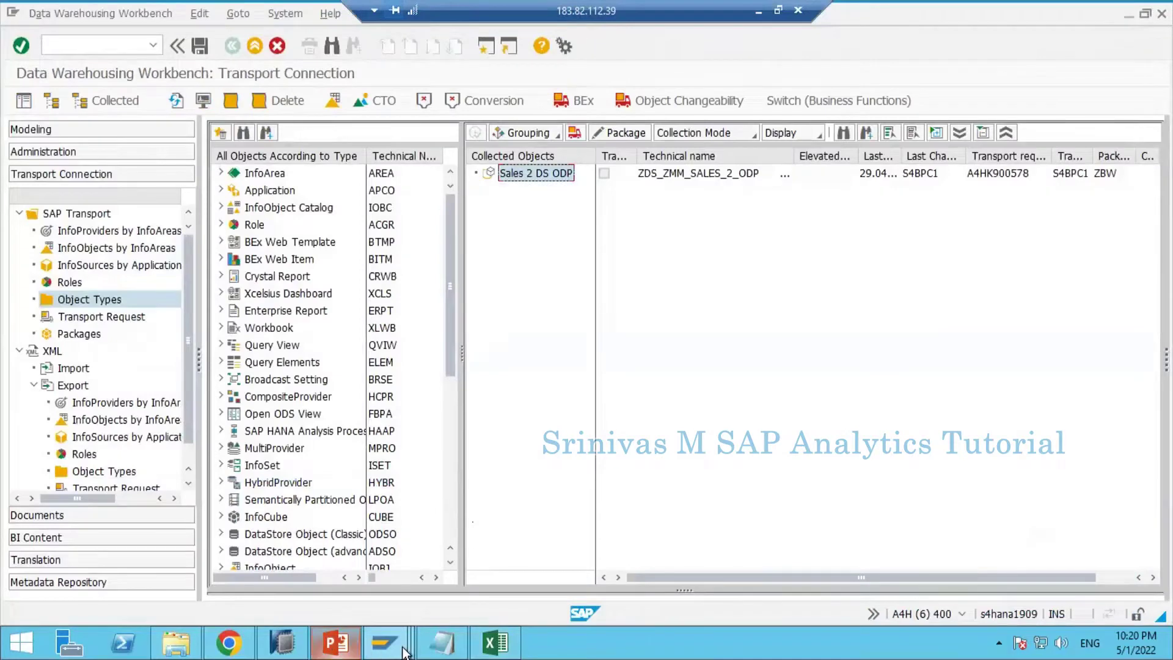
Switch to the SAP Data Warehousing Workbench modeling window and select the technical name ZA_SALES2 of Sales 2 ADSO
click(384, 642)
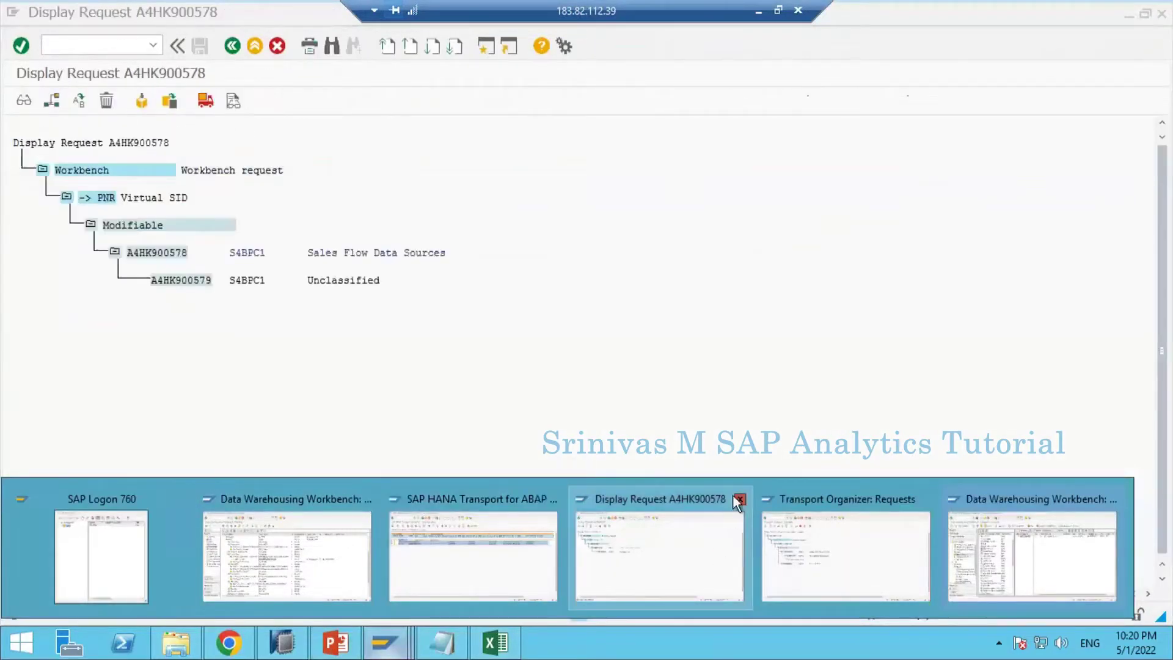
click(740, 500)
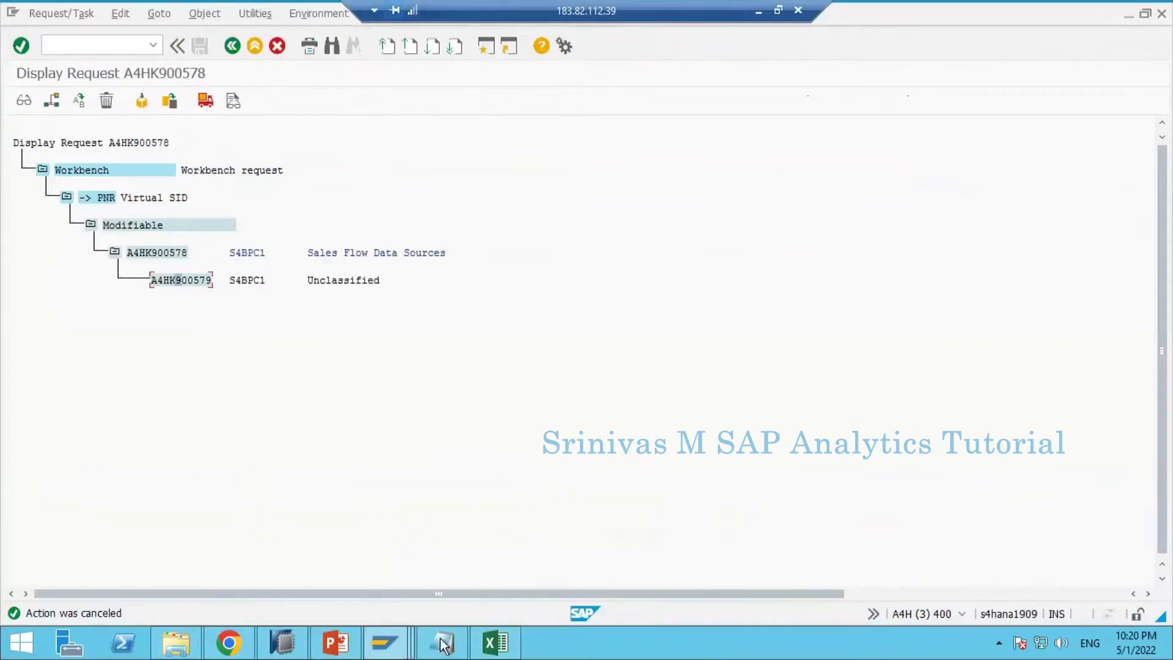
click(384, 642)
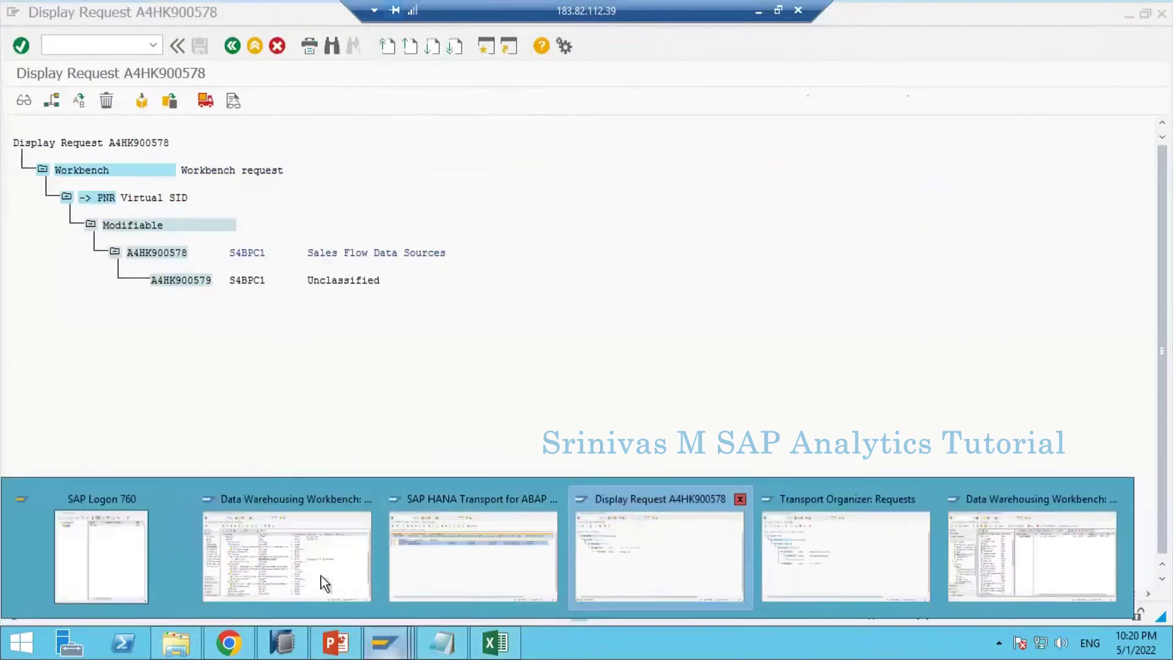
click(319, 501)
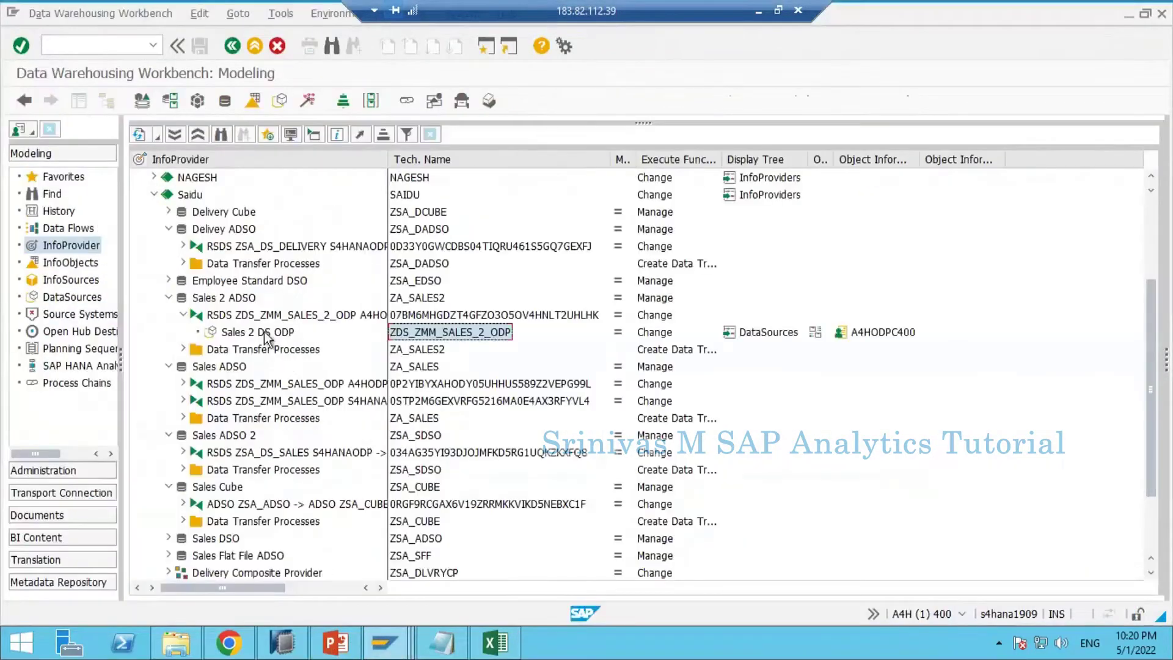
click(422, 299)
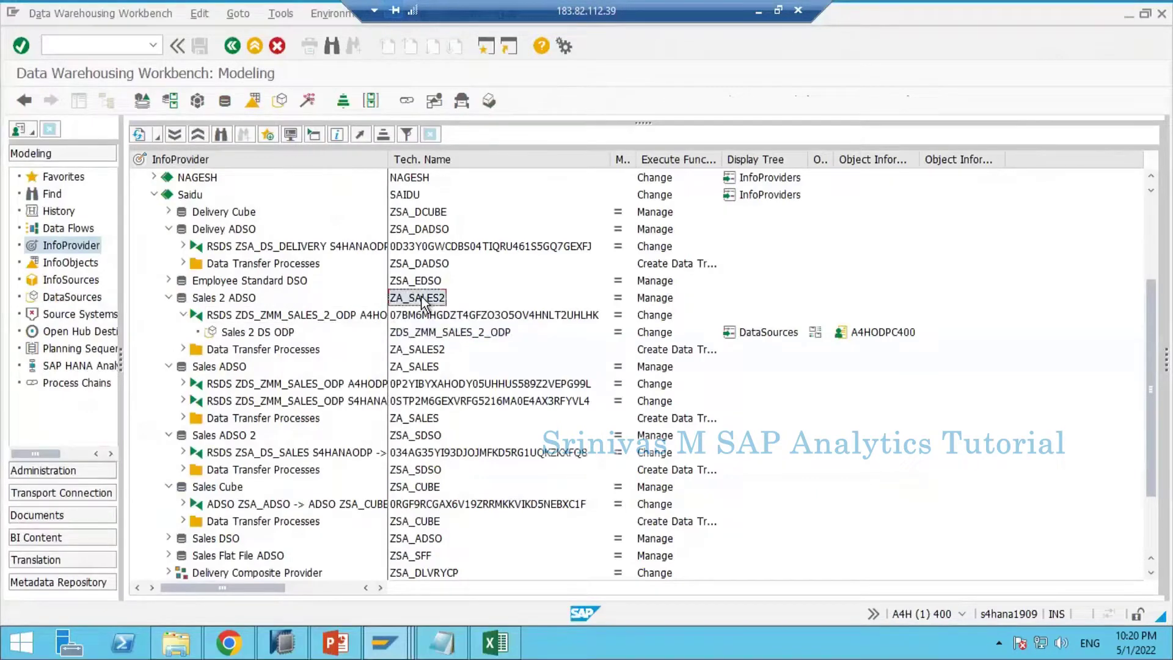
Switch to the Excel workbook, add a new worksheet Sheet3 and place it after Sheet2
click(502, 649)
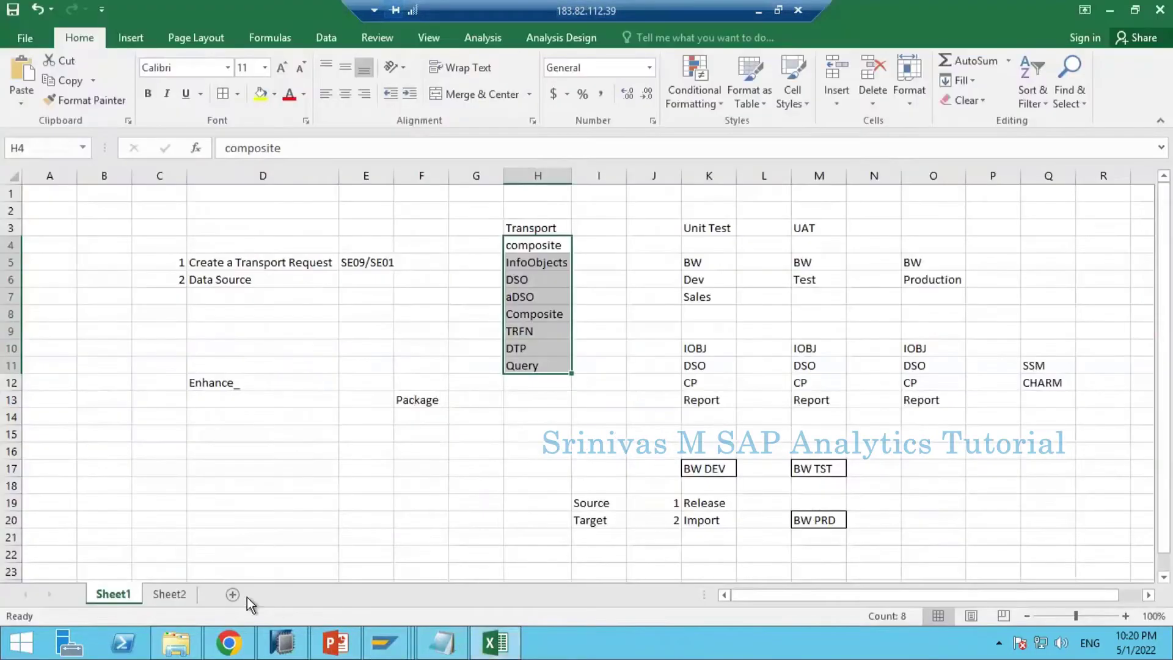
click(231, 596)
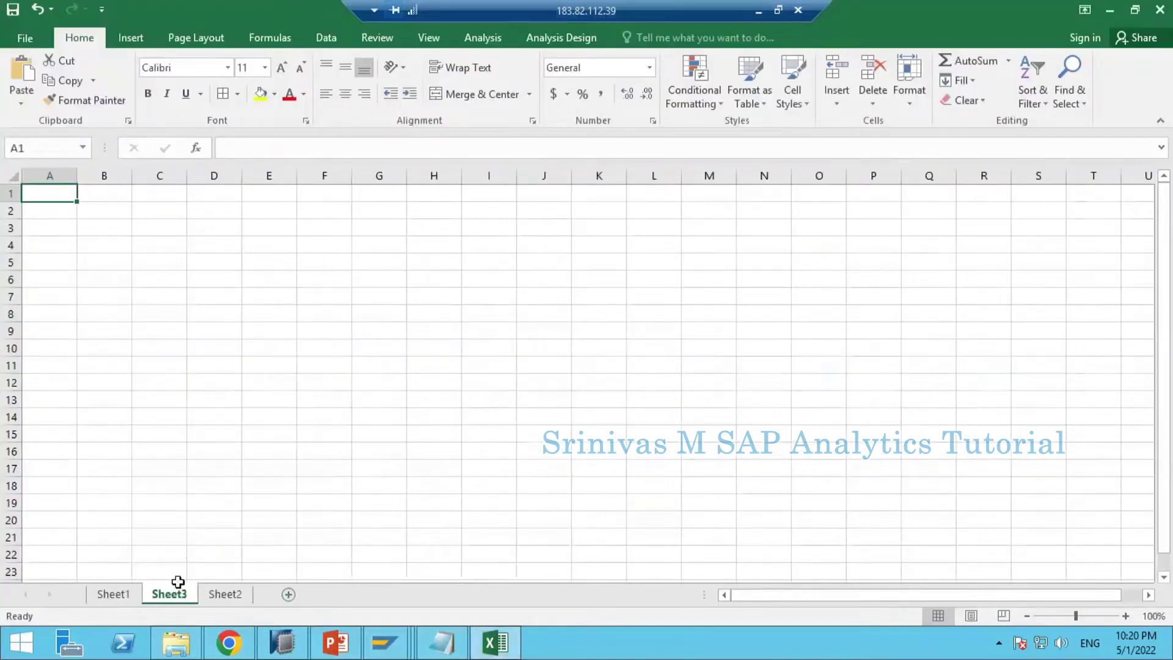
drag(245, 602, 281, 525)
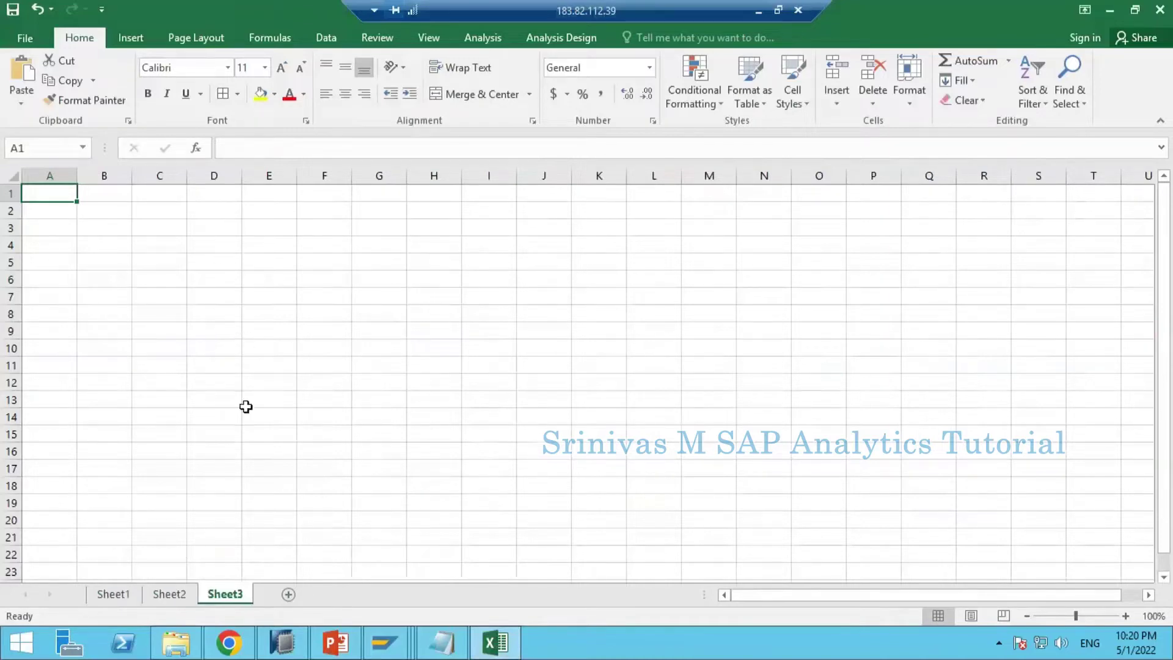
Enter the heading aDSO in cell D3 and the heading Data Source in cell B3
click(215, 230)
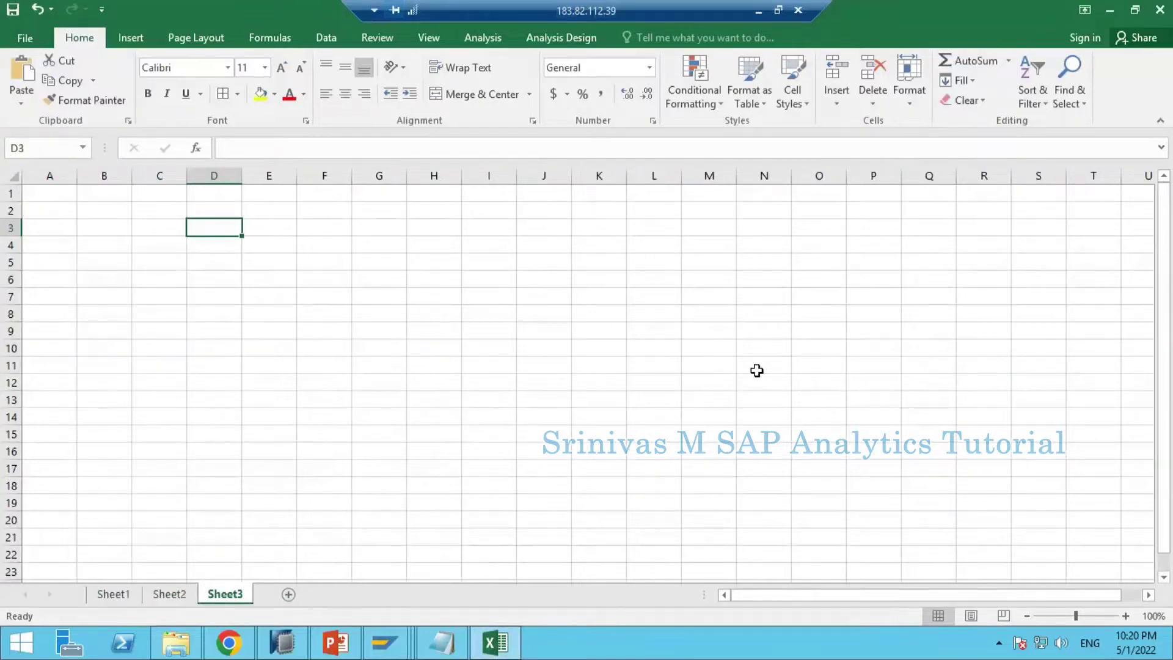
text(aDSO)
key(ctrl+Return)
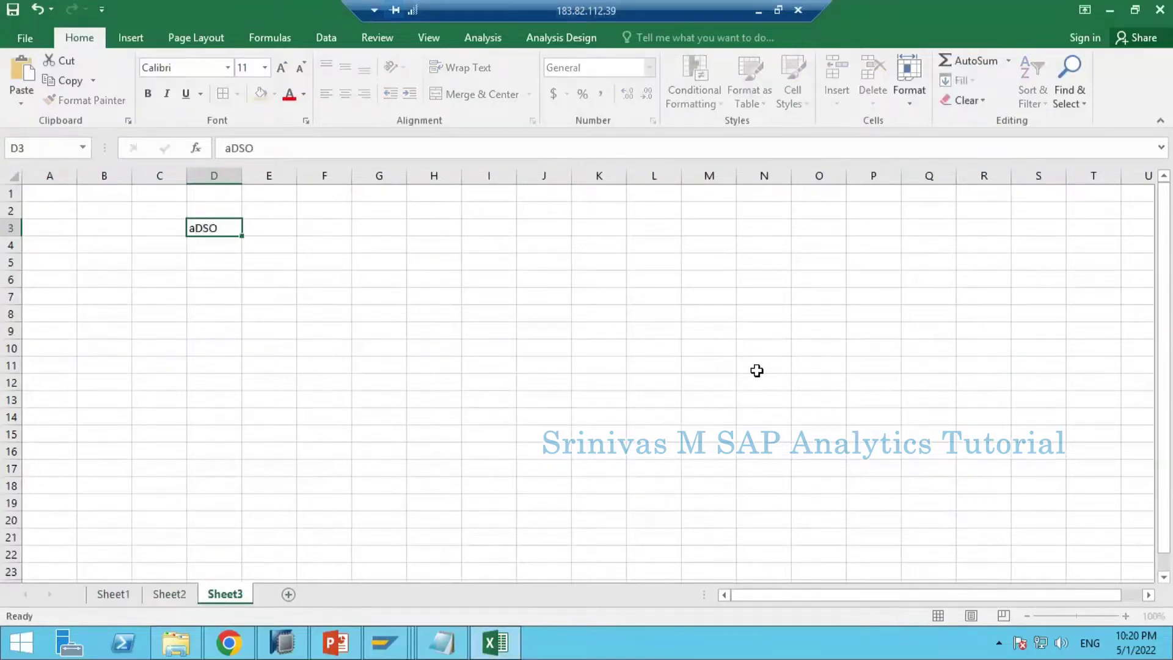
key(Right)
key(Left)
key(Left)
key(Left)
text(Data)
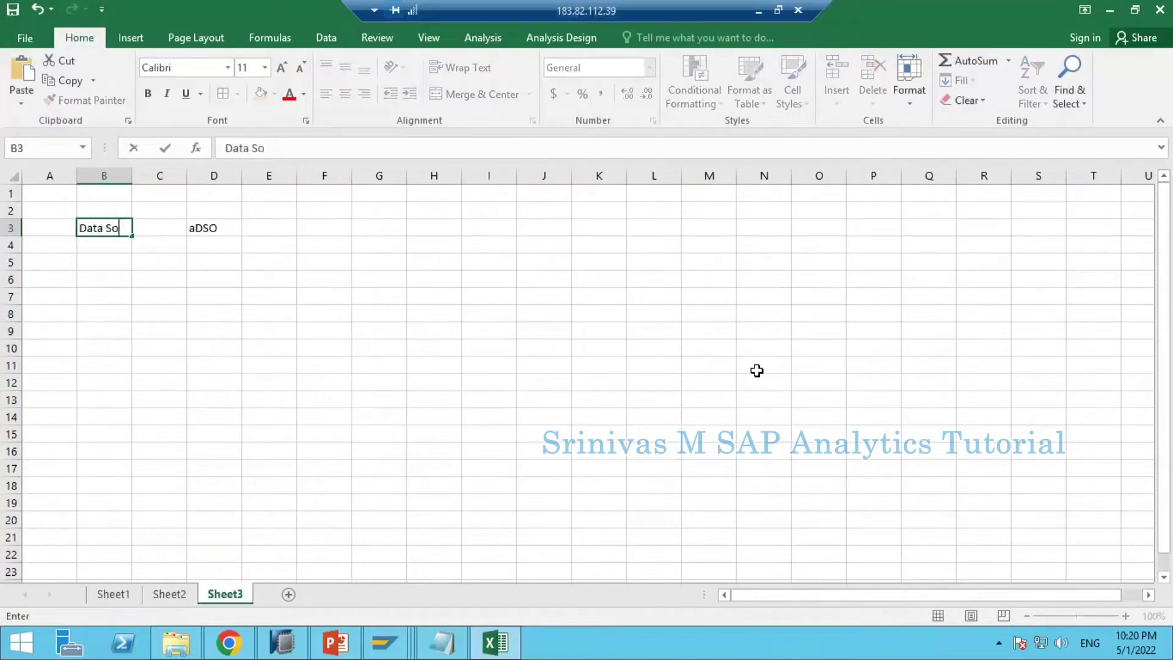
text( Source)
Enter the heading TRFN in cell F3 and the heading DTP in cell H3
key(Right)
key(Right)
key(Right)
key(Right)
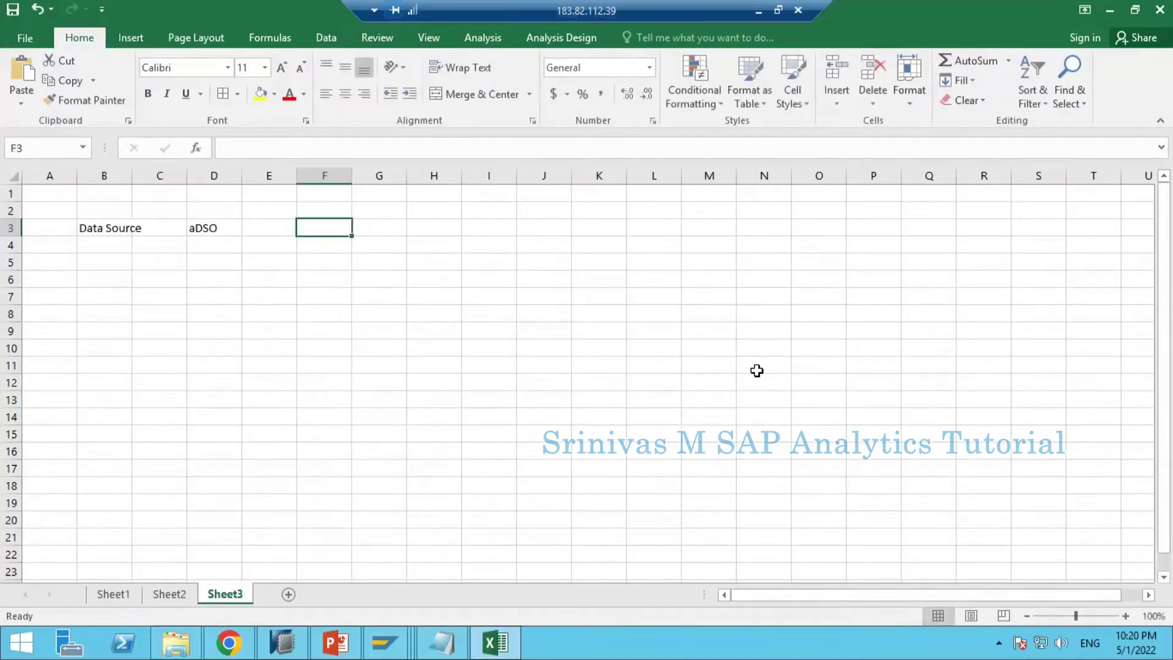
text(TRFN)
key(Right)
key(Right)
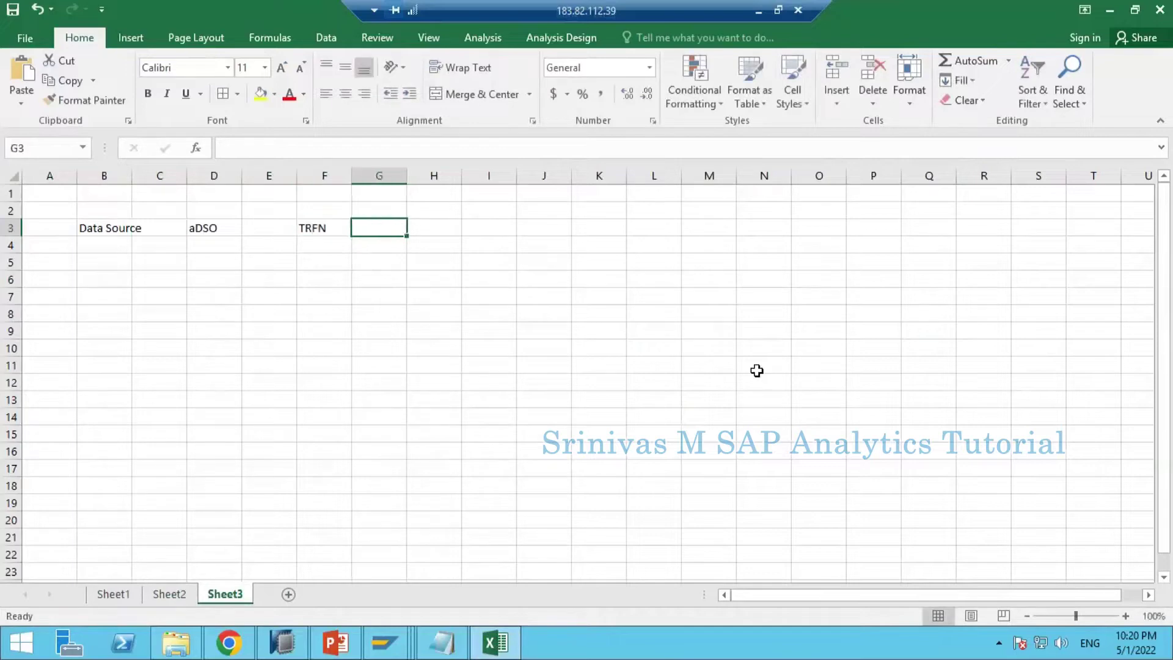
text(DD)
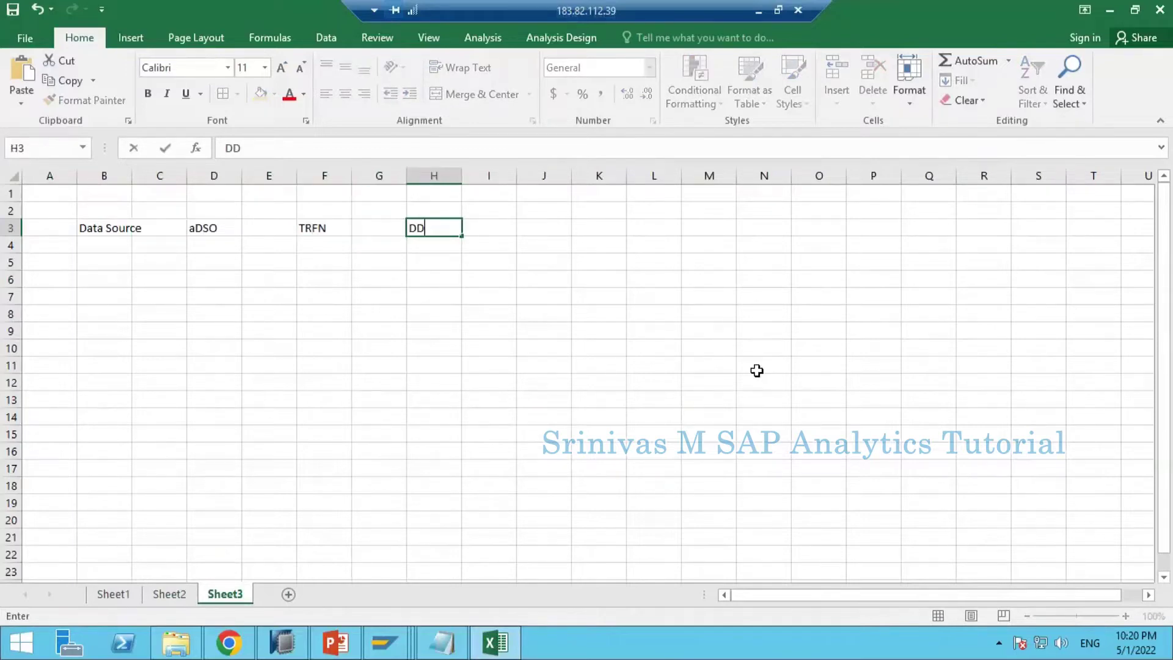
text(TP)
key(Return)
Put the Sales 2 ADSO technical name ZA_SALES2 from SAP into Excel cell D4 under aDSO
key(alt+Tab)
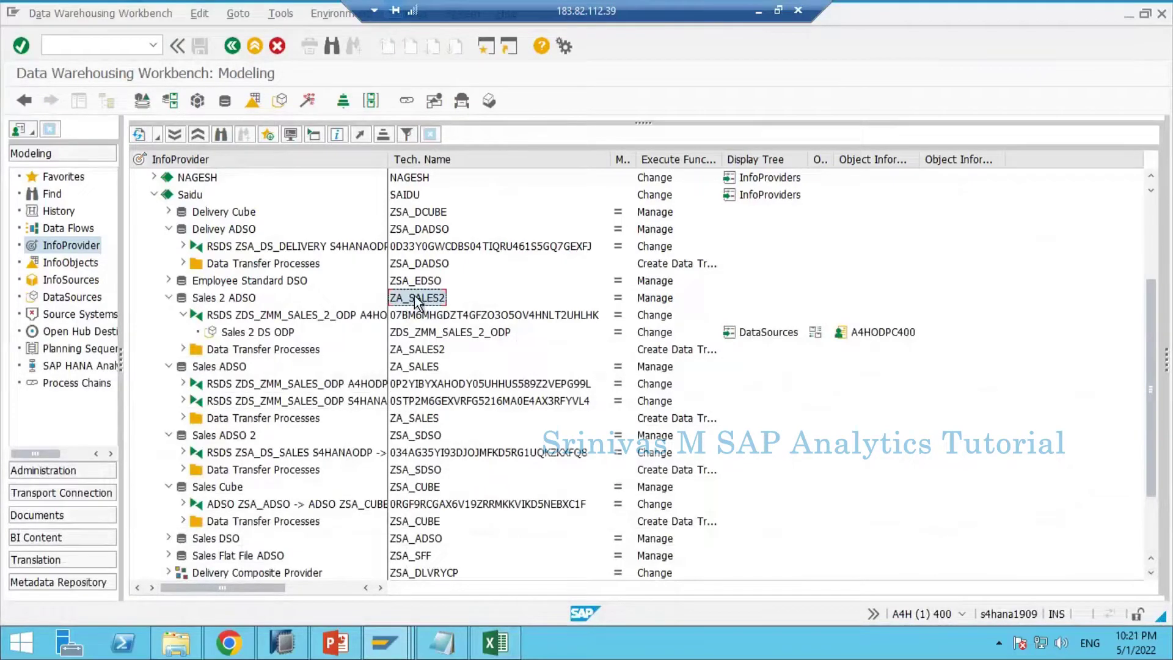
key(alt+Tab)
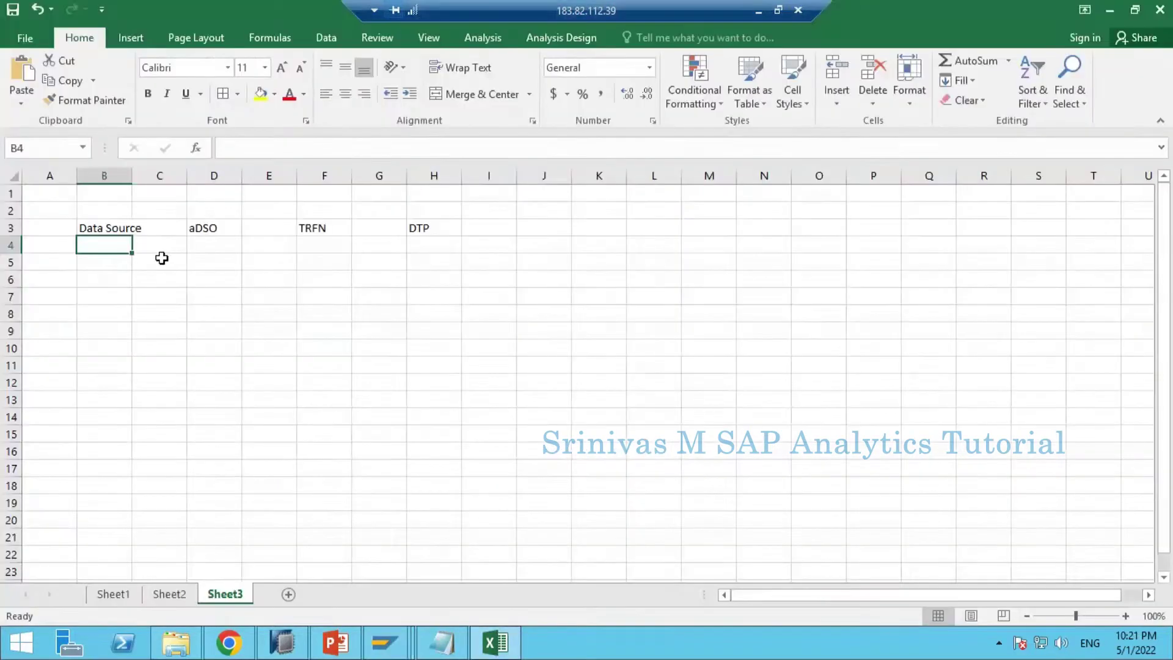
click(208, 253)
text(ZA_SALES2)
key(Escape)
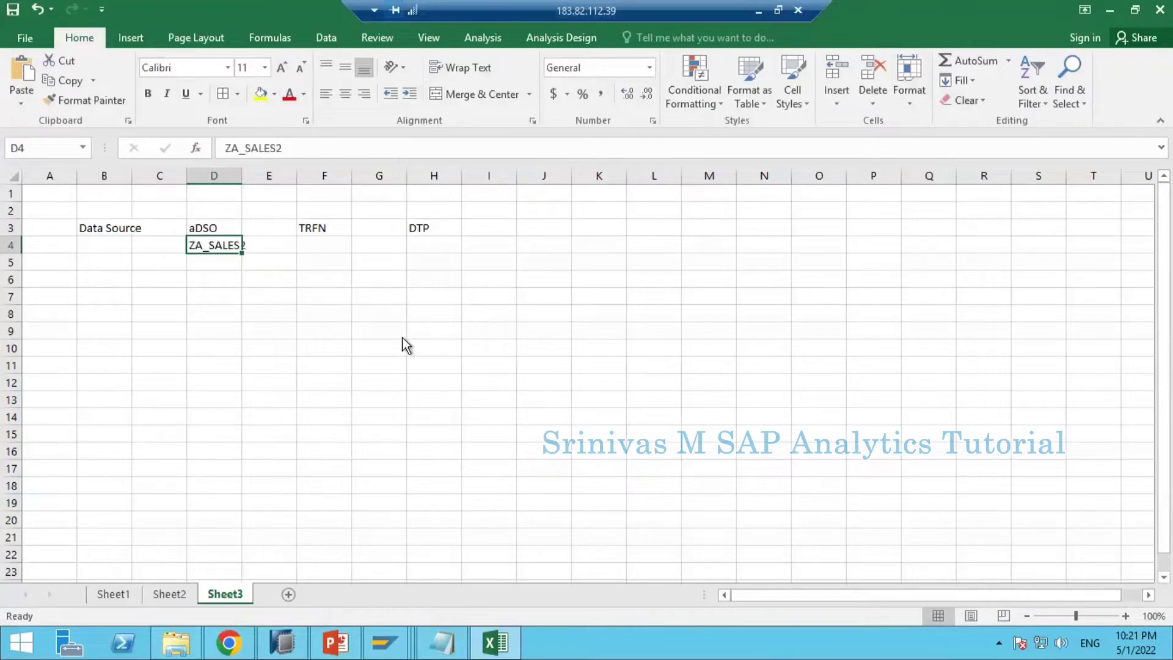
Copy the Sales 2 DS ODP technical name ZDS_ZMM_SALES_2_ODP from SAP into Excel cell B4 under Data Source
key(alt+Tab)
click(428, 331)
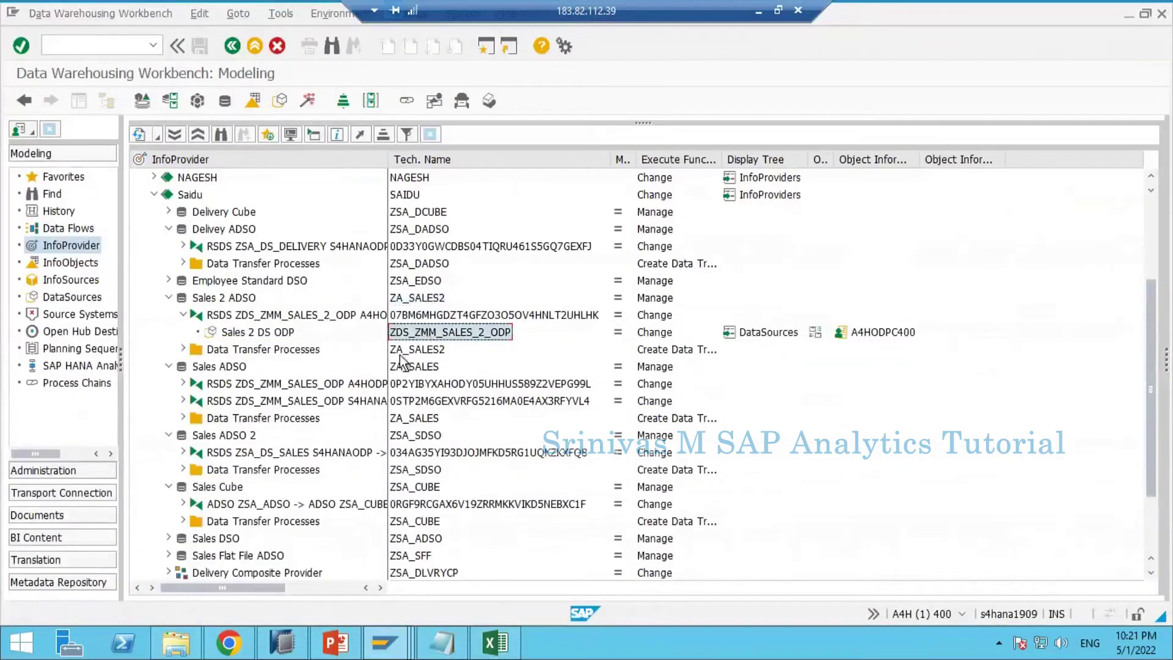
key(ctrl+c)
key(alt+Tab)
click(124, 249)
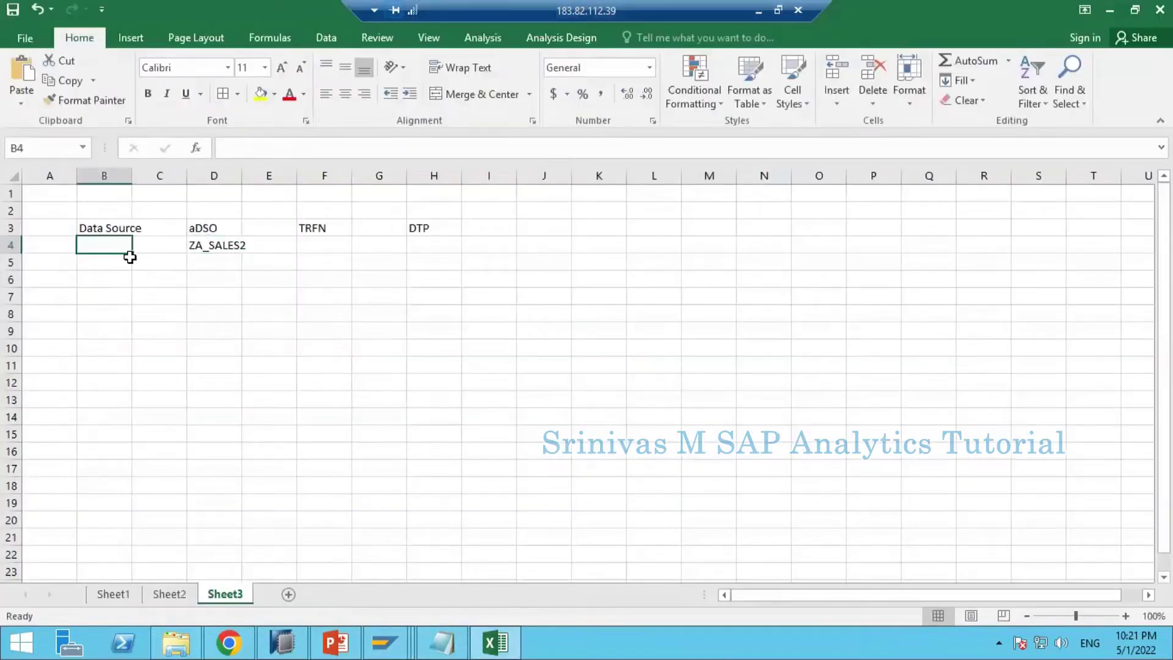
key(ctrl+v)
Copy the technical name of the Sales 2 ADSO transformation from SAP into Excel cell F4 under TRFN
key(alt+Tab)
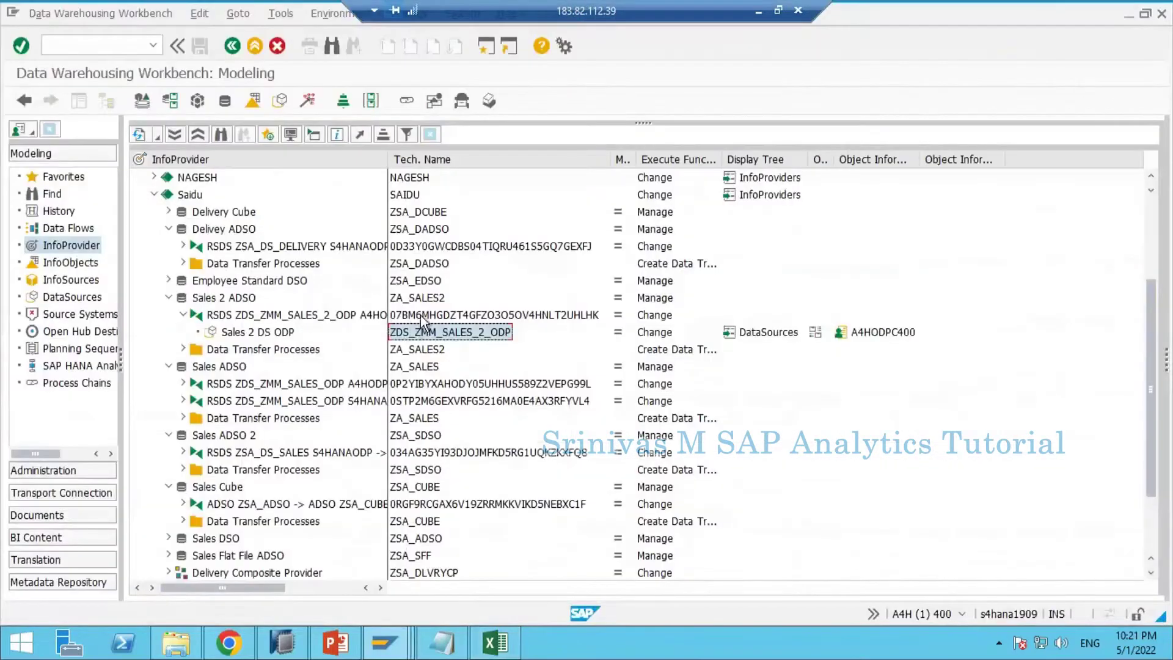
click(420, 314)
key(alt+Tab)
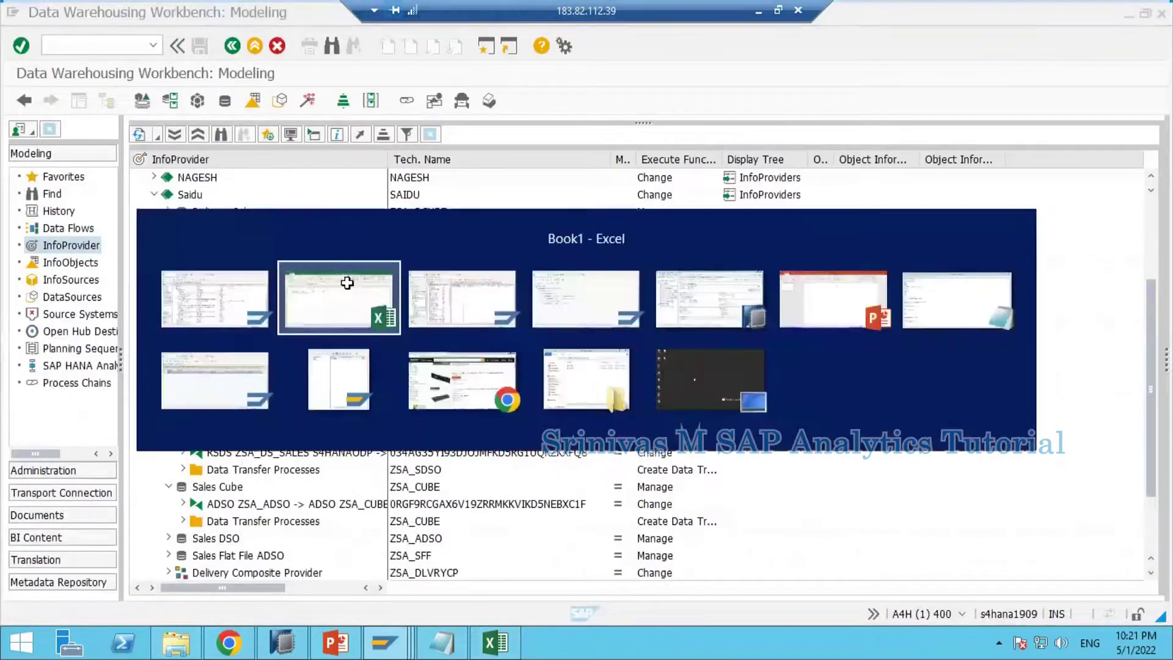
click(323, 245)
key(ctrl+v)
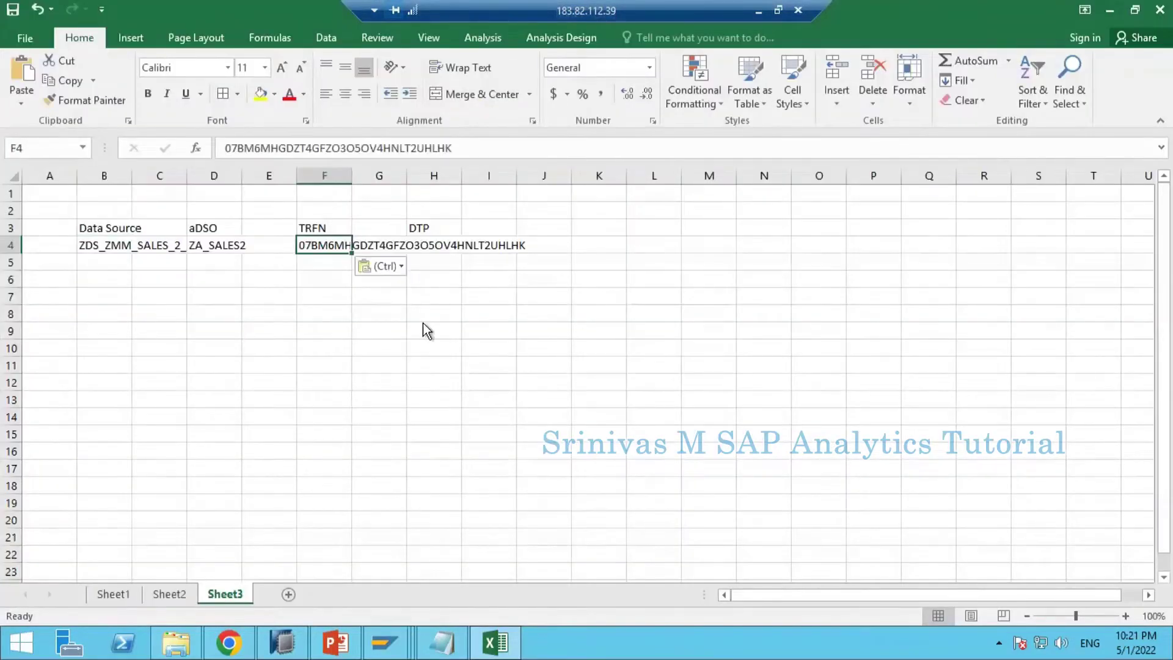
Expand the Sales 2 ADSO data transfer processes in SAP and copy the DTP's technical name into Excel cell H4
key(alt+Tab)
click(184, 348)
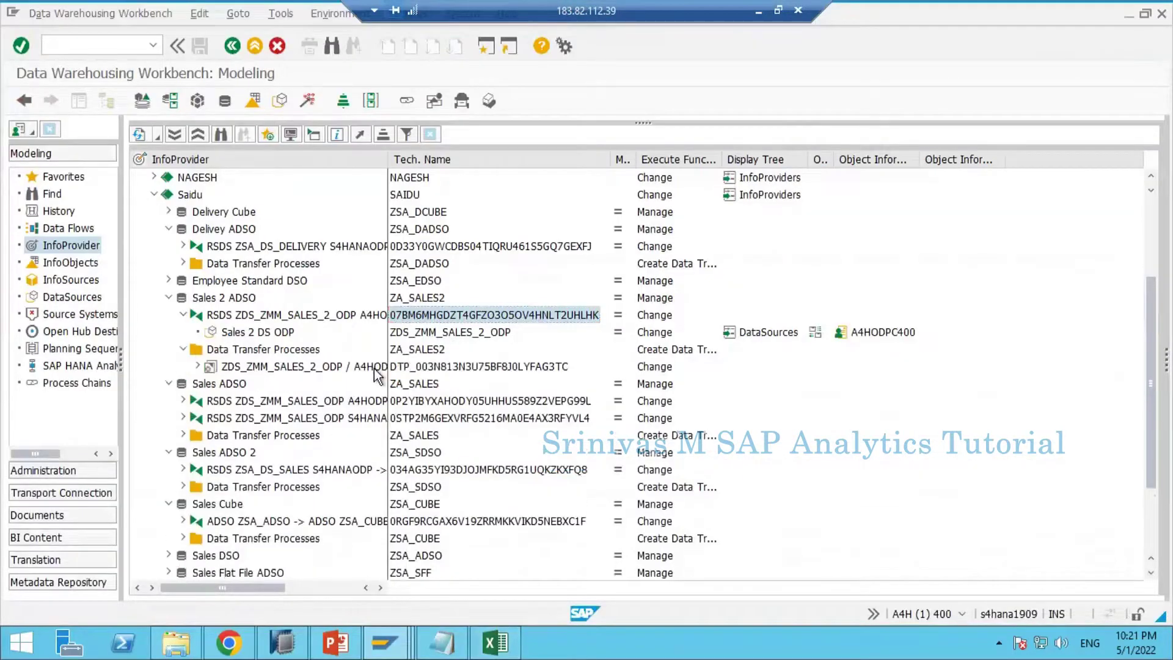
click(424, 367)
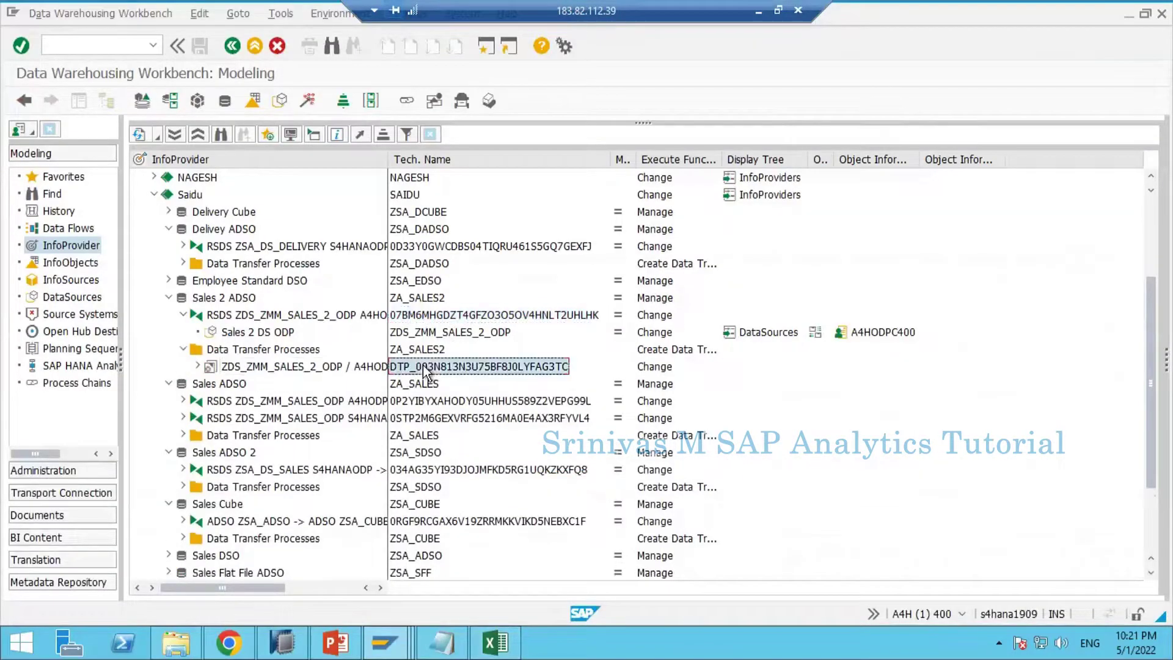
key(alt+Tab)
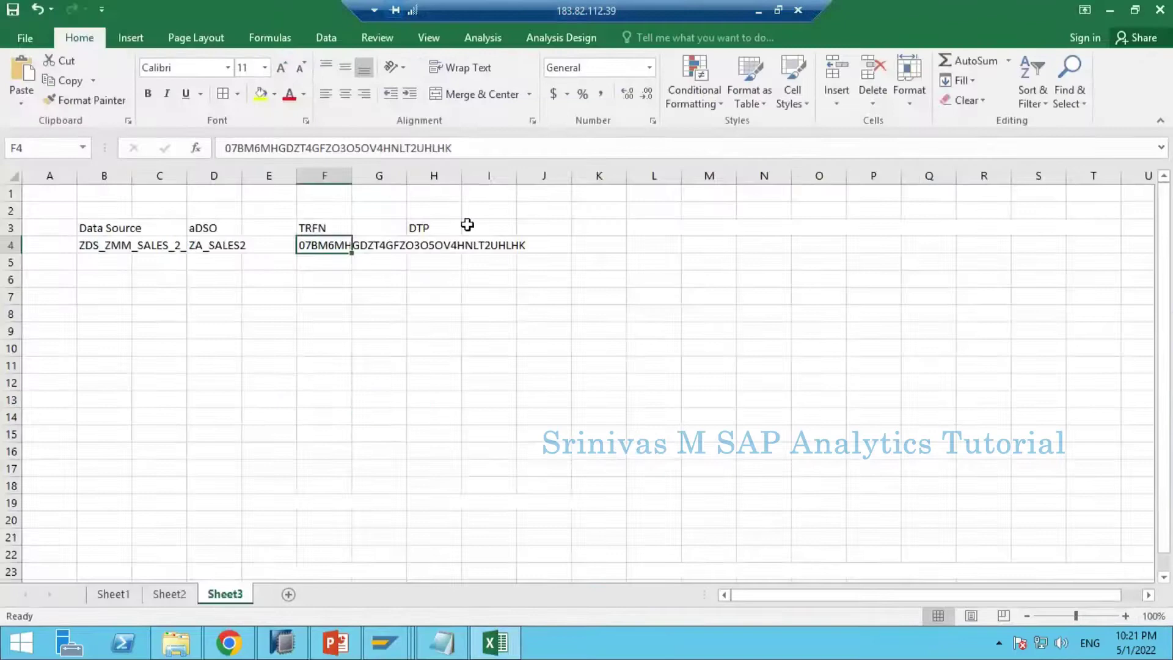
click(442, 248)
key(ctrl+v)
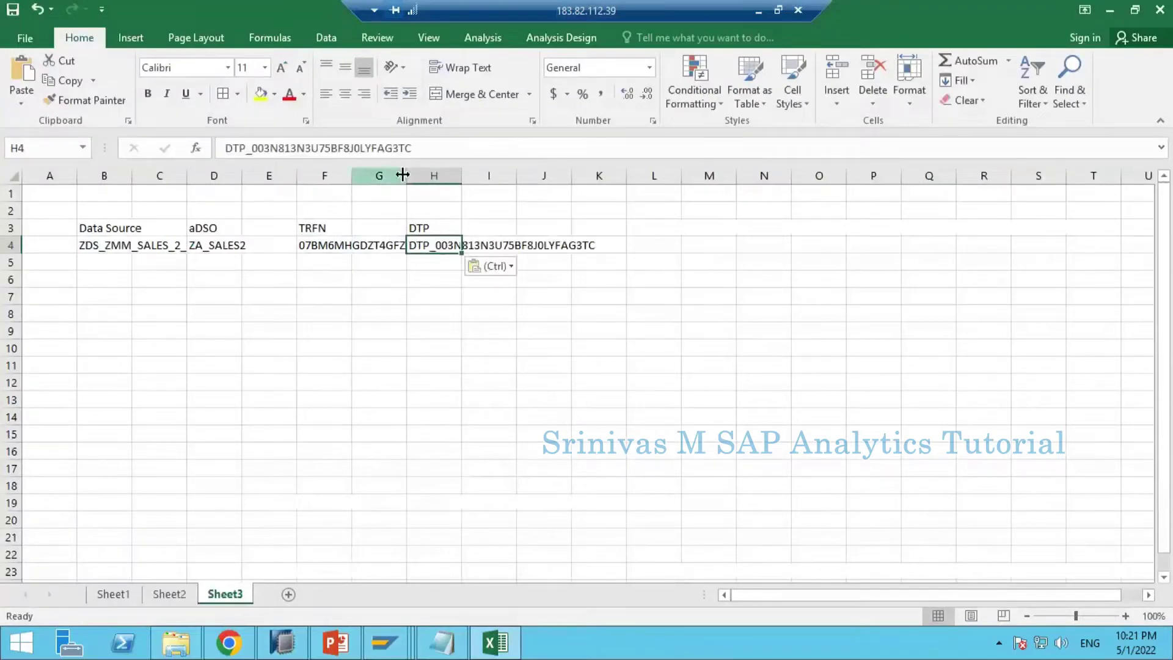
key(Escape)
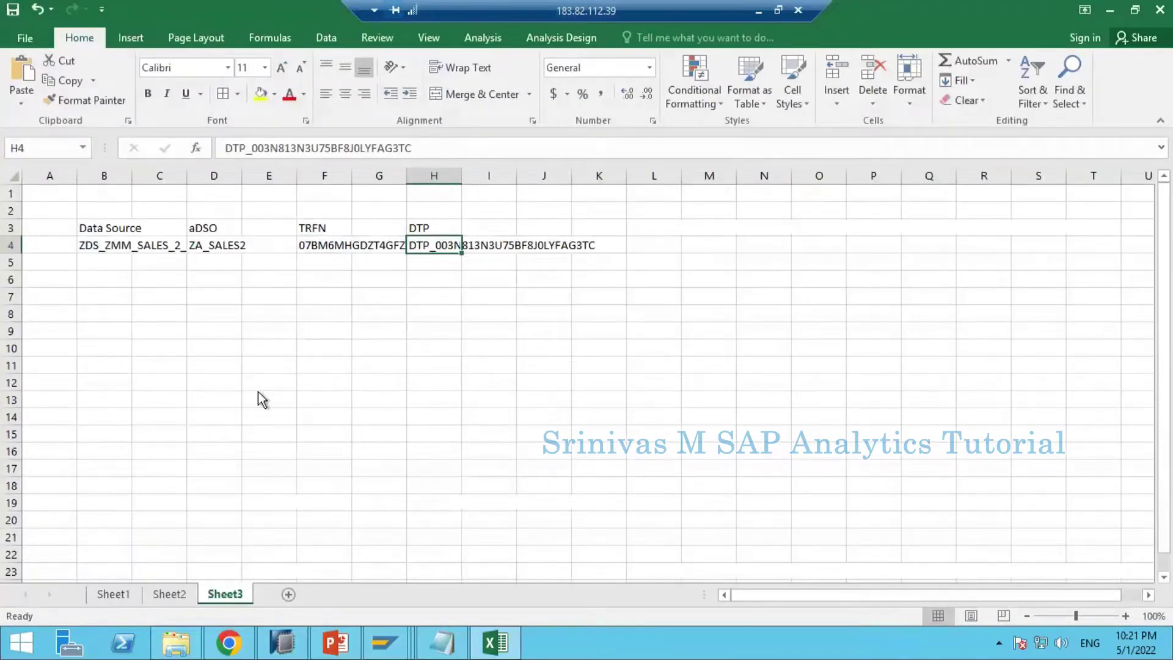
Display the upward data flow of Sales 2 ADSO in SAP, then return to the modeling tree
key(alt+Tab)
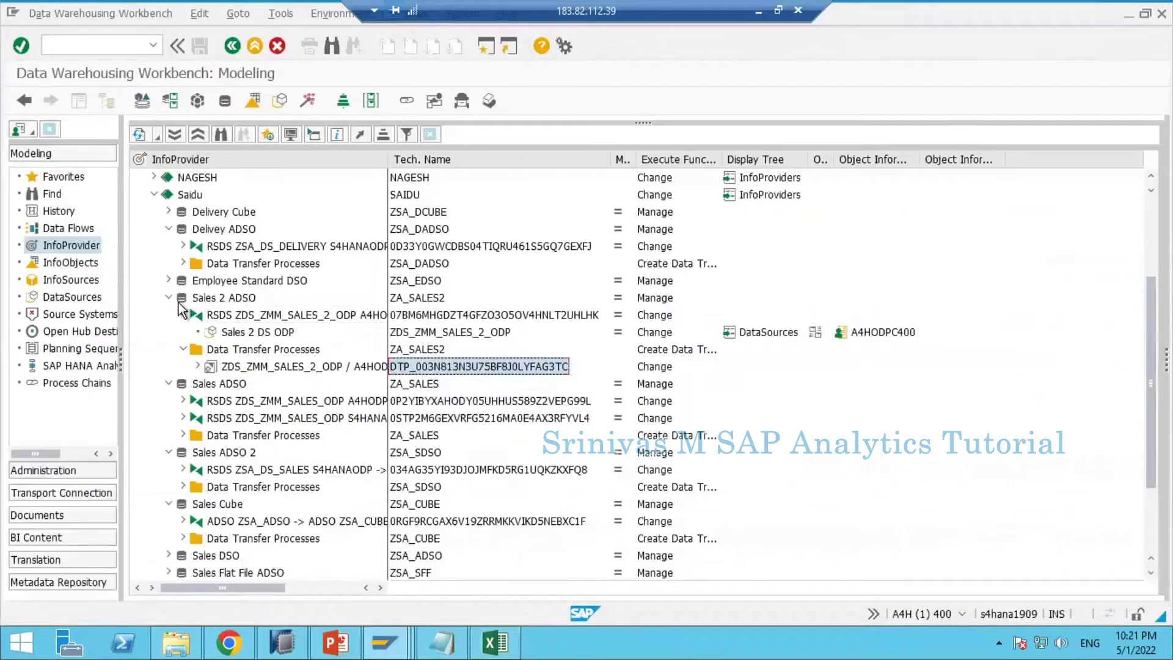
click(178, 303)
right_click(195, 299)
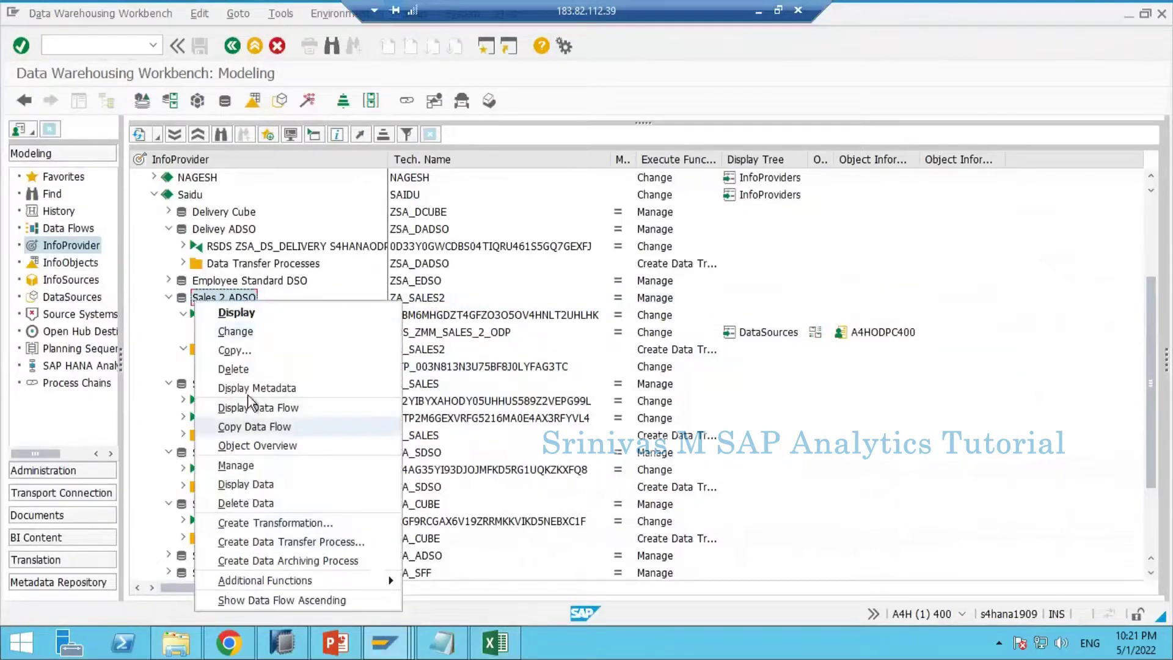
click(257, 412)
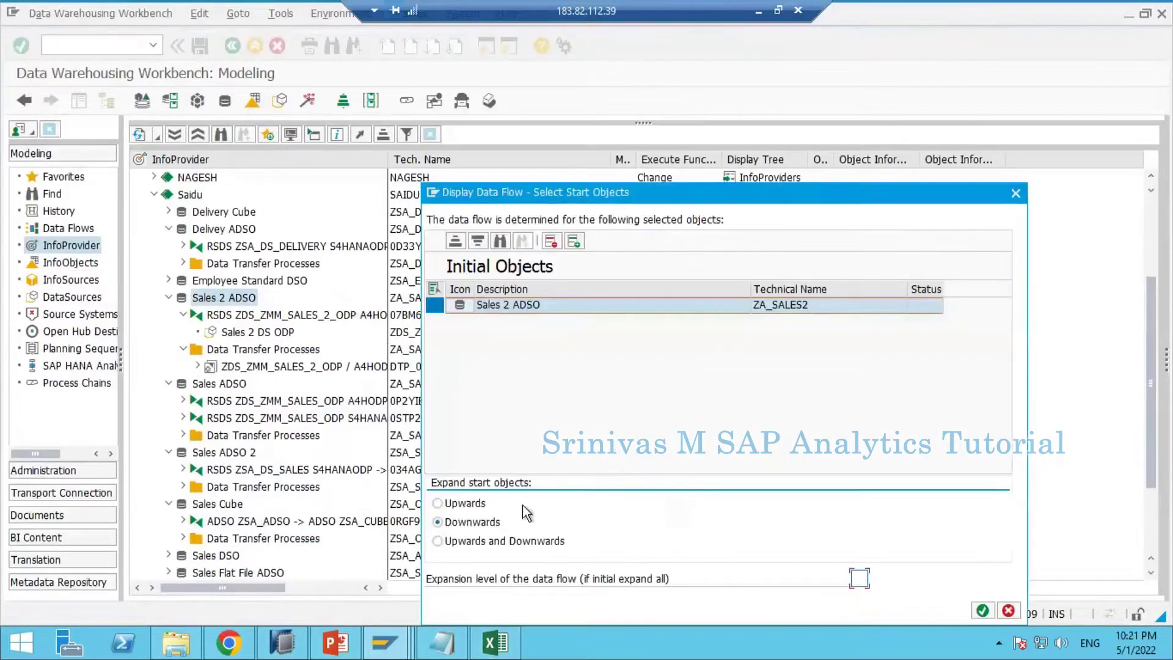
click(476, 514)
click(476, 505)
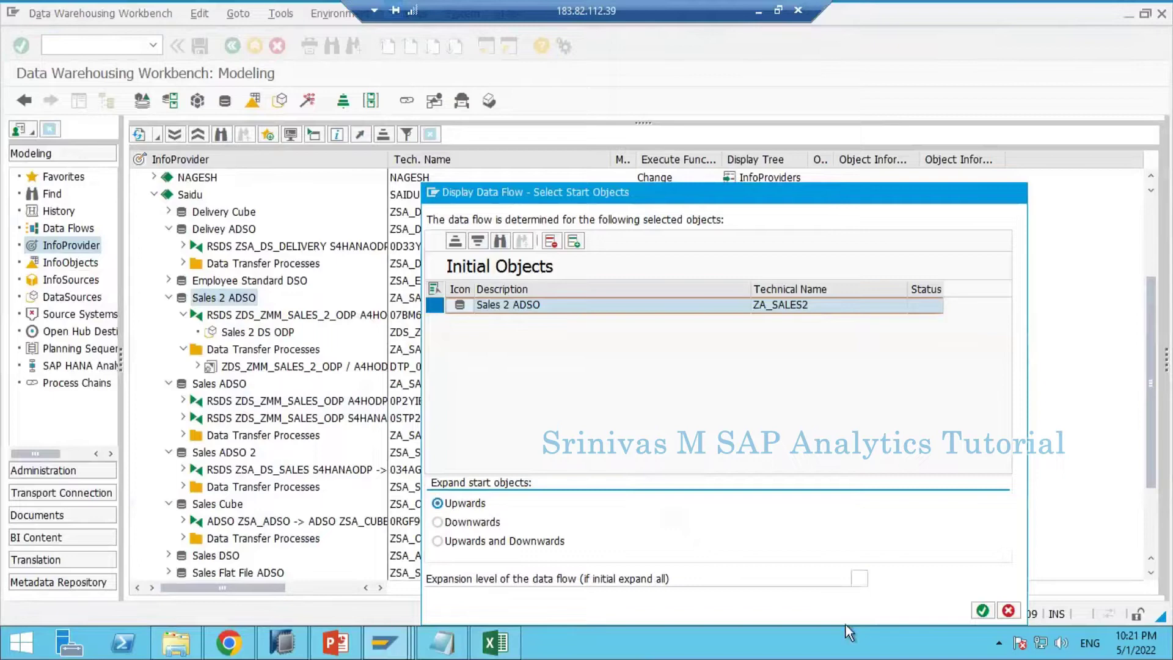
click(983, 611)
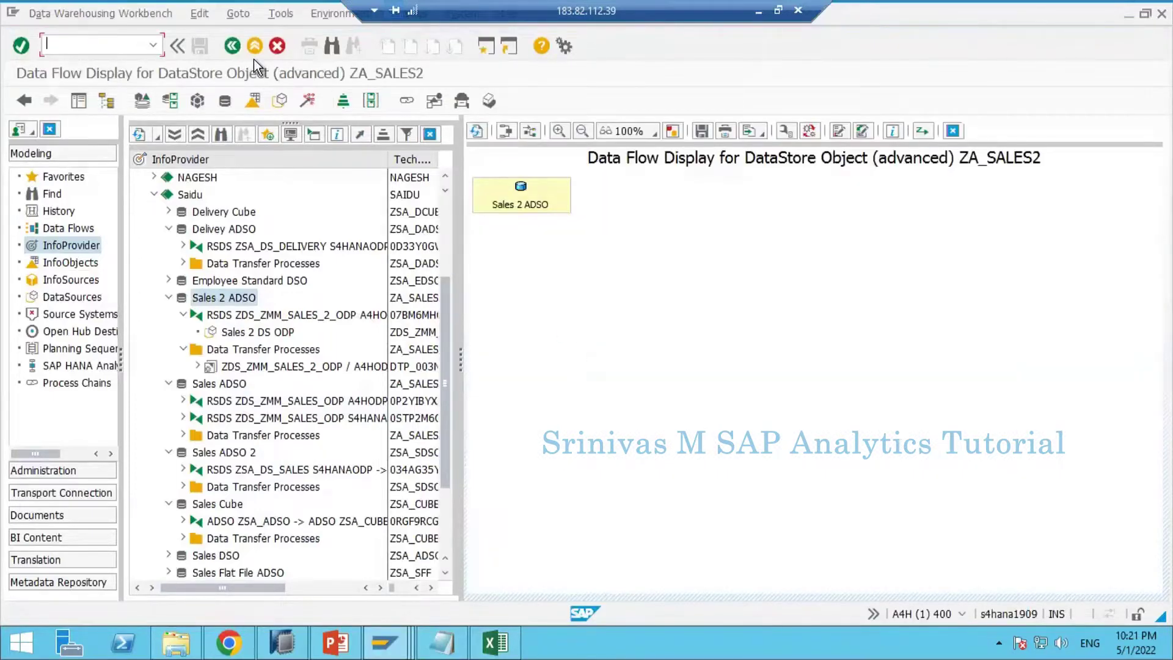
click(253, 51)
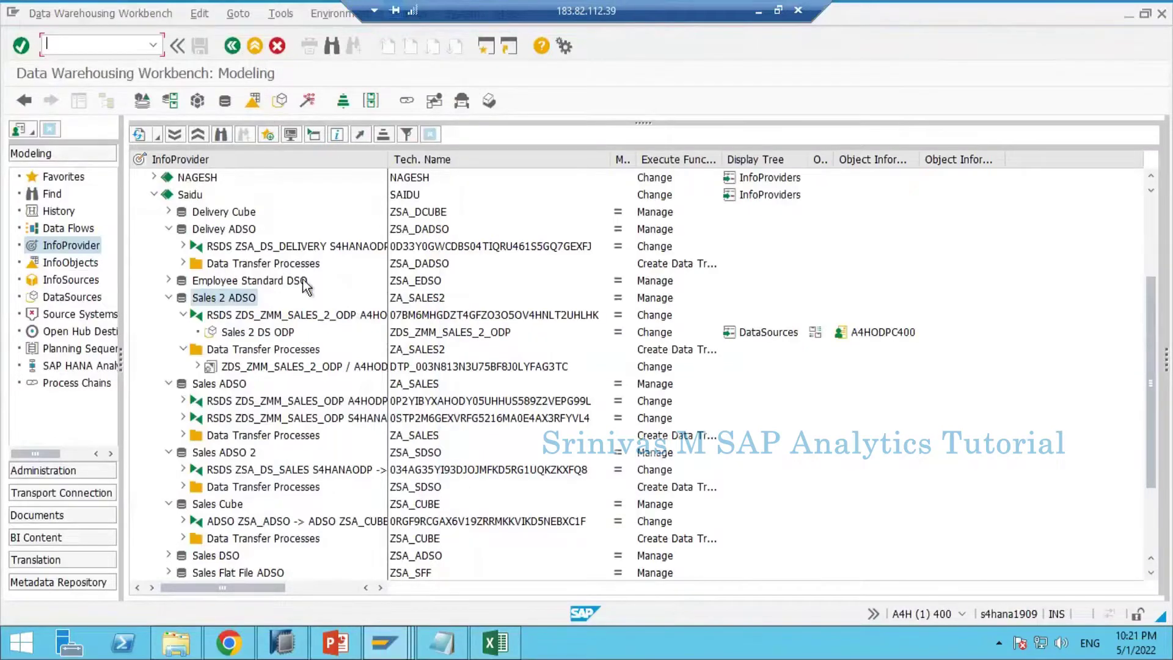
Auto-fit all column widths on Sheet3 in Excel so the listed technical names fit their columns
key(alt+Tab)
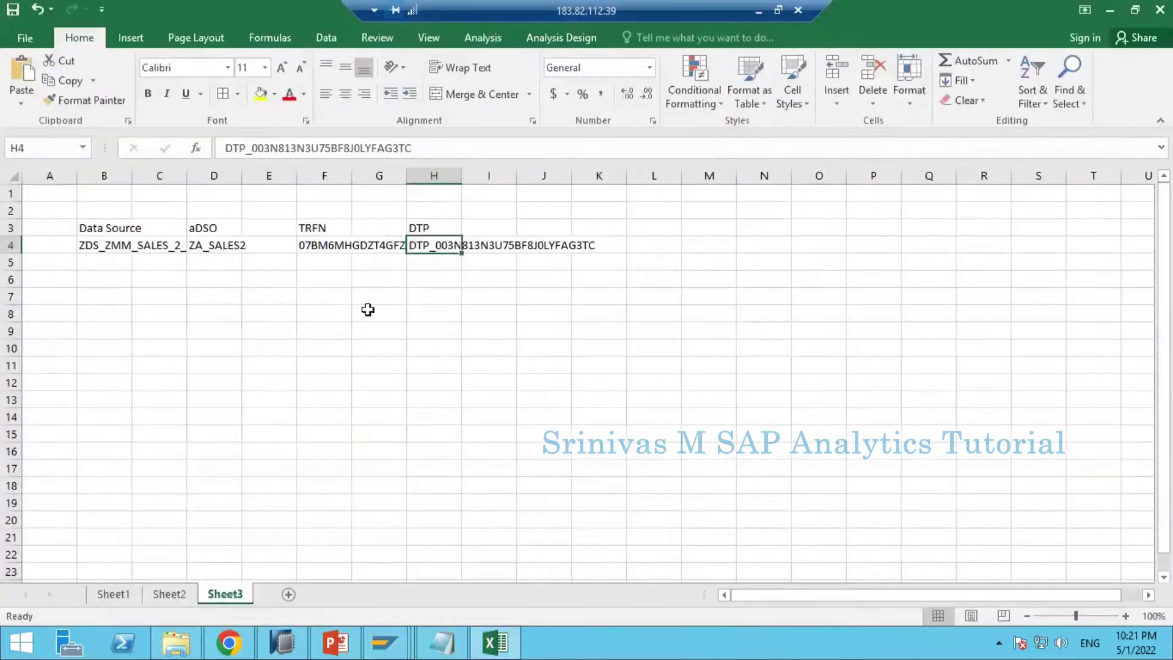
click(14, 176)
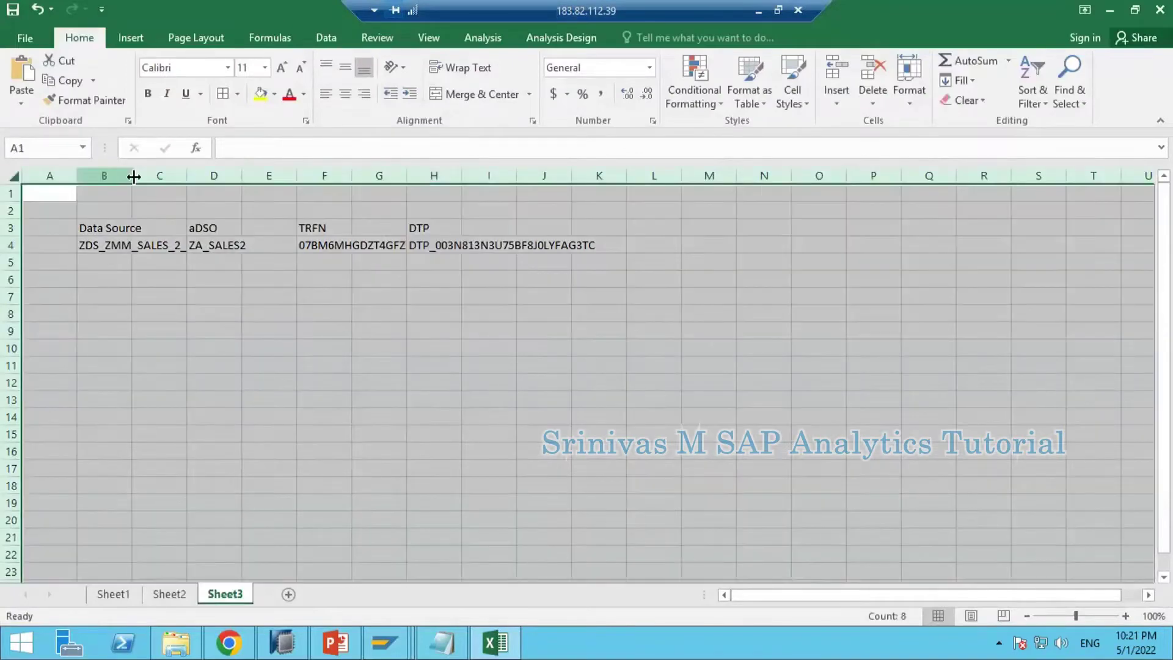
double_click(131, 176)
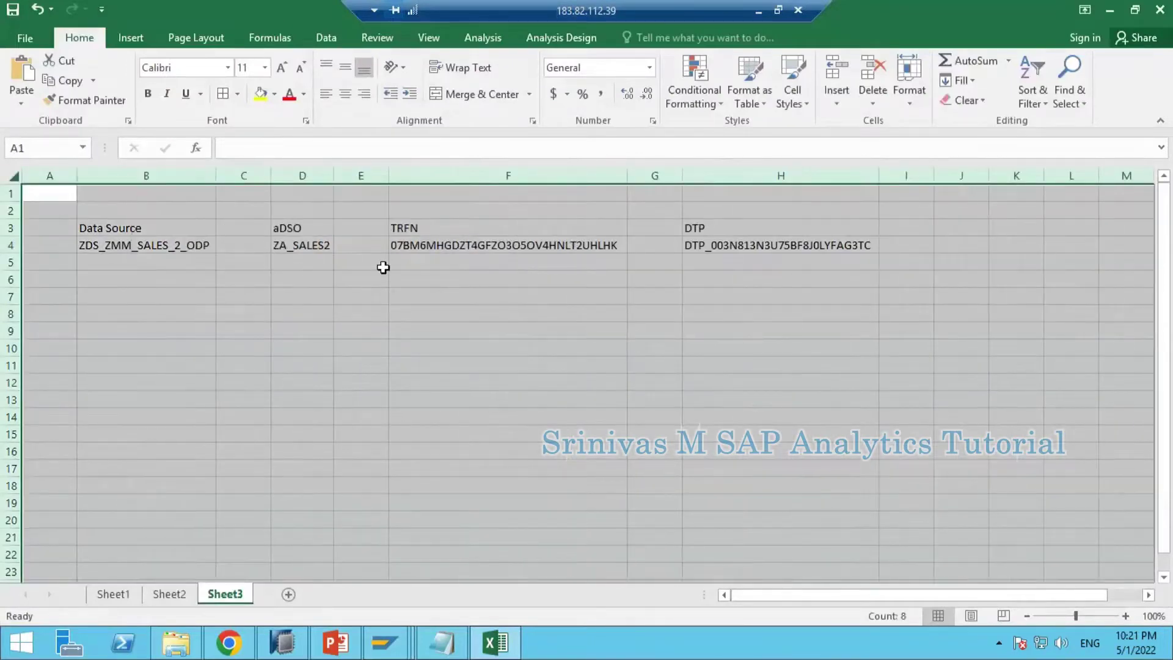
click(373, 278)
Examine the key and non-key fields in Sales 2 ADSO's data model in SAP, and return to the modeling tree
key(alt+Tab)
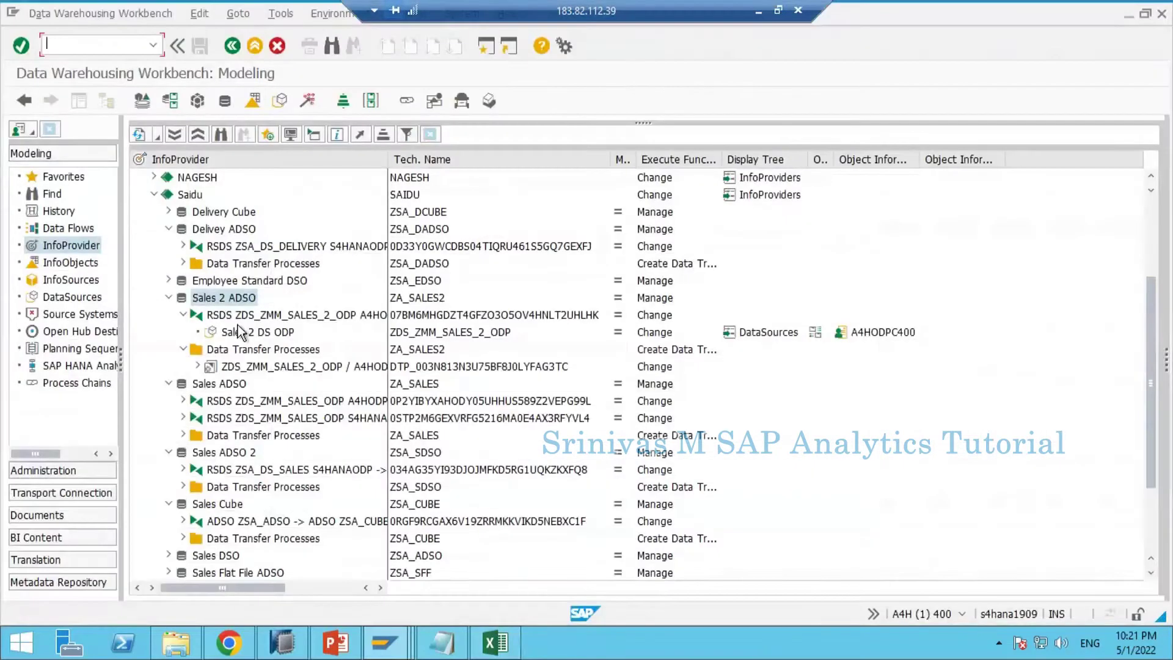
double_click(233, 303)
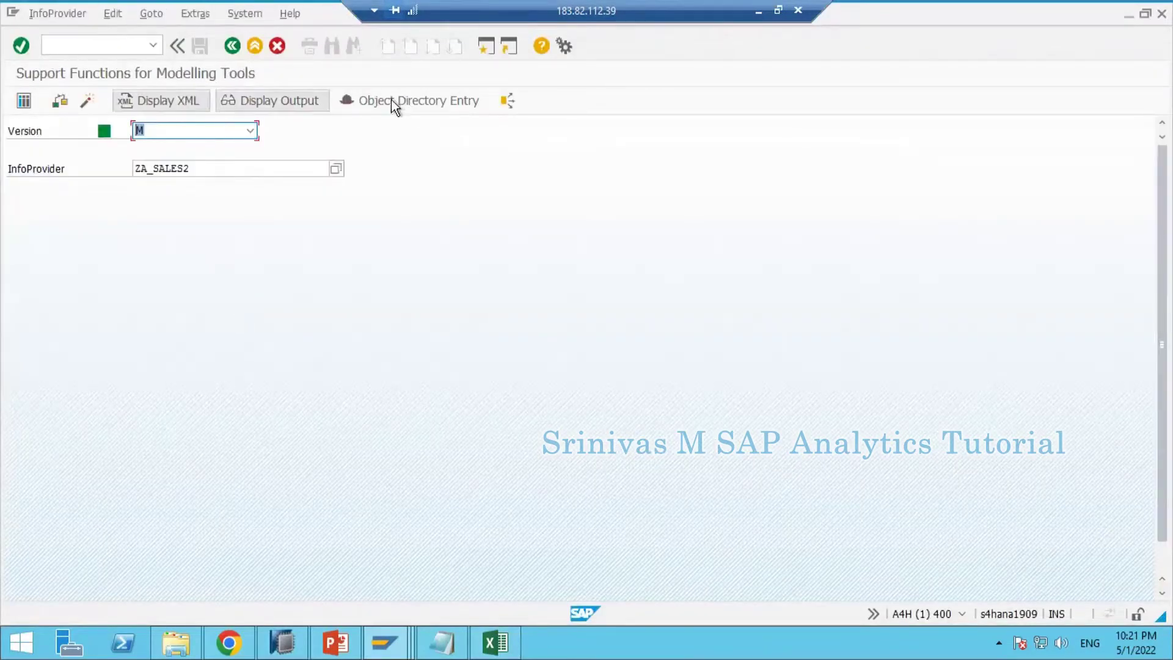
click(286, 107)
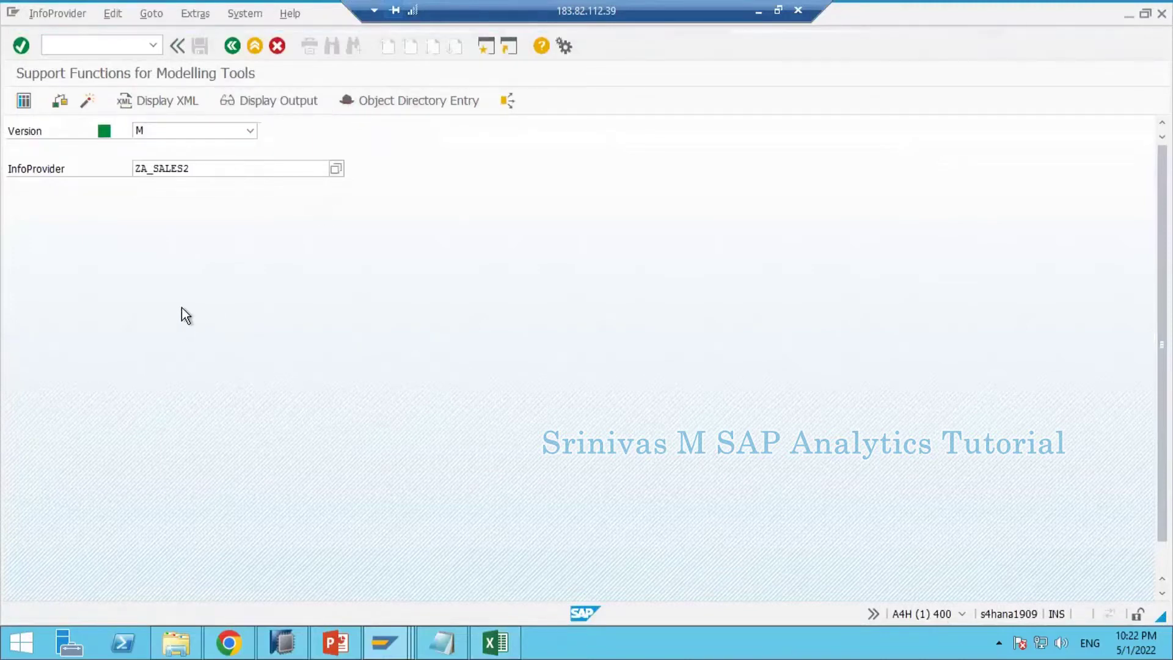
click(562, 268)
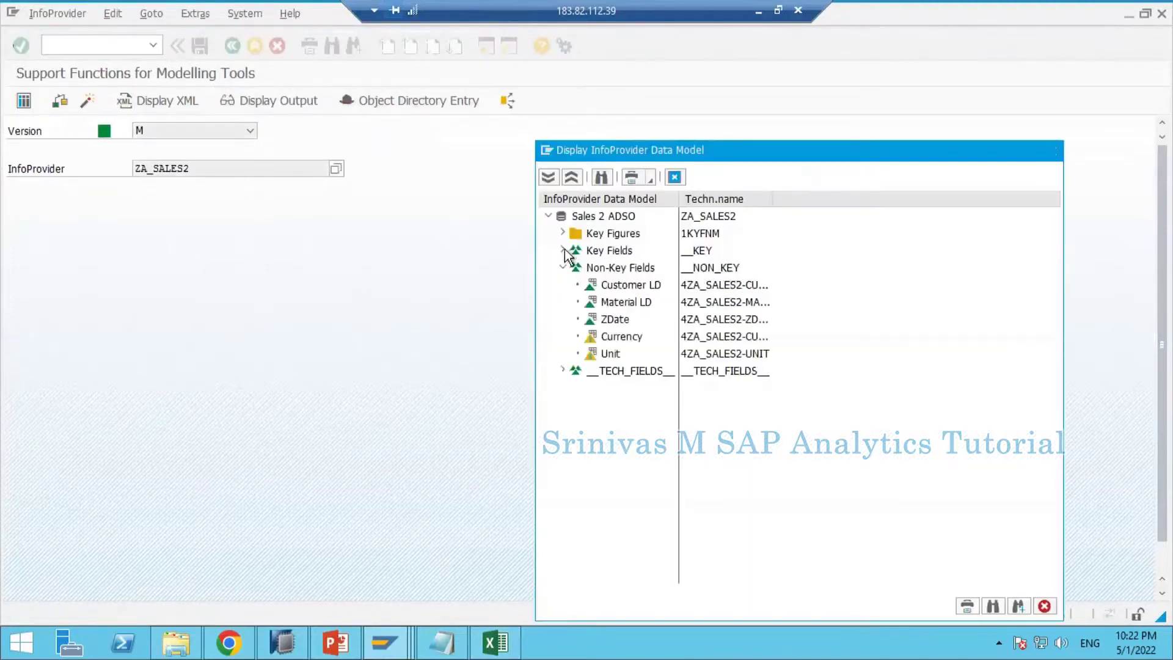
click(563, 250)
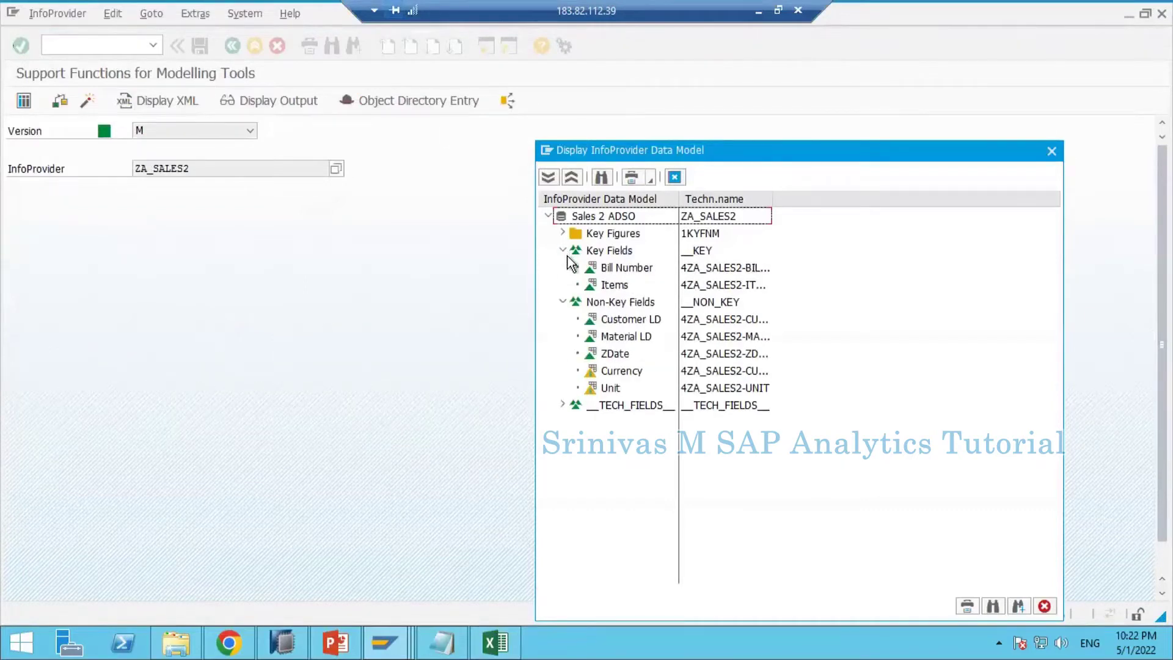
key(Escape)
key(Escape)
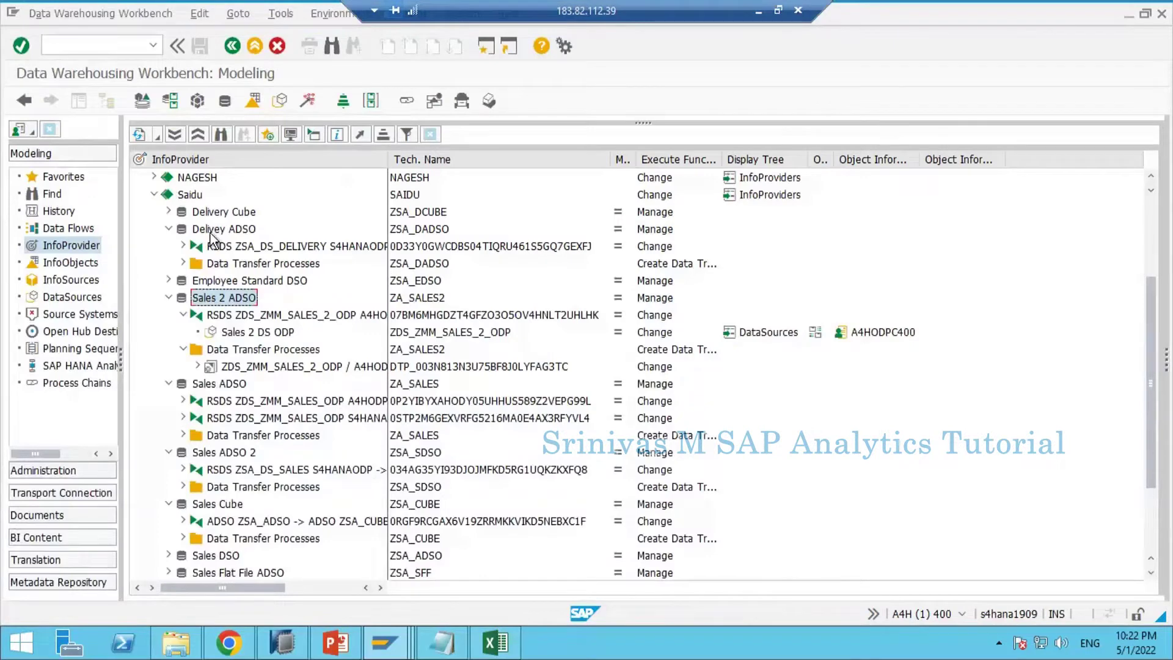
Display the Delivey ADSO transformation, expand Delivery Cube, and display the Sales ADSO transformation from ZDS_ZMM_SALES_ODP
double_click(235, 248)
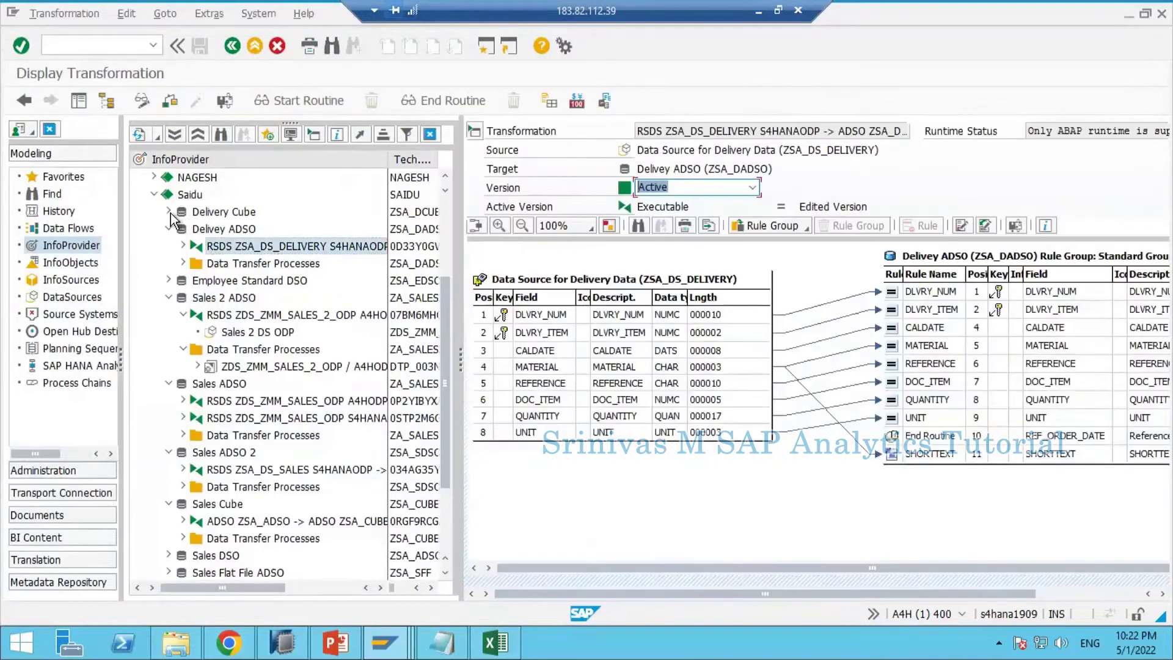
click(169, 212)
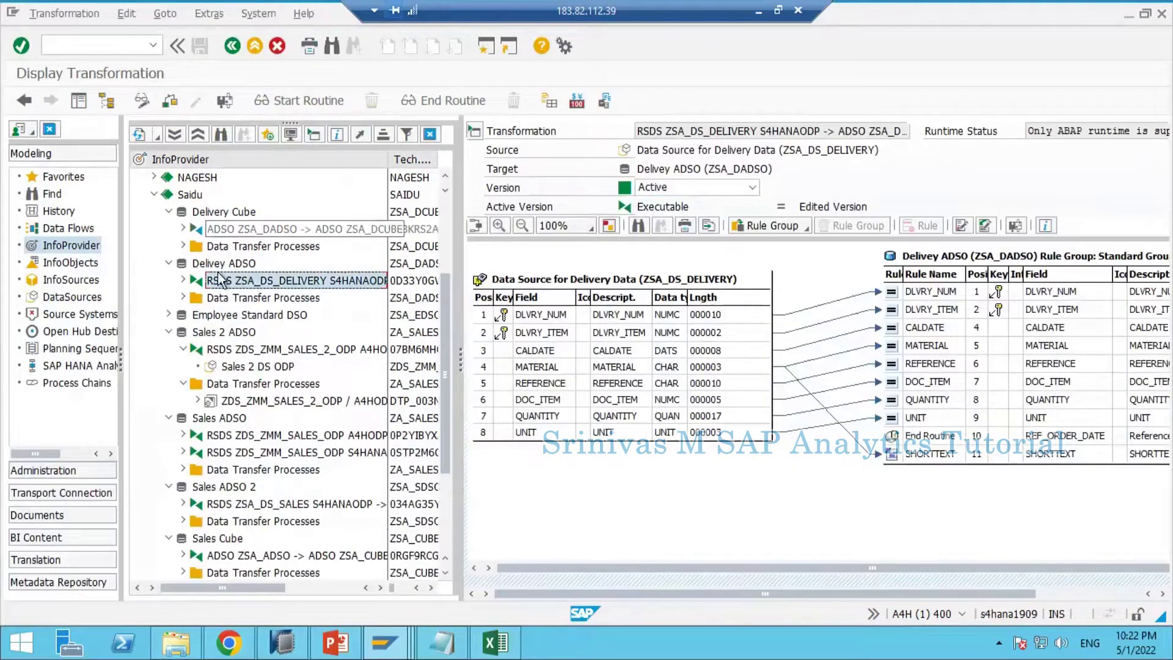
double_click(230, 441)
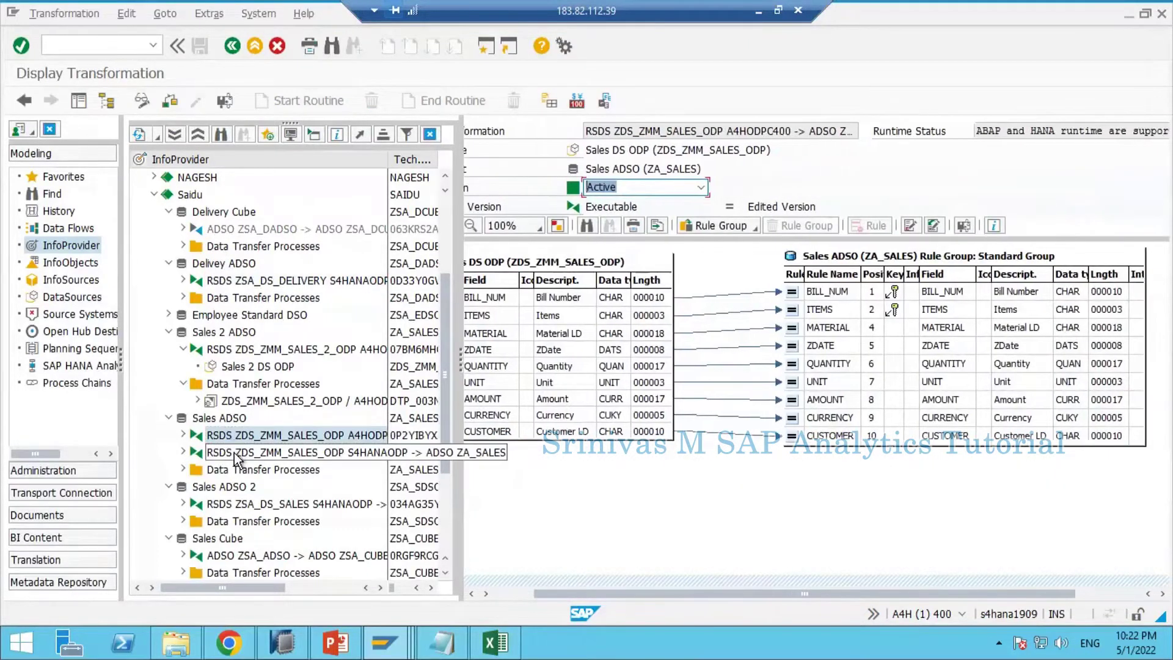
Open Sales ADSO's support functions, return to its transformation, and select the AMOUNT rule
double_click(419, 419)
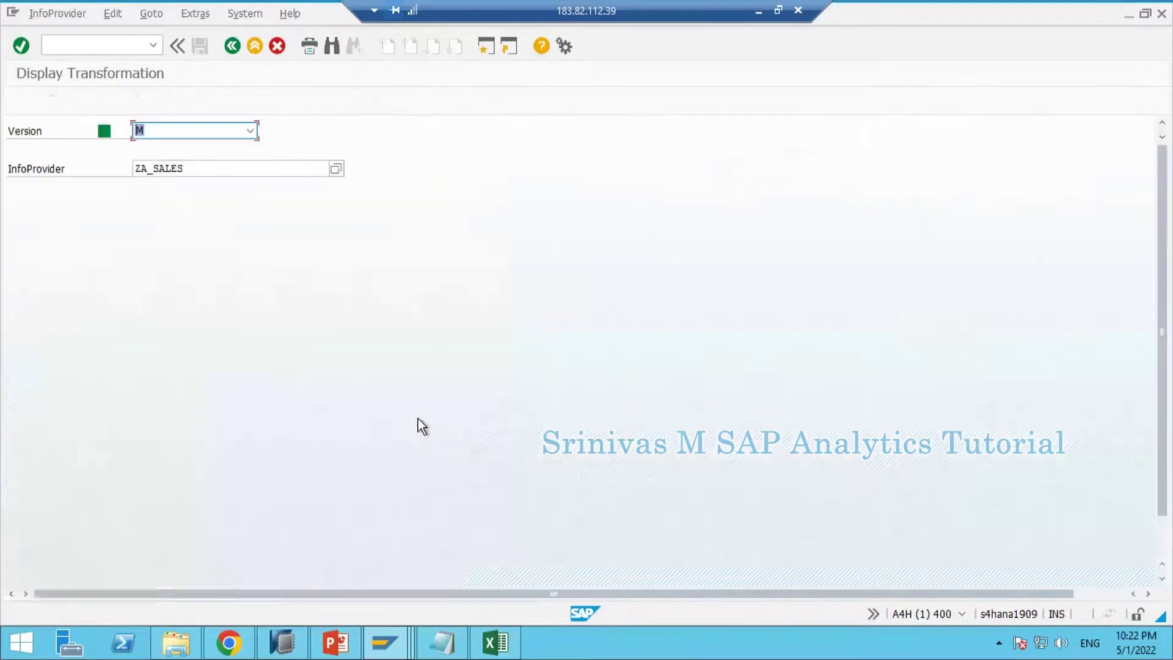
click(399, 98)
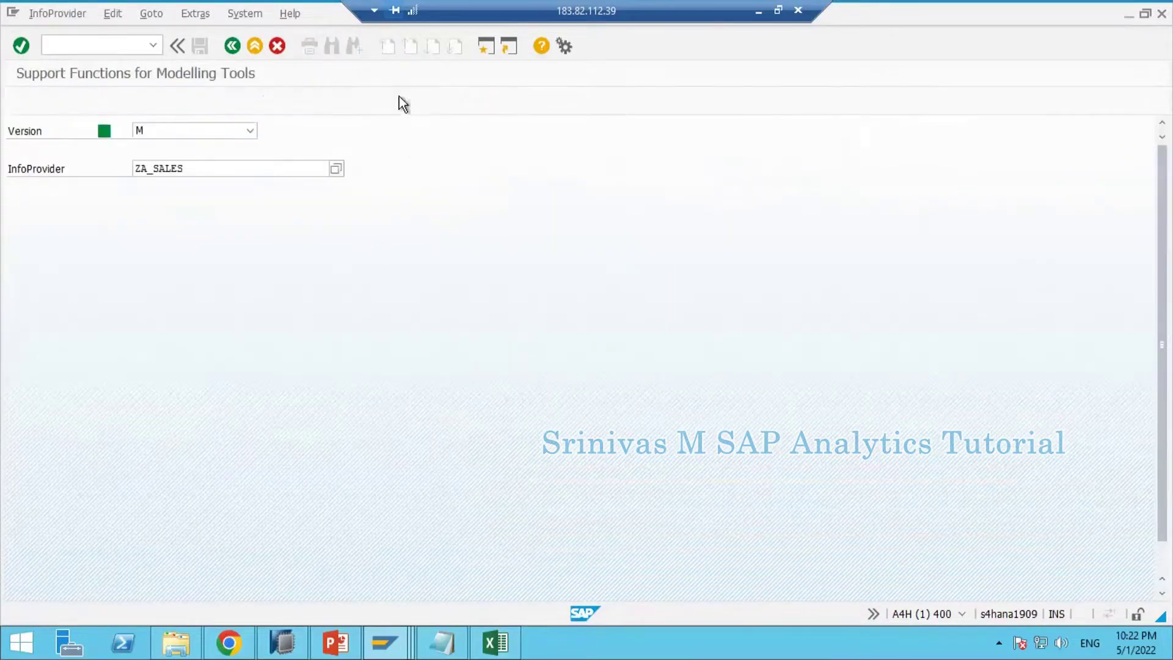
key(Escape)
key(F3)
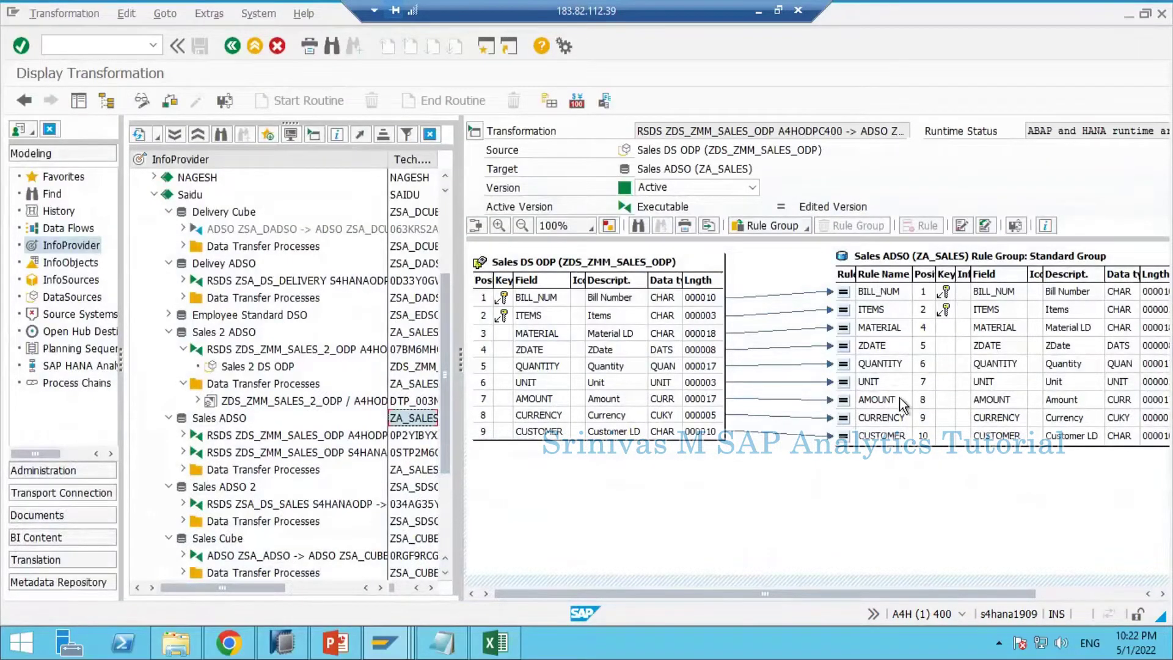
click(989, 400)
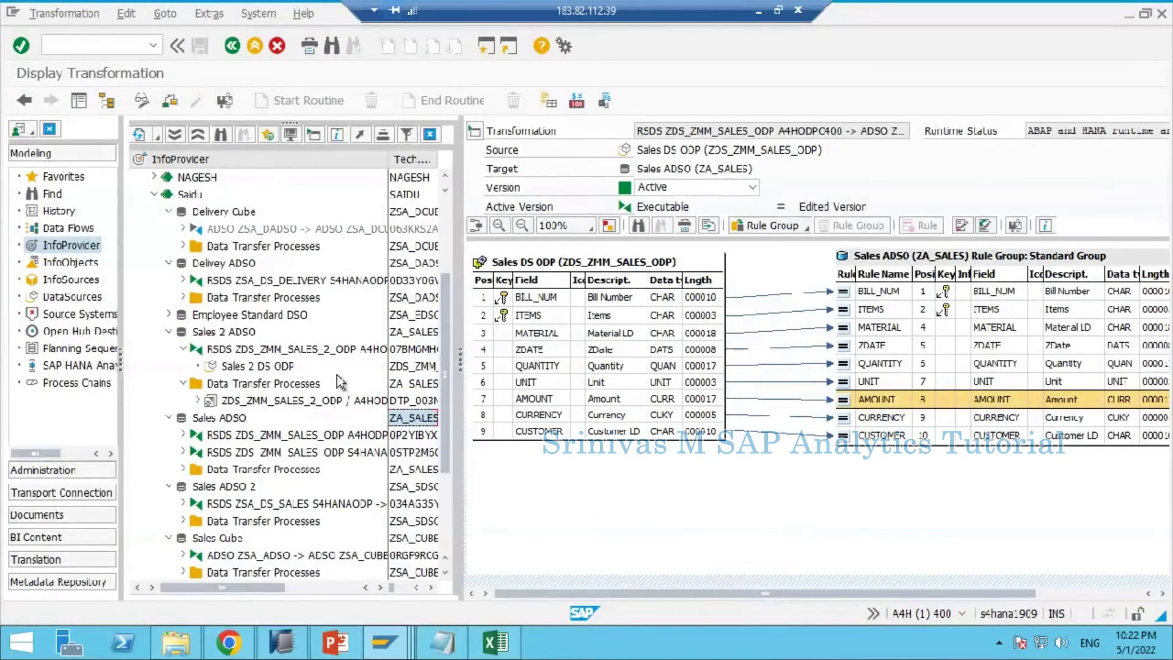
Copy the Company Code InfoObject's technical name ZSA_CMPCD from SAP into cell F4 of a new Excel worksheet
click(270, 466)
scroll(269, 466, down, 3)
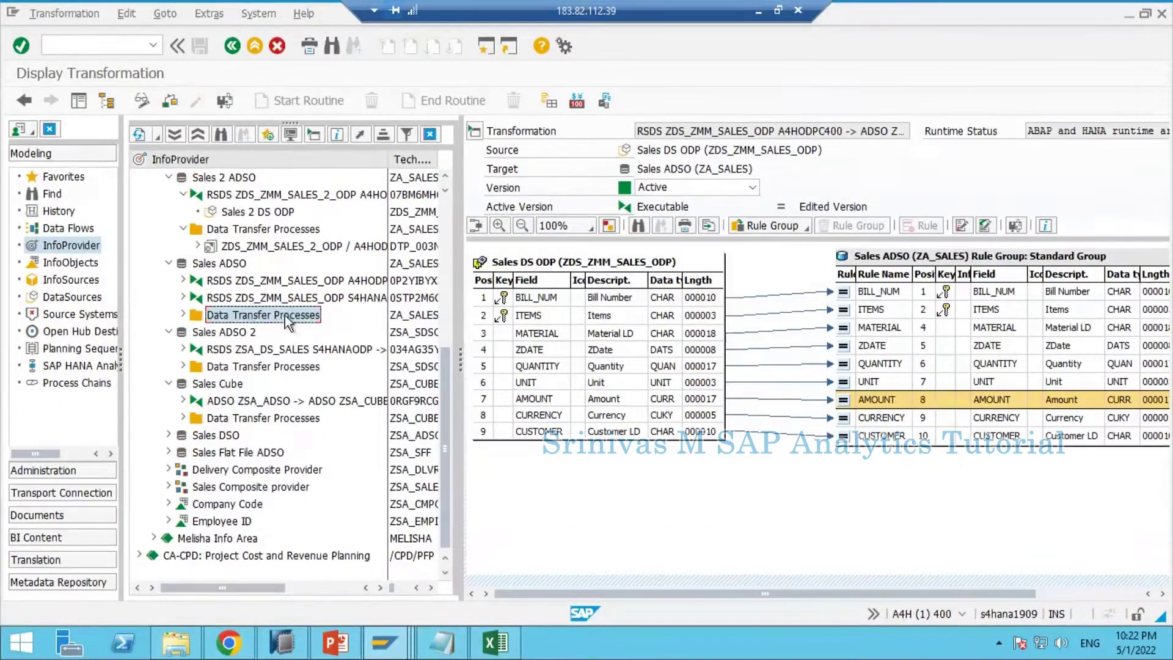
click(215, 505)
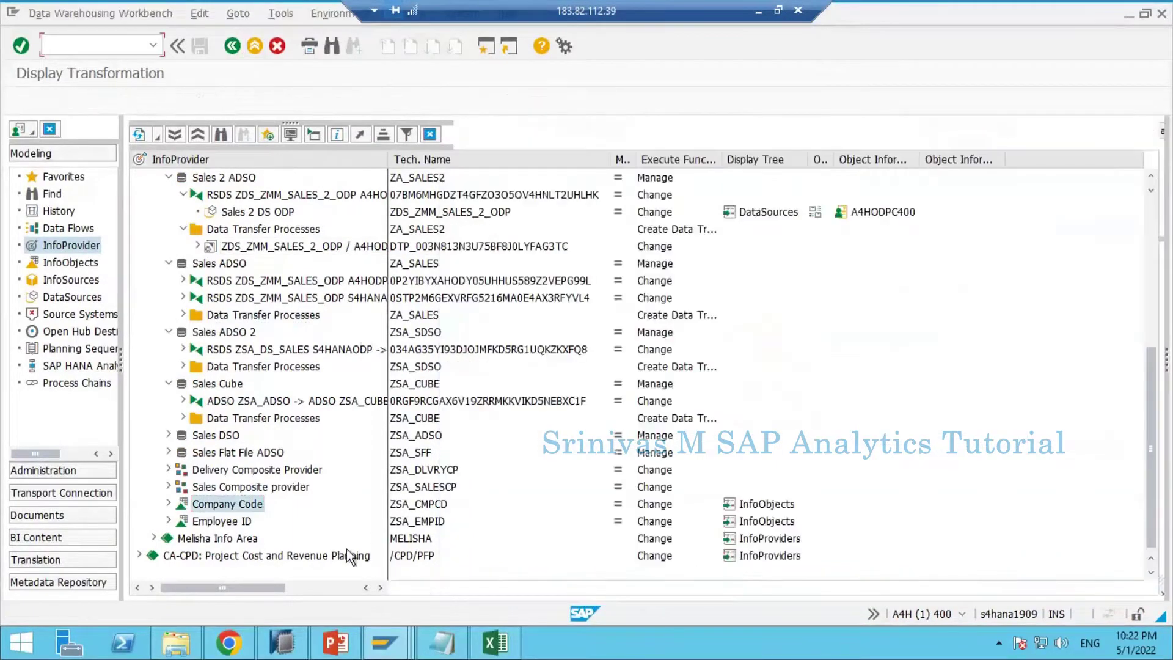
click(420, 509)
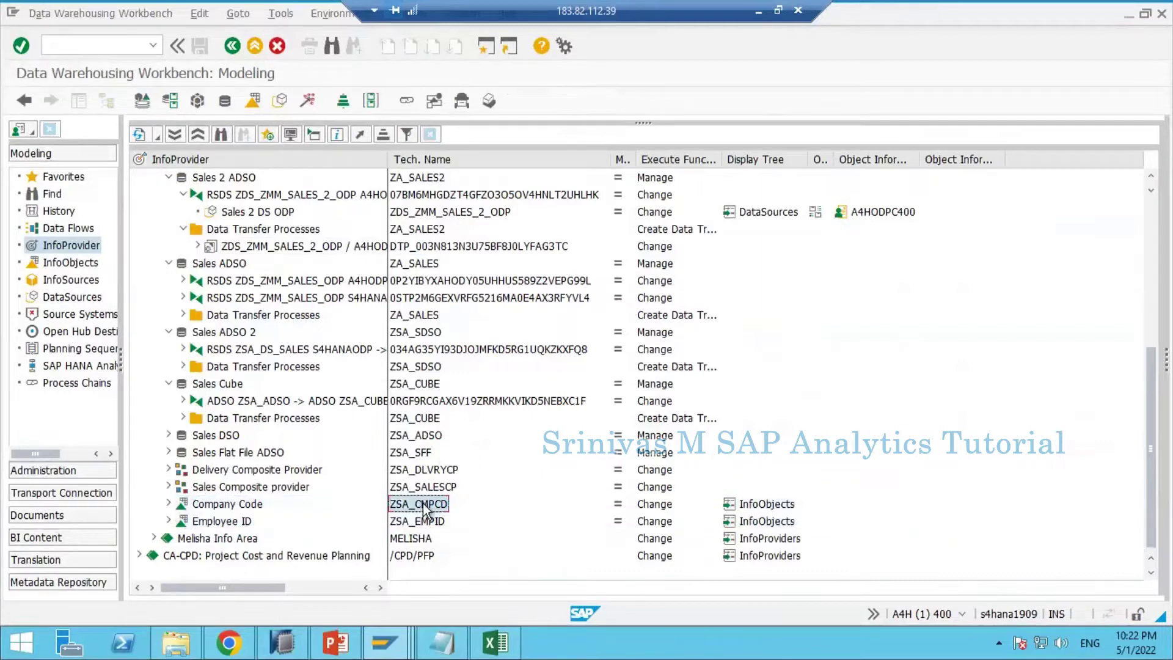
click(442, 644)
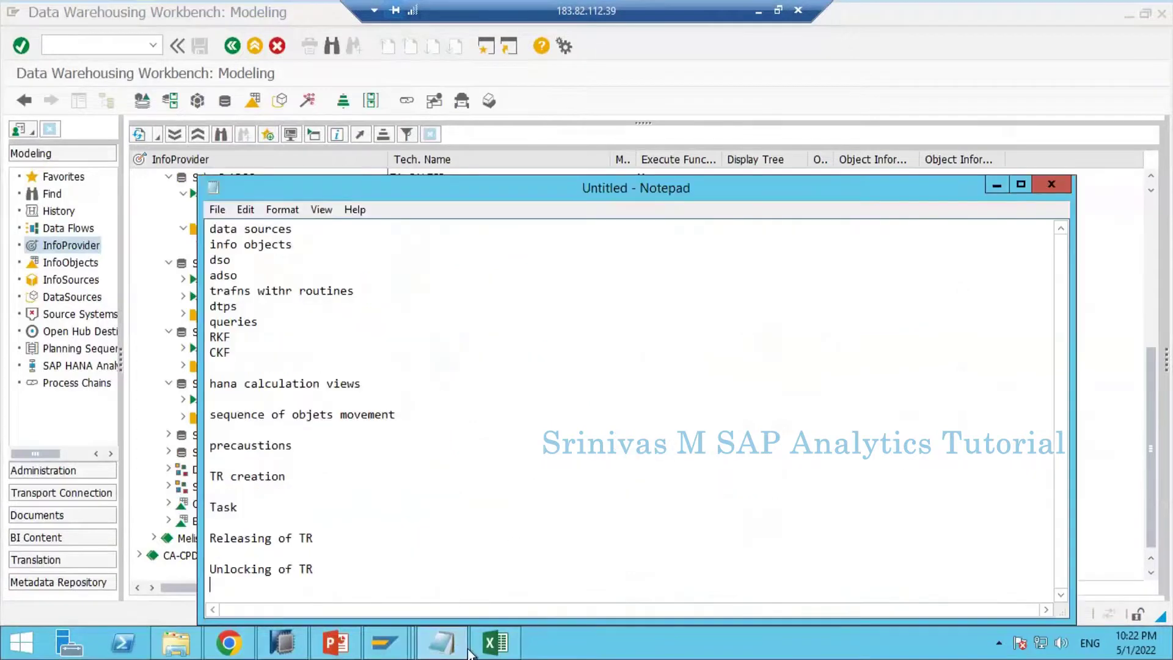
click(449, 644)
click(495, 643)
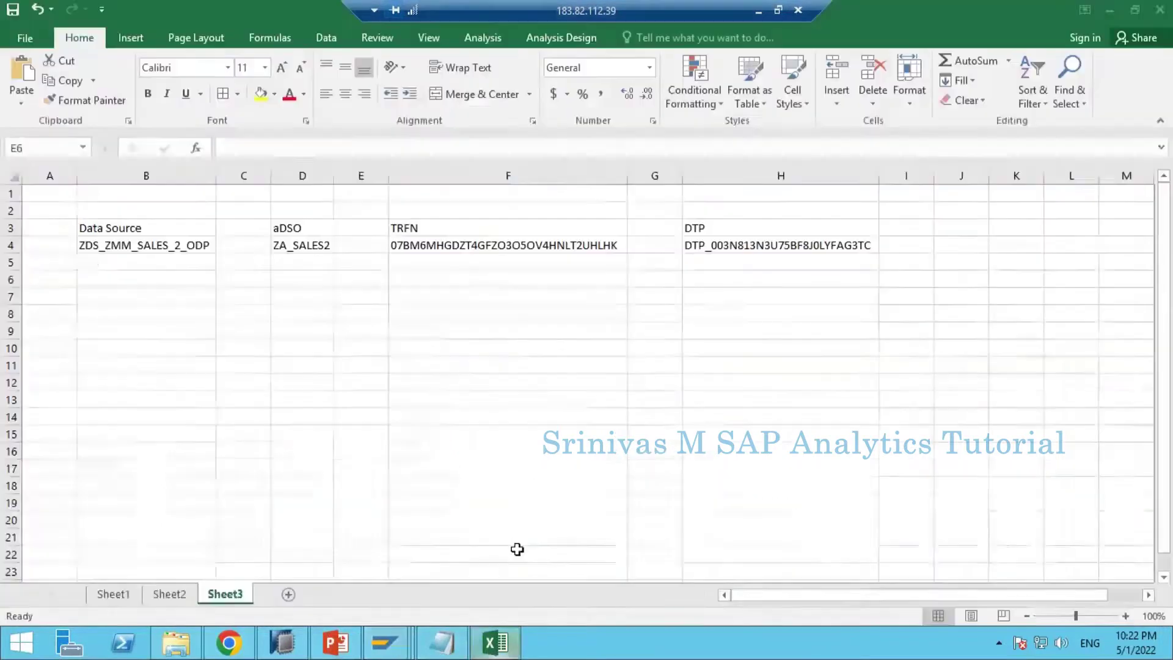
click(458, 398)
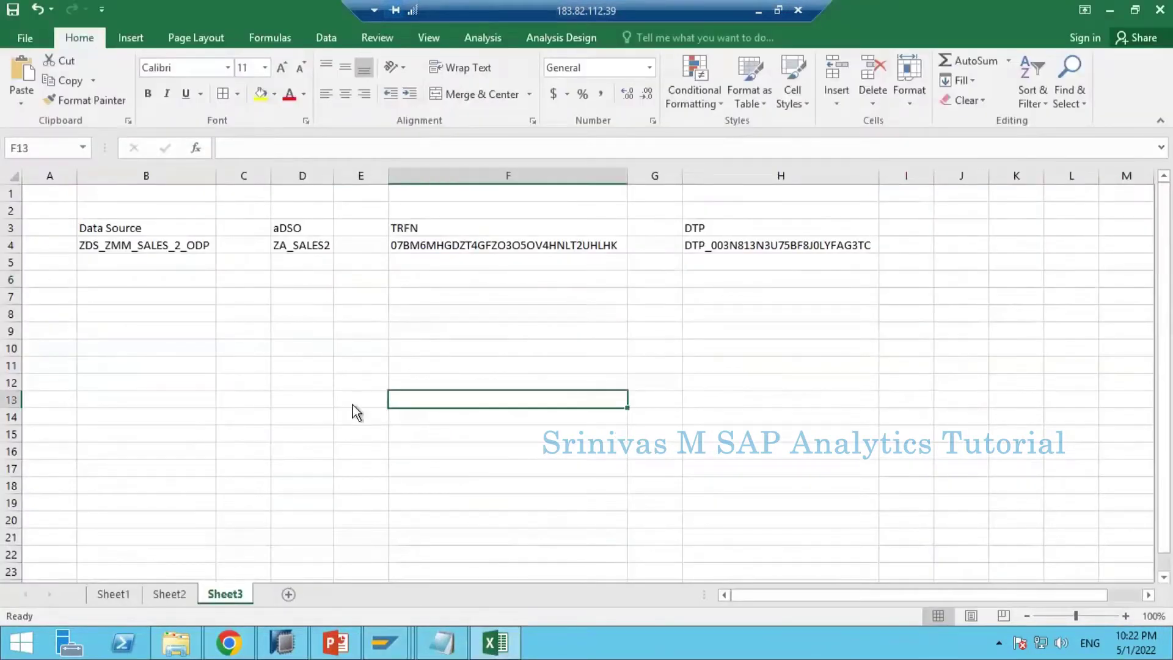
key(shift+F11)
click(338, 239)
text(ZSA_CMPCD)
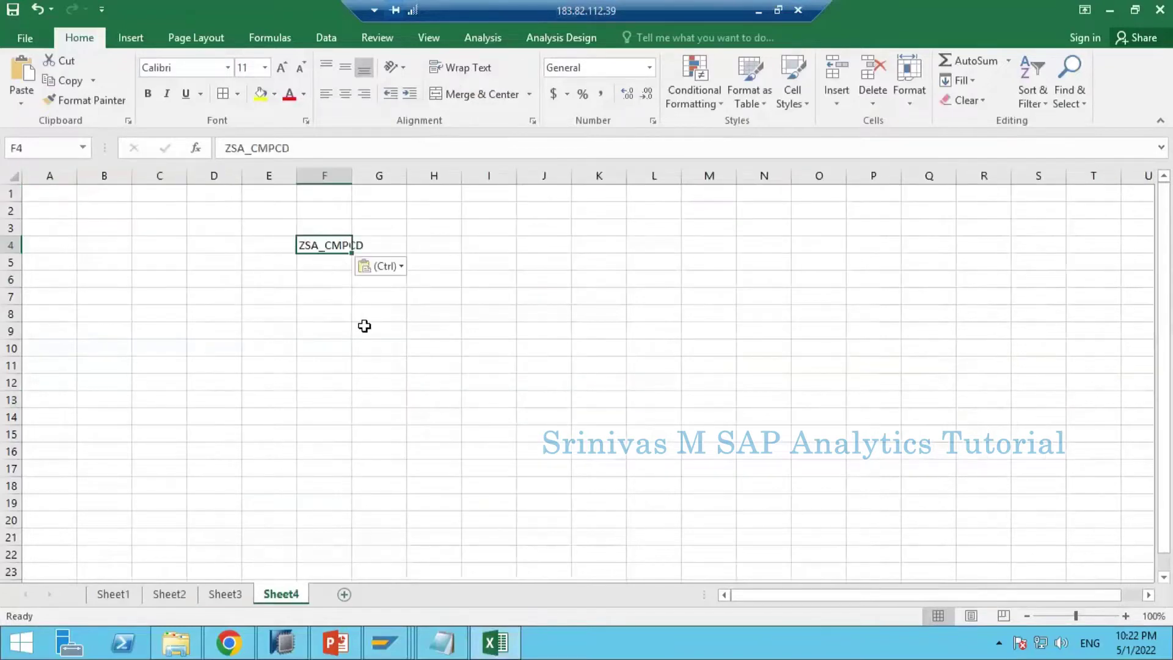
Copy the Employee ID InfoObject's technical name ZSA_EMPID from SAP into cell F5 of Sheet4 in Excel
key(alt+Tab)
click(417, 521)
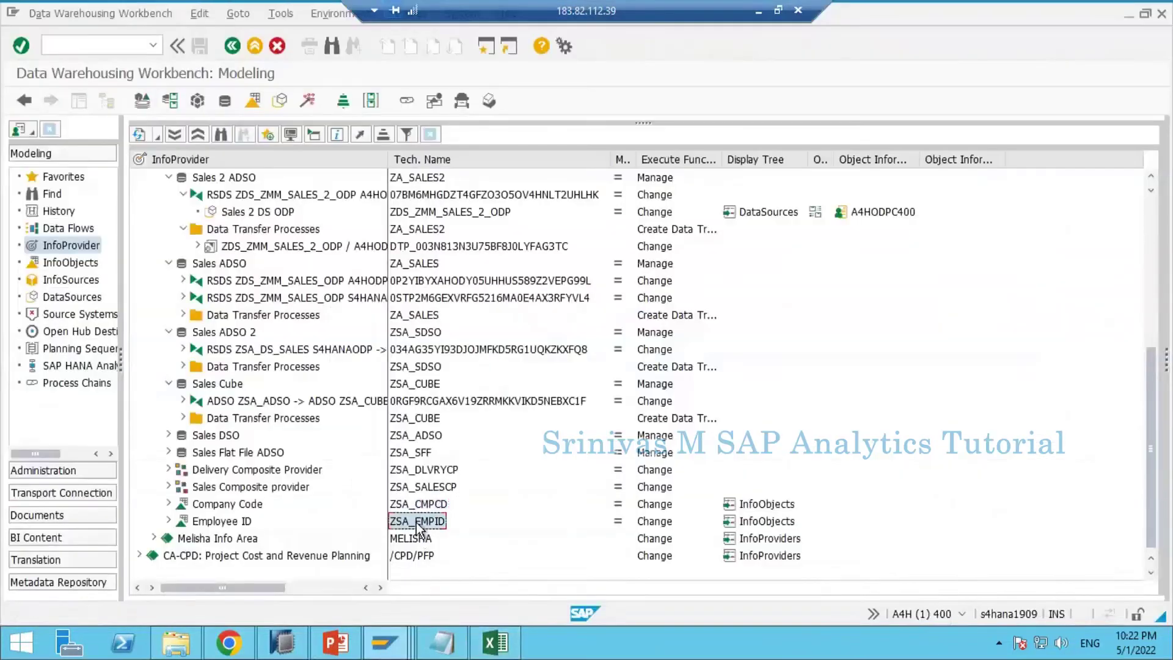
key(alt+Tab)
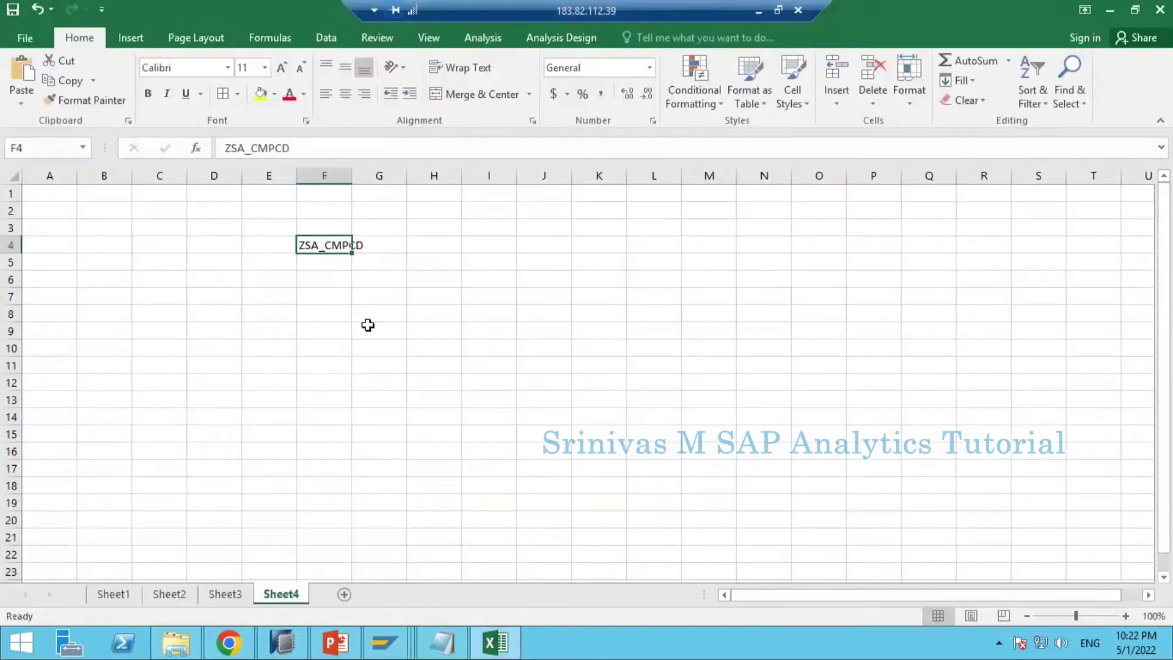
click(325, 267)
text(ZSA_EMPID)
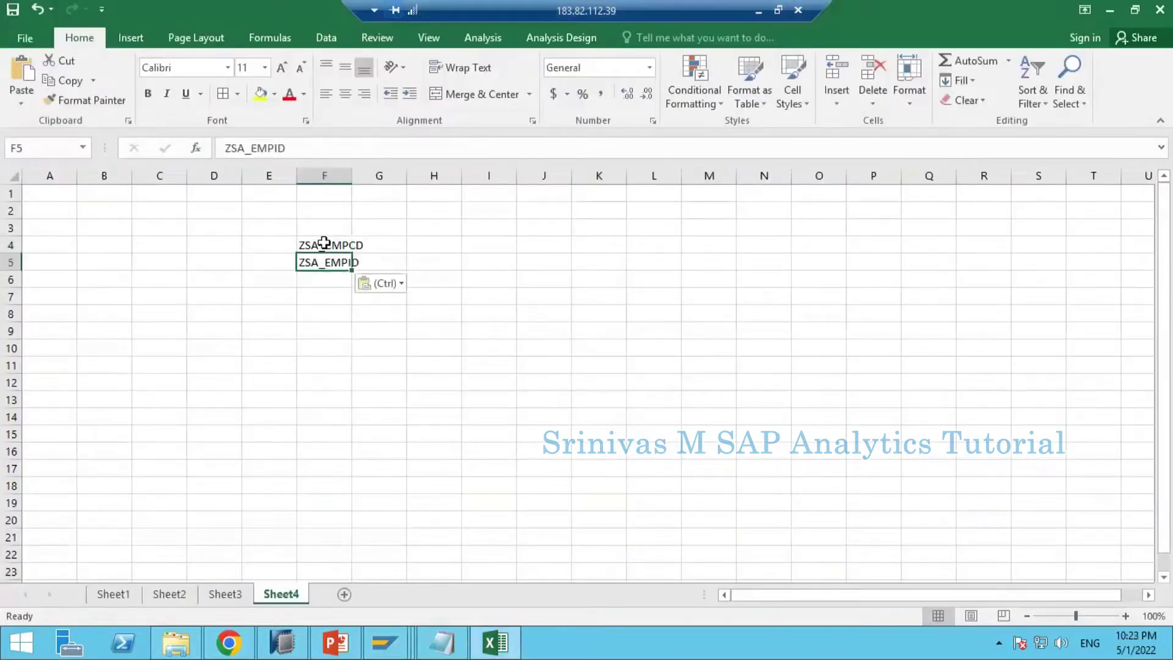
Copy cells F4:F5 in Excel, switch to SAP's Transport Connection window, and clear its collected objects
drag(322, 241, 324, 271)
key(ctrl+c)
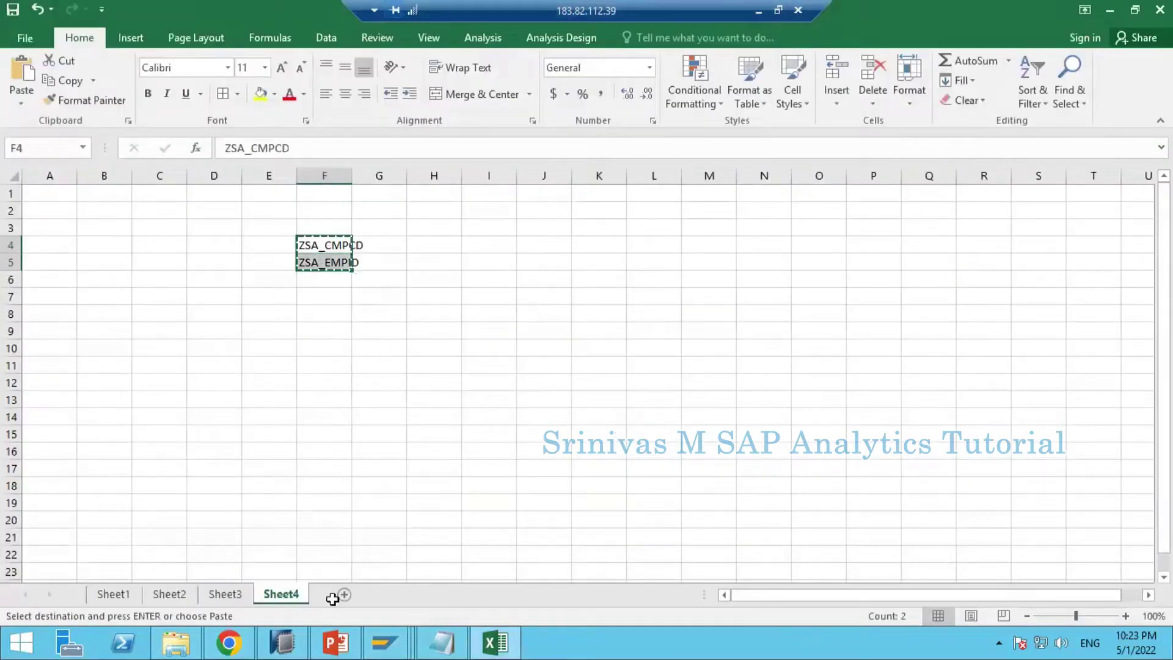
mouse_move(442, 642)
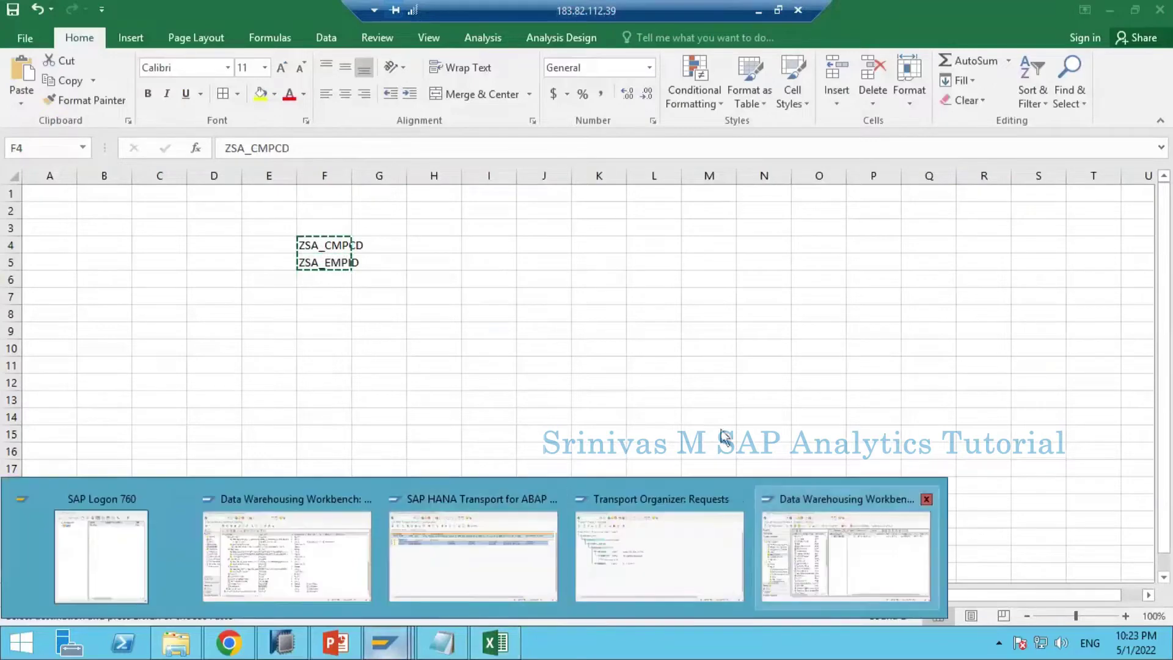
click(848, 547)
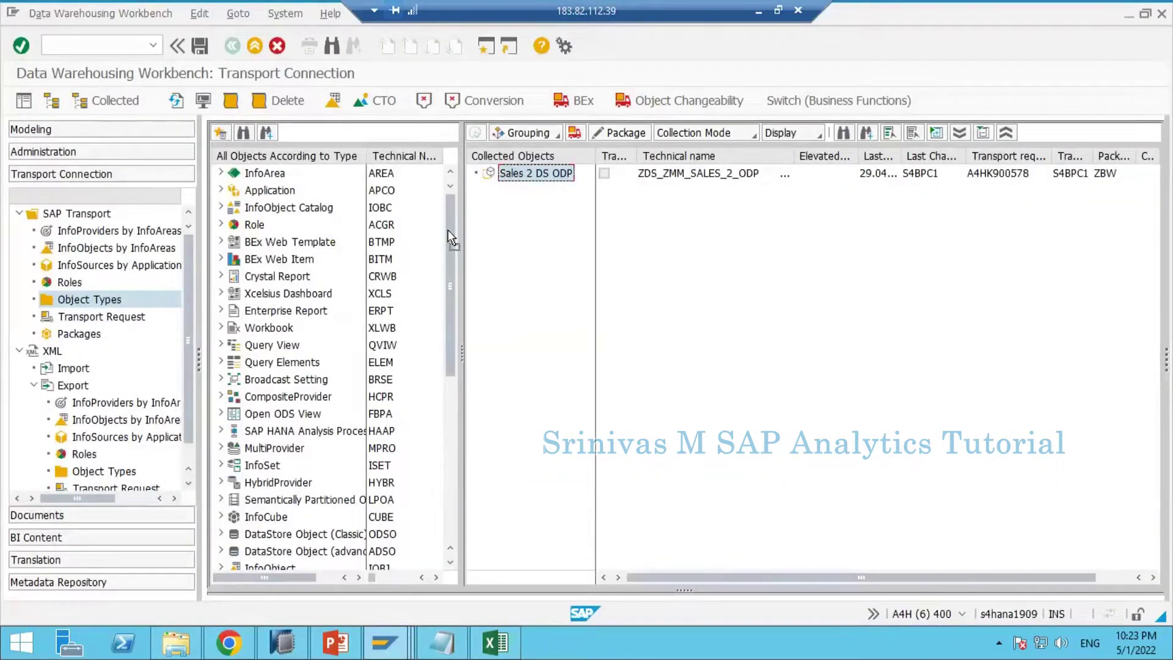
drag(448, 229, 429, 247)
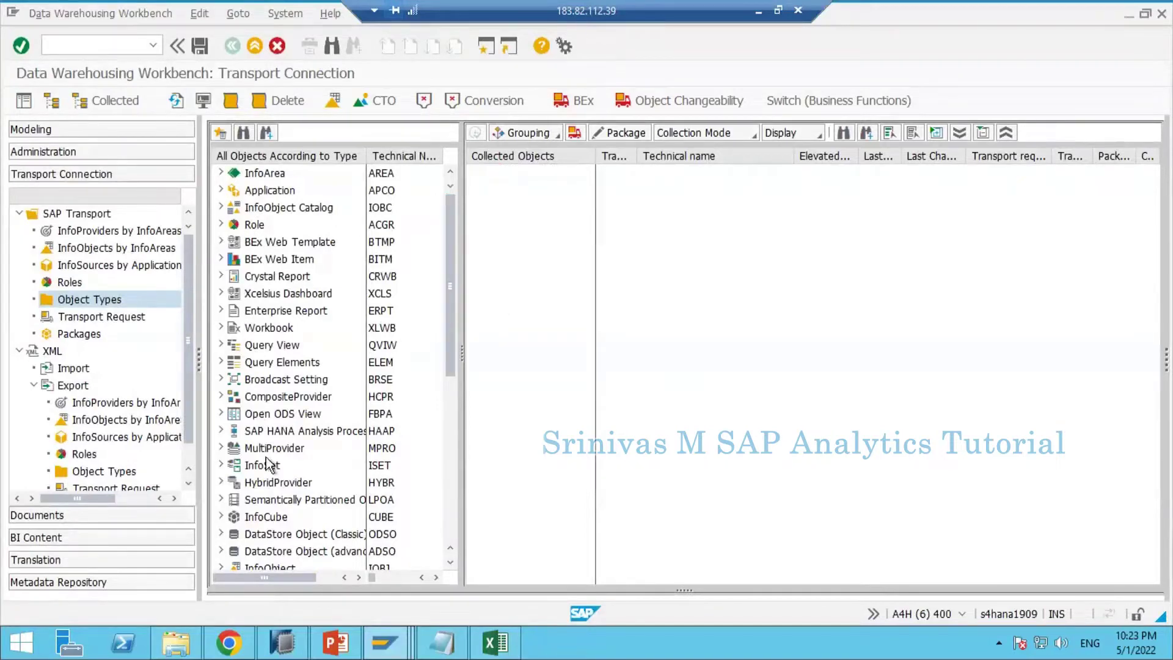
Expand the InfoObject object type in the Transport Connection tree and open its object selection list
click(292, 346)
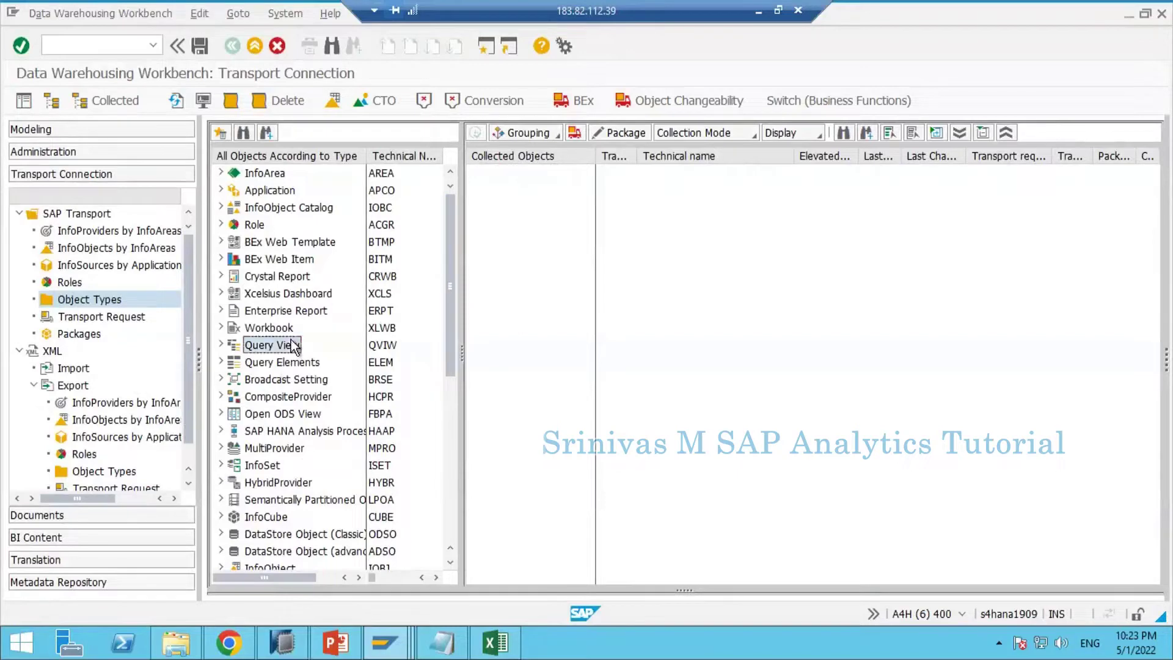
scroll(287, 496, down, 2)
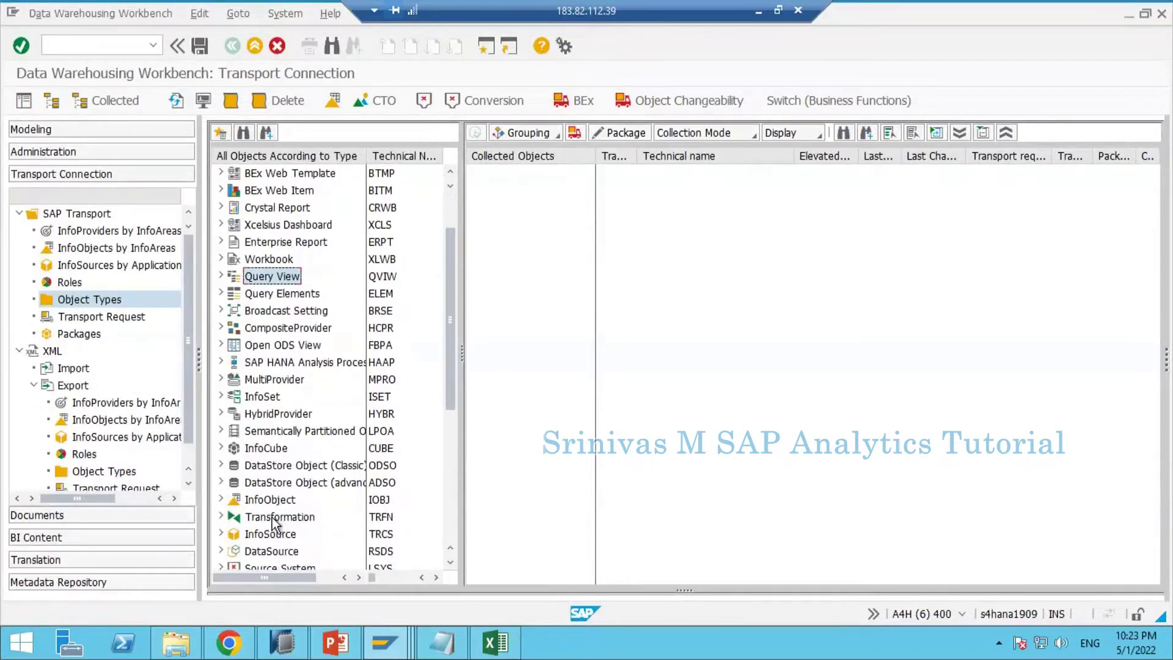
click(241, 504)
scroll(235, 489, down, 2)
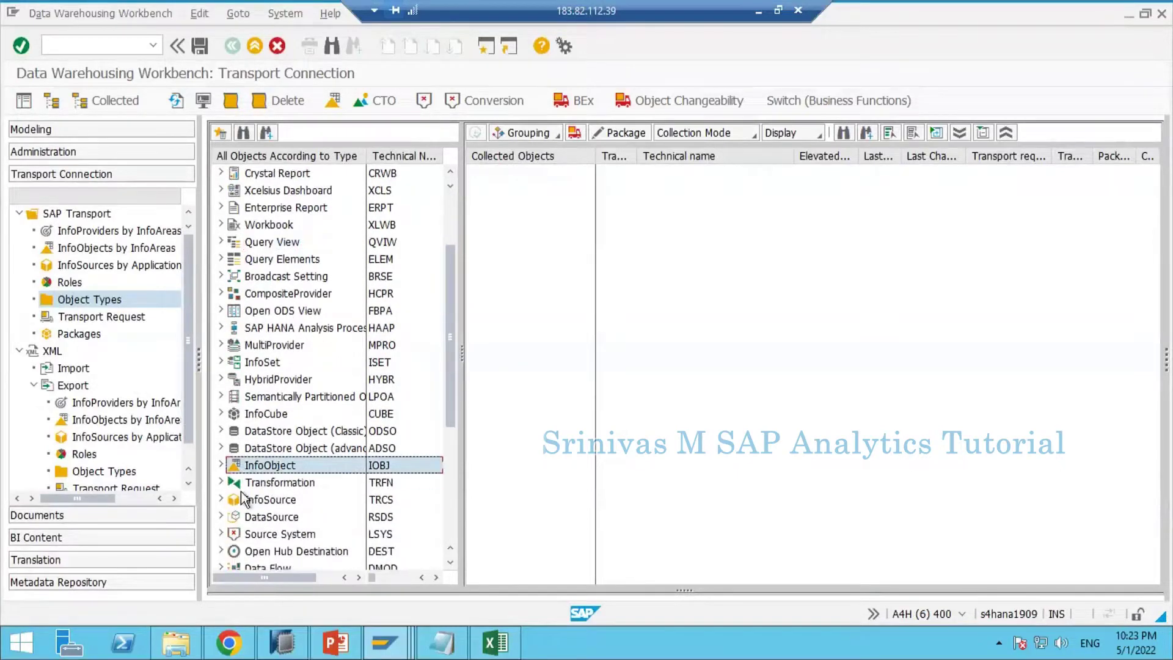
click(221, 449)
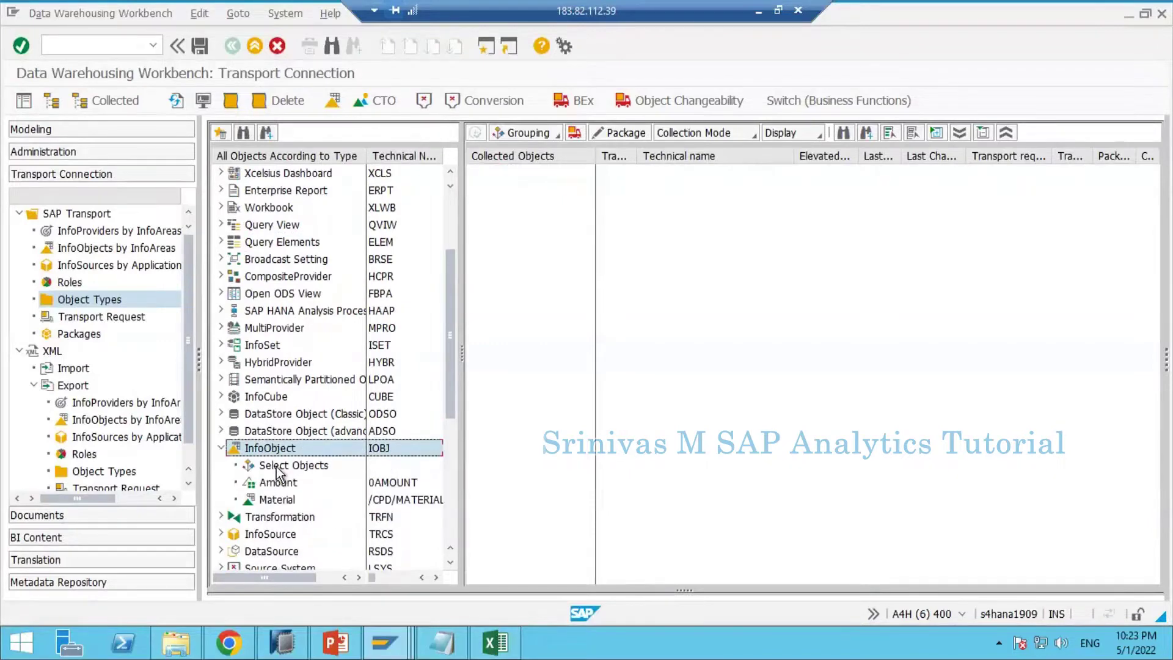
click(278, 468)
double_click(277, 468)
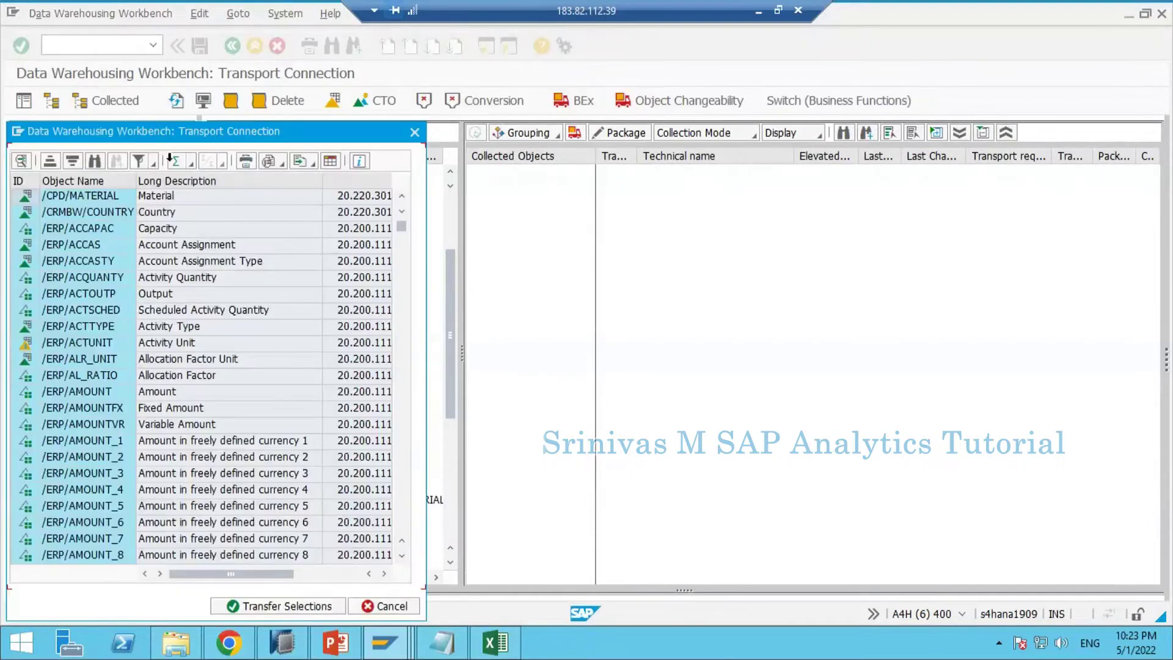
Switch to Excel, copy the technical names in cells F4:F5 of Sheet4 again, and return to SAP's Transport Connection object list
click(499, 555)
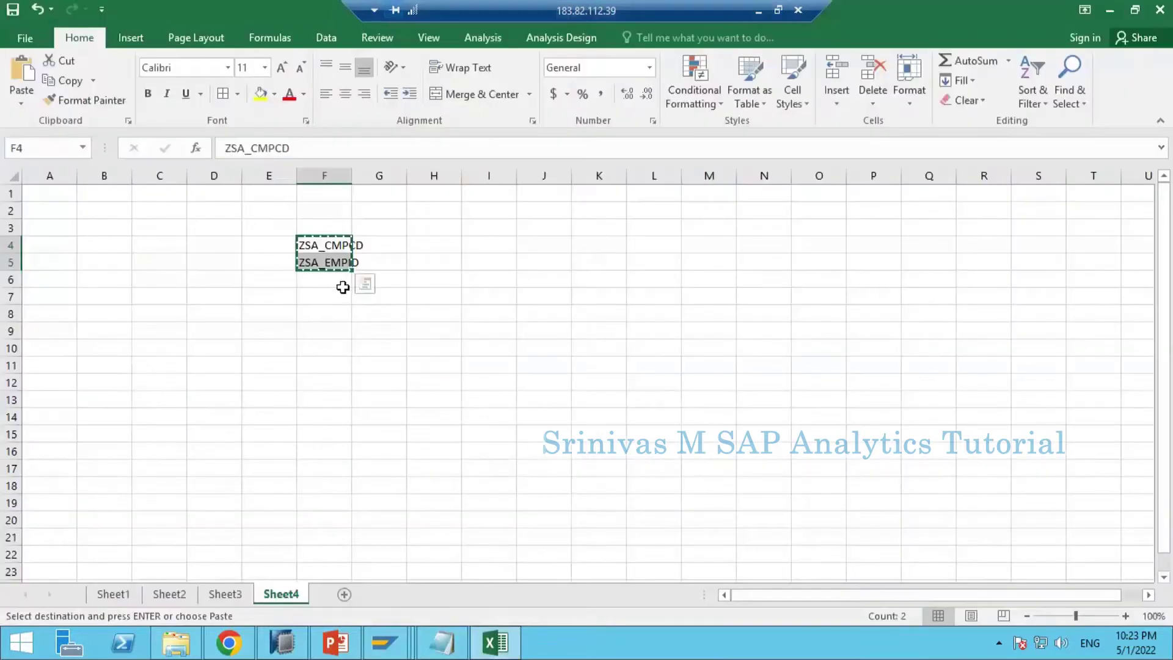
key(alt+Tab)
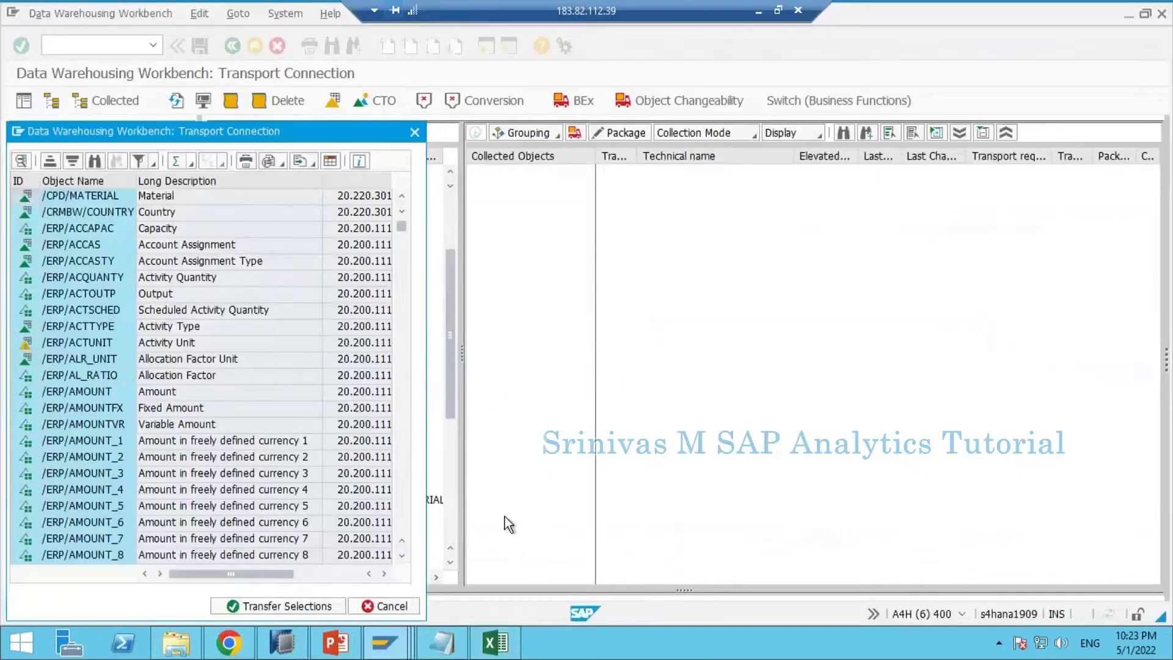
key(alt+Tab)
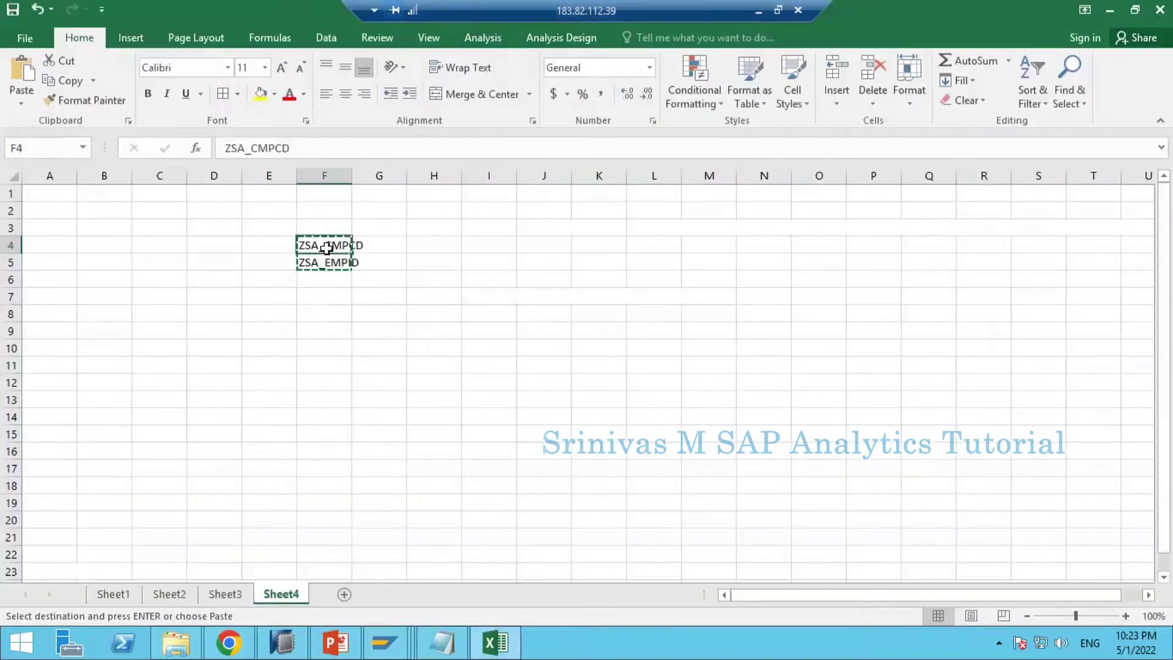
key(alt+Tab)
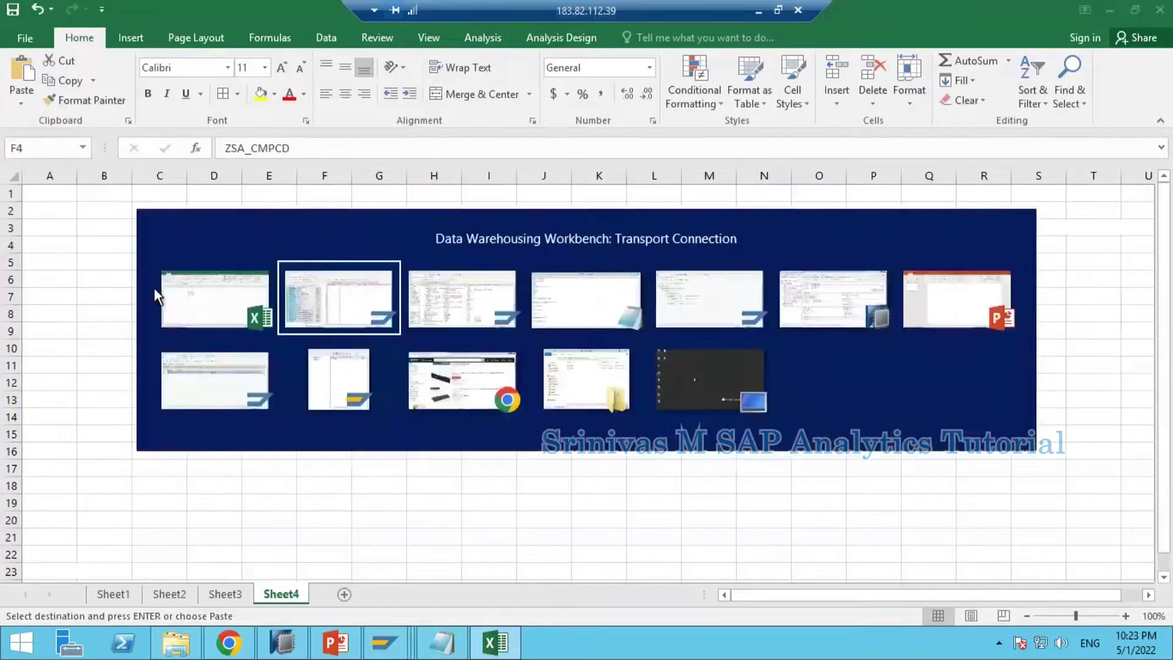
click(328, 313)
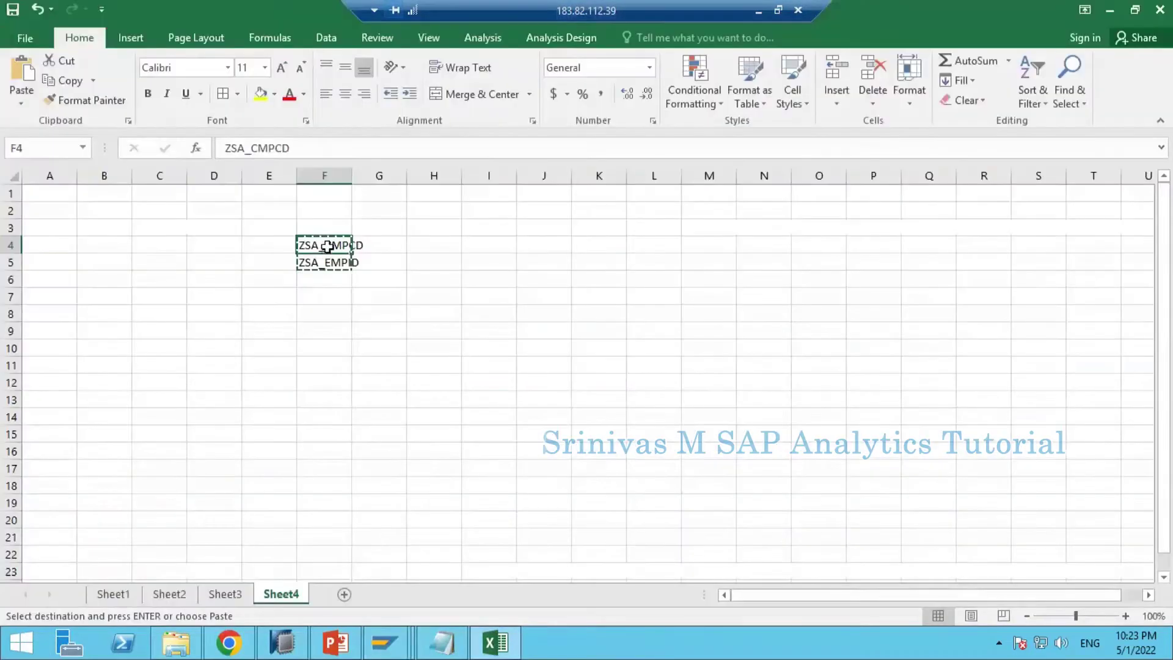
drag(328, 250, 328, 263)
text(ZSA_CMPCD ZSA_CMPCD)
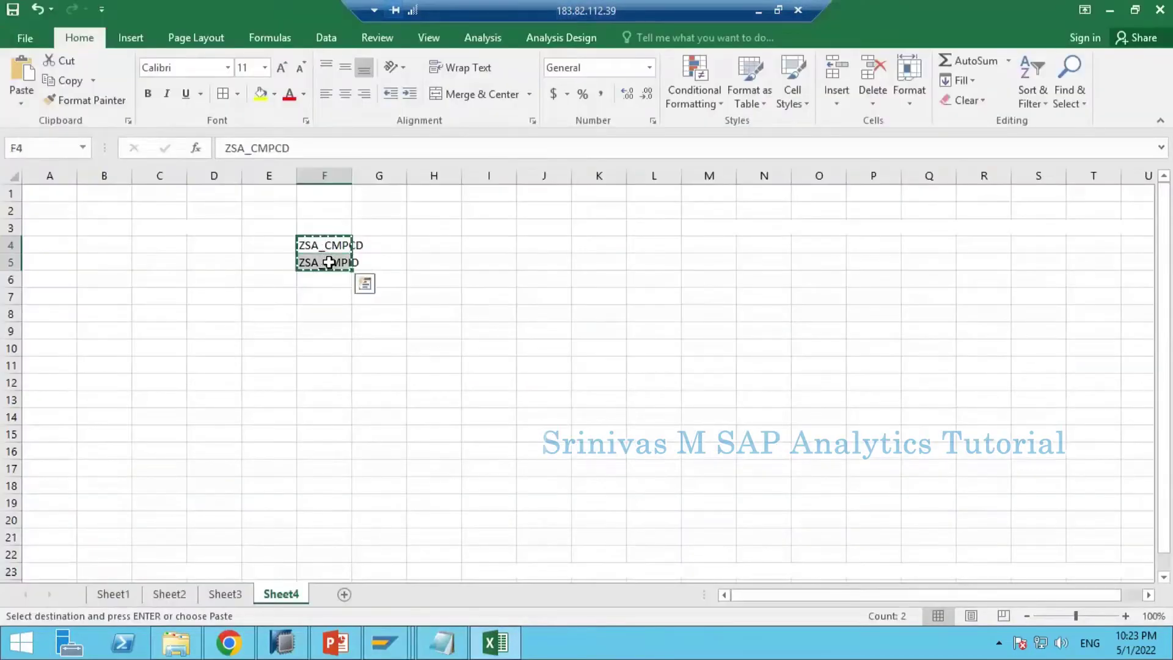
key(alt+Tab)
click(351, 313)
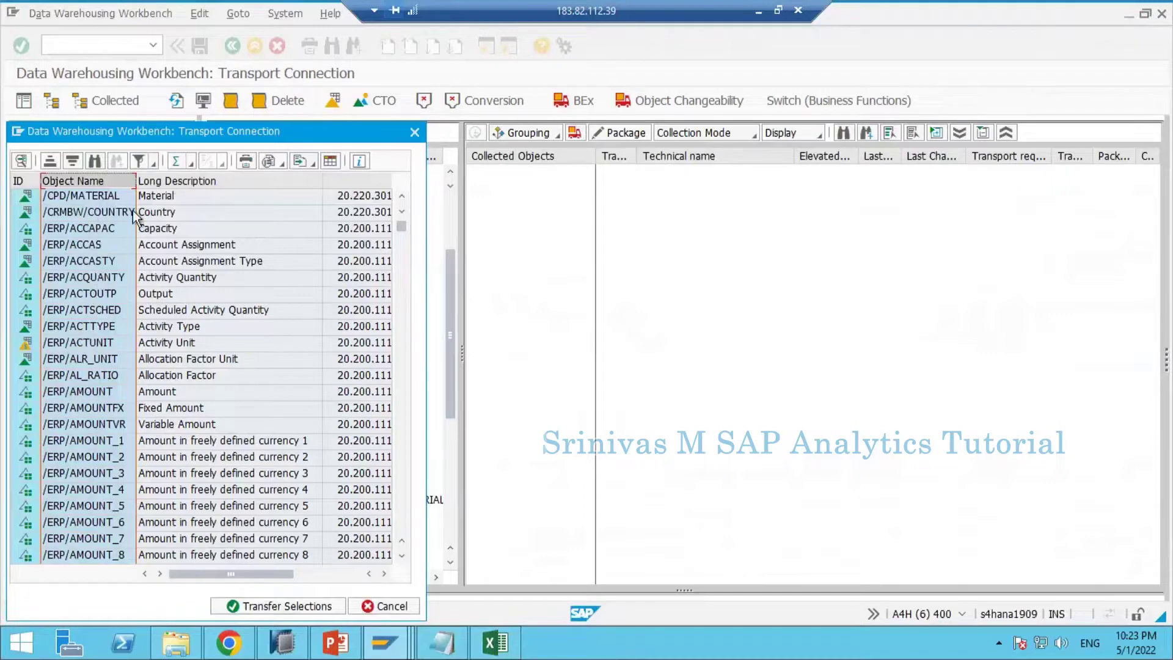
Filter the InfoObject list by Object Name, using the copied names ZSA_CMPCD and ZSA_EMPID as multiple single values
click(138, 161)
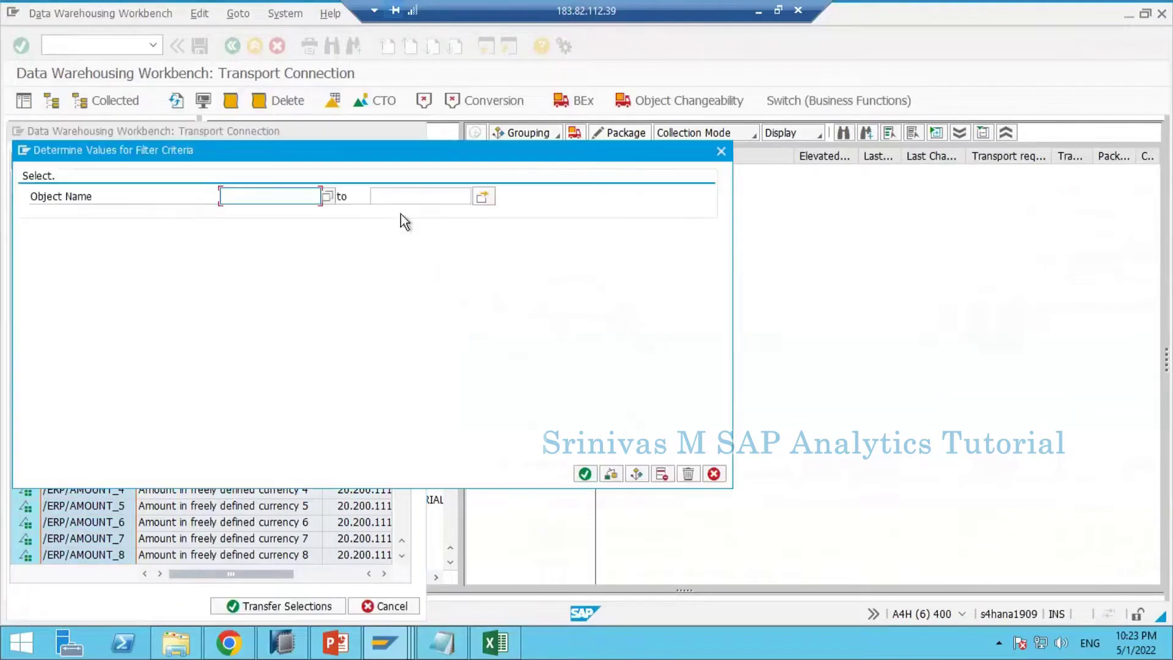
click(482, 197)
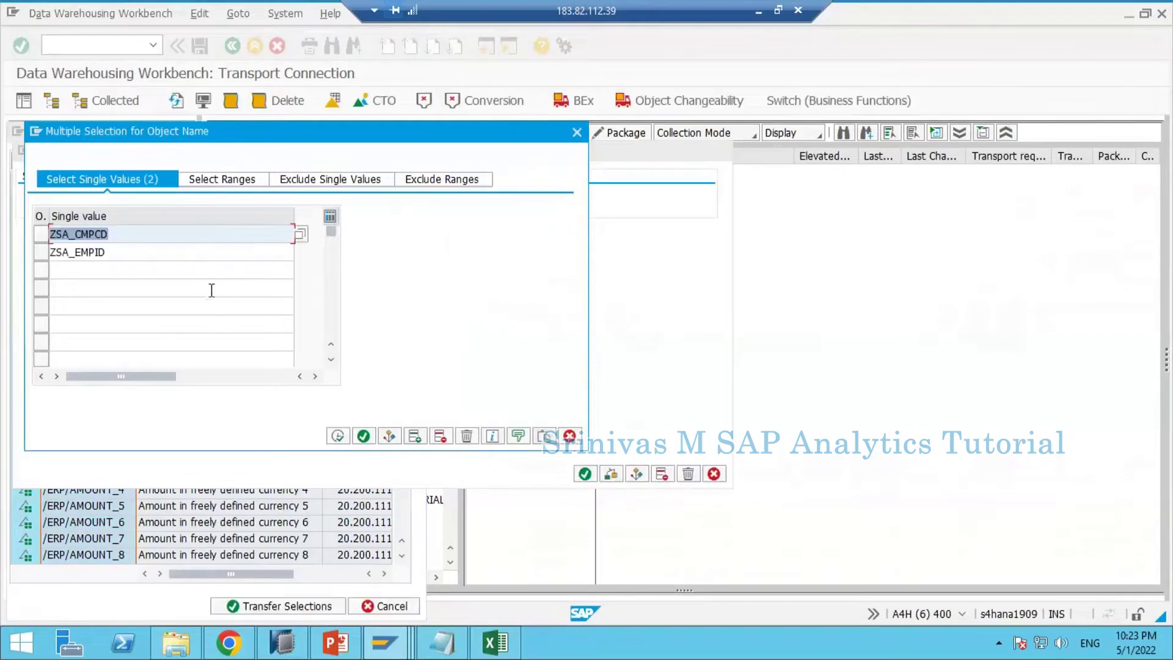
click(335, 440)
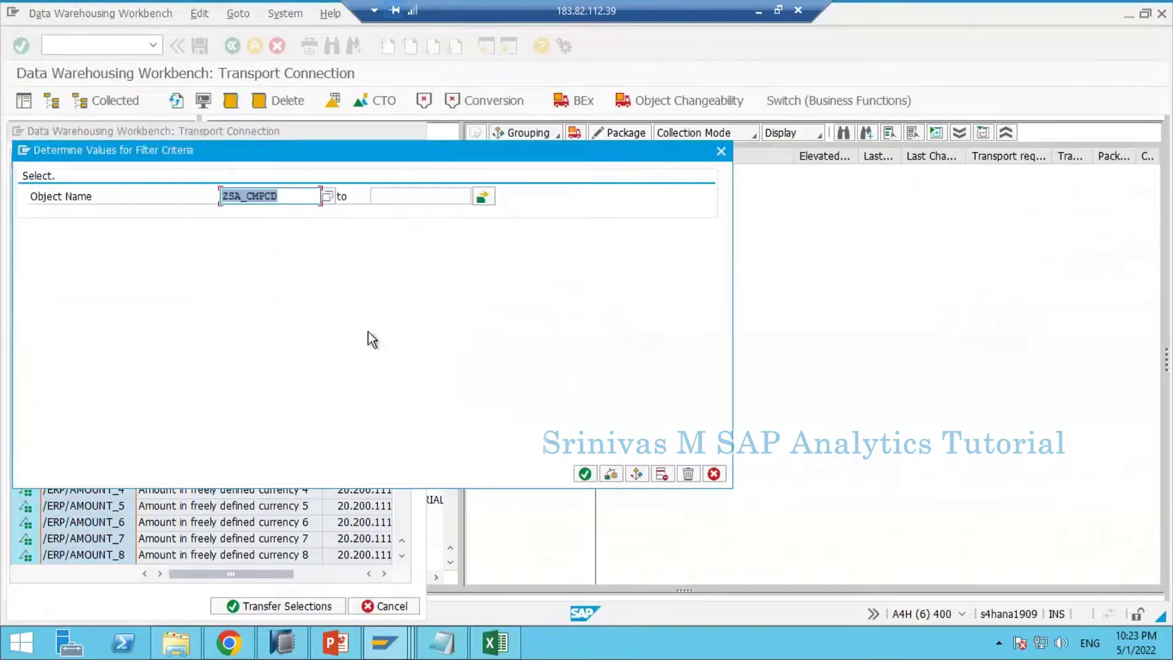
click(585, 474)
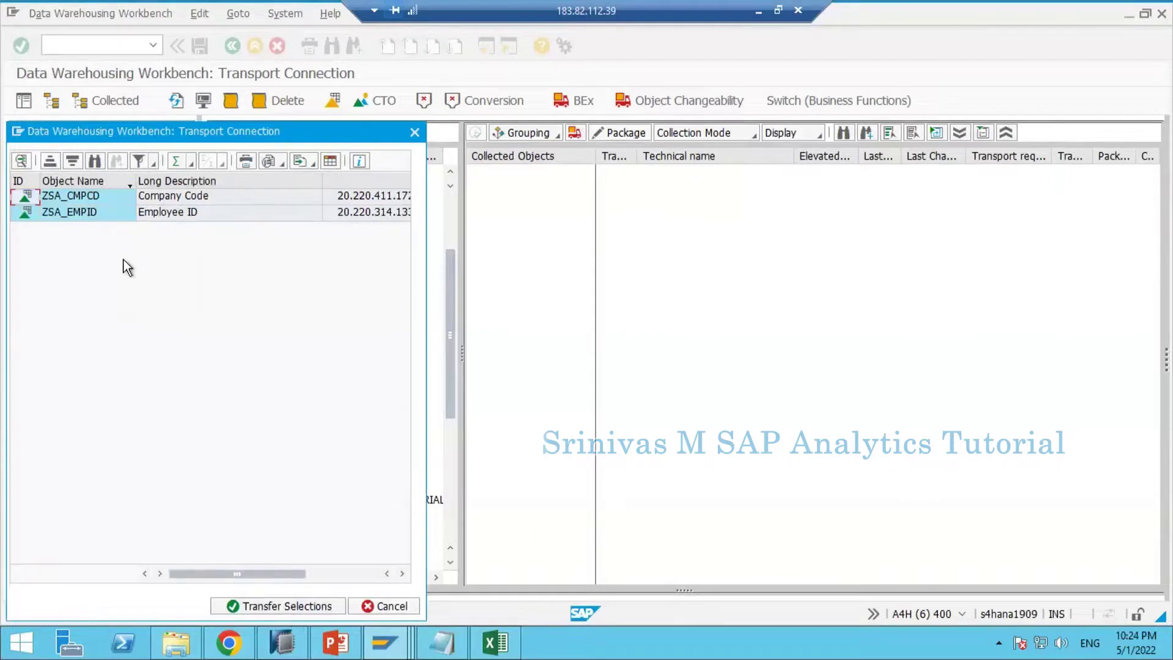
Select both ZSA_CMPCD and ZSA_EMPID in the filtered list and transfer them to the collected objects
drag(90, 212, 47, 210)
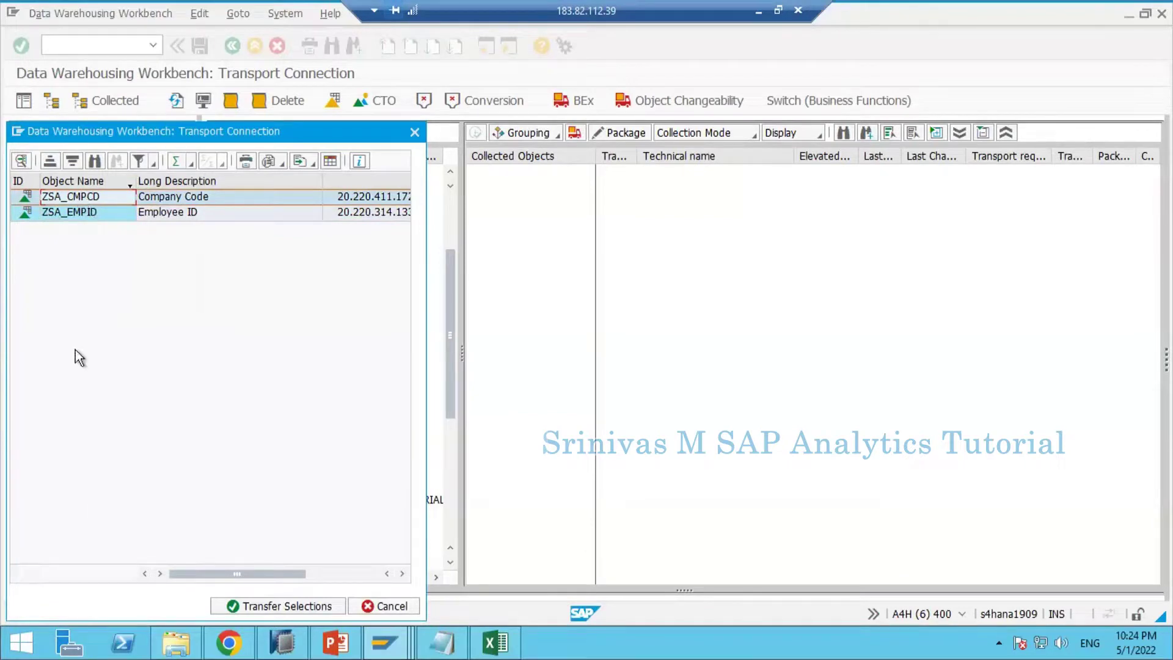
ctrl+click(75, 212)
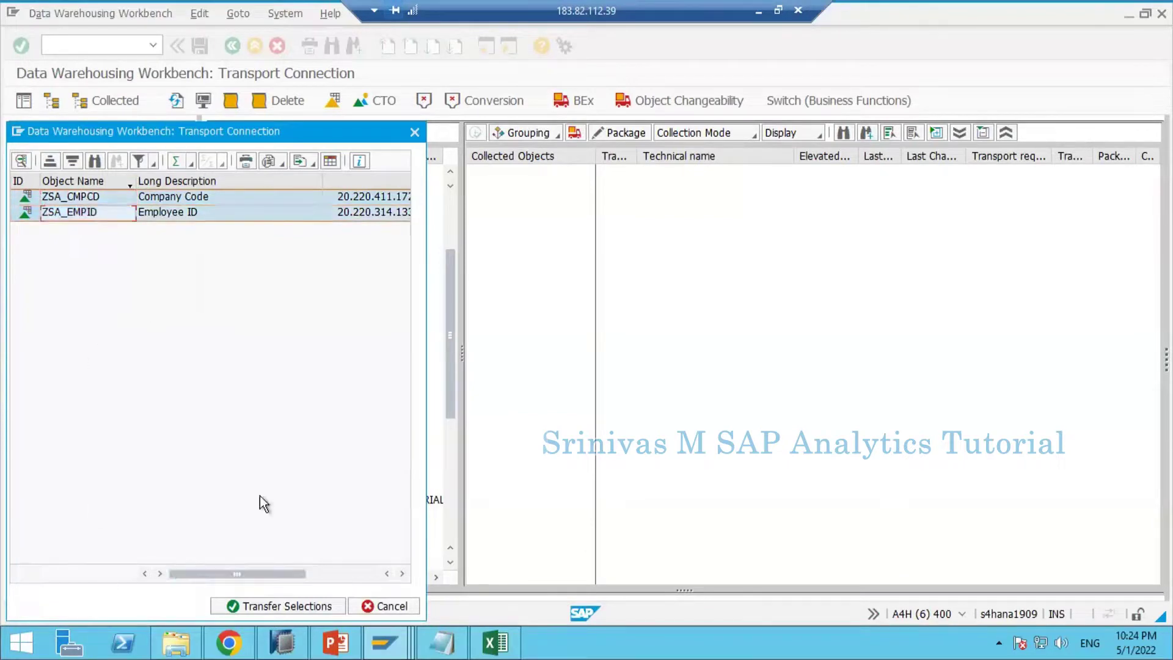
click(276, 607)
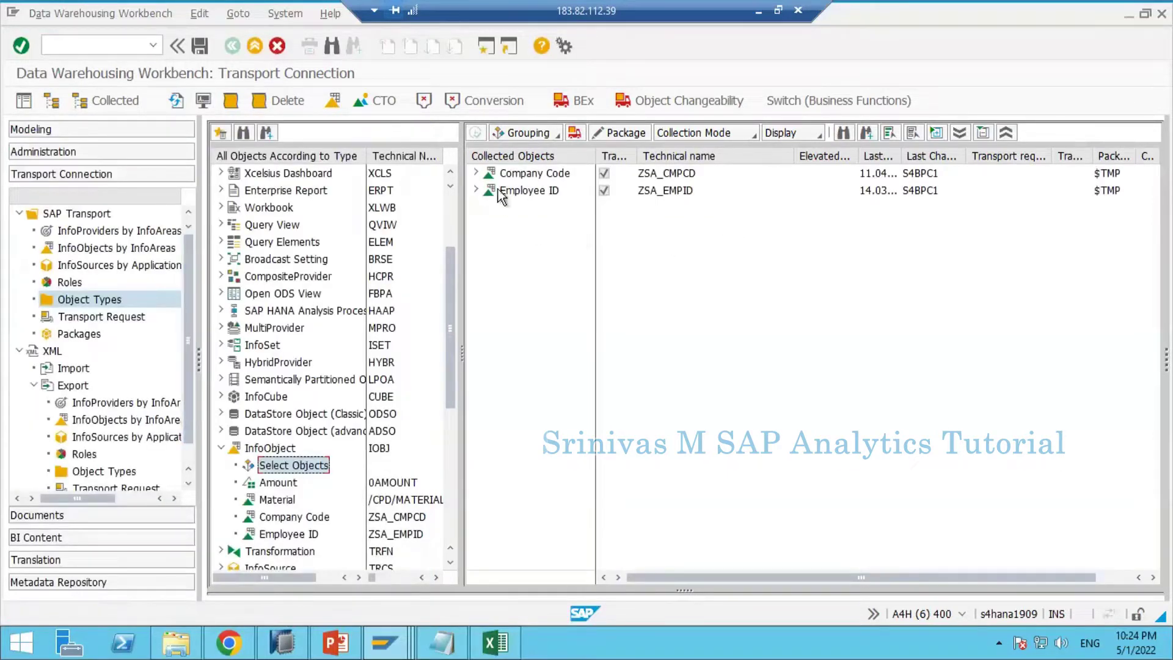
Examine the dependent objects collected under Company Code and Employee ID by expanding and collapsing their nodes
click(548, 176)
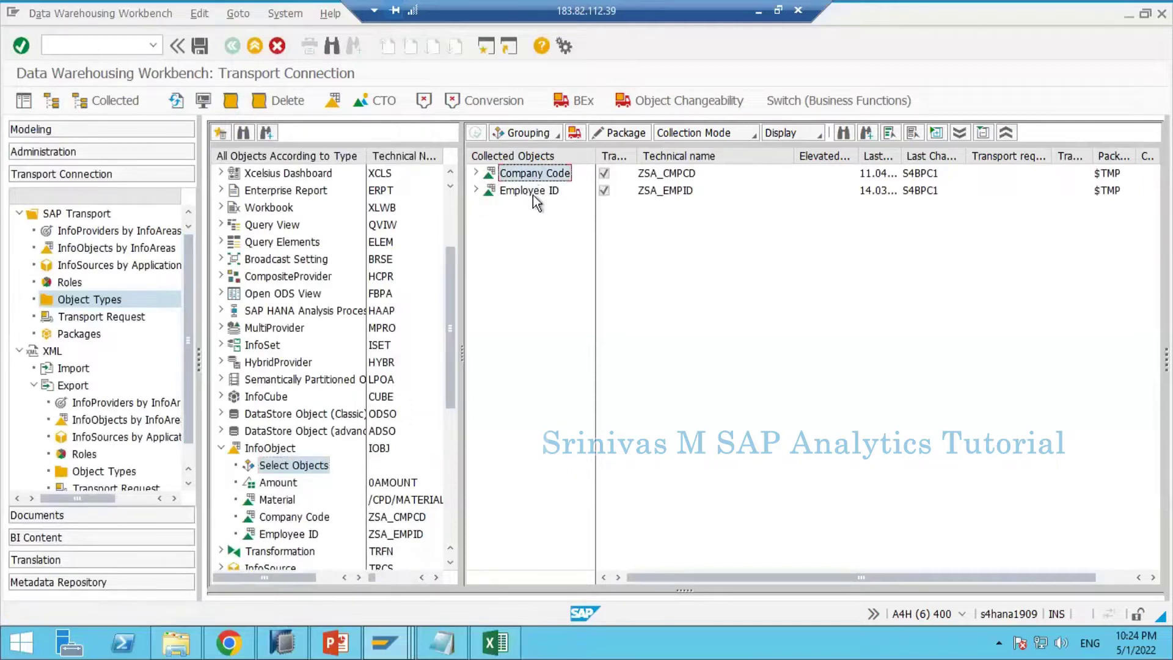
click(476, 173)
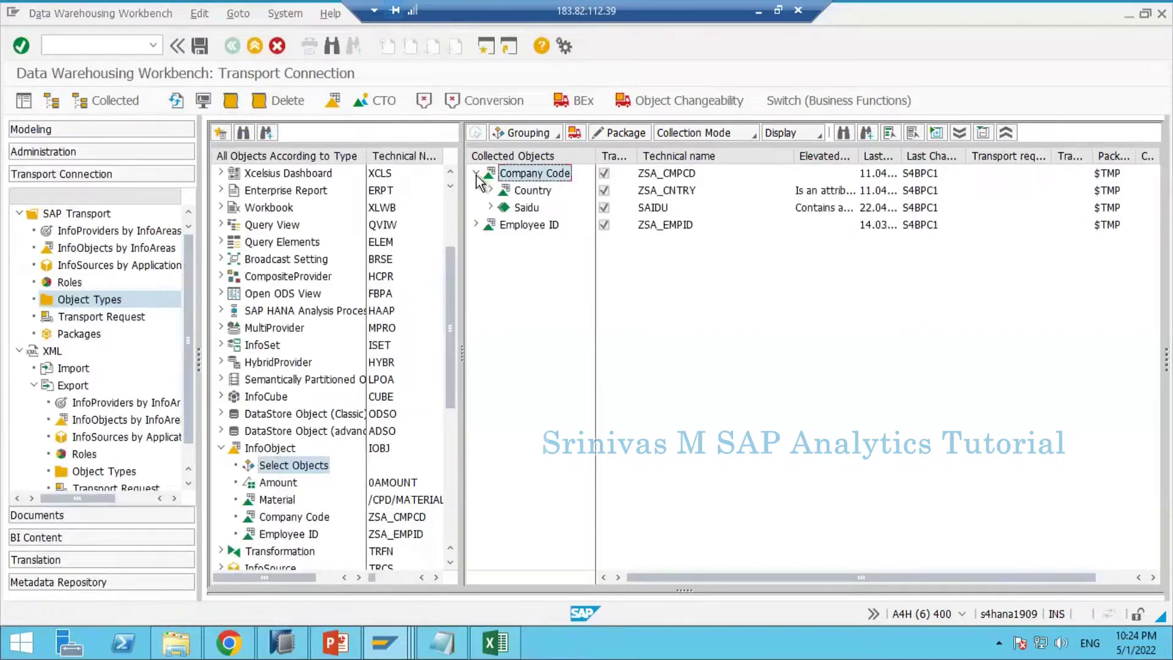
click(529, 195)
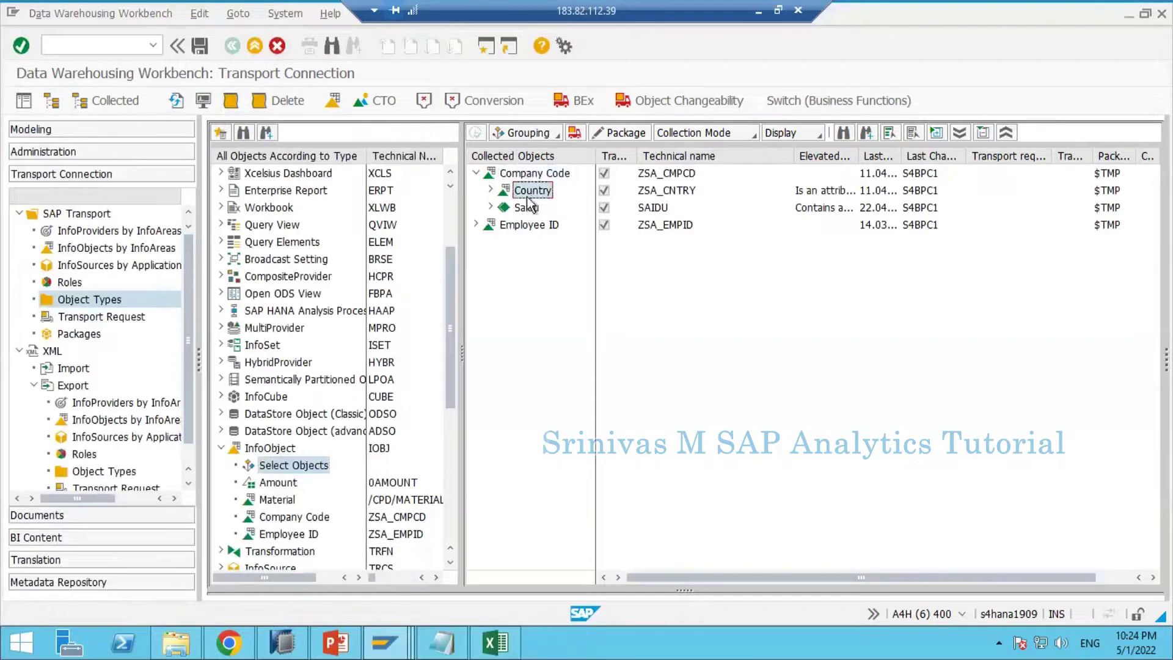
click(492, 191)
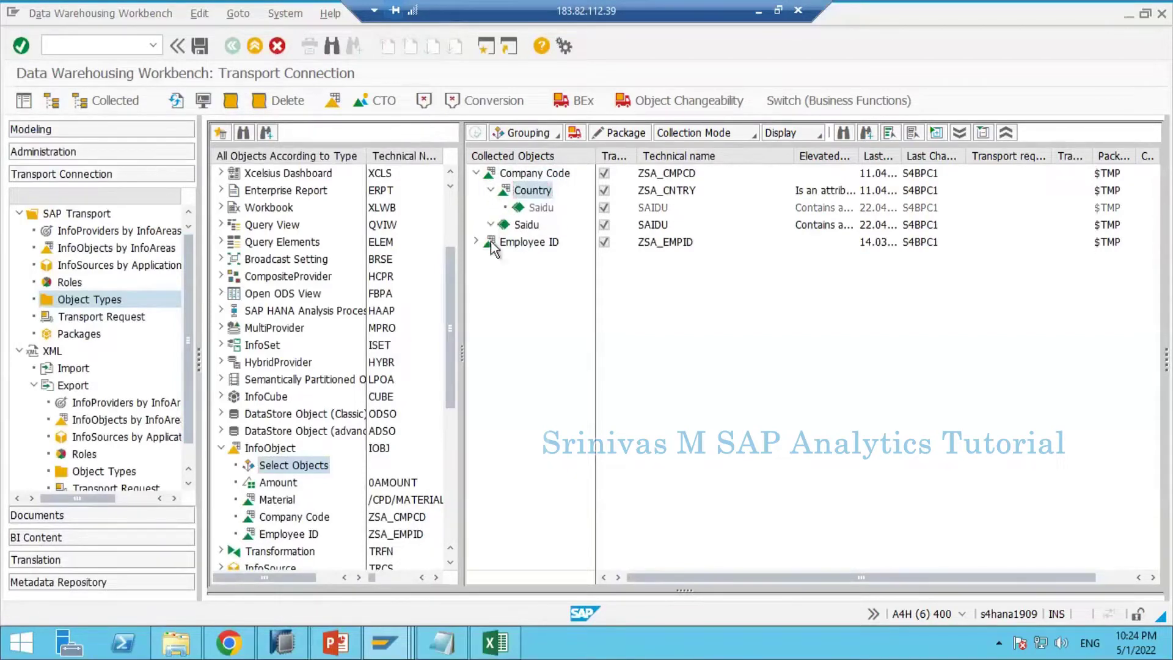
click(491, 225)
click(474, 259)
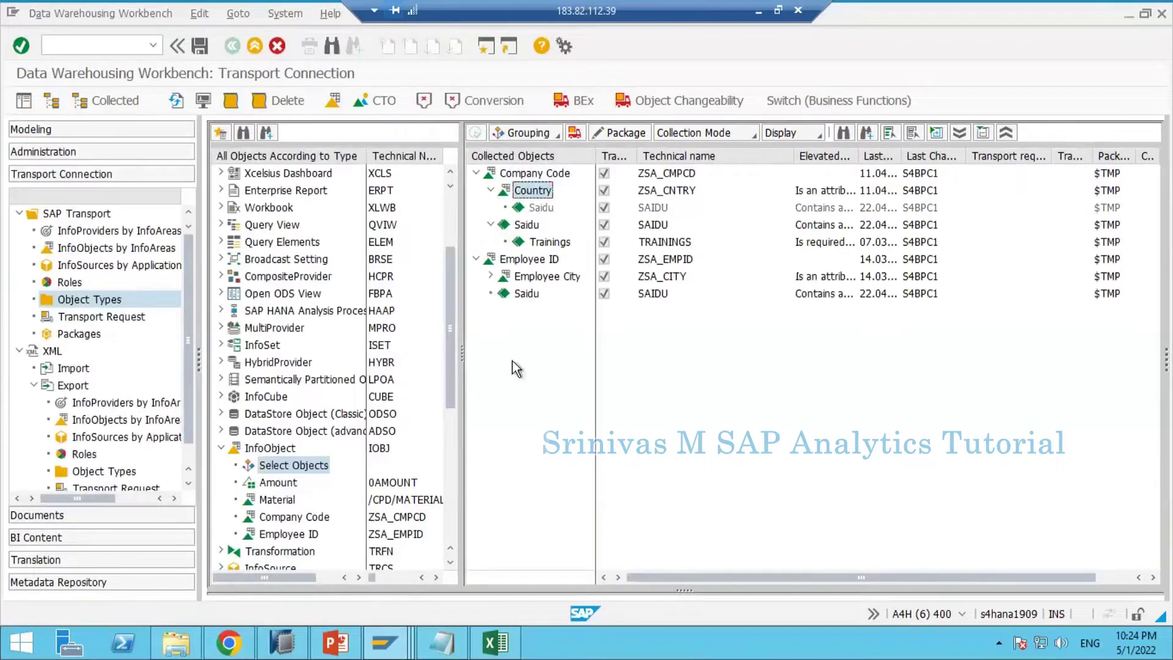
click(491, 276)
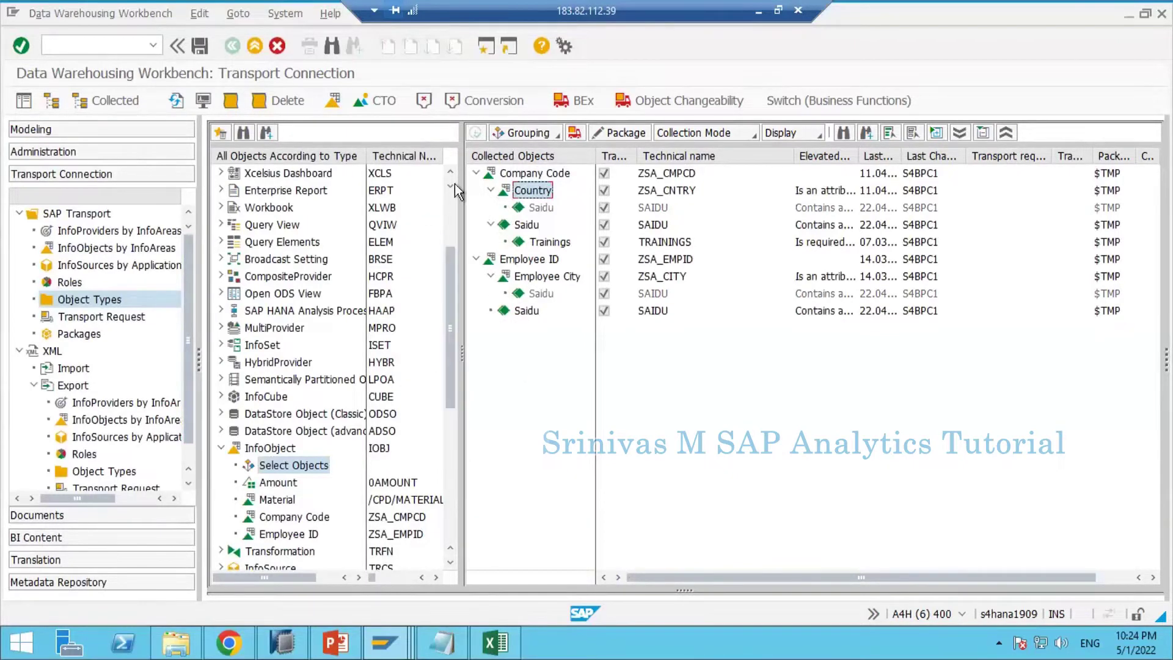
click(476, 173)
click(476, 190)
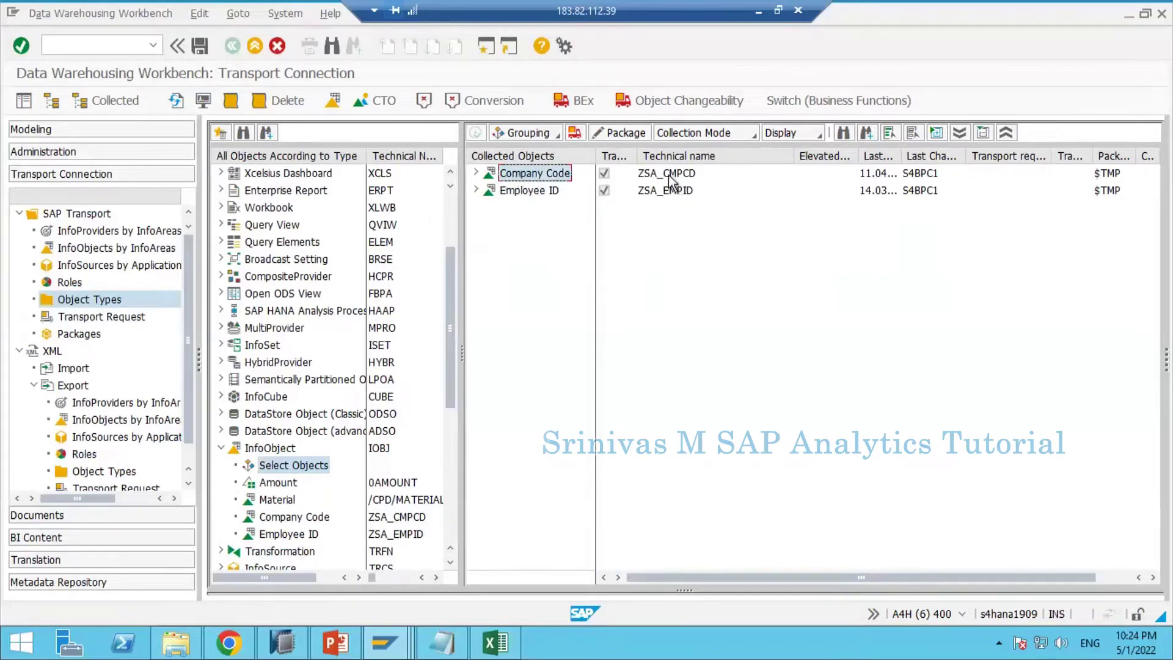
click(666, 190)
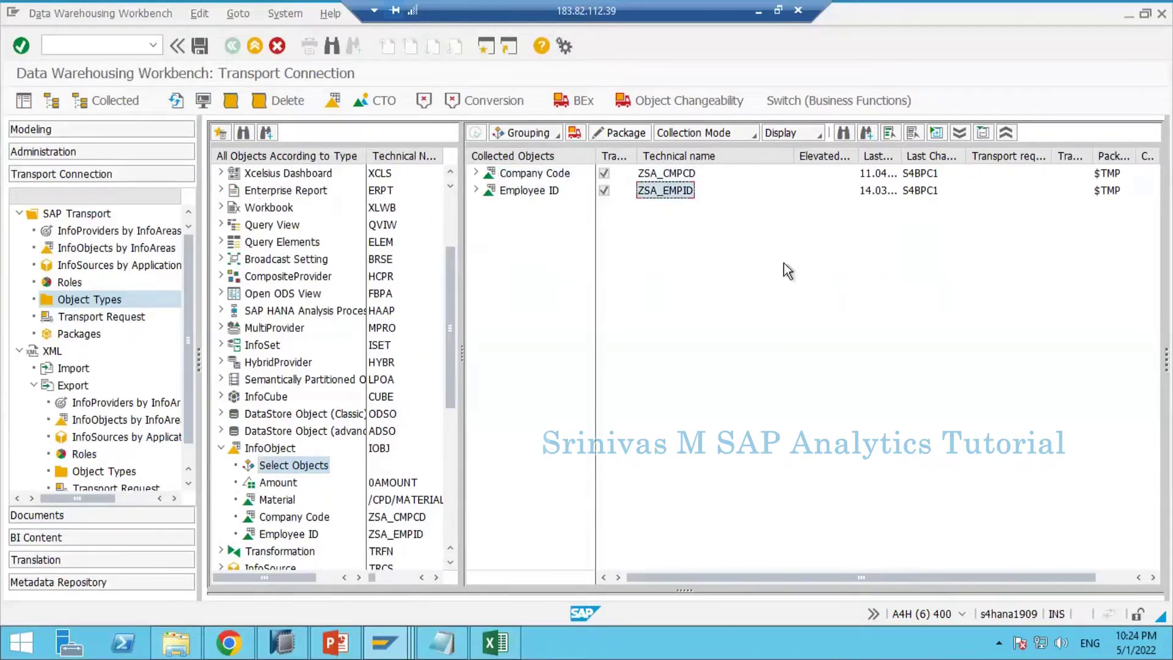
click(476, 173)
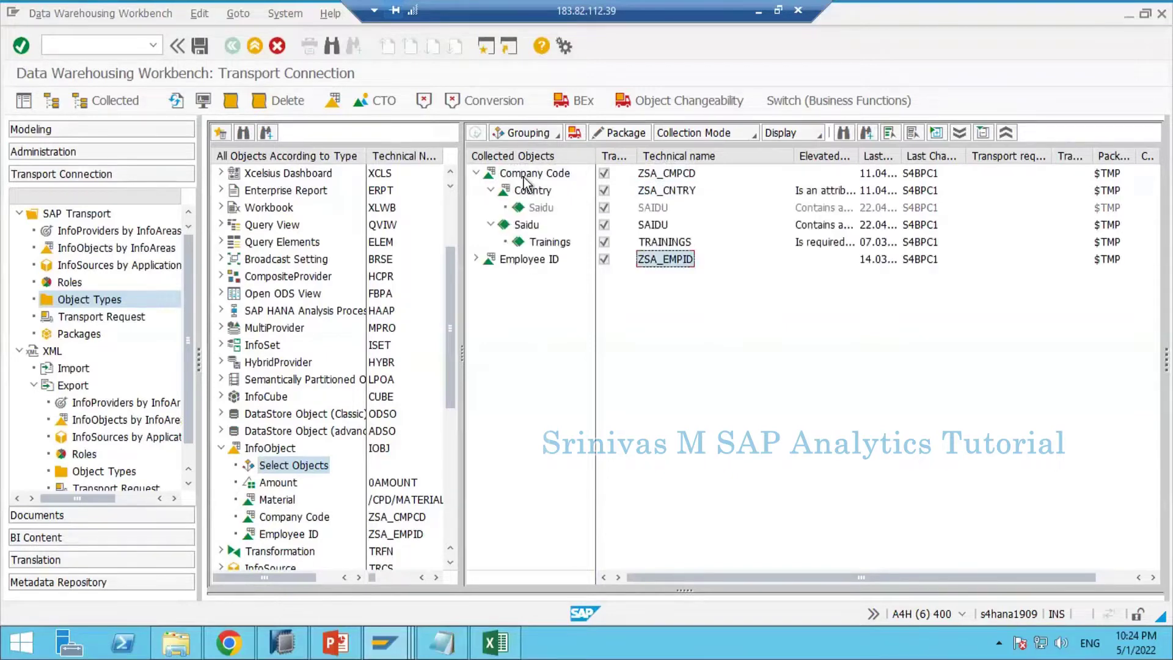
click(490, 190)
Display the characteristic ZSA_CMPCD through transaction RSD1 in a new session and show its attributes
click(651, 177)
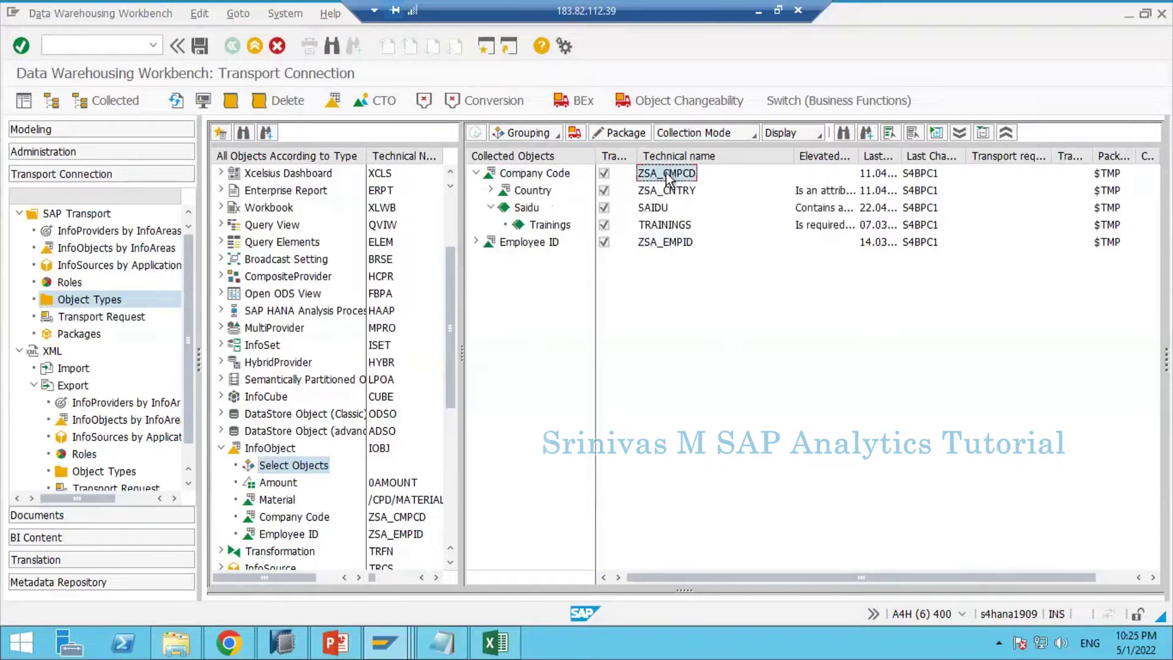
click(121, 38)
text(/orsd1)
key(Return)
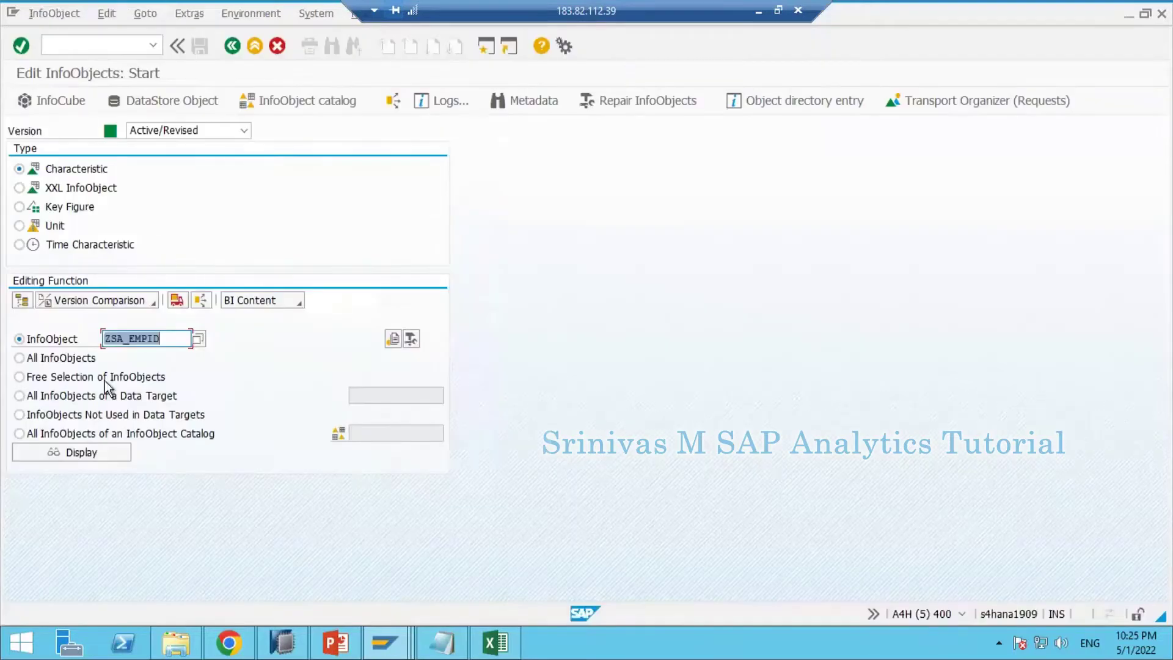
text(ZSA_CMPCD)
click(79, 456)
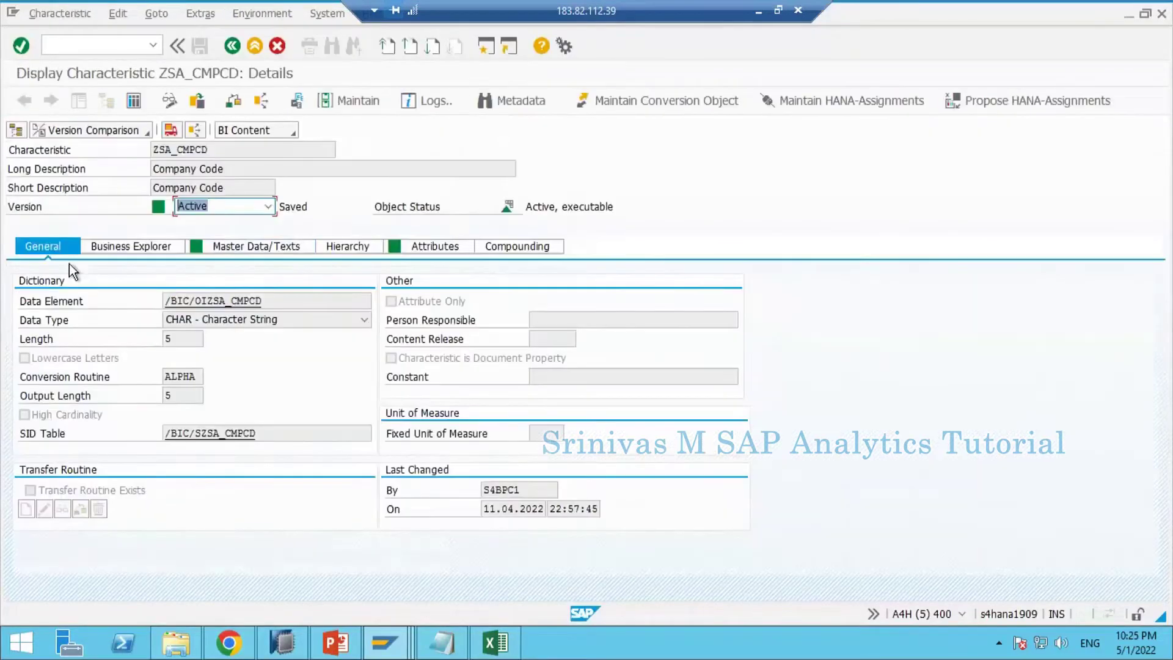
click(417, 252)
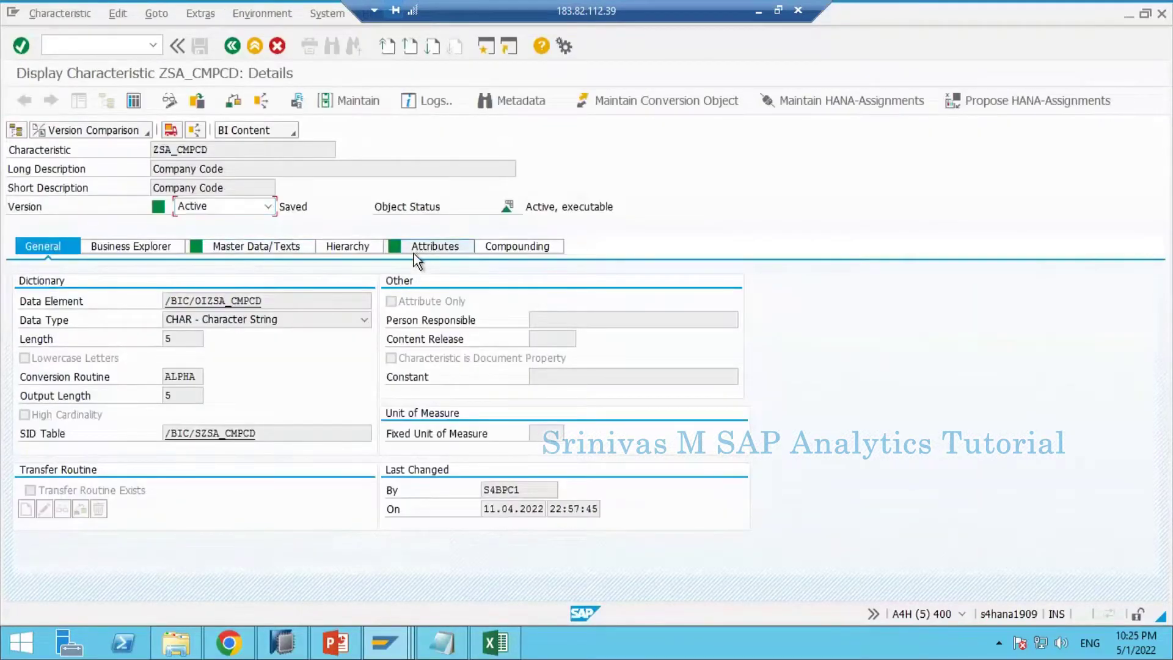
Compare the ZSA_CNTRY object collected under Company Code with the attribute defined in characteristic ZSA_CMPCD
key(alt+Tab)
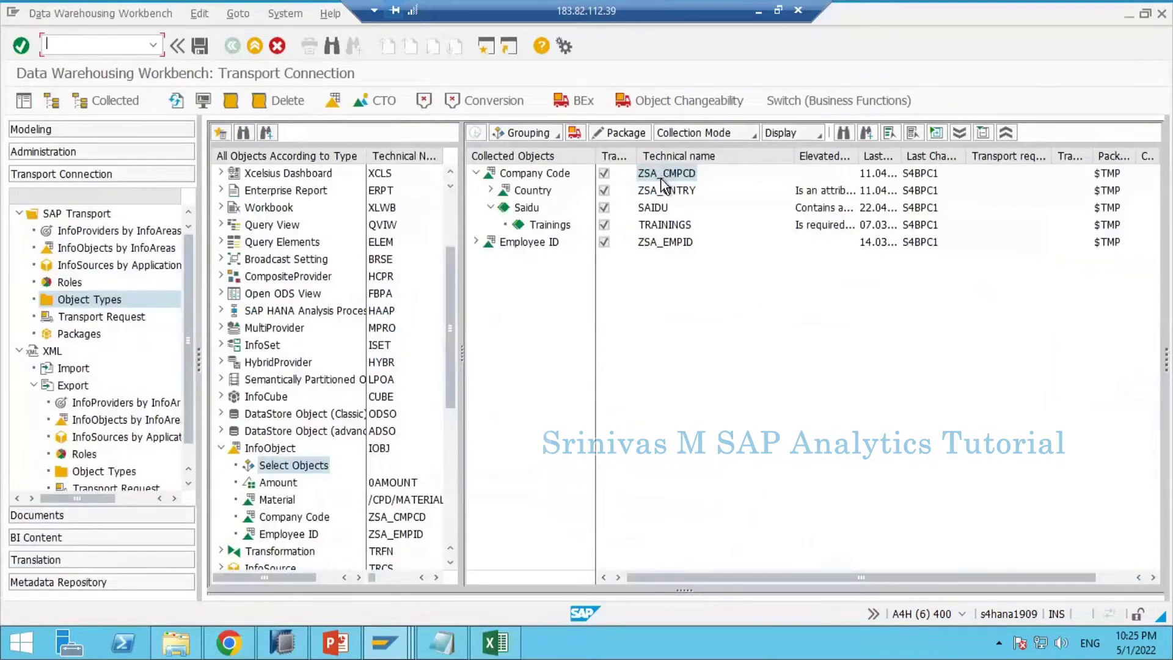
click(666, 190)
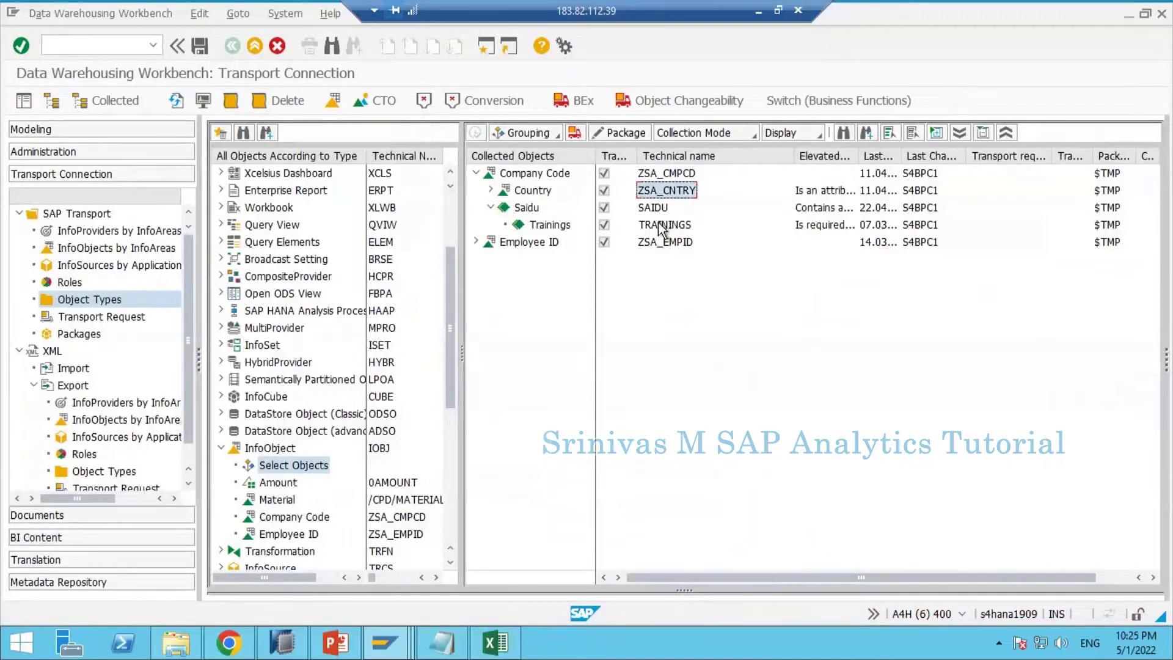
key(alt+Tab)
key(alt+Tab)
key(alt+Tab)
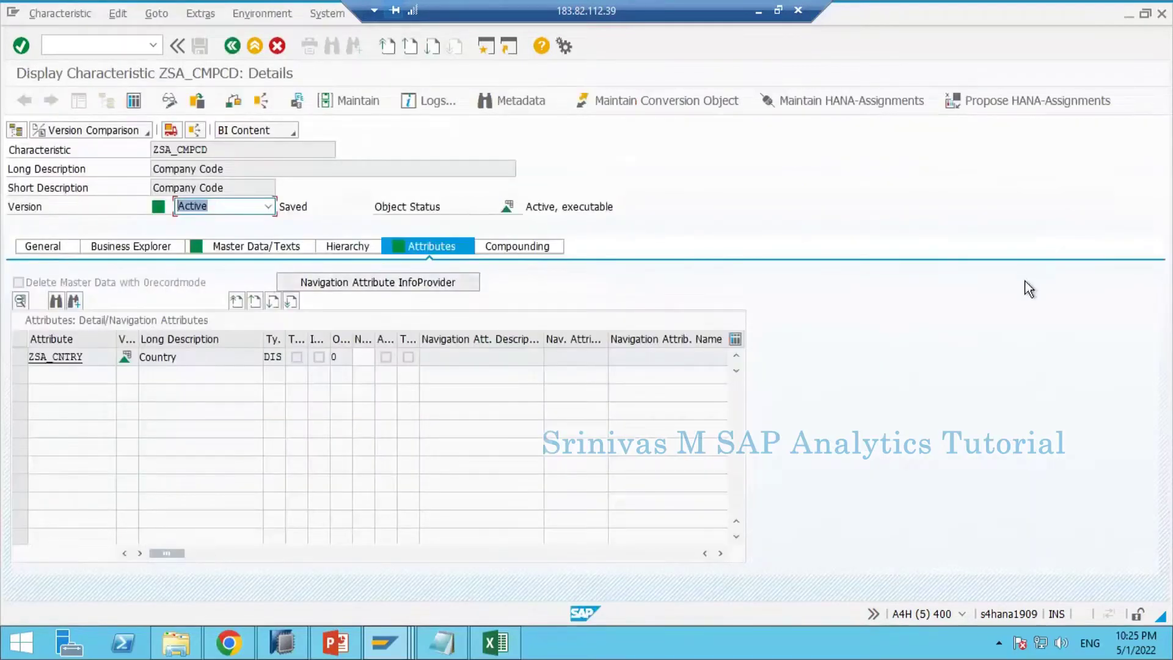
click(95, 360)
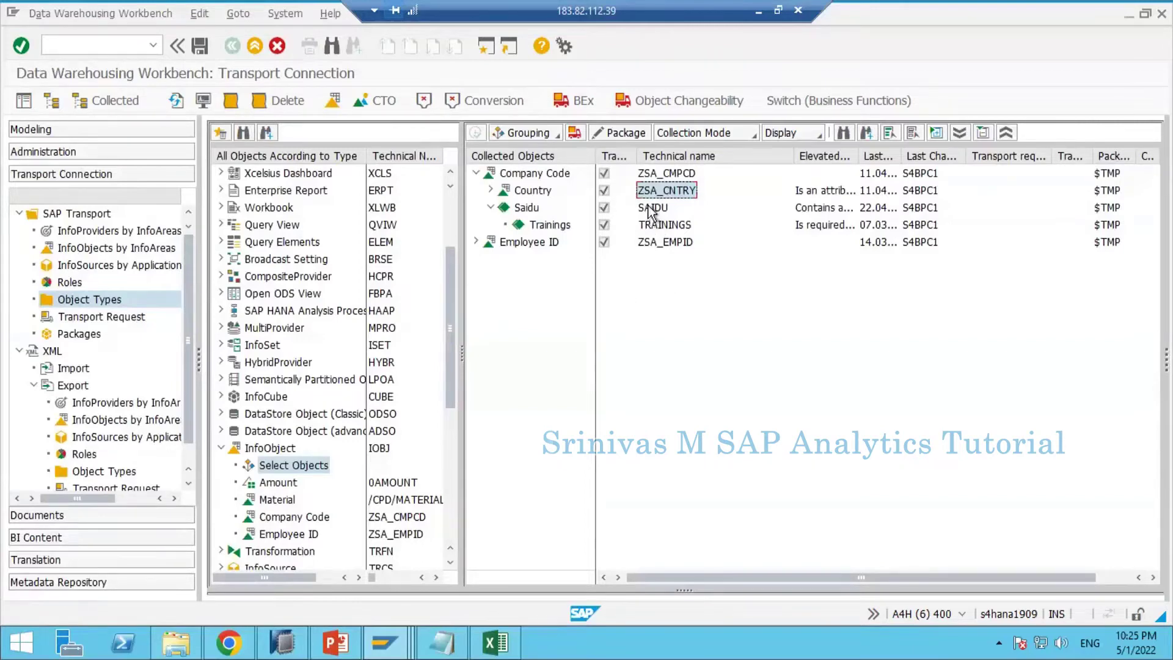
Examine the Trainings object and its parent InfoArea under Company Code, and recheck the ZSA_CMPCD attributes before returning to Transport Connection
click(539, 225)
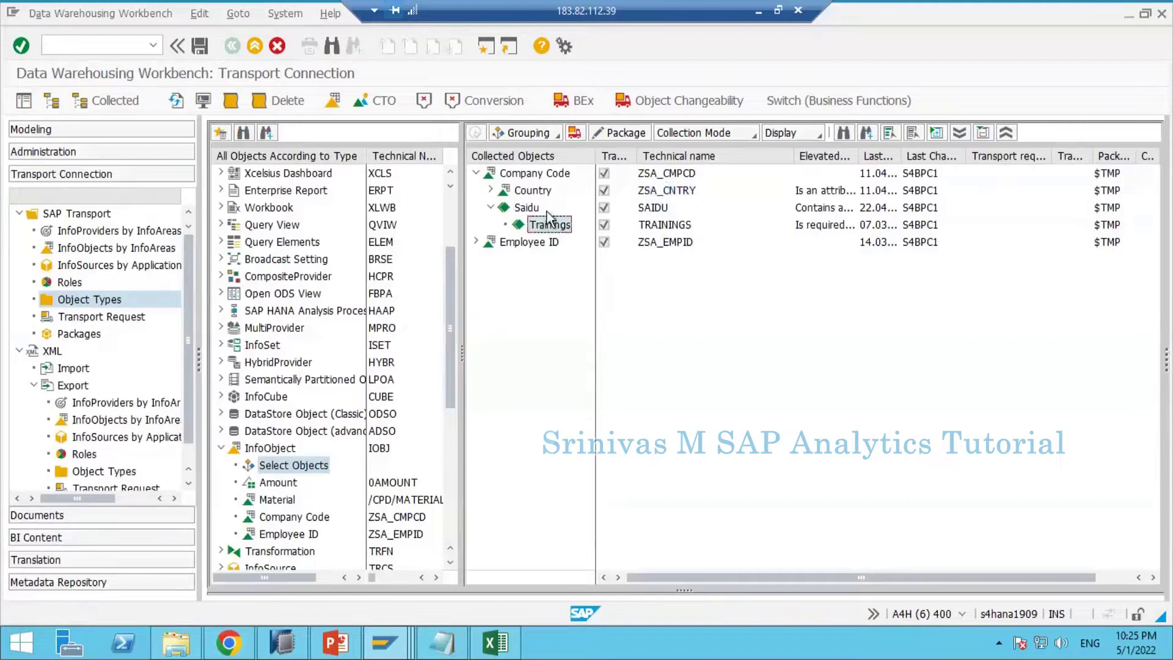
click(658, 214)
click(751, 231)
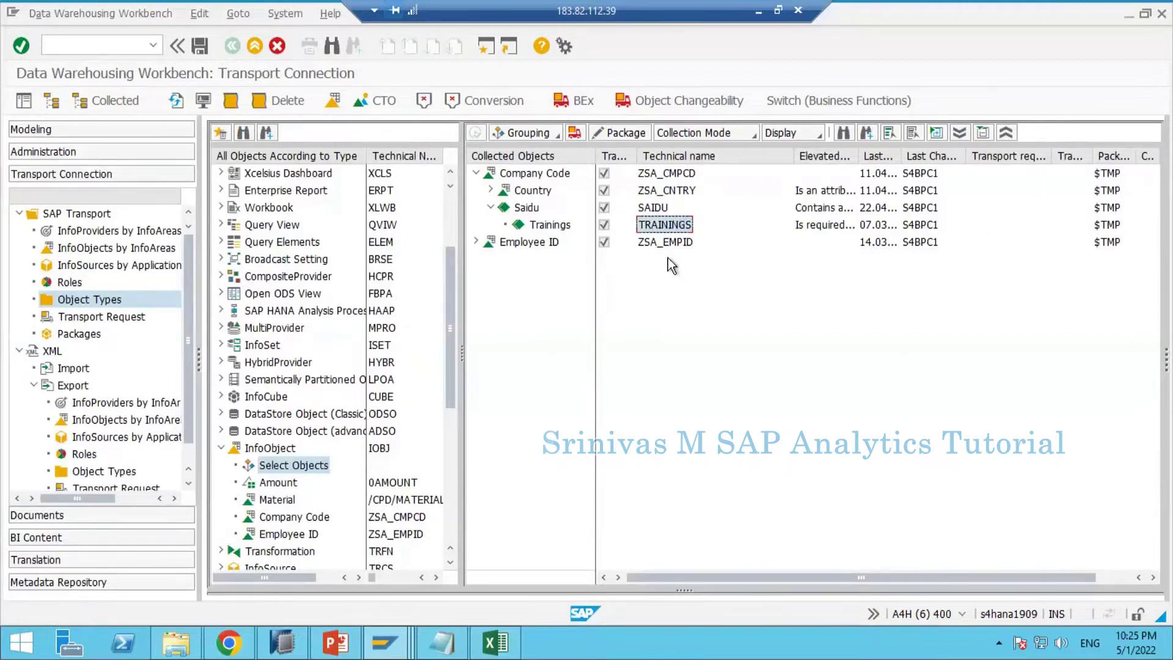
click(527, 176)
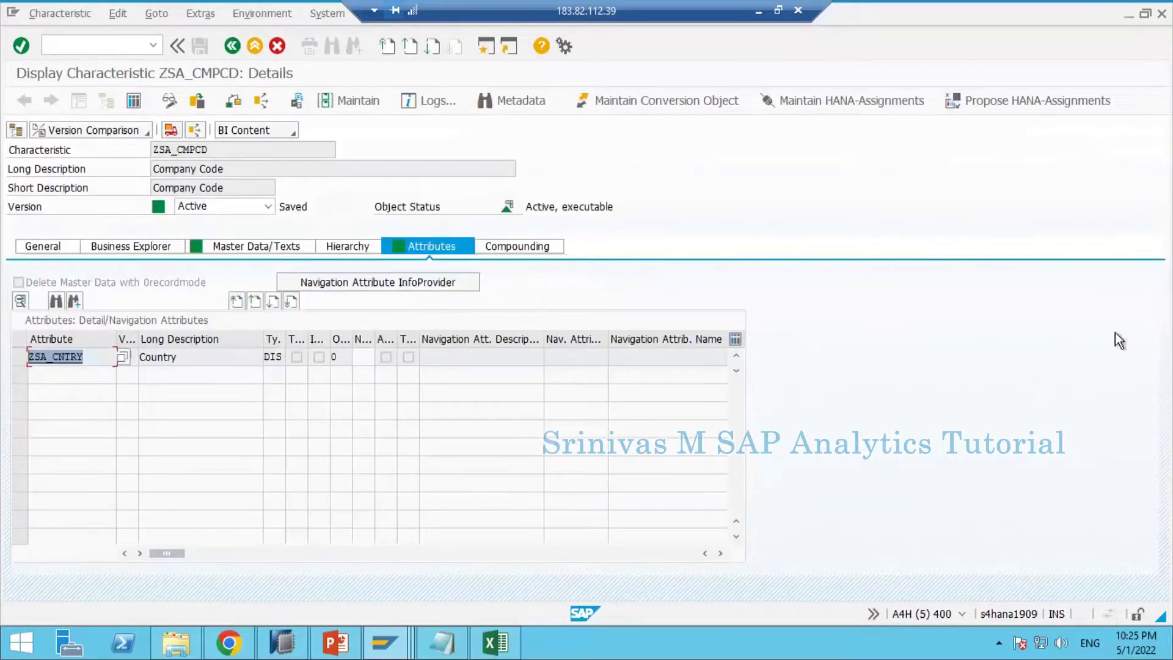
key(F3)
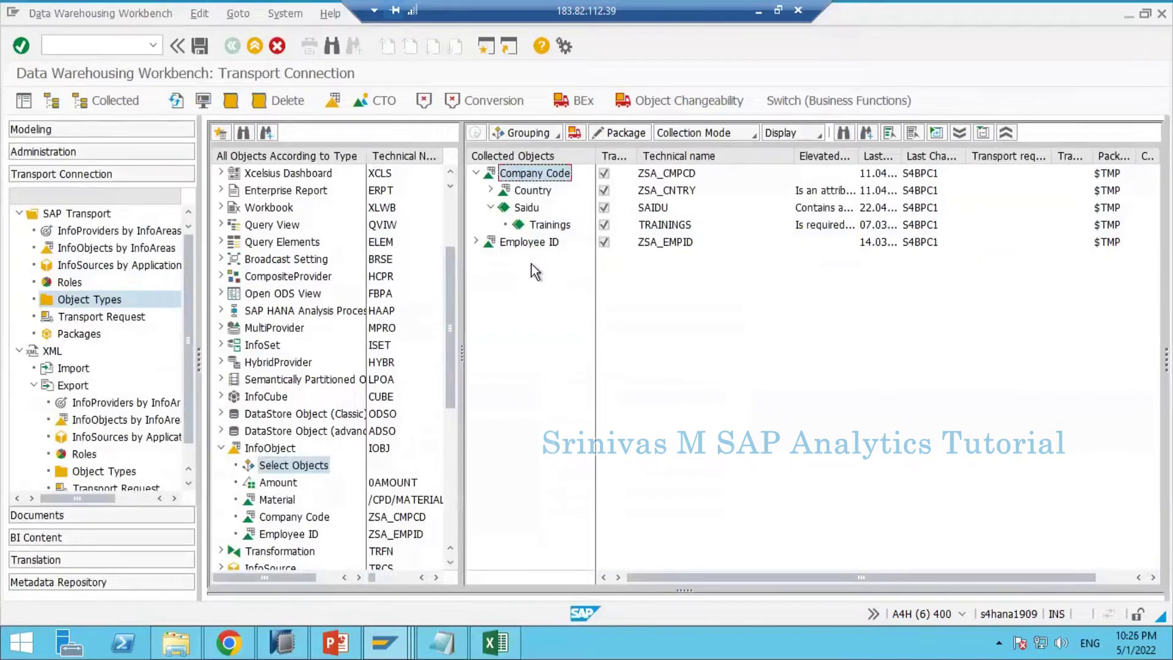
Exclude the Country object ZSA_CNTRY and everything below it under Company Code from the transport
click(477, 242)
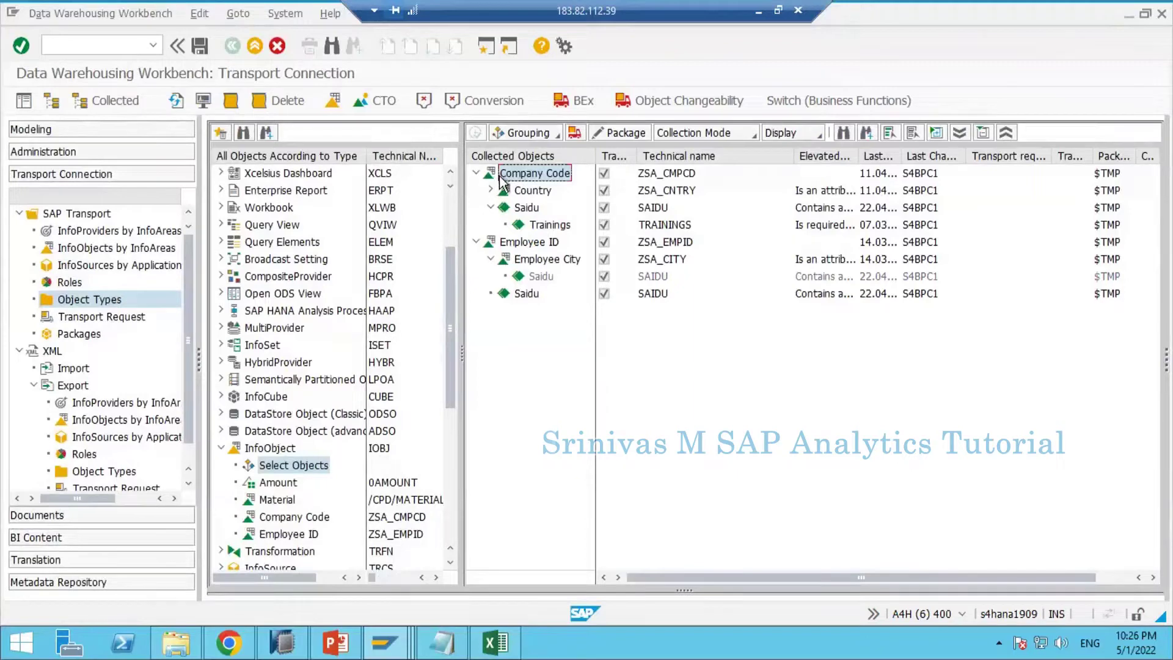
click(518, 244)
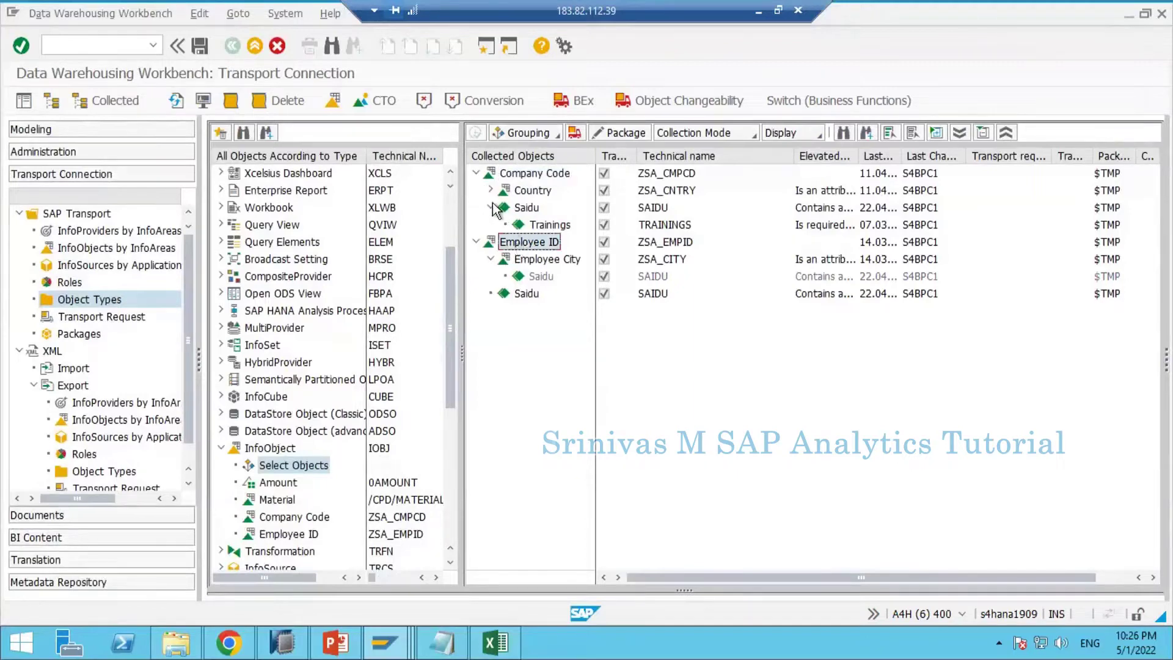
click(491, 208)
click(491, 242)
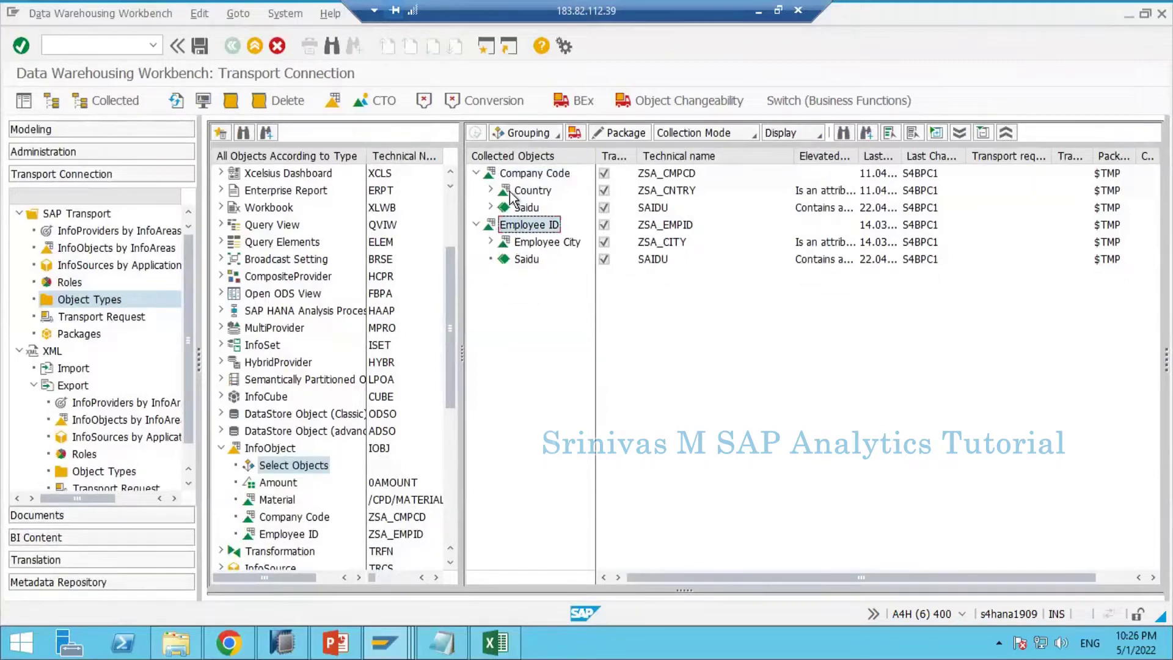
click(505, 176)
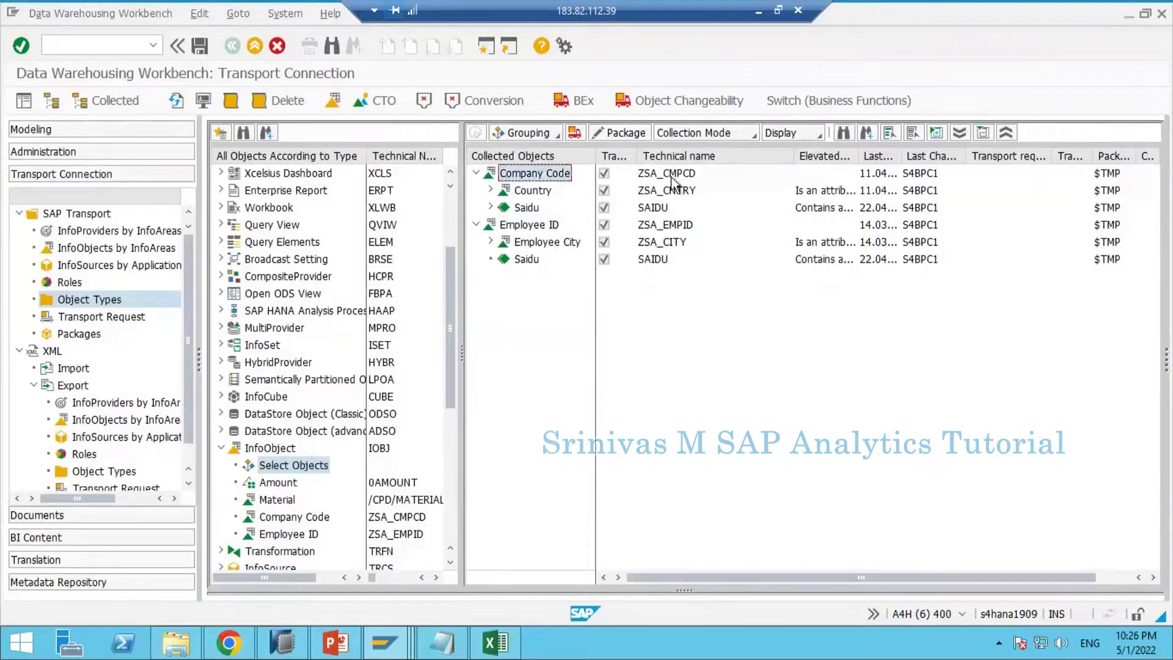
right_click(524, 193)
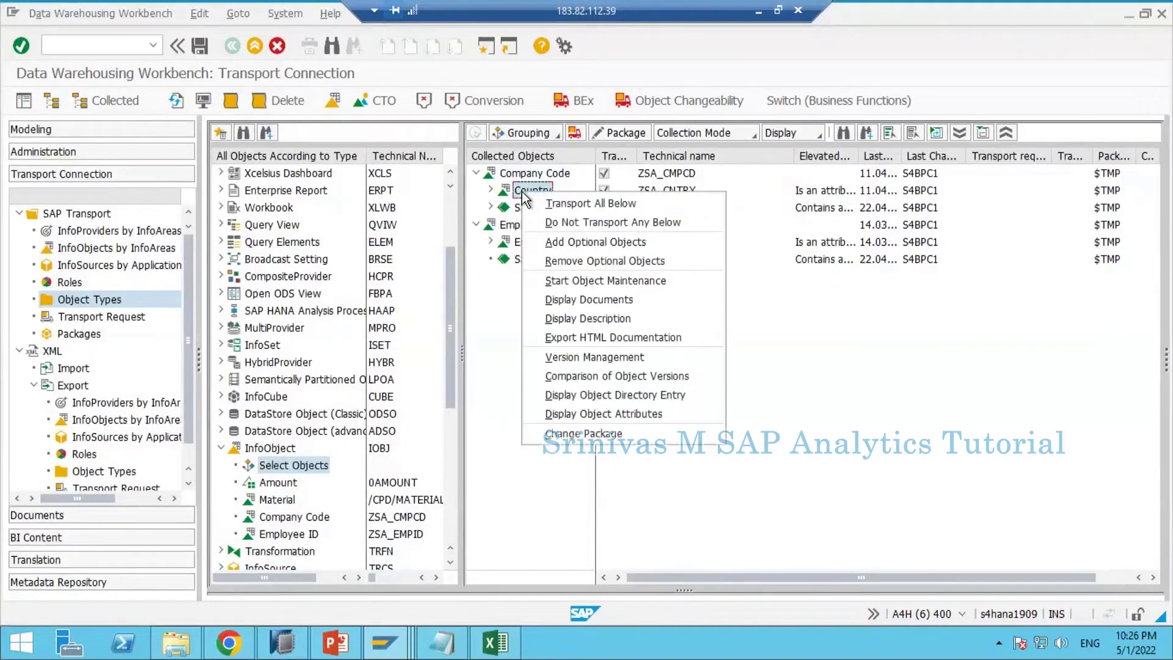
click(557, 224)
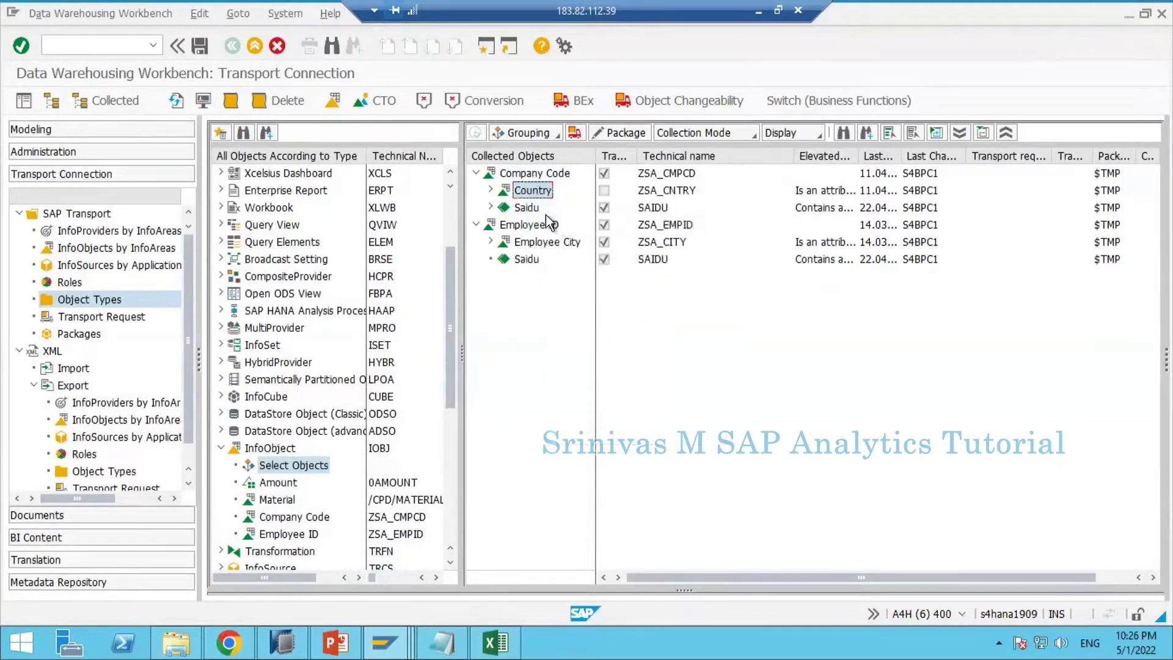
right_click(525, 193)
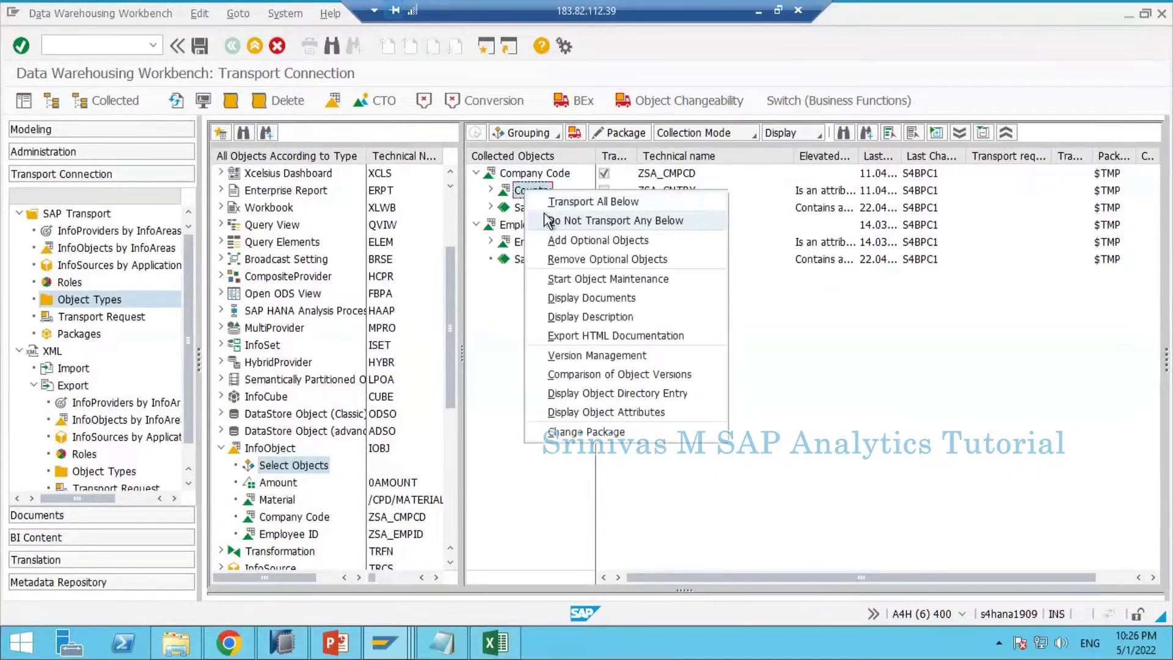
click(490, 190)
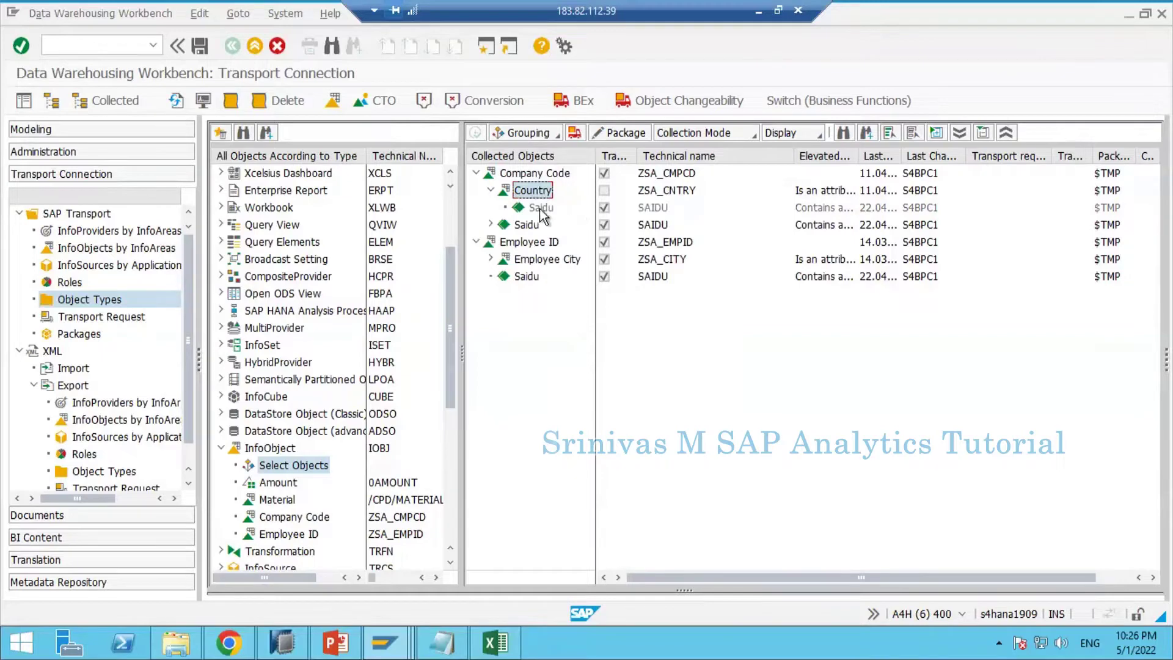
Exclude the InfoArea under Company Code and the Employee City object under Employee ID, with everything below them, from the transport
right_click(525, 226)
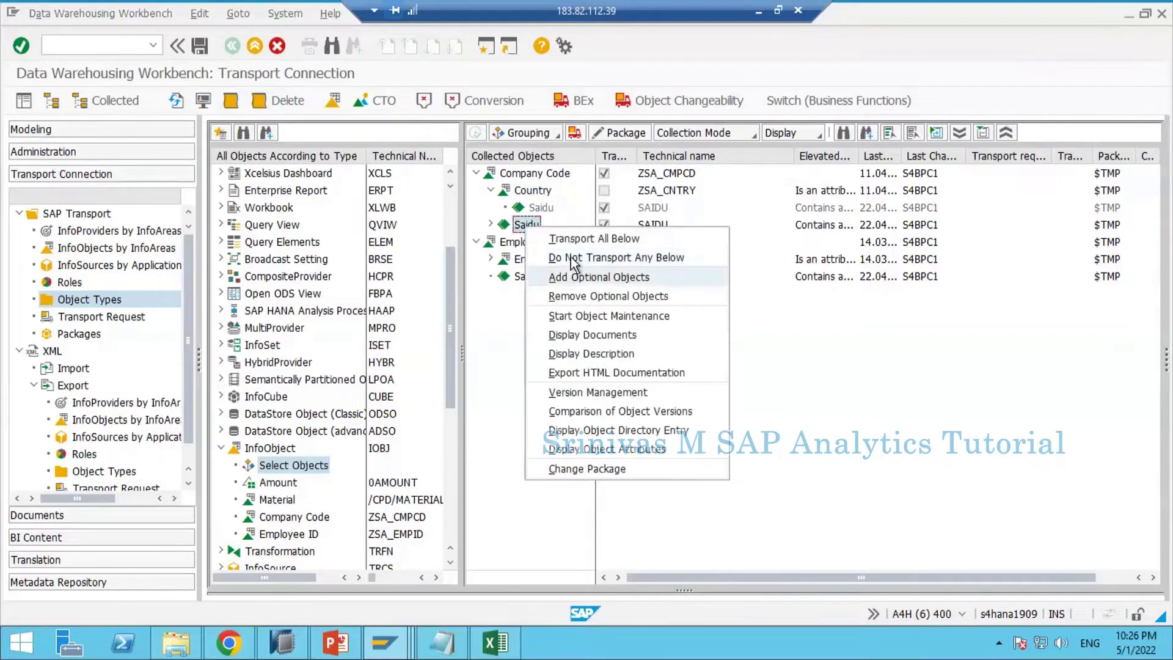
click(556, 257)
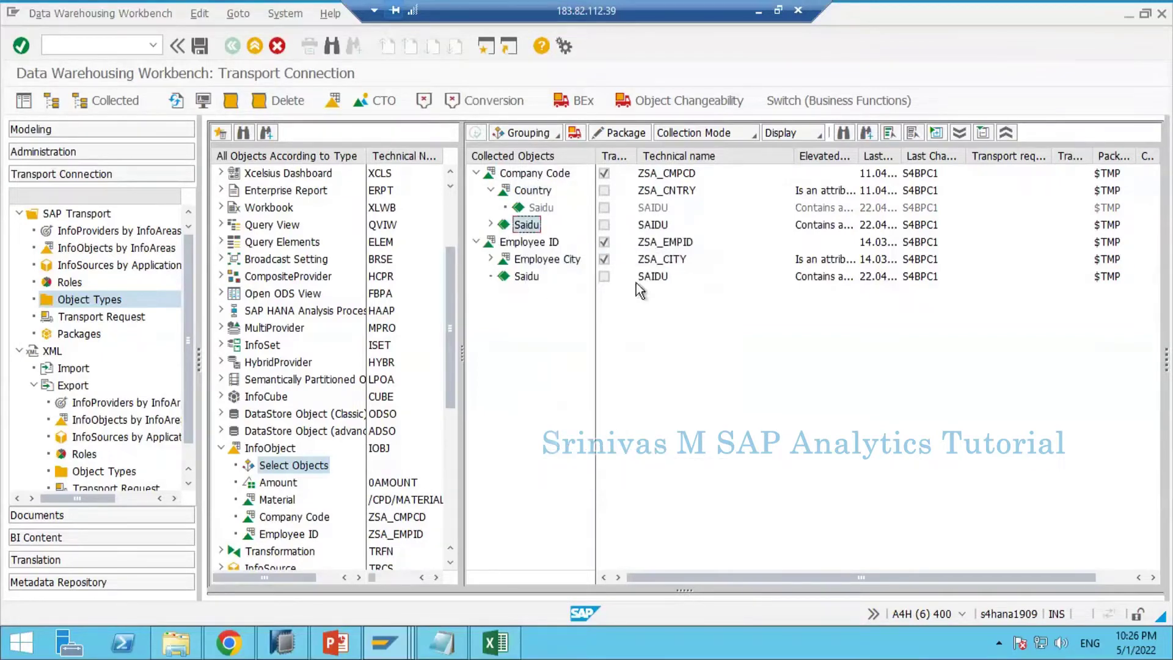
right_click(542, 263)
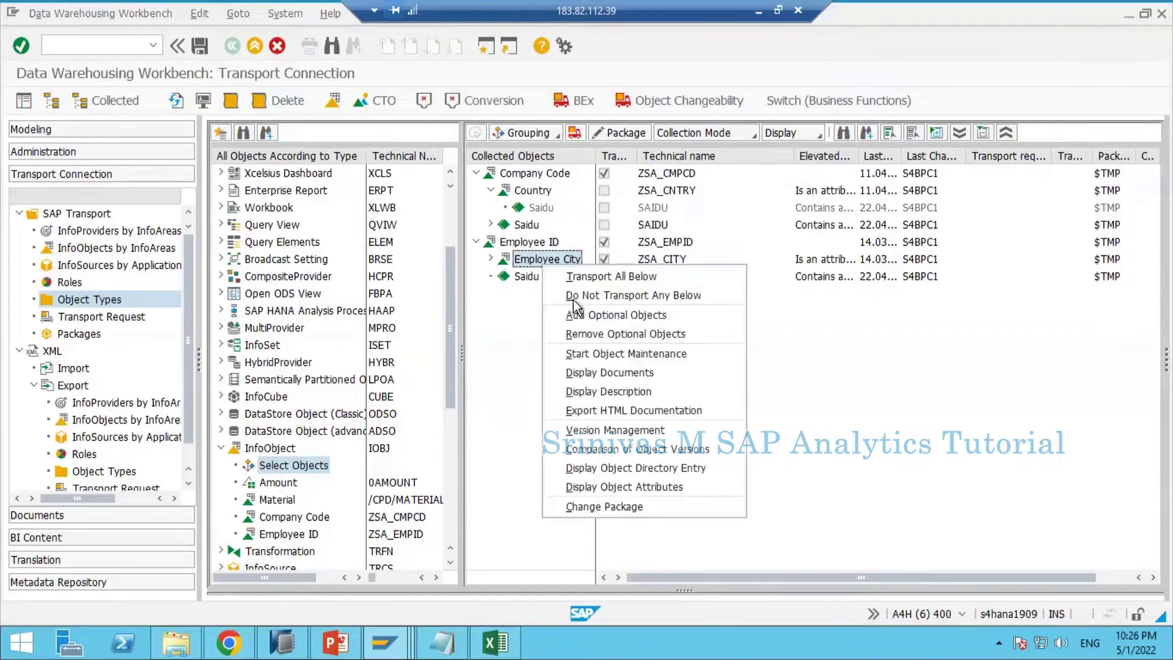
click(578, 297)
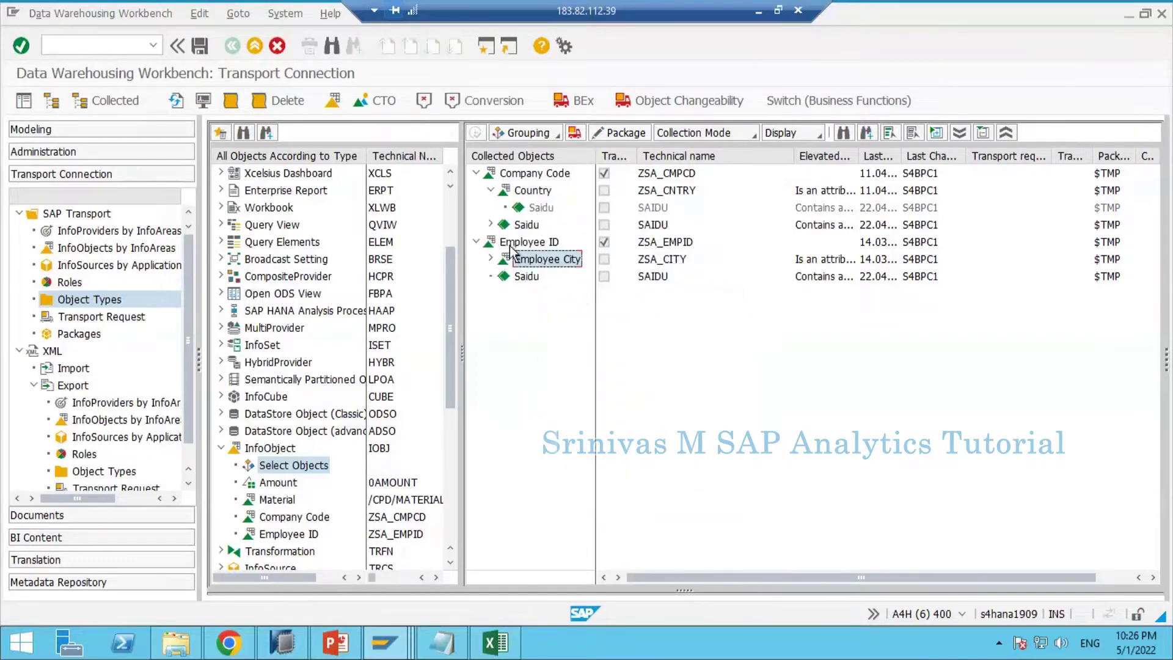
Review which objects under Company Code and Employee ID are still marked for transport
click(492, 191)
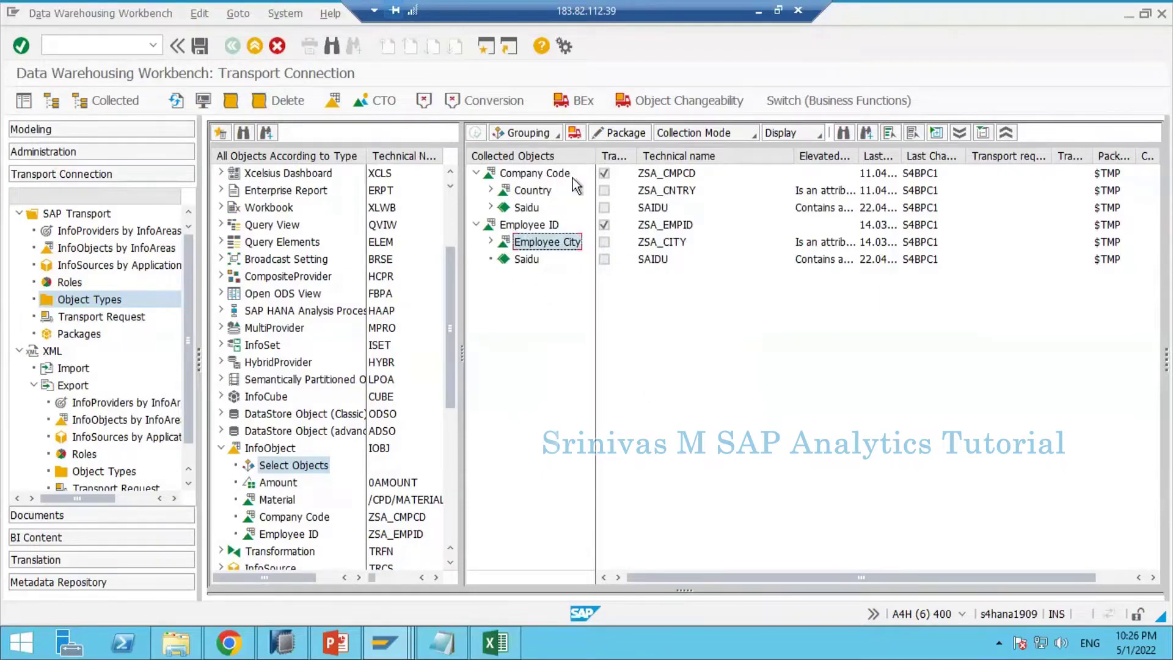
click(493, 176)
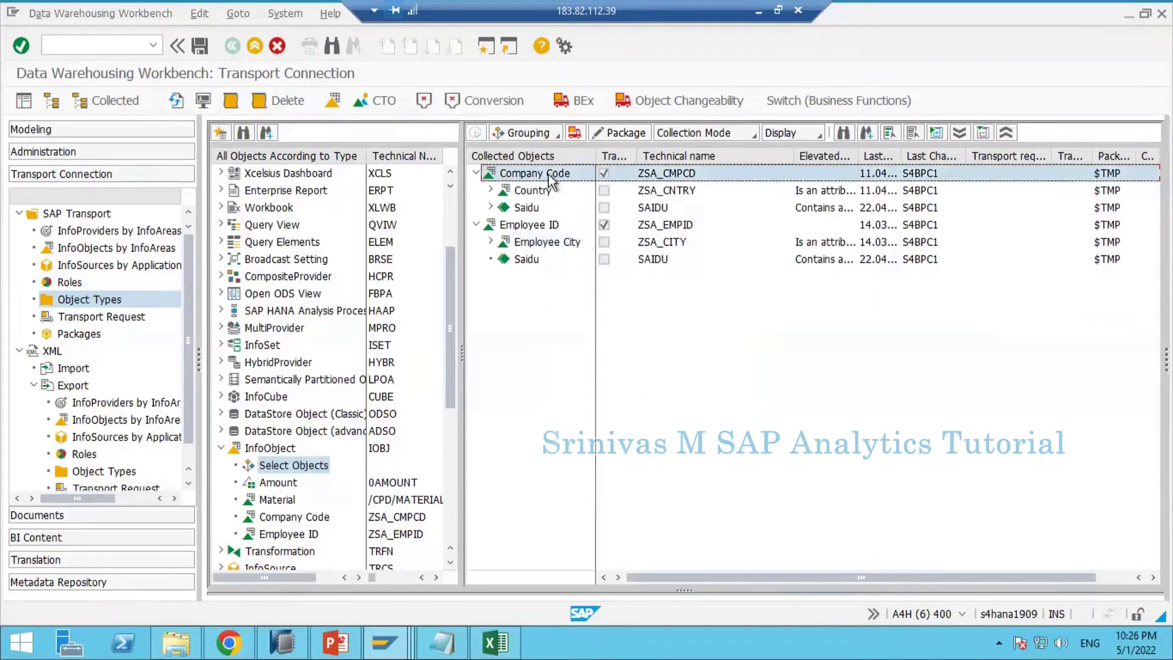
click(526, 227)
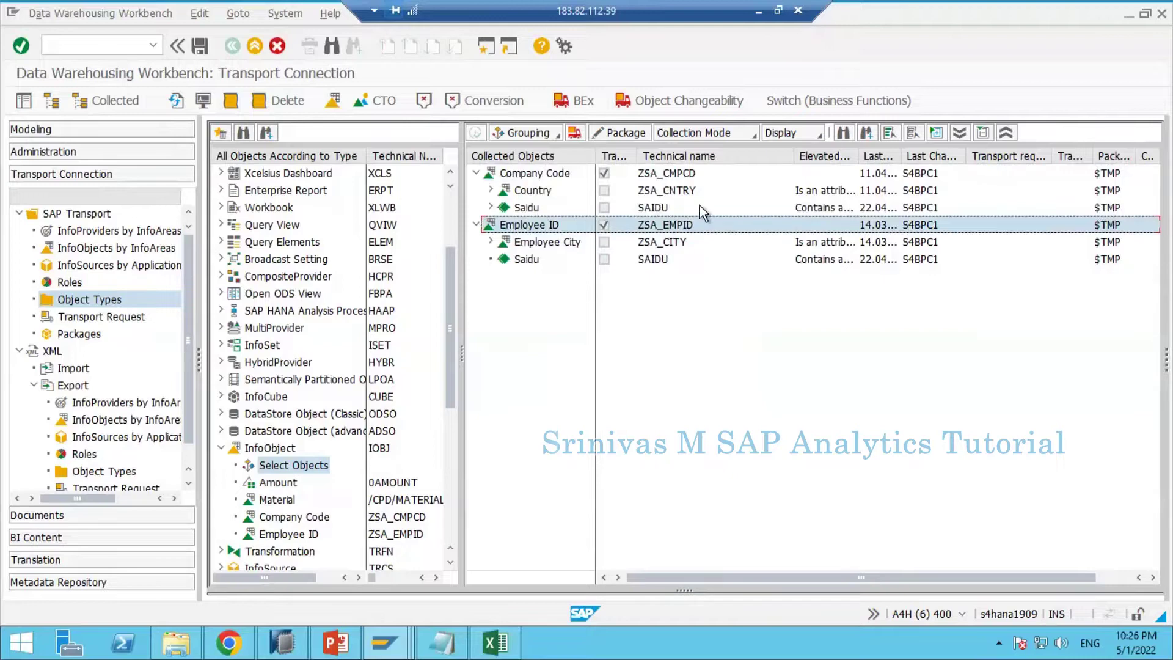
click(477, 174)
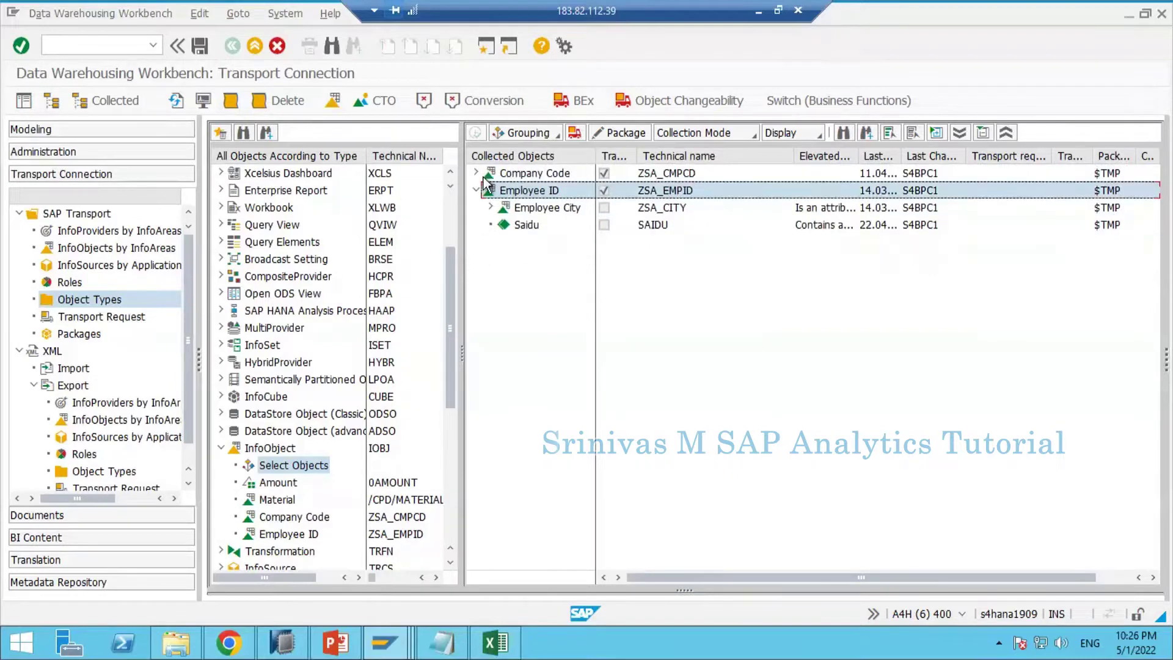
click(507, 176)
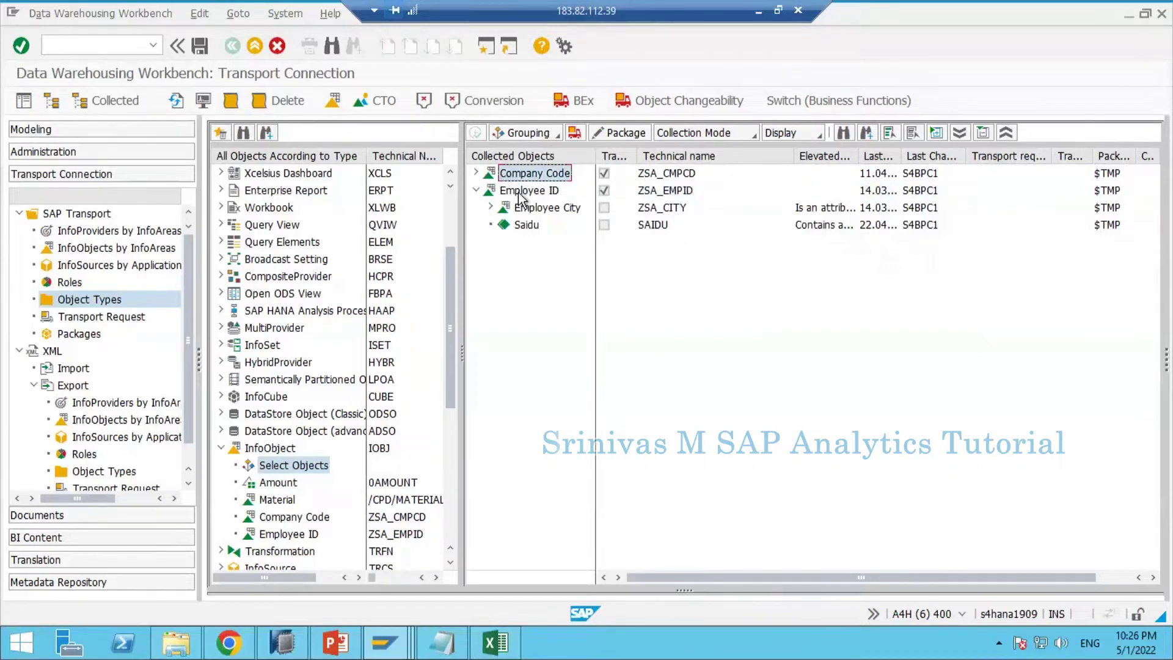
click(477, 174)
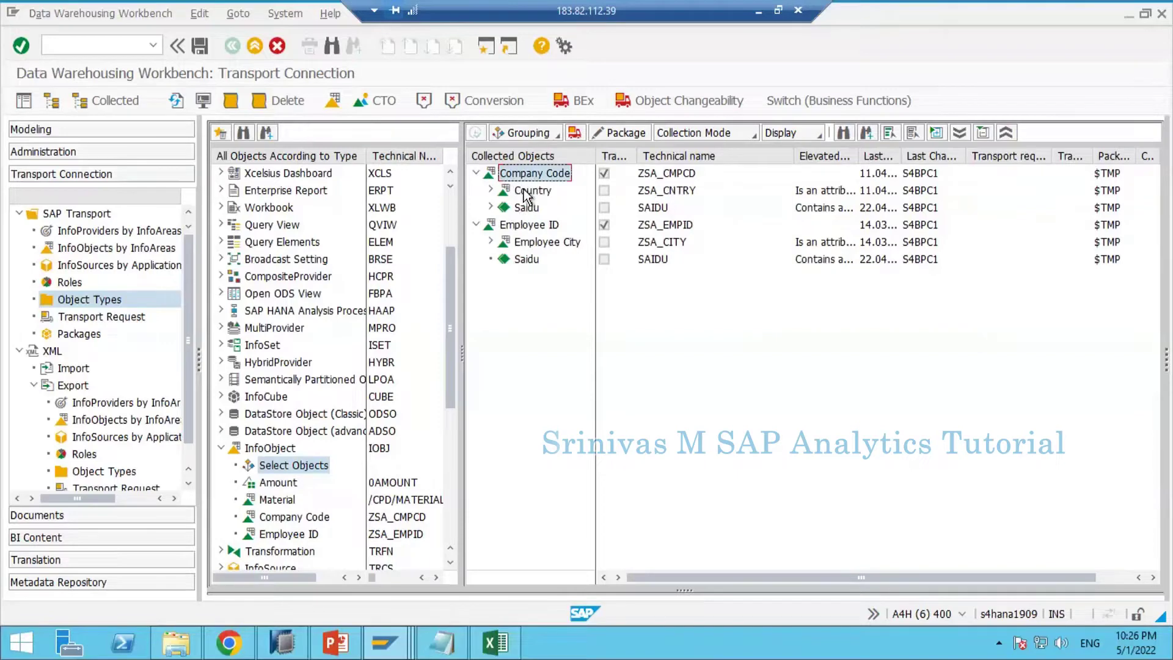
right_click(525, 194)
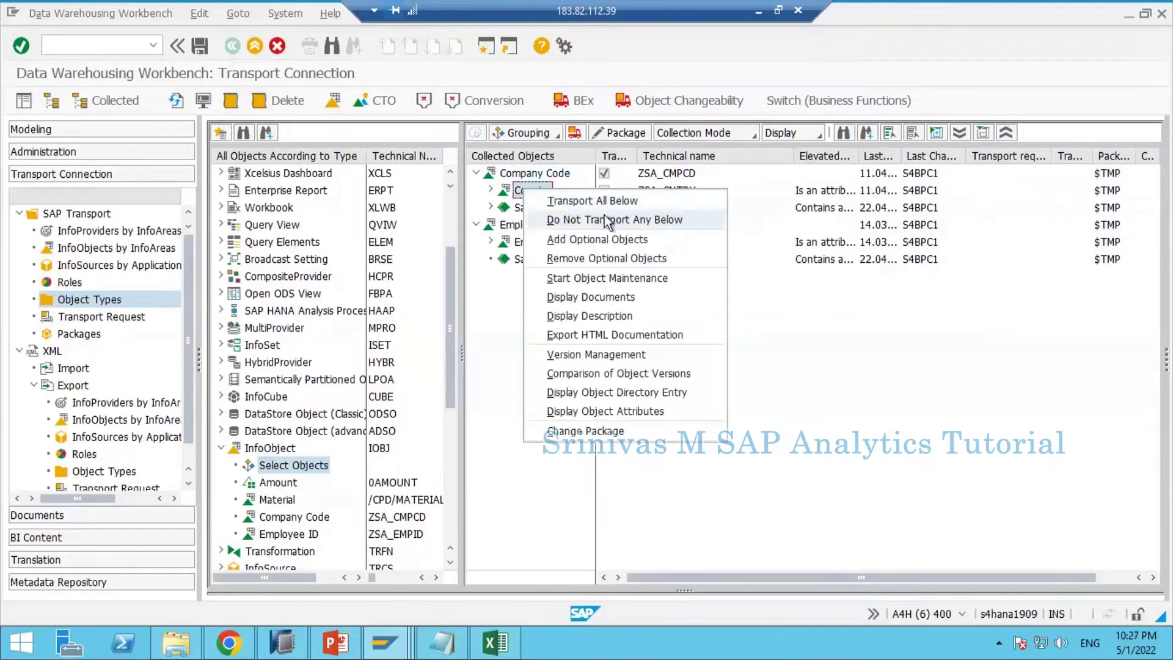
click(507, 178)
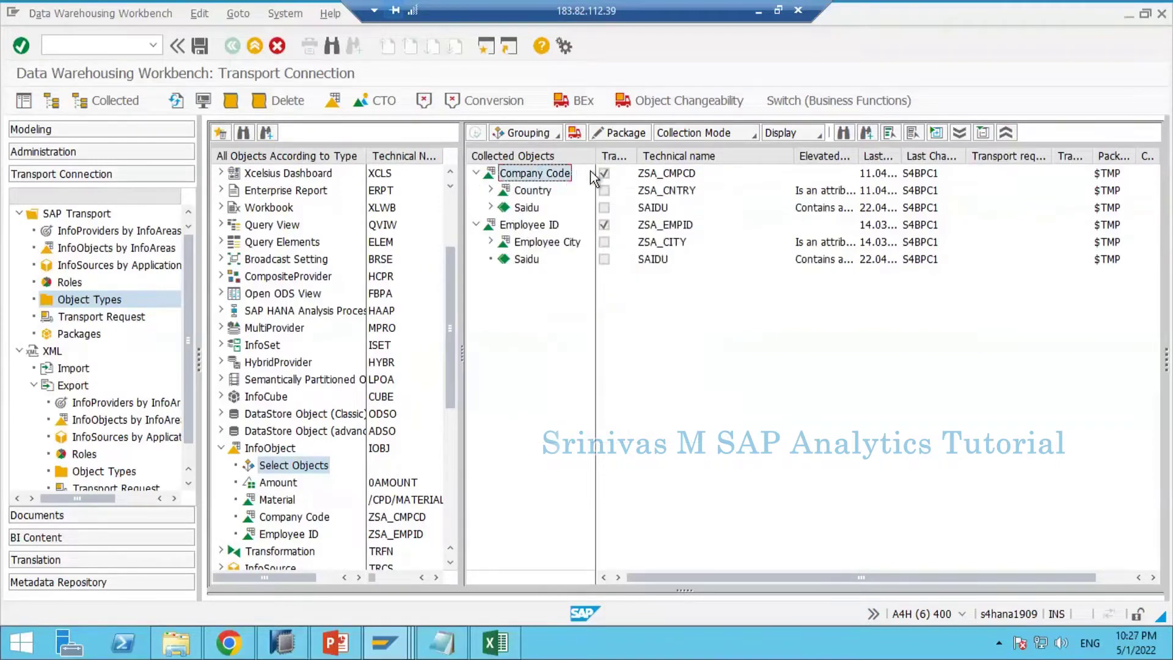
Start transporting the marked InfoObjects and assign ZSA_CMPCD to the ZBW package in its object directory entry
click(575, 133)
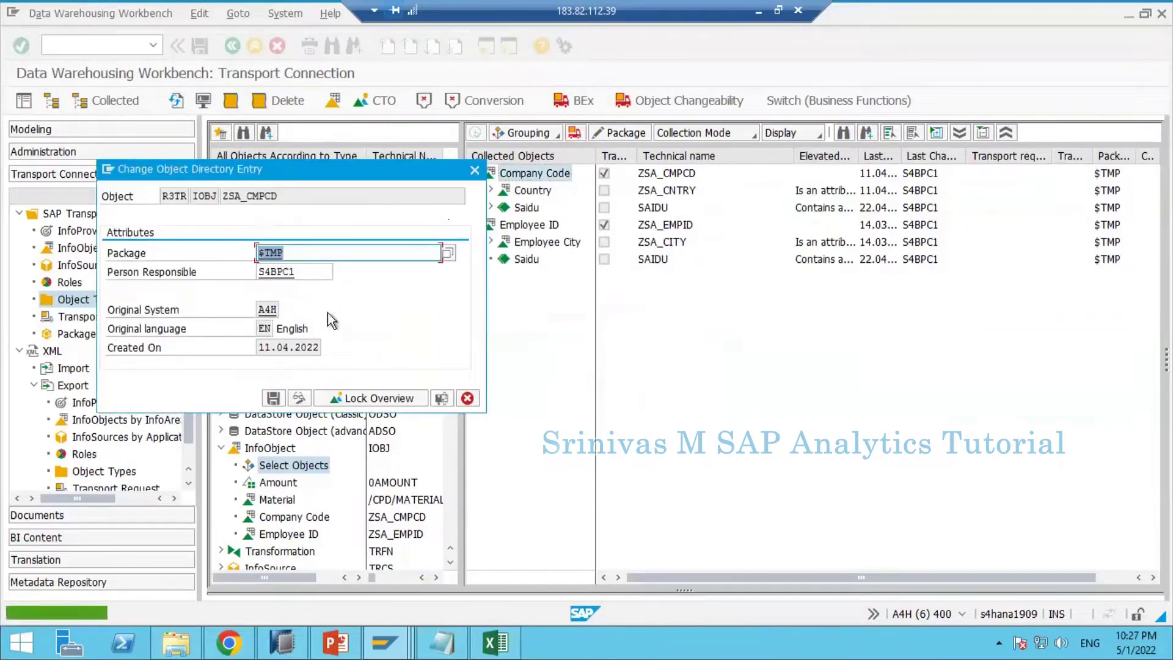
key(BackSpace)
click(296, 273)
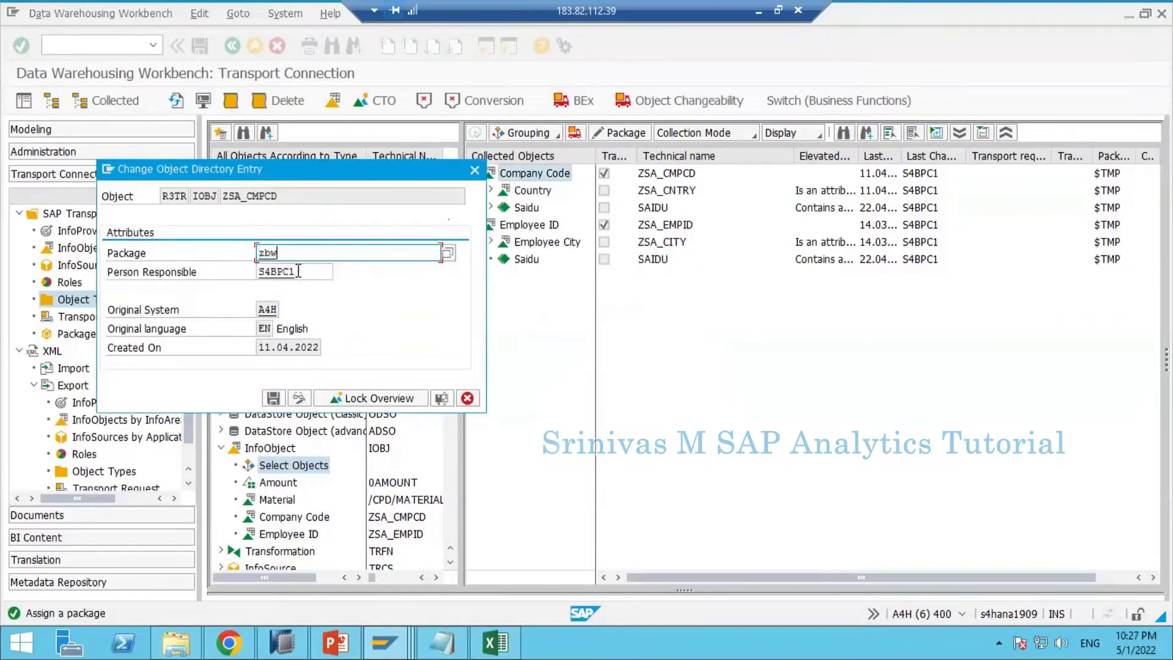
key(Return)
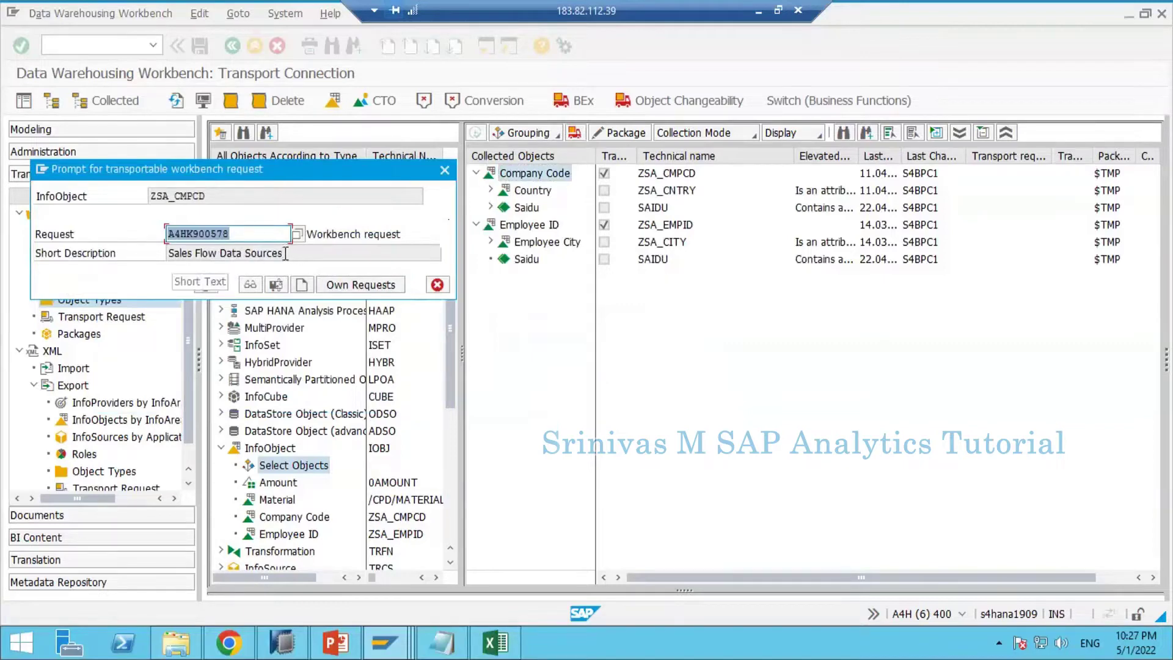
Create a workbench request described as "Sales Flow InfoObjects", assign the InfoObjects to it, and close the transport log
key(Tab)
key(ctrl+c)
click(257, 254)
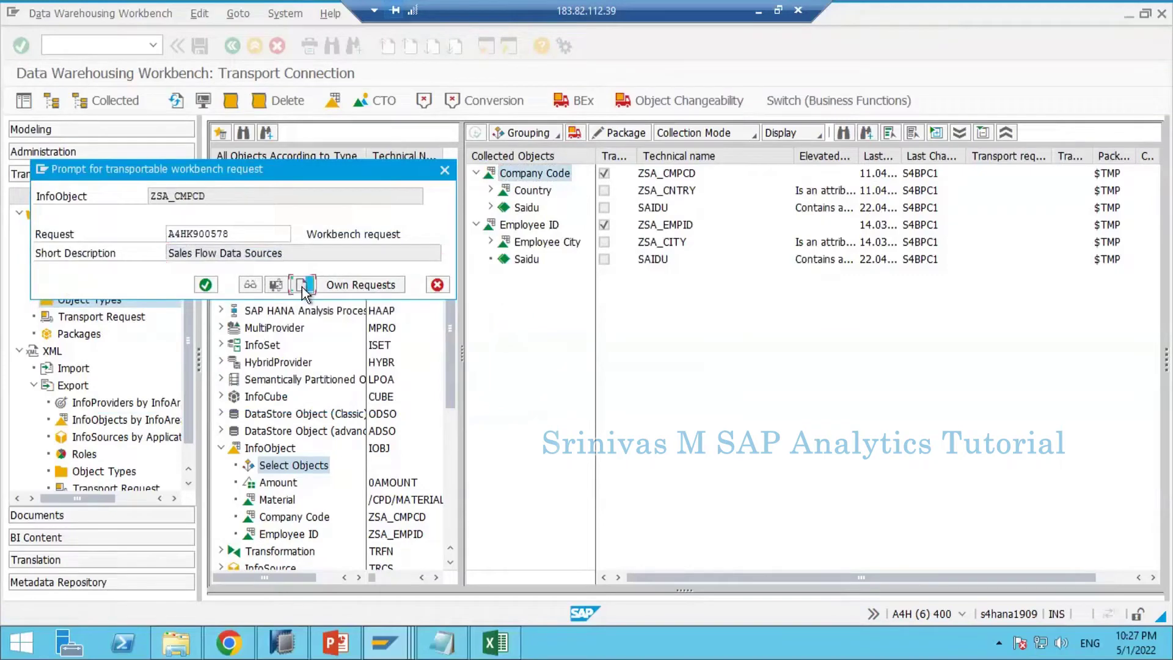
click(302, 284)
key(ctrl+v)
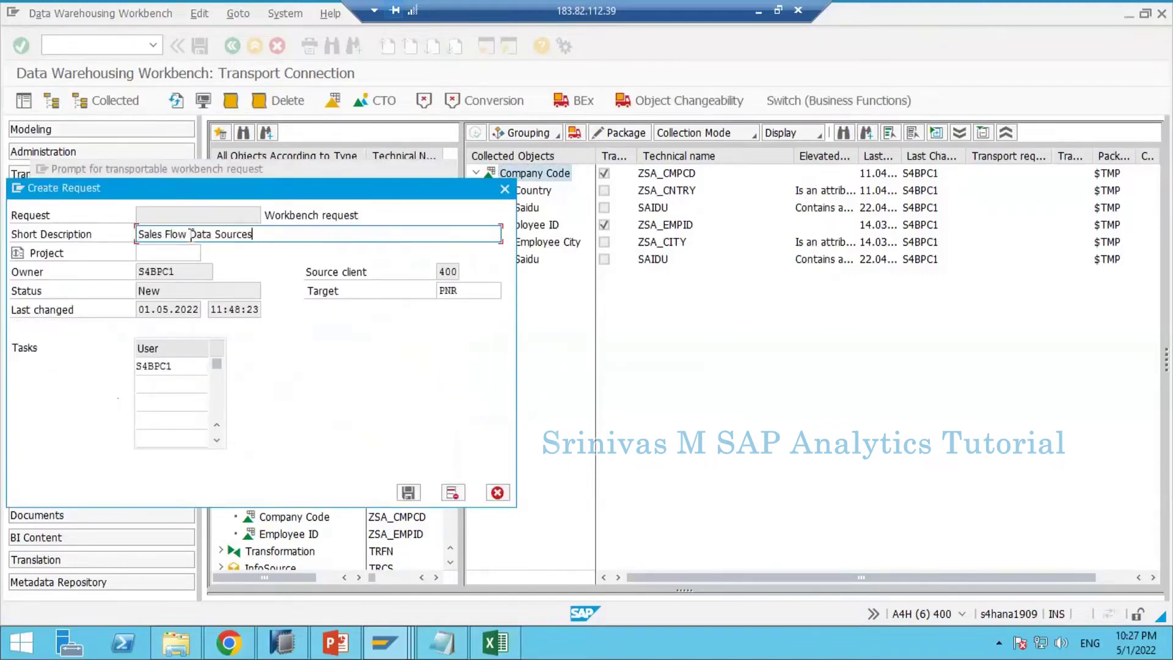
key(shift+End)
text(In)
click(406, 492)
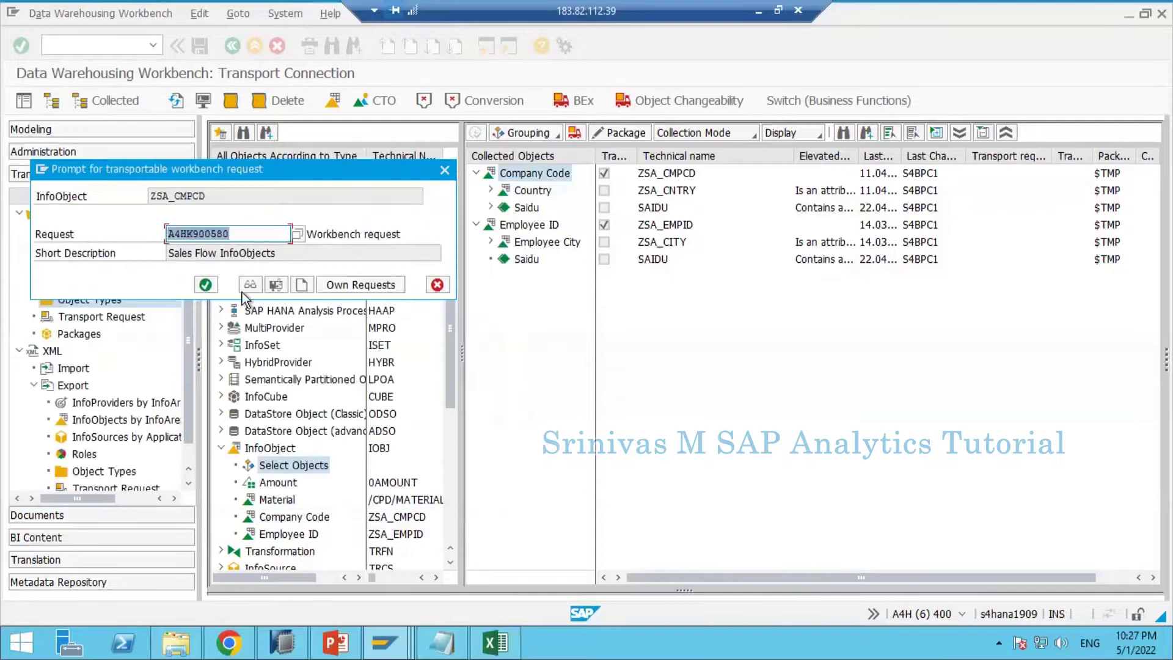
click(209, 287)
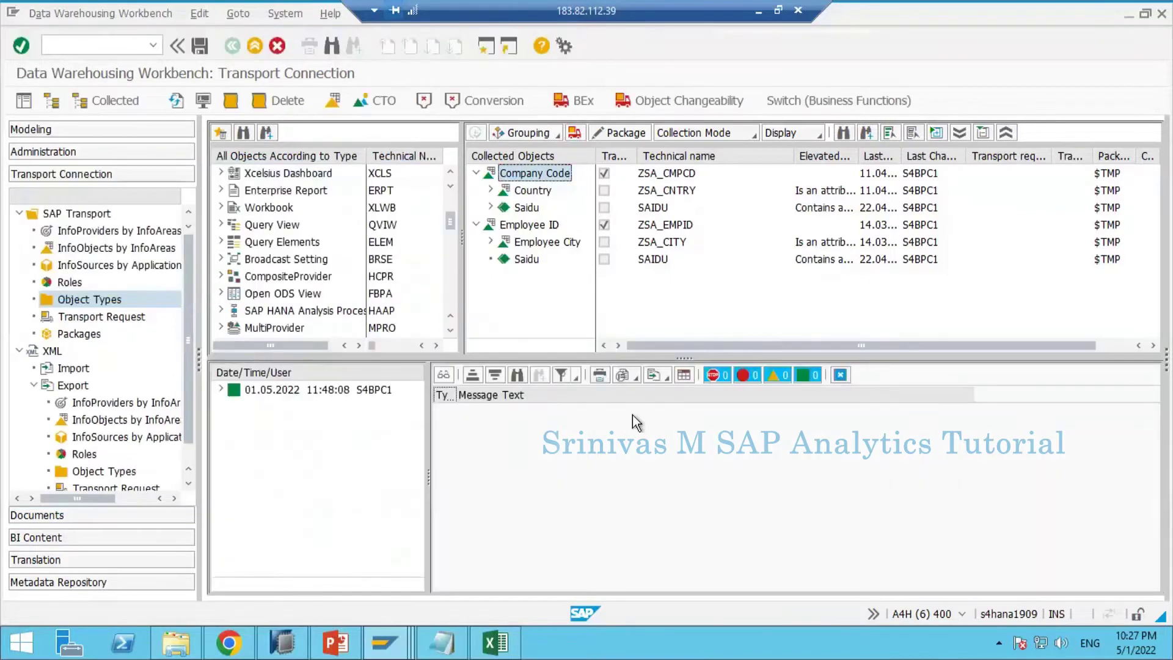
click(840, 375)
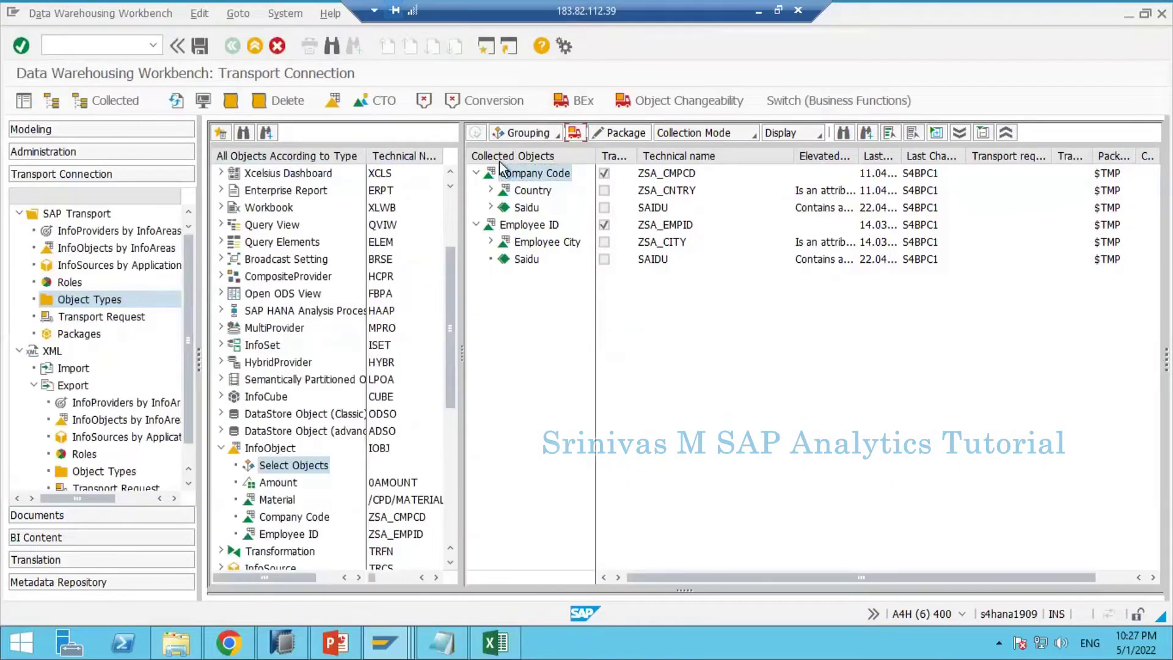
Clear the collected Company Code and Employee ID objects to start an empty collection
click(474, 173)
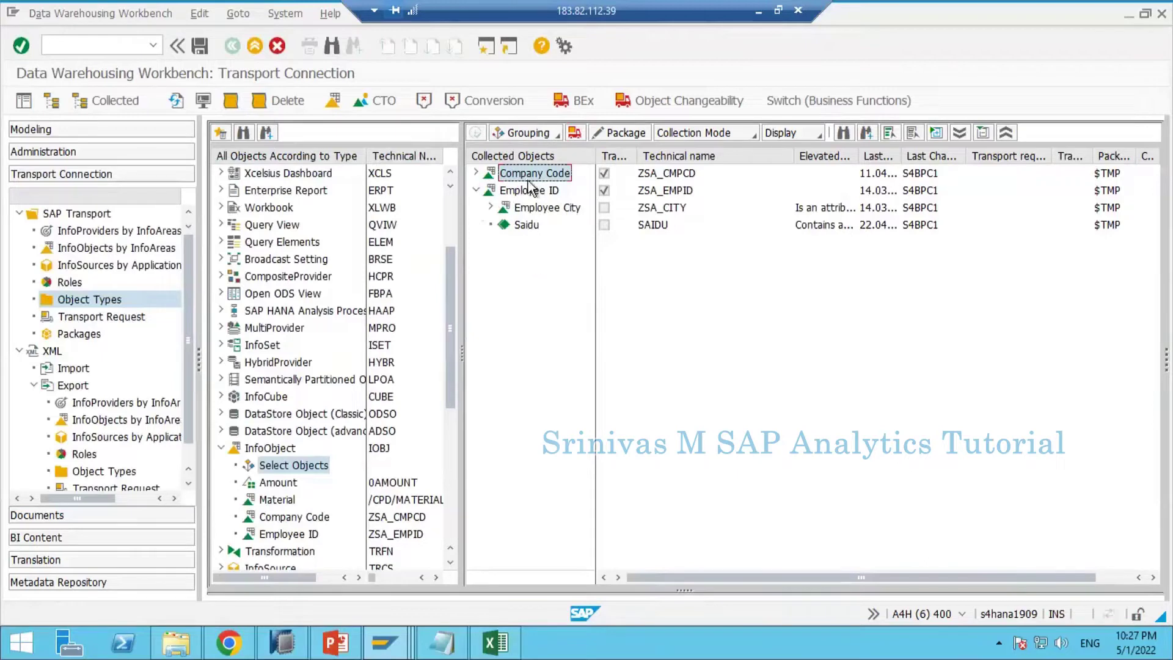
click(485, 175)
ctrl+click(487, 187)
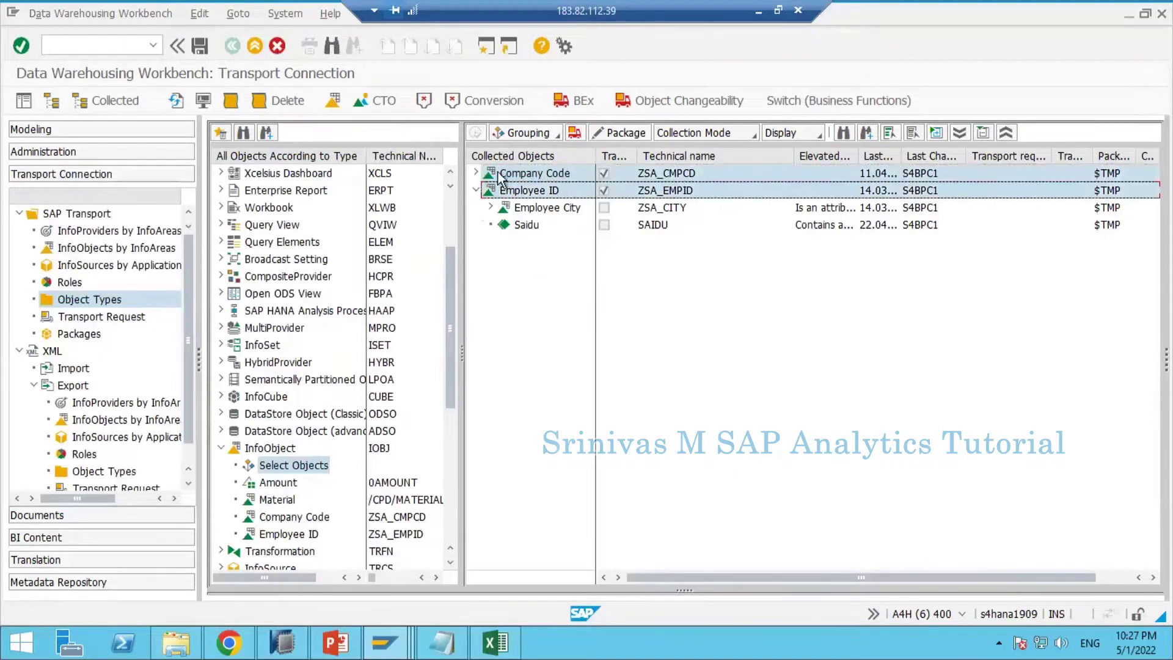
click(221, 133)
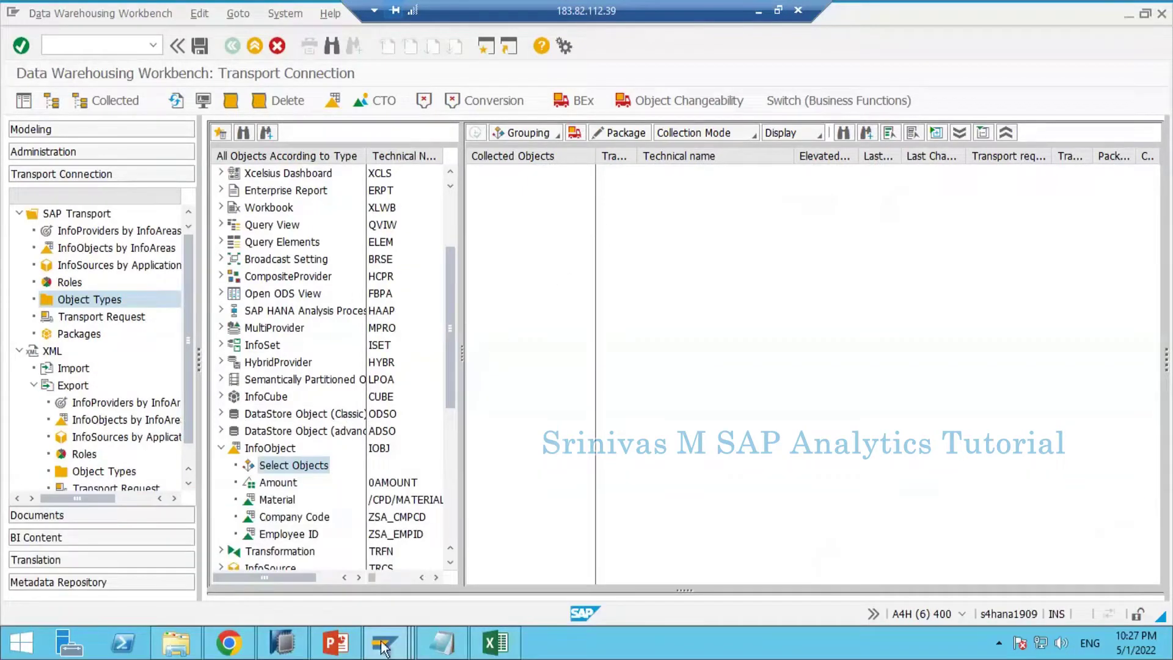
Switch to Excel and review the object details on Sheet3 and the transport sequence on Sheet2, returning to Sheet4
click(499, 638)
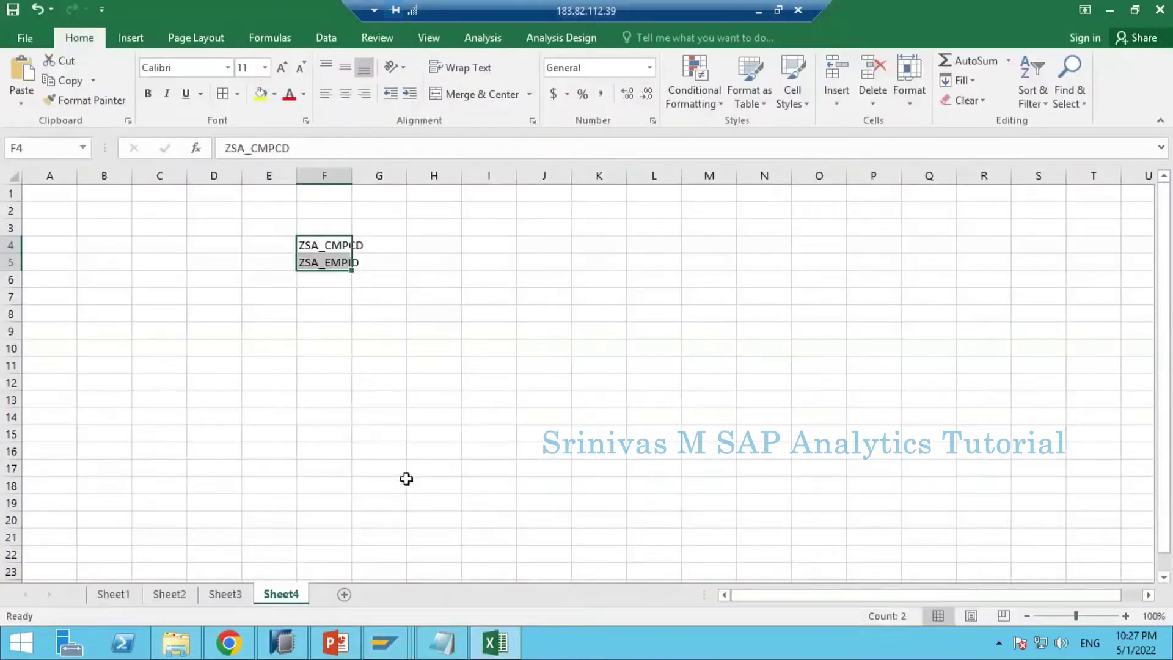
click(226, 595)
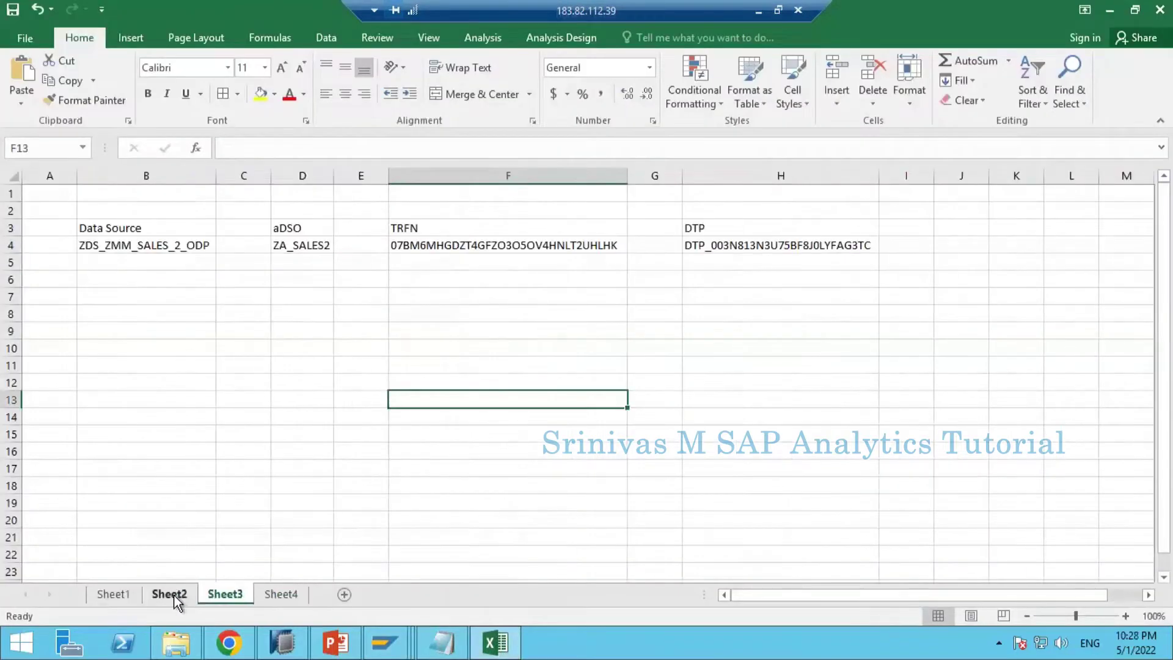
click(173, 597)
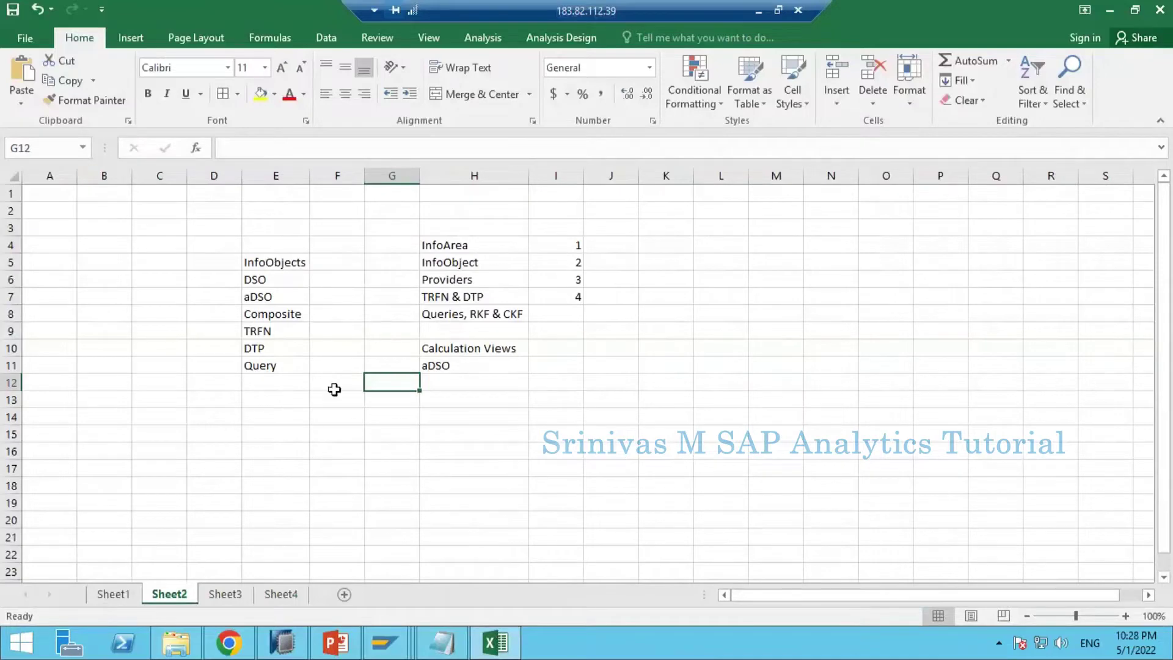
click(281, 594)
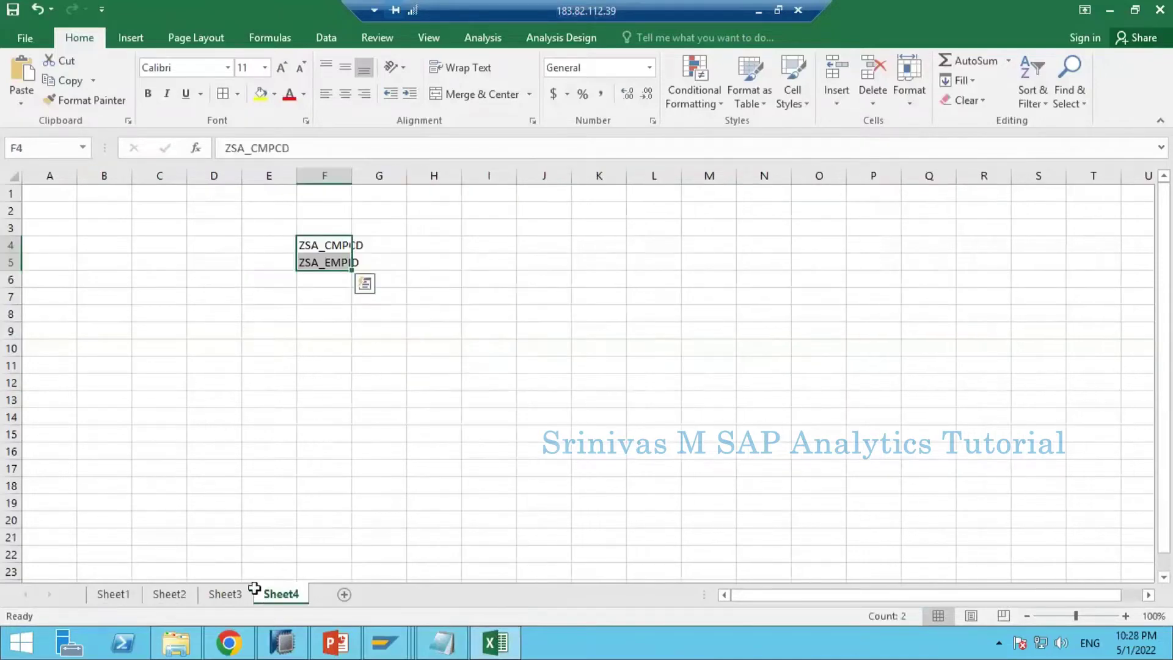
Copy the TRFN ID of ZA_SALES2 from Sheet3 and switch to the SAP Transport Connection window
click(173, 596)
click(224, 592)
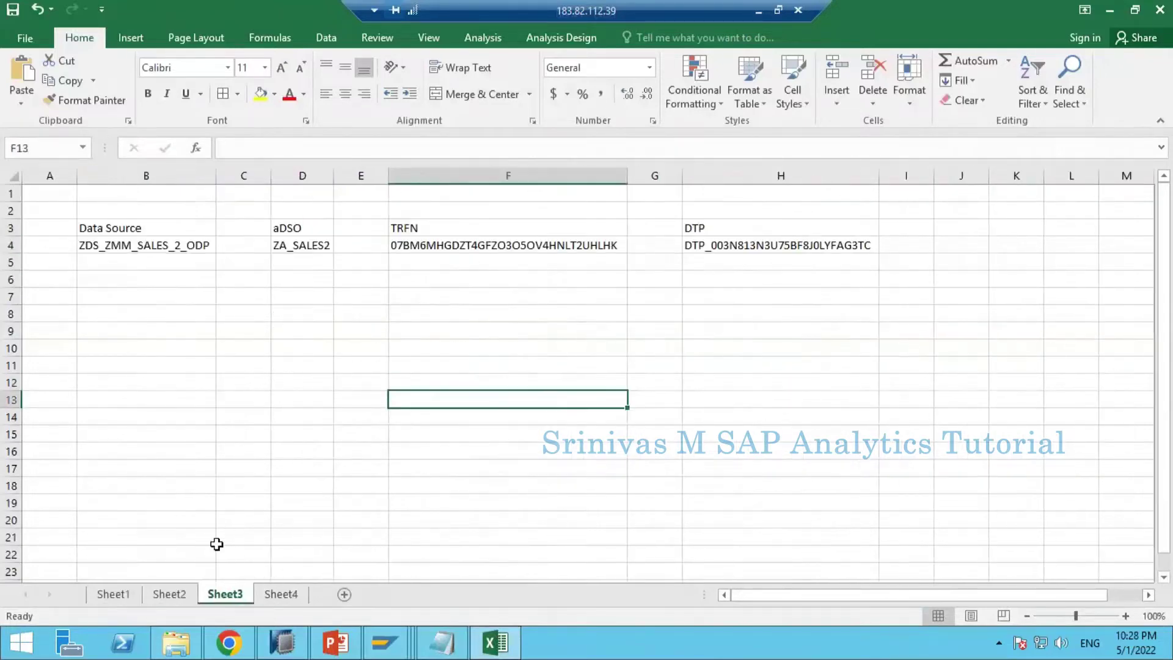
click(415, 246)
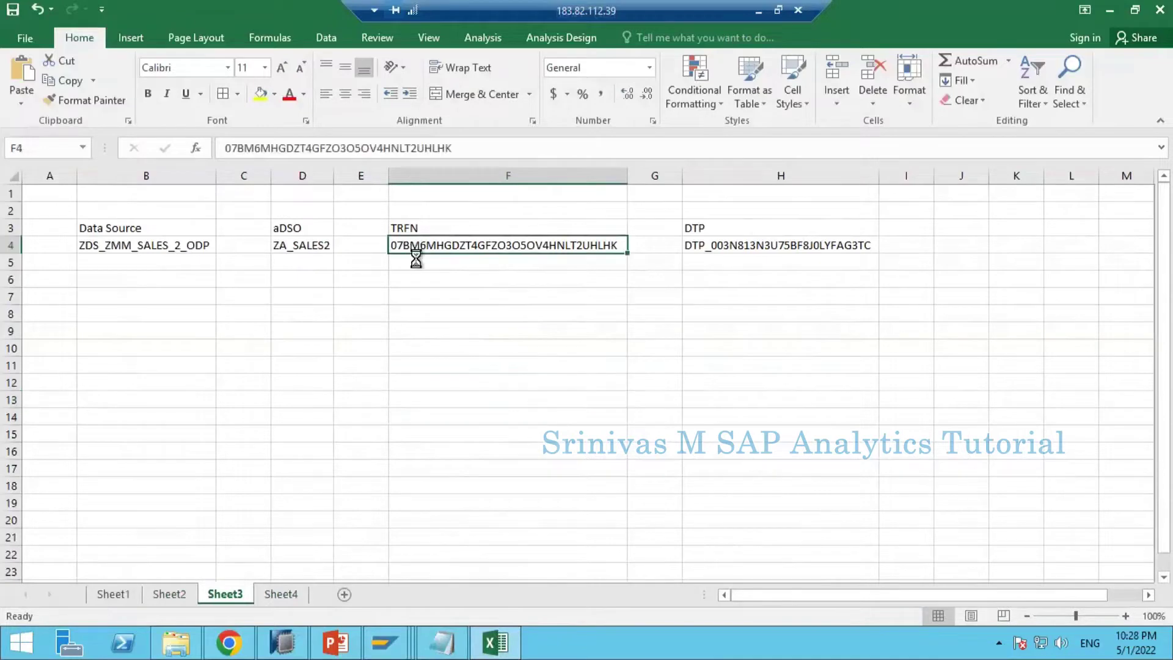
key(ctrl+c)
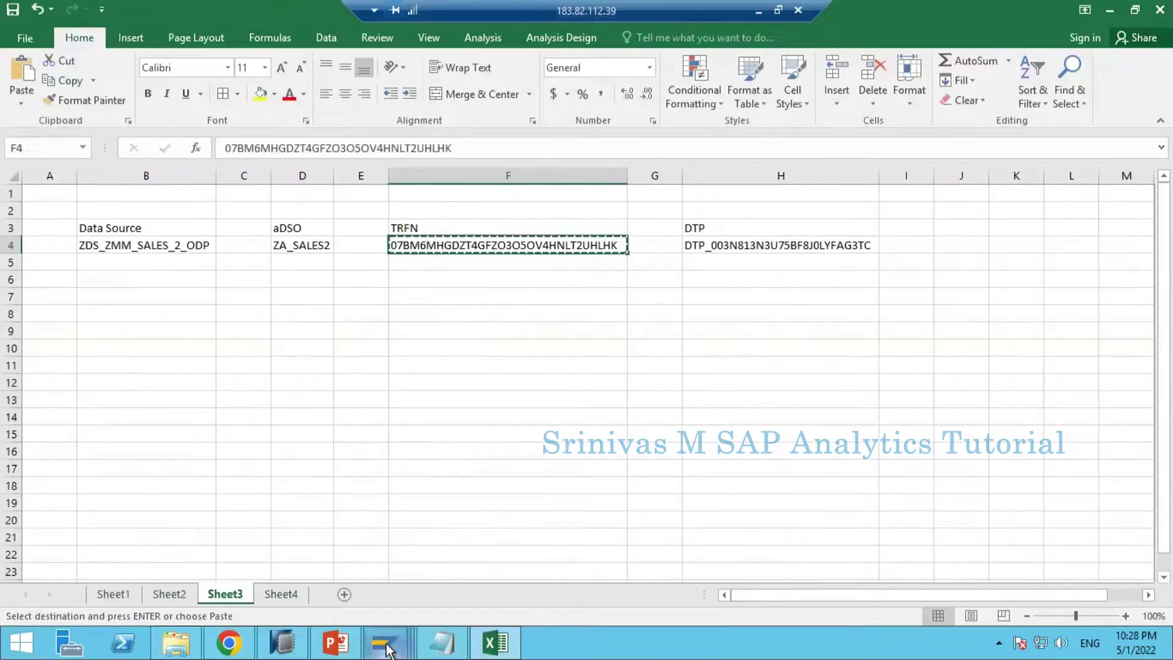
mouse_move(387, 649)
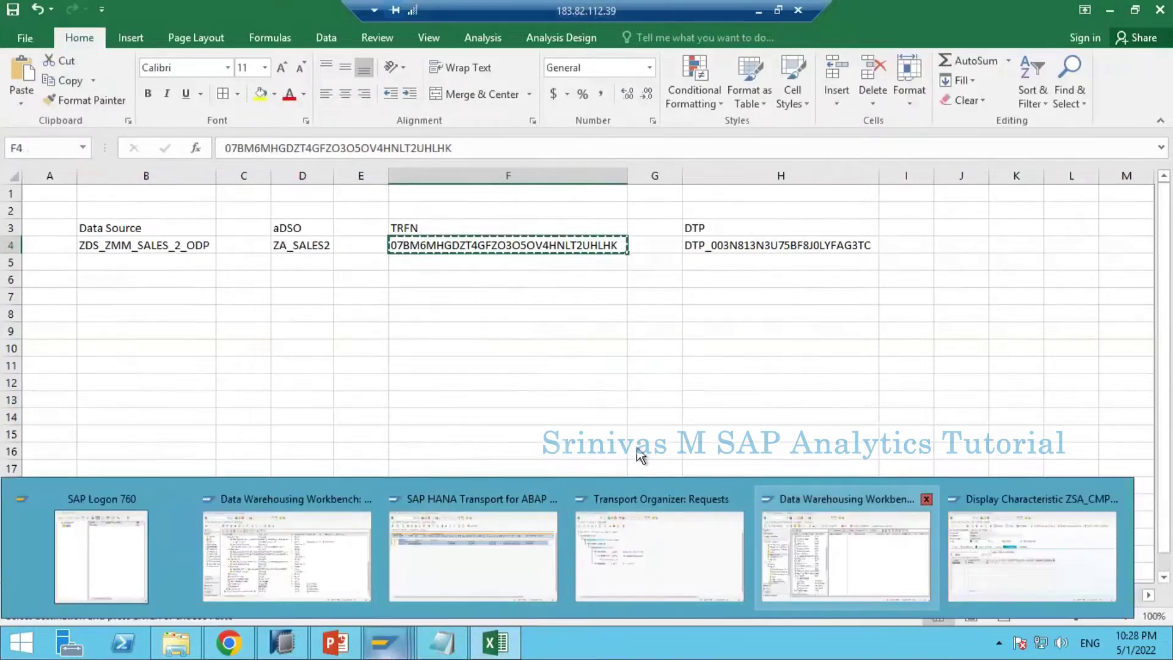
click(845, 553)
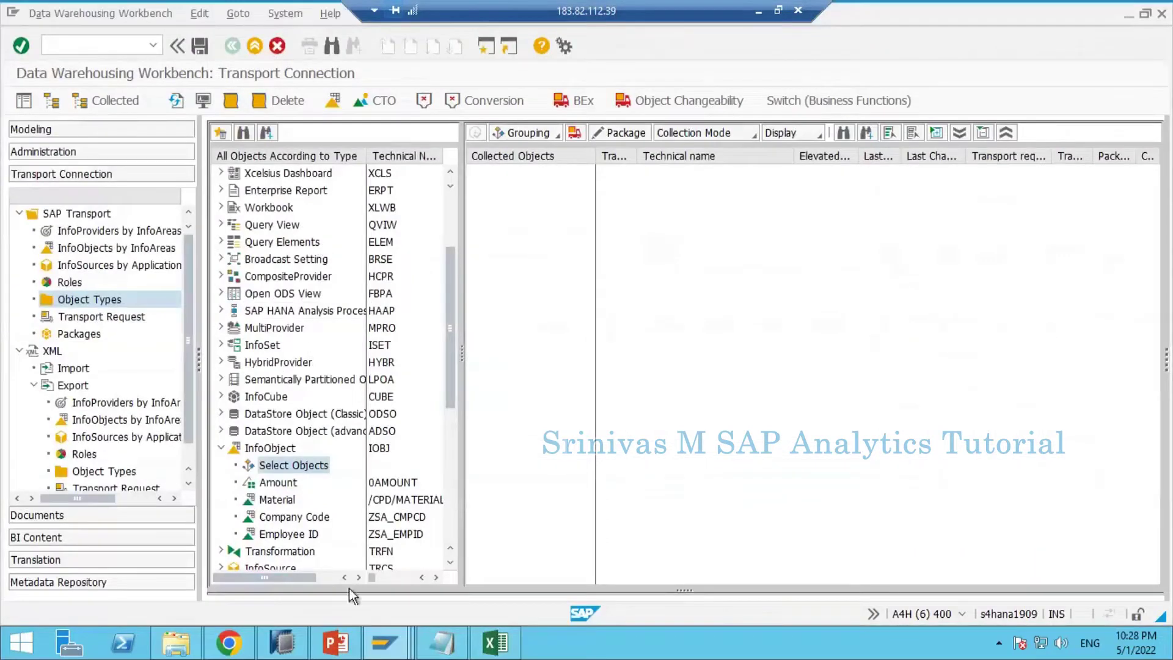
Copy the ID of Sales ADSO's A4HODPC400 transformation from the SAP Modeling window and replace all Notepad text with it
mouse_move(386, 643)
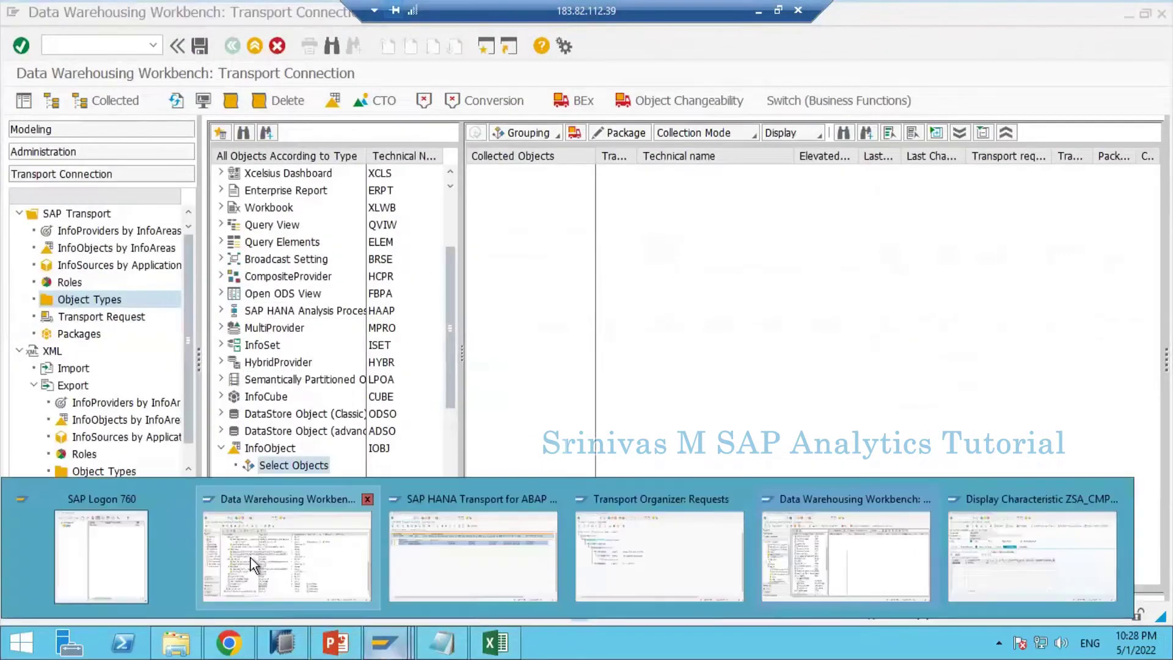
click(250, 558)
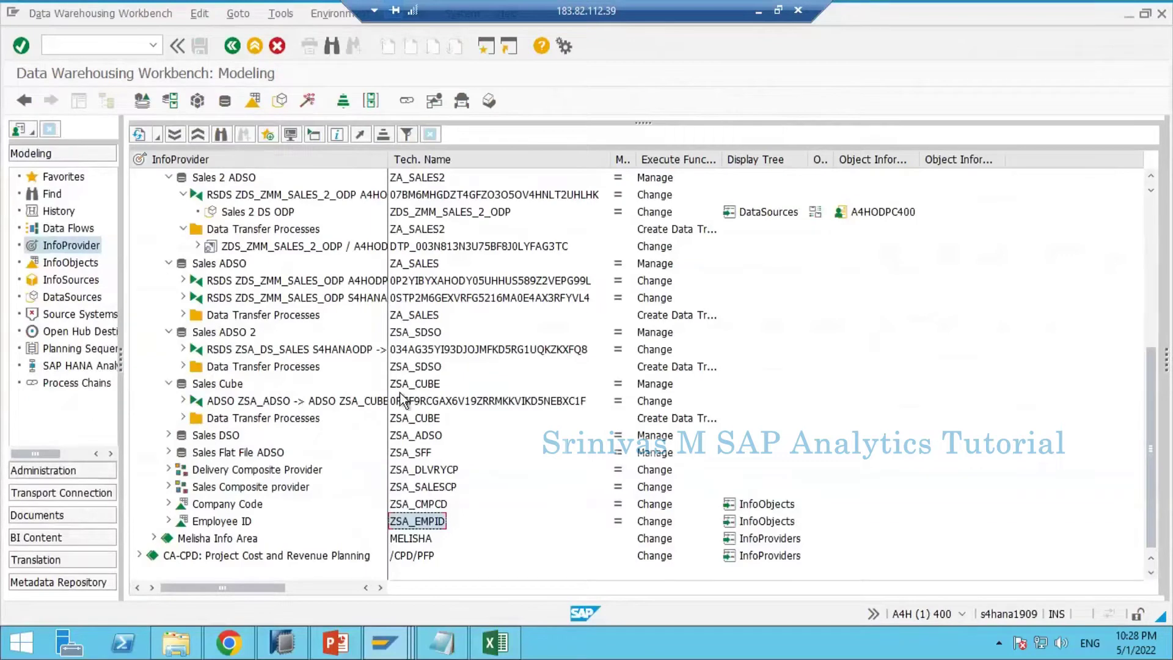
scroll(335, 251, up, 4)
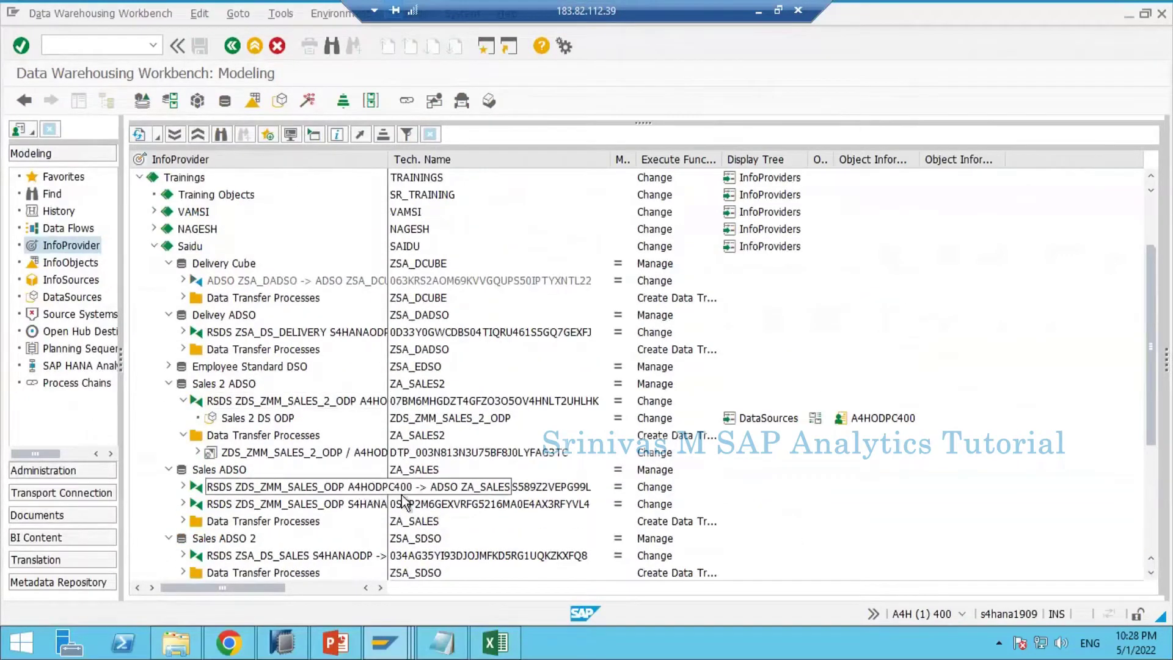
click(415, 492)
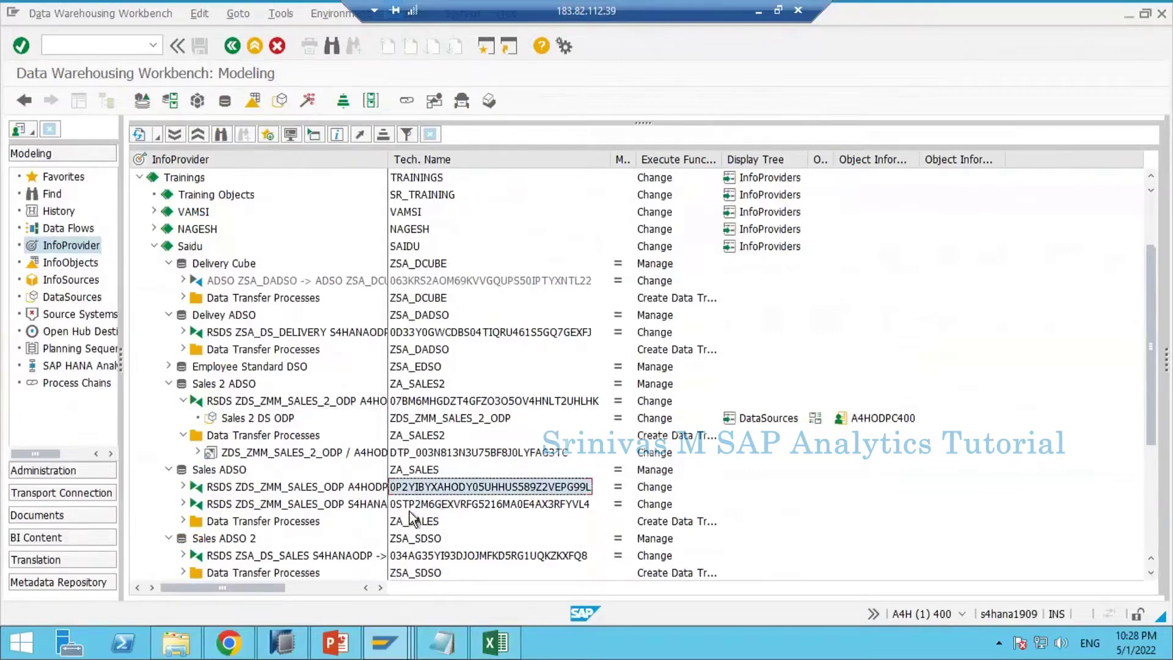
click(441, 642)
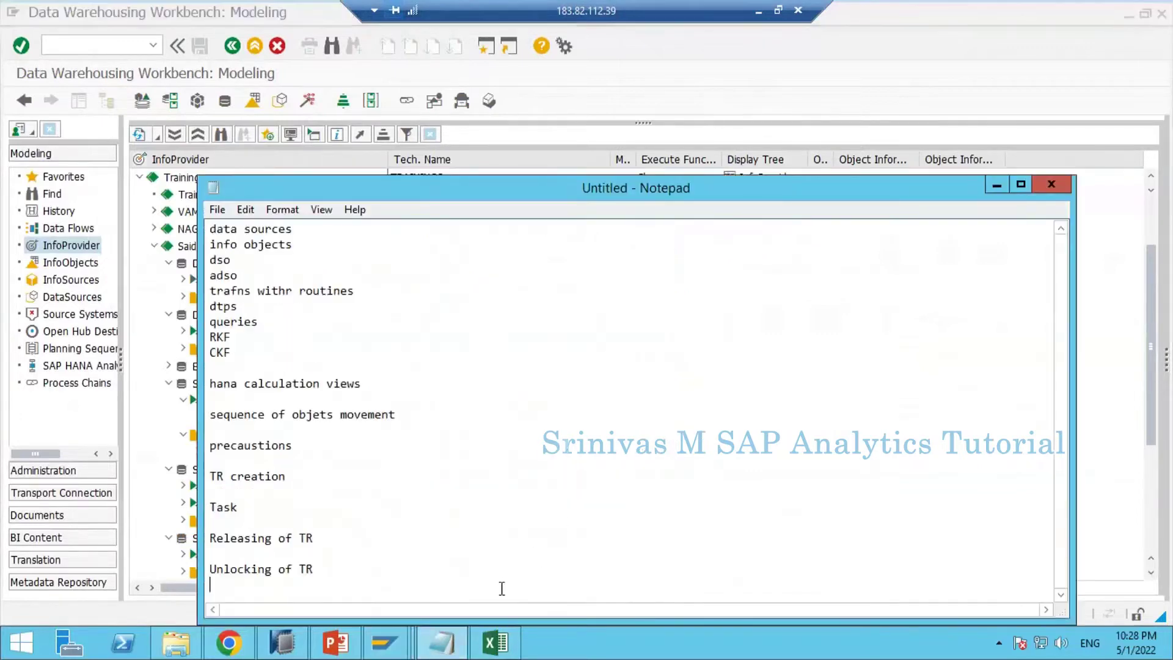
key(ctrl+a)
key(ctrl+v)
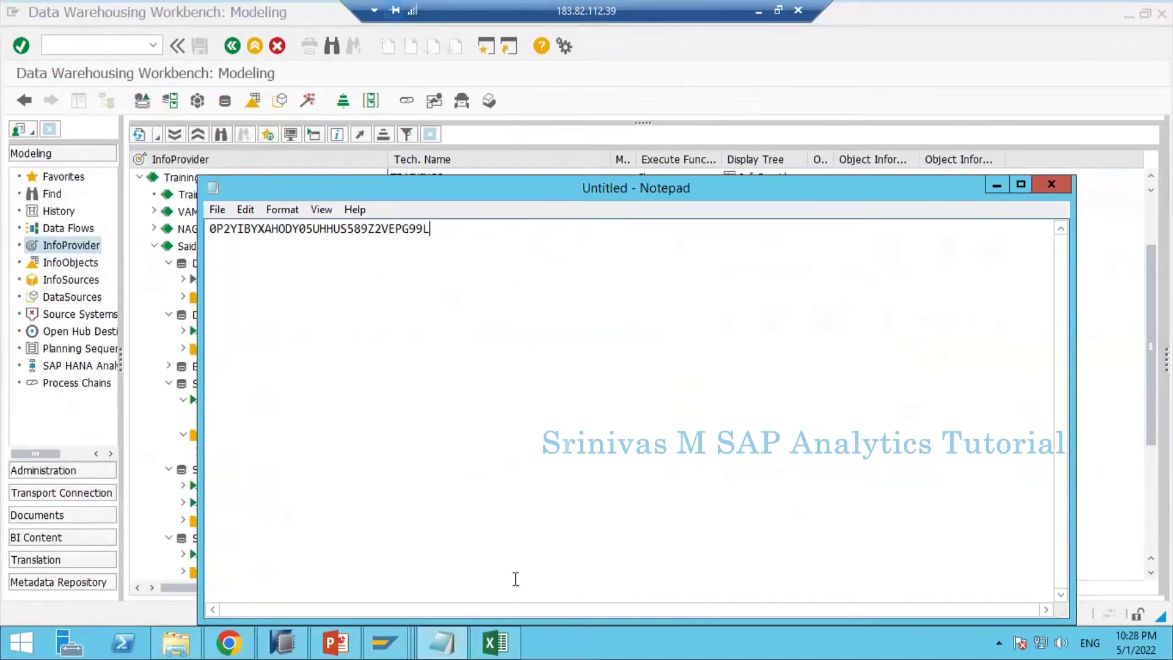
Add the ID of Sales ADSO's second transformation, 0STP2M6GEXVRFG5216MA0E4AX3RFYVL4, on a new Notepad line and copy both IDs
key(alt+Tab)
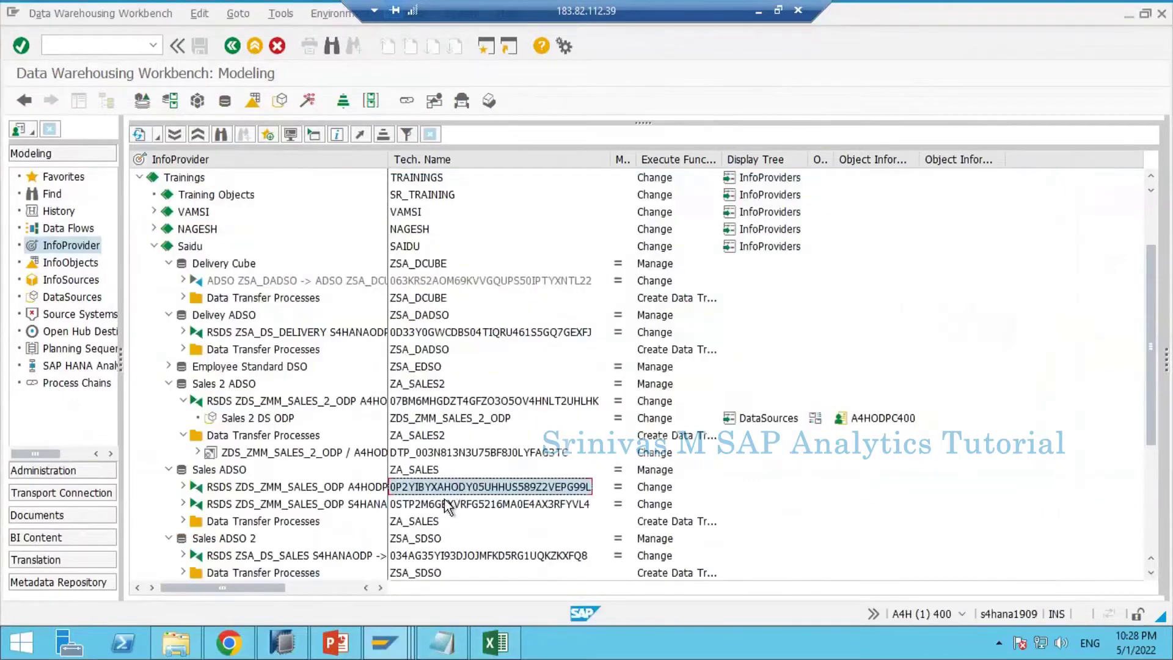
click(449, 505)
key(alt+Tab)
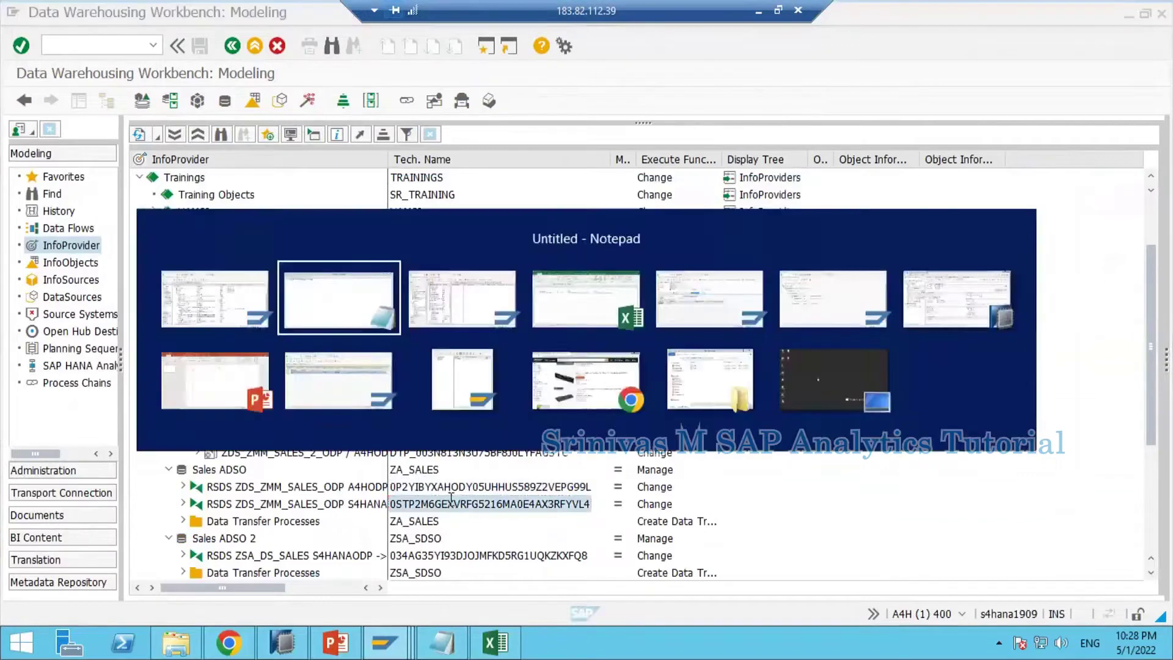
key(ctrl+v)
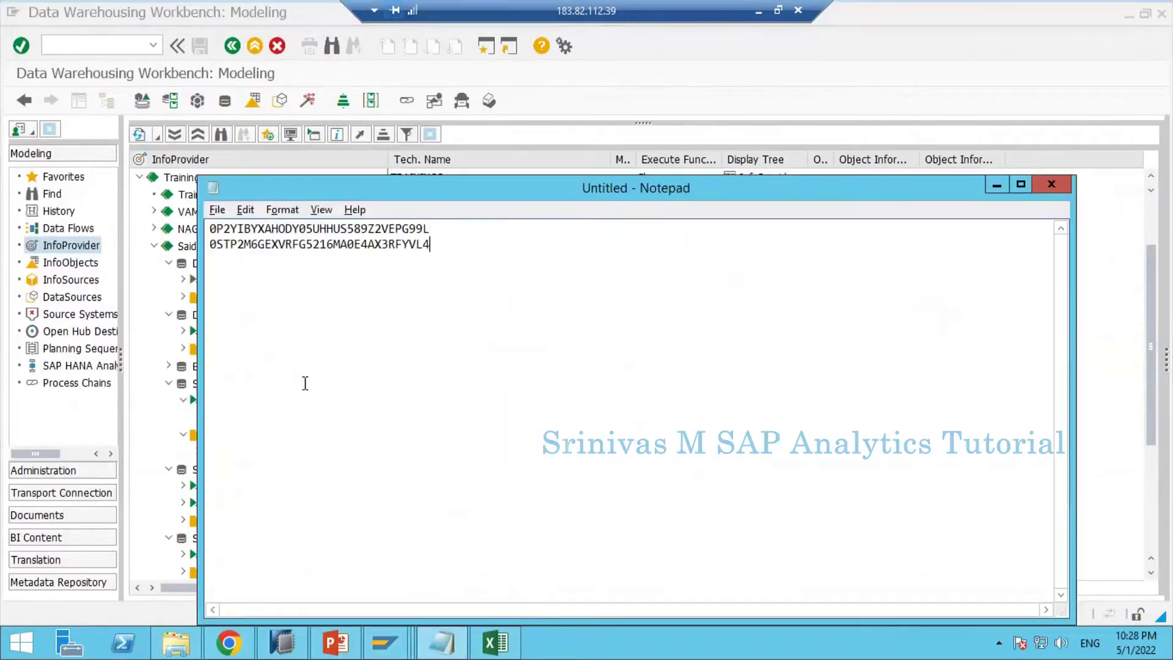
key(ctrl+a)
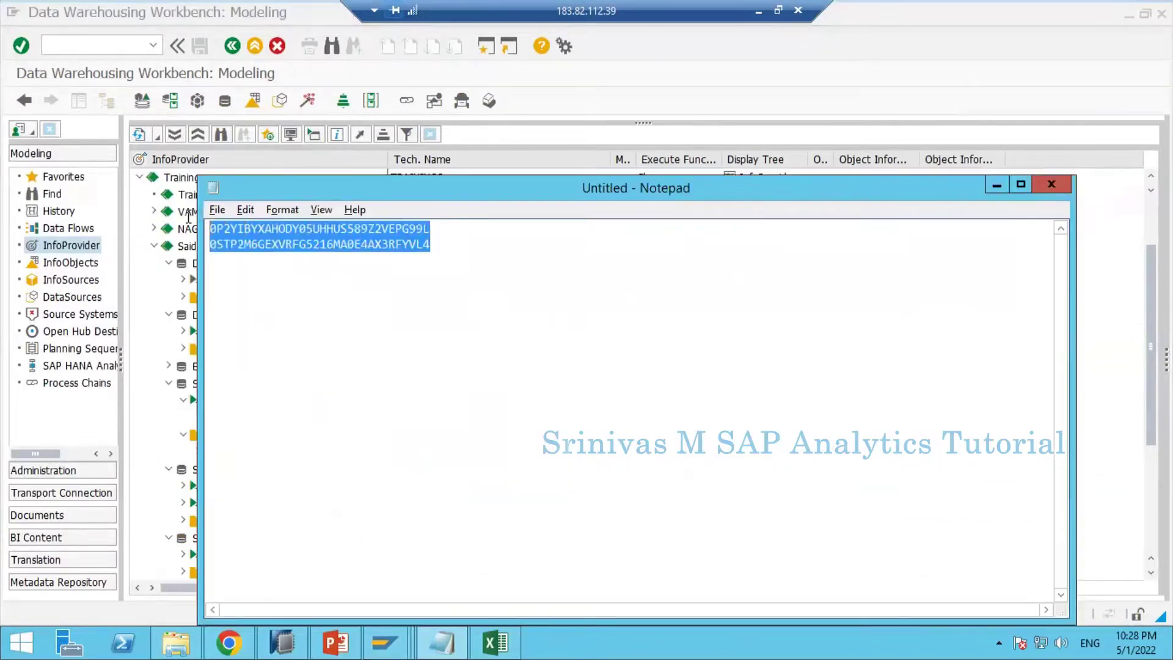
Switch back to SAP Transport Connection and open the object selection for the Transformation object type
click(385, 642)
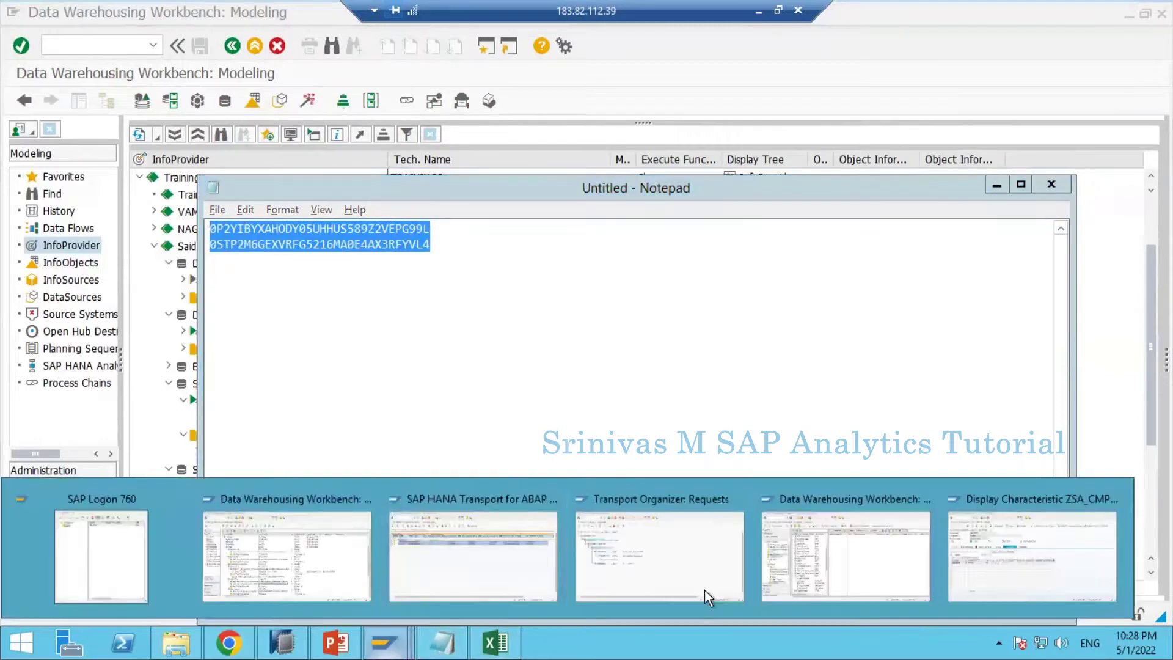
click(287, 553)
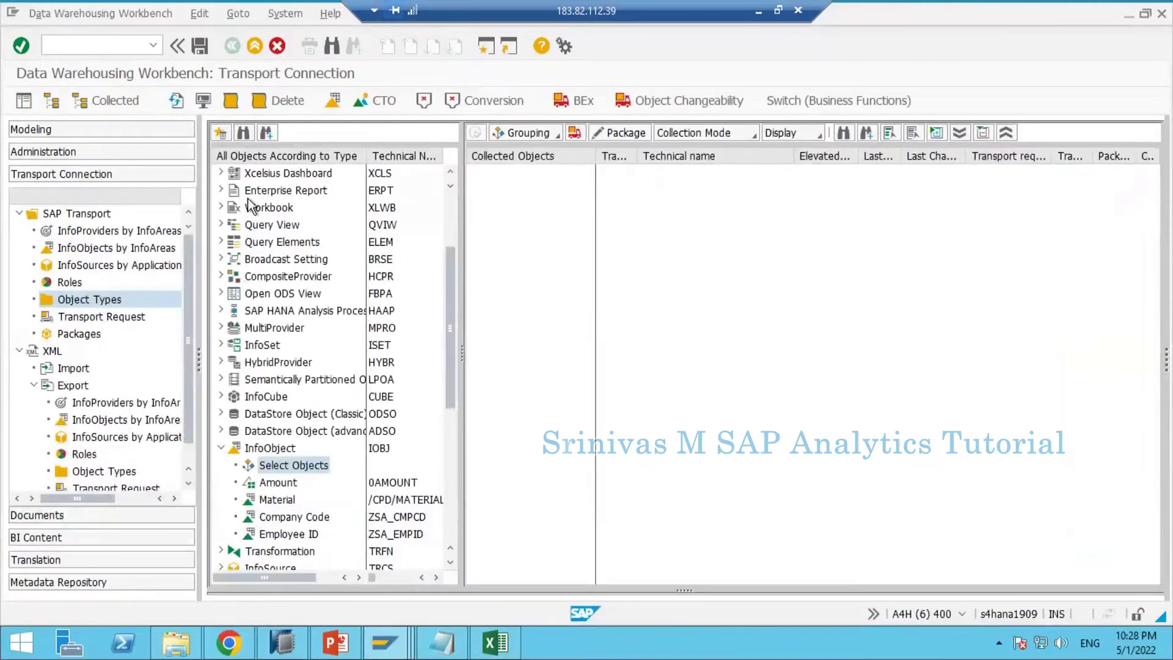
click(222, 449)
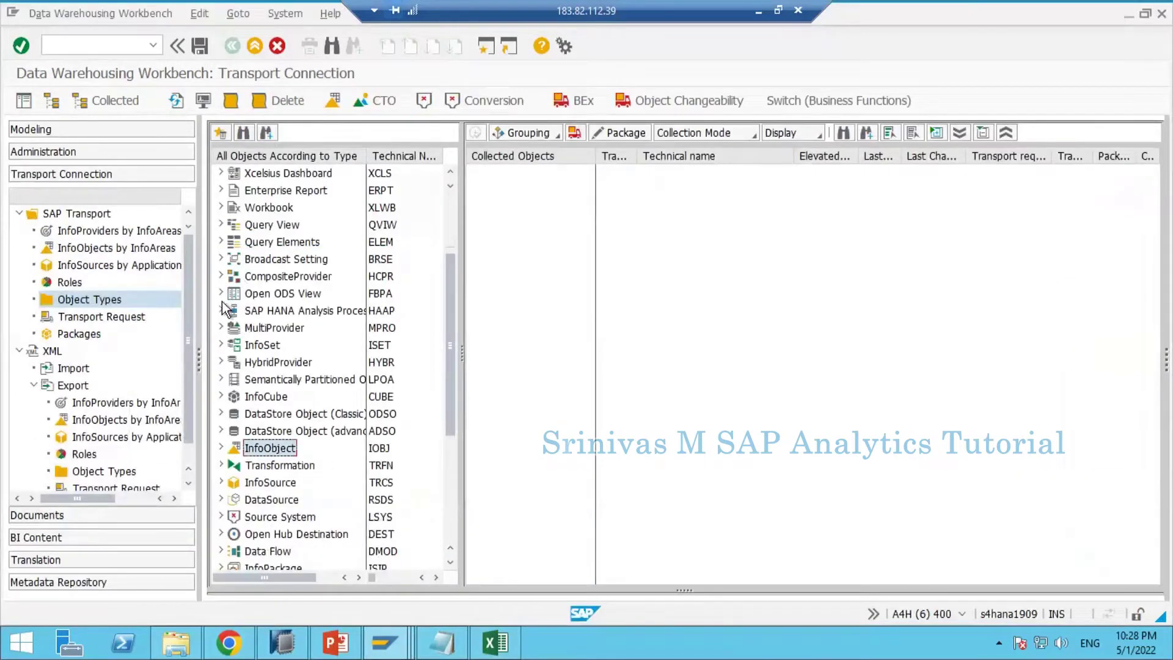
scroll(225, 428, down, 2)
click(222, 397)
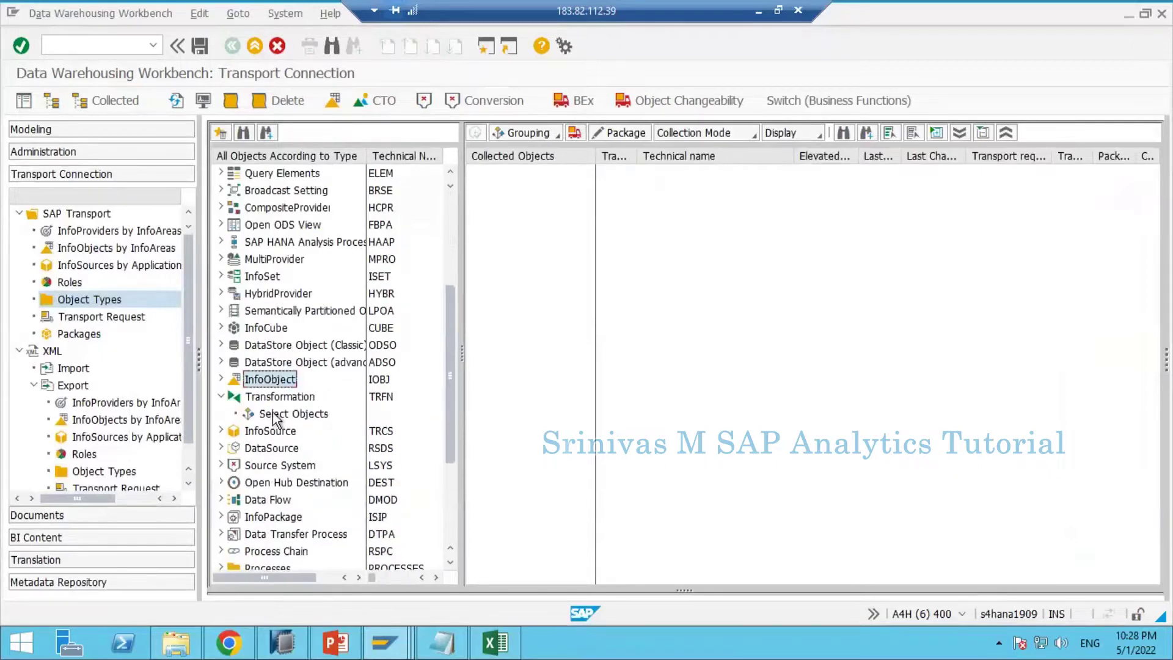
double_click(275, 414)
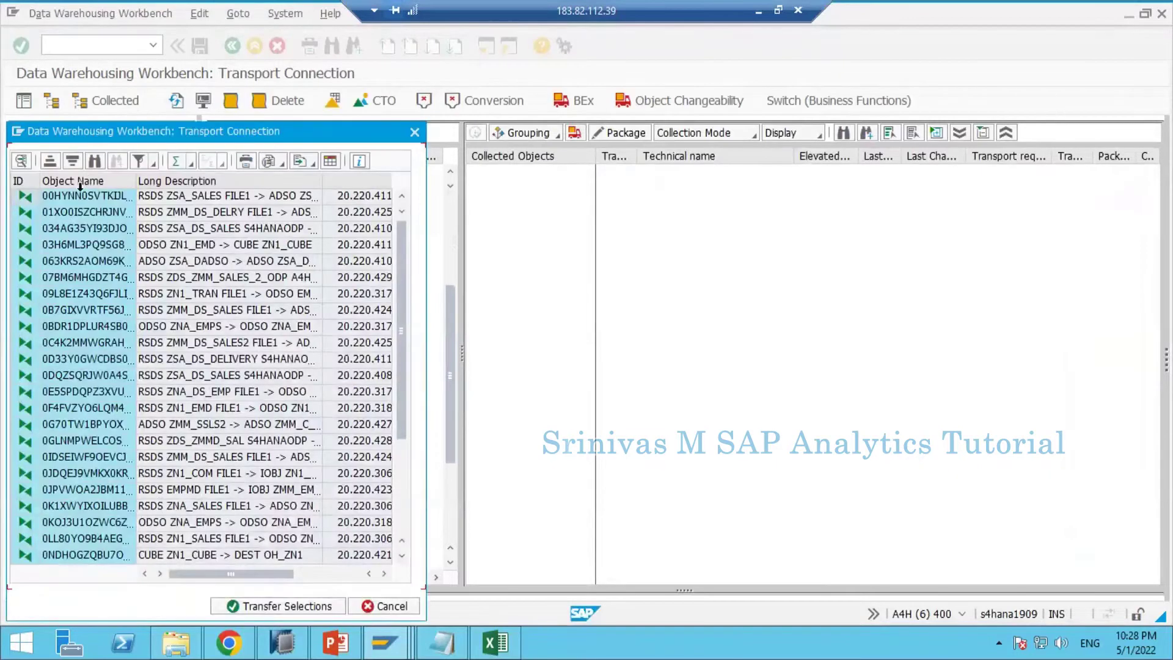
Filter the transformation list by object name, using the two copied transformation IDs as single values
click(80, 183)
click(140, 161)
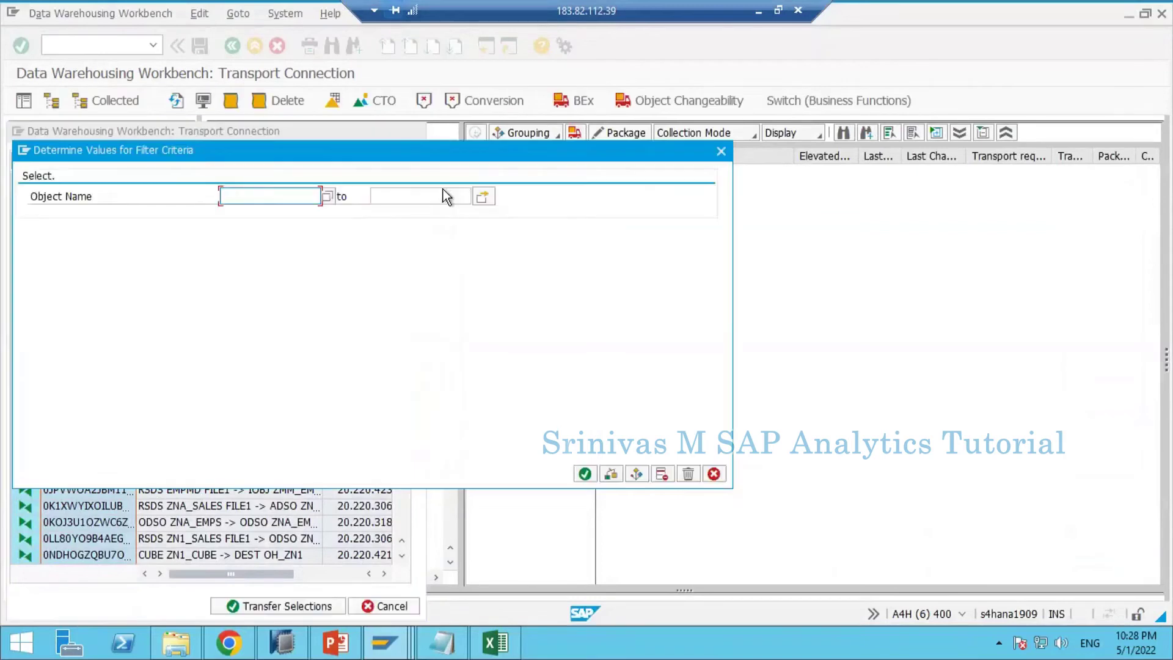
click(480, 196)
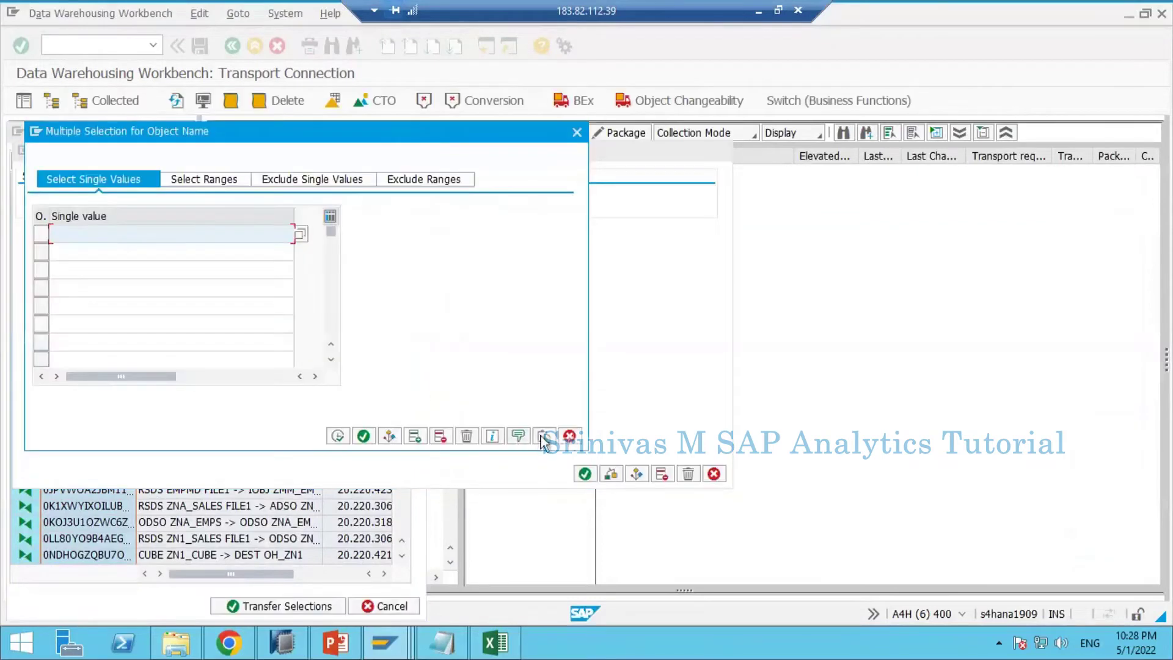
click(542, 439)
click(337, 436)
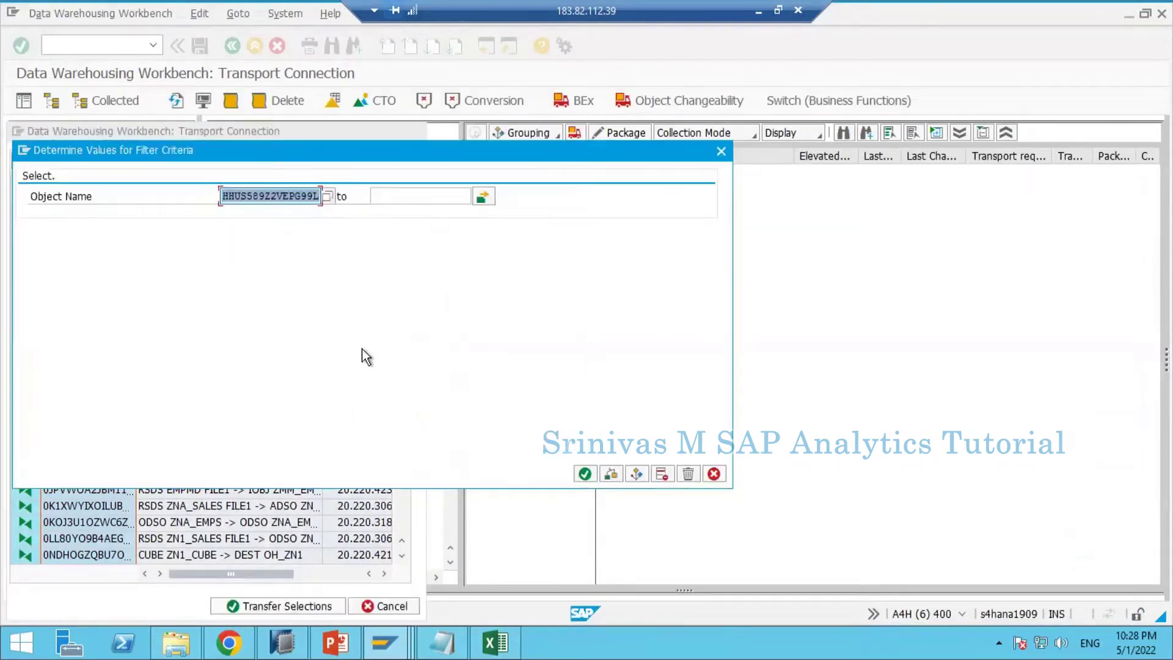
click(584, 474)
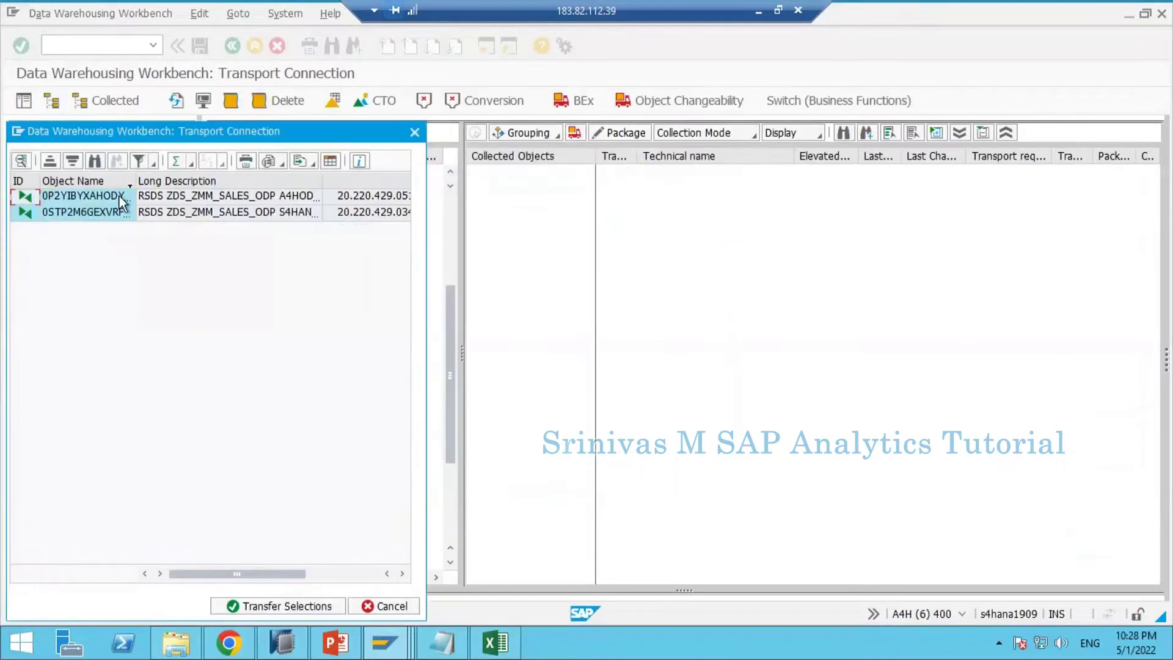
Transfer both filtered transformations into the collection and expand them to show their dependent objects
click(85, 202)
ctrl+click(91, 214)
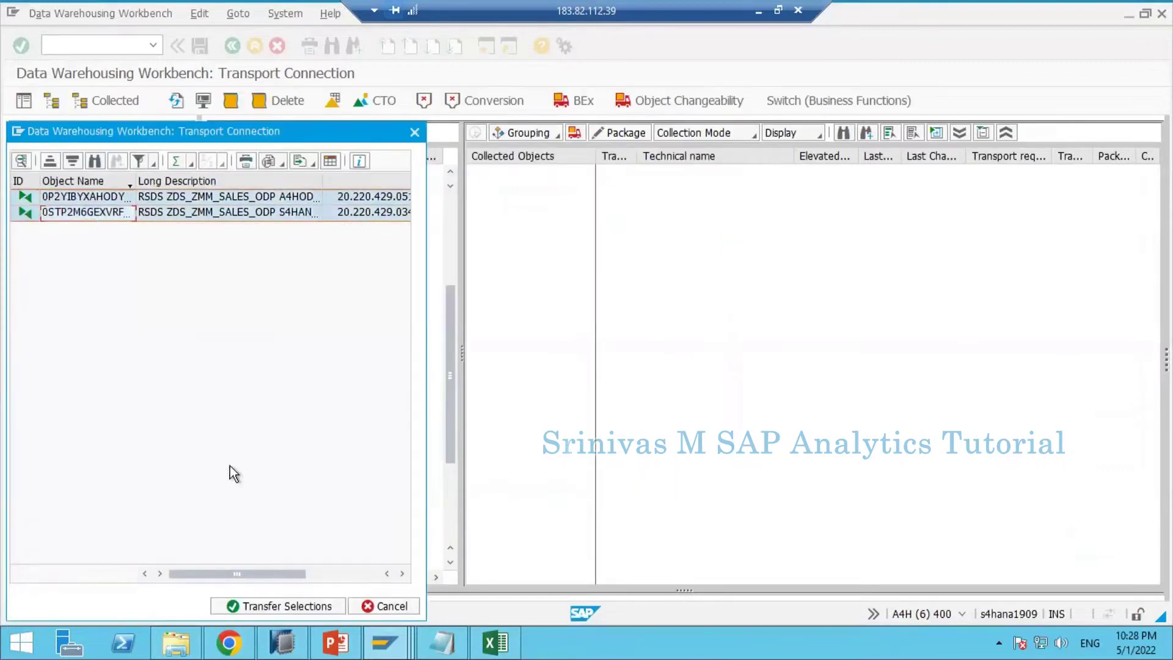
click(264, 607)
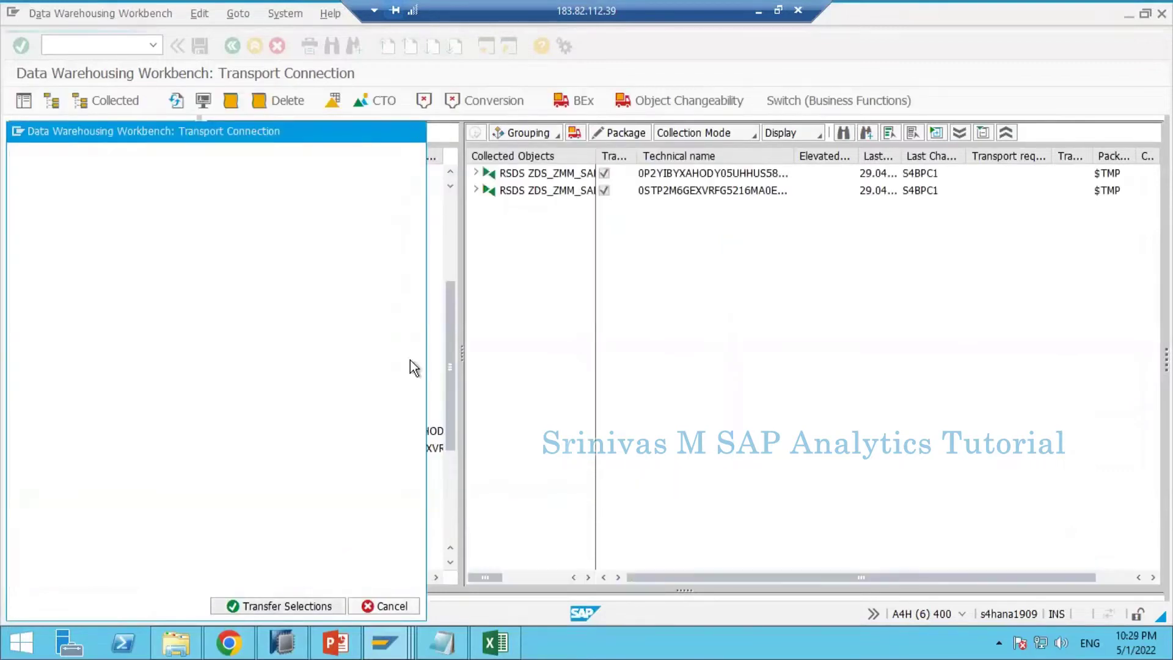
click(475, 172)
click(476, 224)
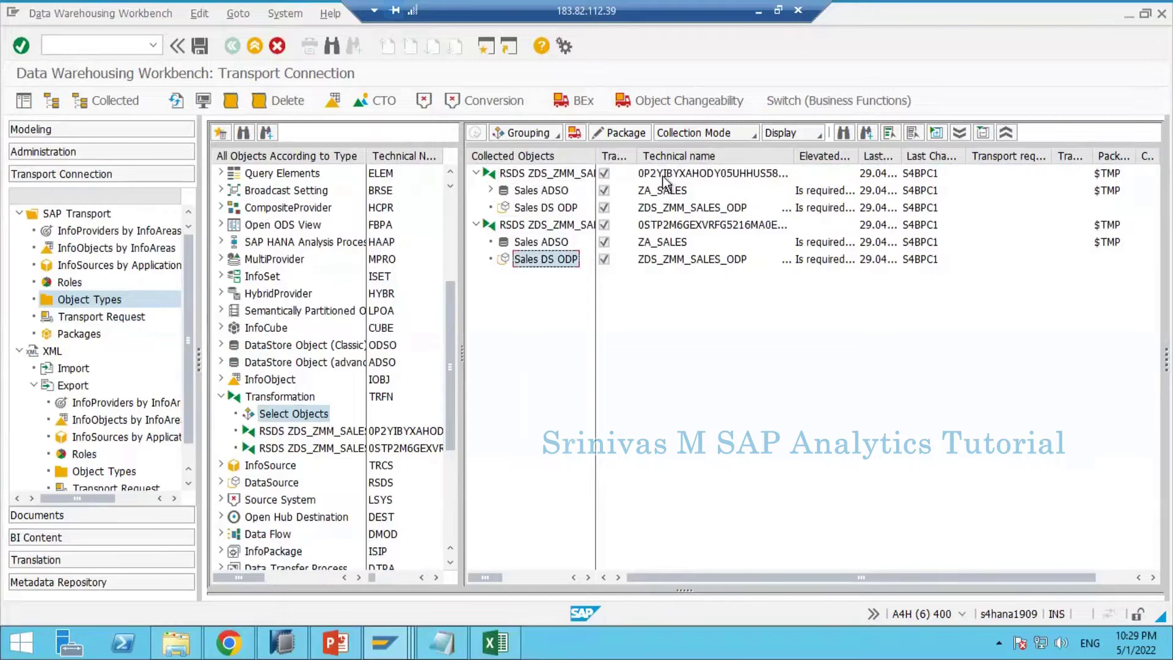
Exclude Sales ADSO and Sales DS ODP under both collected transformations from the transport
click(545, 192)
right_click(545, 193)
click(559, 221)
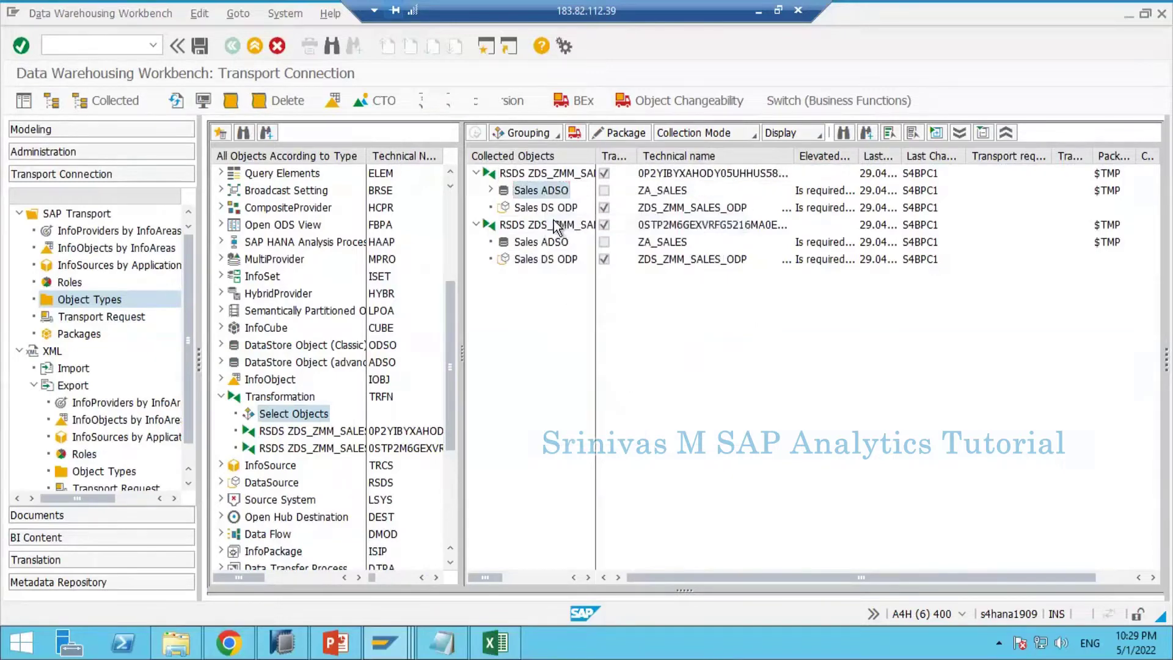
right_click(548, 209)
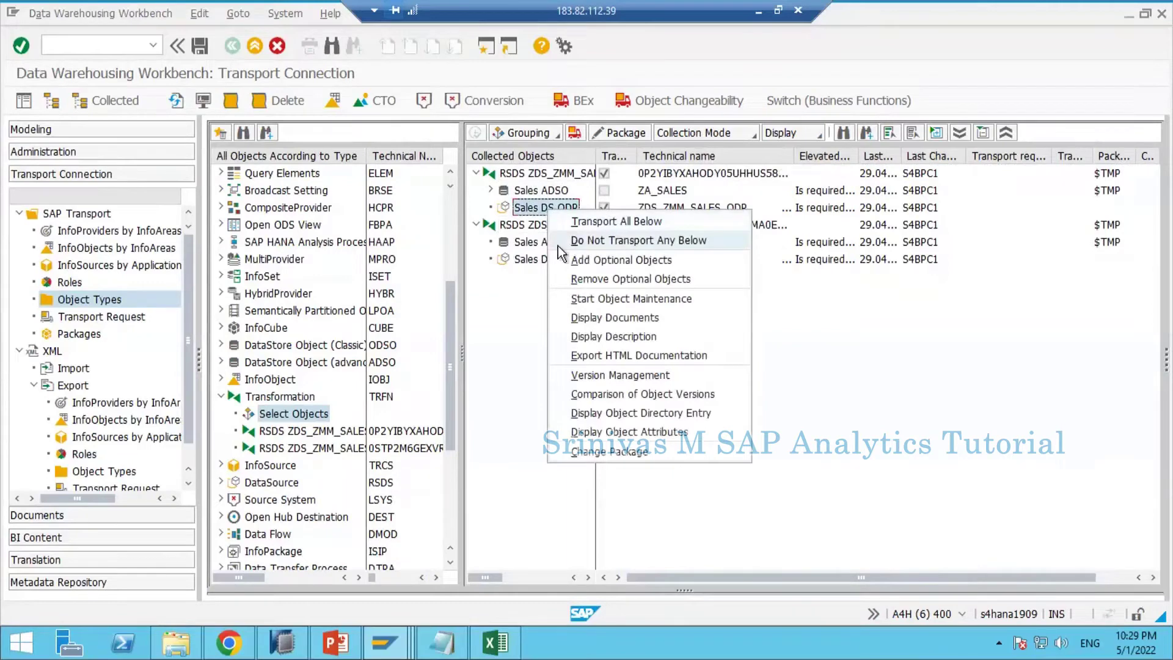
click(577, 240)
right_click(530, 246)
click(542, 274)
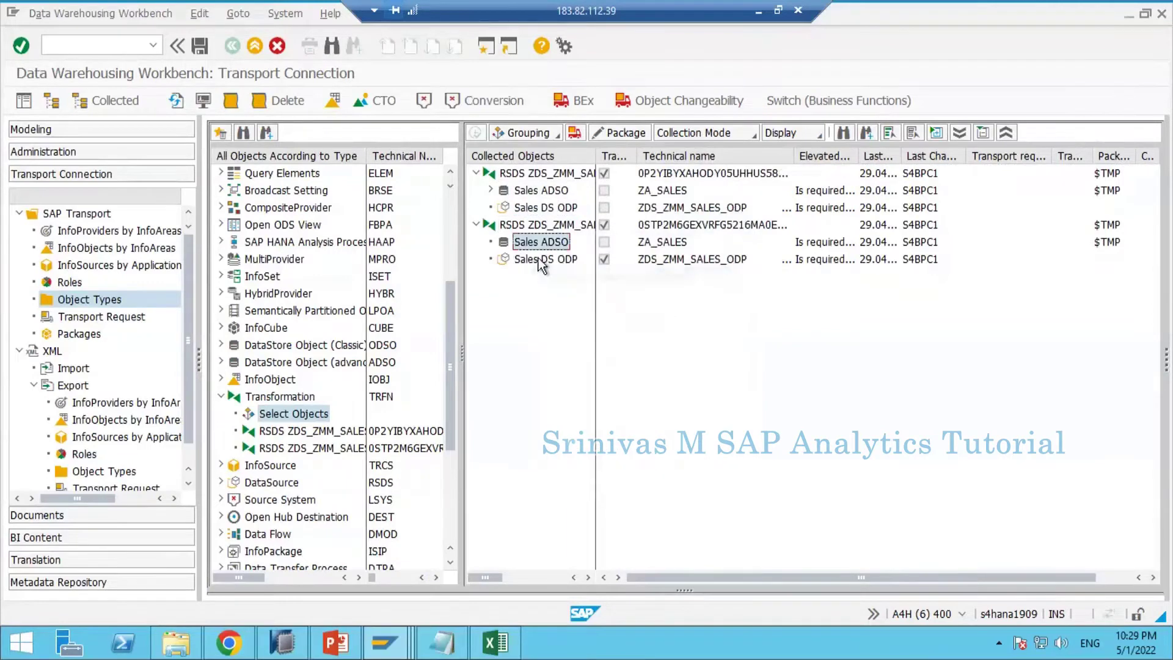
right_click(542, 261)
click(568, 290)
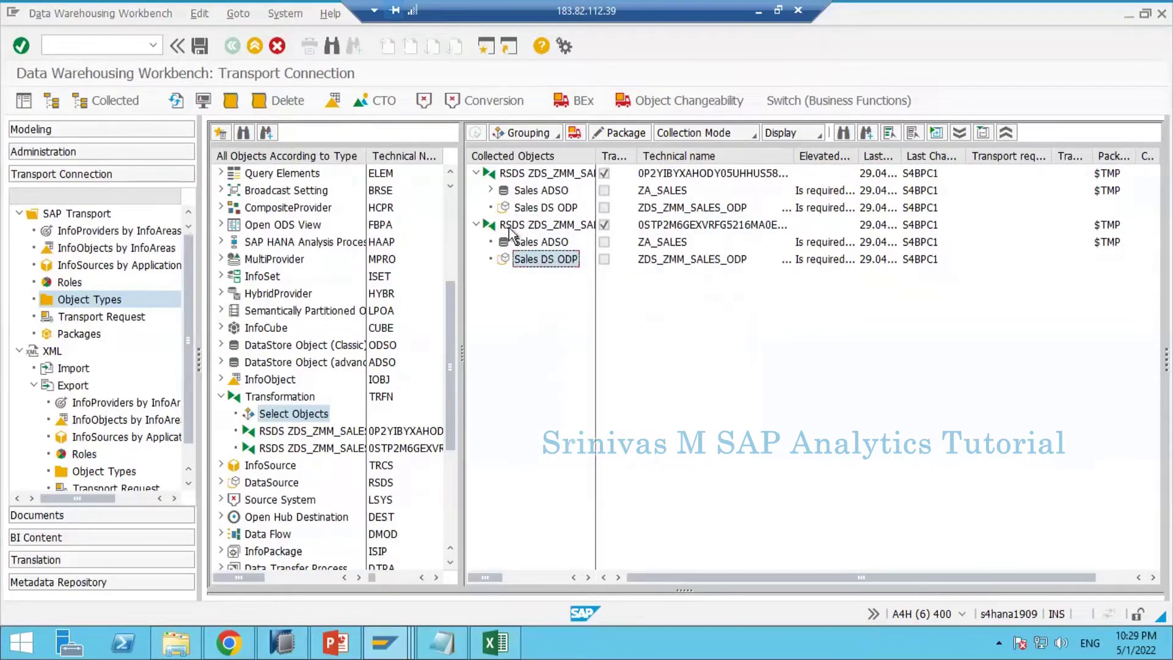
Start transporting the marked transformations and assign the first one to the ZBW package in its object directory entry
click(574, 137)
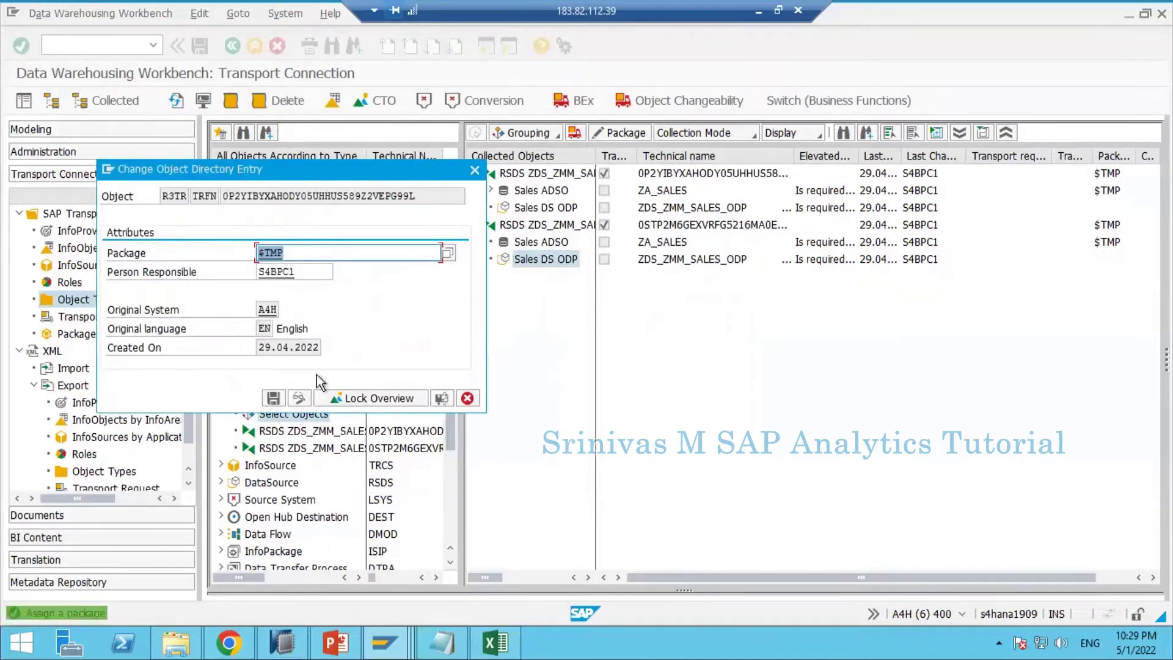
text(zbw)
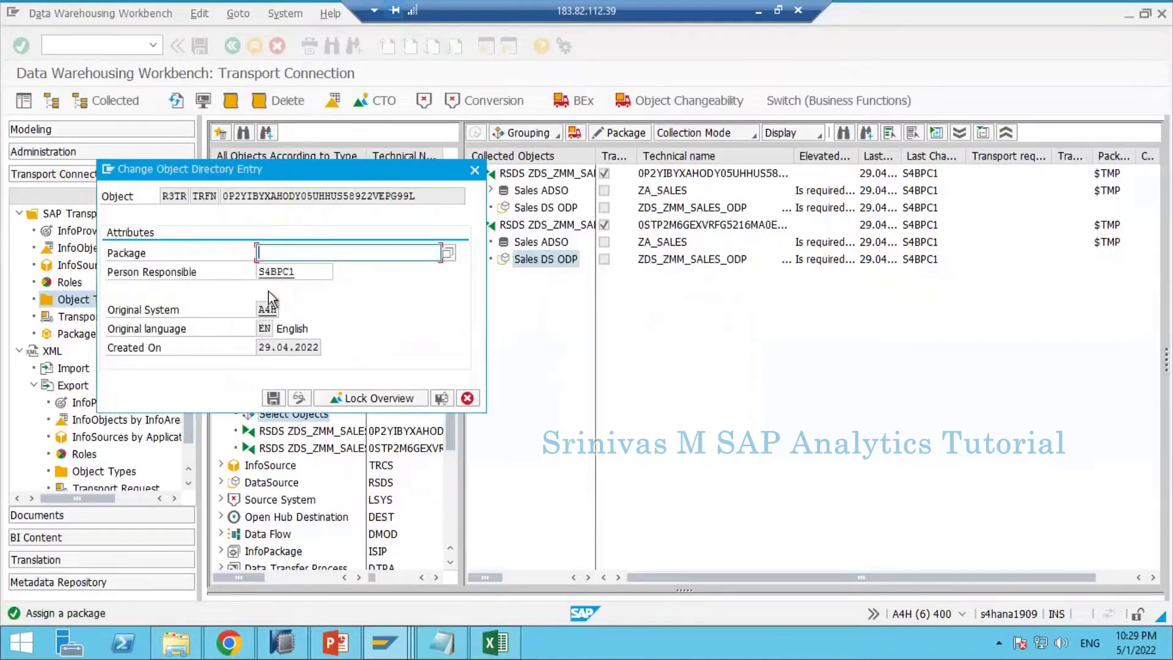
click(273, 398)
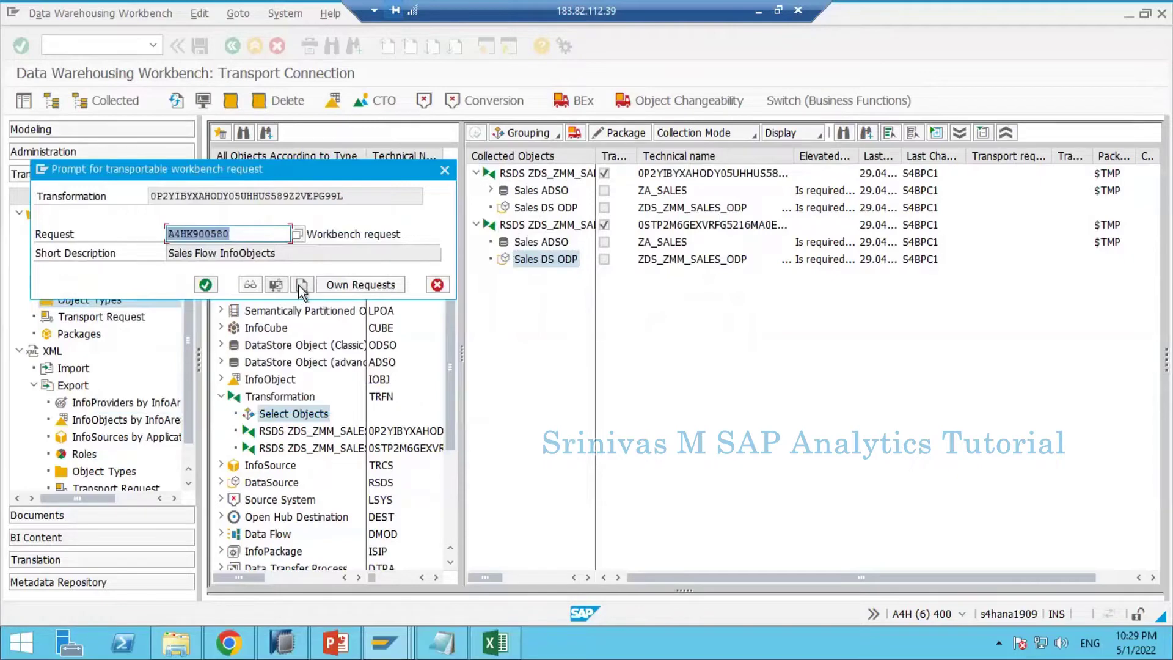
Create a new workbench request with the short description "Sales Flow TRFN", reusing the description of the InfoObjects request
click(291, 257)
key(ctrl+c)
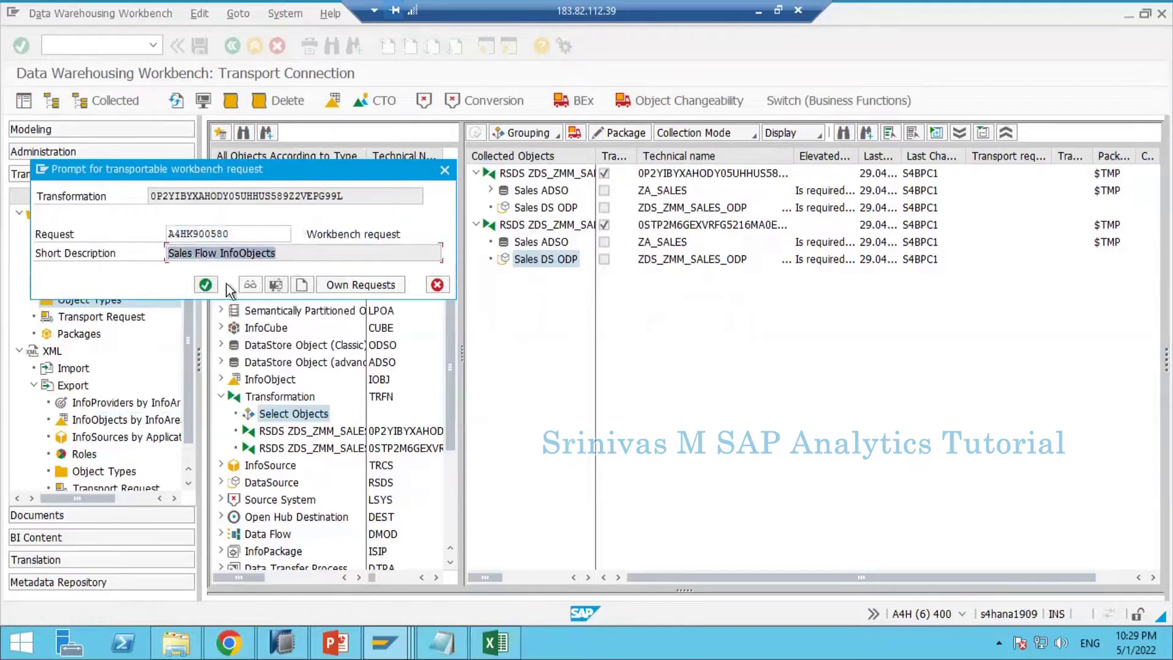
click(302, 285)
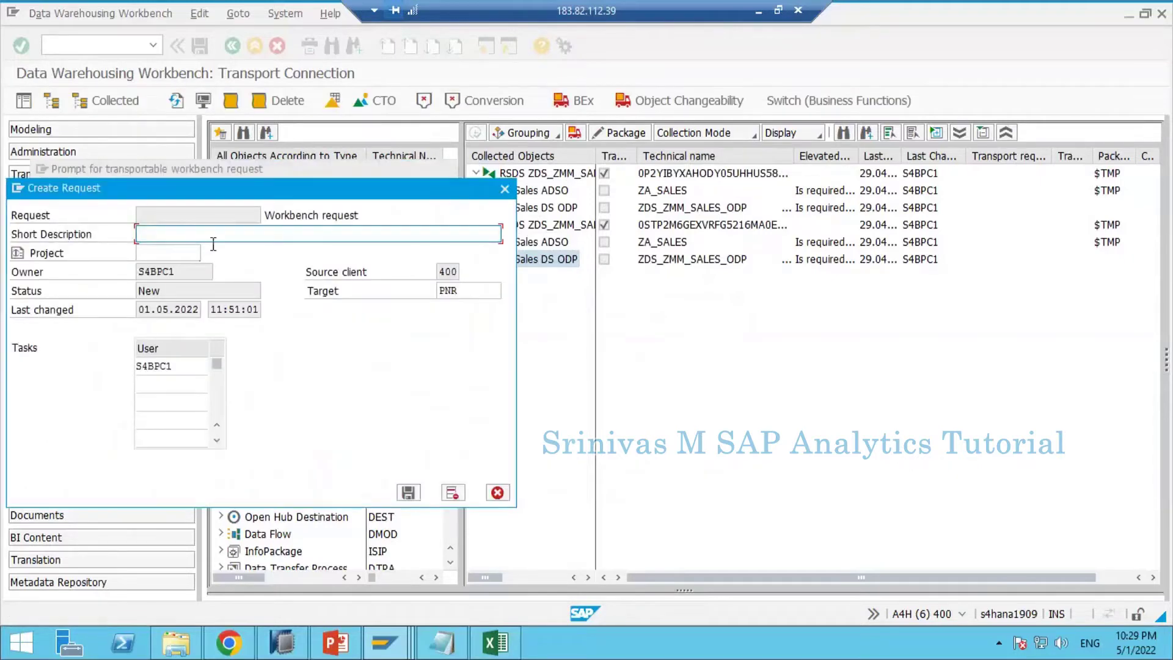
key(ctrl+v)
drag(191, 235, 245, 236)
text(R)
click(408, 493)
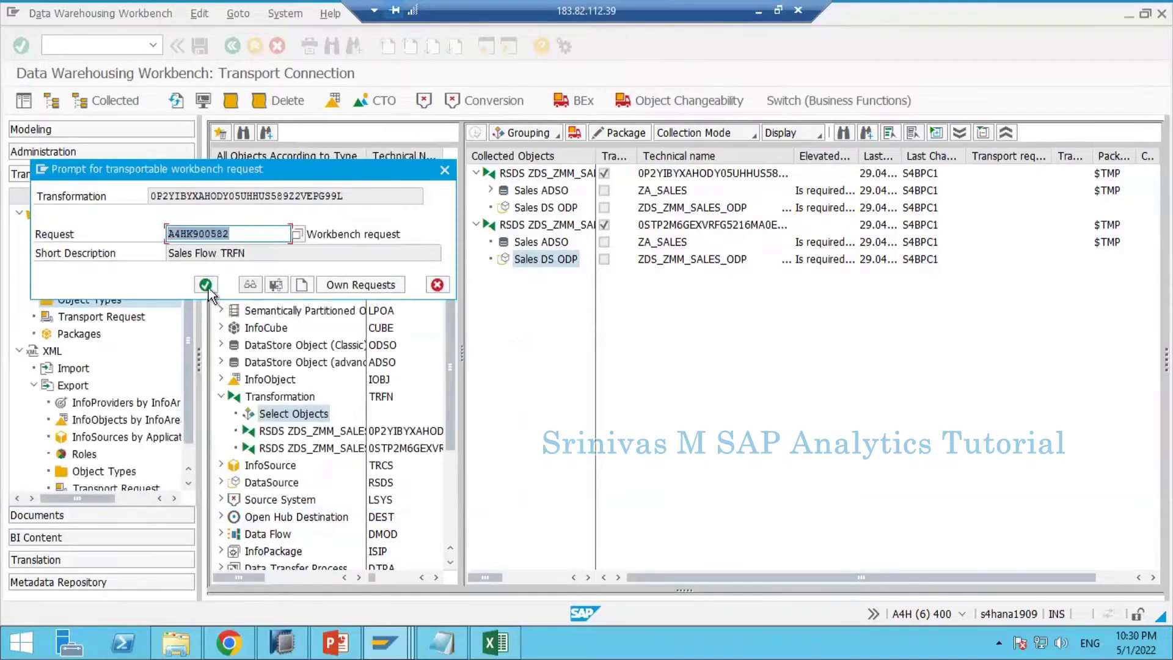
Assign the marked Sales ADSO transformations to the new request and close the message log
click(208, 287)
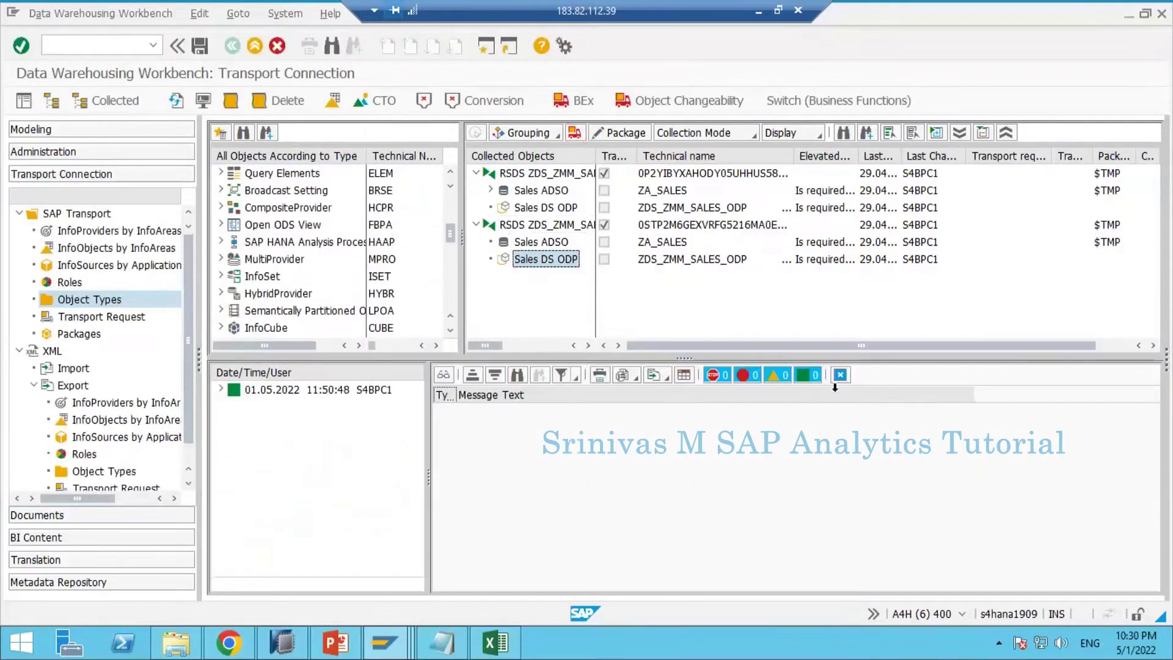
click(840, 374)
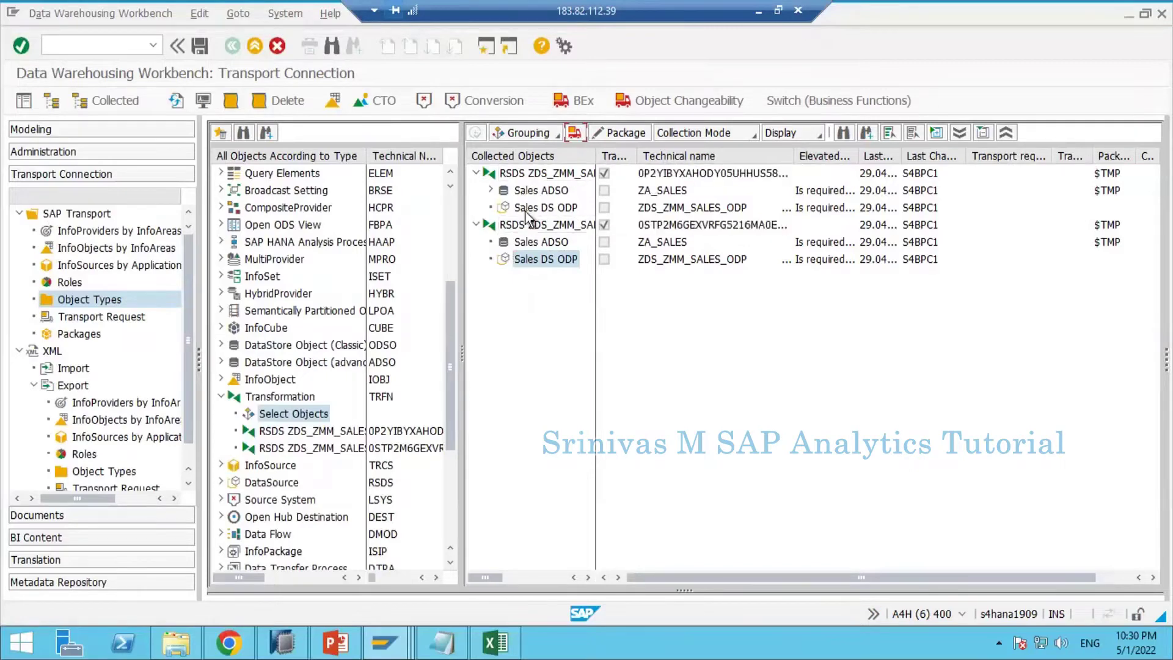
click(540, 191)
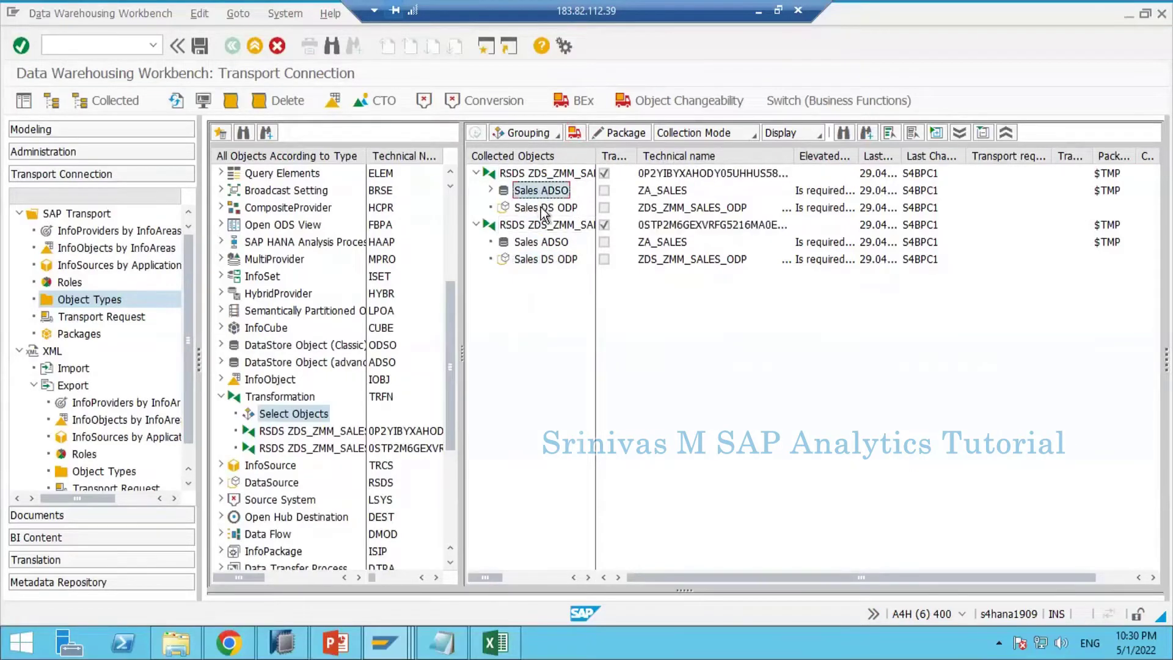
click(516, 174)
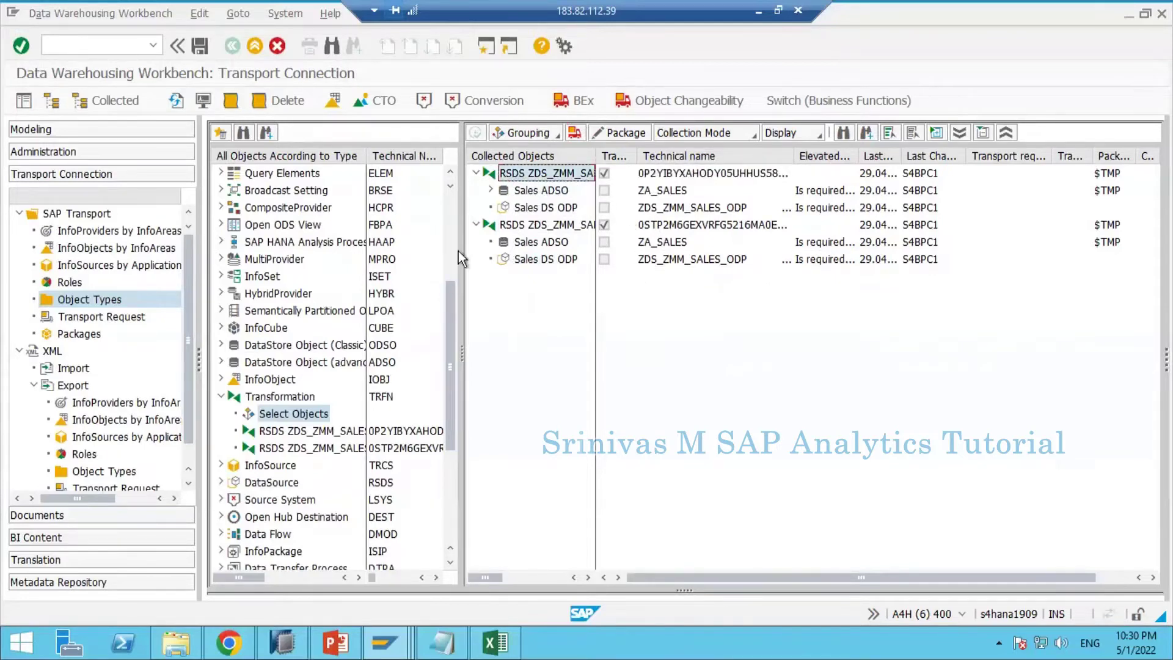
Open the transformation selection list and copy the technical name of the Delivey ADSO transformation from the Modeling window
double_click(277, 415)
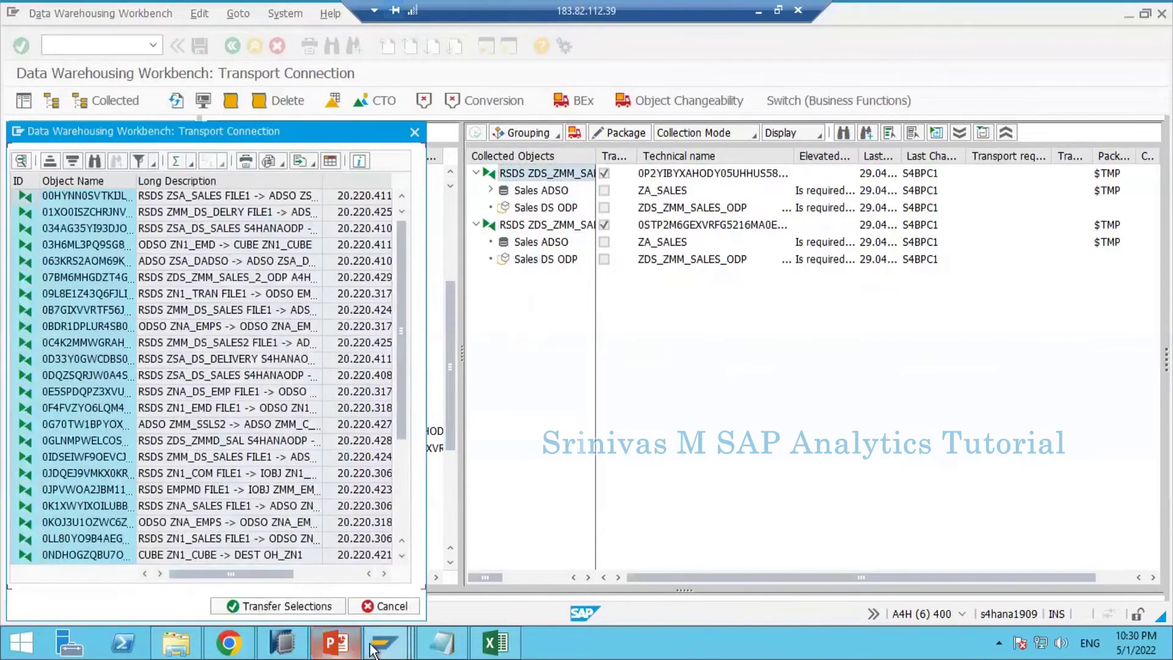
mouse_move(379, 647)
click(277, 571)
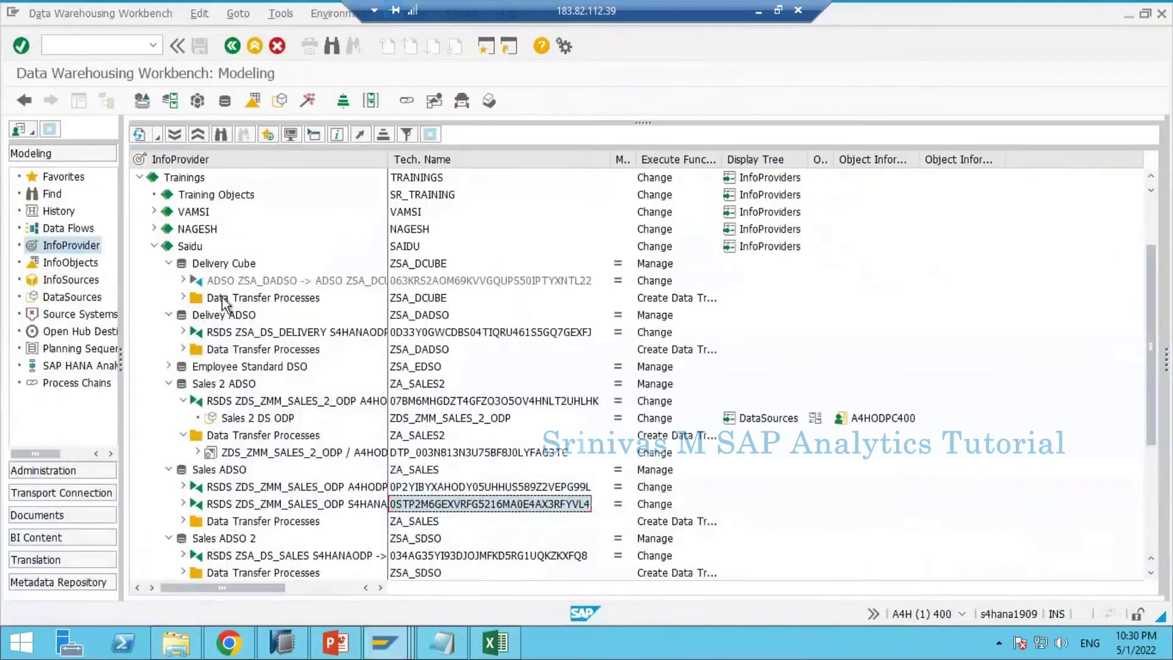
click(420, 338)
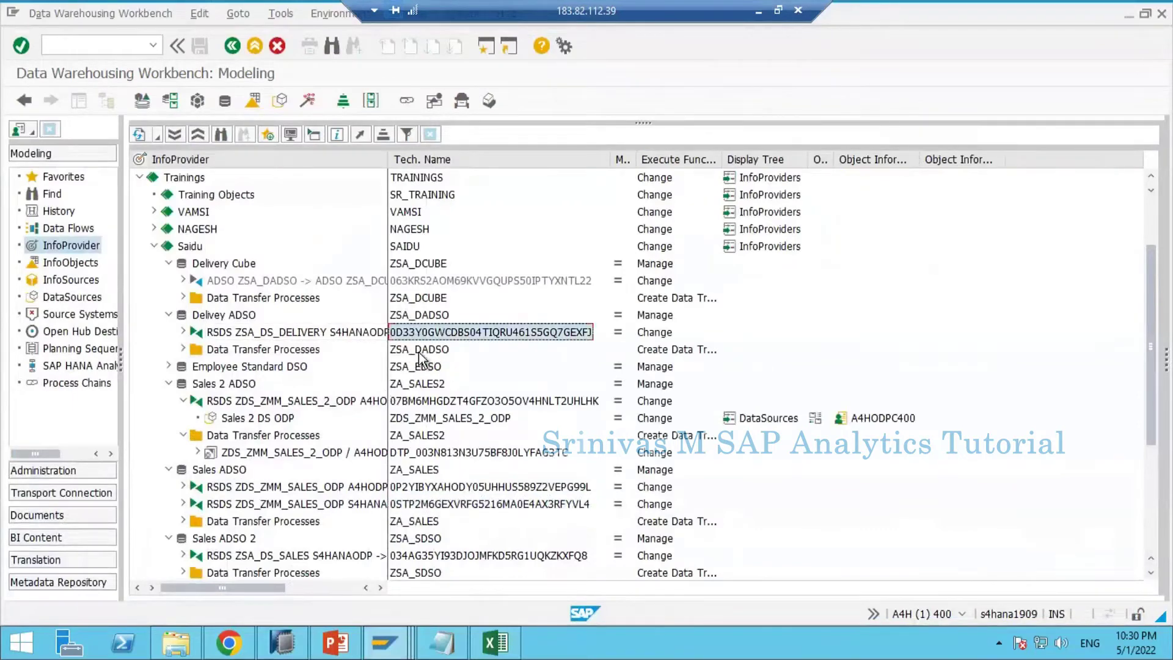
key(alt+Tab)
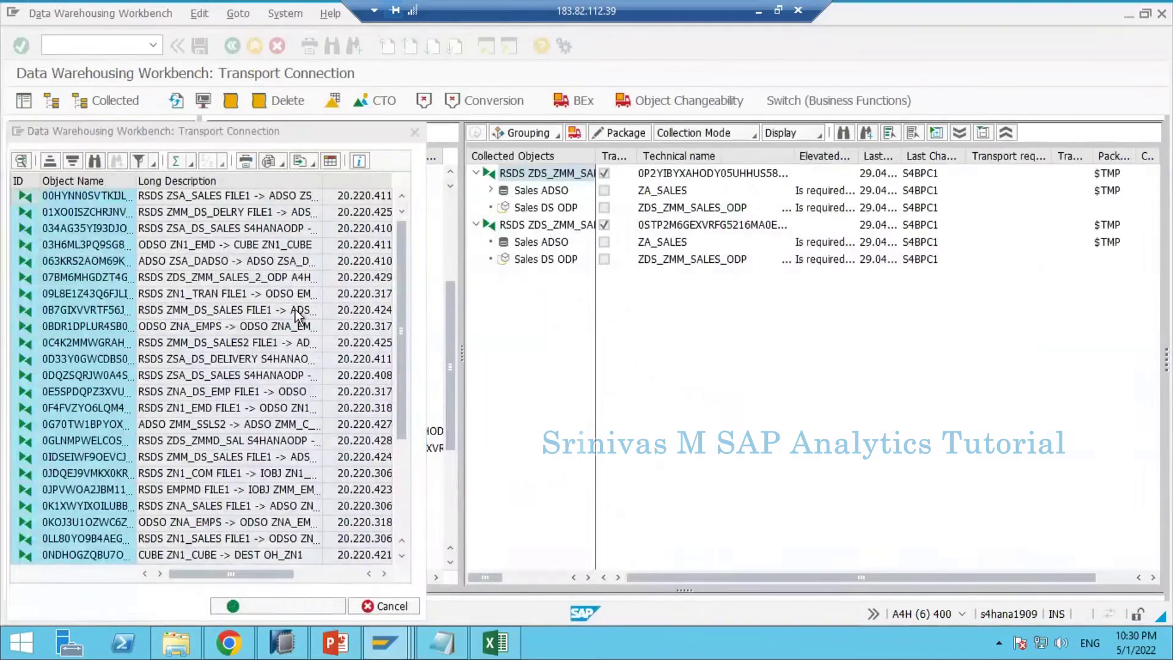
key(alt+Tab)
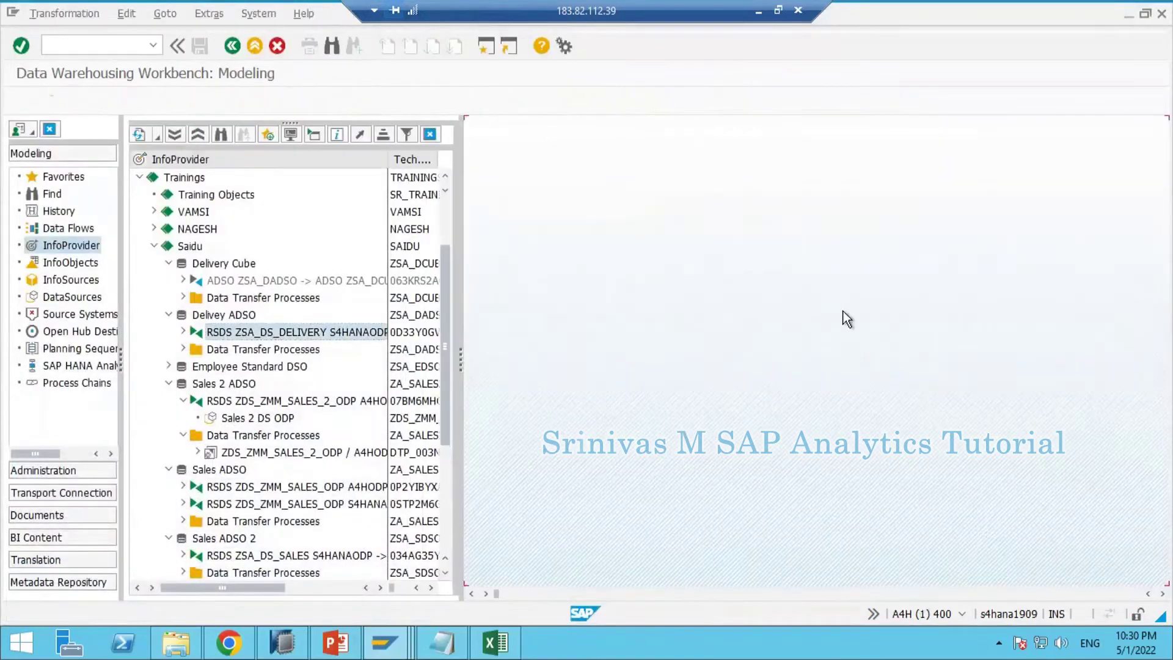
key(alt+Tab)
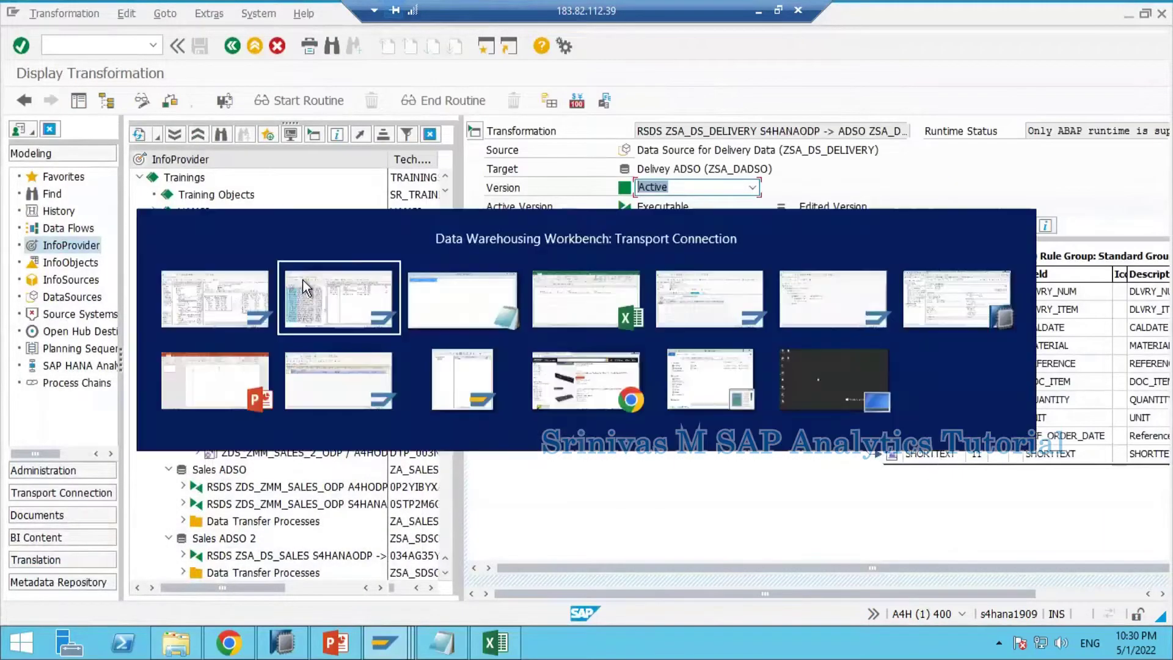
Find the copied transformation ID in the selection list and transfer that transformation into the collection
click(96, 167)
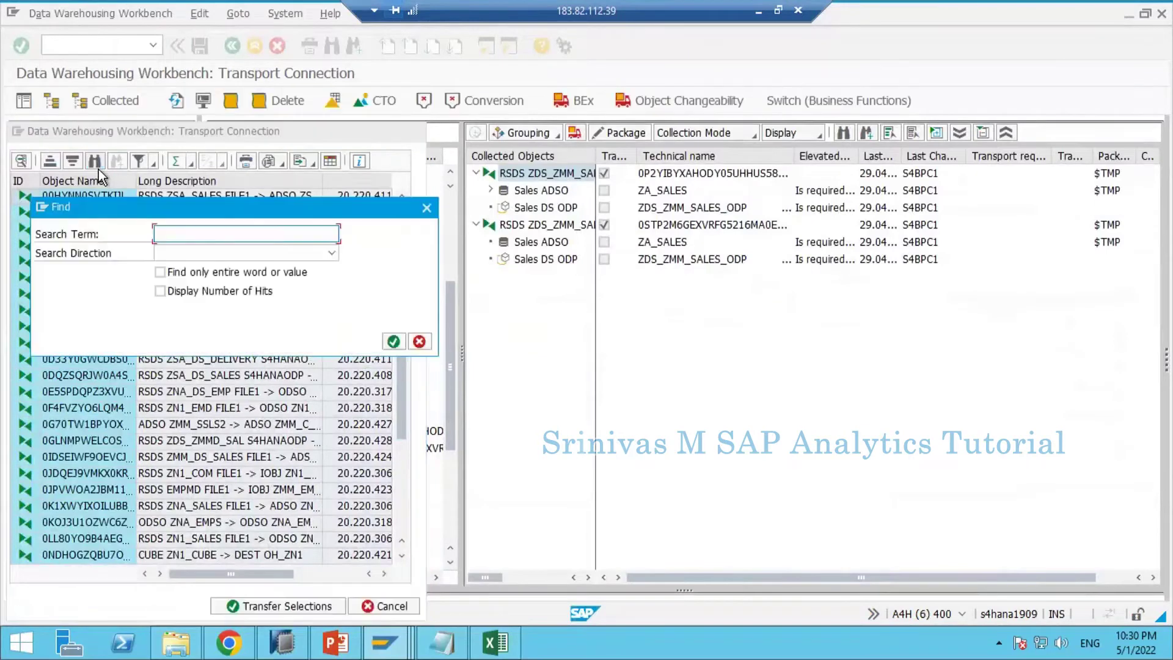
key(ctrl+v)
key(Return)
key(Escape)
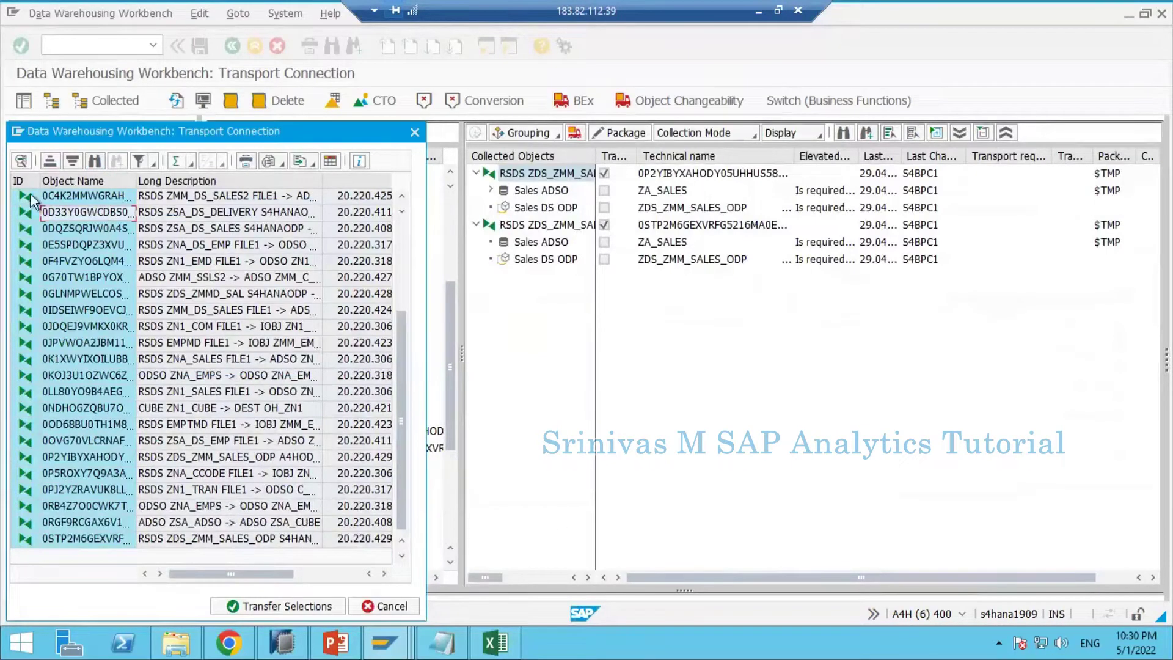
double_click(83, 213)
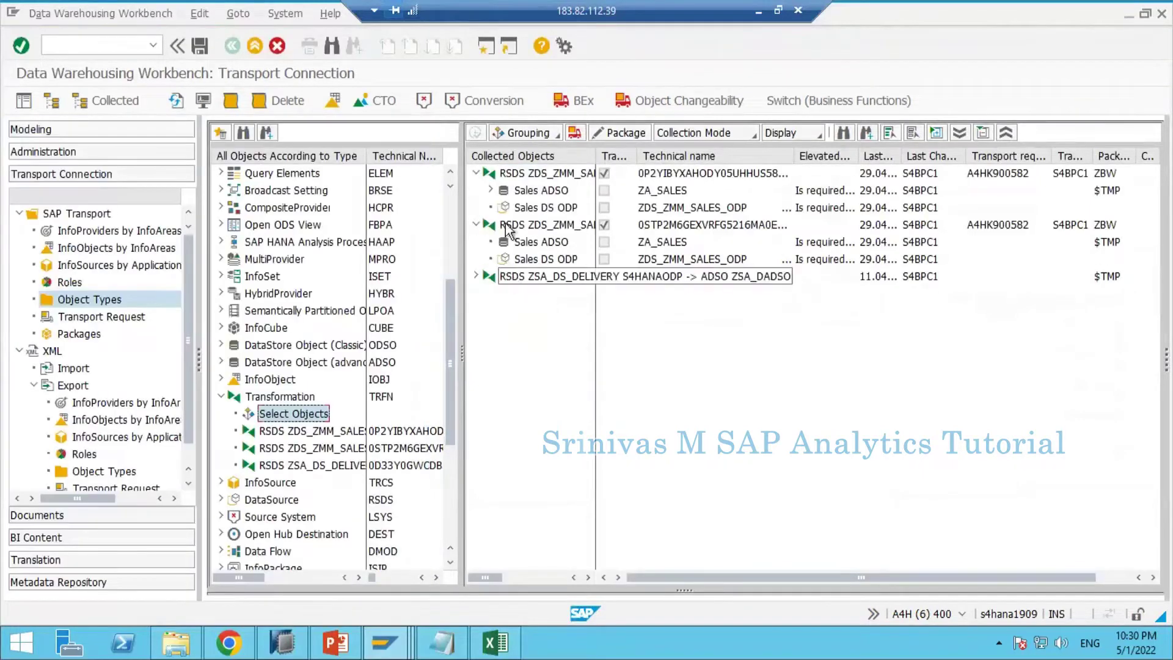
Expand the collected ZSA_DS_DELIVERY transformation, fit the object name column to its content and examine the routines it contains
click(477, 276)
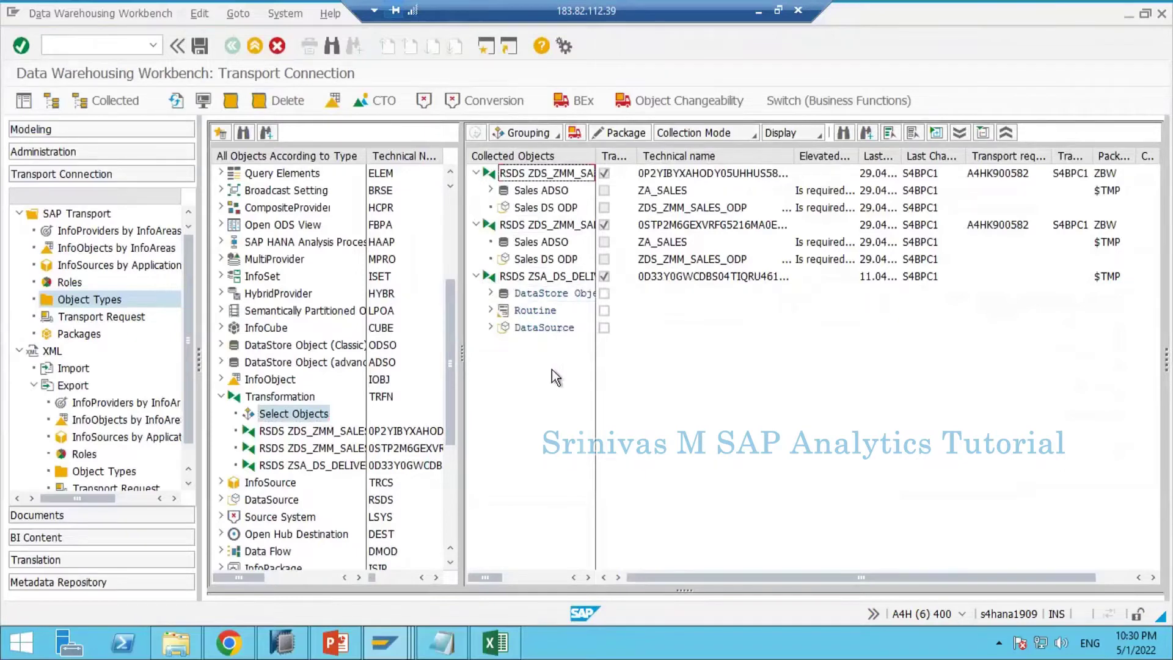
double_click(596, 160)
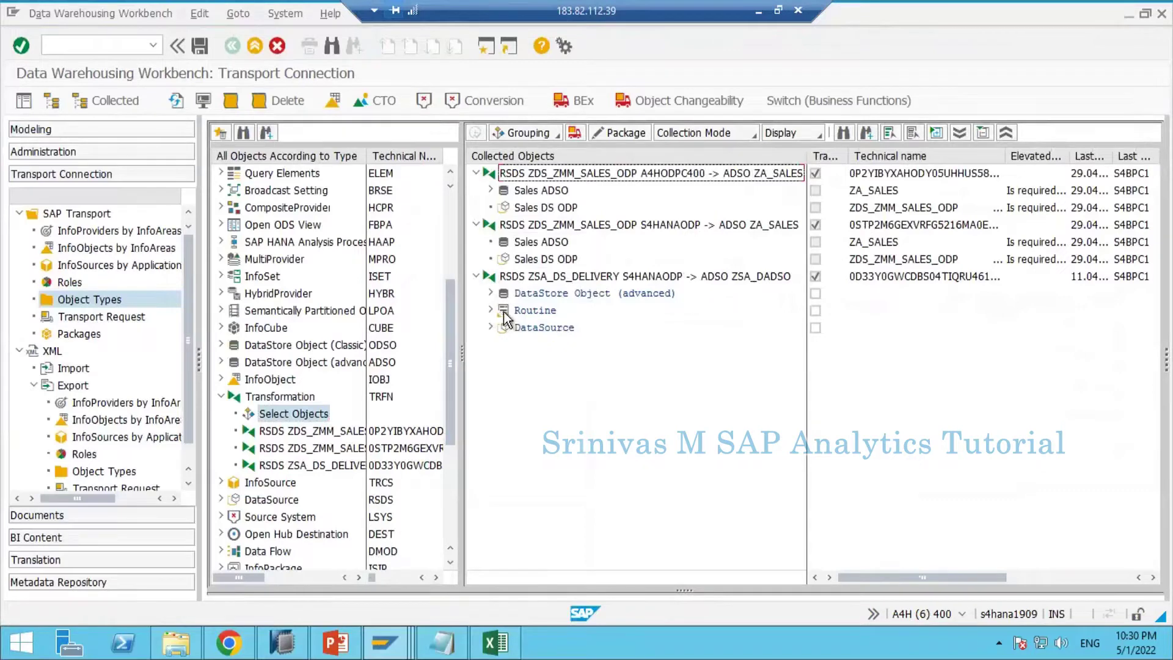
click(499, 313)
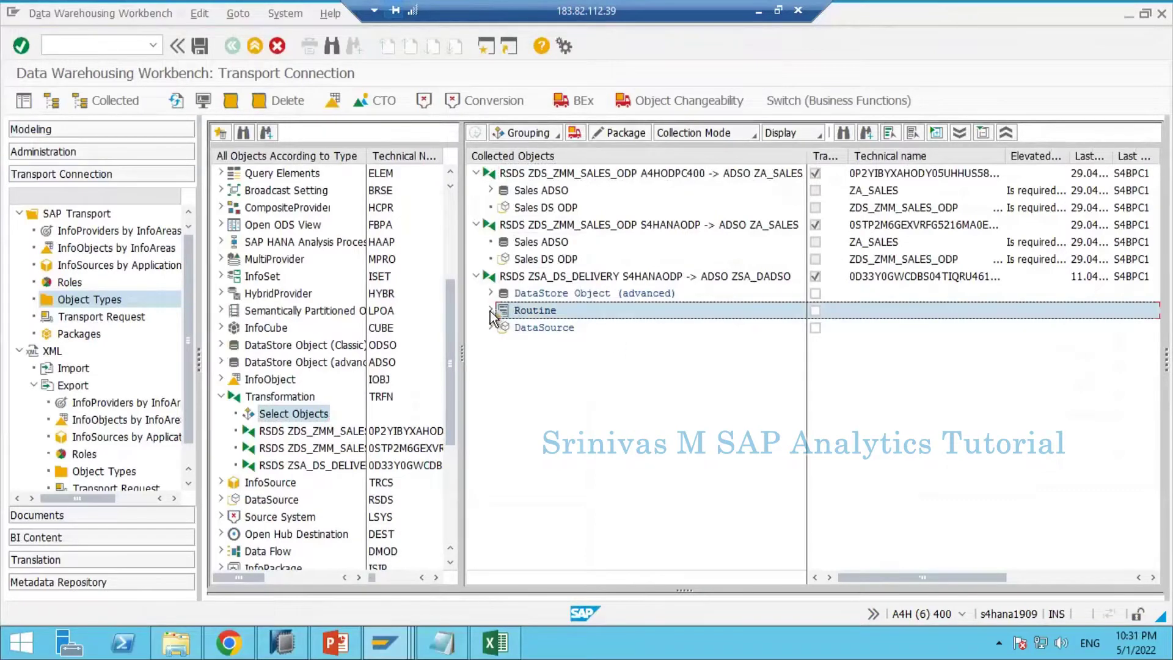
click(490, 311)
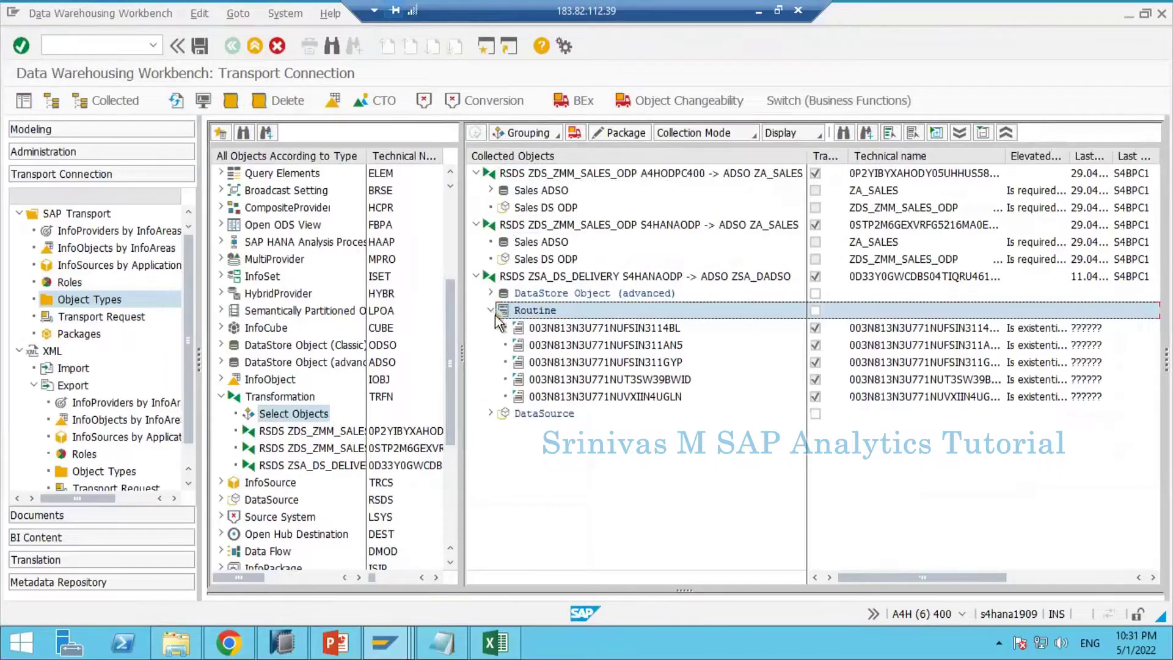
click(491, 310)
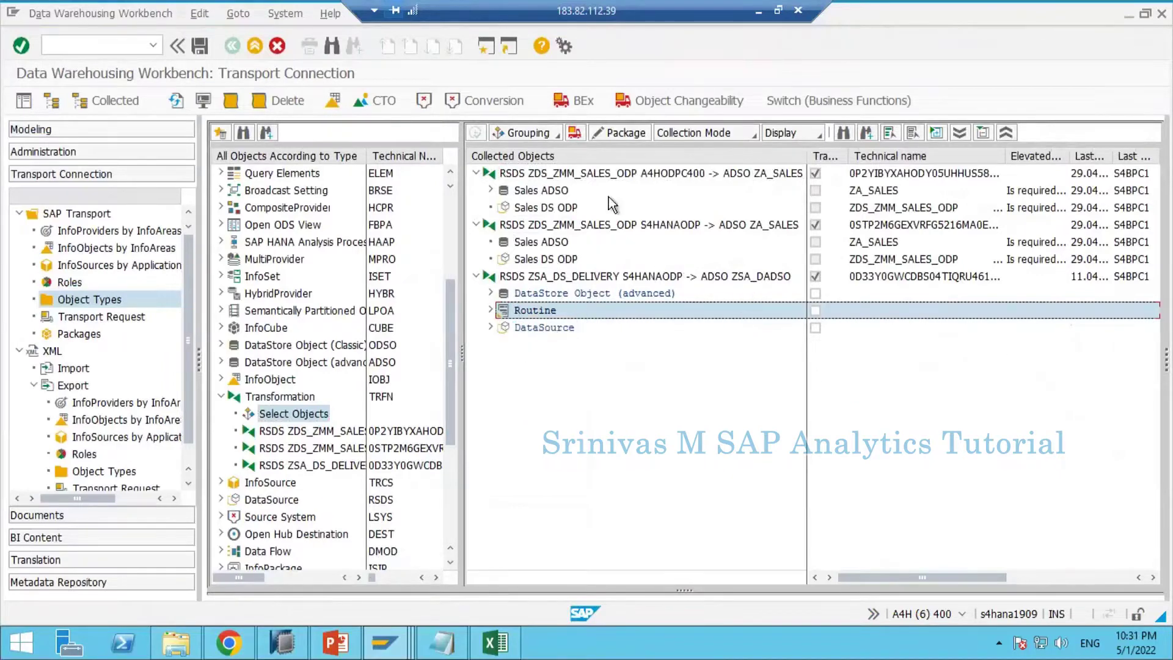
Refresh the transport view and enlarge the area of the collected objects
right_click(536, 179)
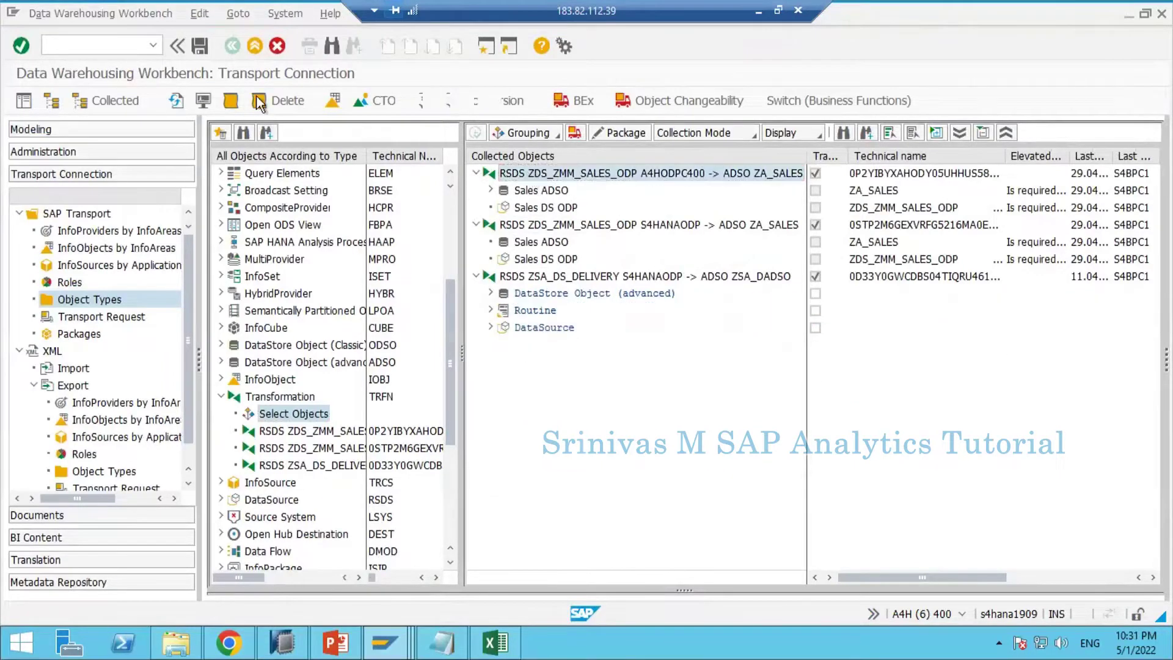
click(176, 100)
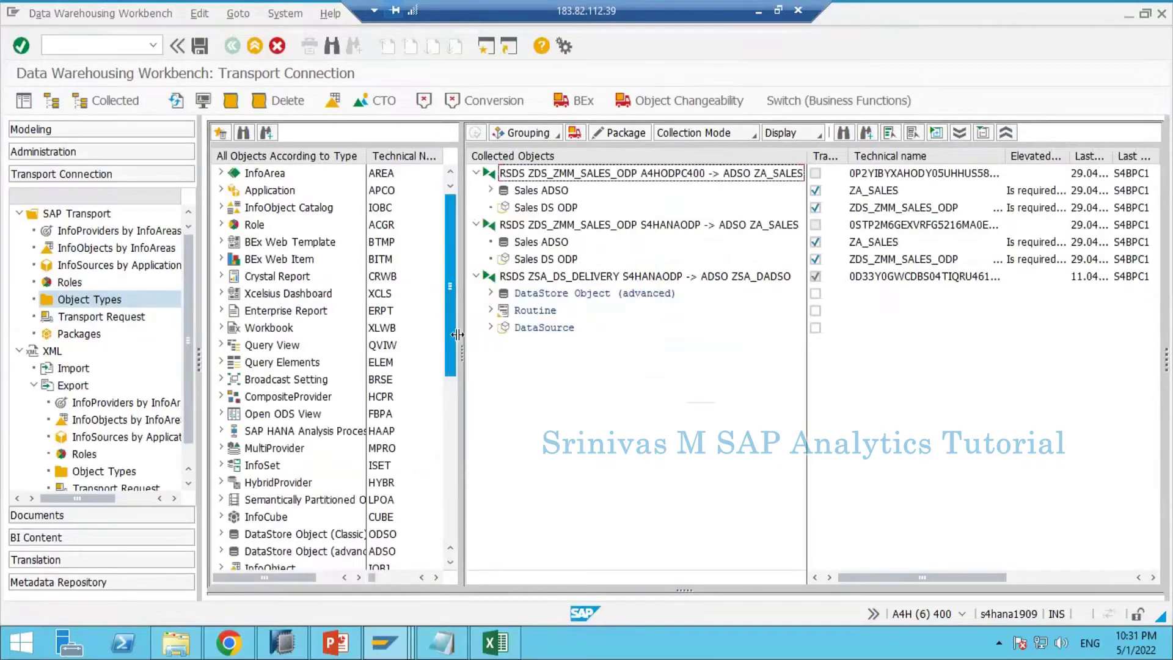
drag(462, 331, 377, 331)
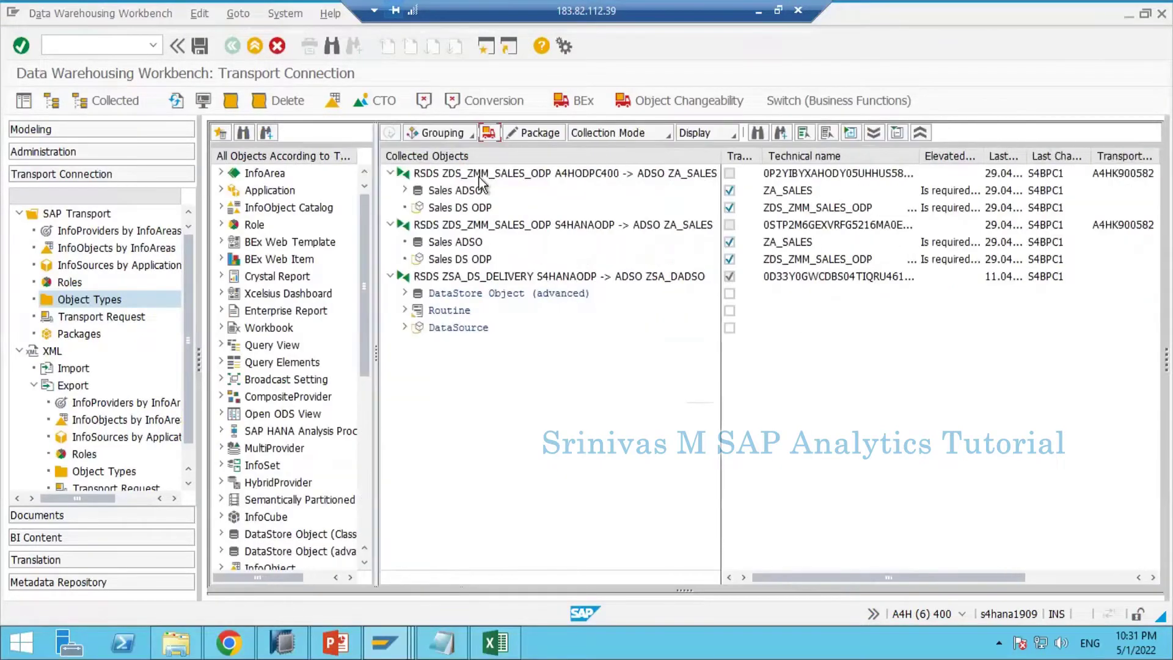
Exclude everything below both ZDS_ZMM_SALES_ODP transformations from the transport and collapse the two transformations
right_click(463, 174)
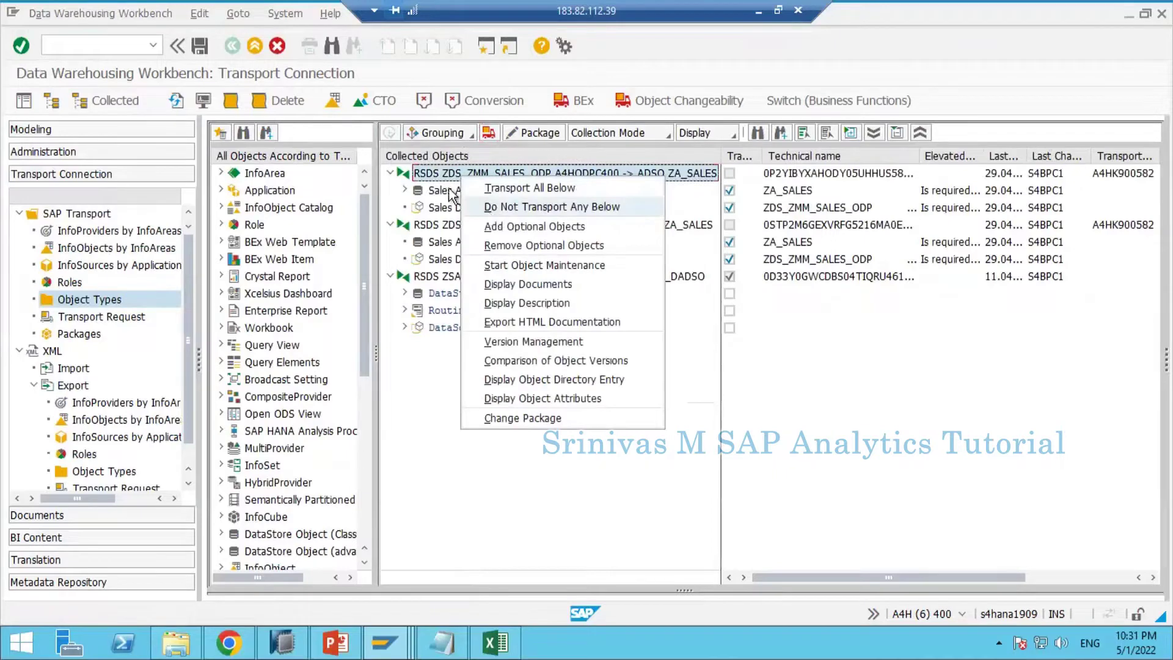
click(492, 205)
right_click(444, 226)
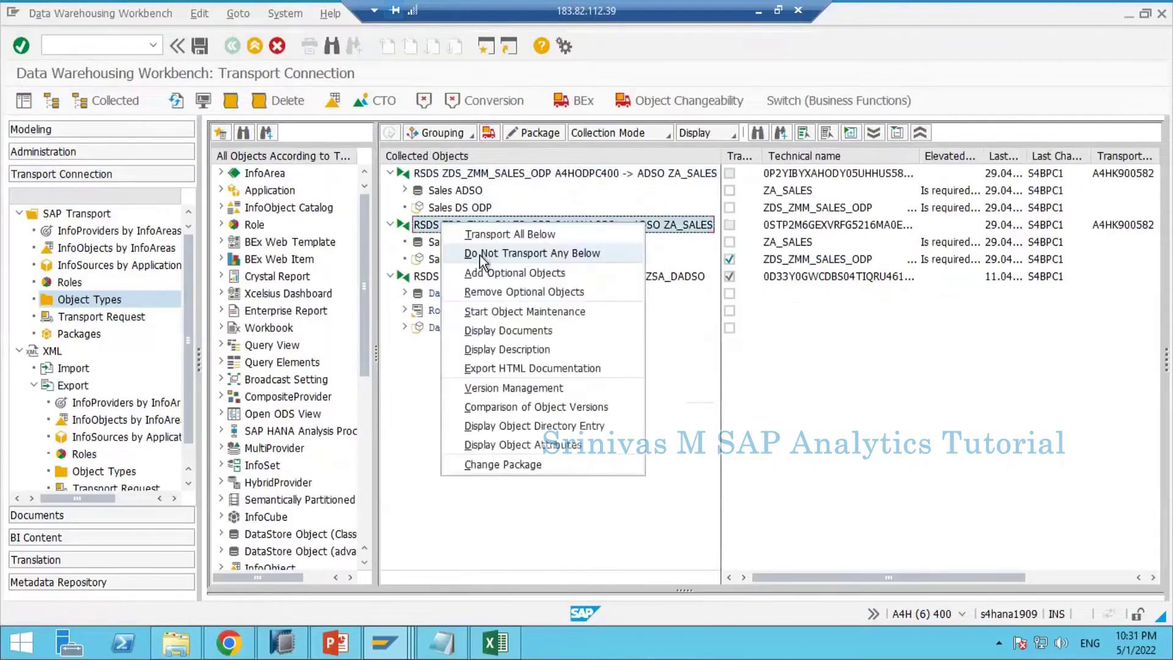
click(483, 252)
click(390, 173)
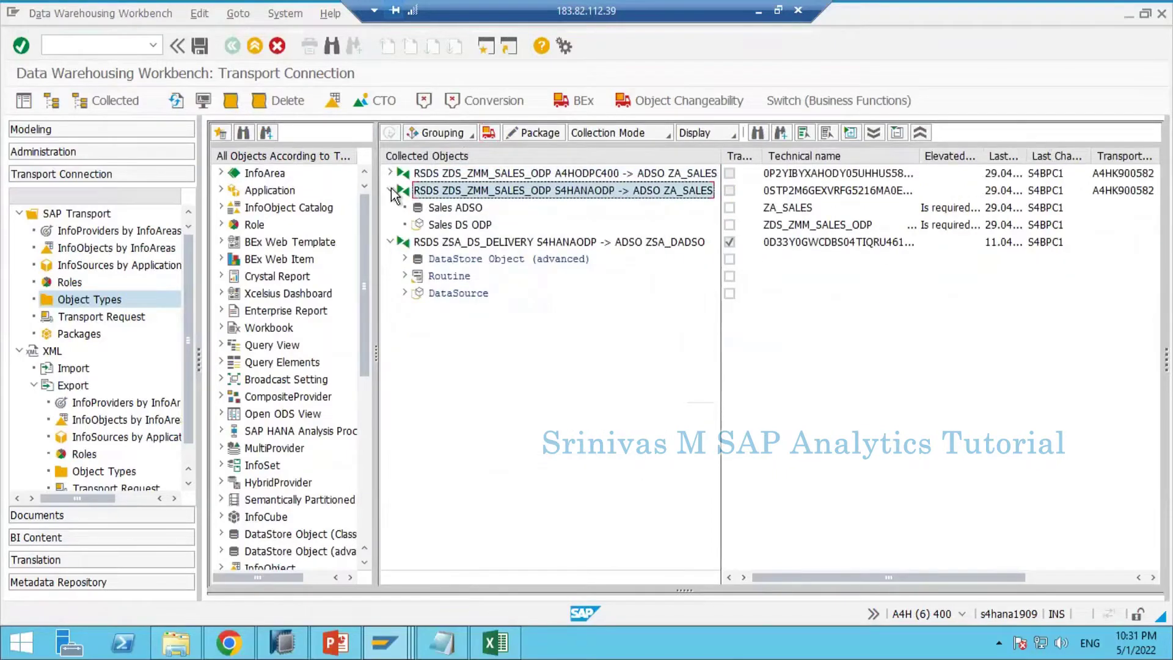
click(389, 190)
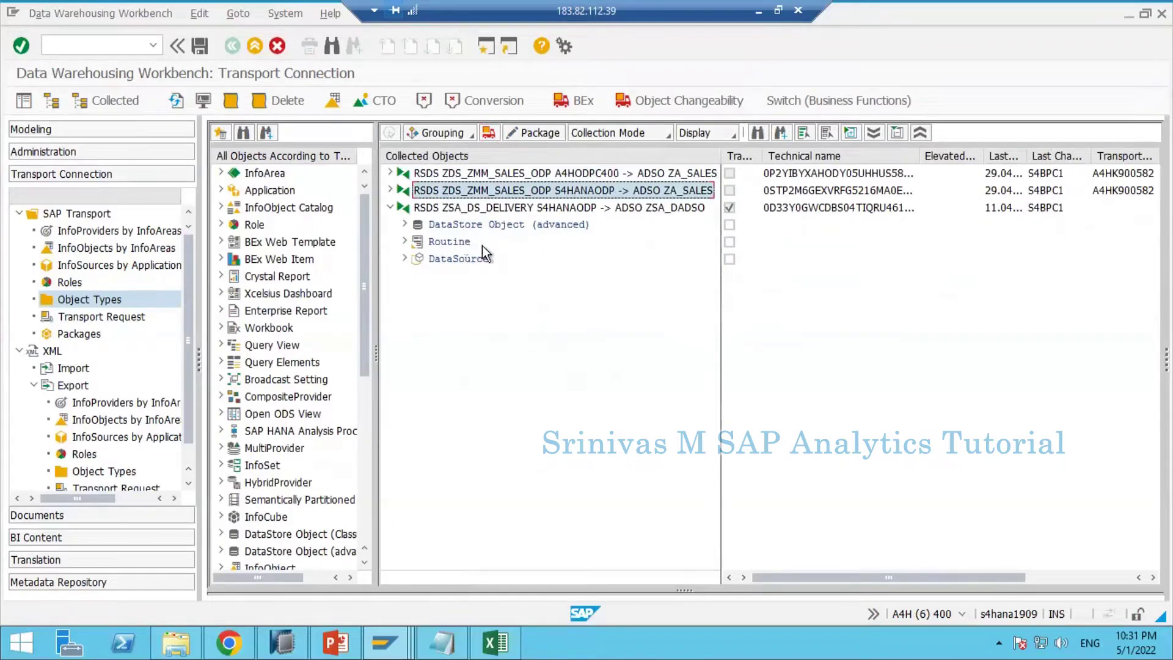
Narrow the object name column and mark all routines under the ZSA_DS_DELIVERY transformation for transport
drag(717, 160, 631, 159)
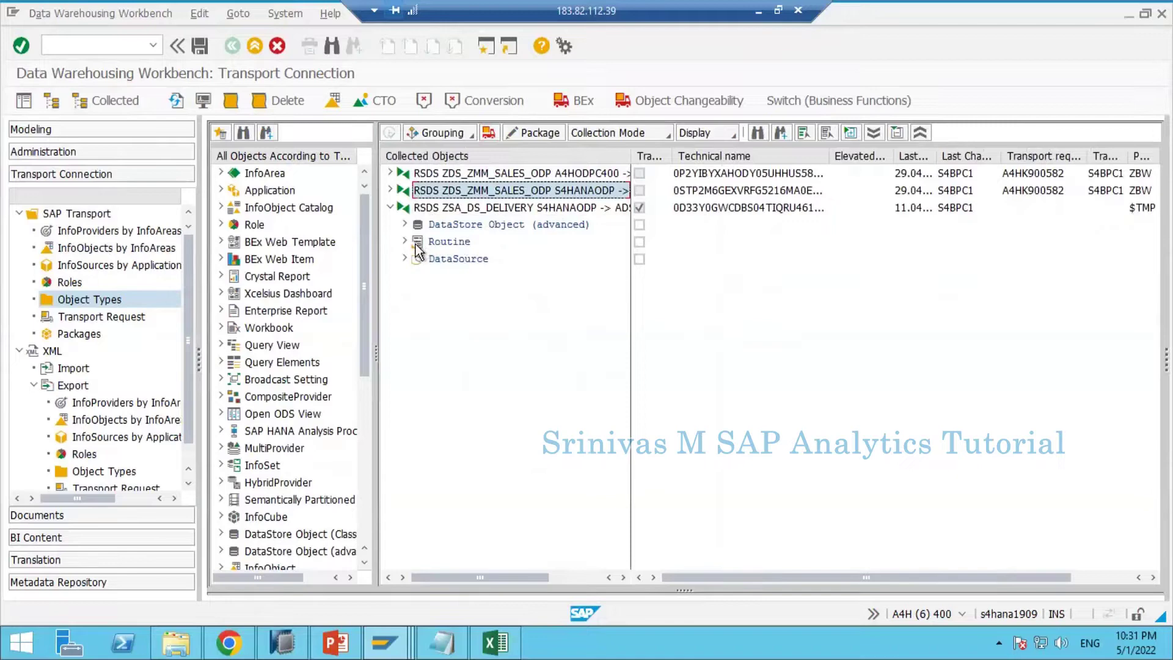
click(449, 242)
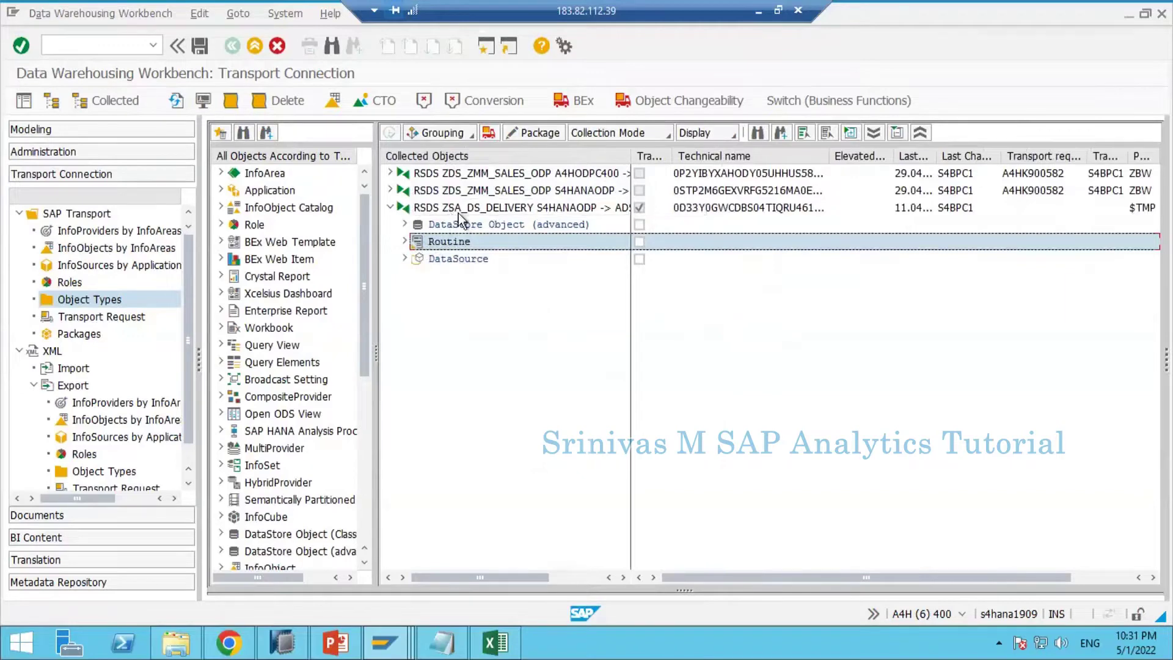
right_click(431, 242)
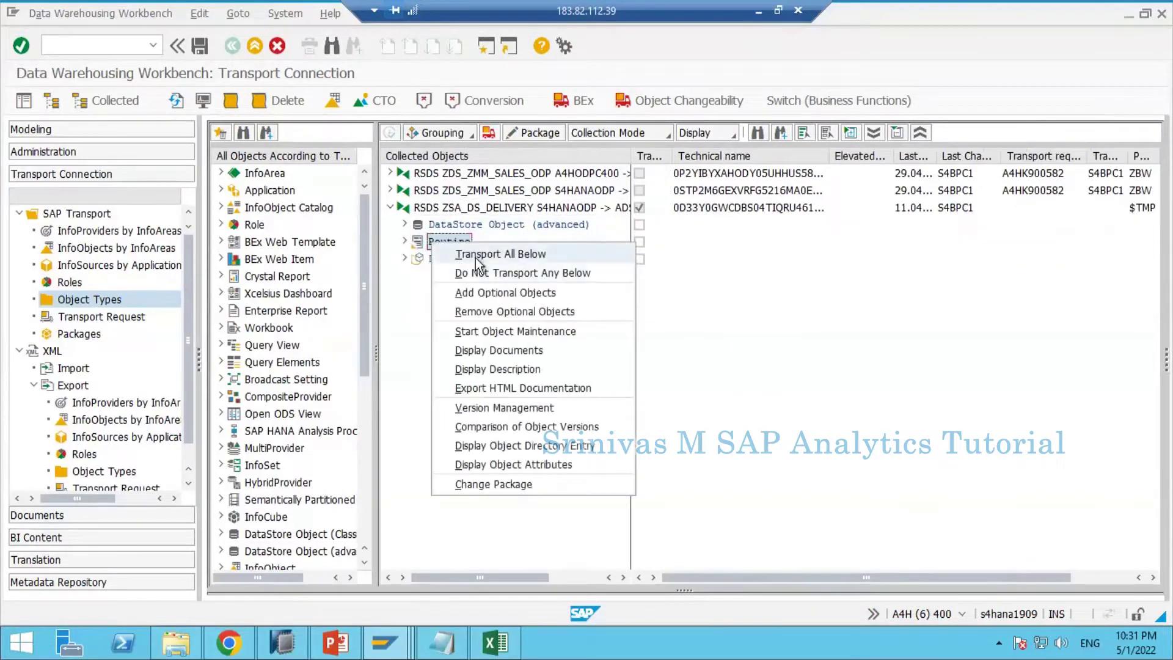
click(475, 255)
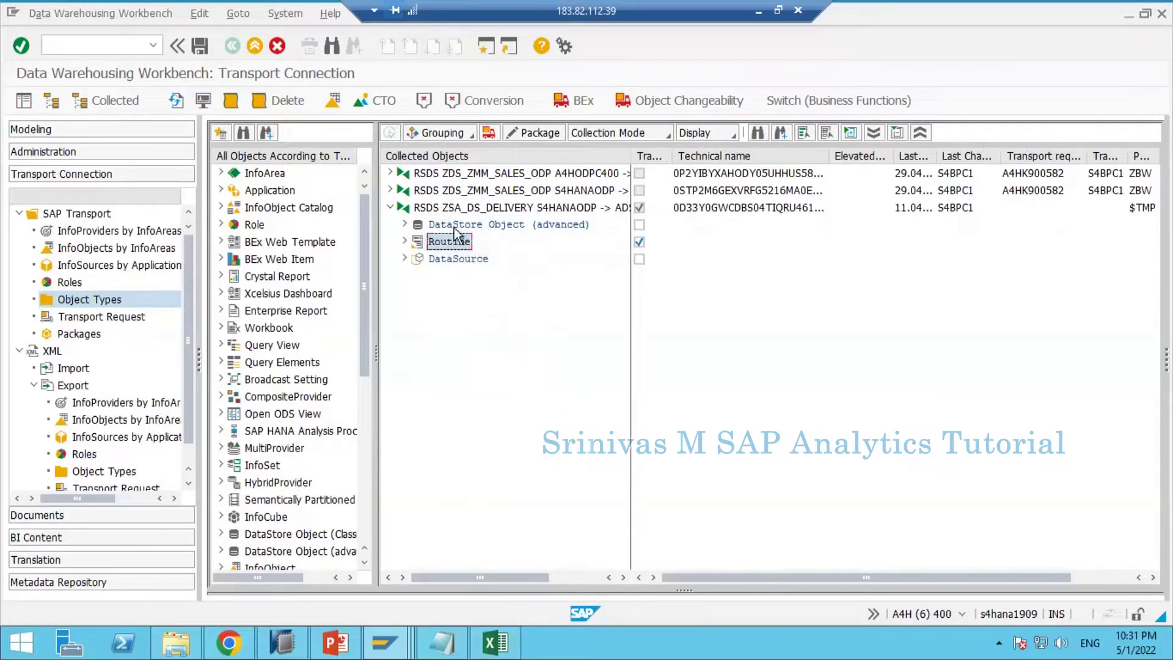
Exclude everything below the DataStore Object (advanced) and DataSource groups of the ZSA_DS_DELIVERY transformation from the transport
right_click(456, 226)
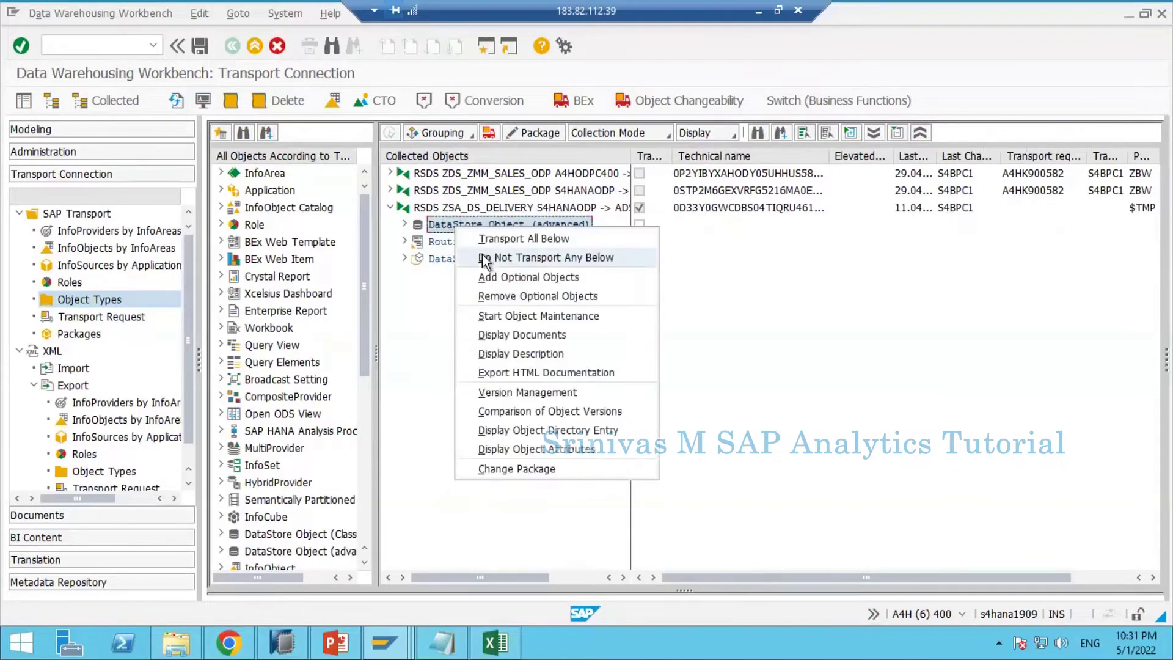
click(483, 257)
right_click(463, 260)
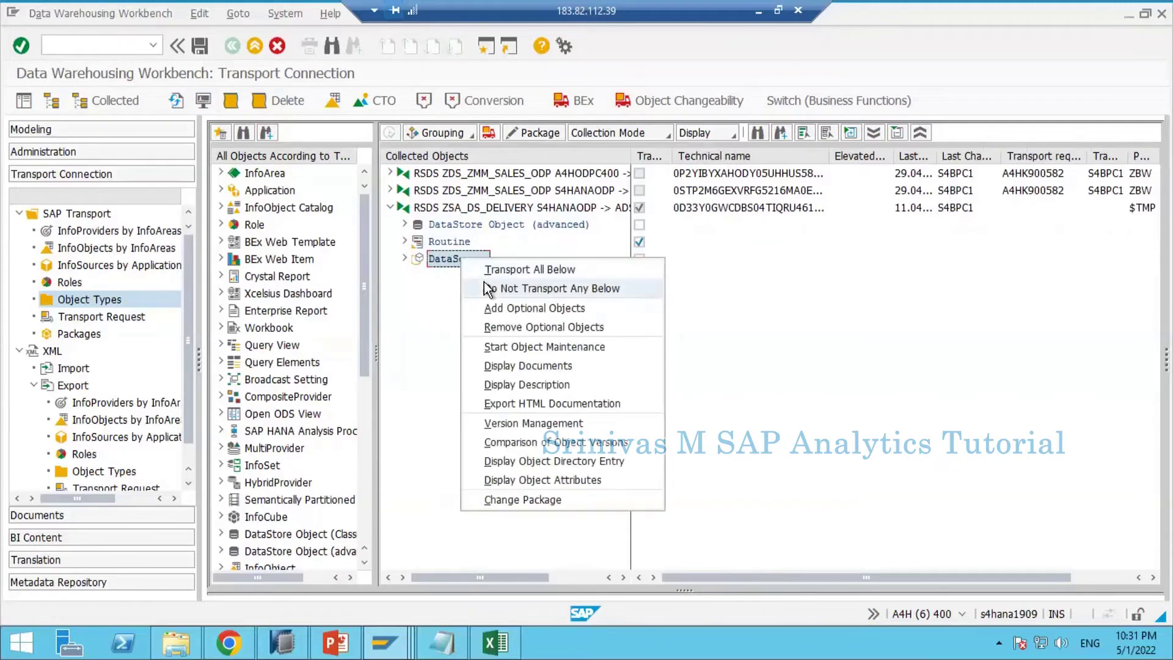
click(489, 289)
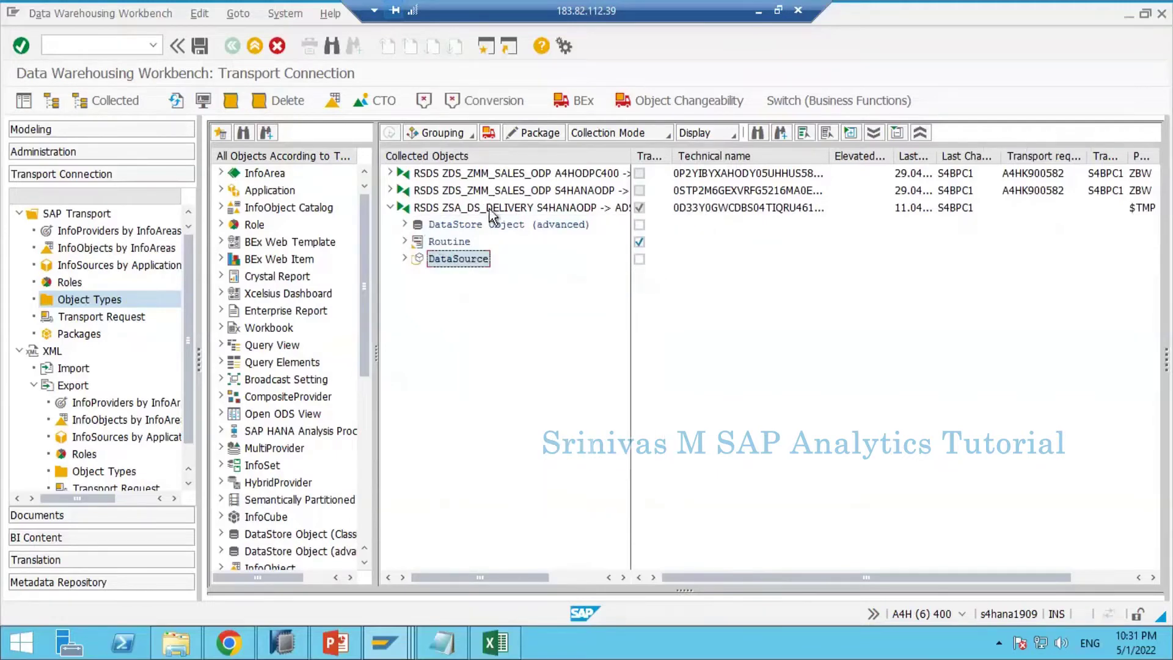
Review the objects below the S4HANAODP sales transformation and the routines listed under the ZSA_DS_DELIVERY transformation
click(429, 244)
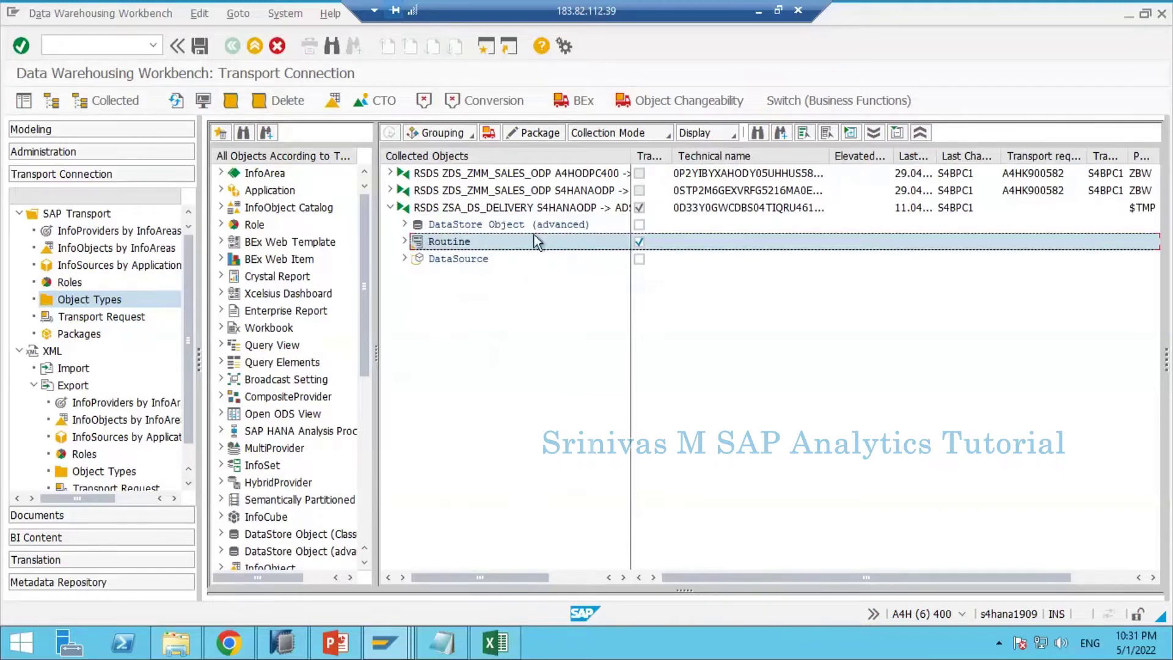
click(405, 242)
click(405, 242)
click(390, 190)
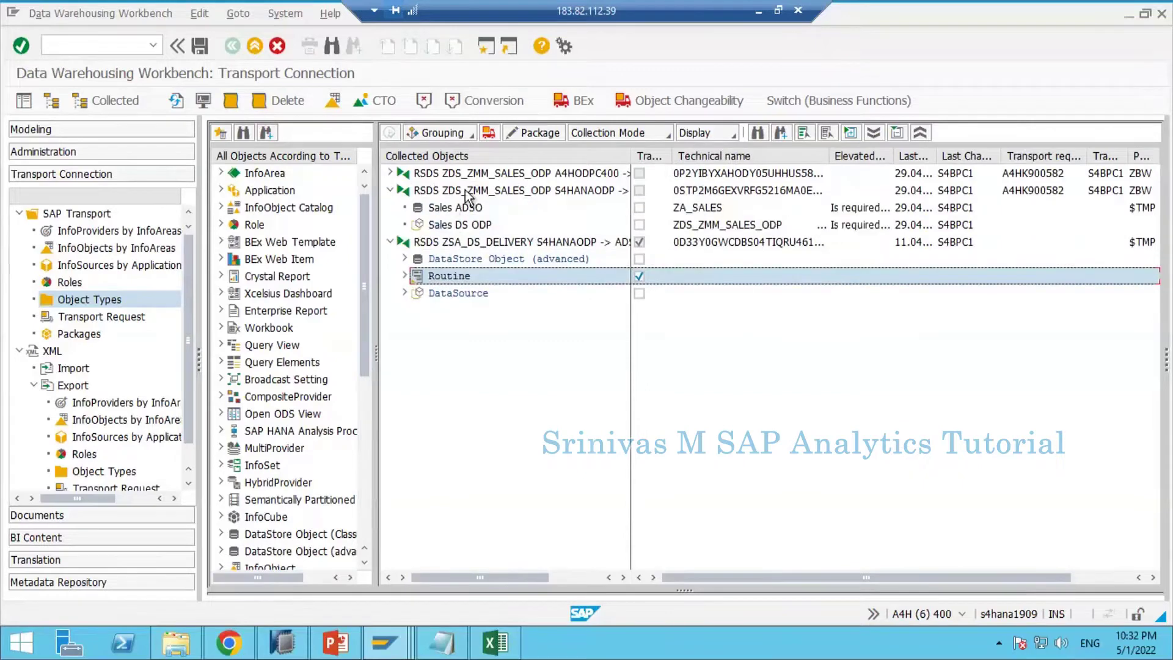
click(470, 194)
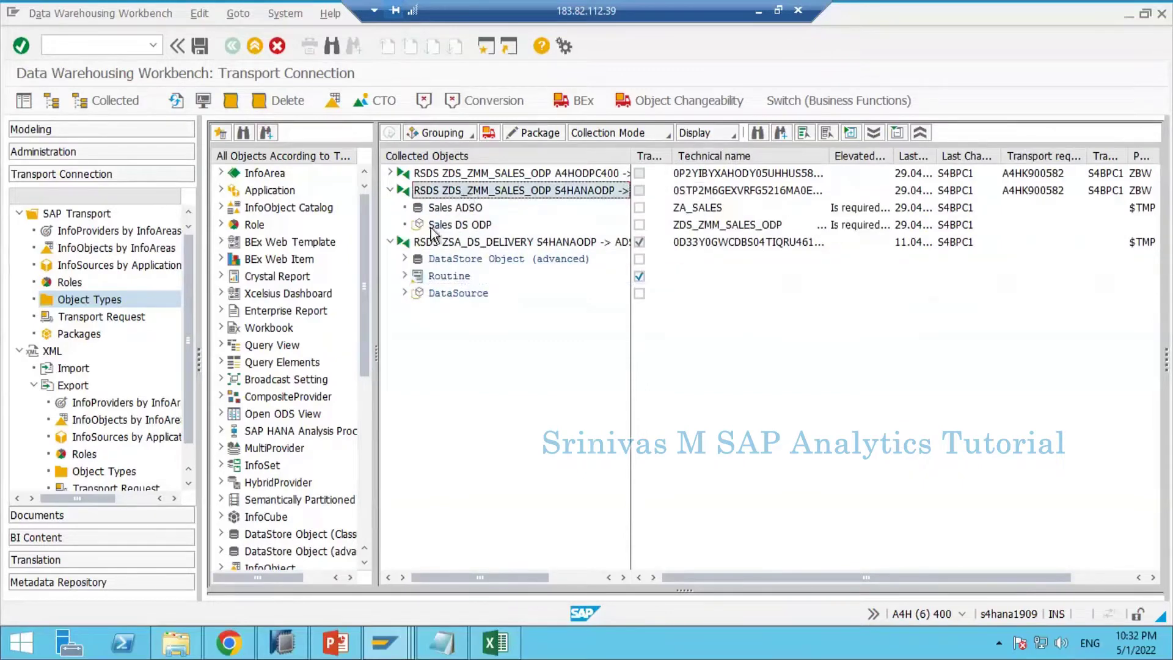
right_click(455, 207)
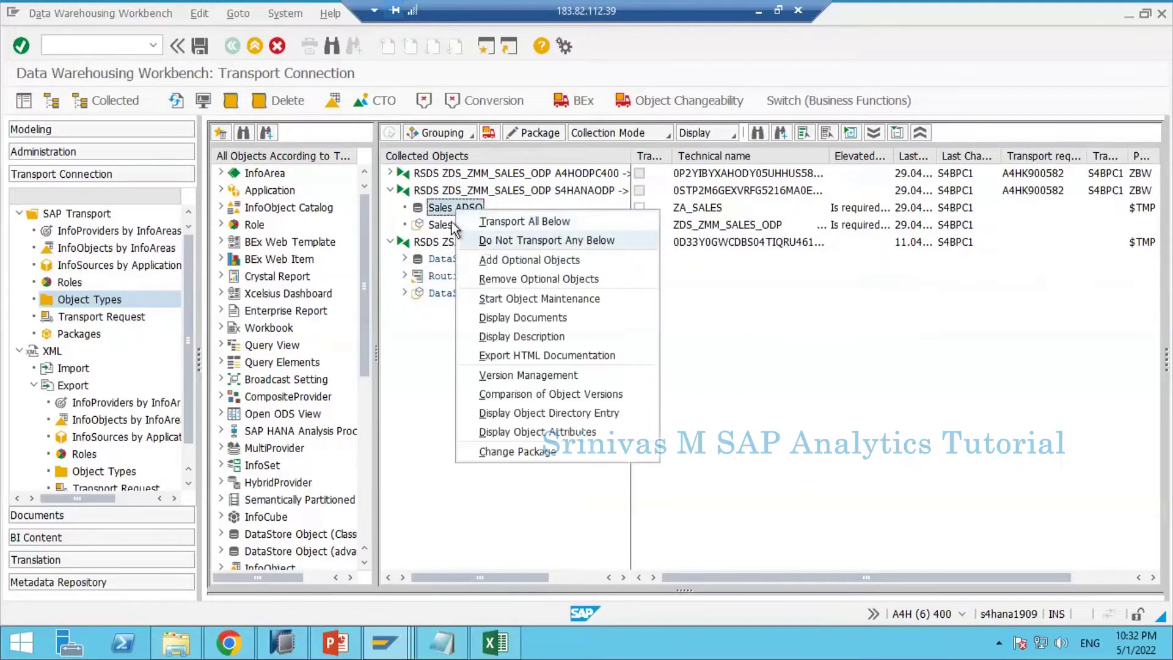
click(390, 191)
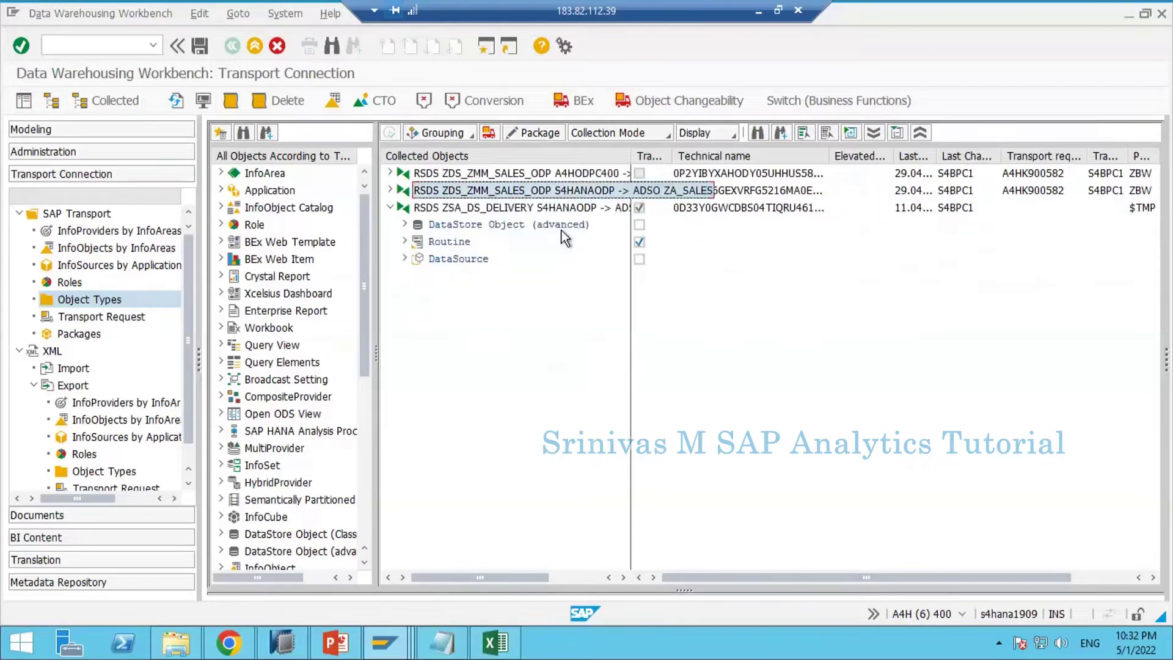
click(442, 243)
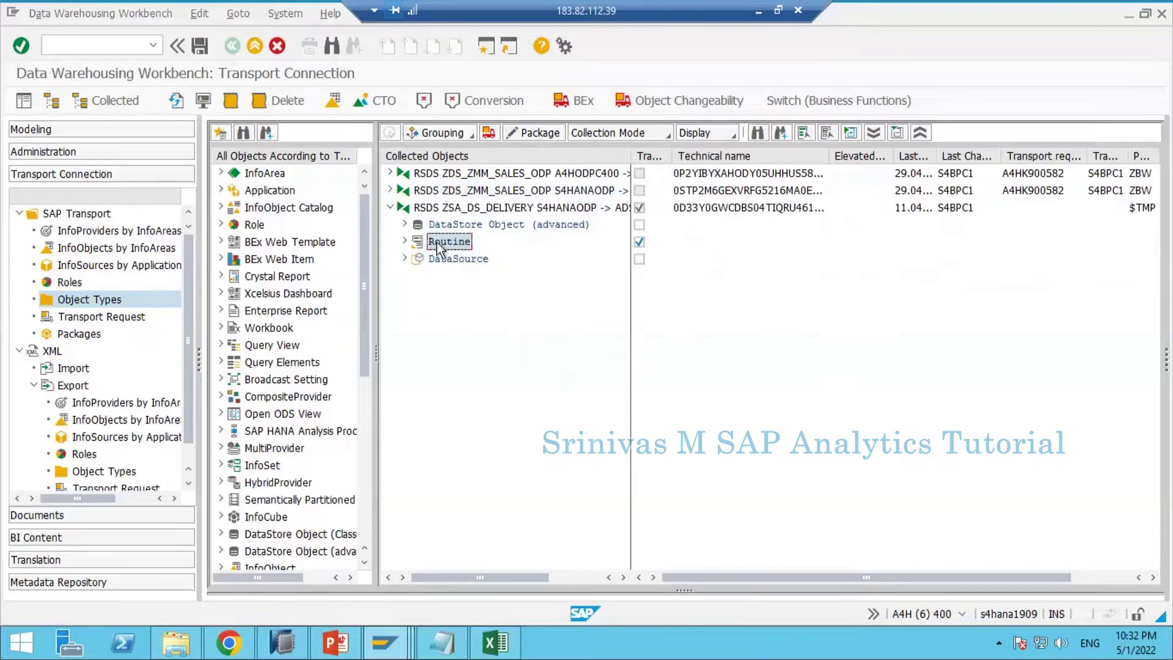
click(405, 242)
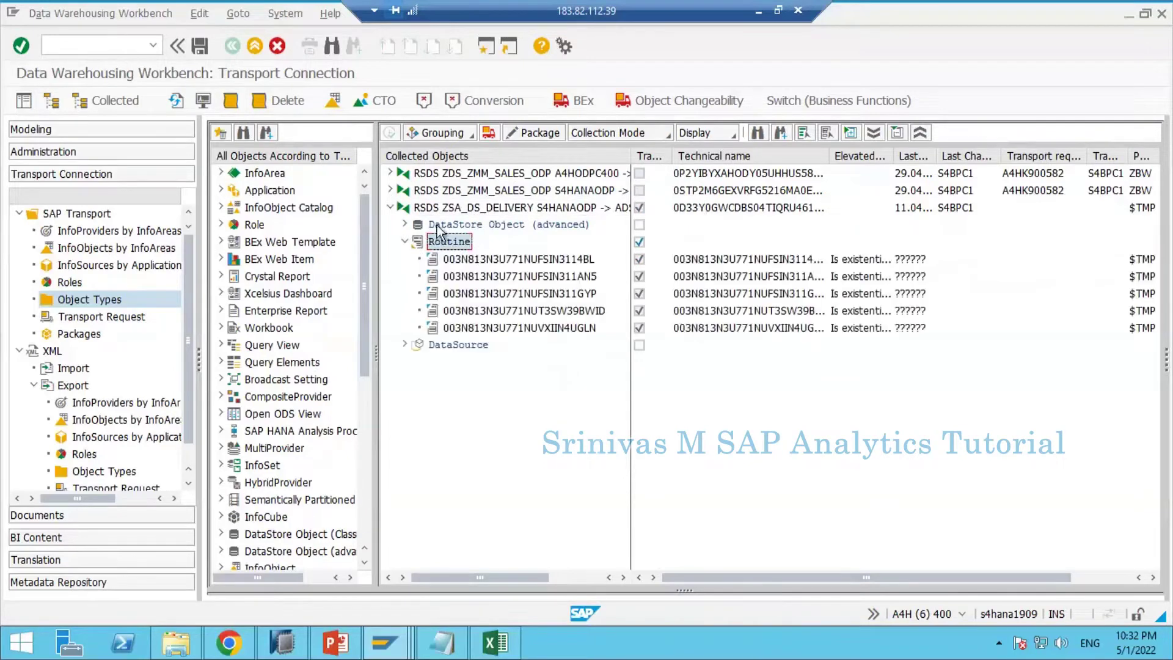
Transport the ZSA_DS_DELIVERY transformation and its routines, replacing package $TMP and recording them in workbench request A4HK900582
click(487, 133)
click(269, 163)
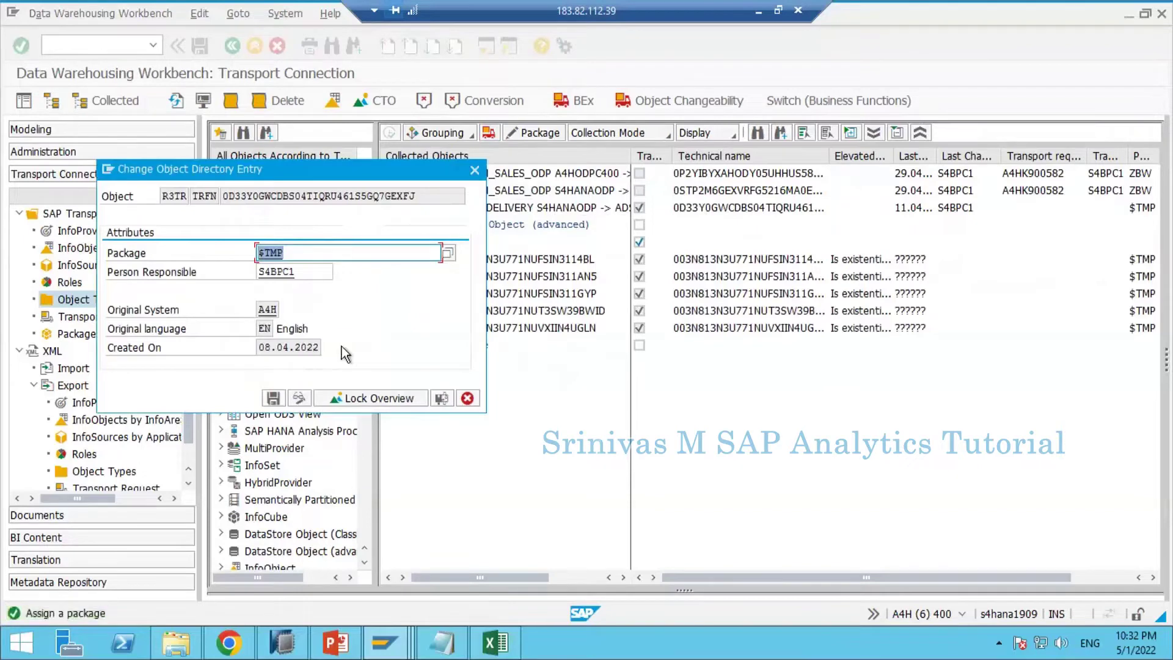
key(BackSpace)
click(285, 273)
click(274, 398)
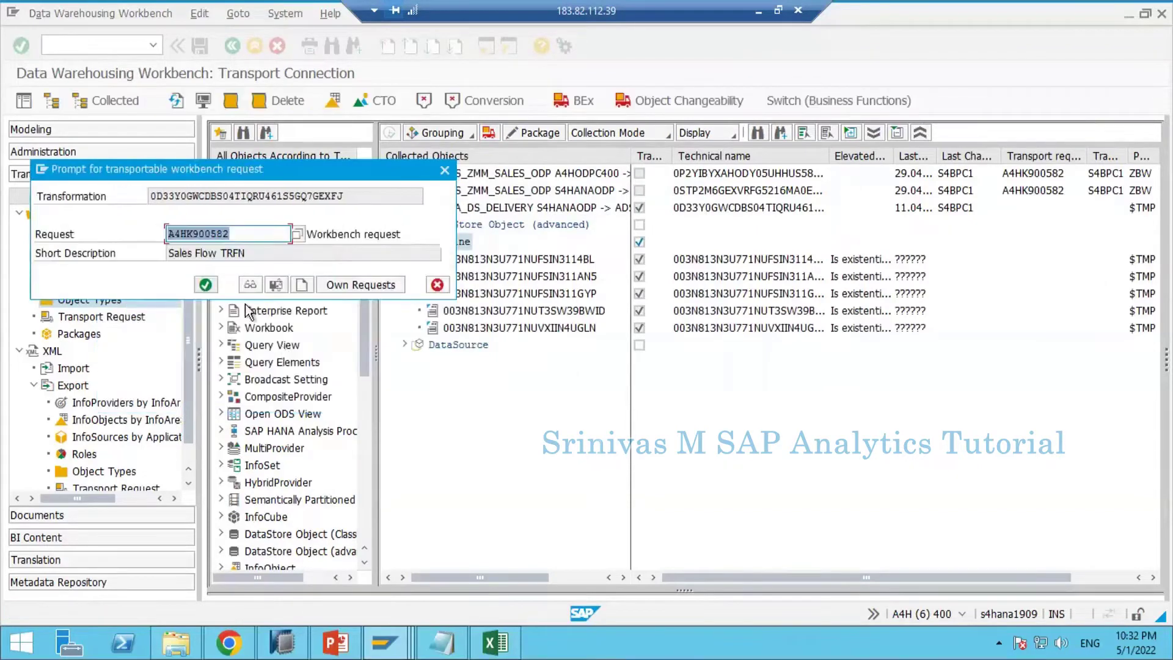
click(205, 285)
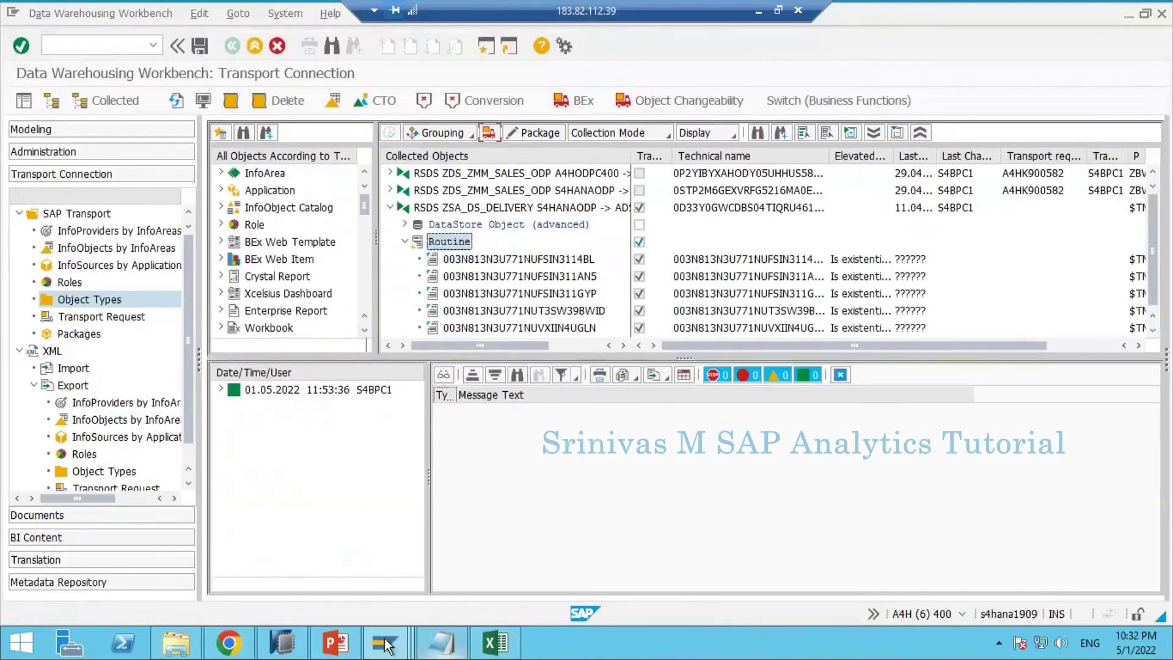
Switch to the Transport Organizer, refresh the requests and examine the transformations and routines recorded in request A4HK900582
click(387, 644)
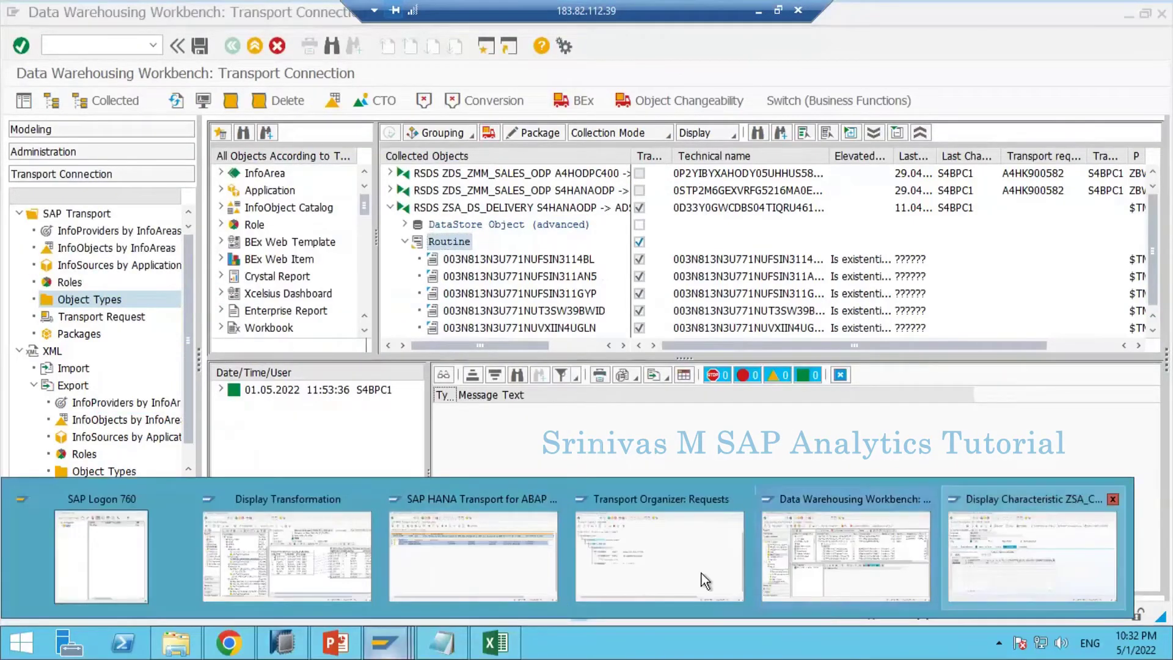
click(600, 534)
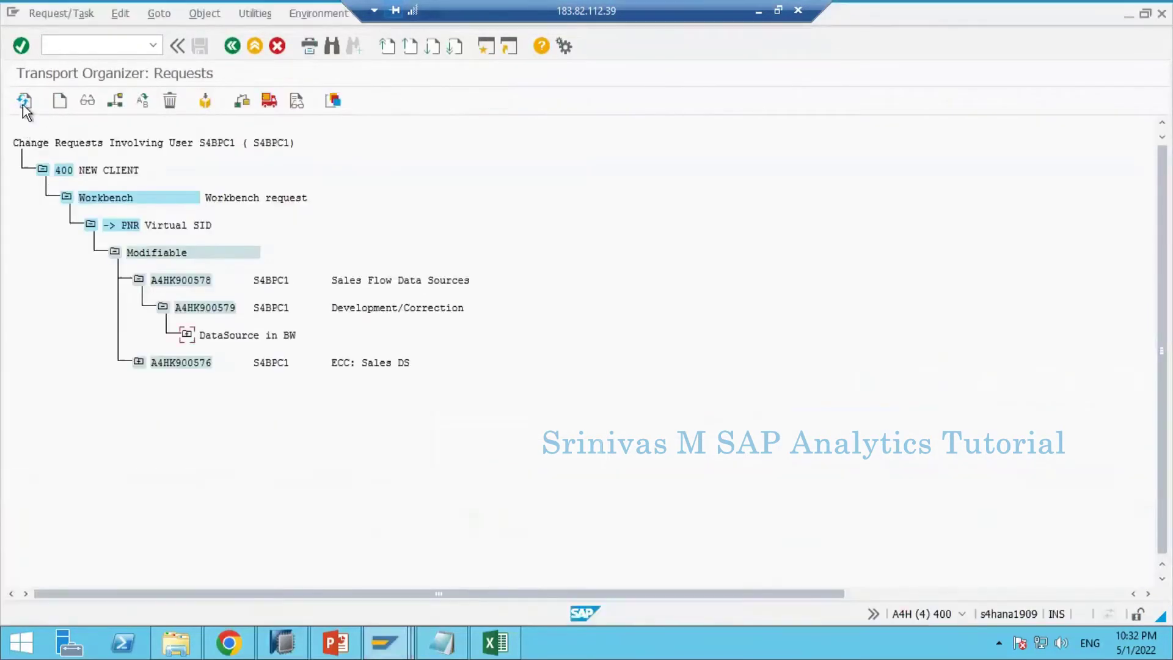
click(24, 101)
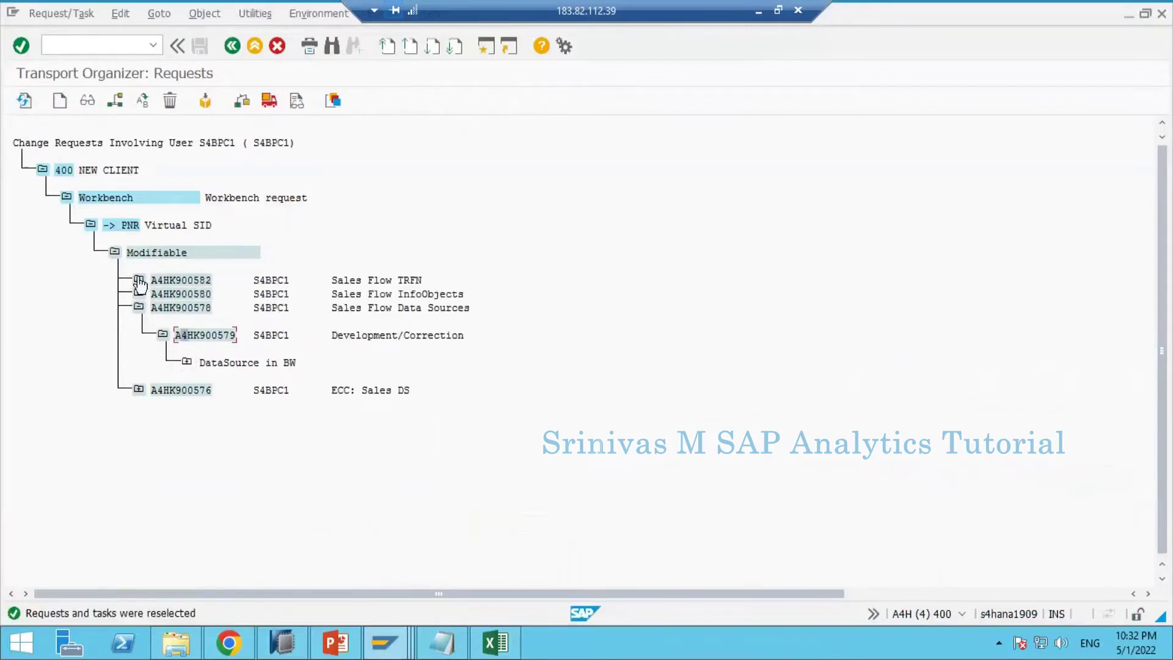
click(140, 281)
click(163, 306)
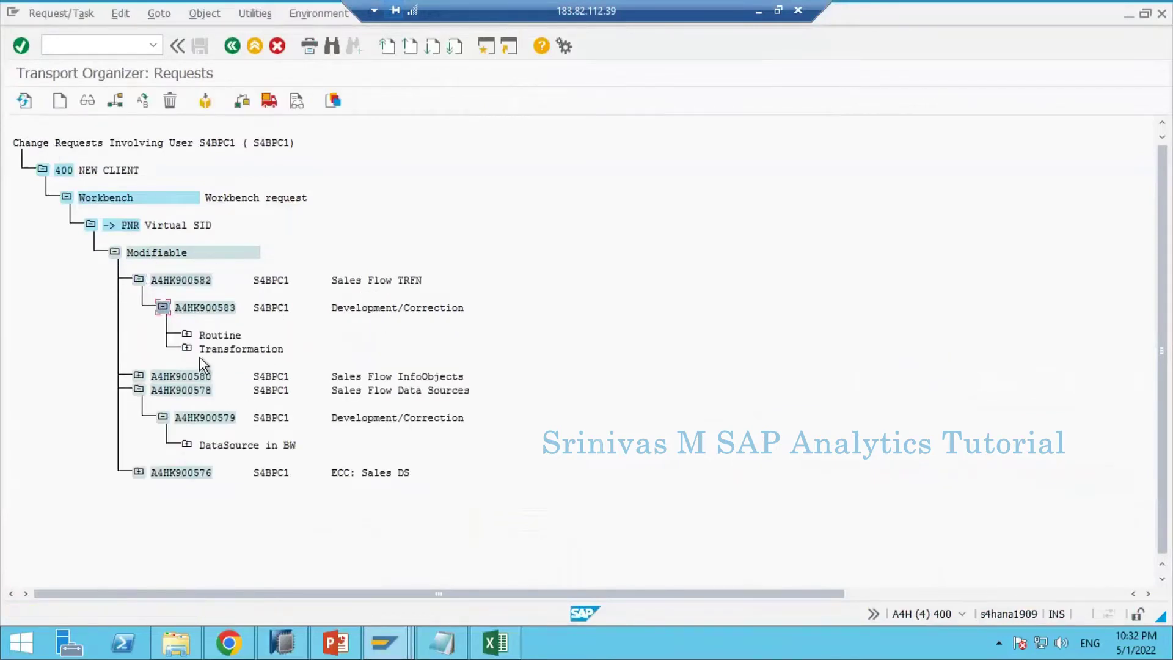
click(187, 348)
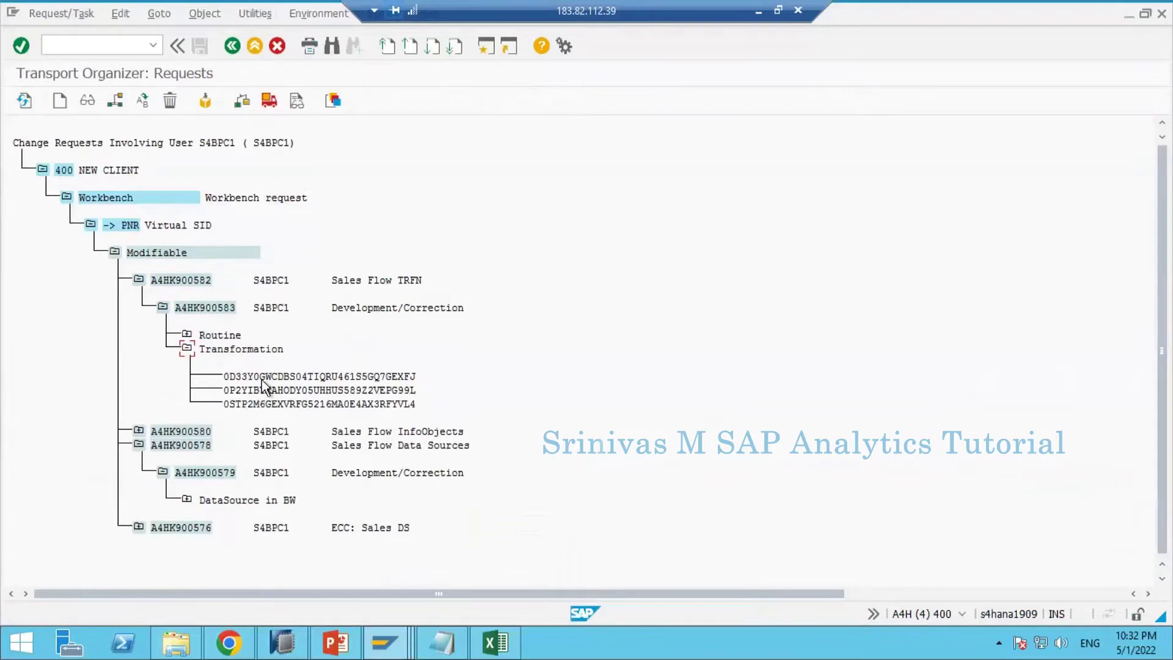
click(187, 335)
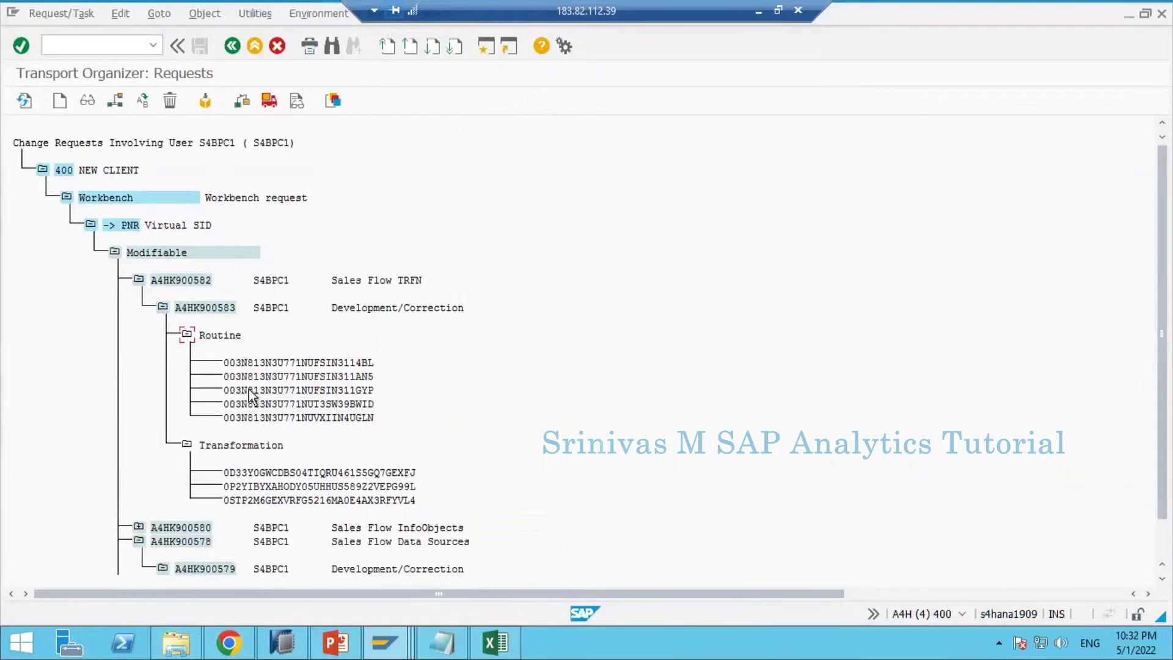
click(186, 335)
click(186, 348)
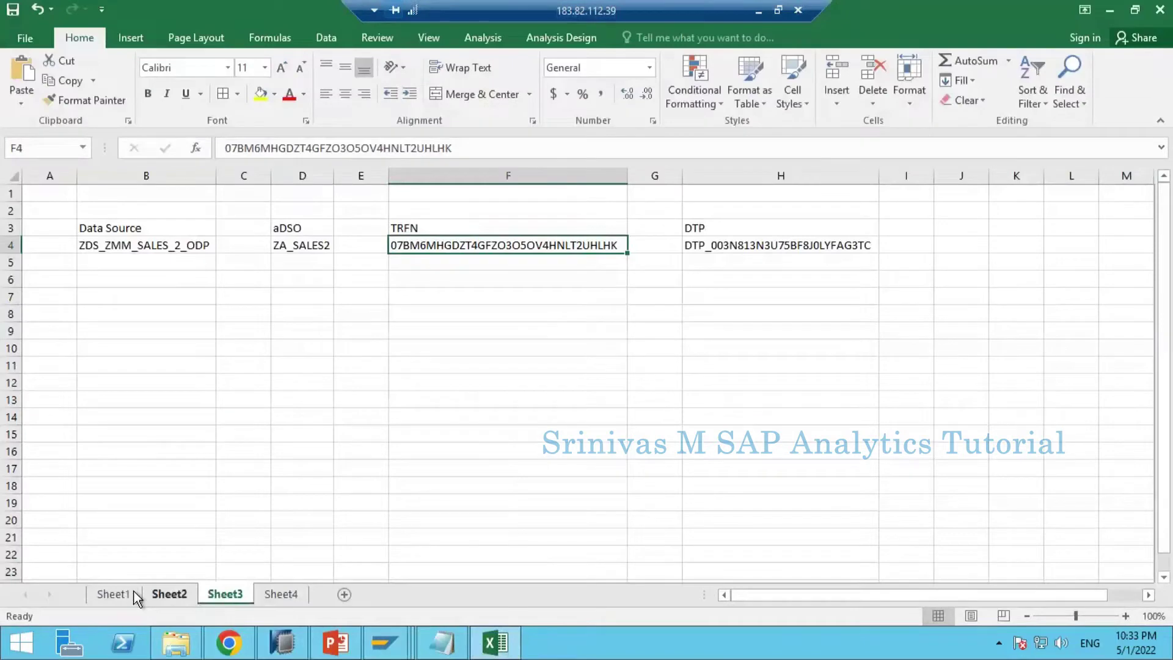
Review the transport sequence on Sheet1 of the Excel workbook, from InfoObjects through DTP to Query
click(137, 595)
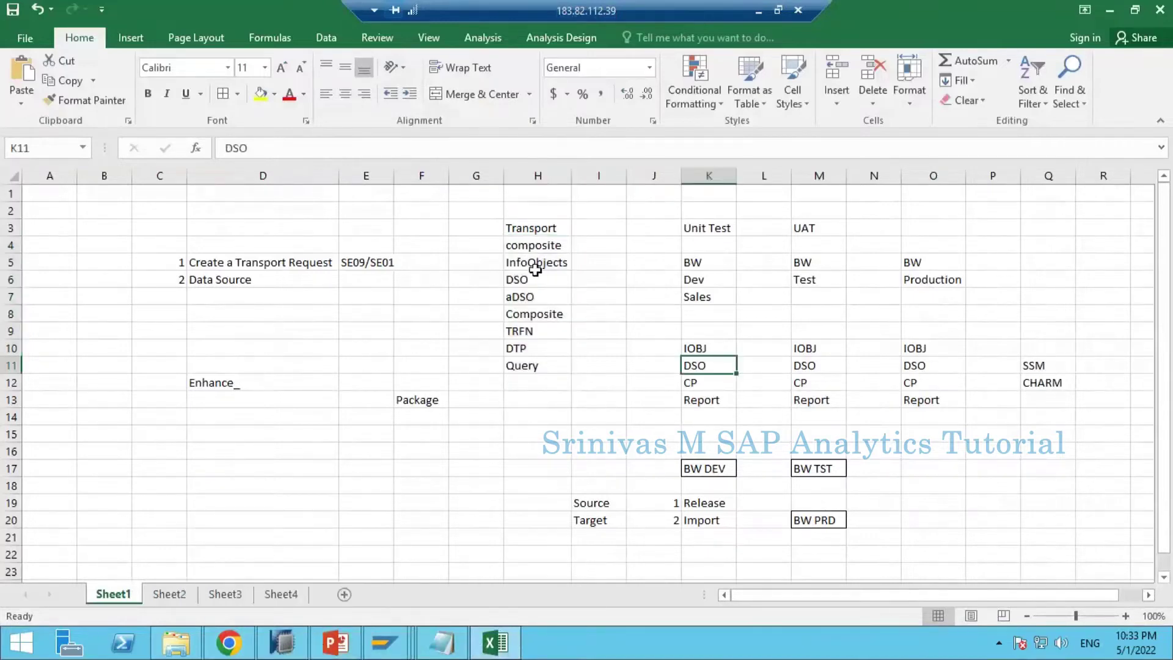
drag(535, 270, 539, 354)
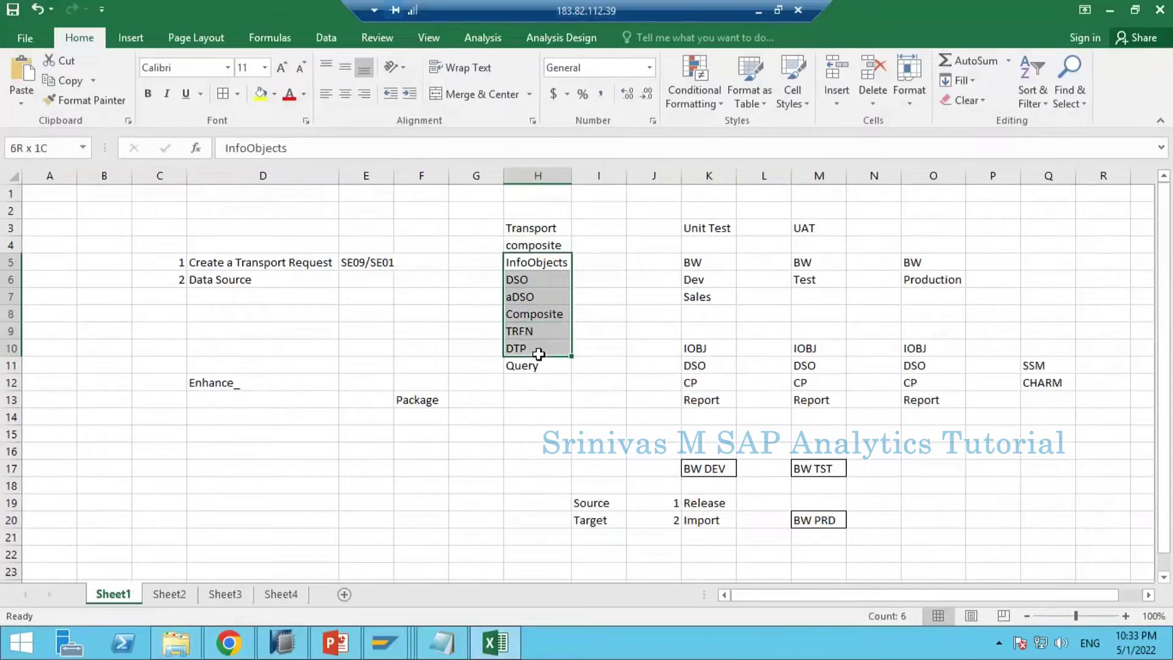
click(527, 346)
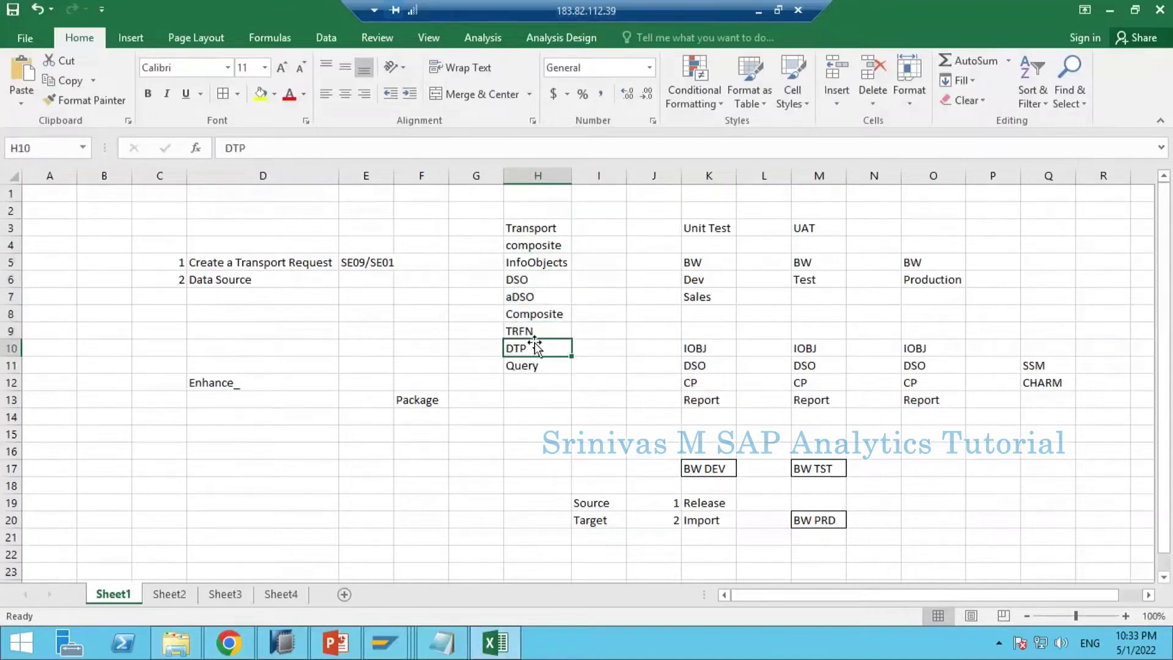
click(541, 369)
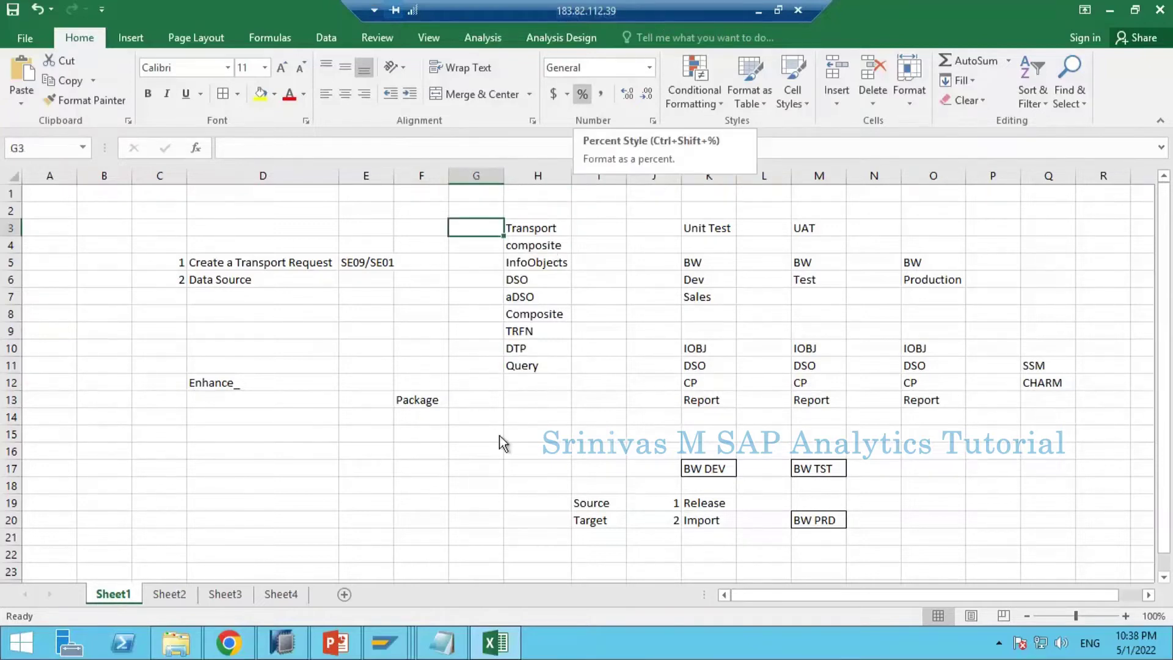
click(496, 435)
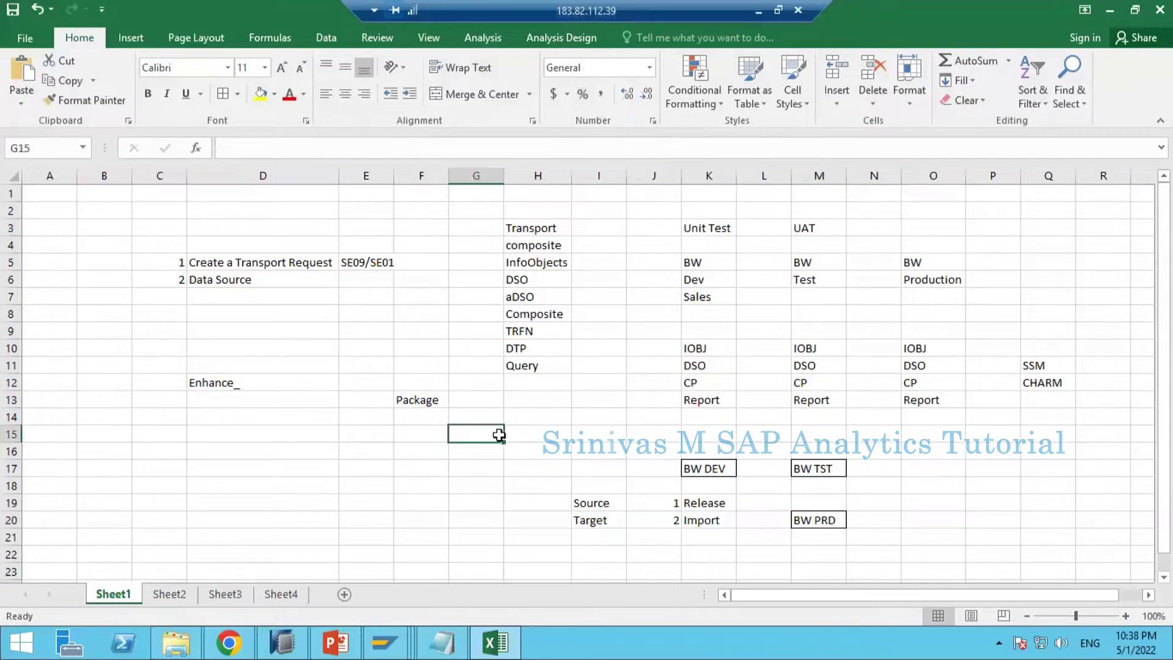
click(525, 368)
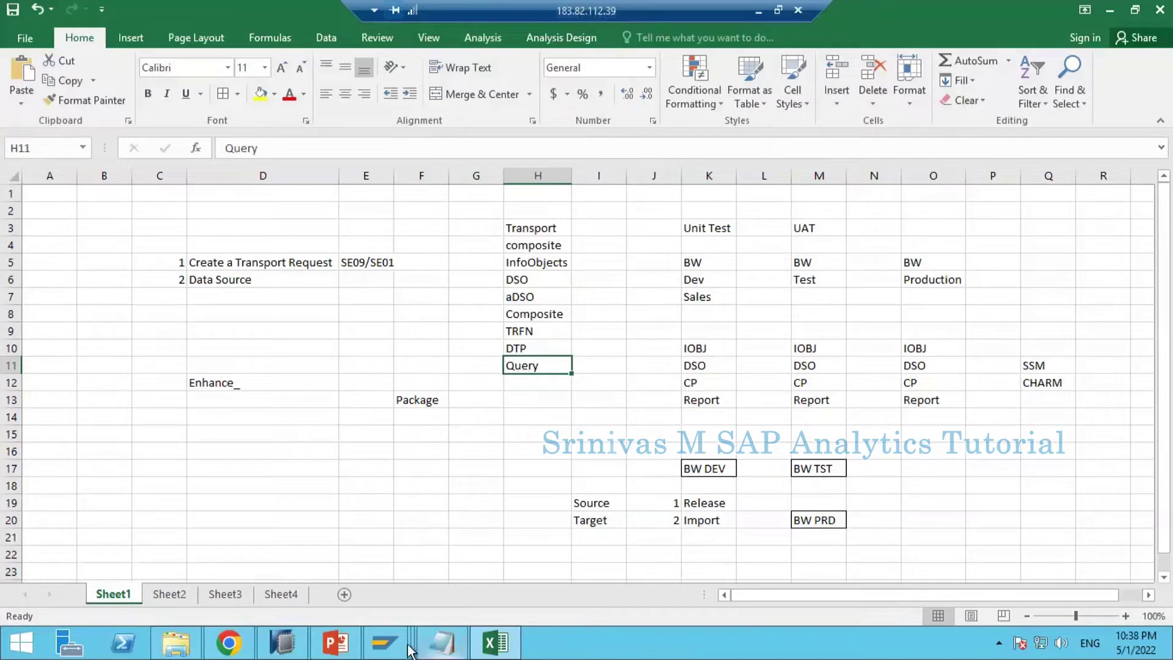
Switch to SAP HANA Studio, copy the technical name of query ZSA_SALESCP_Q001 and minimize the studio
click(285, 645)
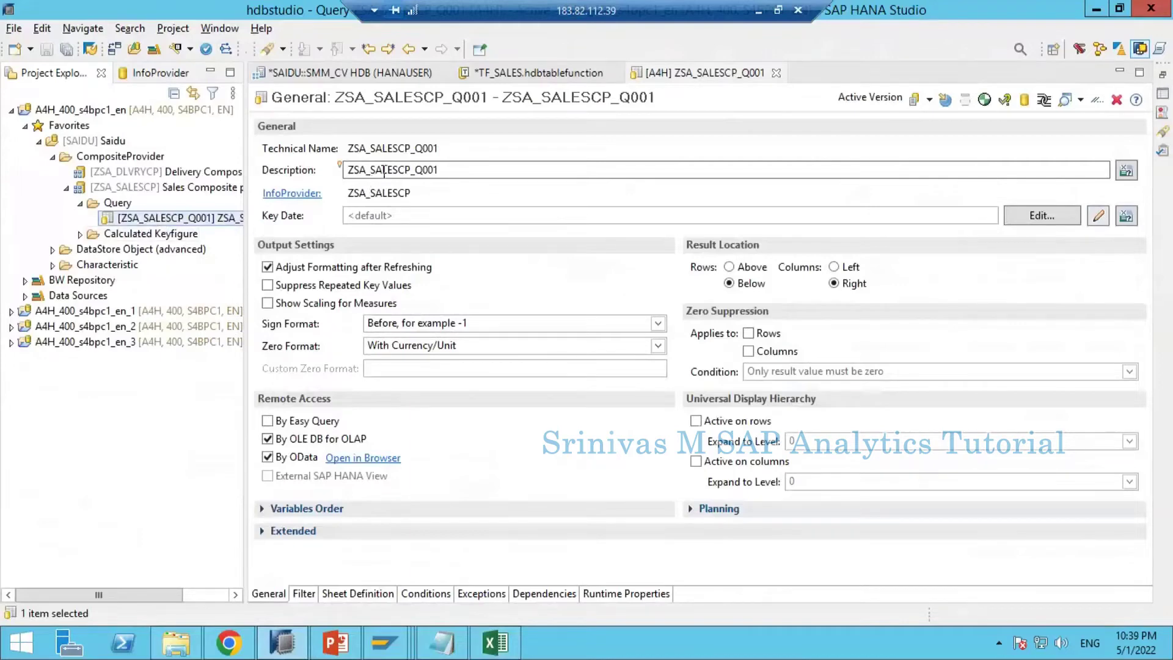
double_click(368, 149)
key(ctrl+c)
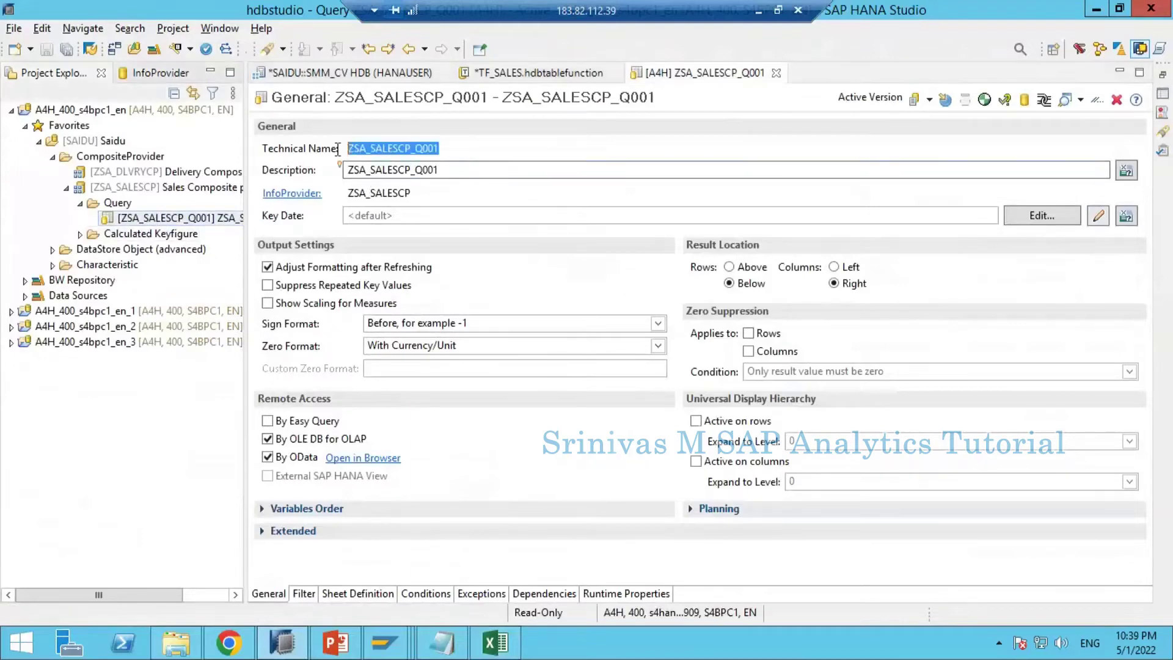
click(1097, 9)
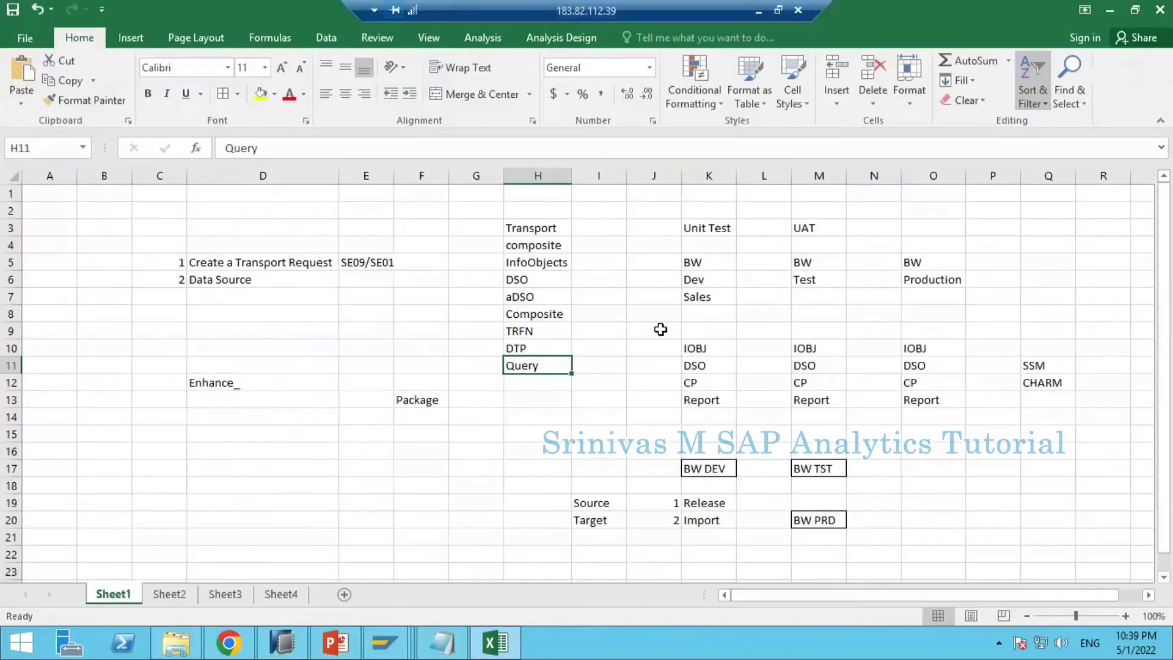
Return to the Data Warehousing Workbench, widen the object type tree and expand Query Elements down to the Query entry
click(385, 642)
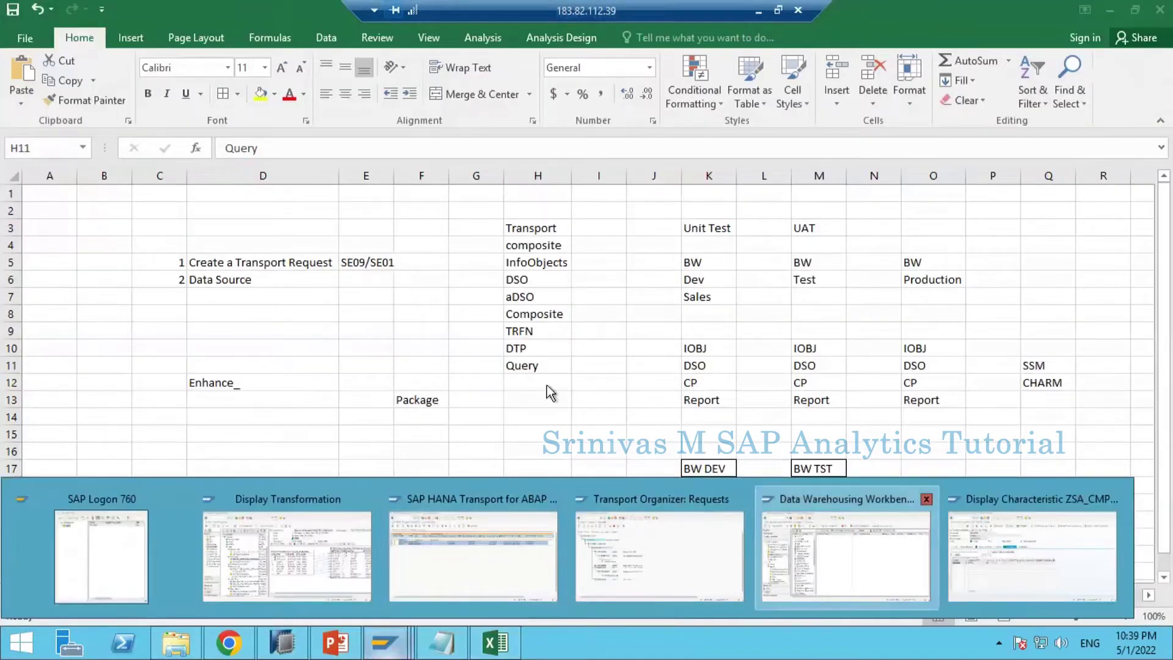
key(Return)
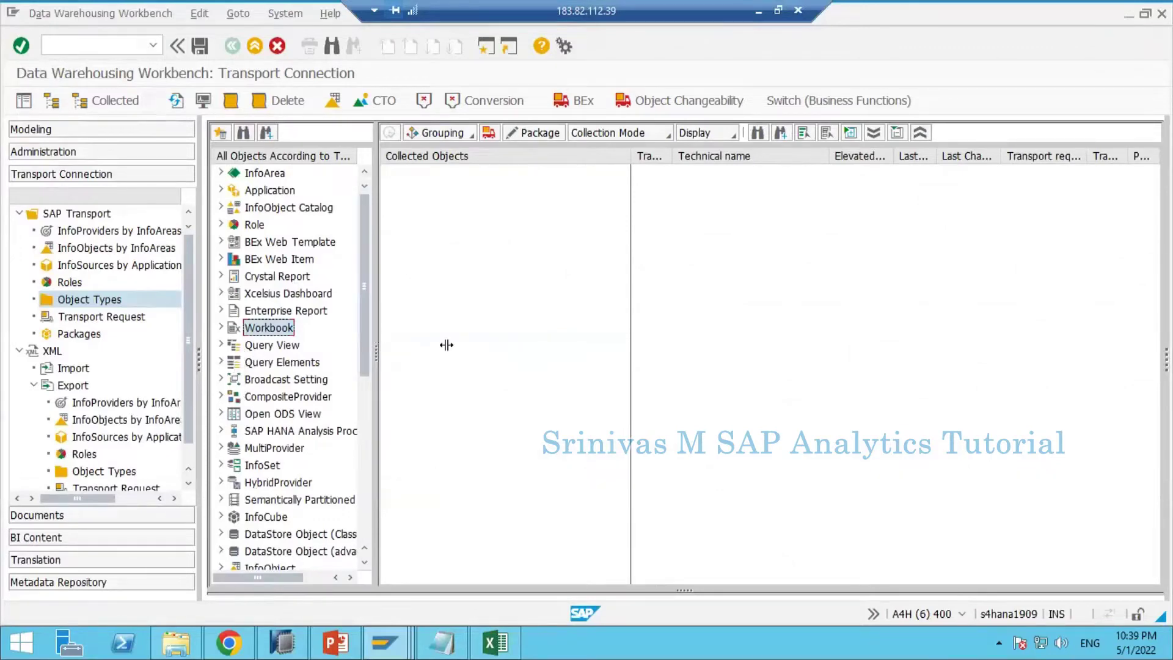
drag(447, 344, 483, 345)
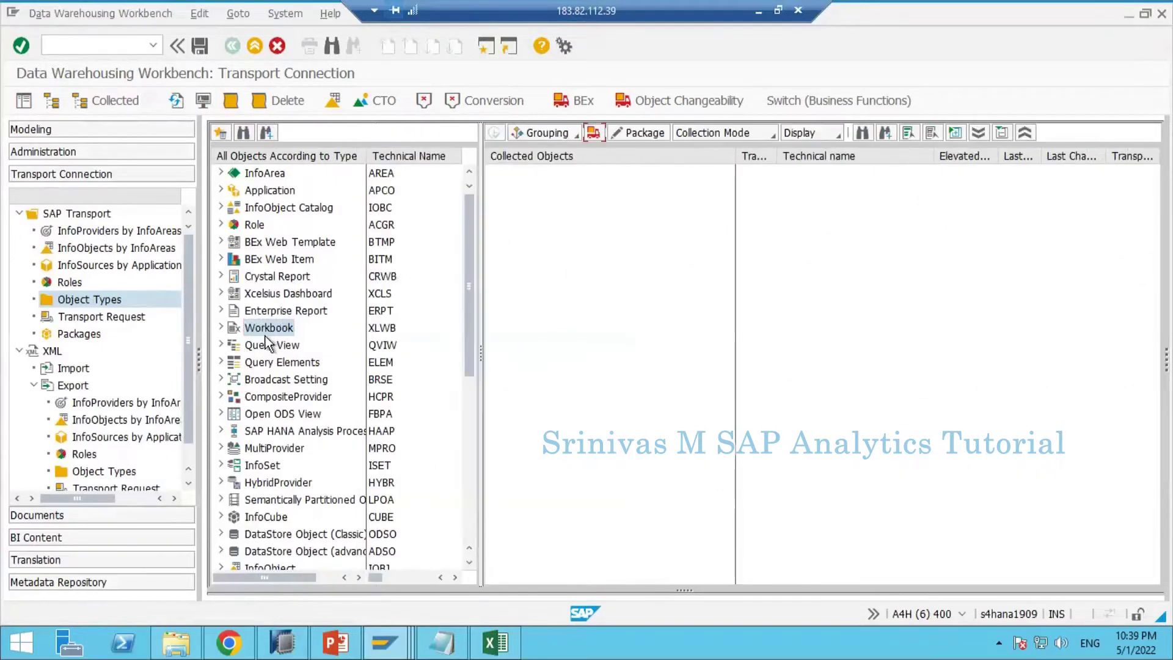
click(237, 366)
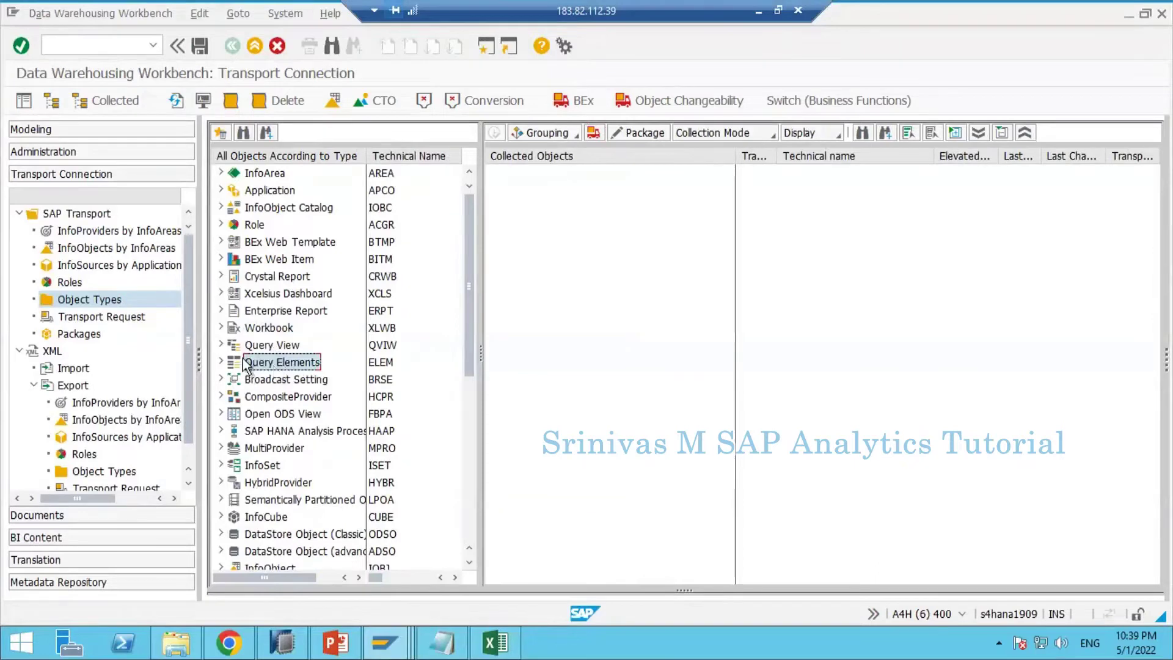
click(221, 363)
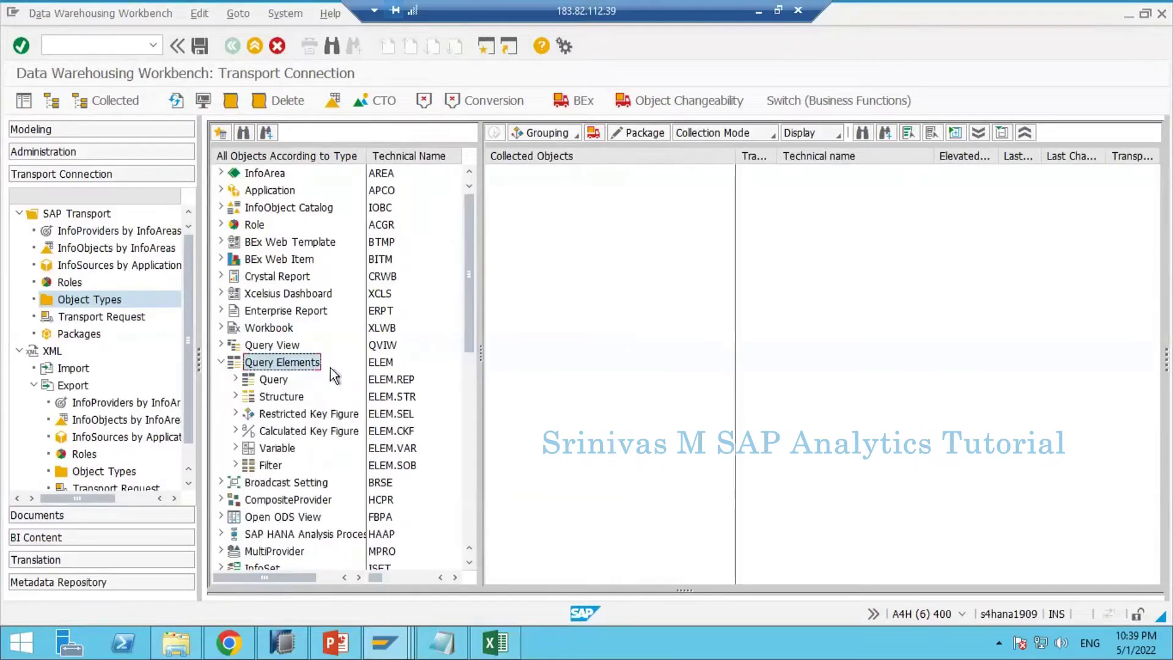
click(255, 380)
click(237, 380)
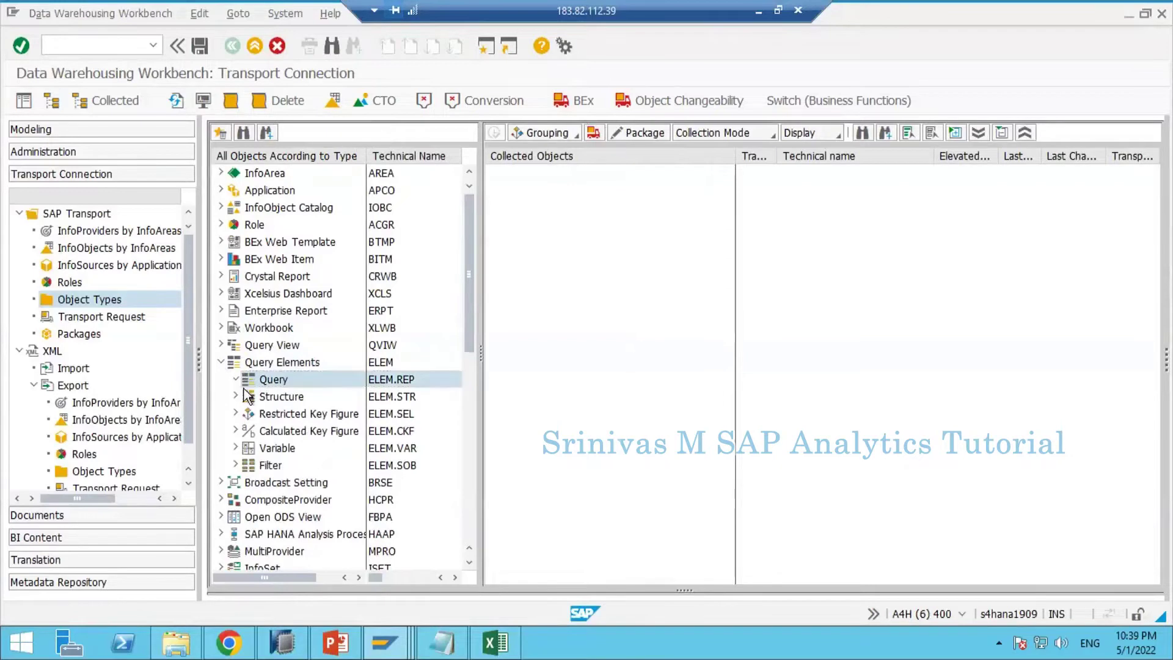
Filter the query selection by object name ZSA_SALESCP_Q001 and transfer that query into the collected objects
click(285, 398)
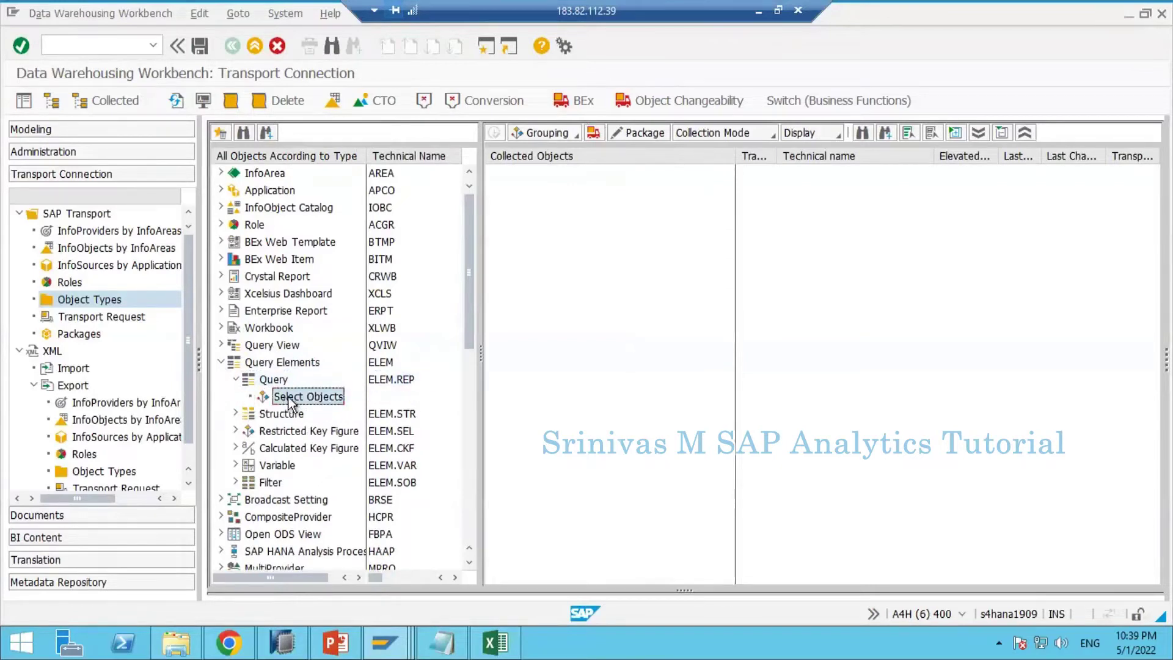
double_click(285, 399)
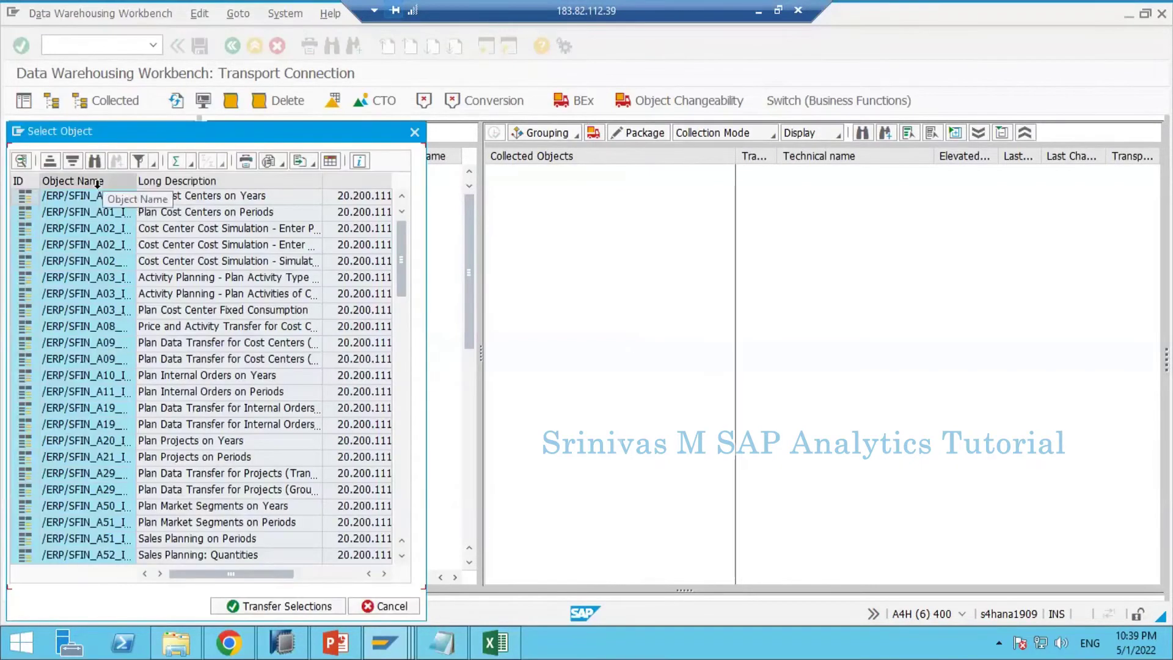
click(132, 179)
click(138, 161)
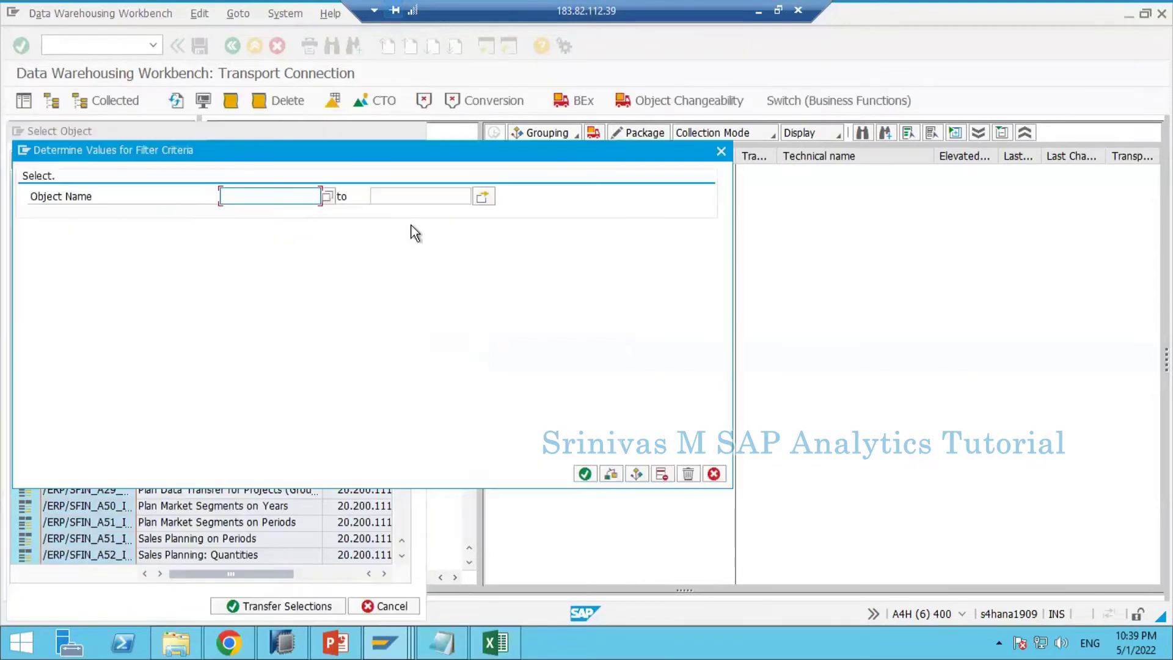
key(ctrl+v)
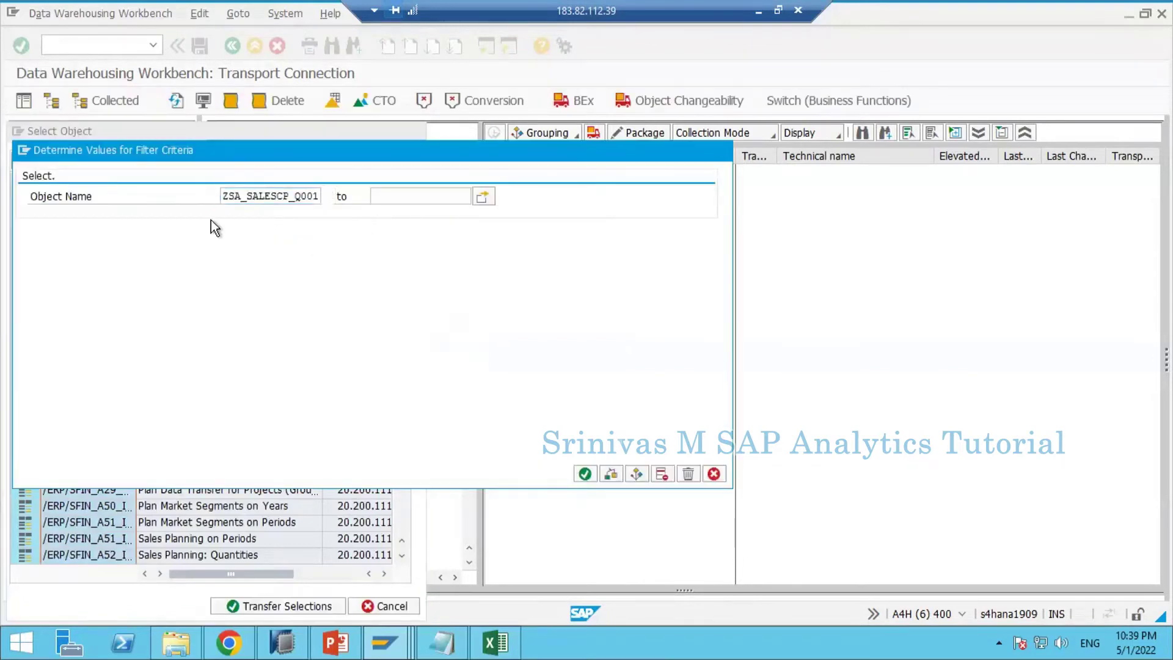
key(Return)
click(90, 197)
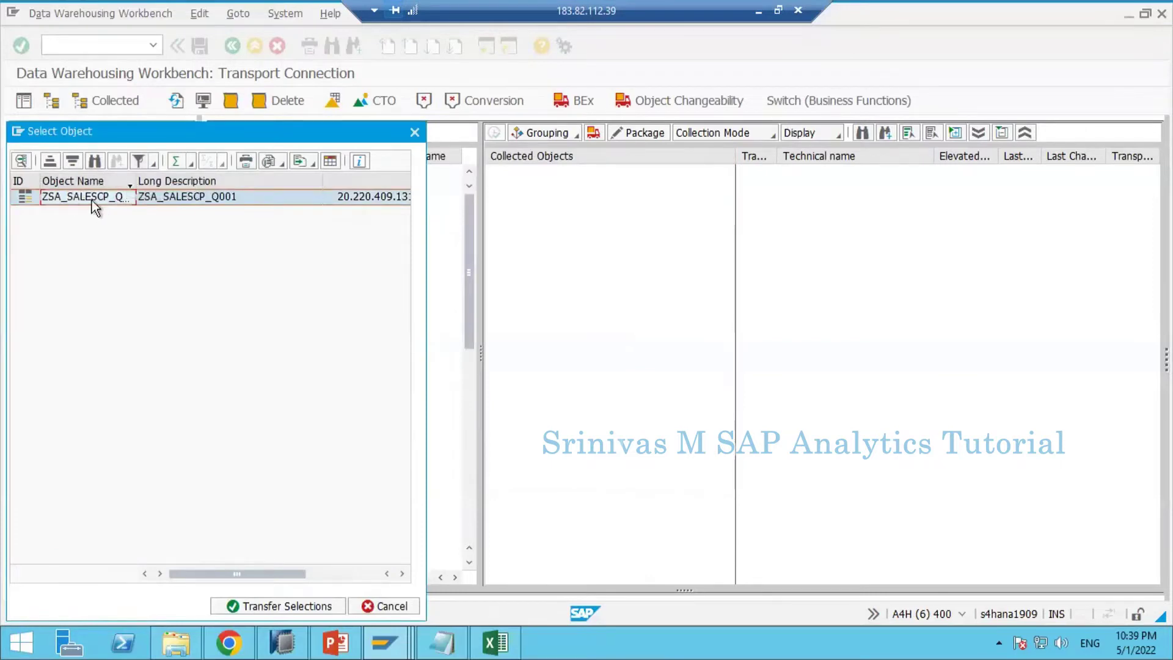
click(260, 605)
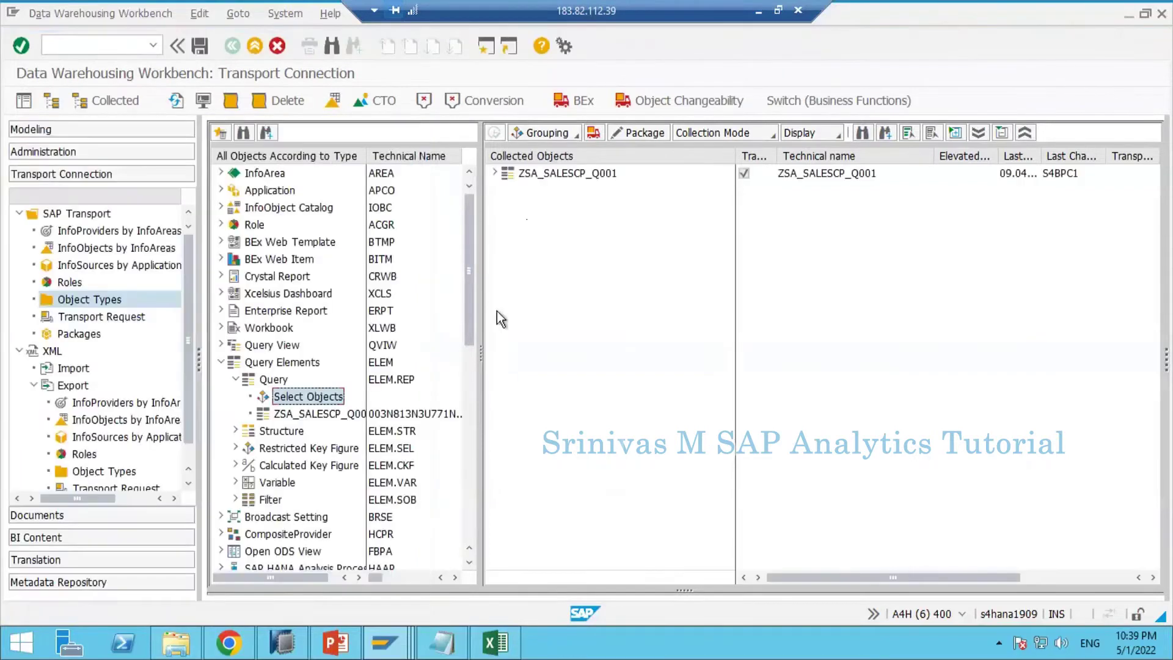
Expand the collected query ZSA_SALESCP_Q001, widen the collection area and review its Query Element group before collapsing the group
click(495, 173)
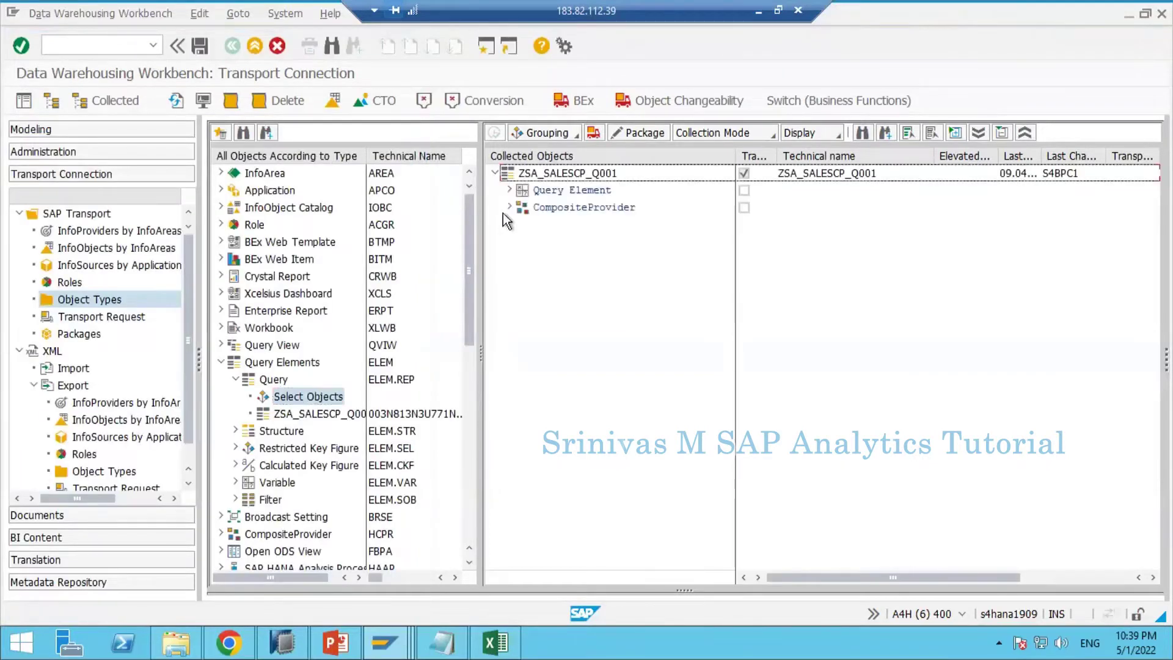
click(509, 190)
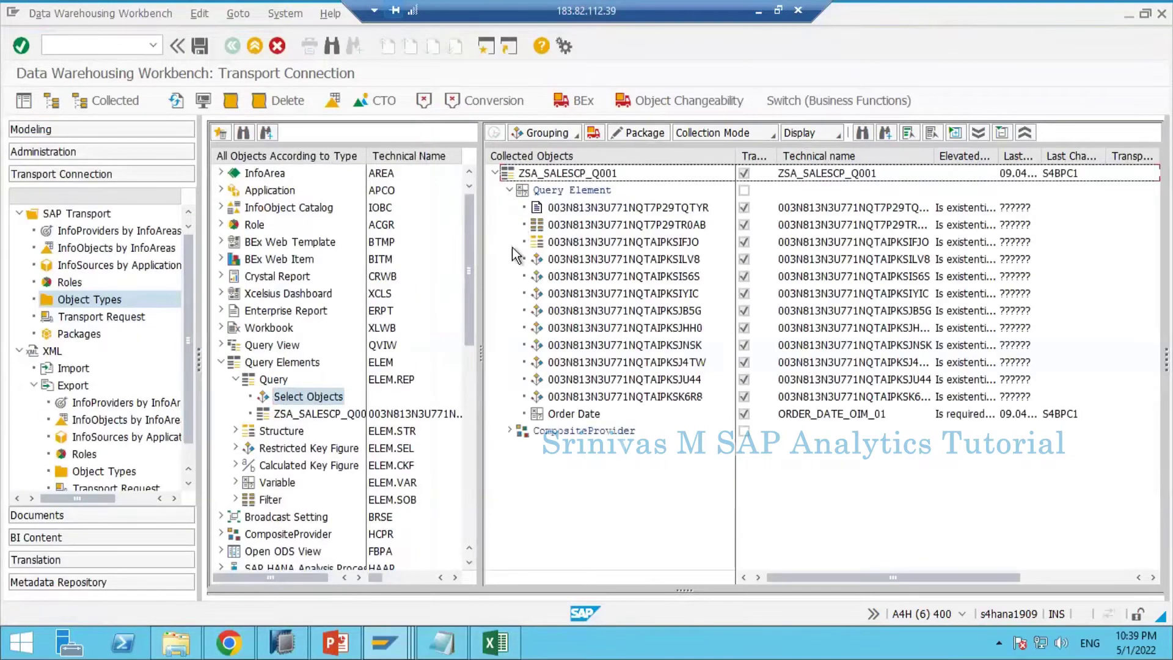
drag(481, 358, 443, 357)
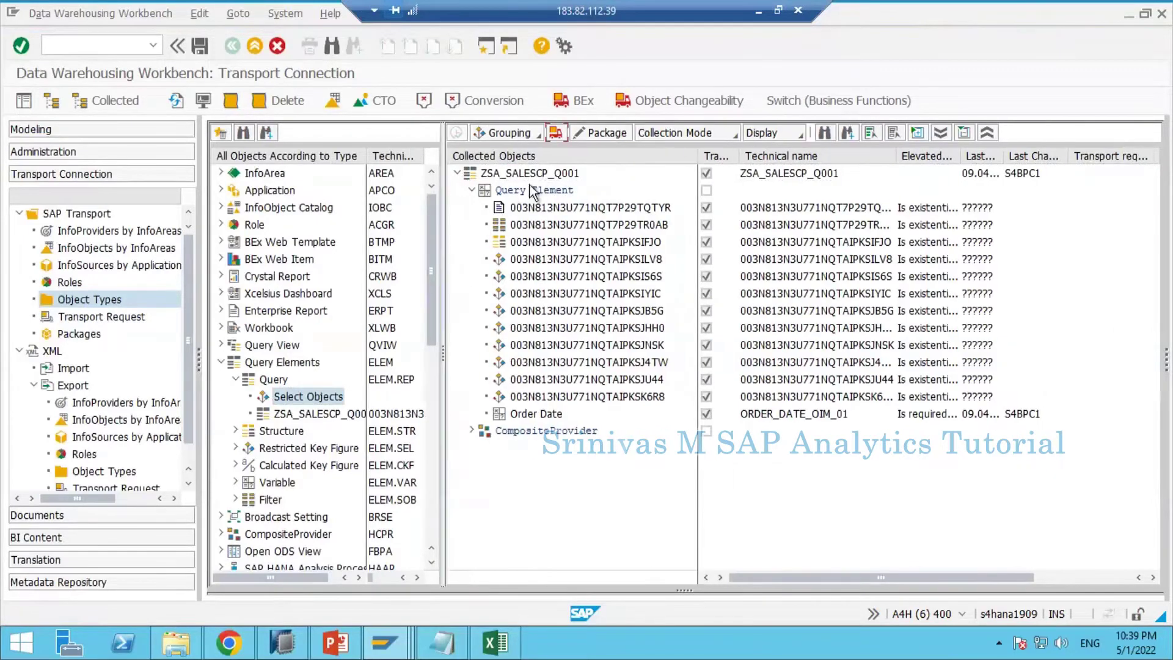
click(525, 176)
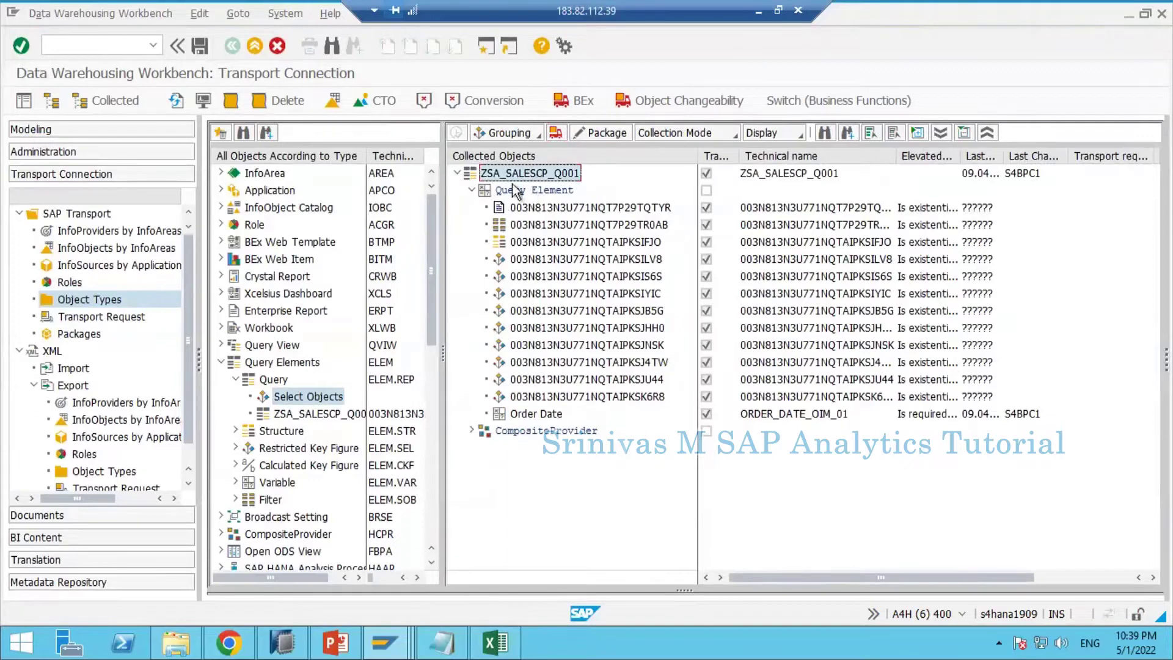
click(527, 192)
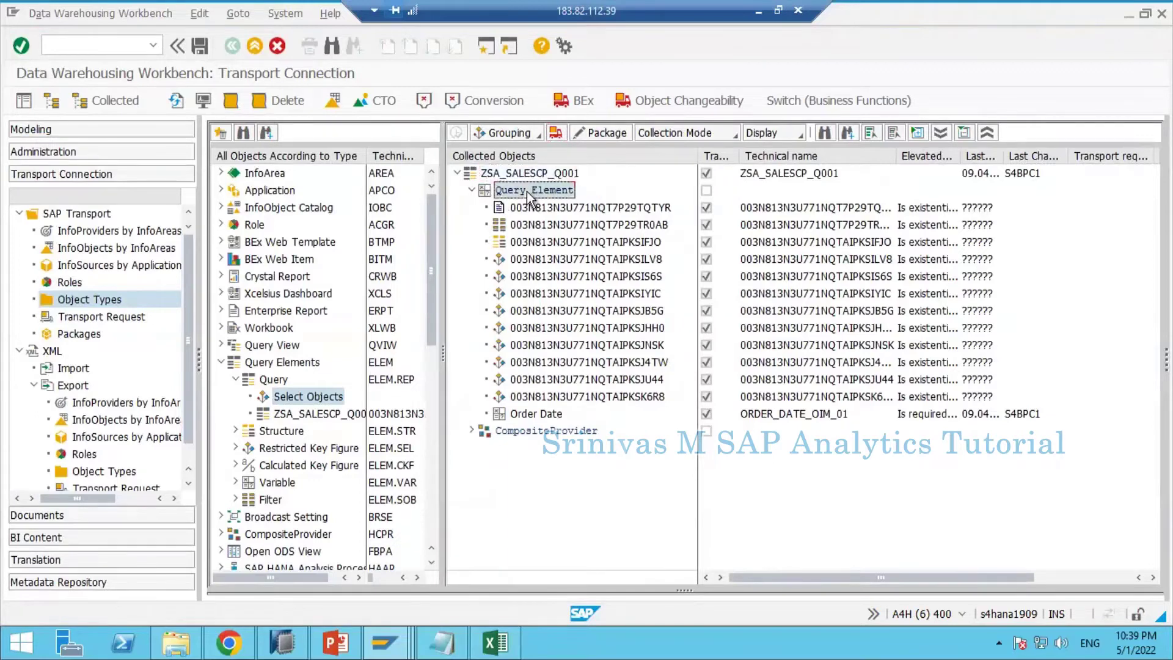
click(472, 191)
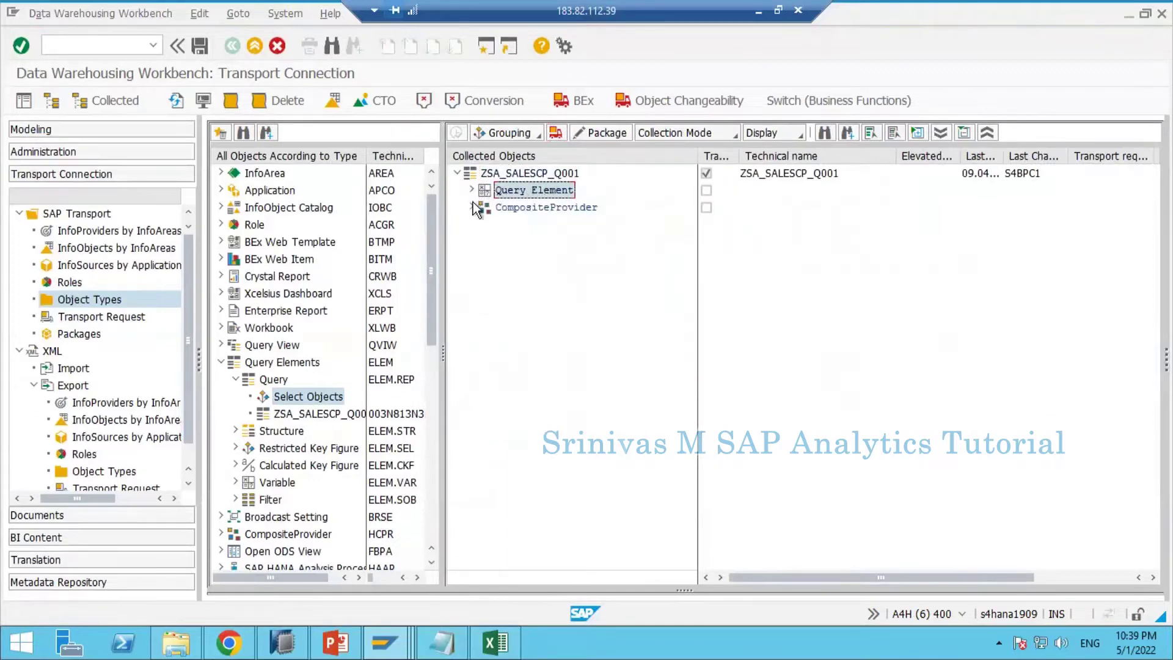
Exclude all objects below the CompositeProvider group of the collected query from the transport
click(507, 207)
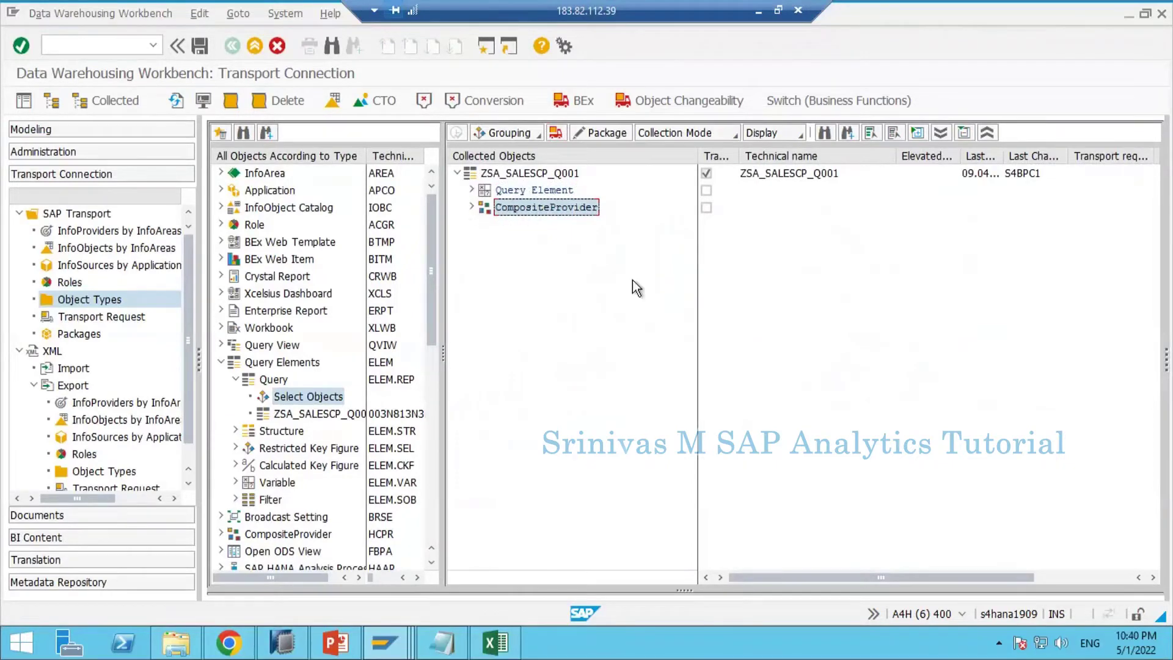
right_click(525, 211)
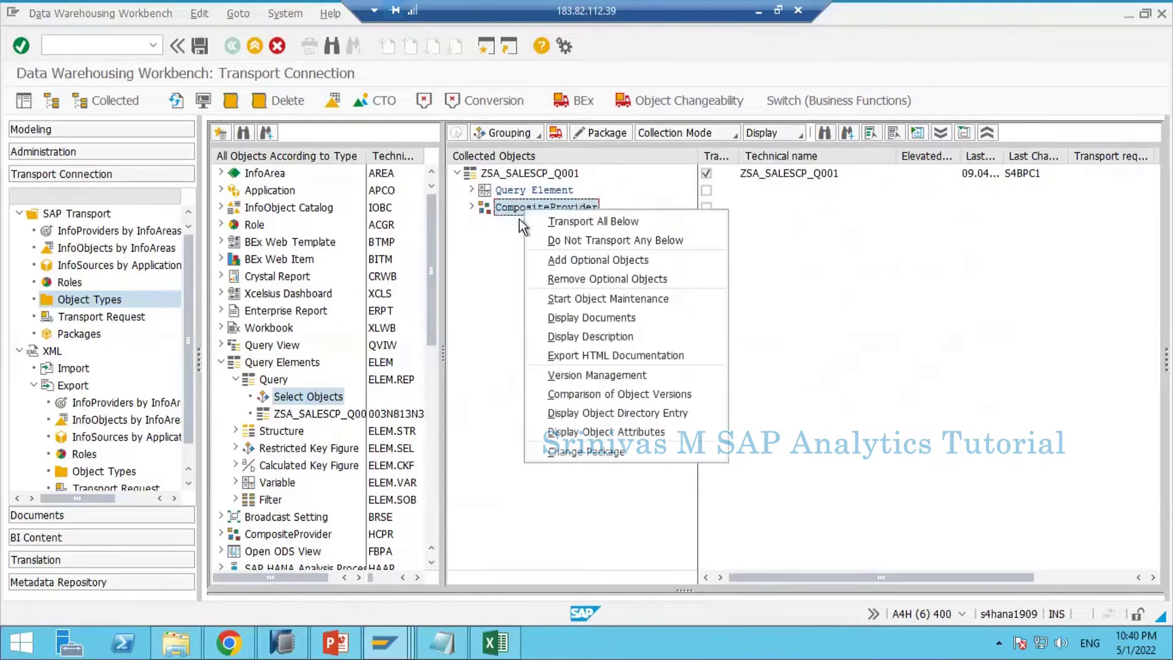
click(586, 241)
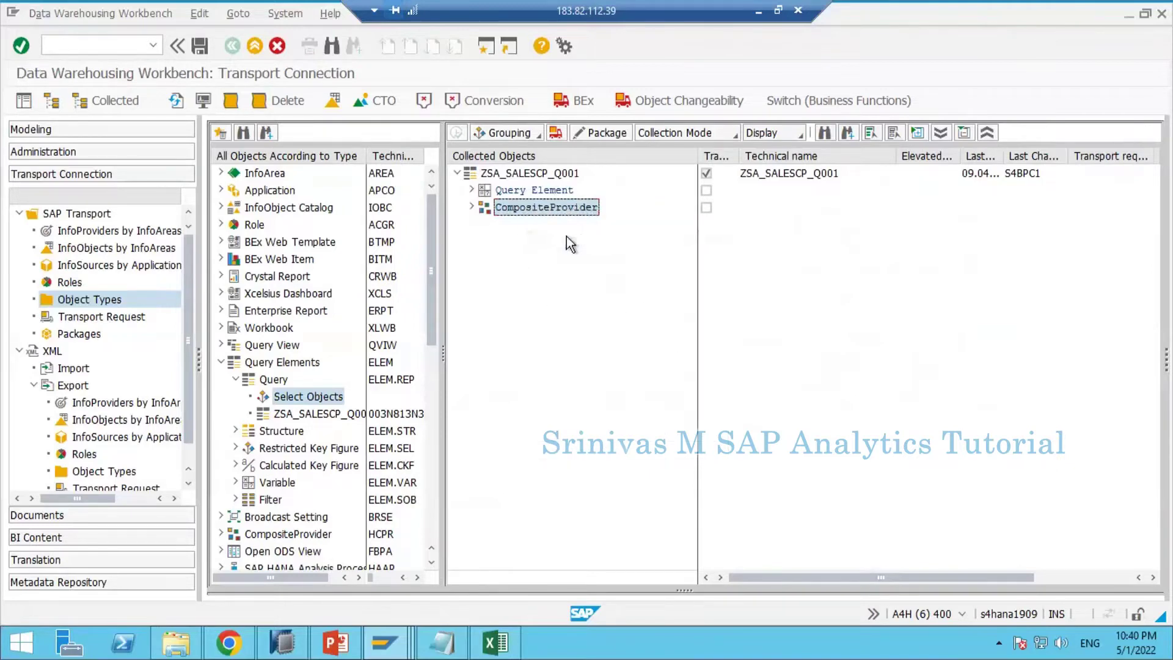
Expand the Query Element group, narrow the collected objects column and examine the elements down to the Order Date variable
click(472, 190)
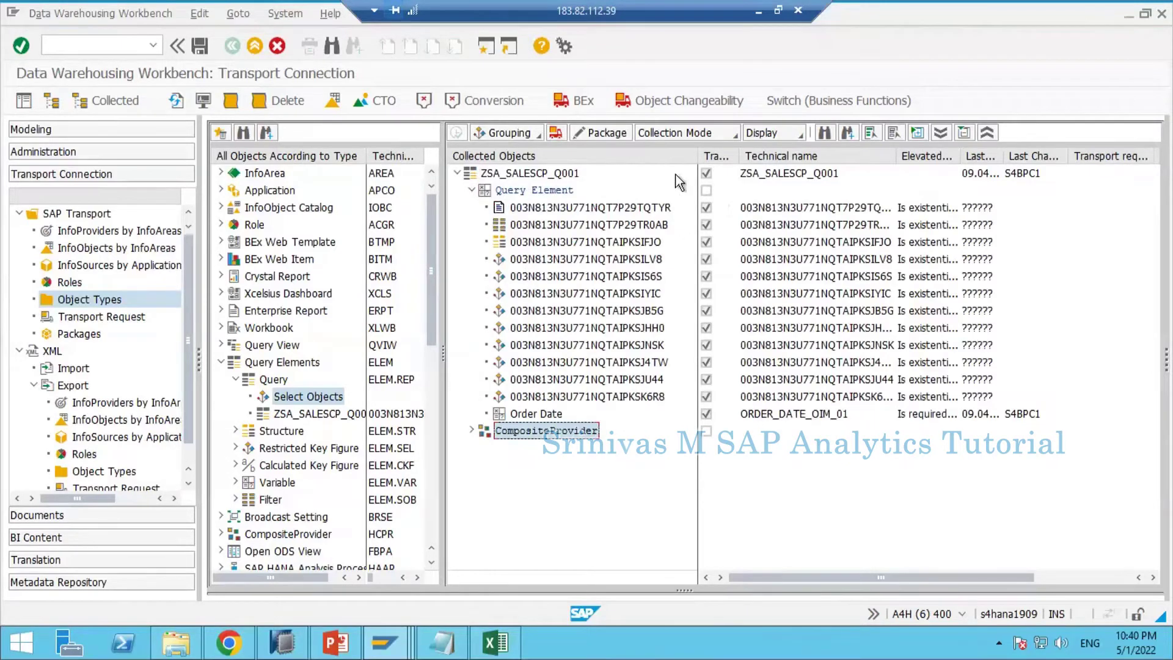
drag(697, 158, 677, 159)
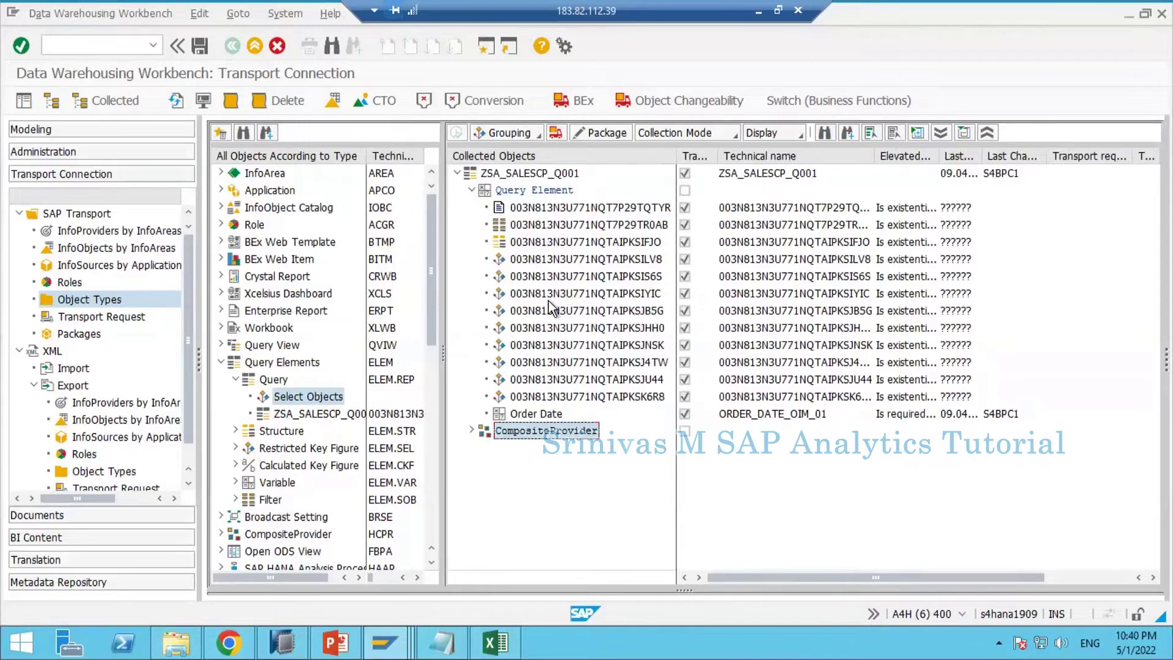
click(518, 415)
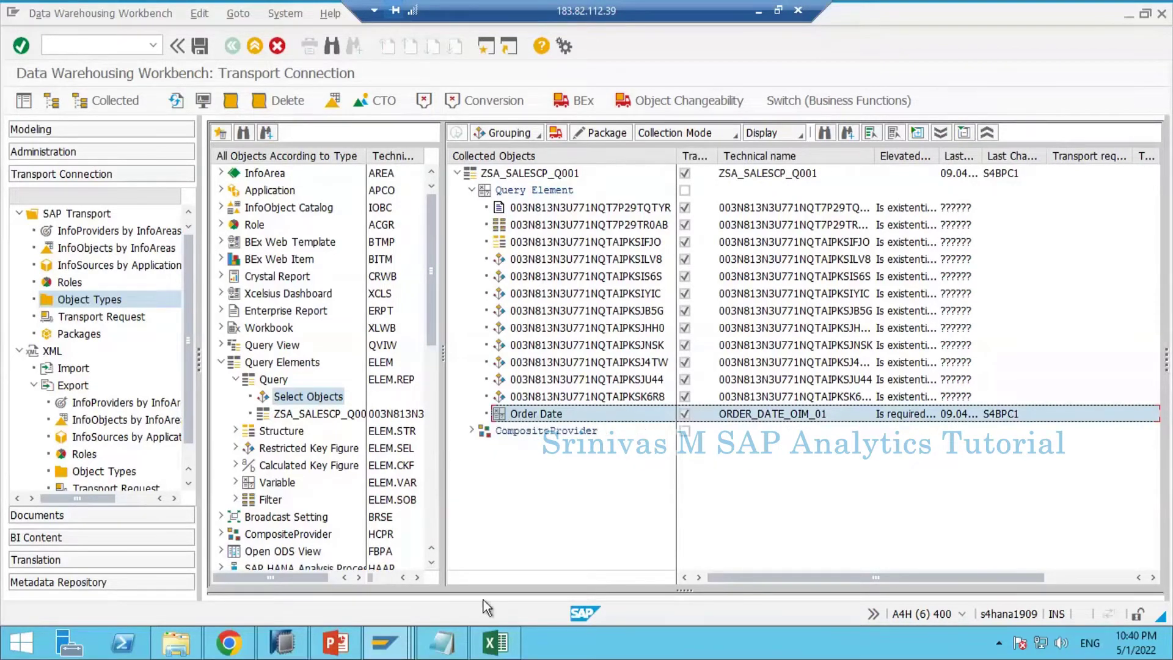
Check the ORDER_DATE fixed filter of ZSA_SALESCP_Q001 in SAP HANA Studio, and return to the first collected query element in the Data Warehousing Workbench
click(282, 642)
click(304, 593)
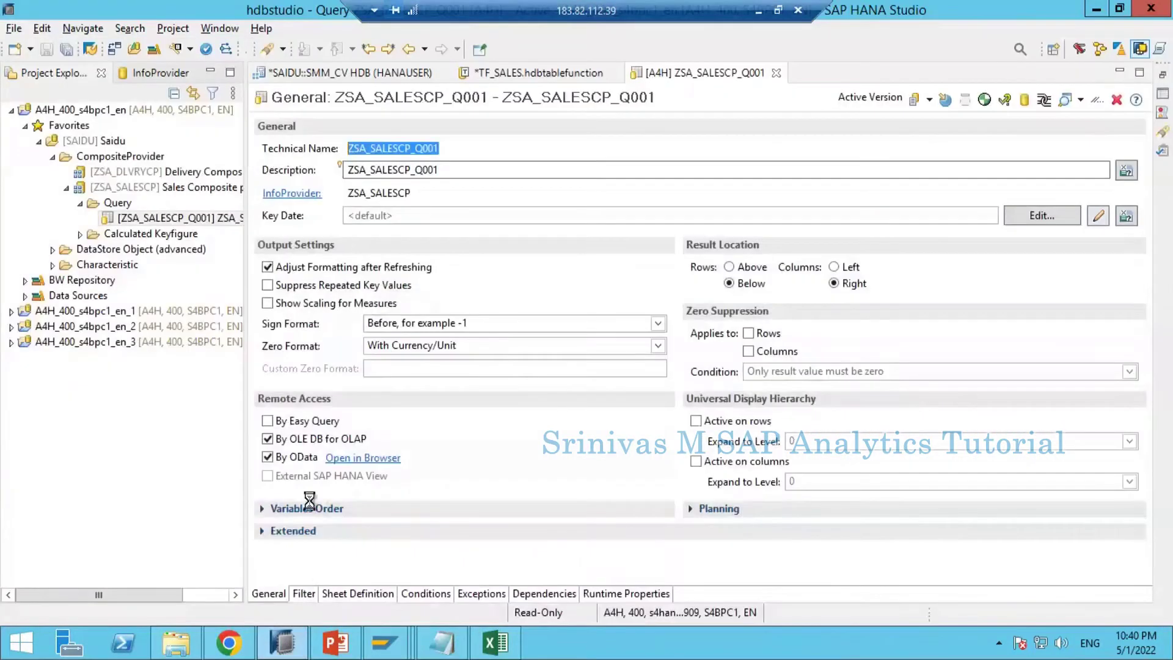
click(288, 153)
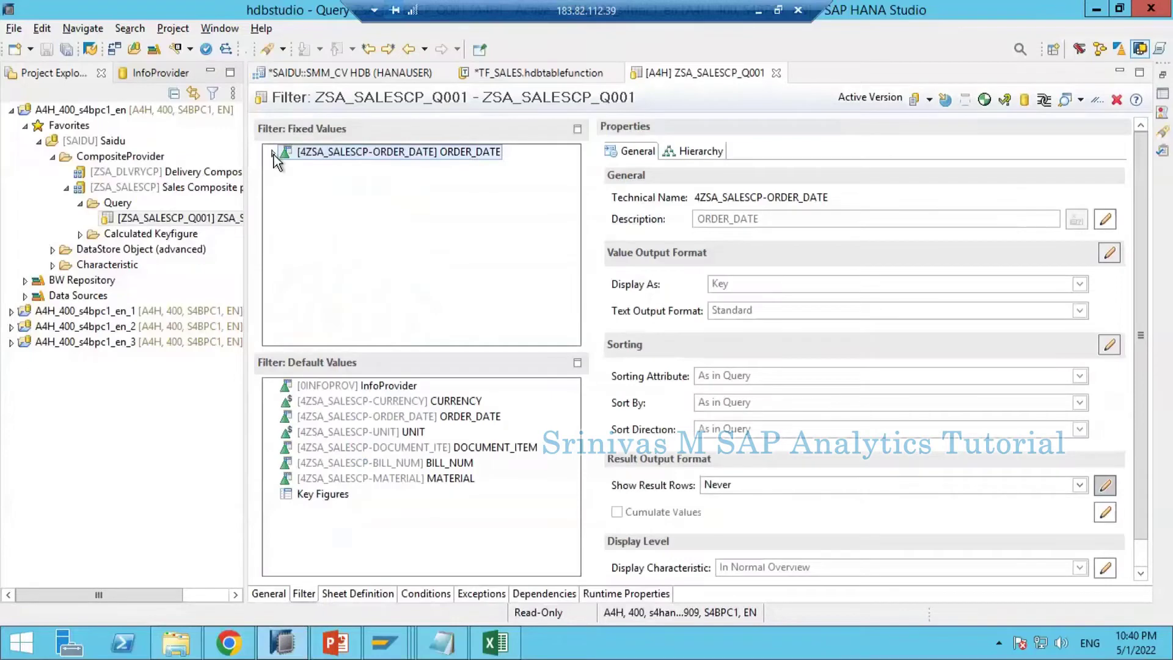
click(274, 153)
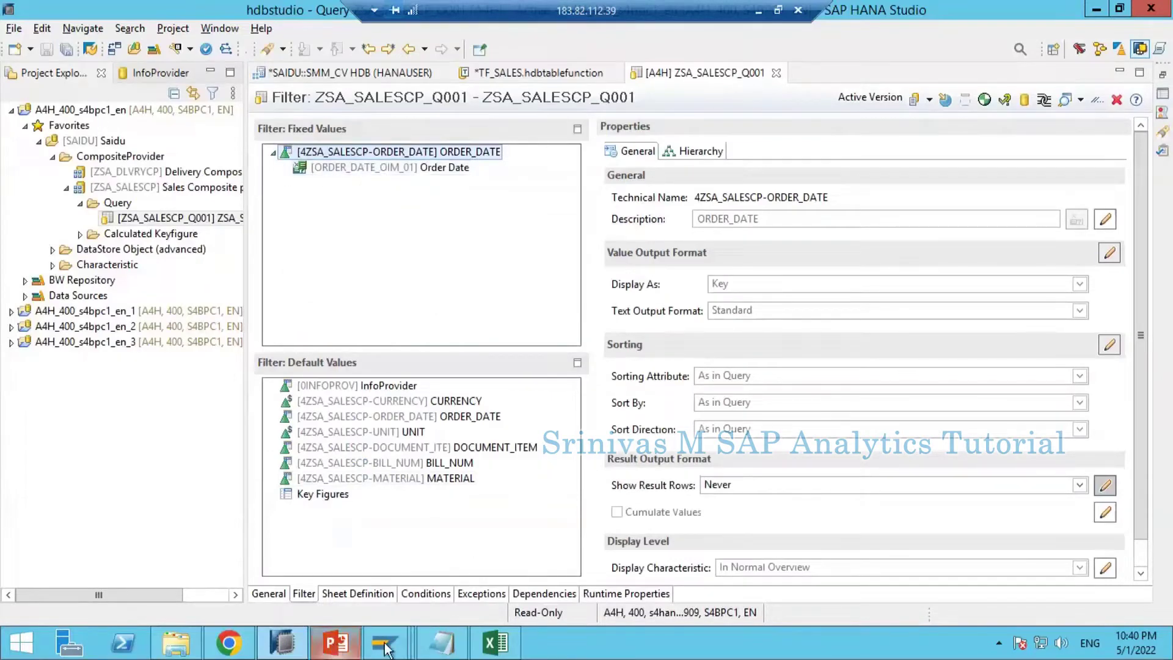
mouse_move(385, 640)
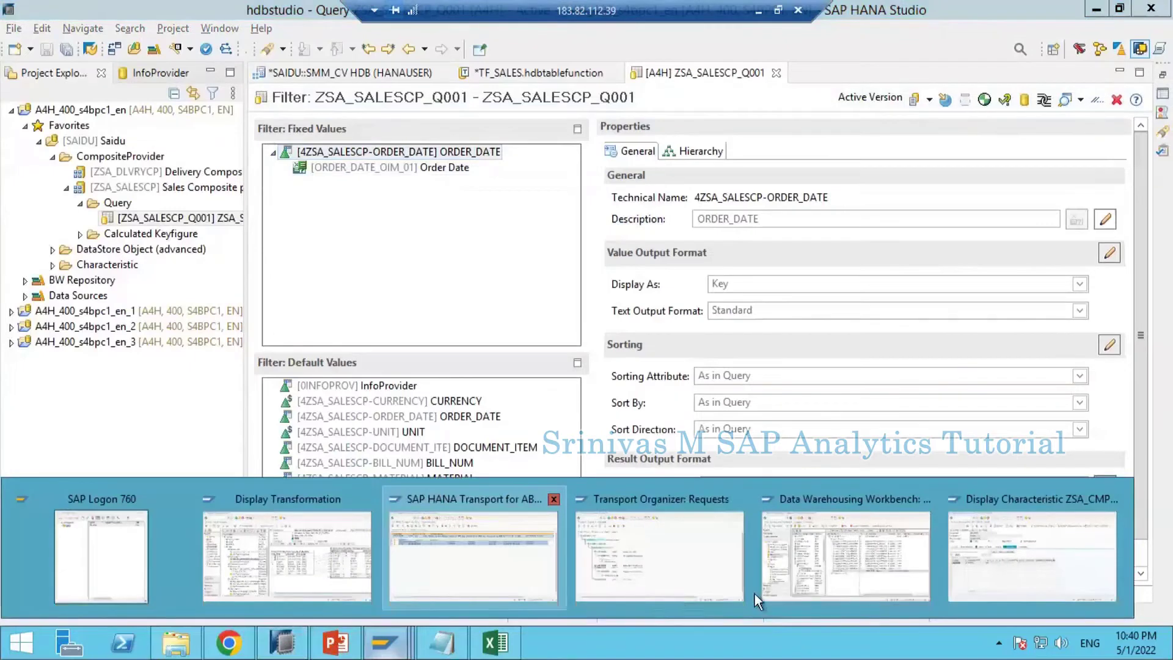
click(810, 530)
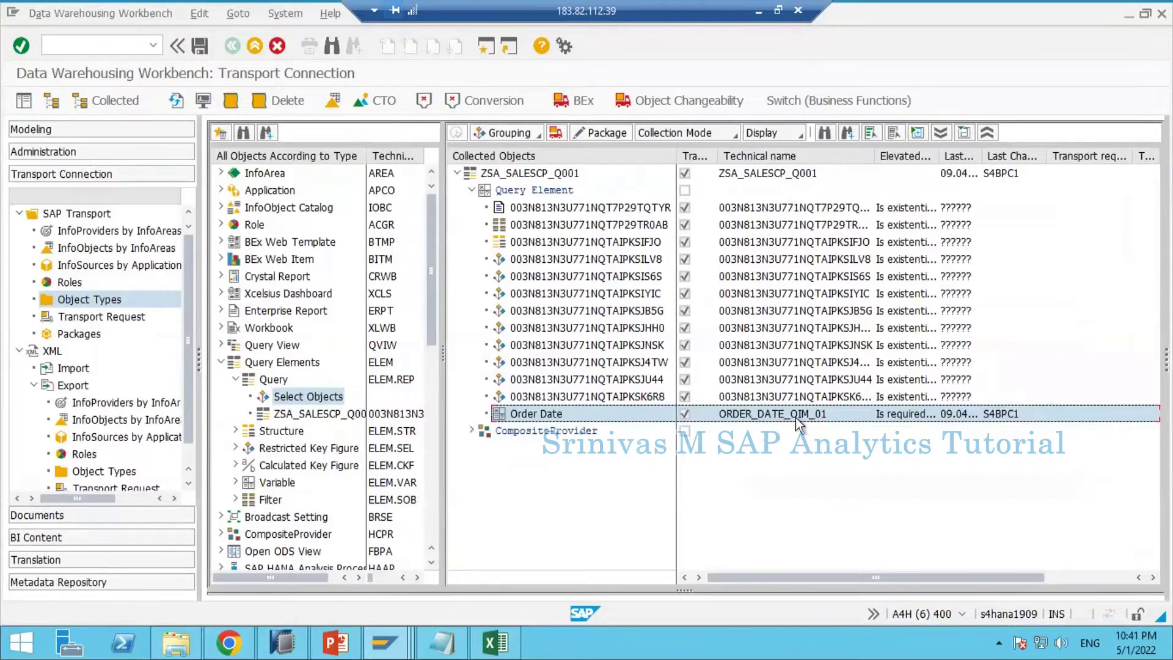
click(533, 210)
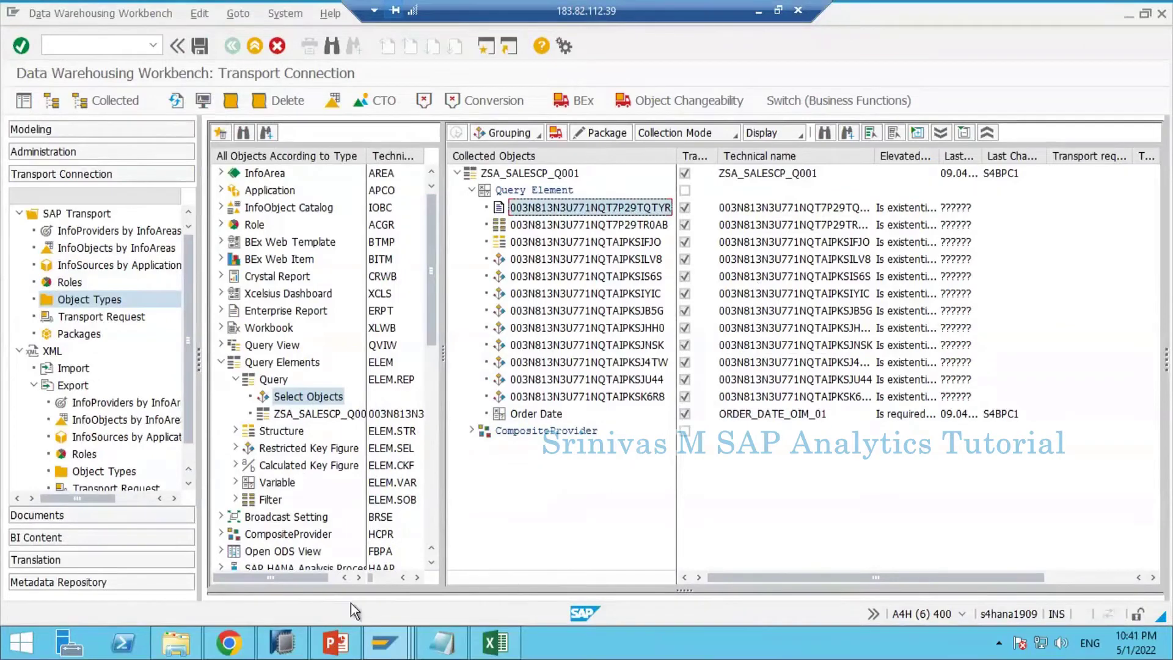
Switch to SAP HANA Studio and inspect the query's sheet definition, including the MATERIAL row and the key figures in the columns
click(282, 642)
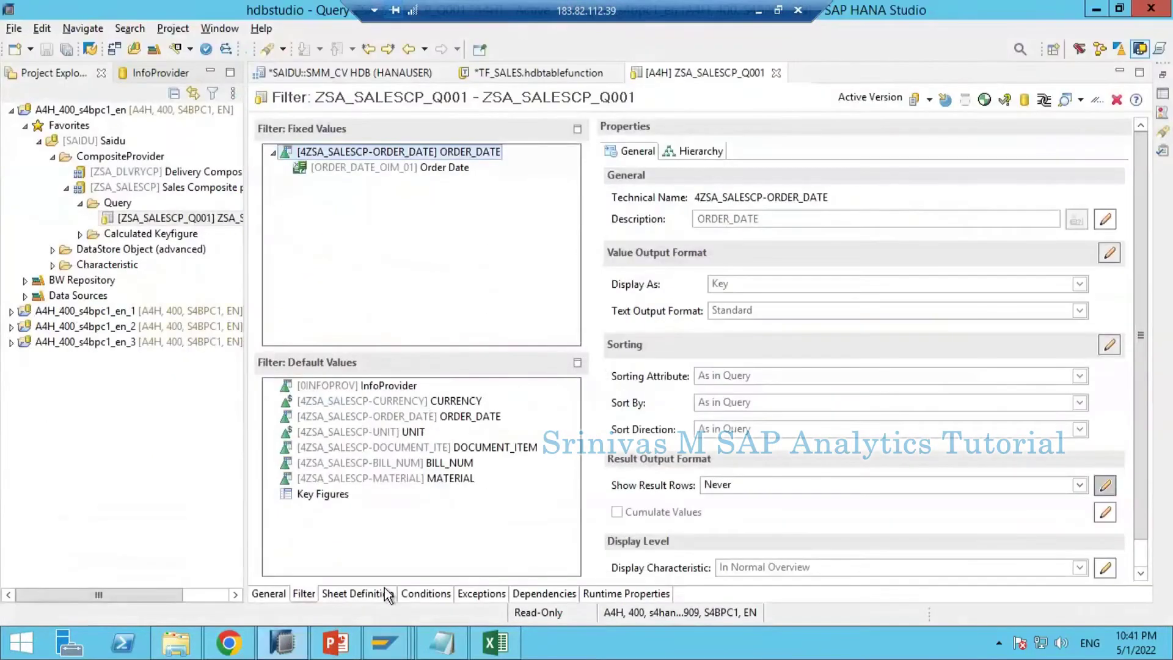
click(363, 594)
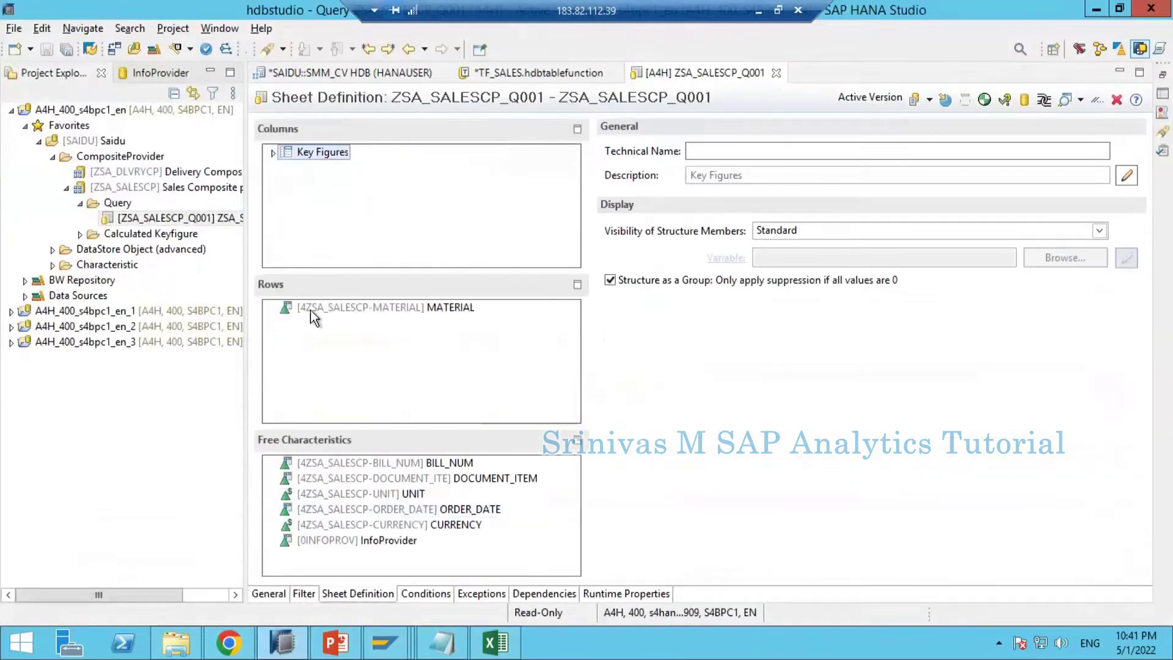
click(392, 311)
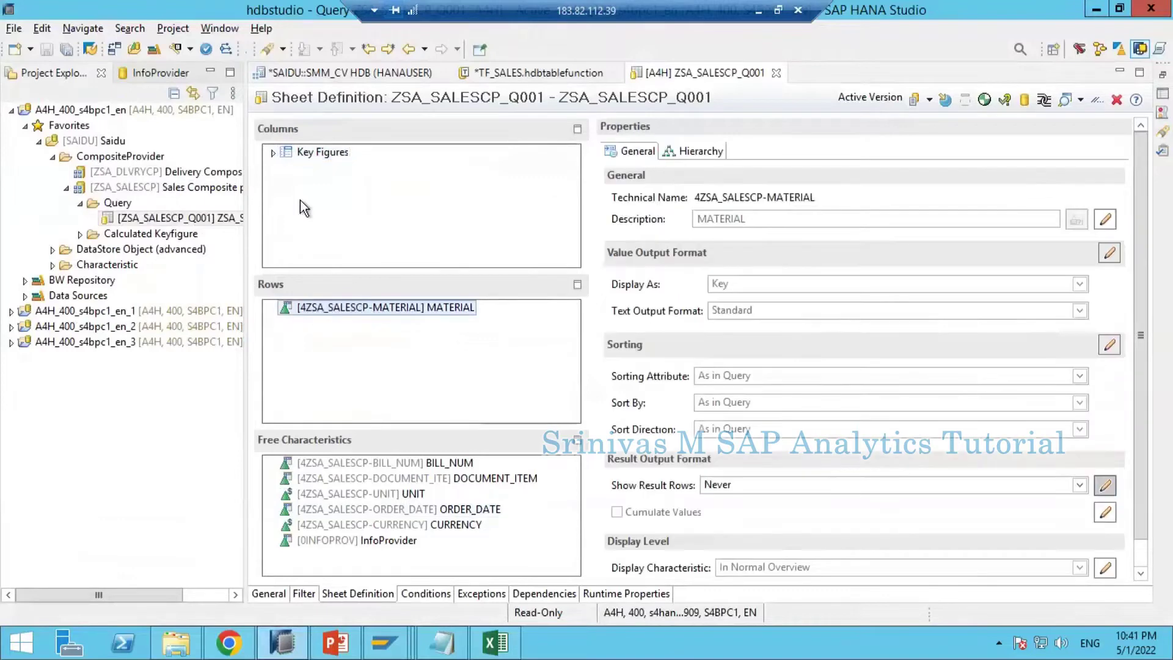
click(273, 153)
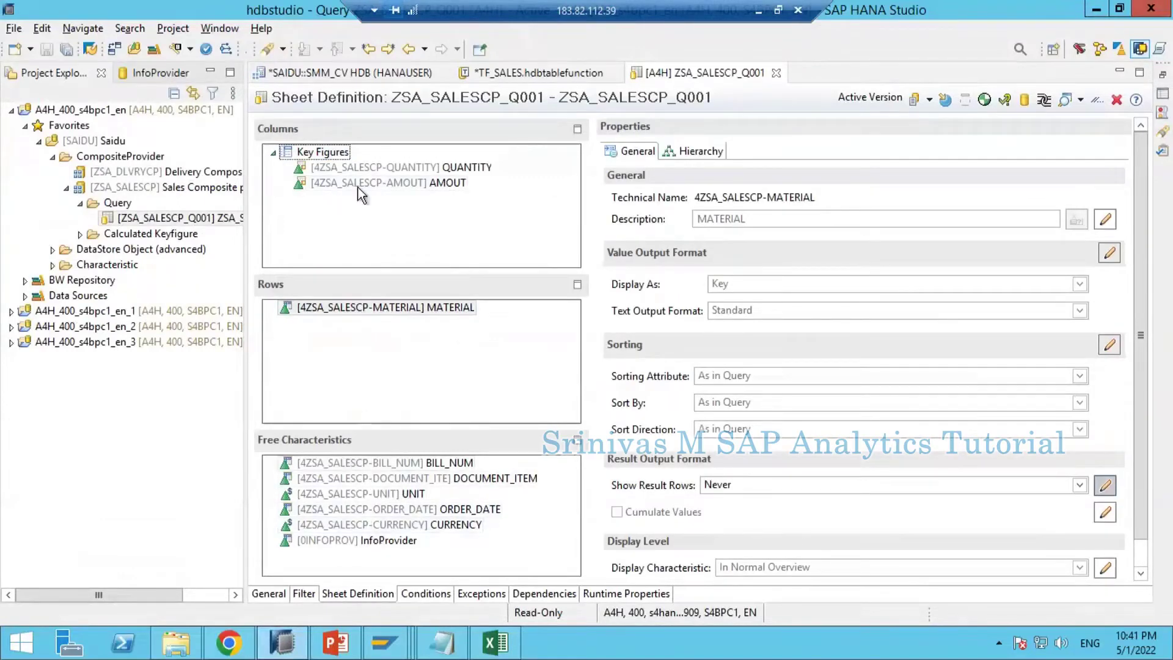
Examine the QUANTITY and AMOUT key figures, including the general, calculation and conversion properties of AMOUT
click(393, 169)
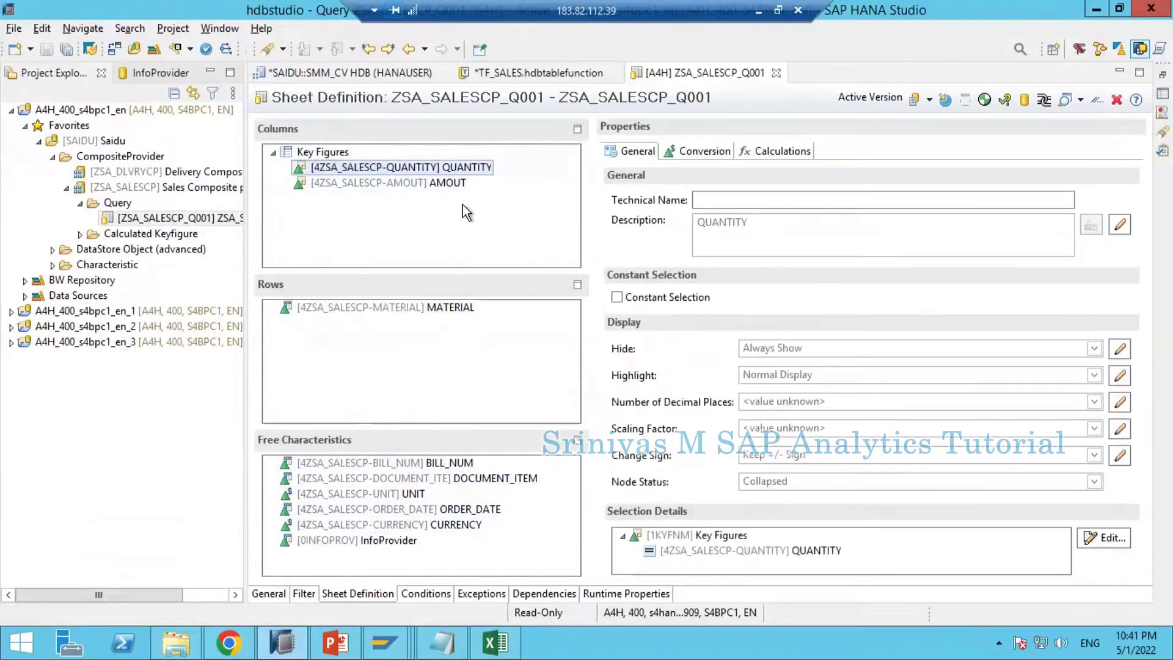
click(380, 185)
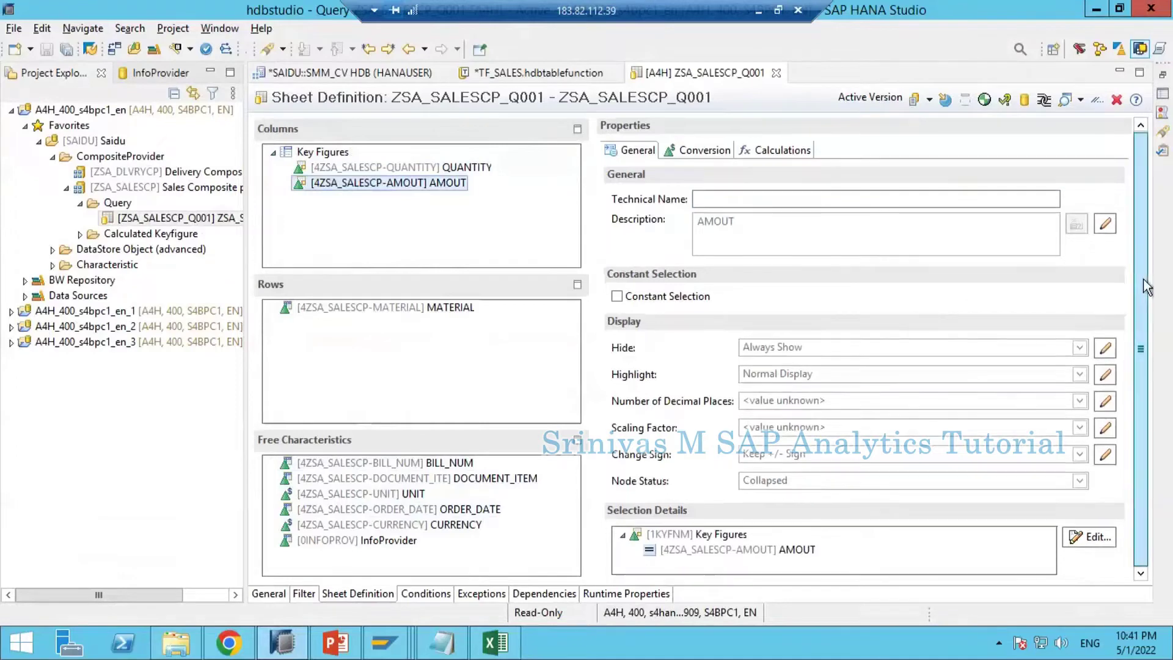
click(788, 152)
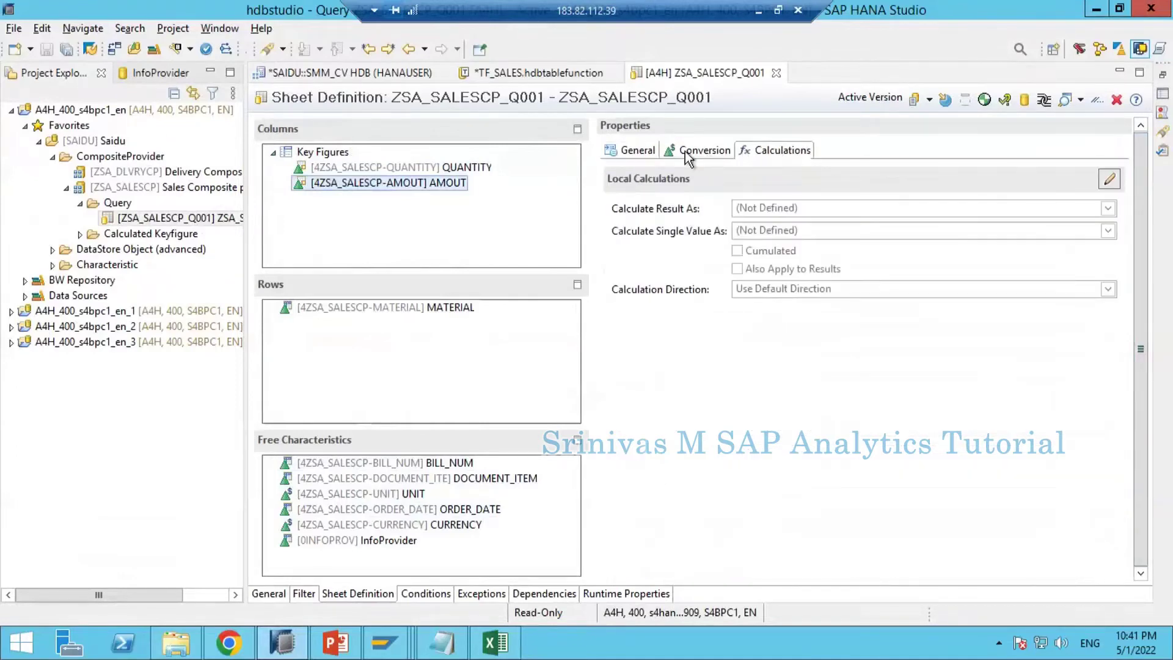
click(675, 152)
click(638, 153)
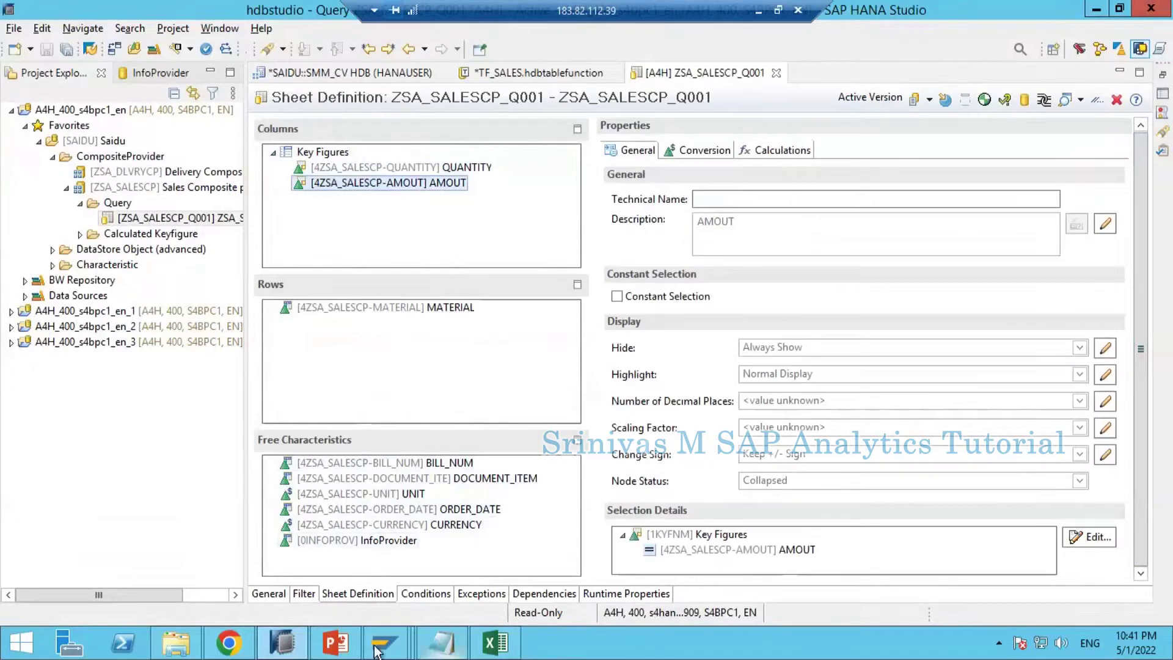
Switch to the Data Warehousing Workbench and review the Query Element and CompositeProvider groups collected for query ZSA_SALESCP_Q001
mouse_move(385, 643)
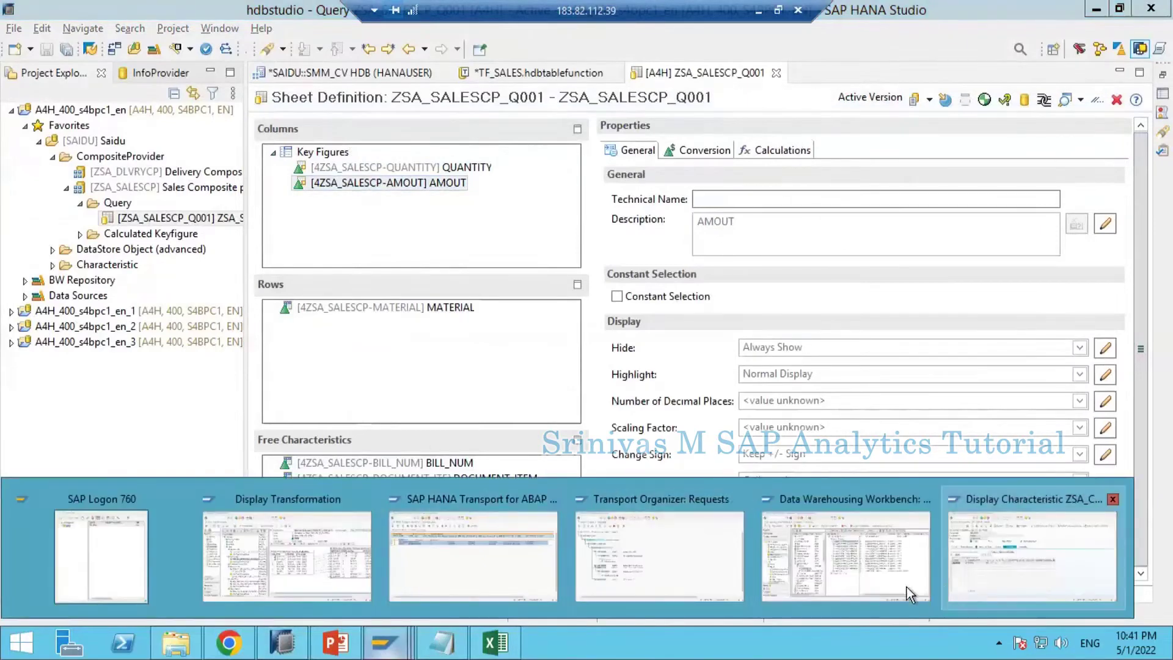
click(846, 556)
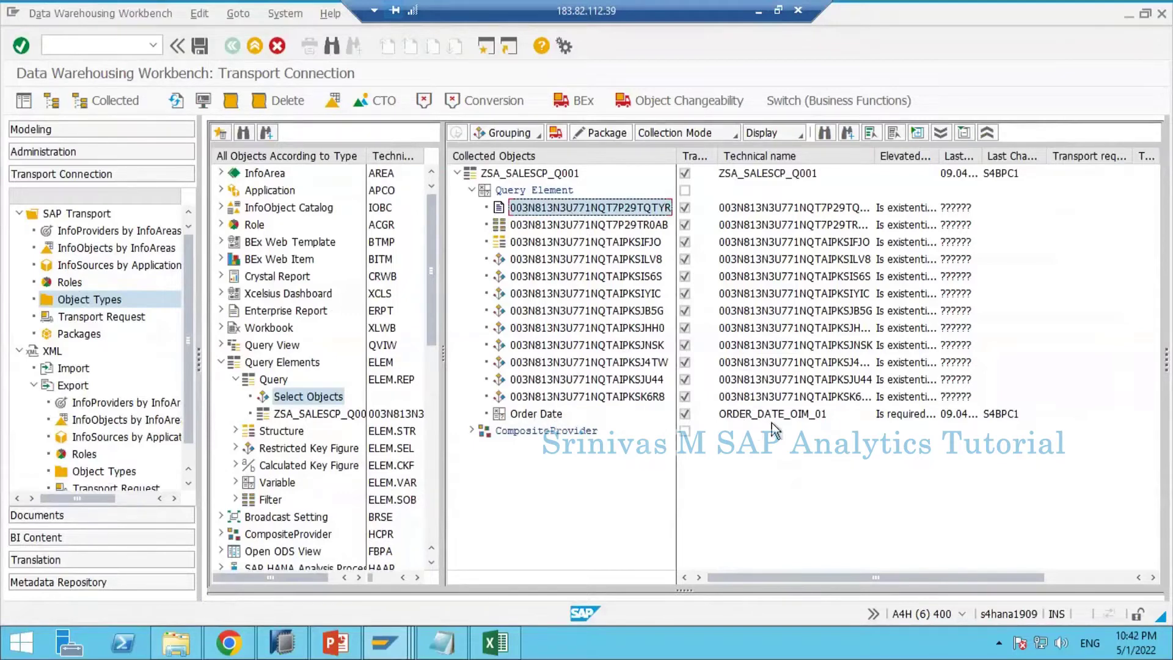
click(504, 416)
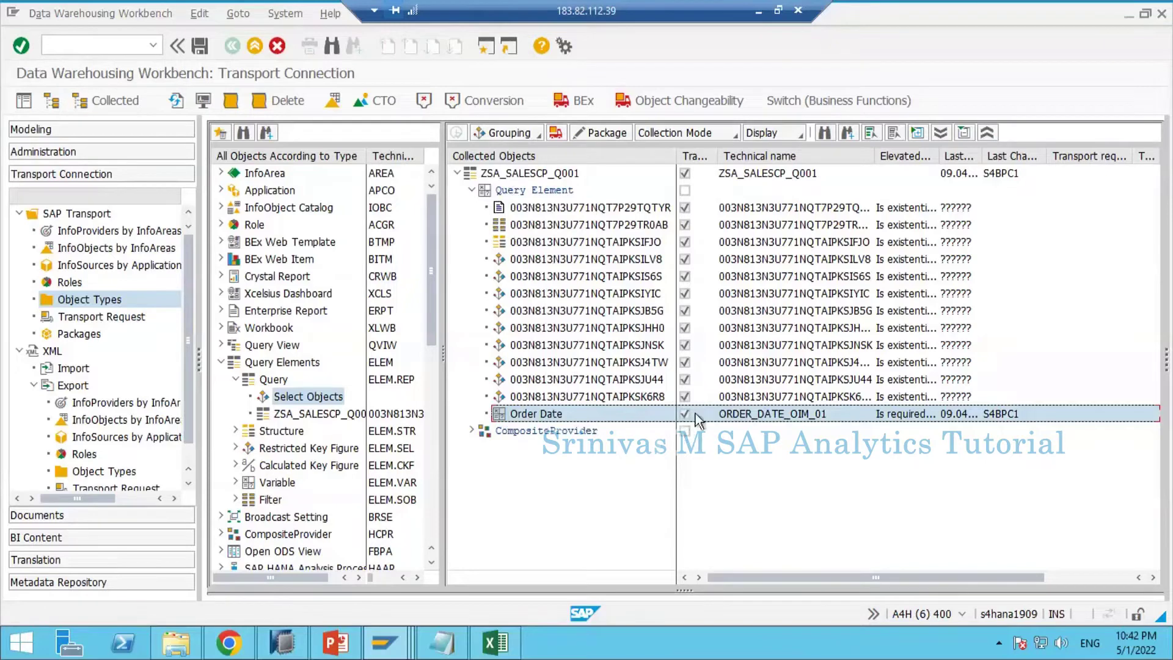
right_click(523, 431)
click(471, 189)
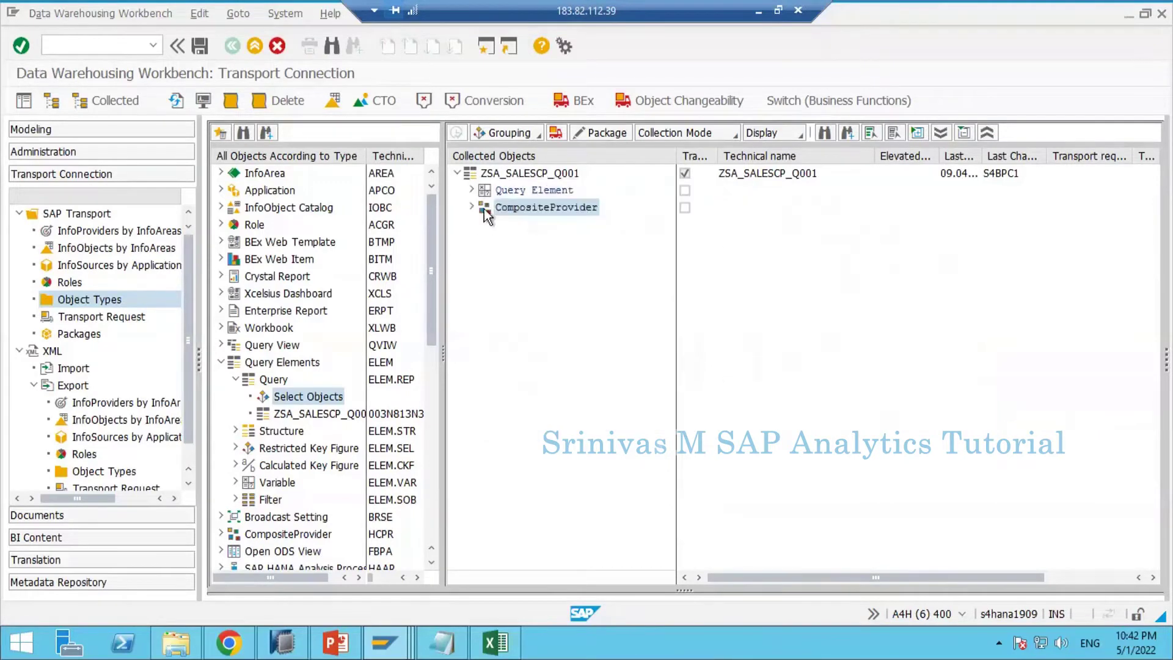
right_click(543, 212)
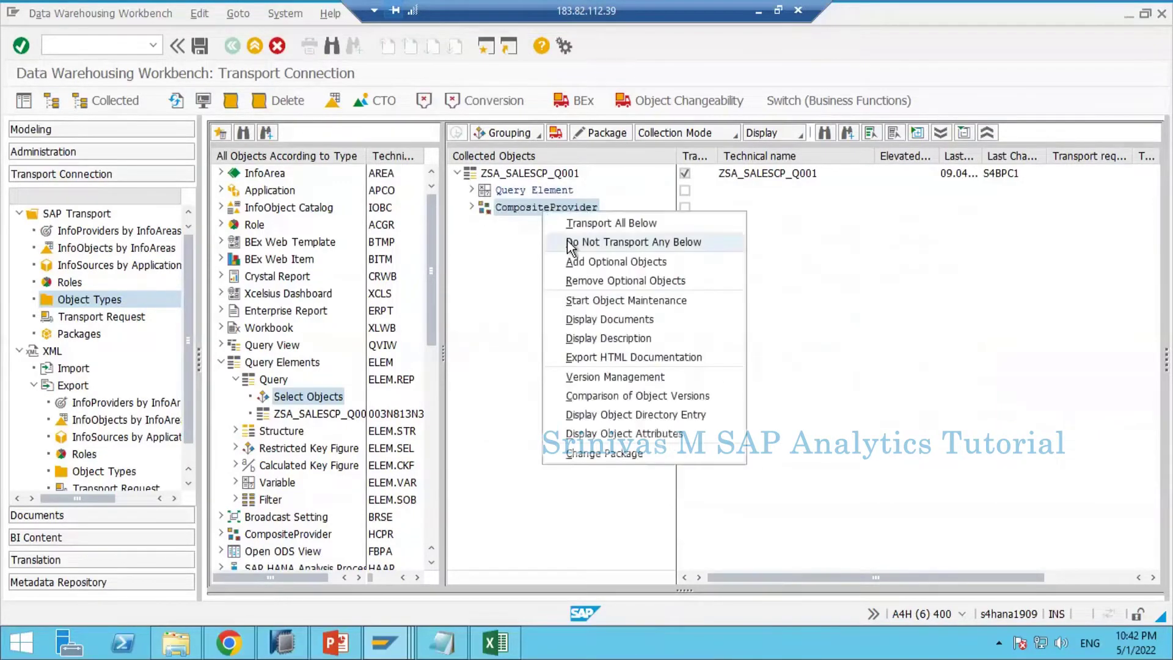
click(475, 197)
click(470, 189)
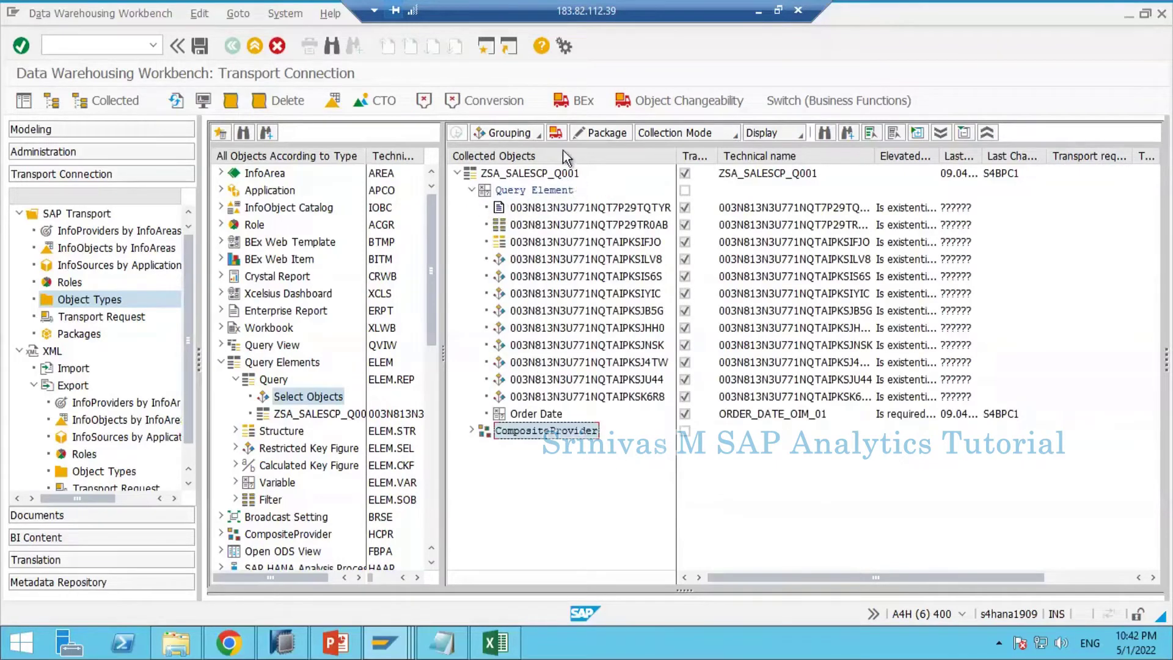
Start the transport of the collected ZSA_SALESCP_Q001 objects and assign the query element to package ZBW
click(556, 133)
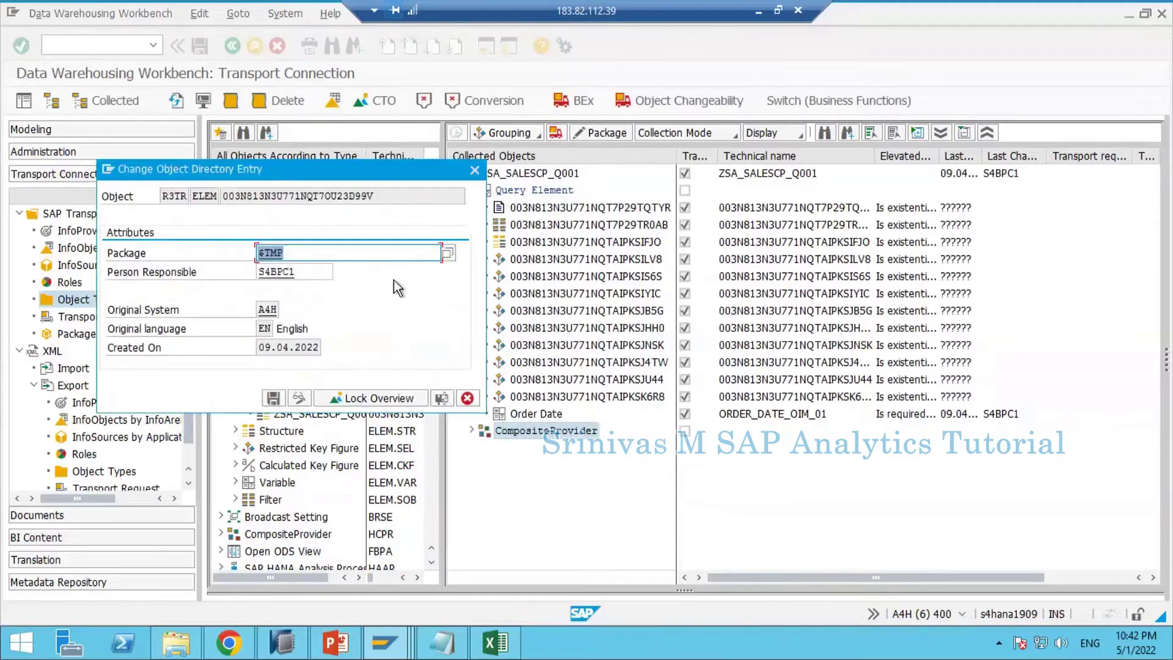
key(BackSpace)
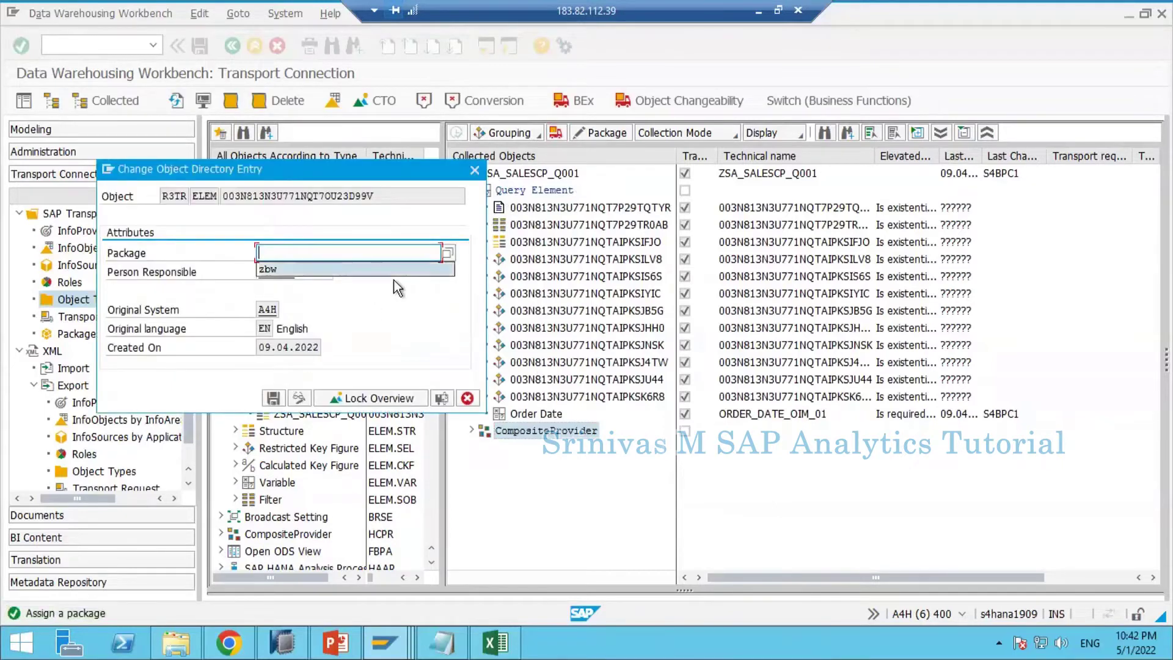
click(391, 269)
key(Return)
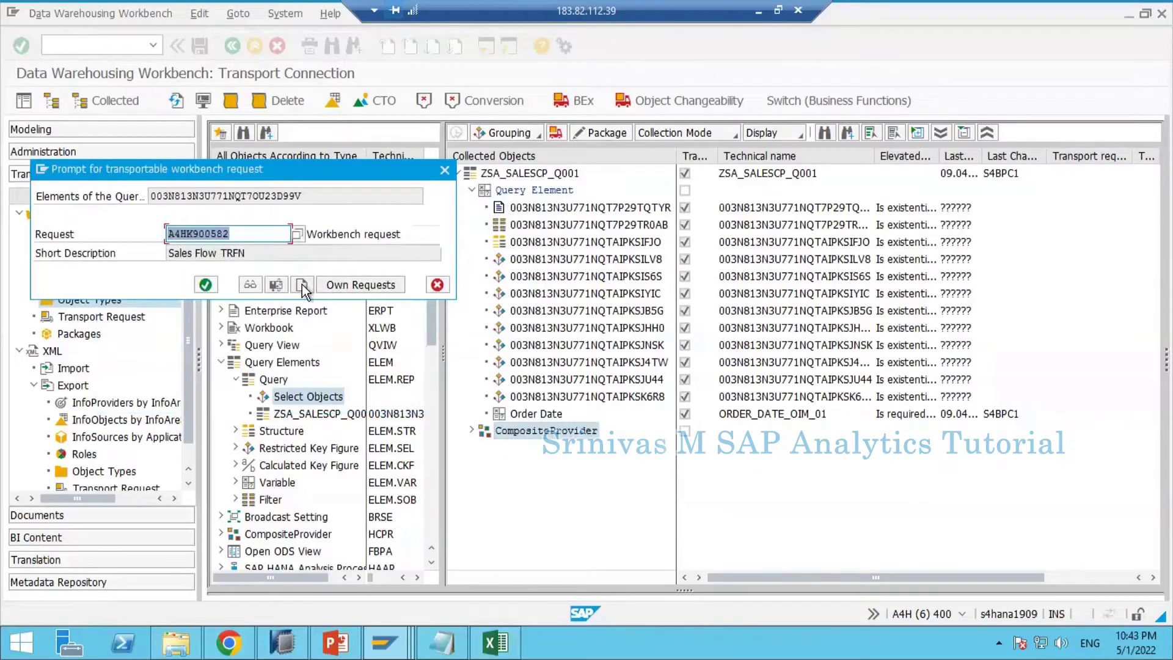
Create a new workbench request described as "Sales Flow Query" and assign the collected query objects to it
click(302, 284)
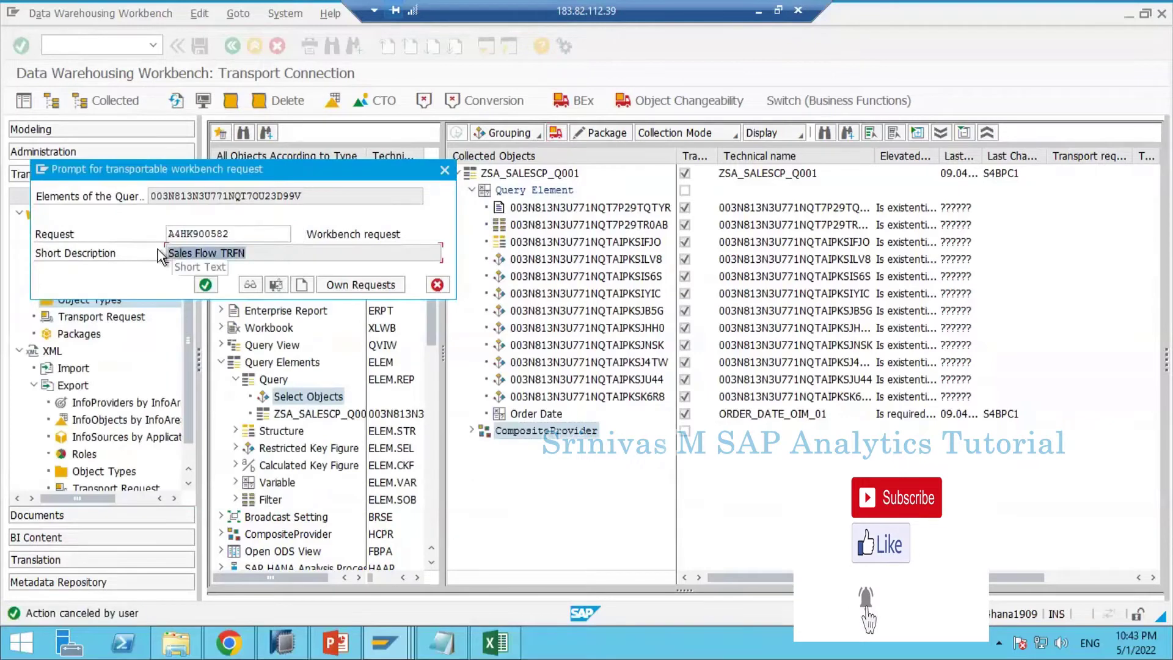
click(302, 284)
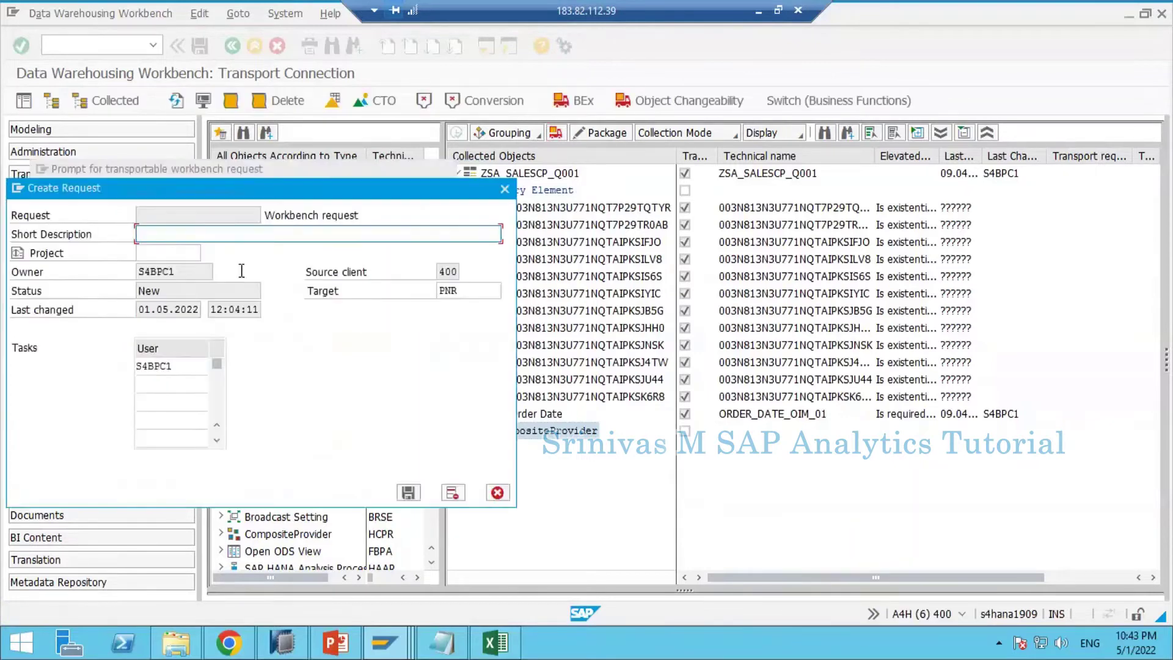
text(Sales Flow Query)
click(405, 495)
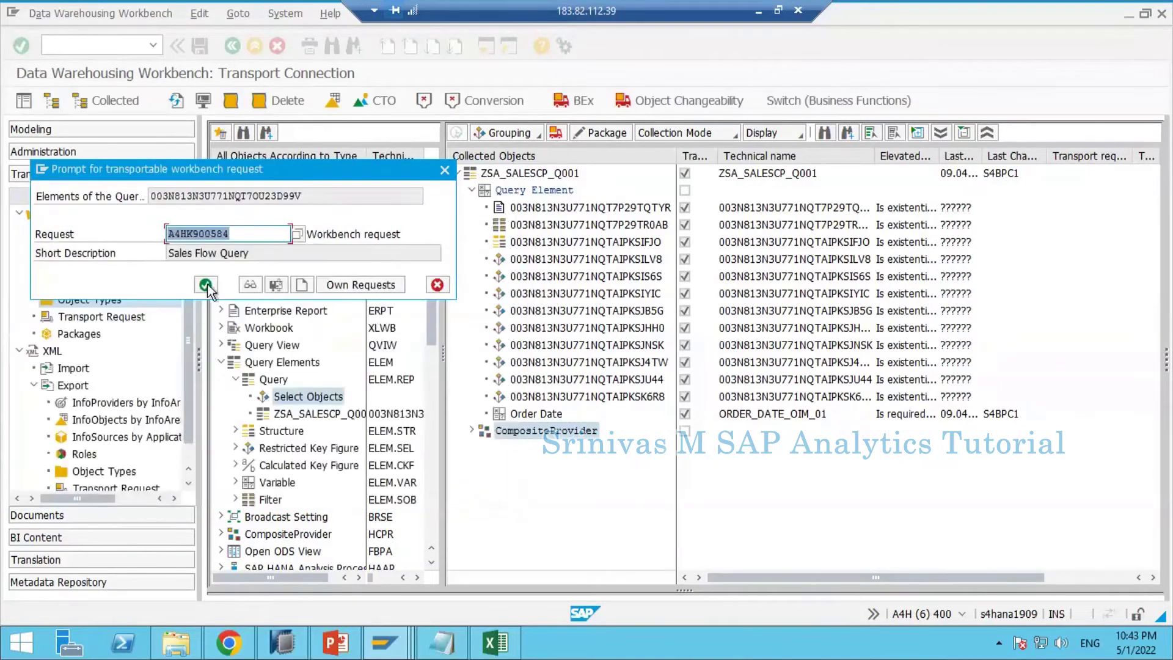
click(206, 285)
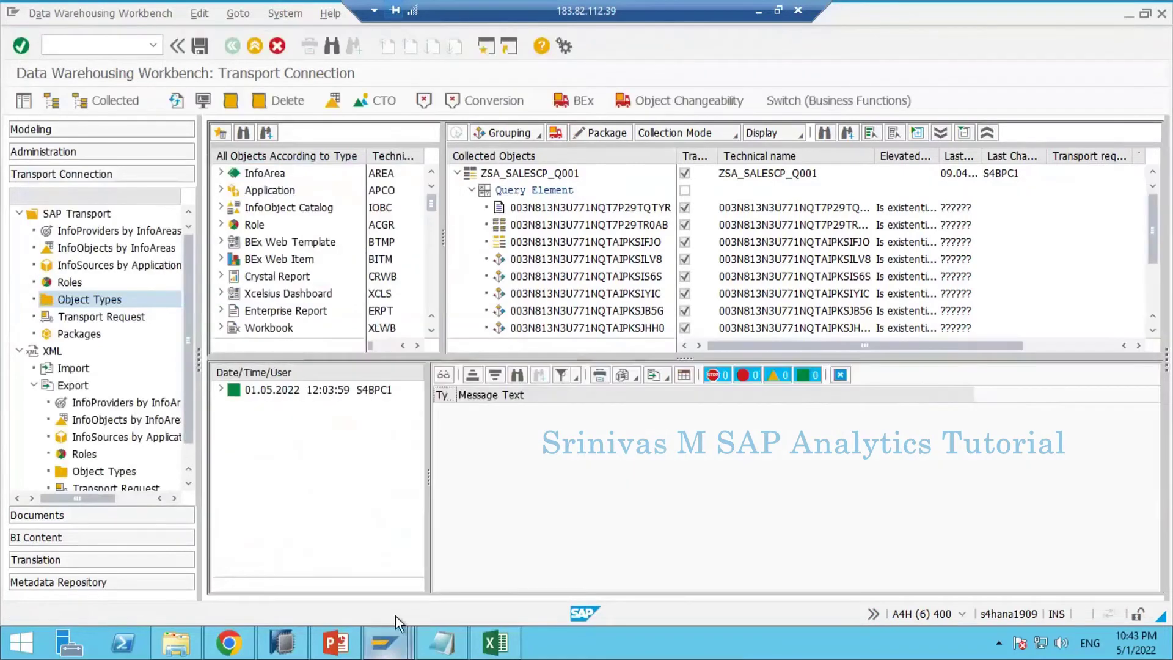
Switch to the Transport Organizer, refresh the requests, and expand the Sales Flow Query request down to its Query Builder elements
mouse_move(385, 640)
click(712, 579)
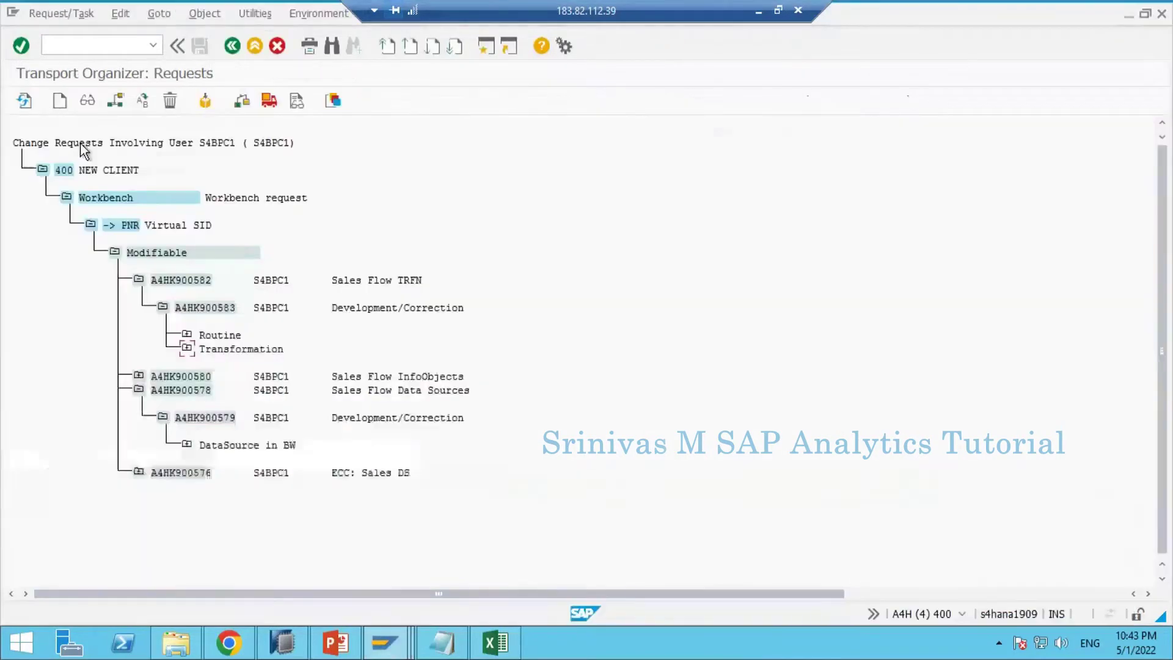
click(25, 102)
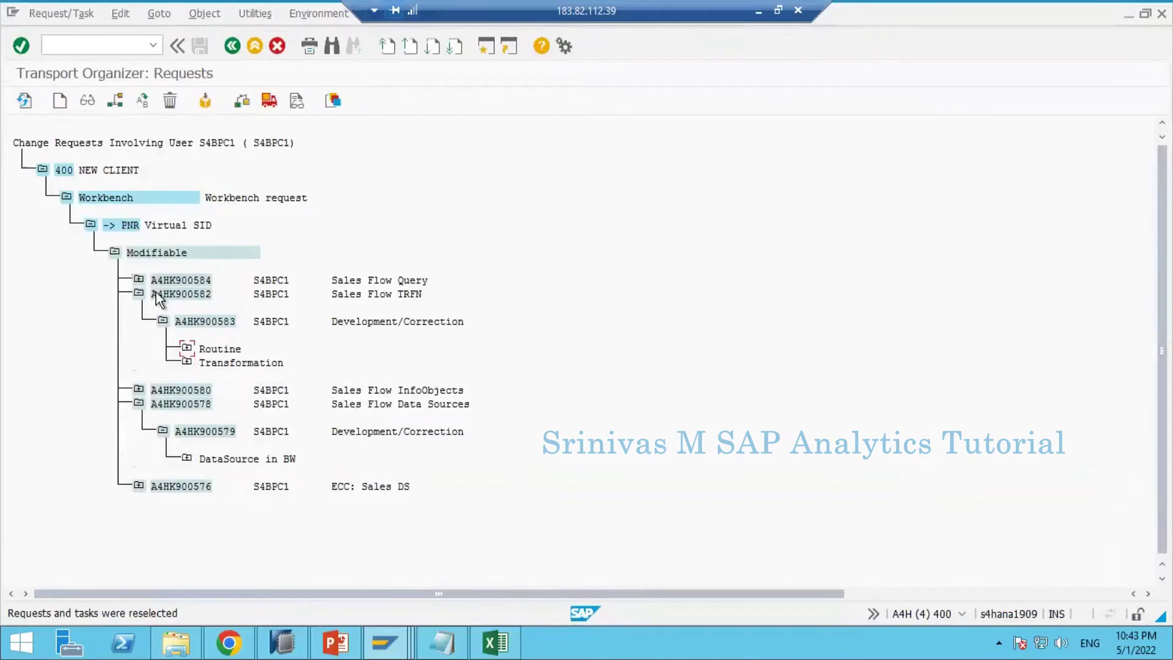
click(139, 280)
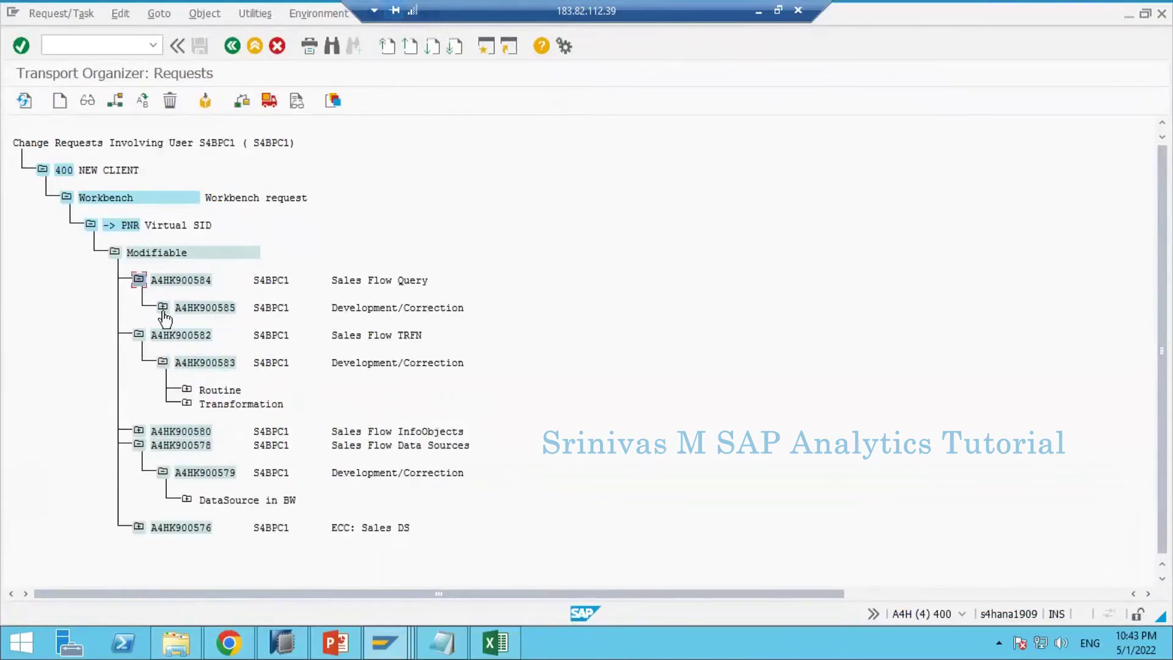
click(164, 308)
click(187, 335)
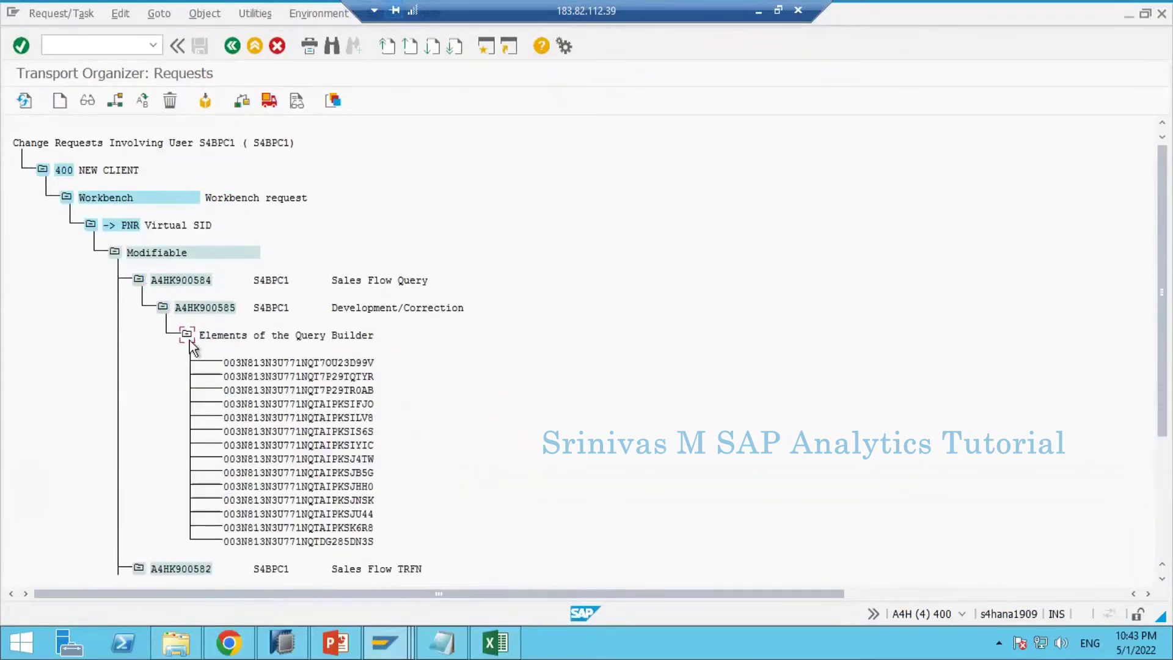
Collapse the Sales Flow Query task and reopen it to review its Query Builder elements again
click(162, 307)
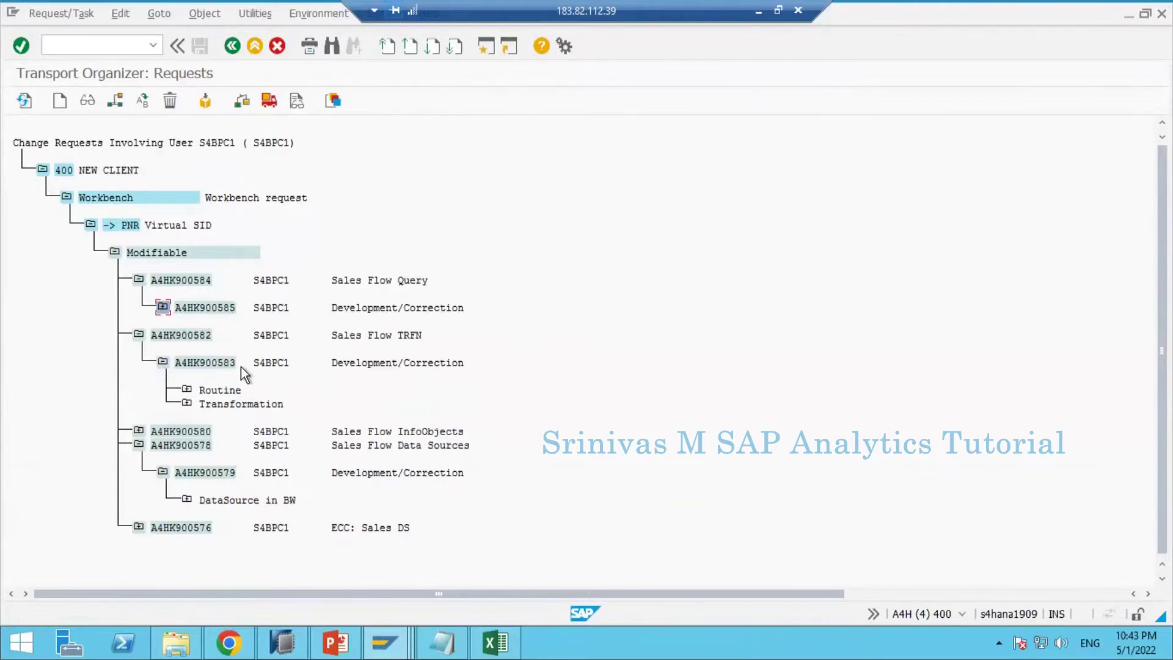
click(203, 282)
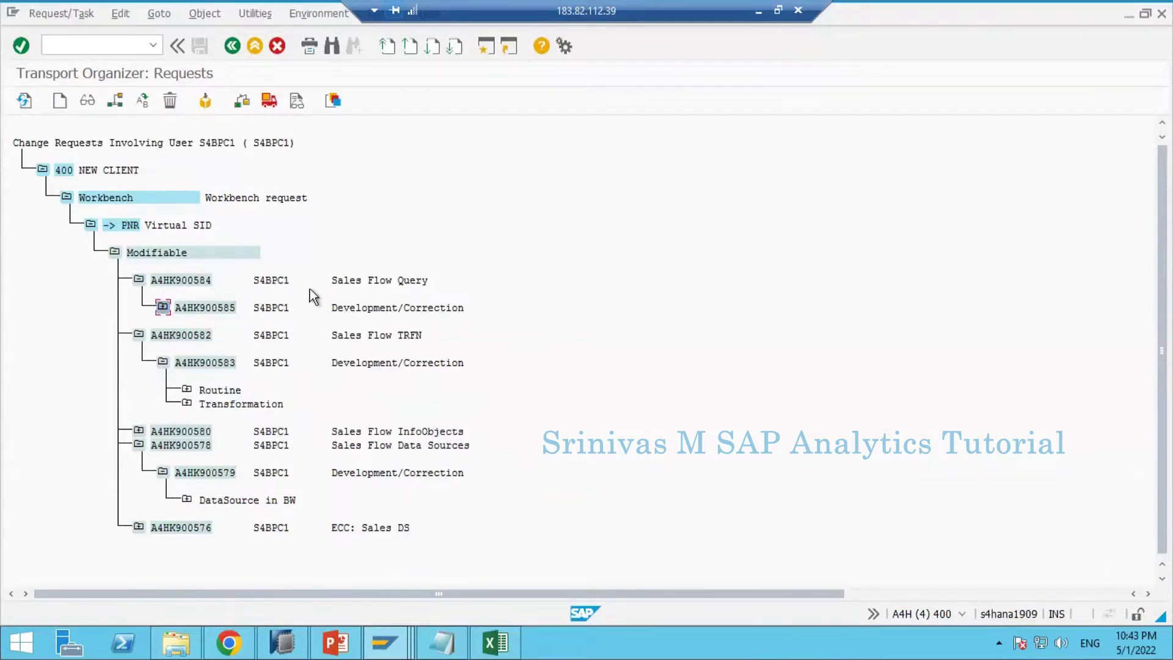
click(163, 307)
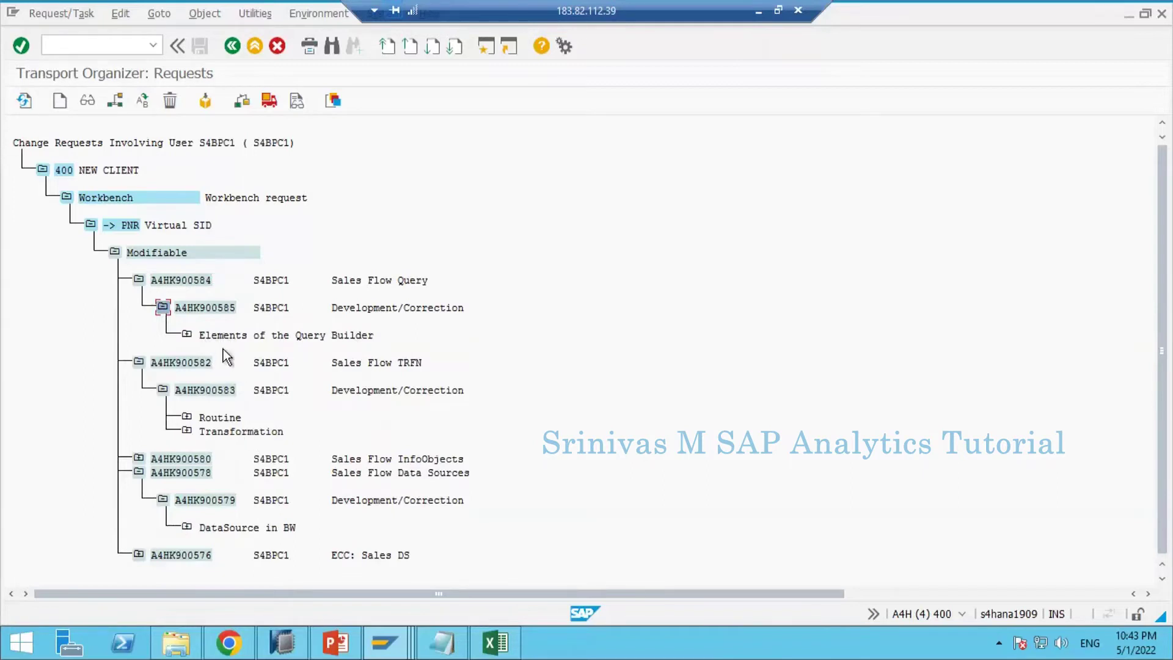
click(188, 336)
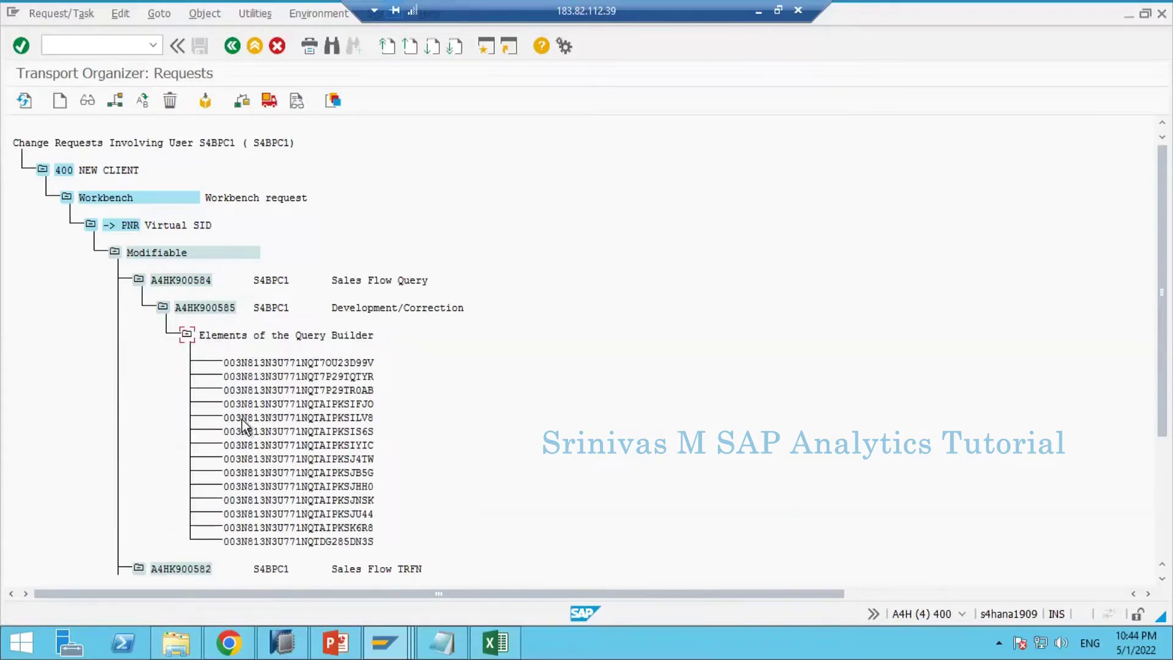
click(187, 336)
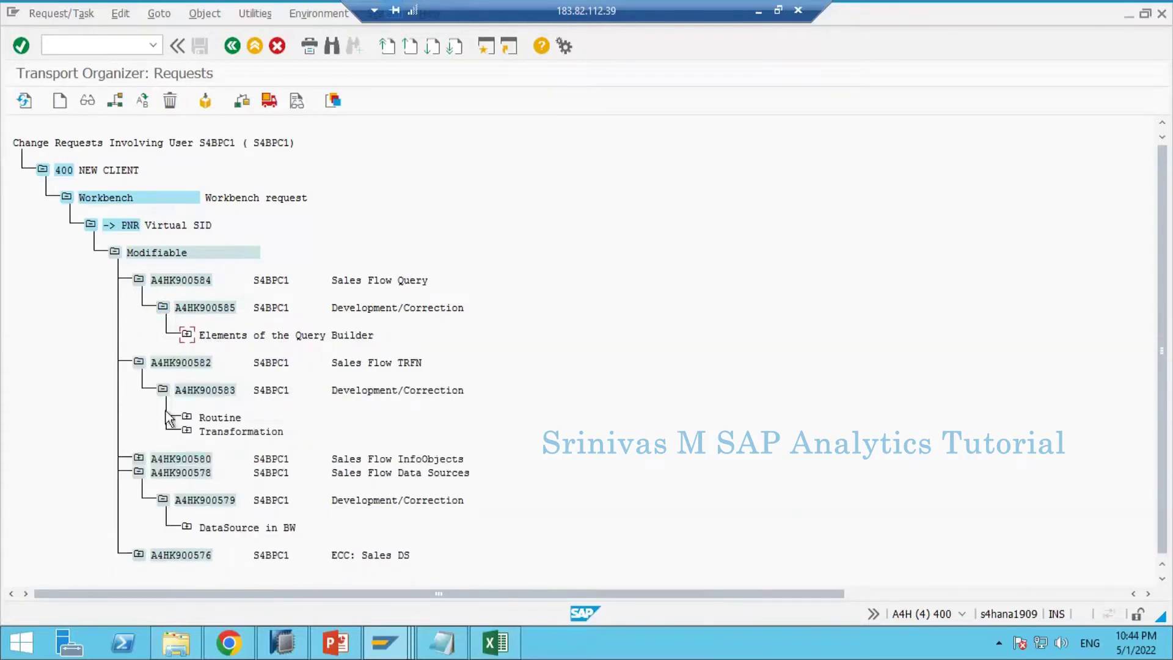
Collapse the Development/Correction tasks under the Sales Flow TRFN, Sales Flow Query and Sales Flow Data Sources requests
scroll(181, 414, right, 3)
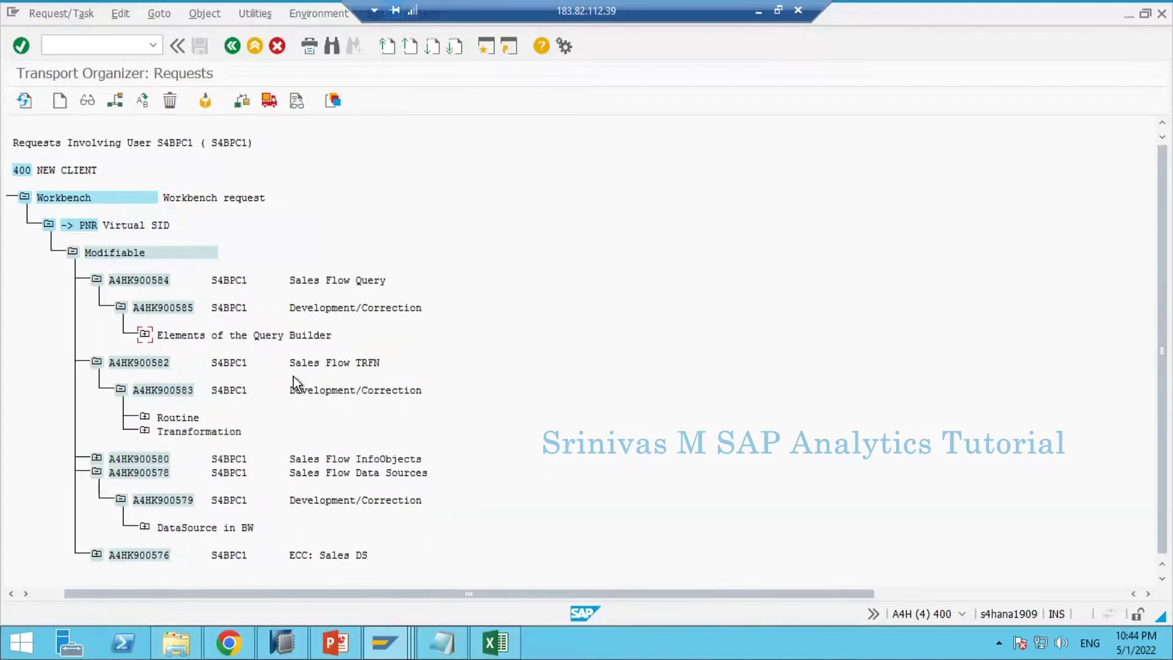
click(341, 364)
click(120, 390)
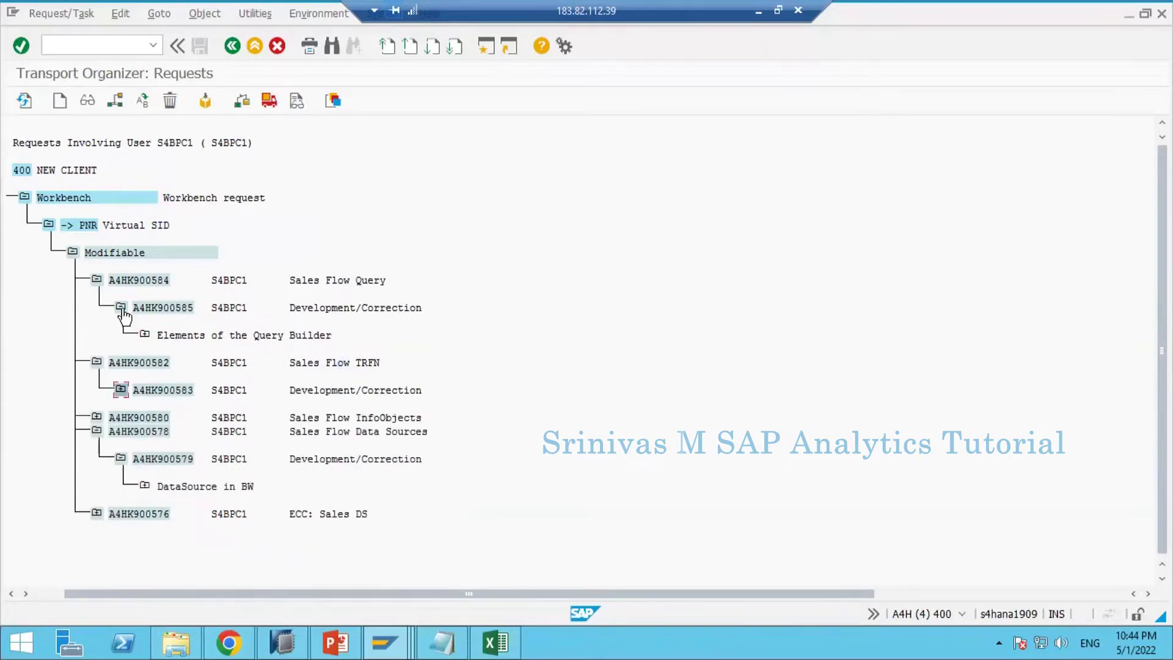
click(121, 309)
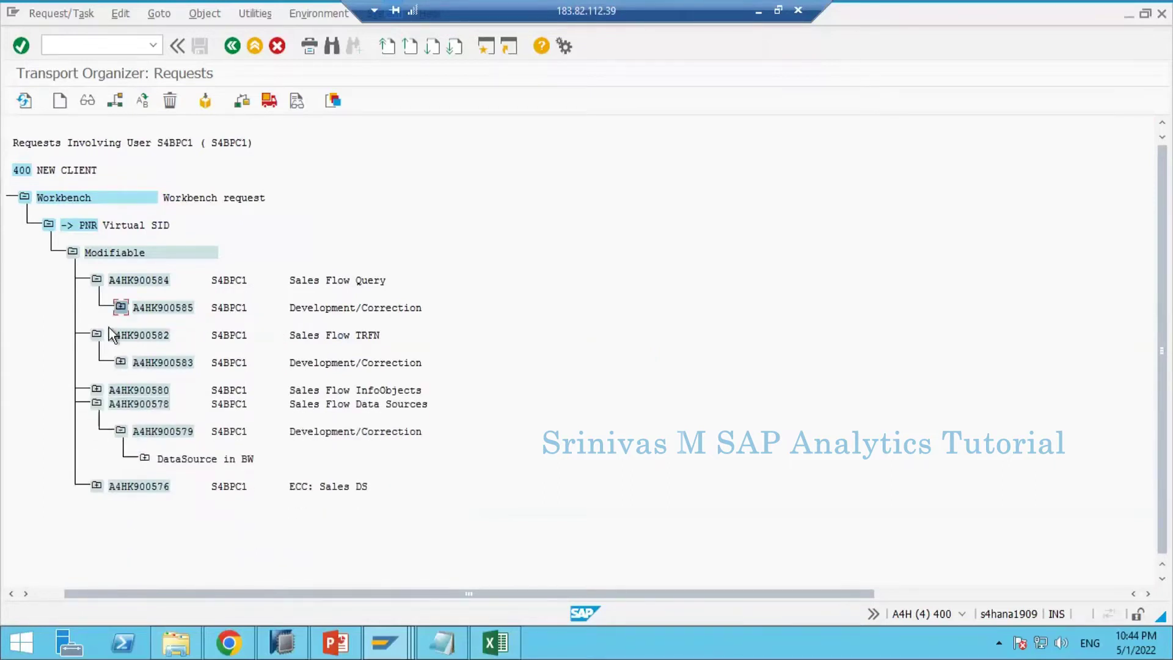
click(120, 431)
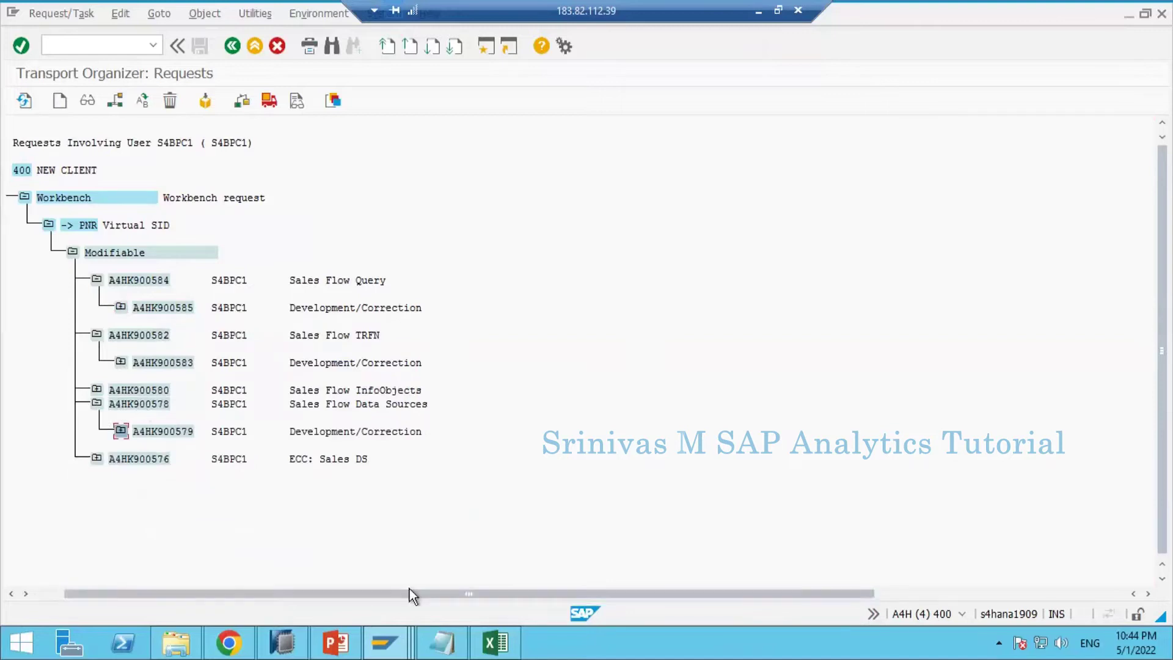
Switch to Book1 in Excel to review the transport sequence on Sheet1, and return to the Transport Organizer
mouse_move(512, 655)
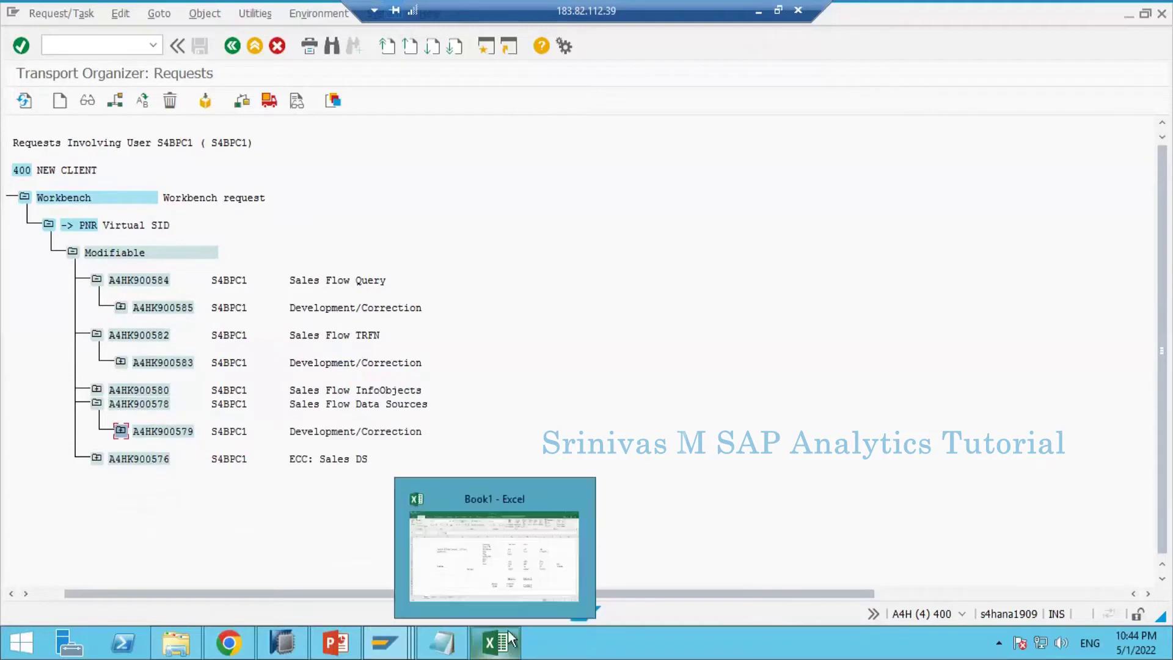
click(492, 562)
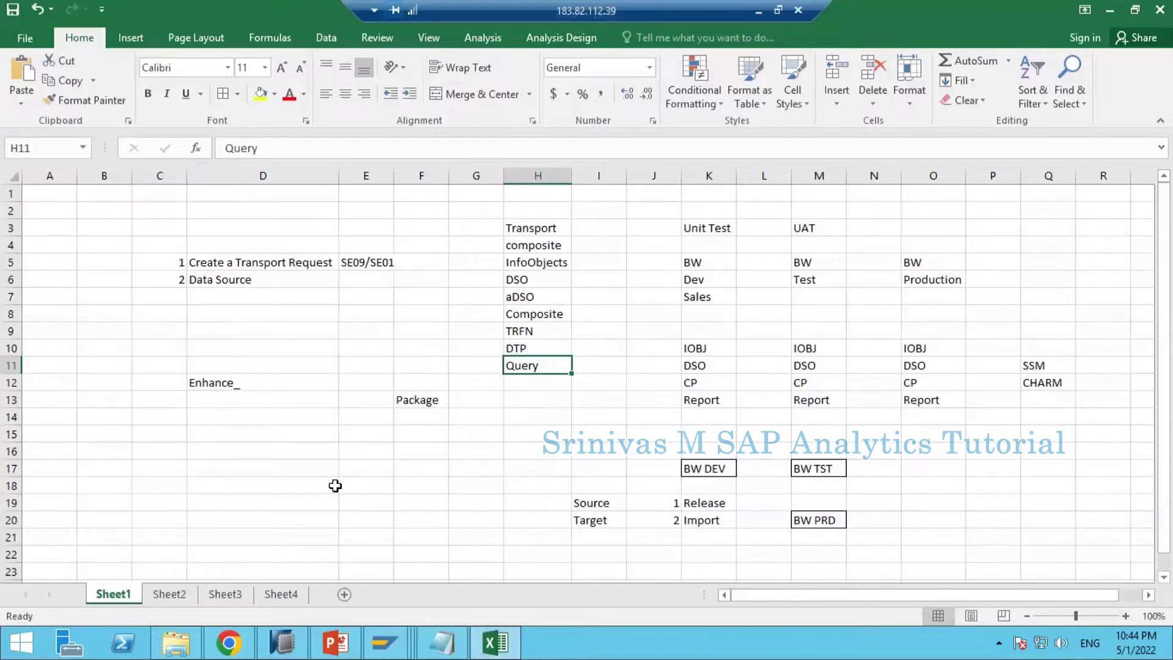
click(386, 643)
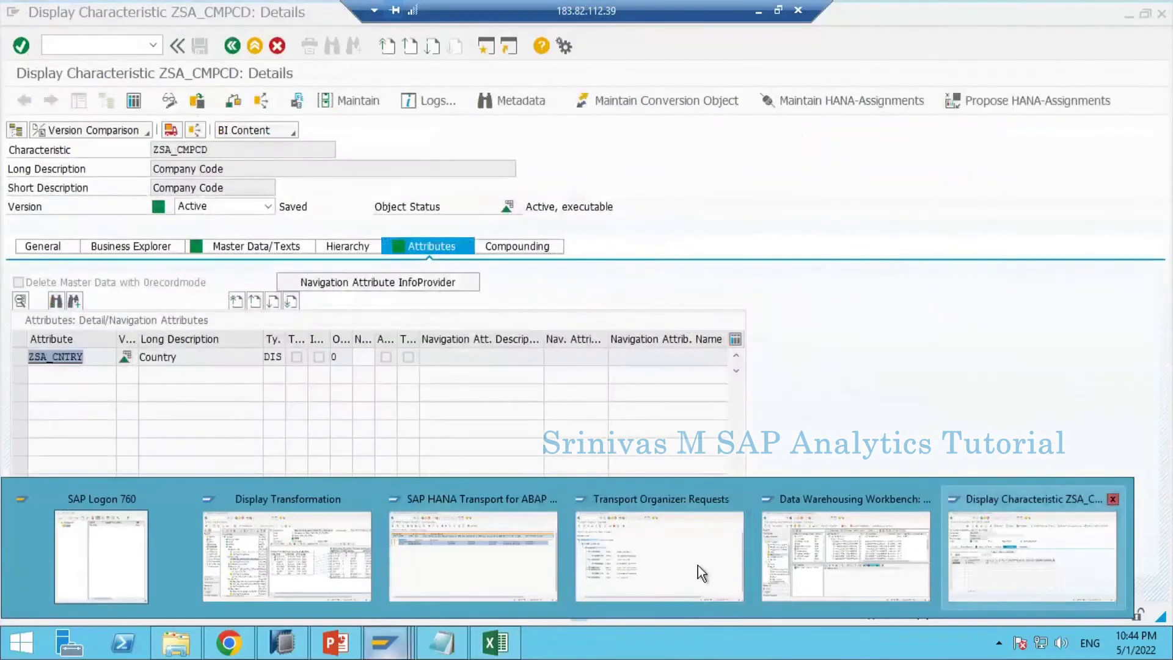
click(658, 569)
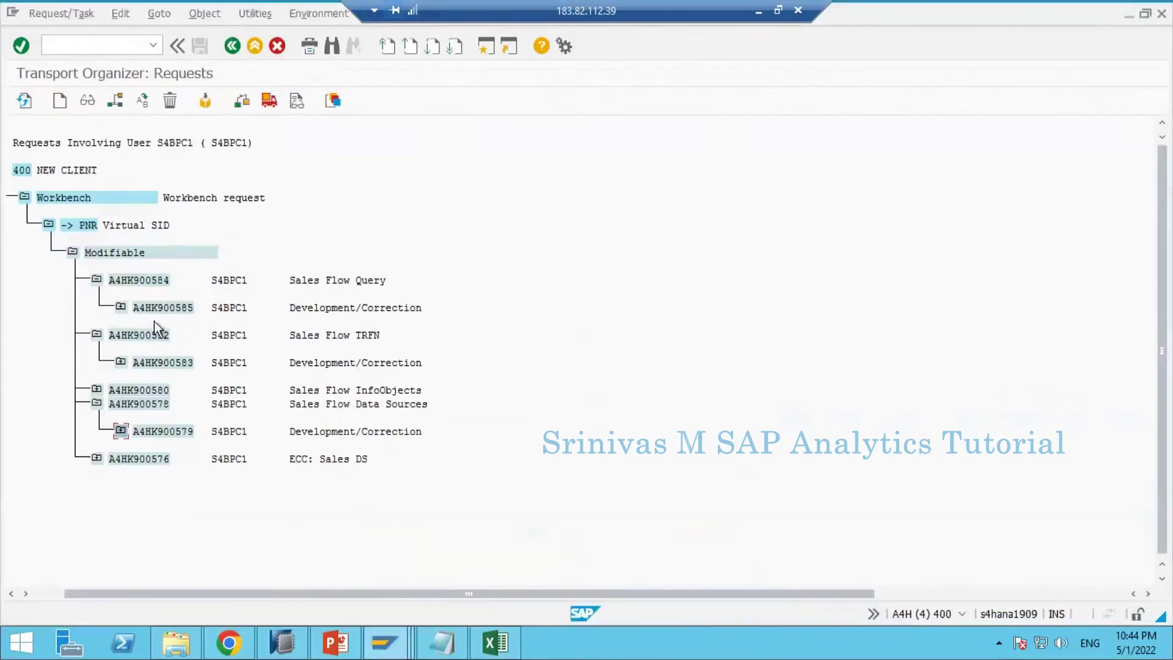
Collapse the Query, TRFN and Data Sources requests and expand Sales Flow InfoObjects to examine its request and task
click(96, 281)
click(96, 294)
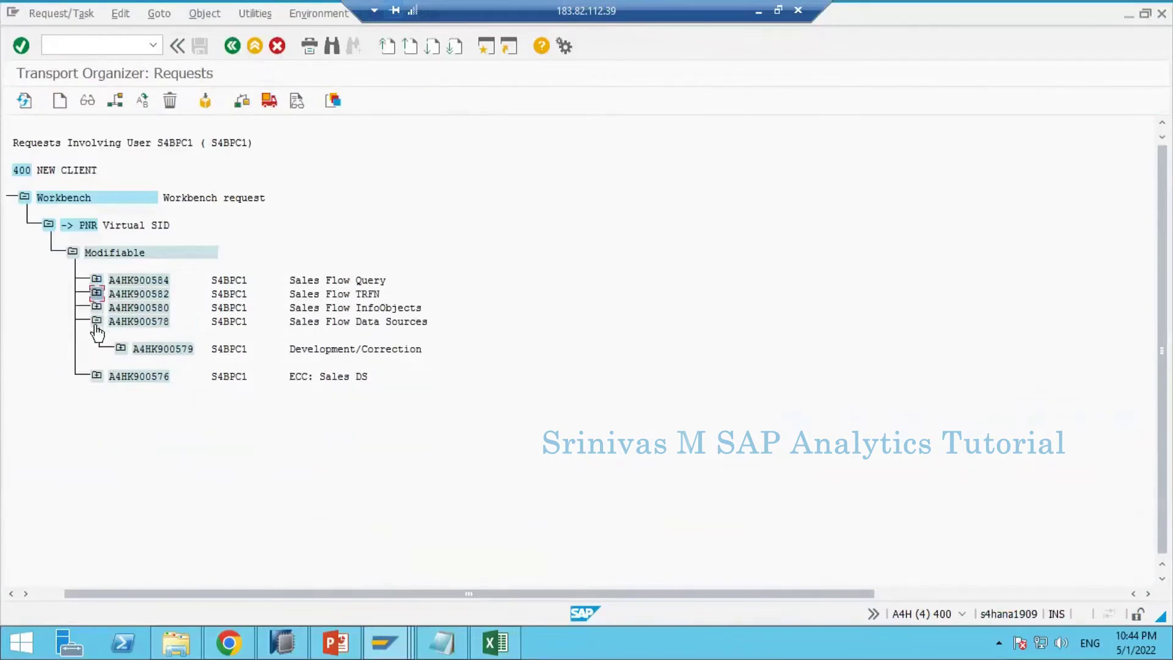
click(97, 321)
click(97, 308)
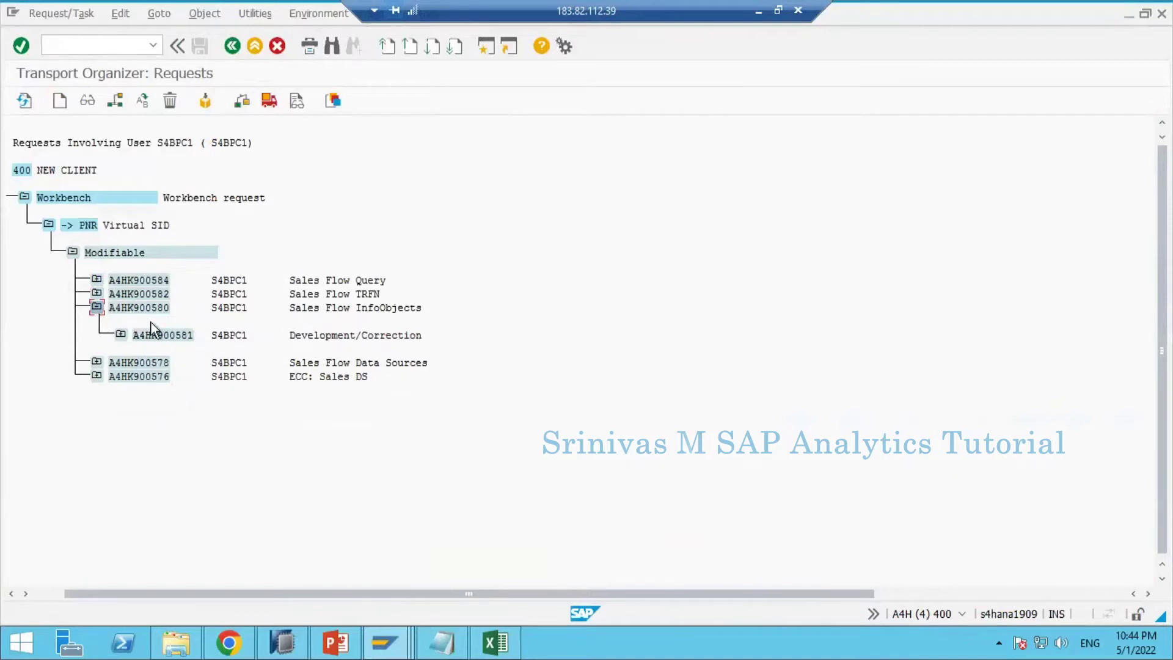
click(145, 308)
click(170, 335)
Switch to Book1 in Excel, highlight the SSM and CHARM notes in column Q, and minimize the workbook
click(495, 642)
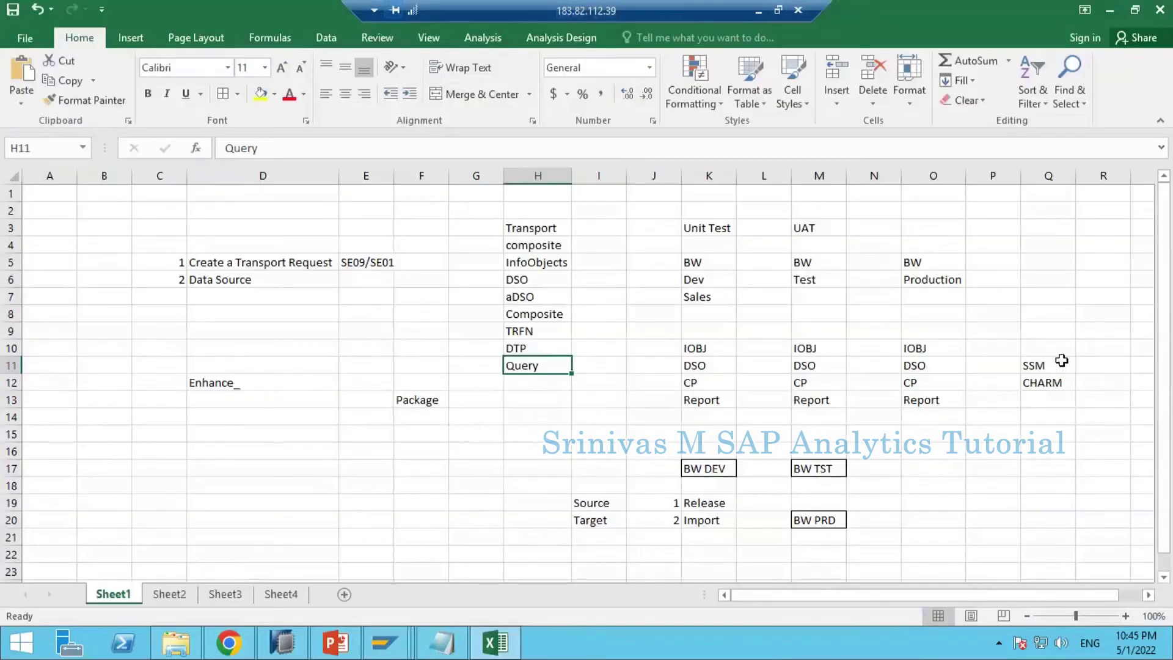
drag(1051, 366, 1054, 400)
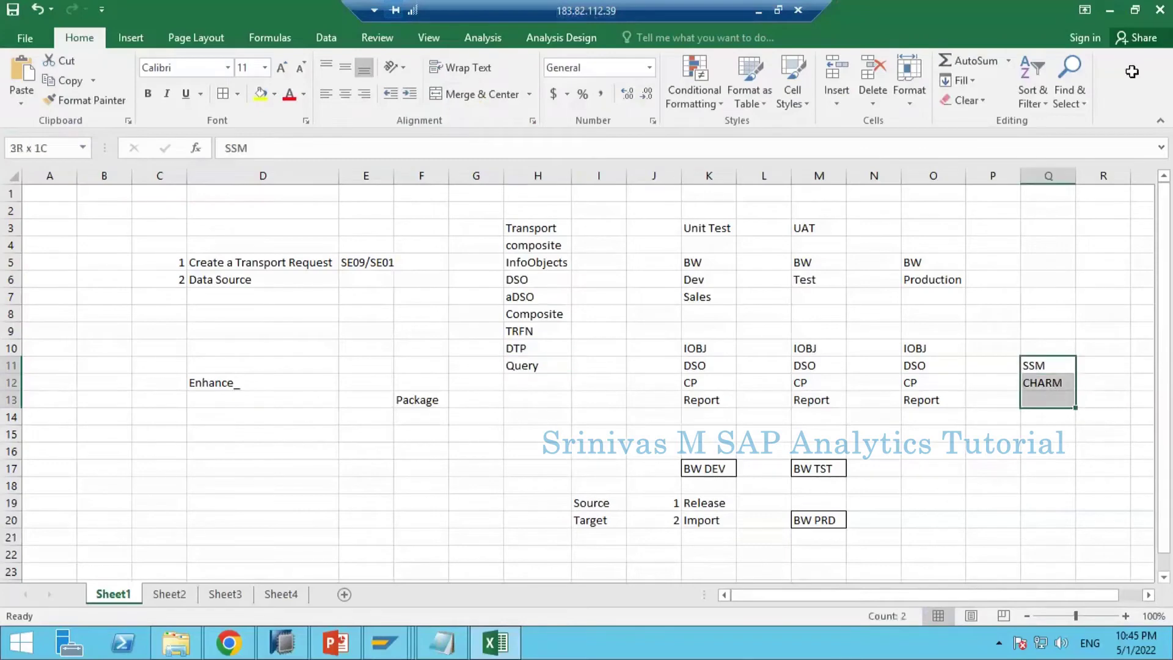
click(1110, 10)
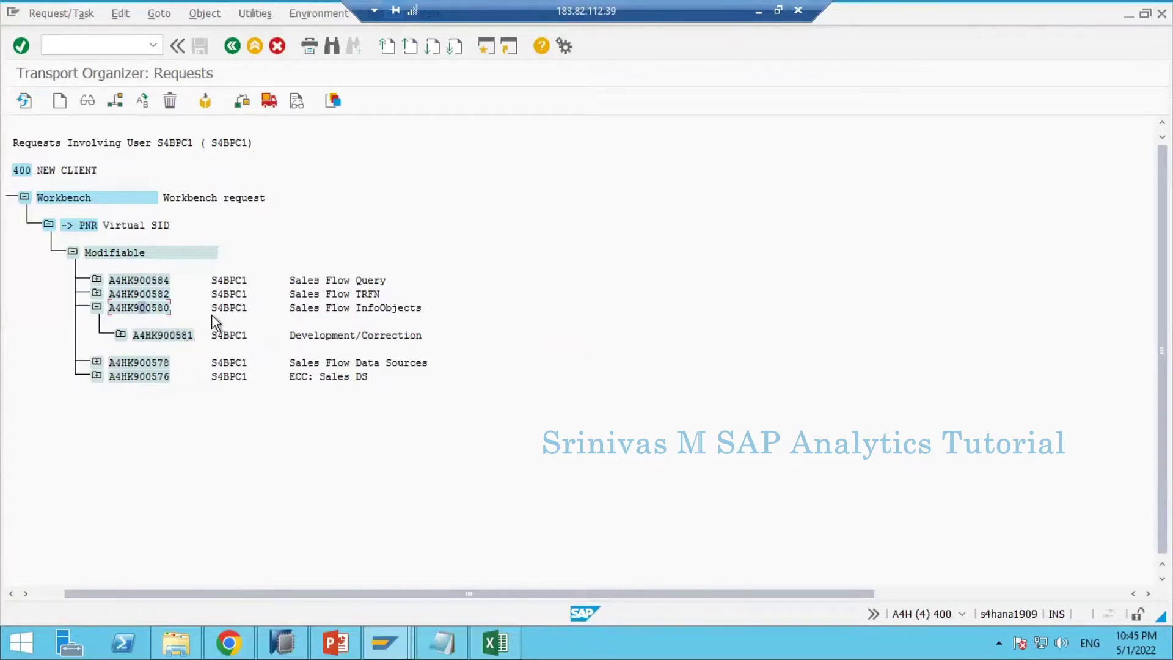
Expand the Development/Correction task A4HK900581 down to its InfoObjects and try to release the task directly
click(120, 334)
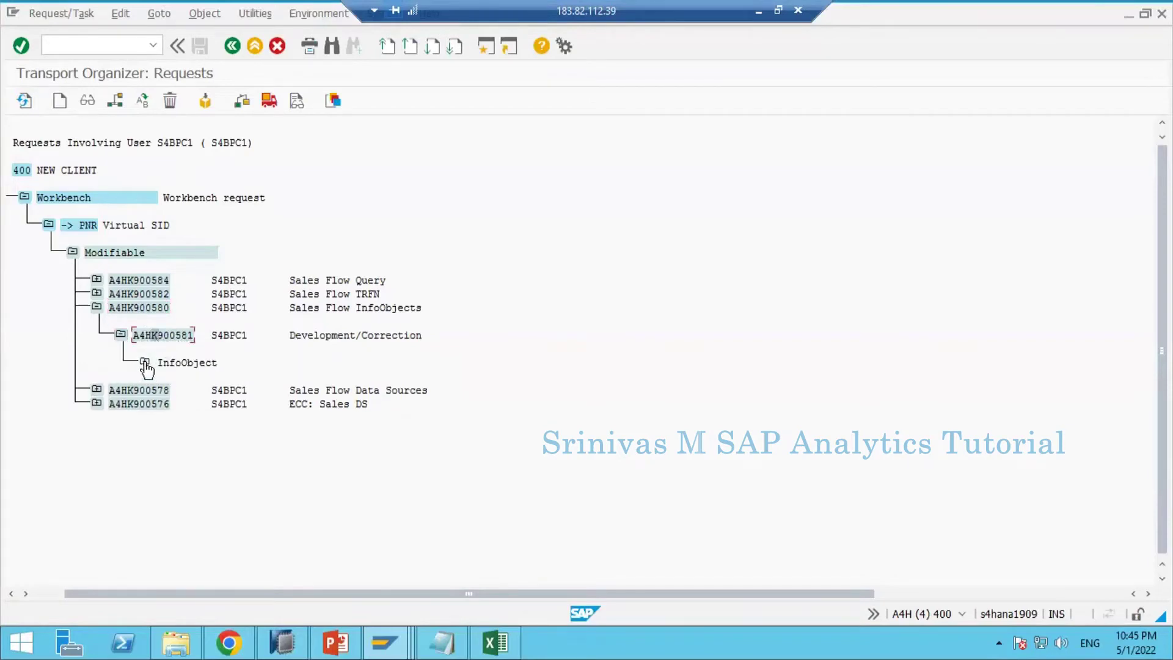
click(145, 363)
click(157, 337)
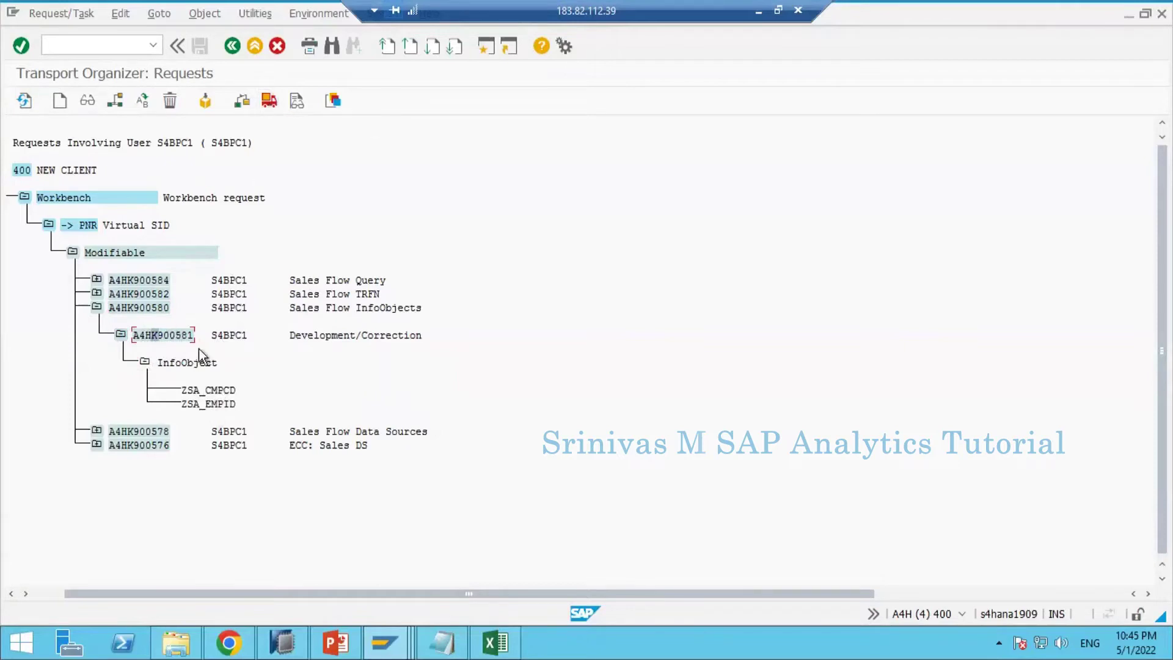
click(181, 336)
click(267, 102)
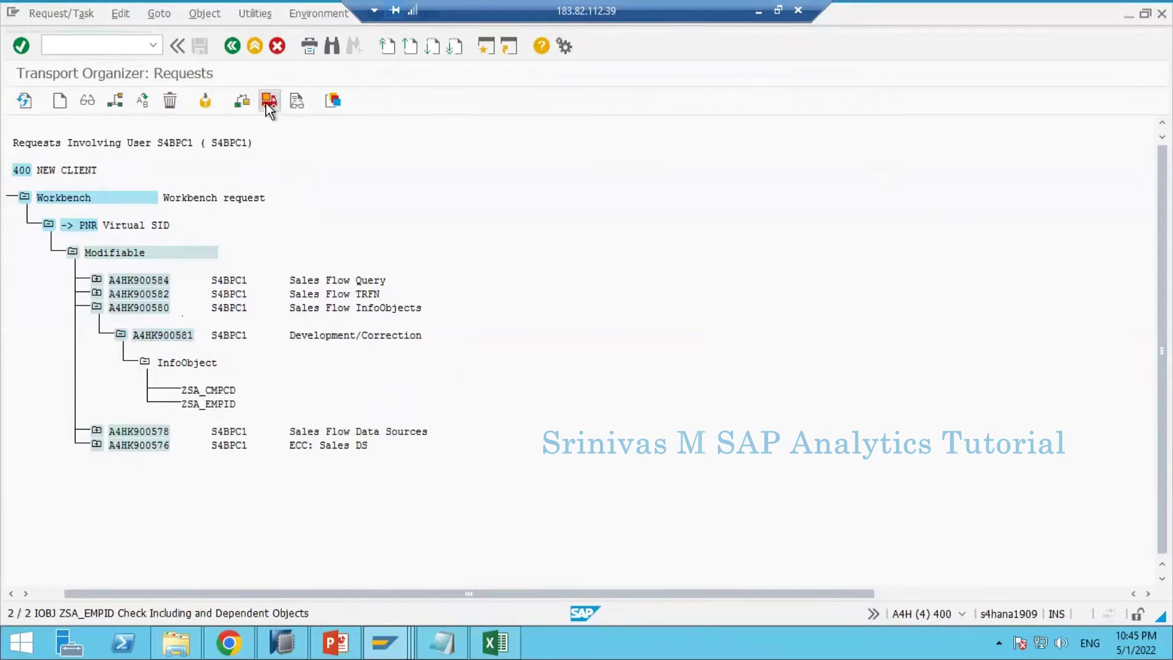
Examine the release log messages for ZSA_CMPCD and ZSA_EMPID, and decline to release the task despite errors
drag(203, 189, 594, 203)
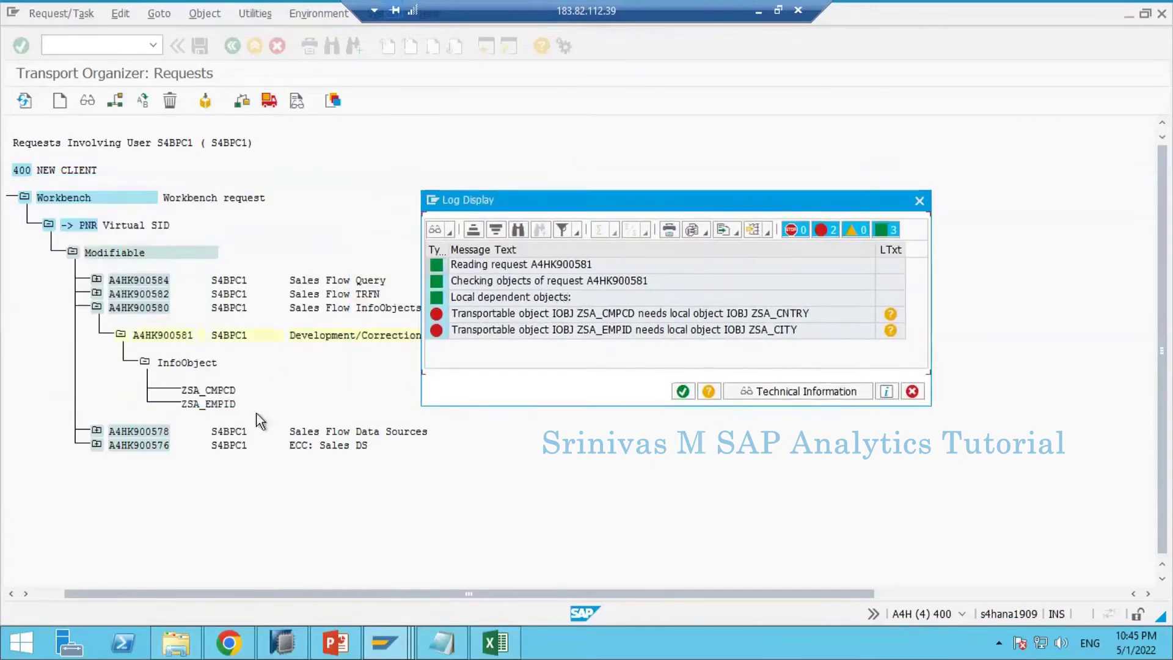
click(566, 321)
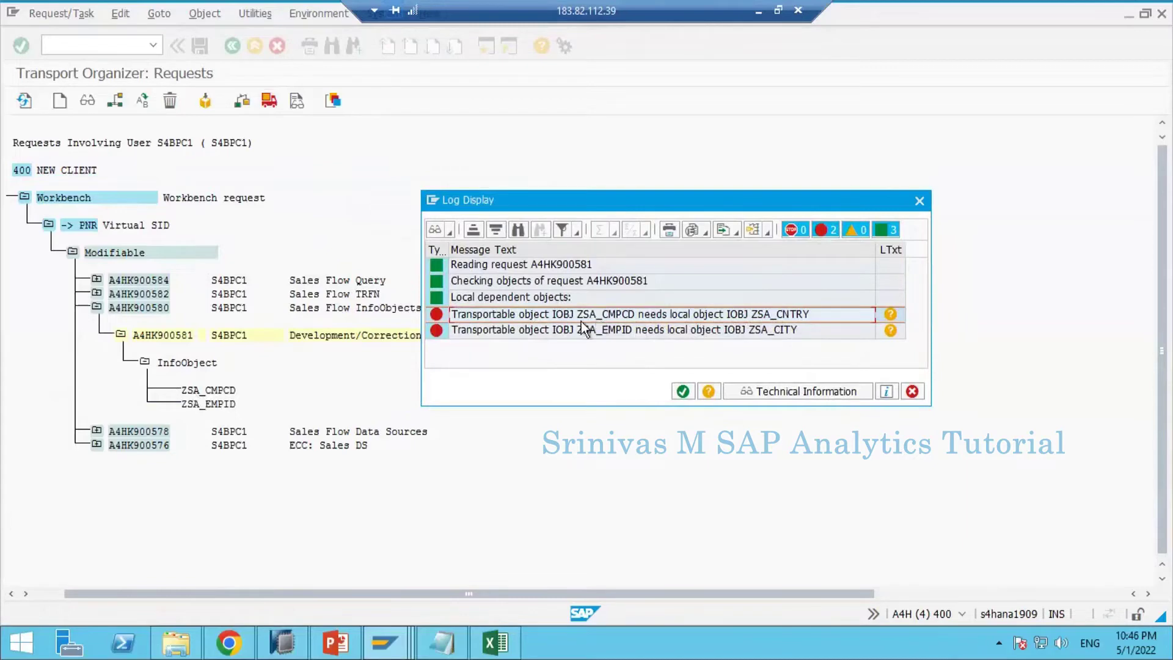
click(549, 331)
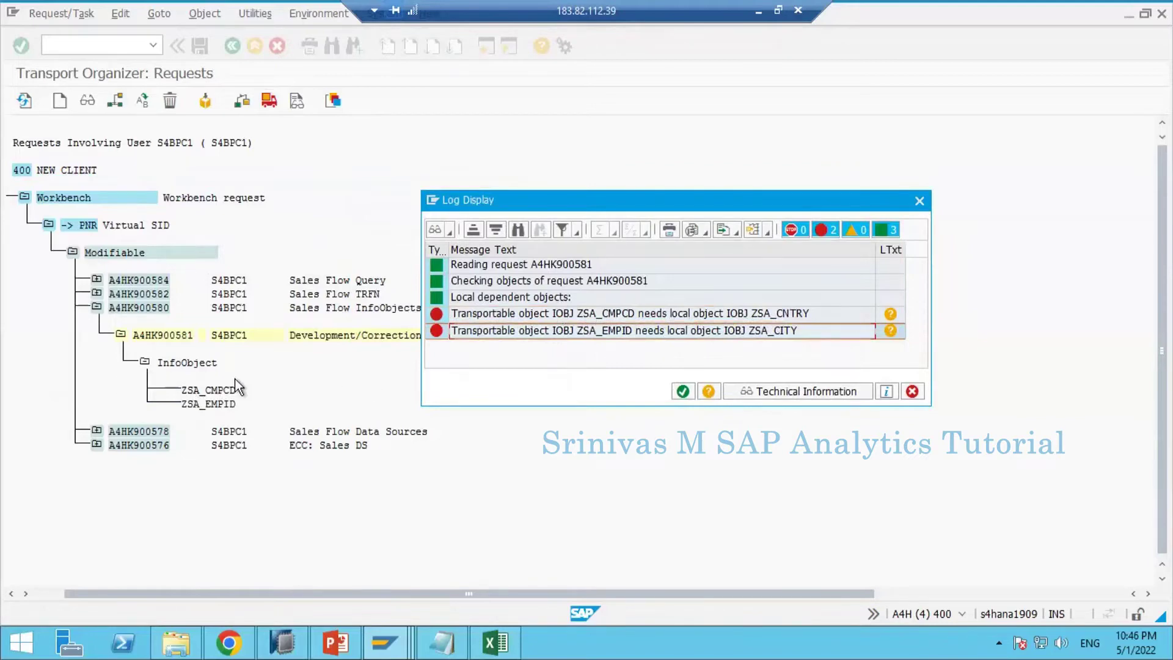
click(539, 319)
click(538, 328)
click(541, 314)
click(539, 329)
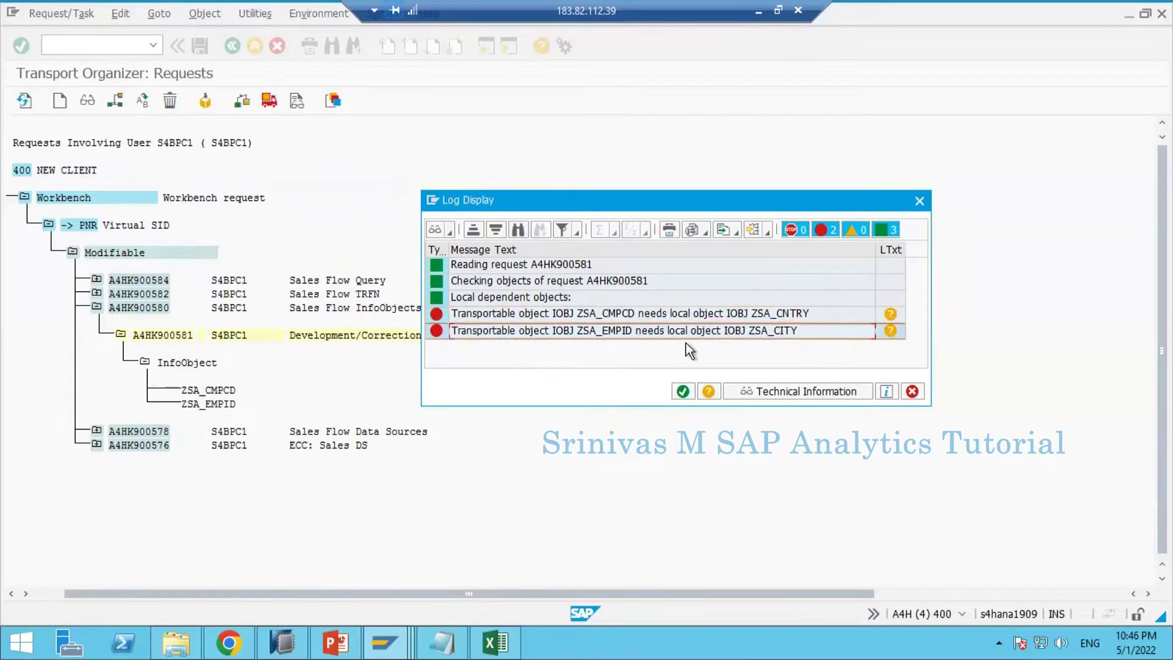
click(683, 392)
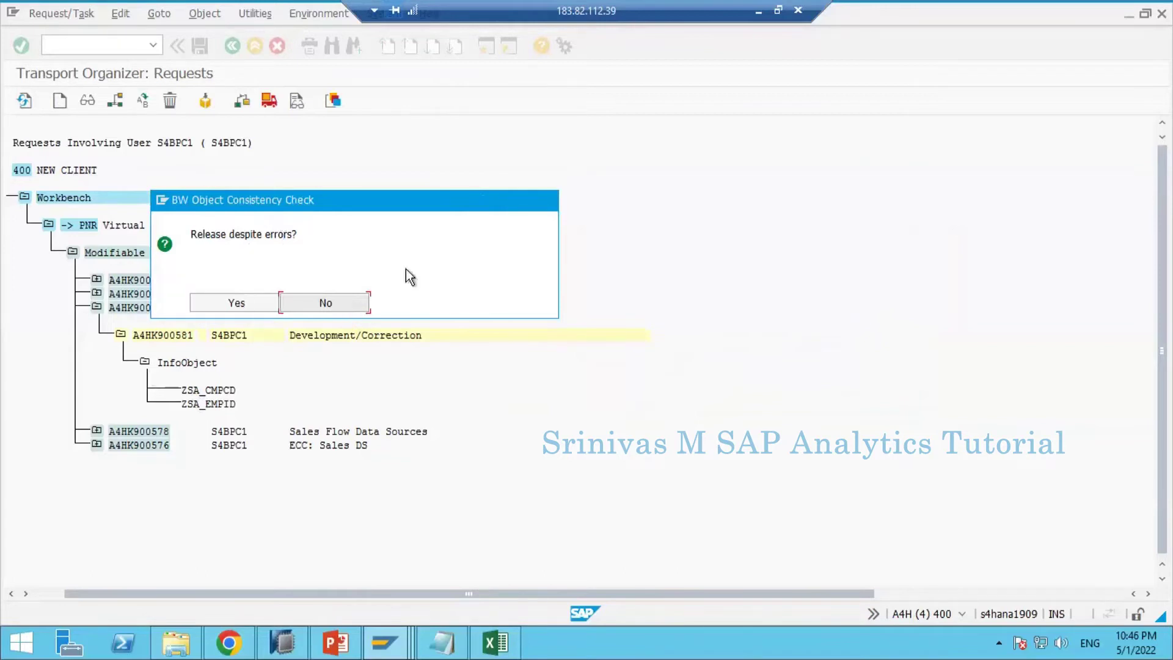
click(327, 305)
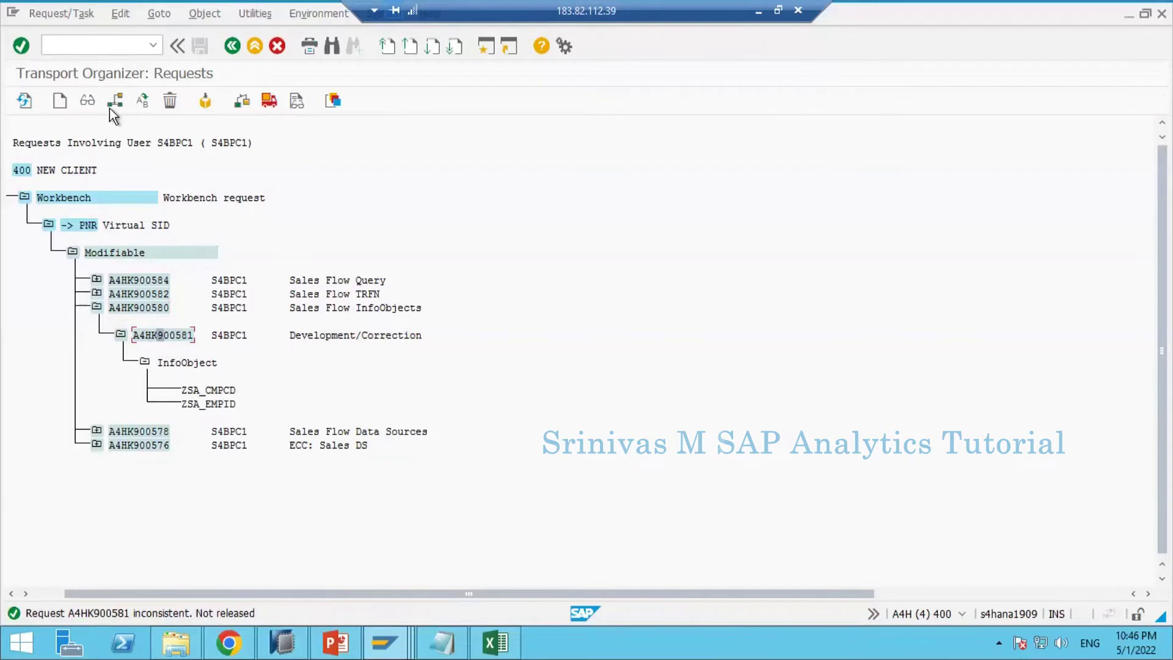
Run the request consistency check and the object syntax check on task A4HK900581, and close the results
click(61, 15)
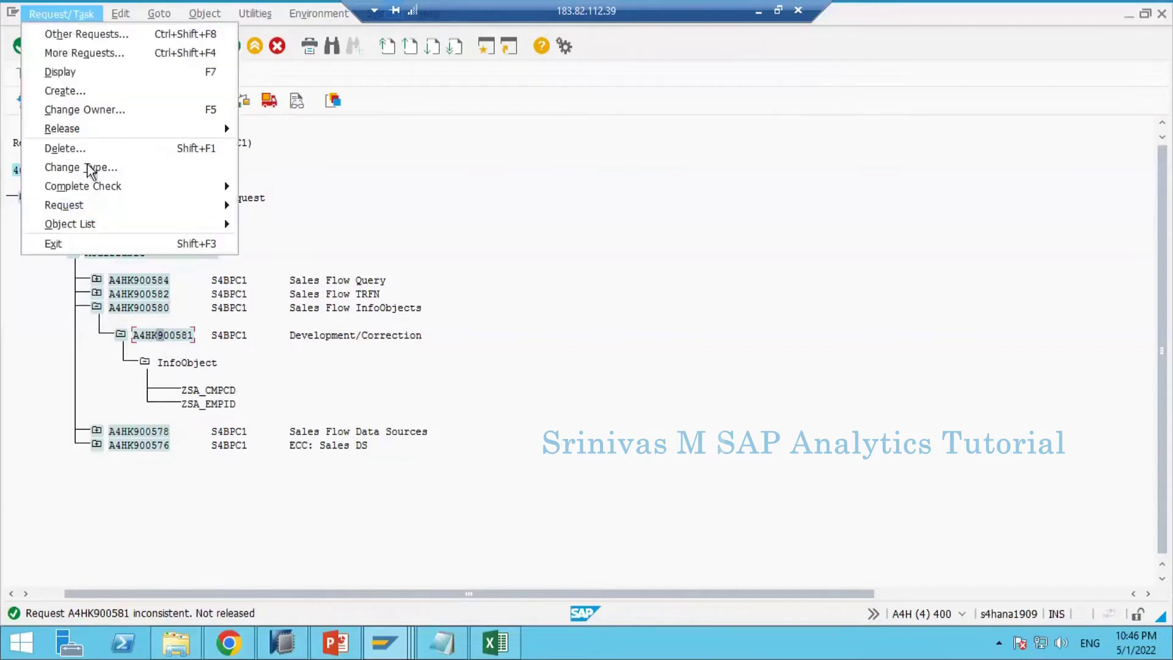
mouse_move(92, 189)
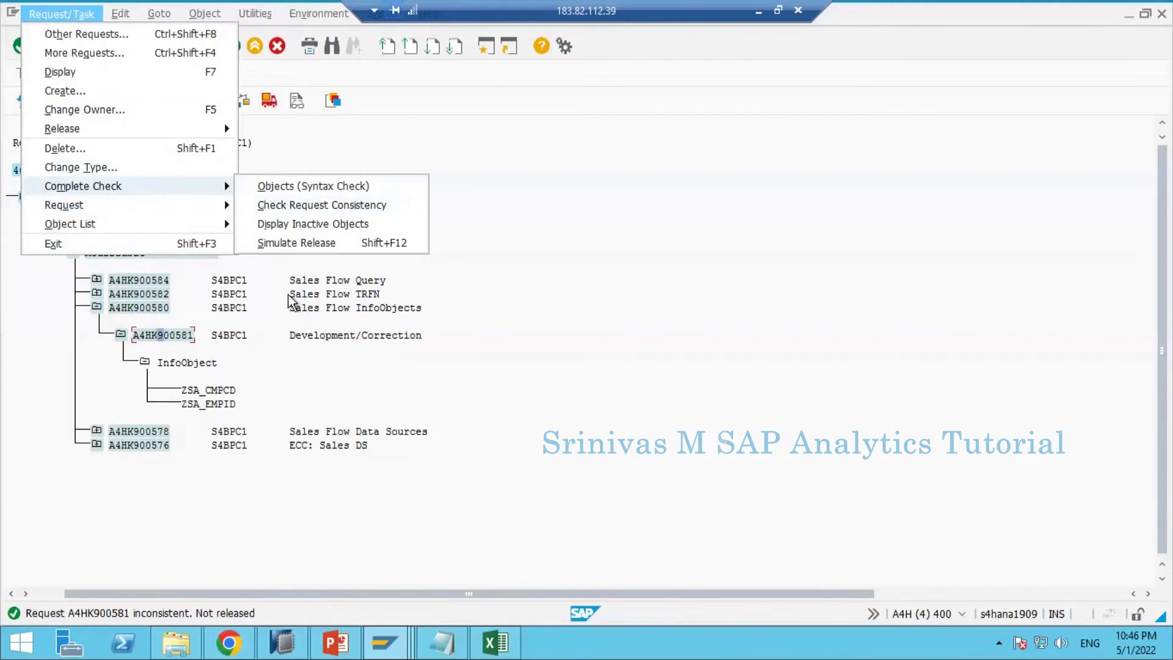
click(291, 208)
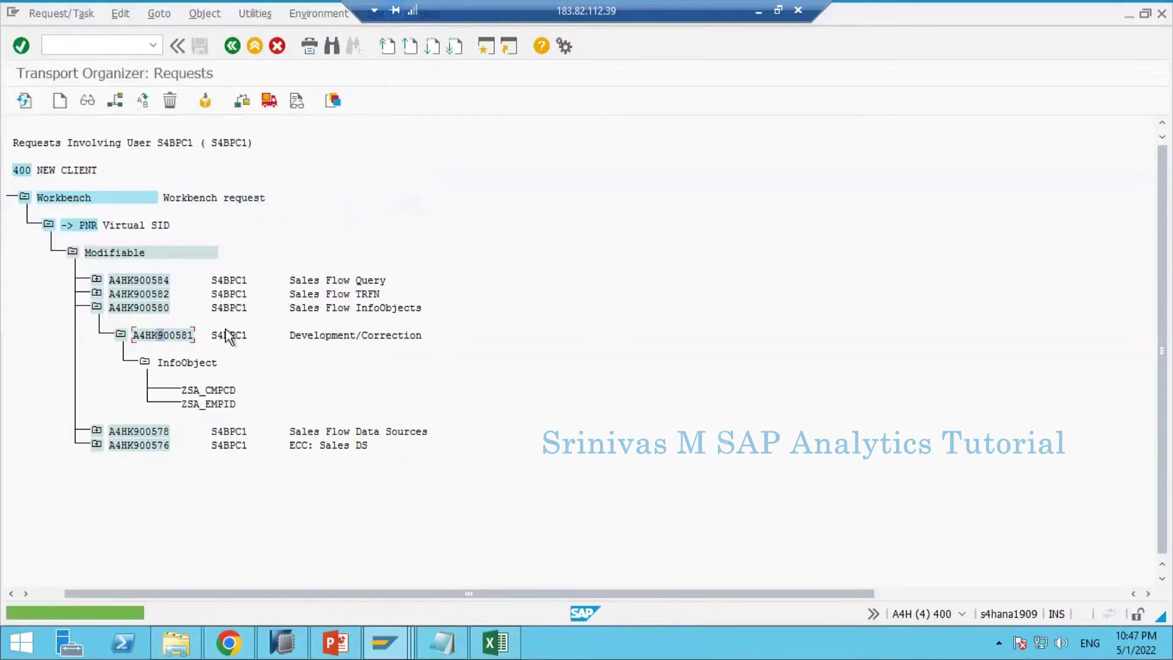
click(54, 15)
mouse_move(196, 187)
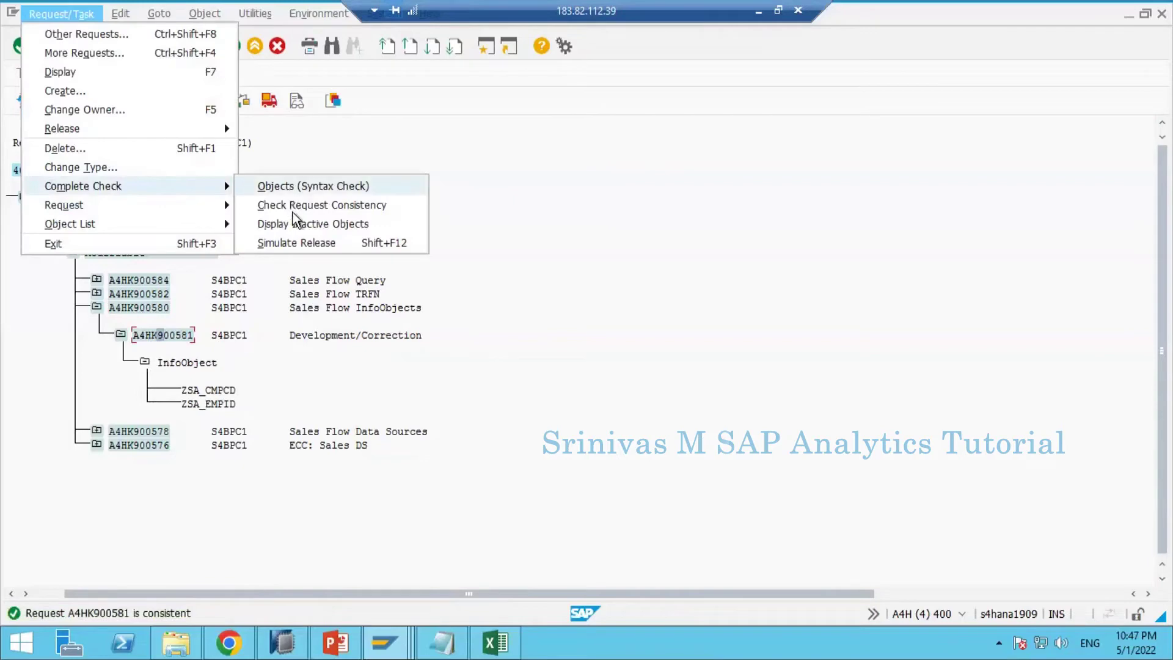
click(298, 191)
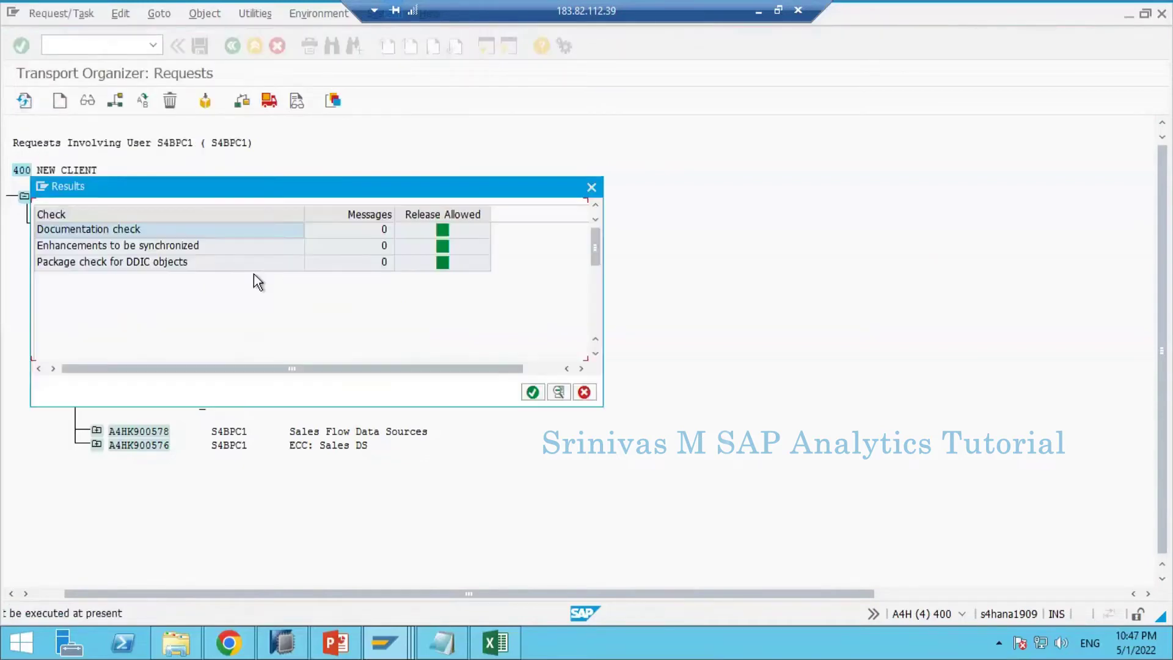
click(584, 392)
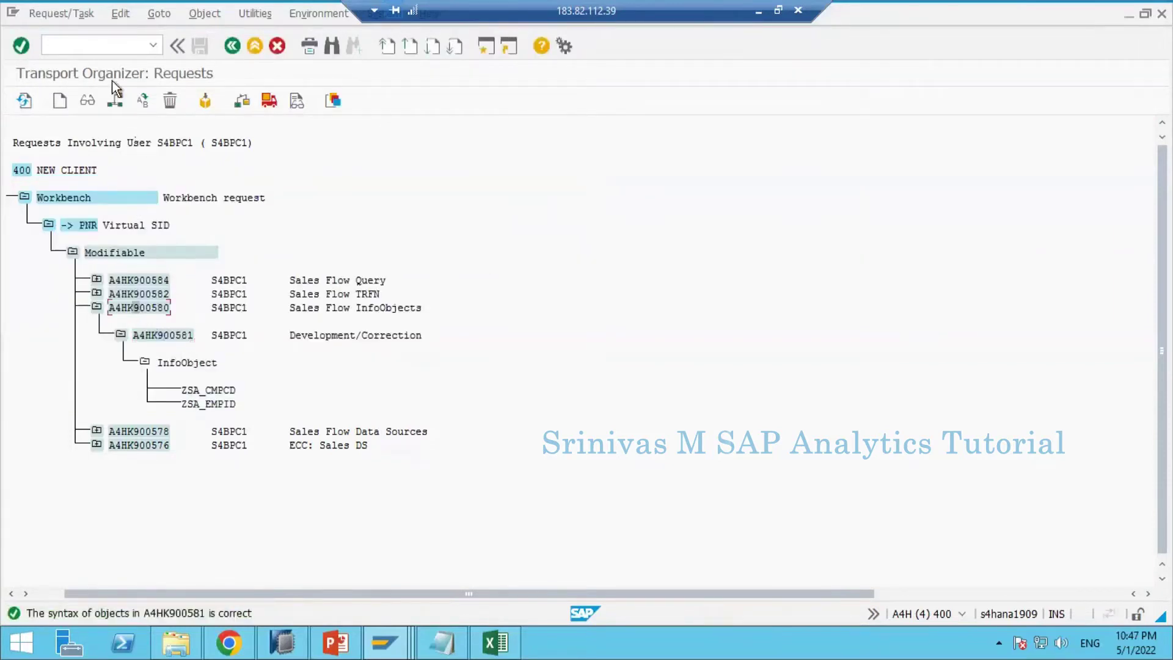
Simulate the release of task A4HK900581, examine the dependent-object messages in the log, and close it
click(57, 18)
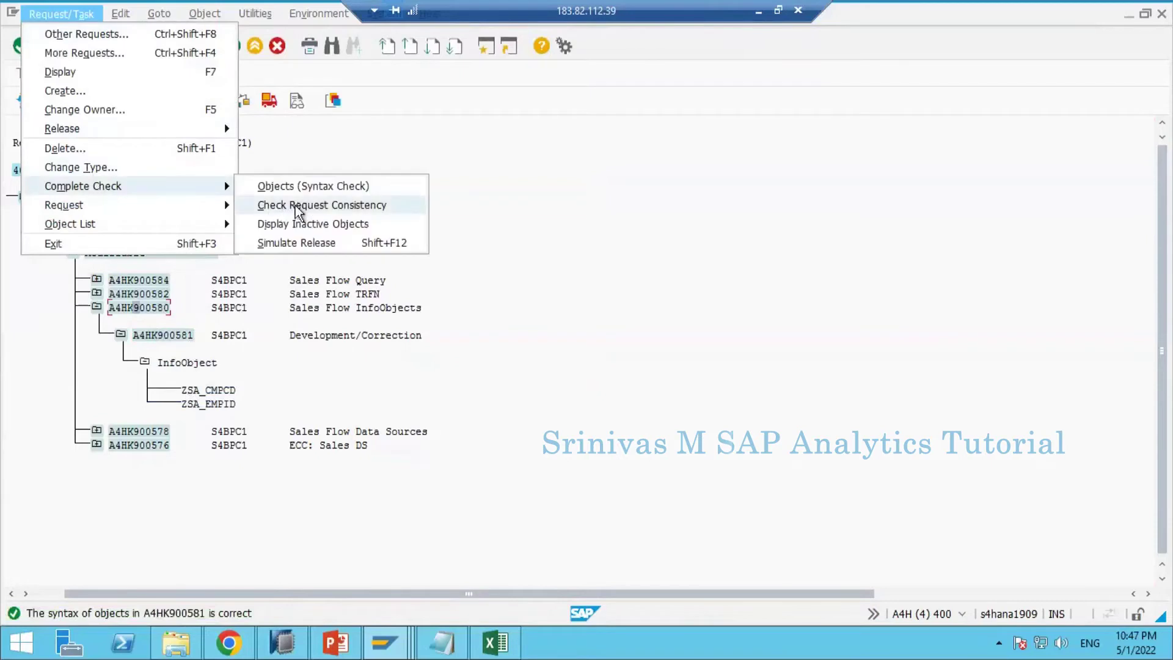
click(160, 334)
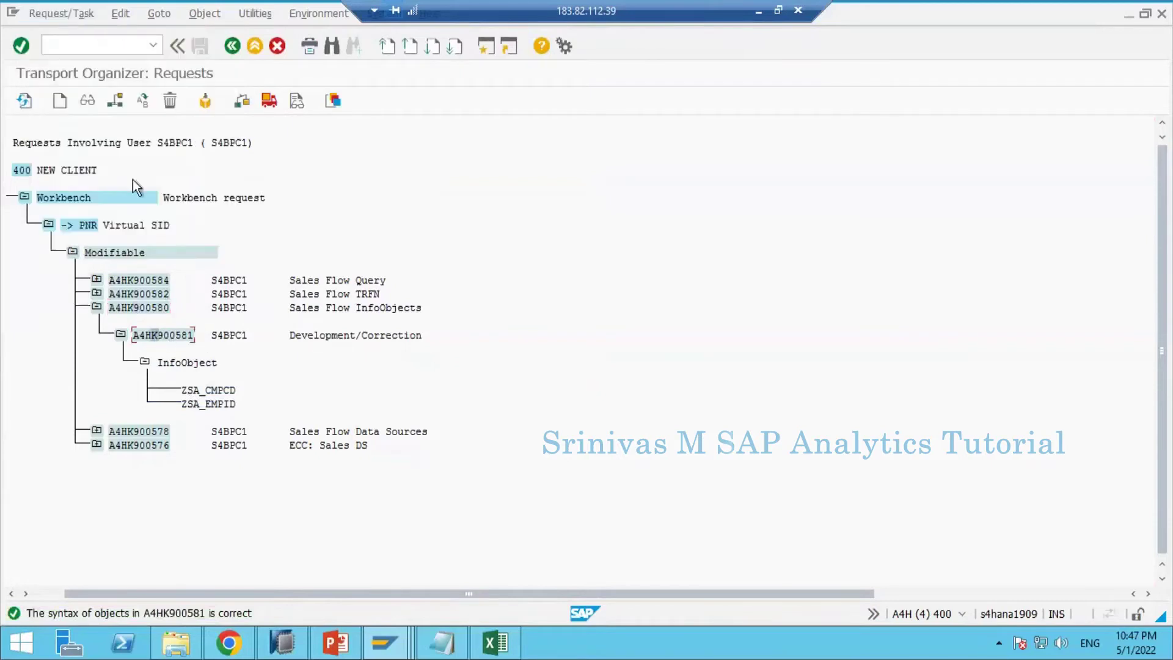
click(64, 14)
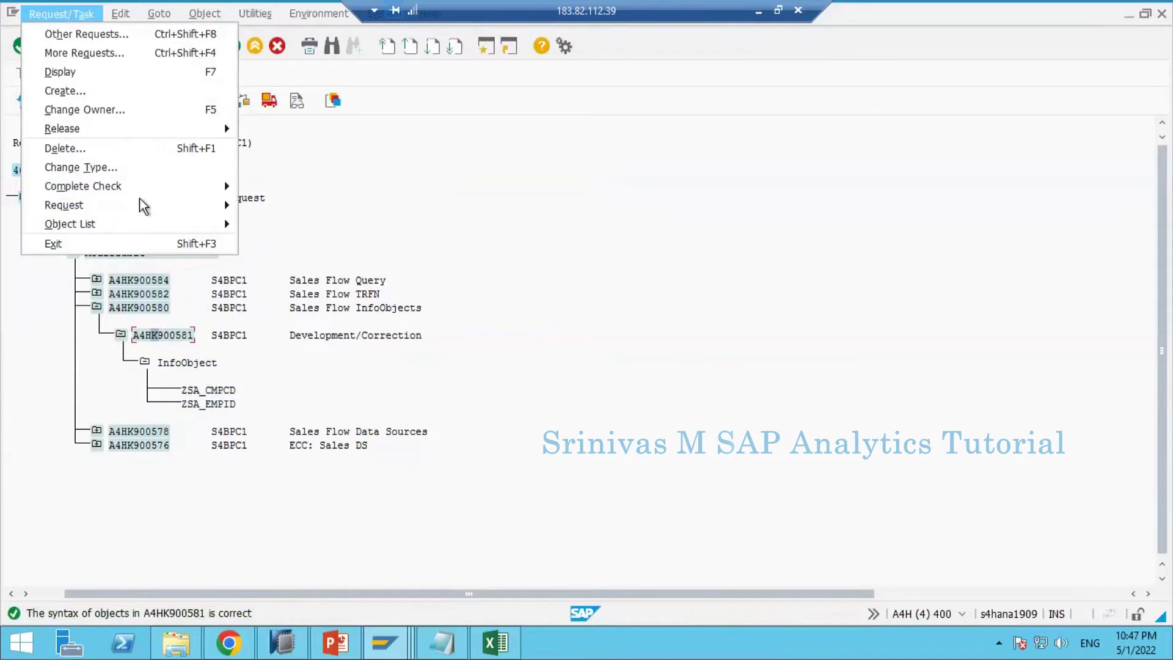
mouse_move(148, 191)
click(301, 241)
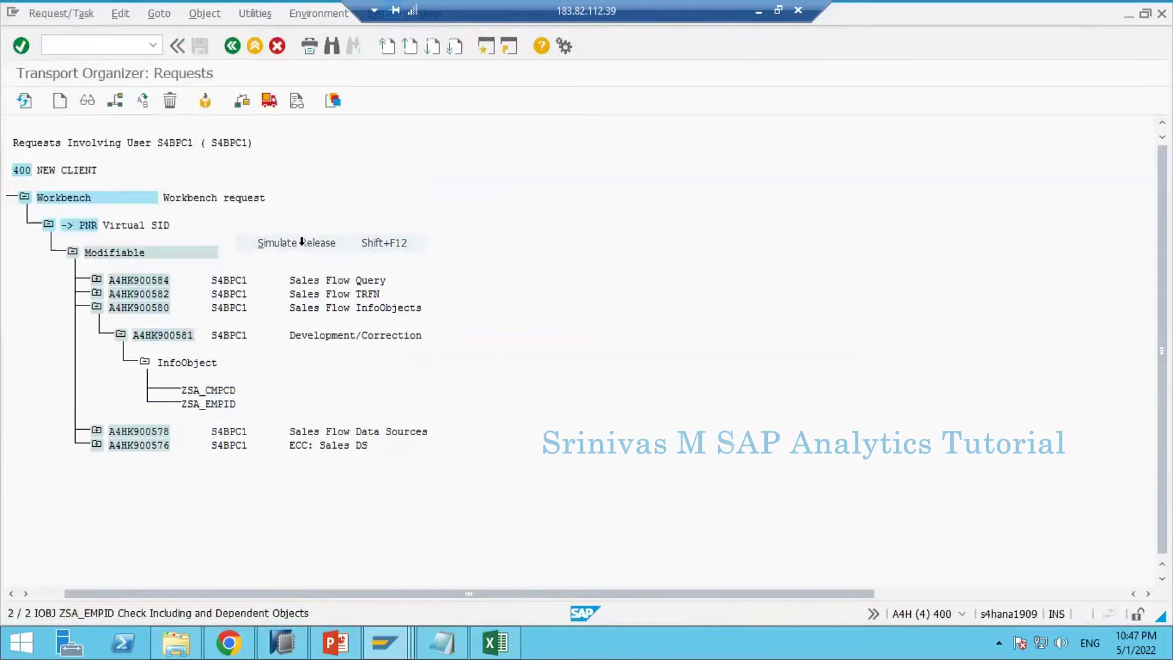
drag(244, 188, 523, 226)
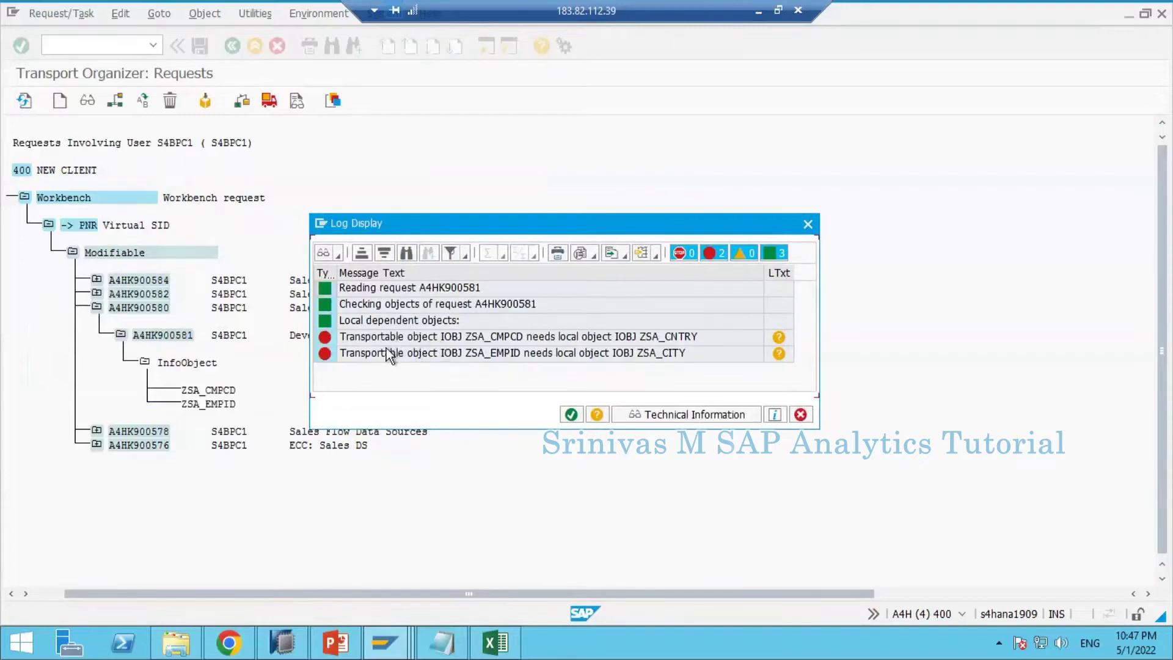
click(432, 342)
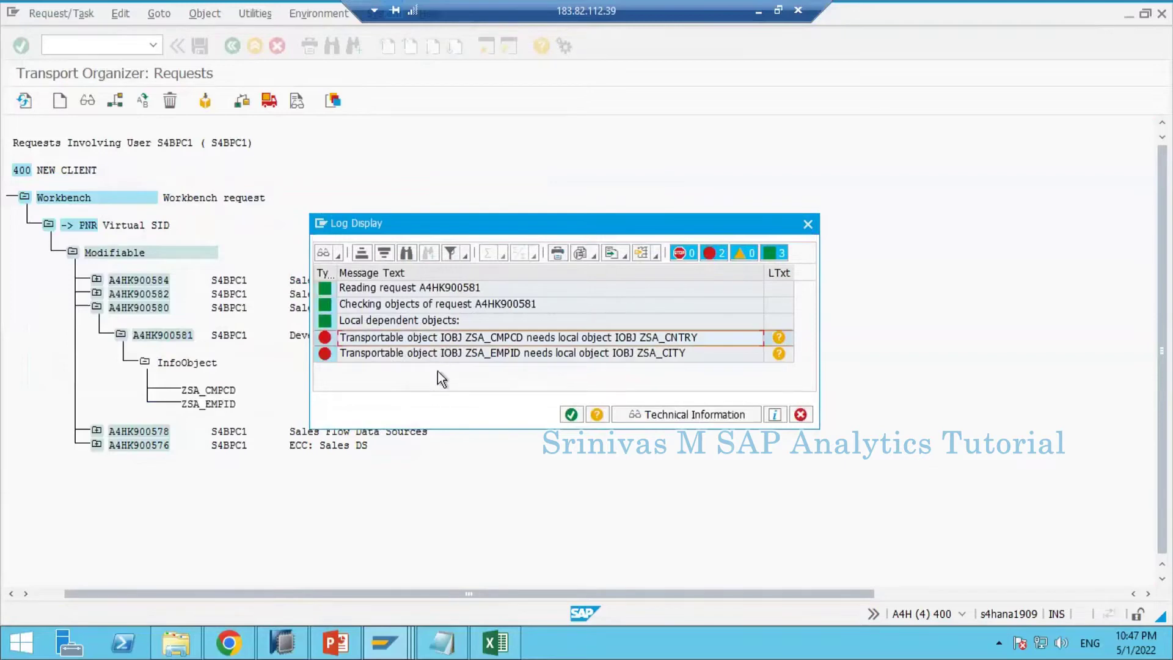
click(439, 358)
click(801, 415)
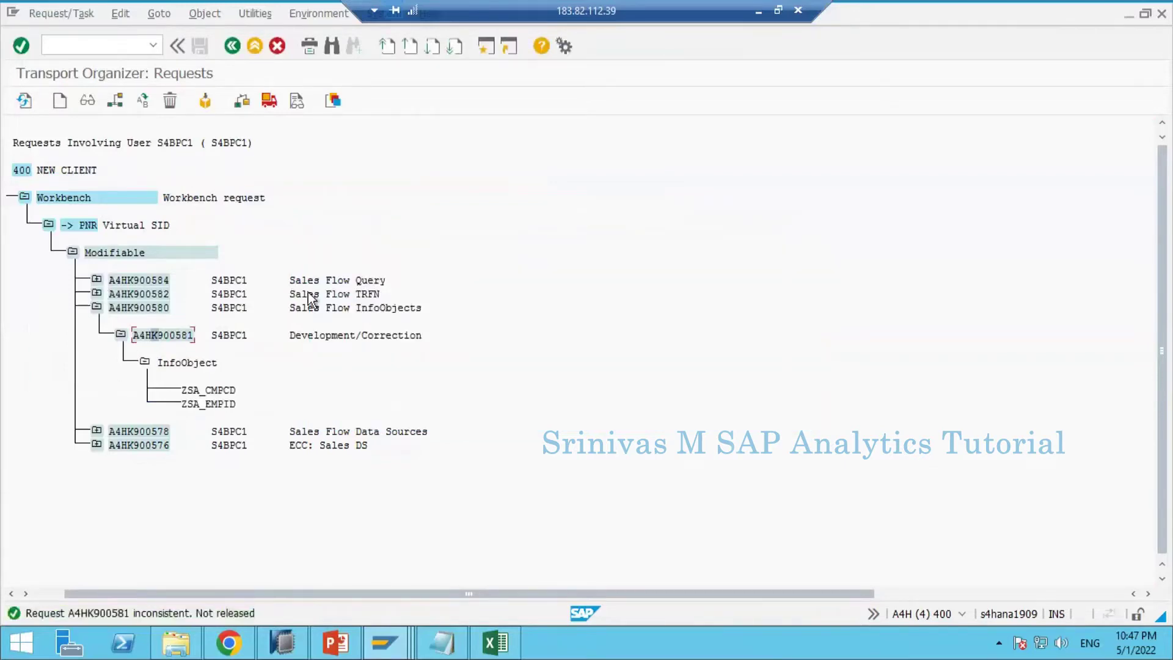
Repeat the release simulation for task A4HK900581 and close its log
click(172, 335)
click(58, 15)
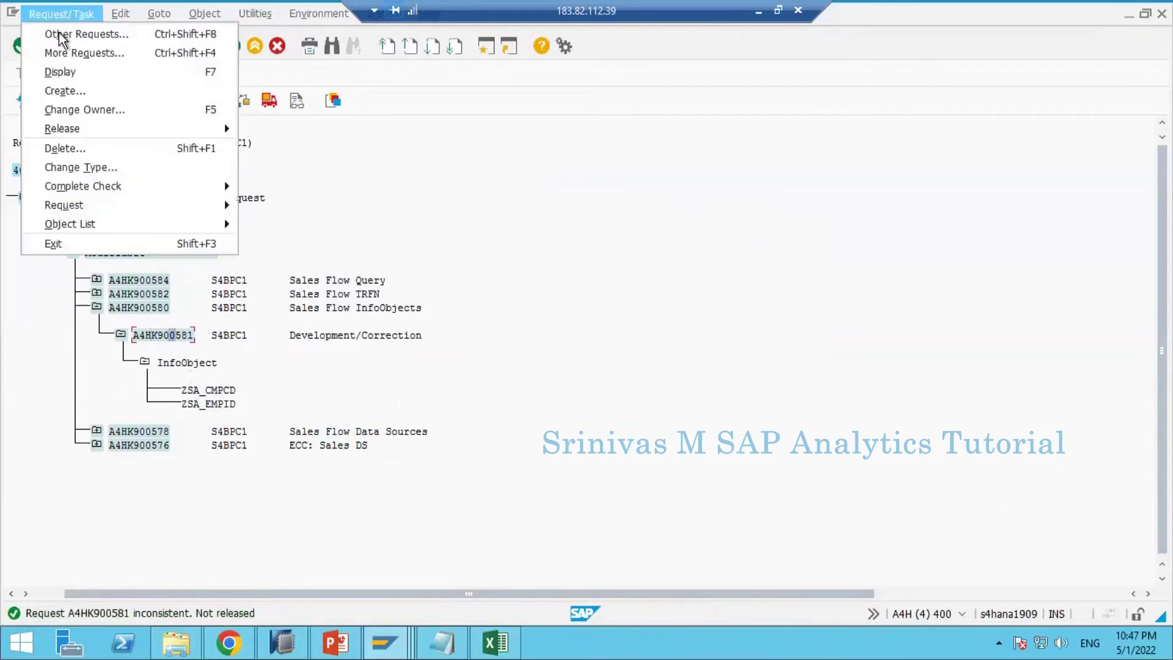
mouse_move(125, 189)
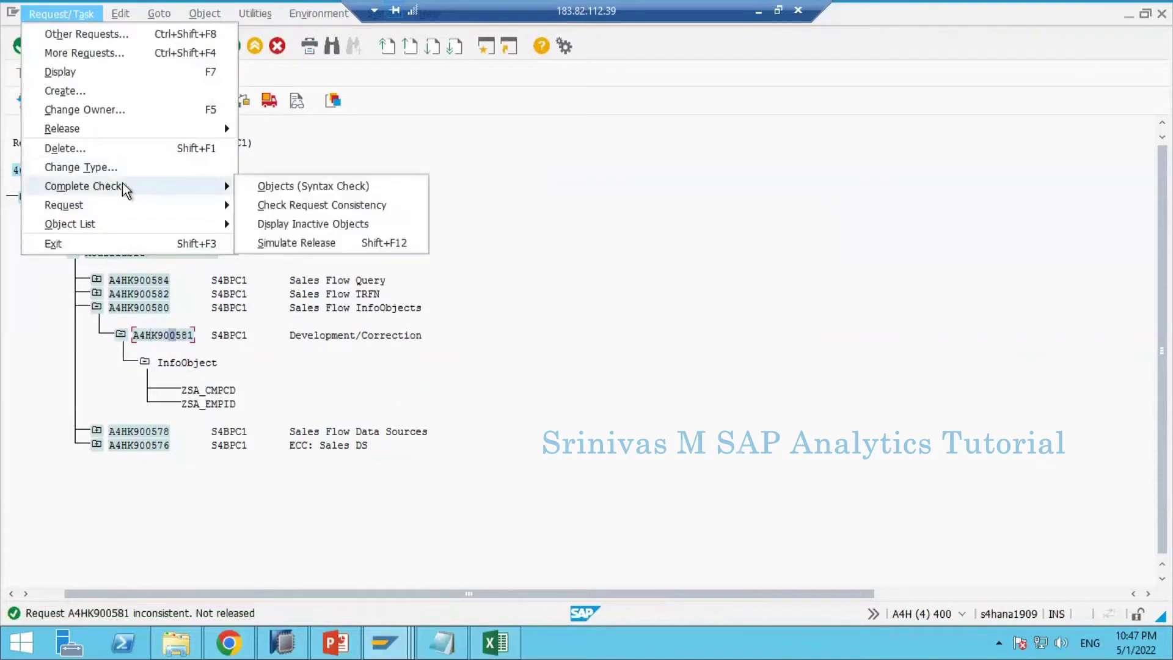
click(278, 244)
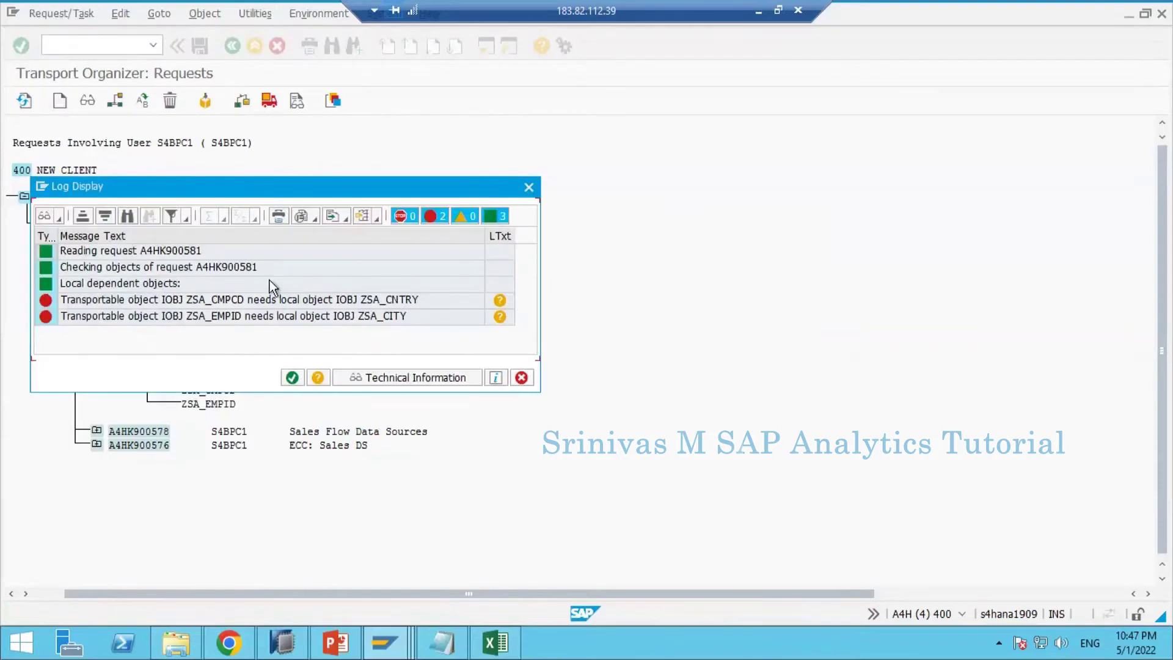
click(522, 377)
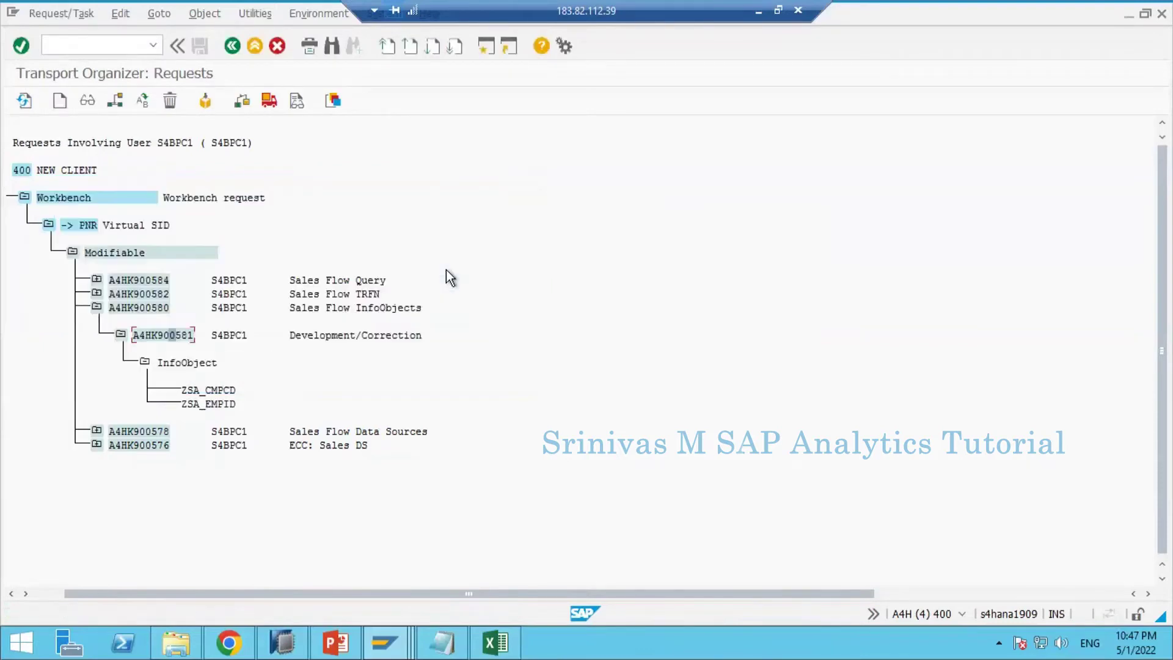
Collapse the InfoObject node under task A4HK900581 and change the task's owner to S4BPC2
click(140, 306)
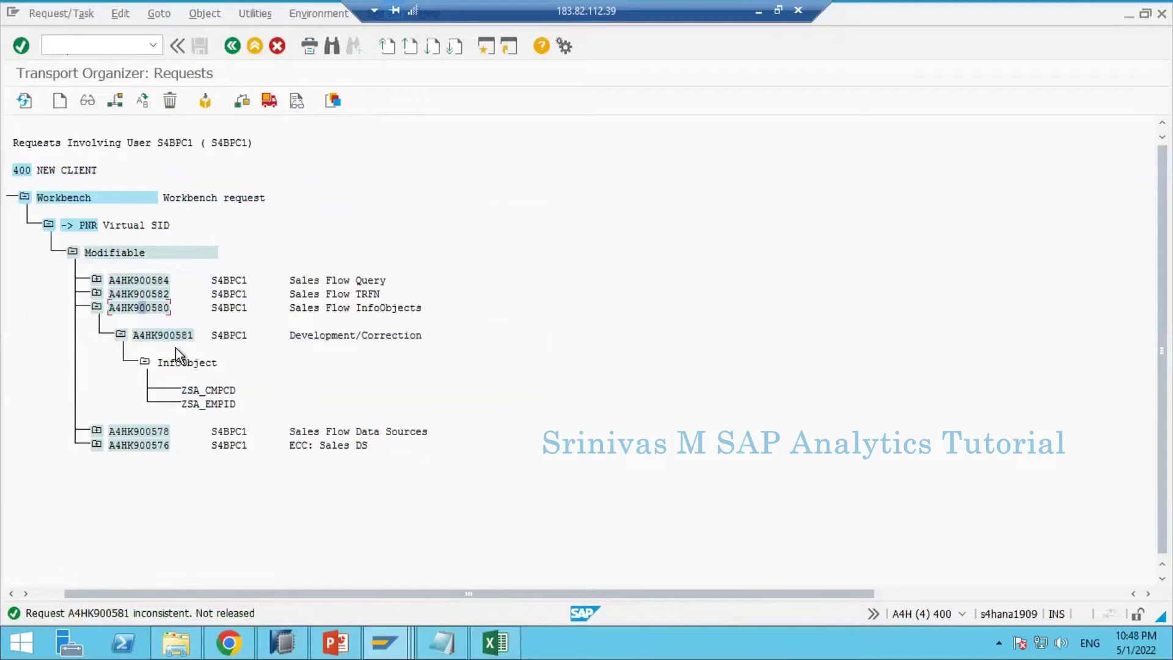
click(146, 363)
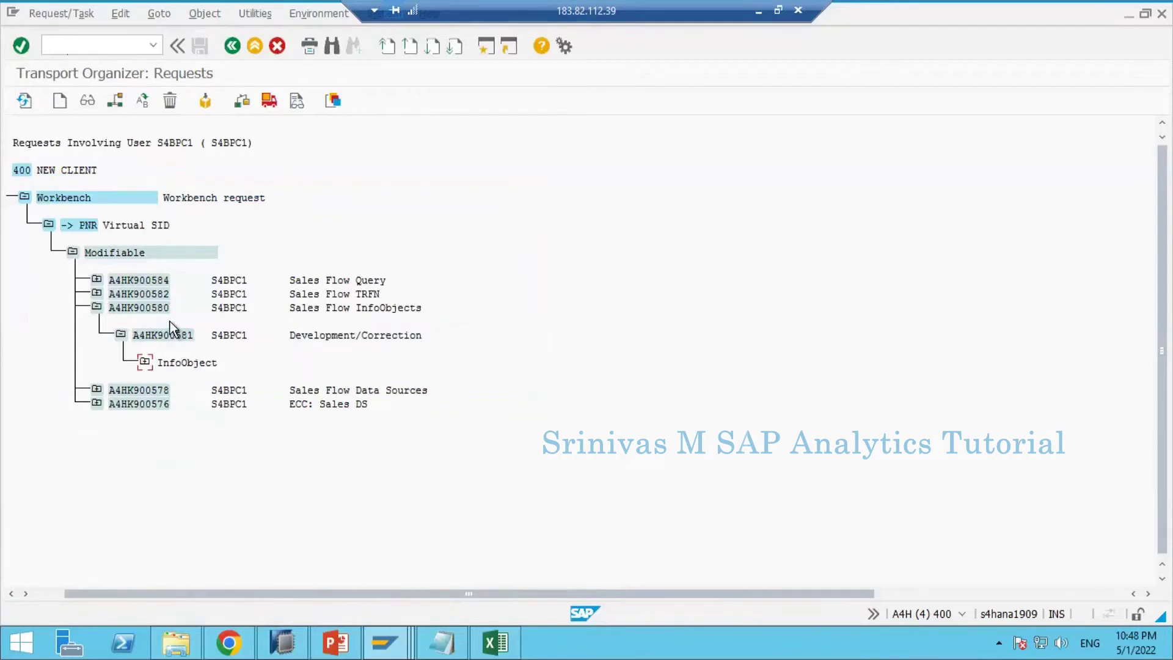
click(162, 336)
click(237, 339)
click(154, 333)
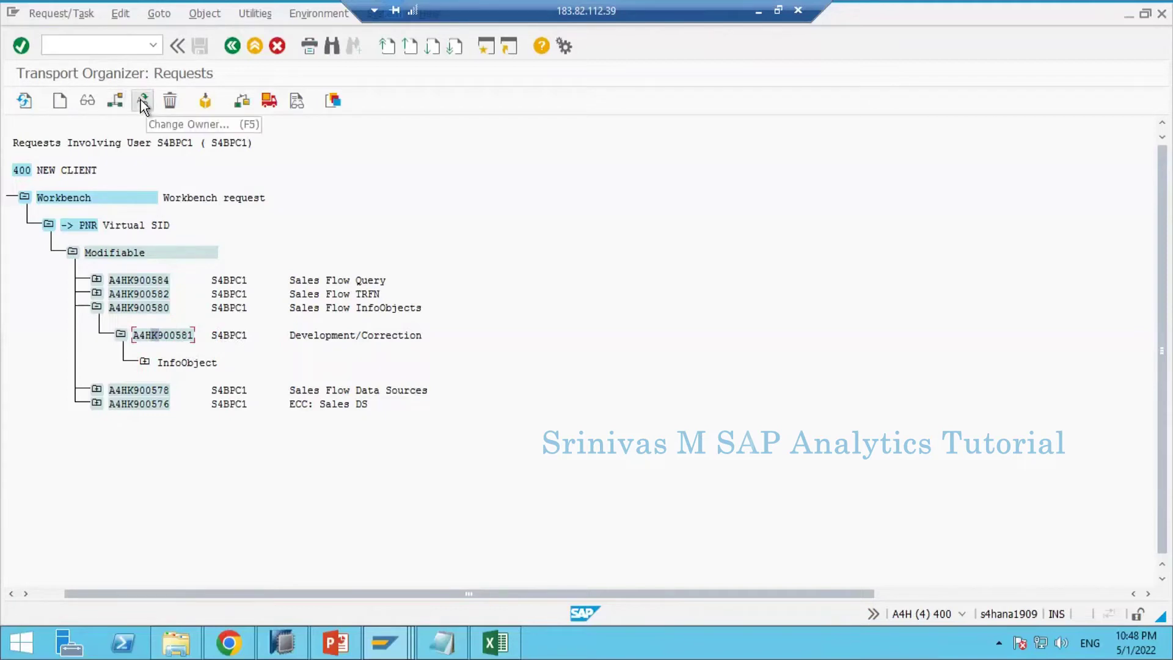
click(142, 101)
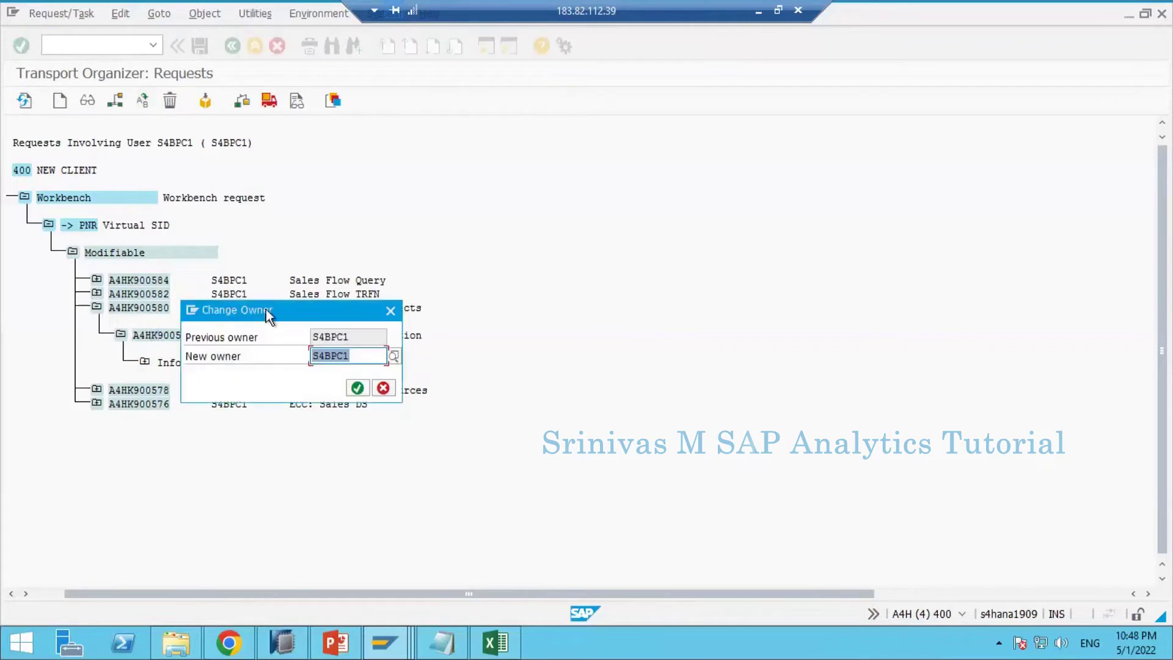
drag(284, 310, 419, 364)
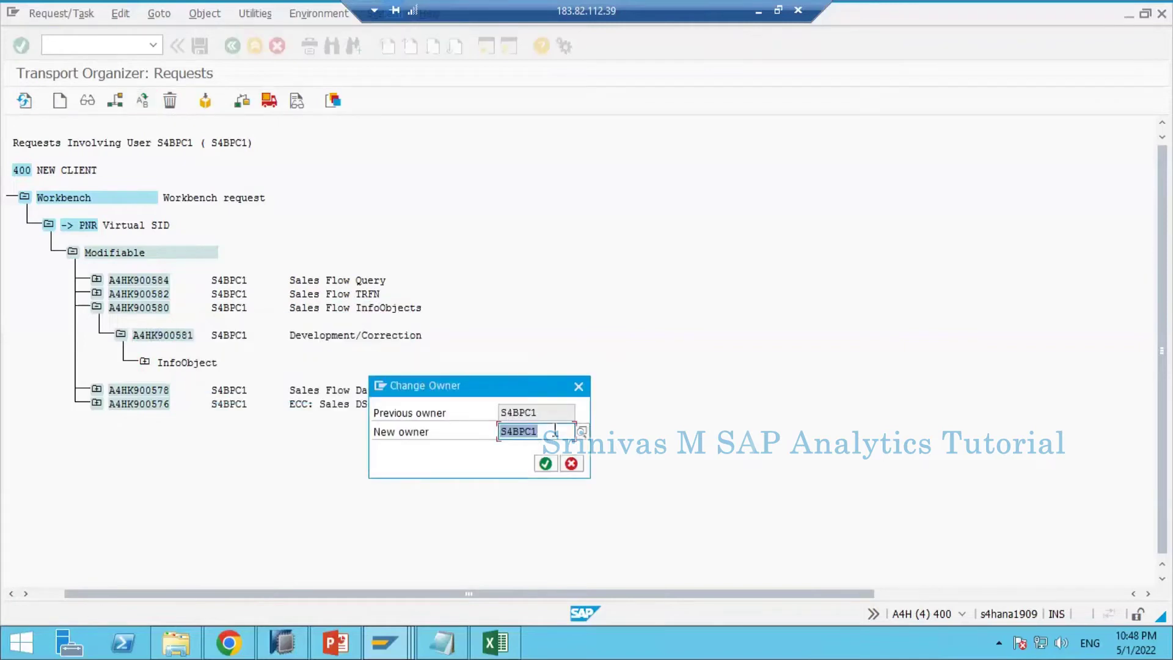
click(564, 428)
key(BackSpace)
text(2)
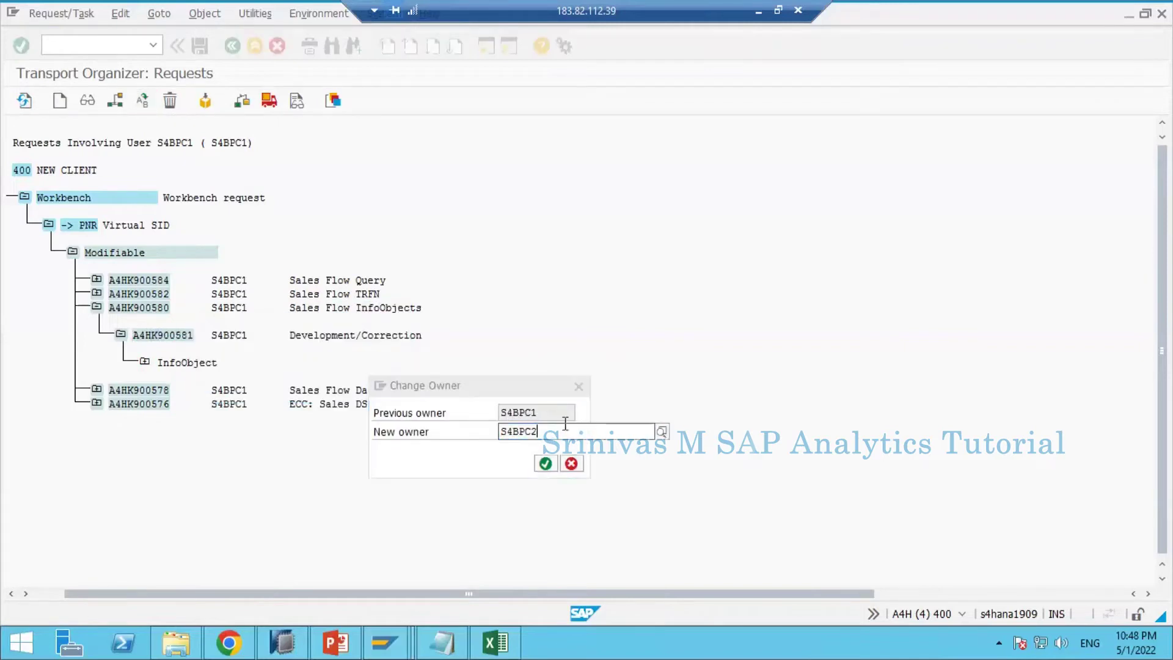
key(Return)
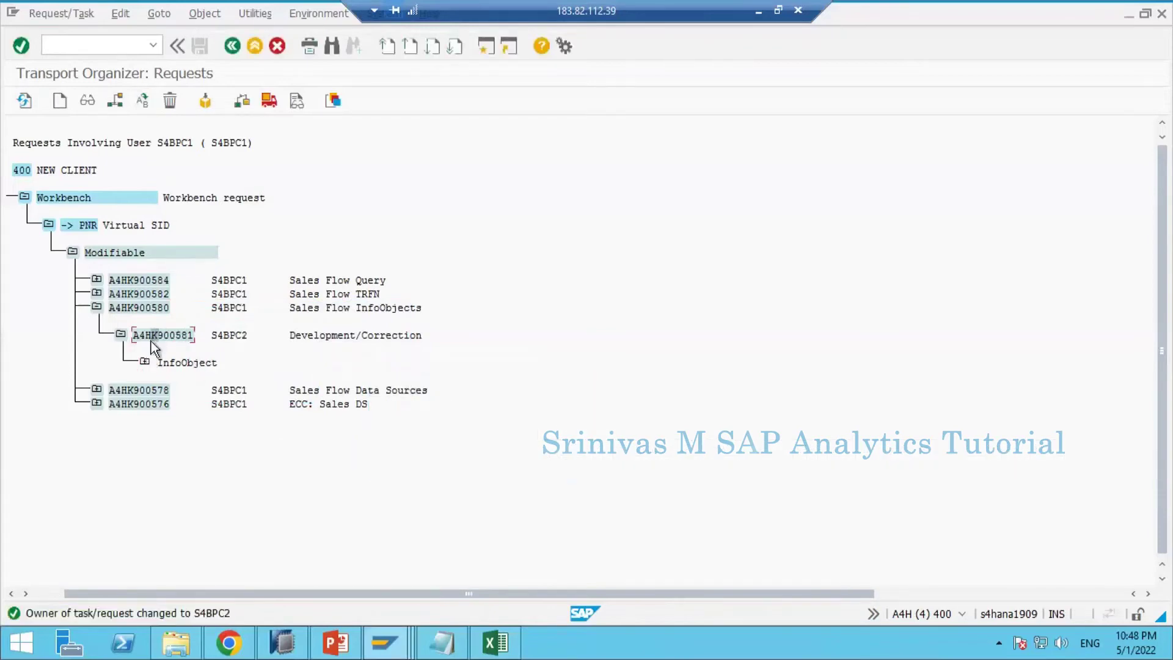
Open transaction SE09 in a new session
click(126, 305)
click(105, 48)
text(/ose09)
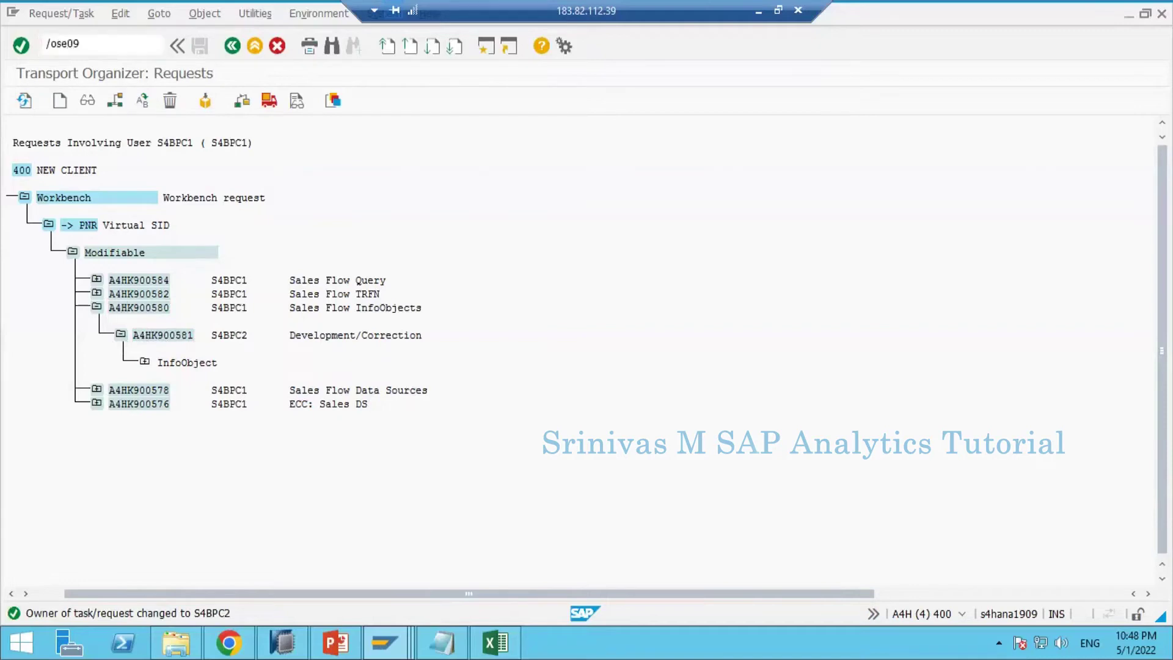
key(Return)
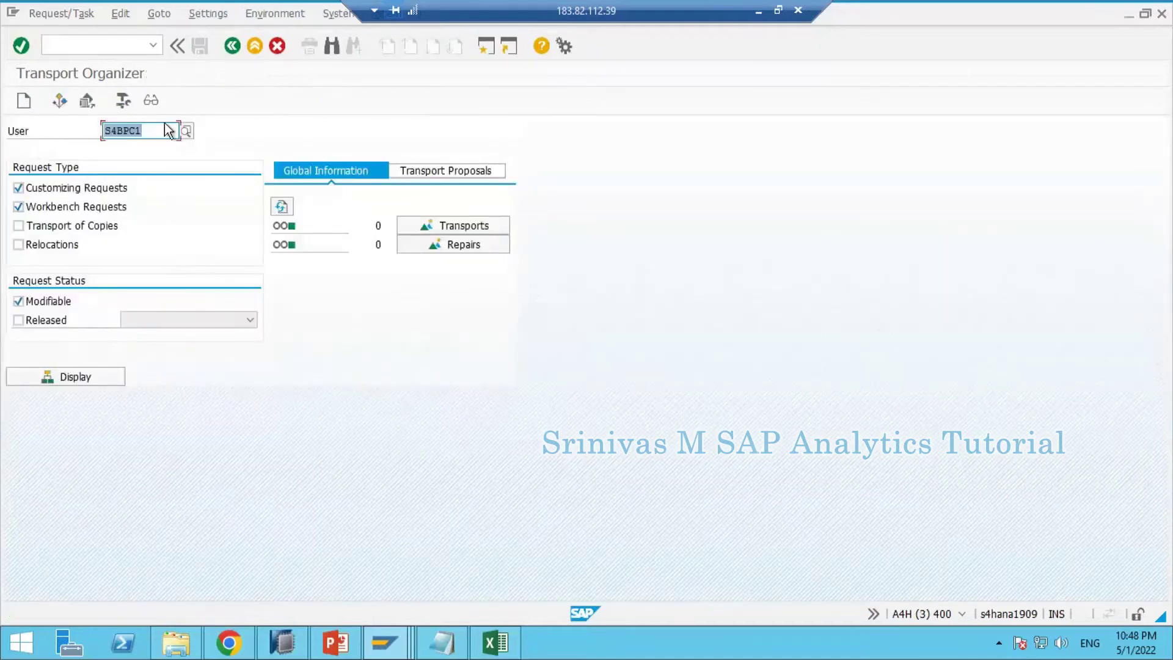
Display the modifiable transport requests of user S4BPC1 and return to the Transport Organizer selection
click(83, 377)
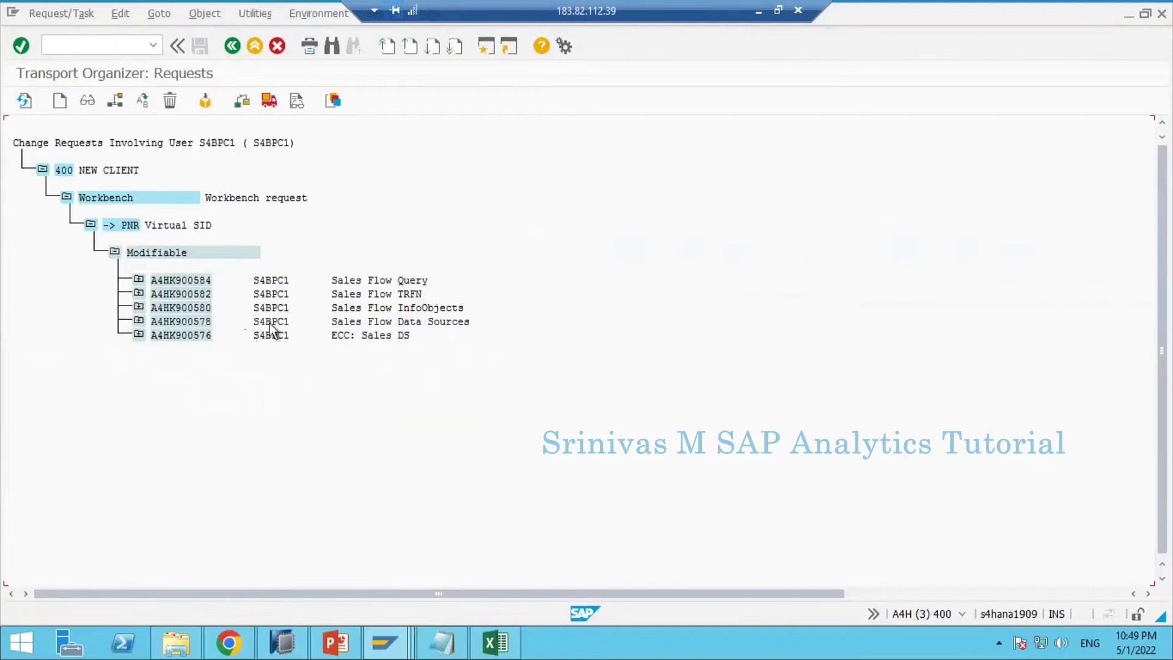
key(F3)
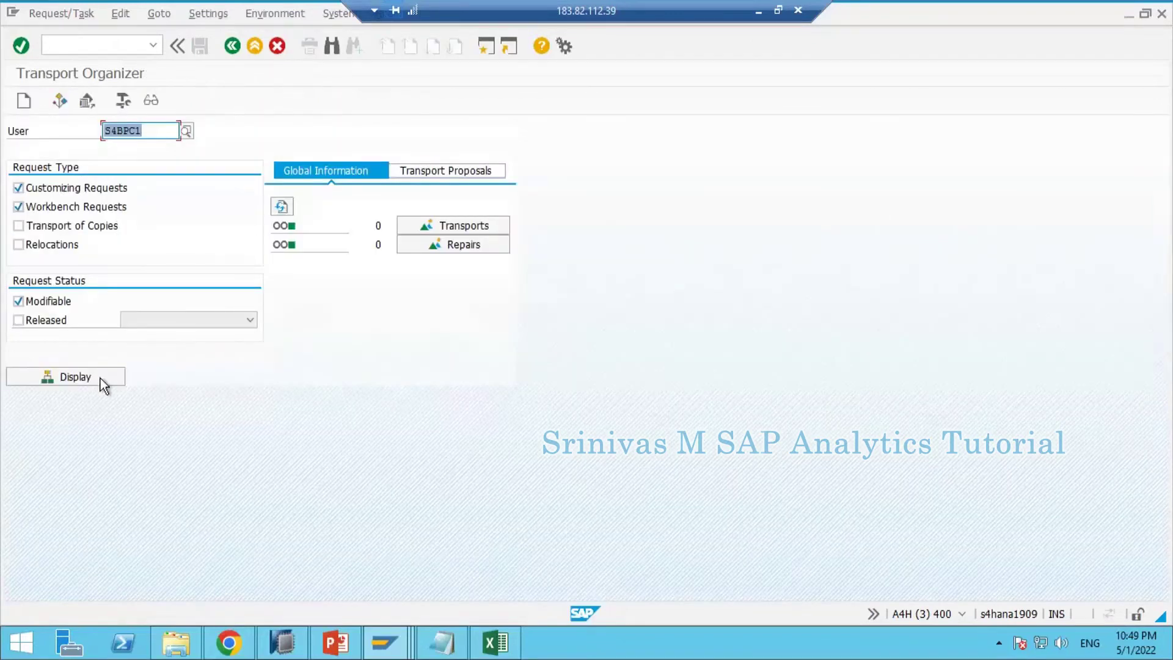
click(100, 378)
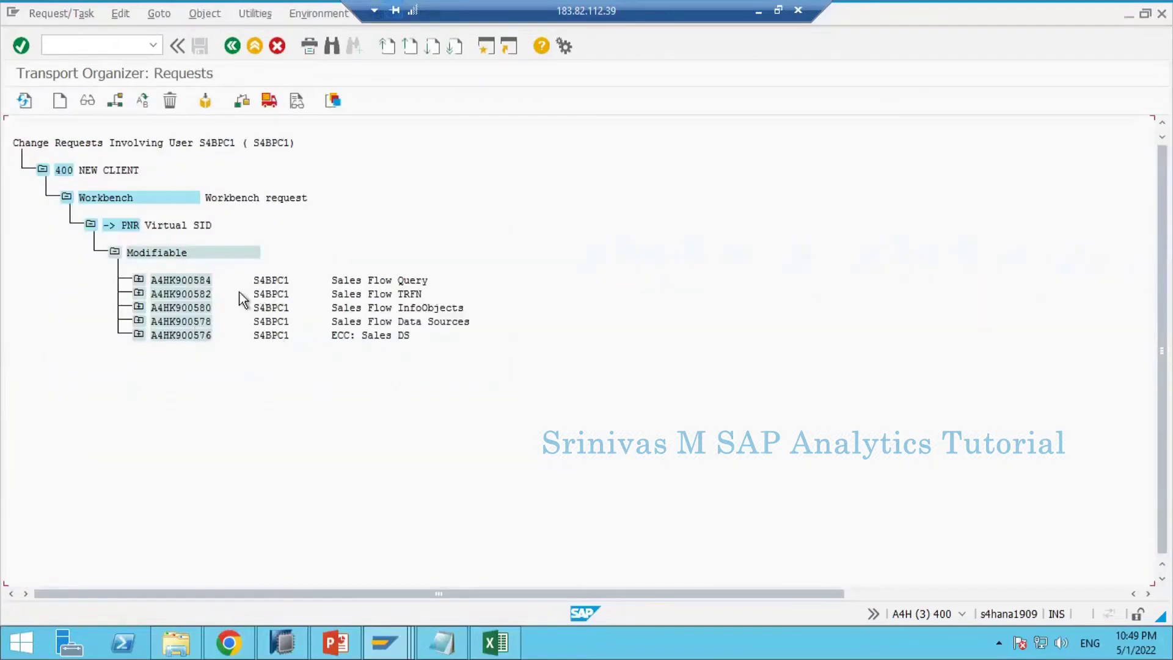
key(F3)
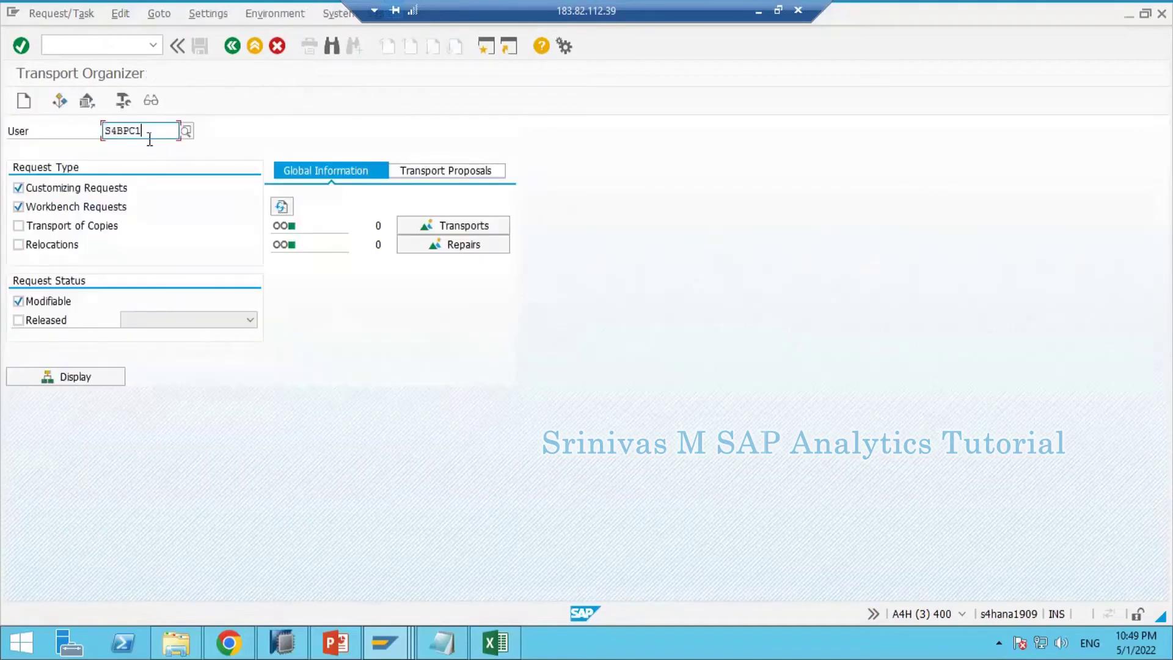
Display the requests of user S4BPC2, expand A4HK900580 and A4HK900574 to check their tasks, and return to the selection
key(BackSpace)
text(2)
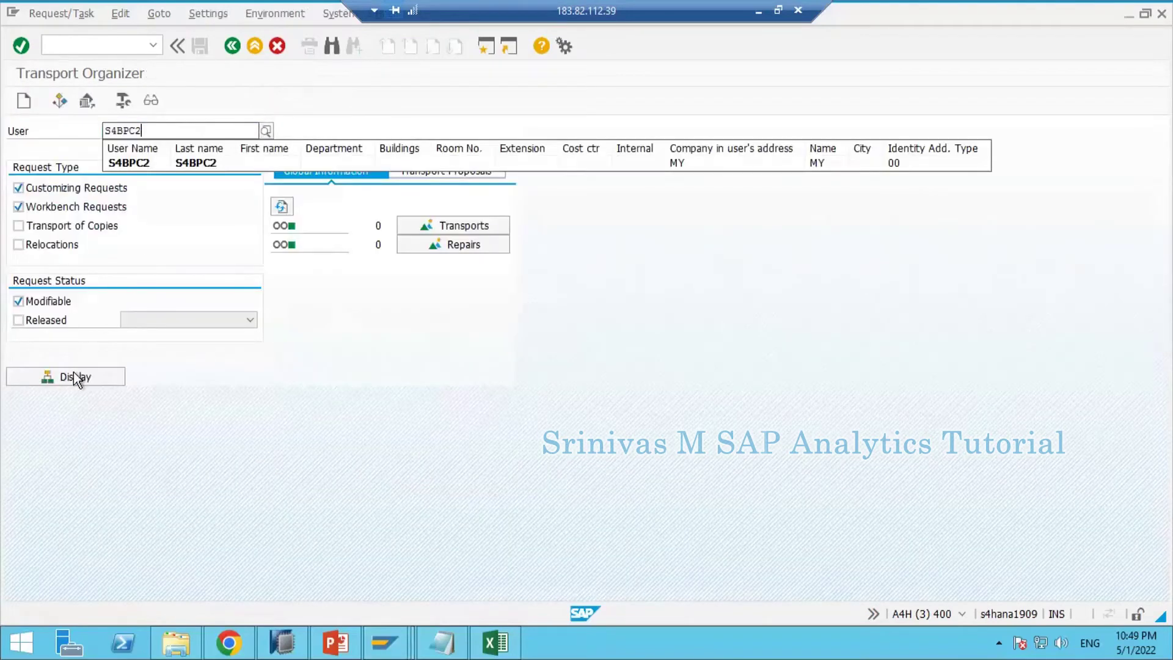
click(75, 377)
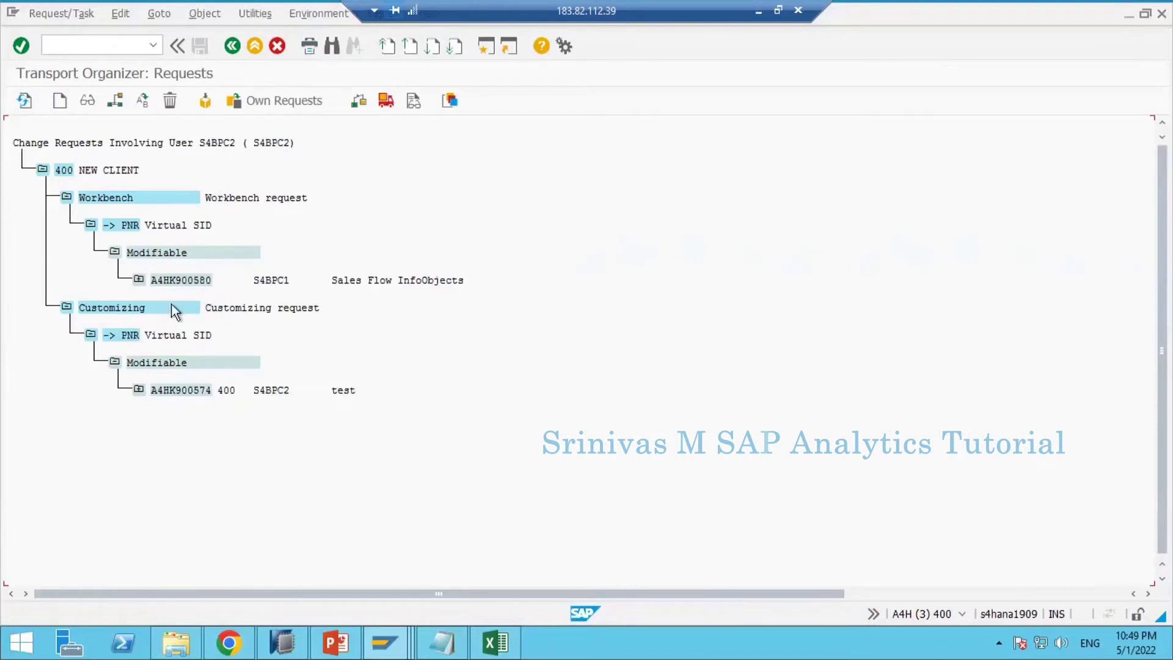
click(138, 279)
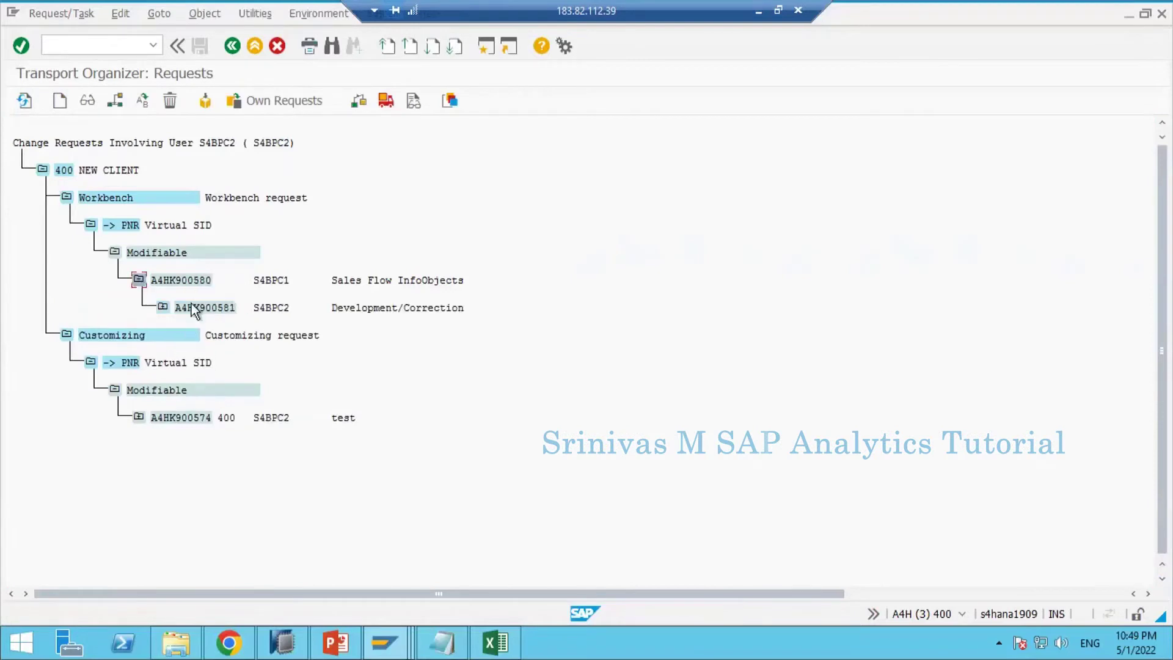
click(303, 311)
click(138, 418)
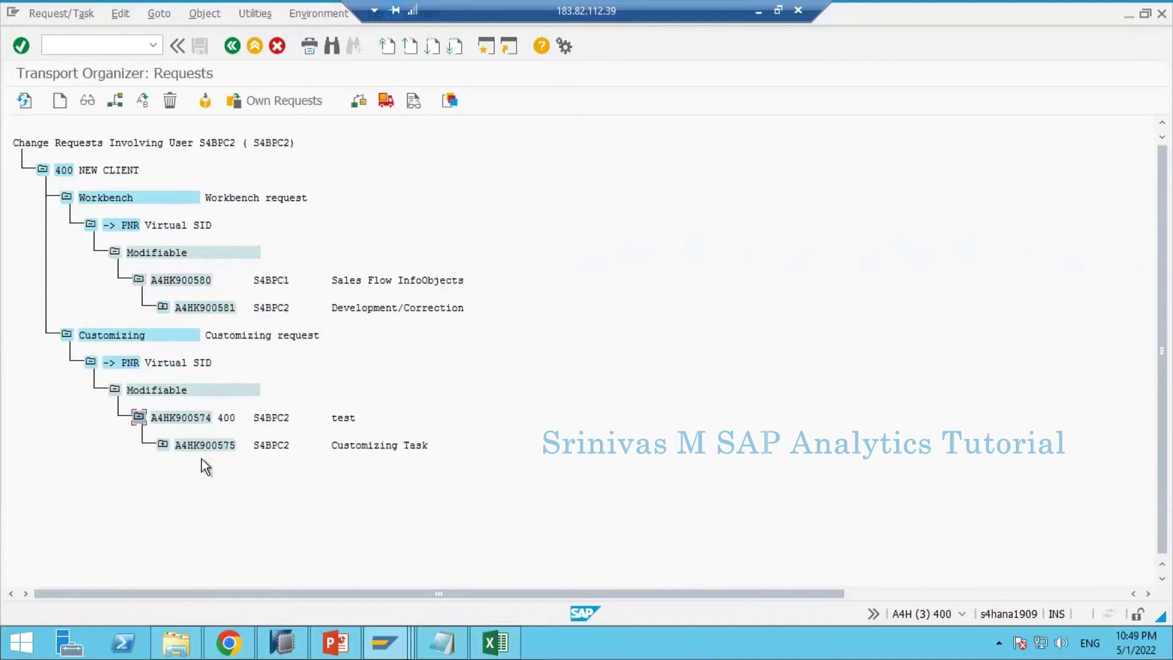
key(F3)
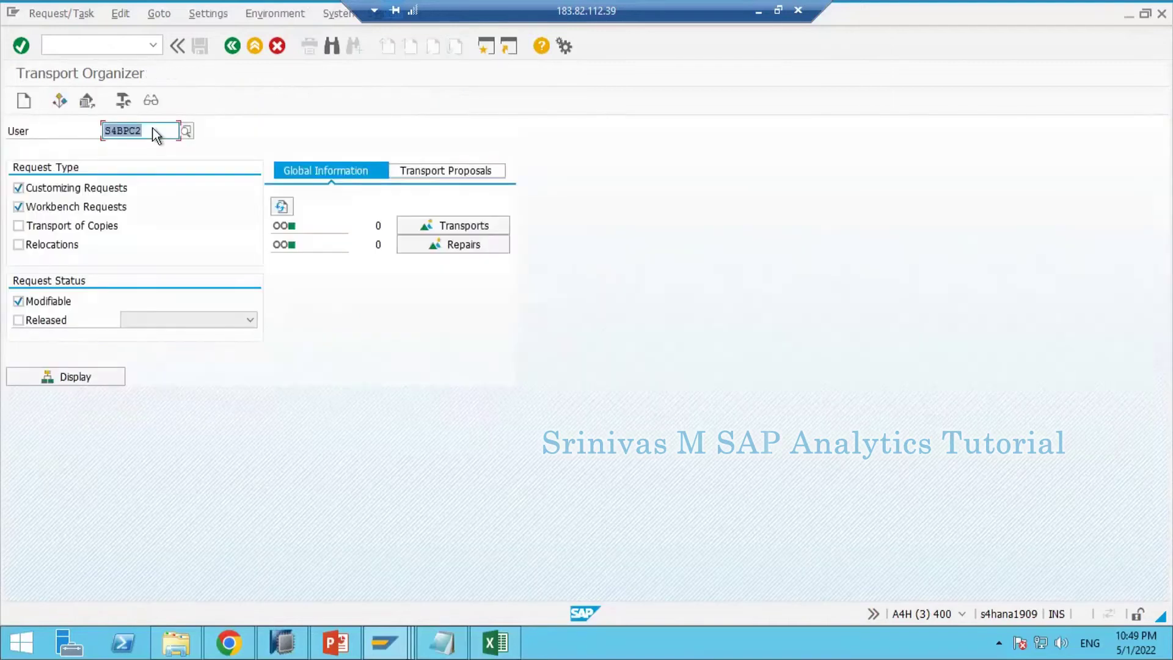
Display the transport requests involving user S4BPC3 and return to the selection
click(158, 131)
key(BackSpace)
text(3)
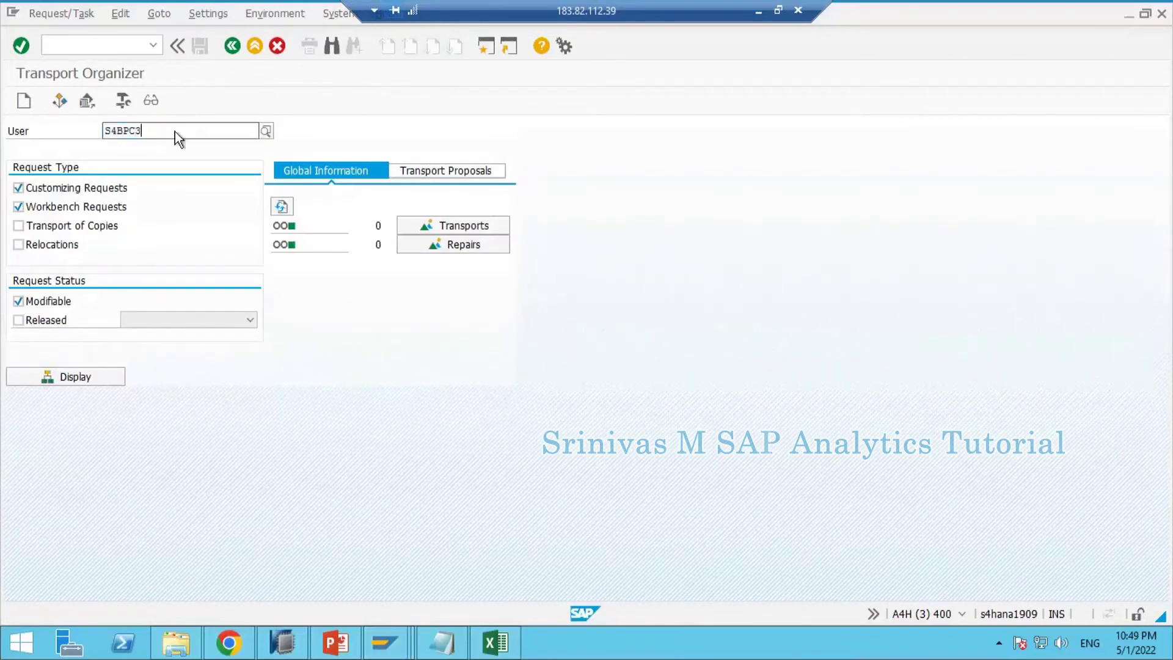
key(Return)
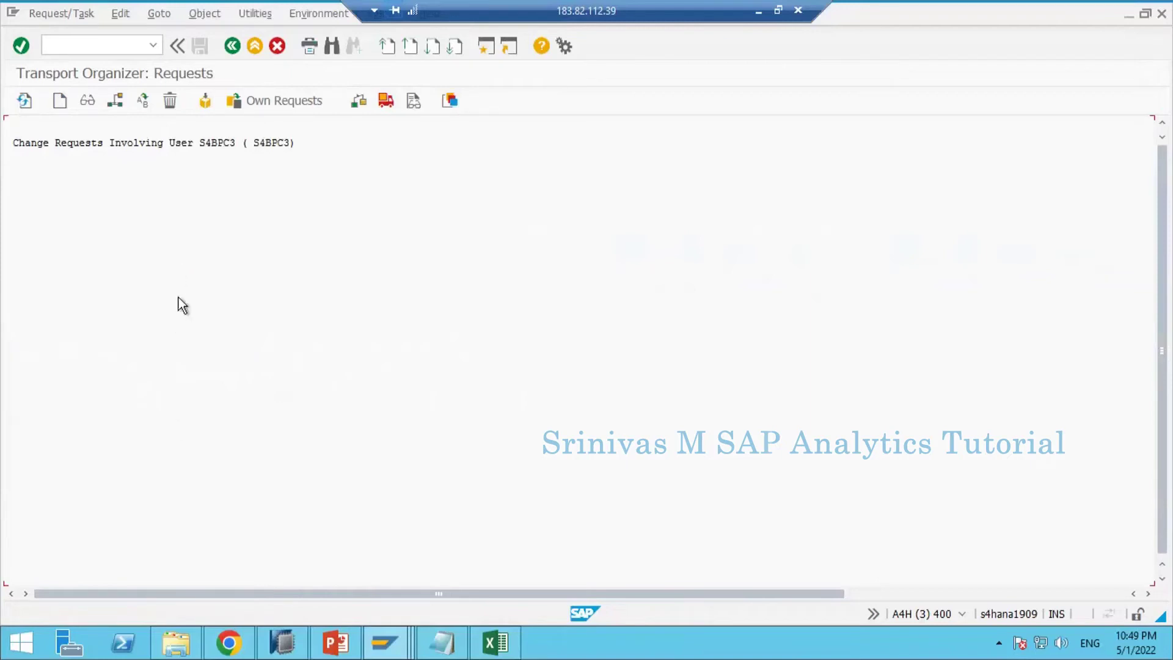
key(F3)
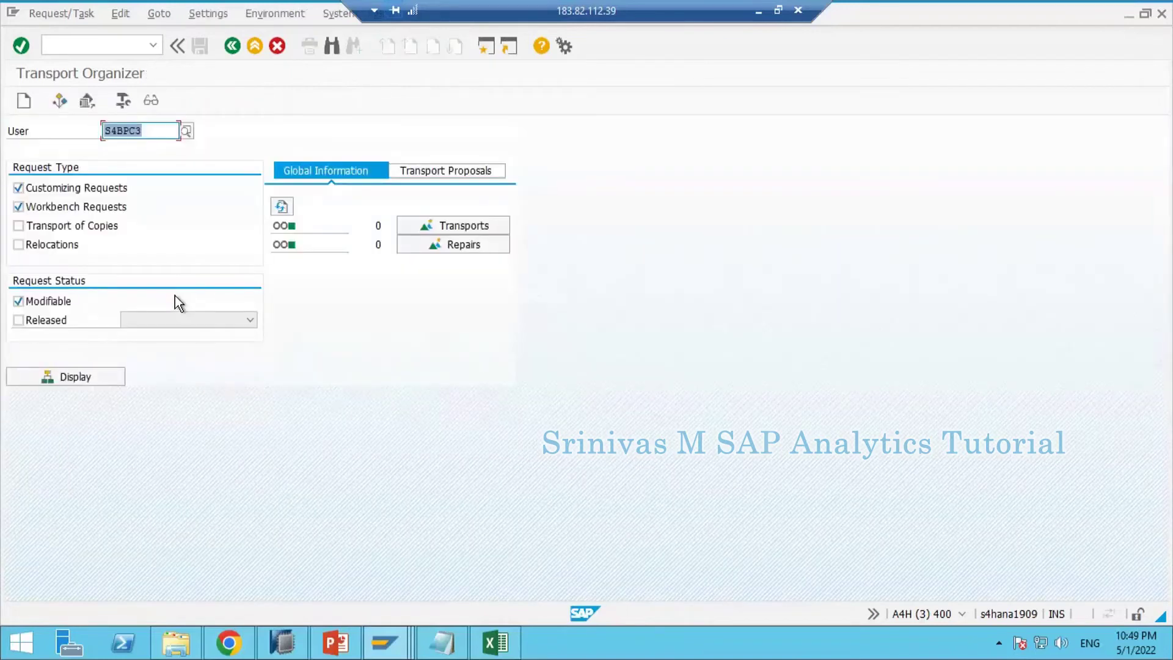
Set the user back to S4BPC1 and display that user's transport requests
key(End)
key(BackSpace)
key(BackSpace)
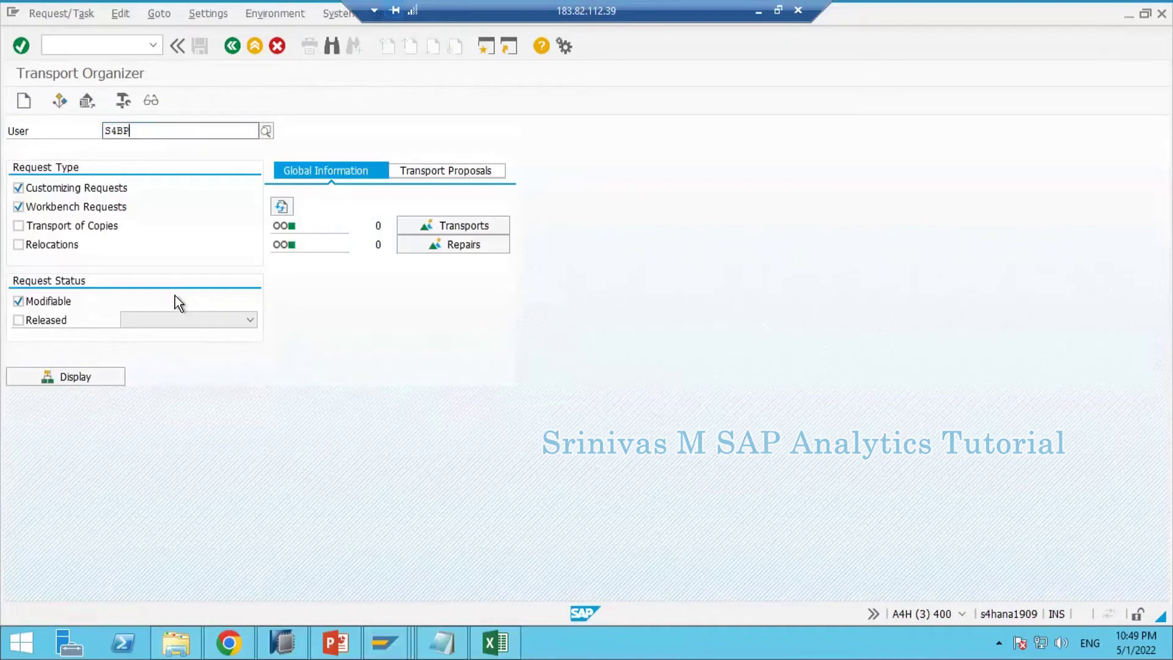
text(1)
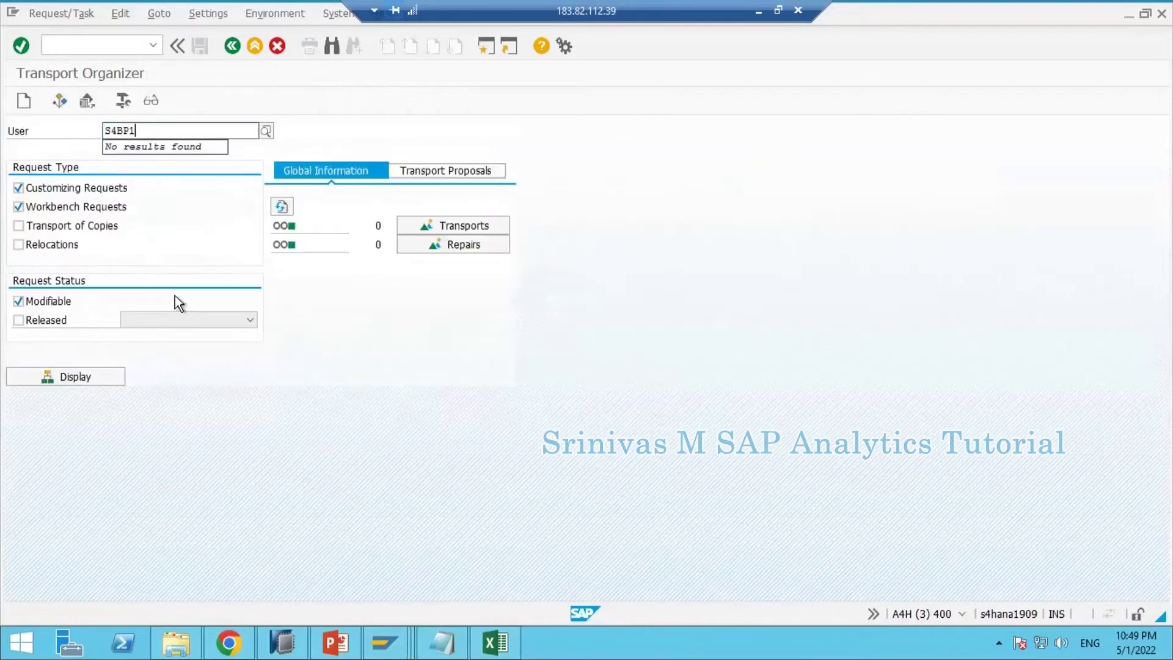
key(Return)
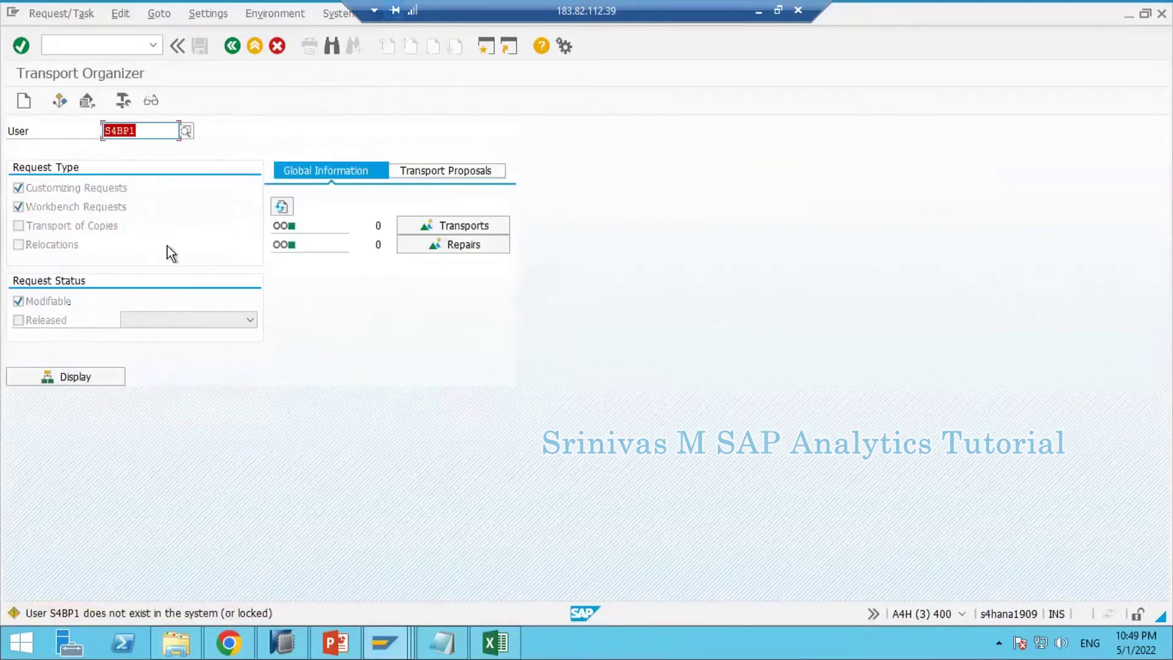
key(End)
text(C)
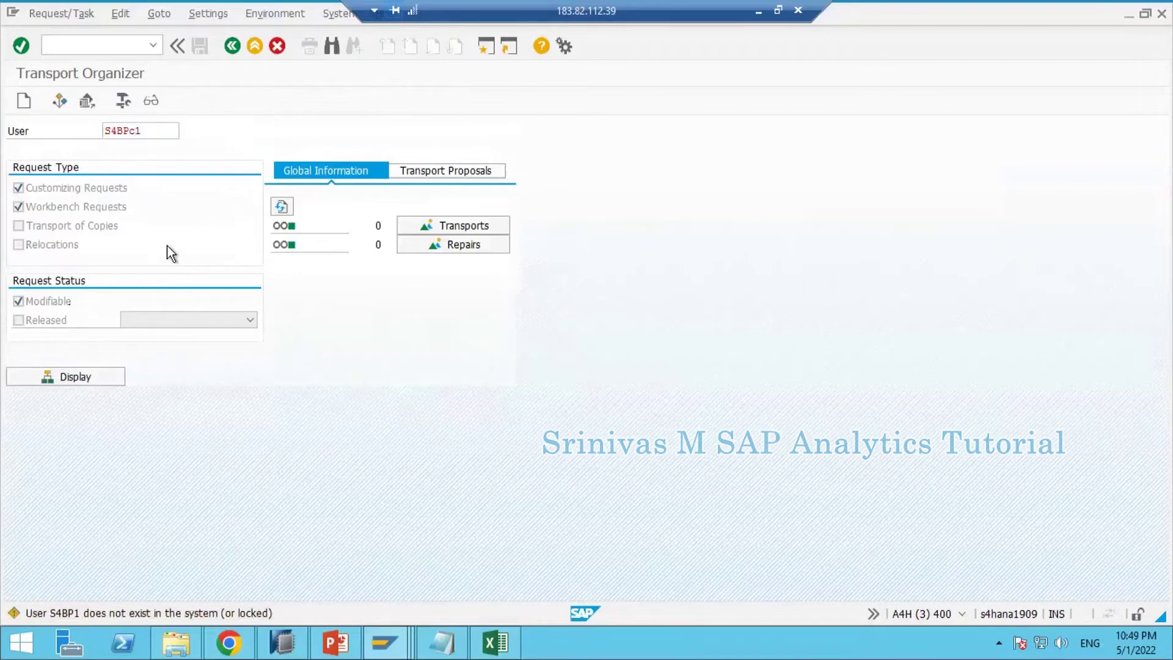
key(Return)
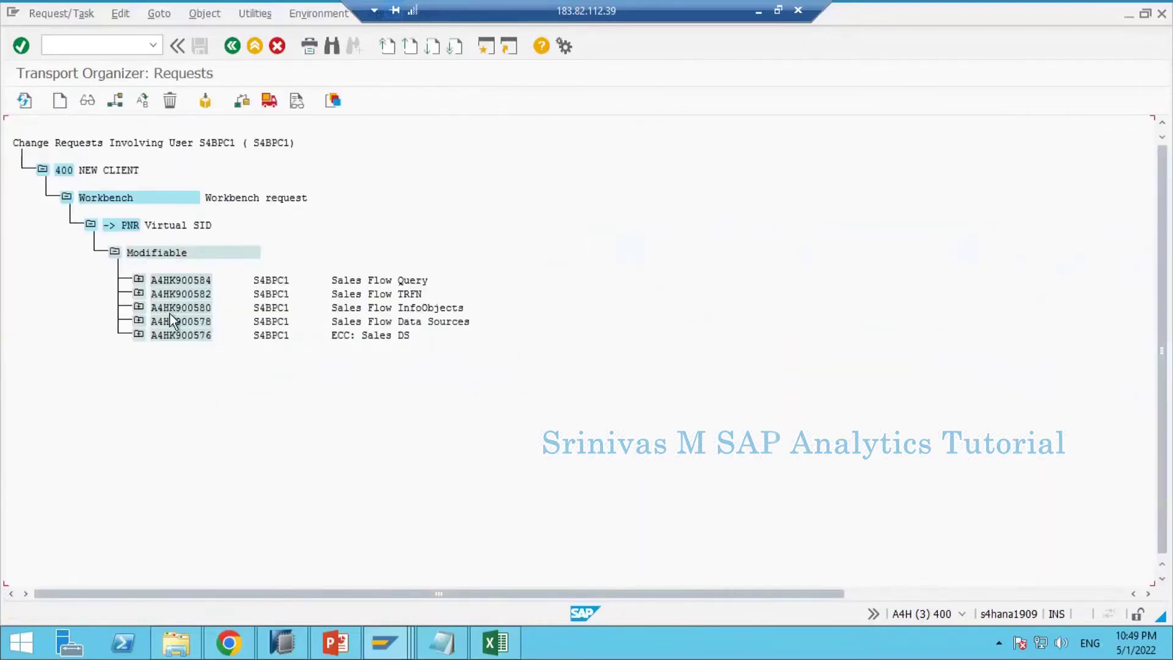
Expand the Sales Flow Query request A4HK900584 and add a task for user S4BPC3 to it
click(138, 280)
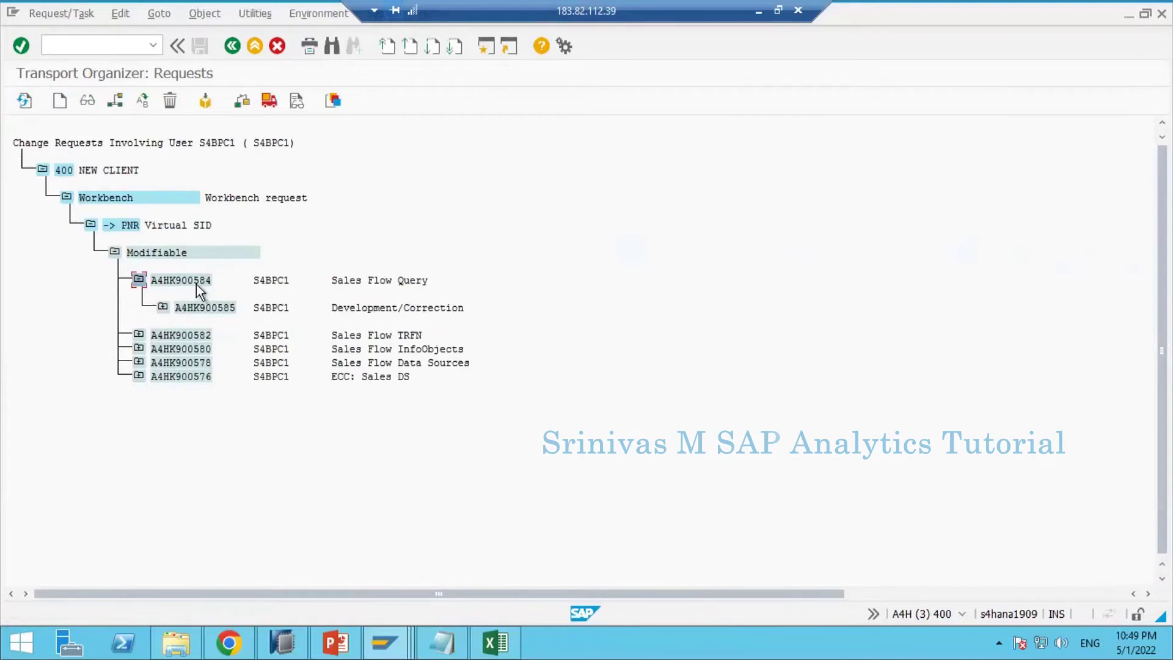
click(179, 281)
click(115, 100)
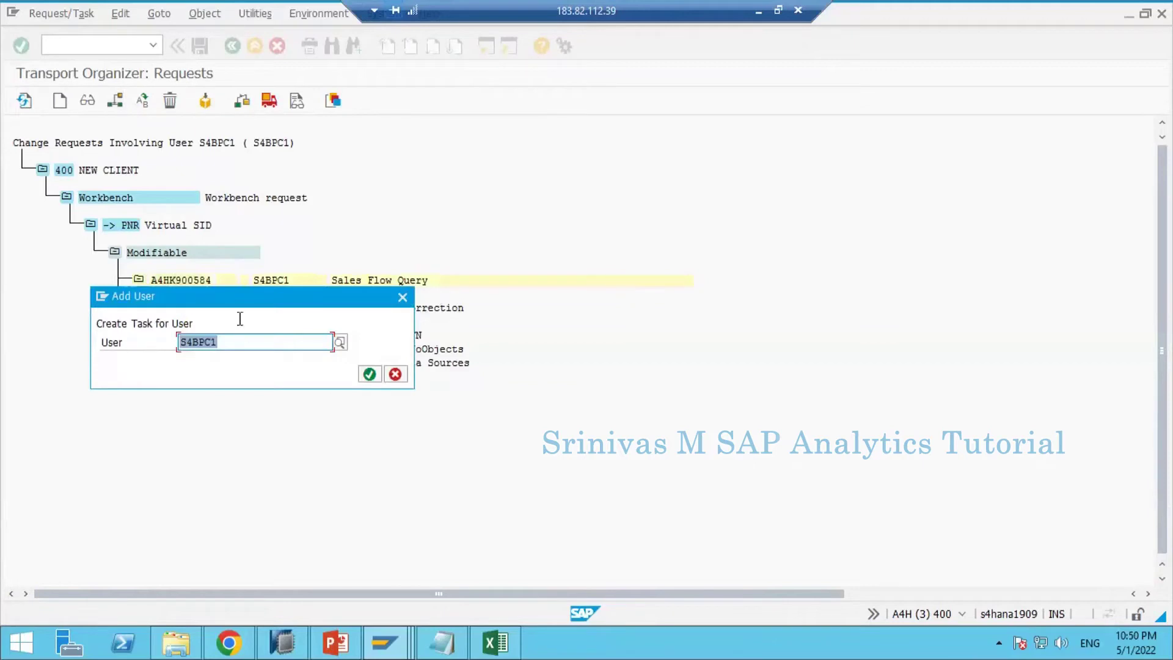
click(223, 346)
key(BackSpace)
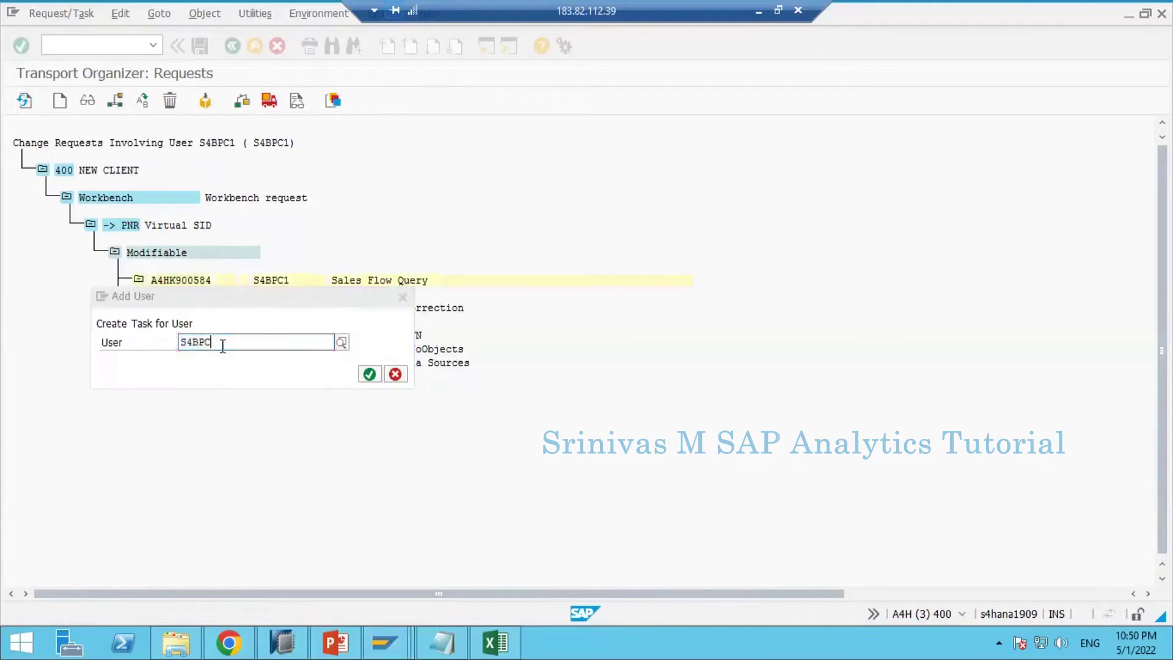
text(3)
key(Return)
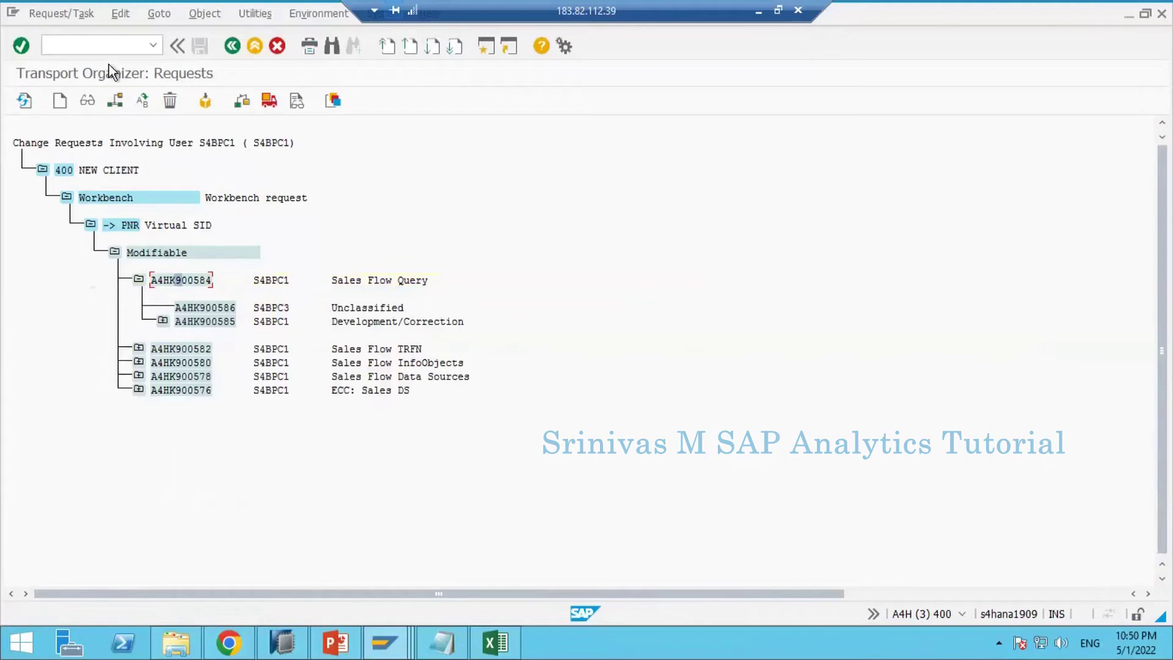
Display the requests of user S4BPC3, check the tasks under A4HK900584, and return to the selection
click(233, 46)
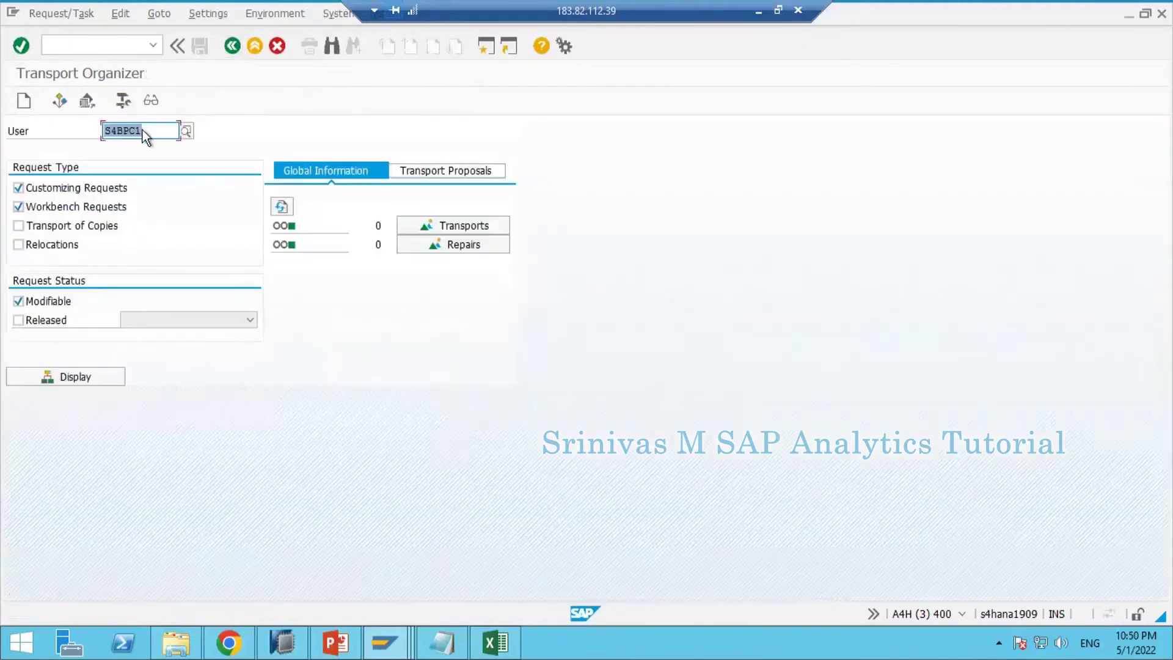
key(BackSpace)
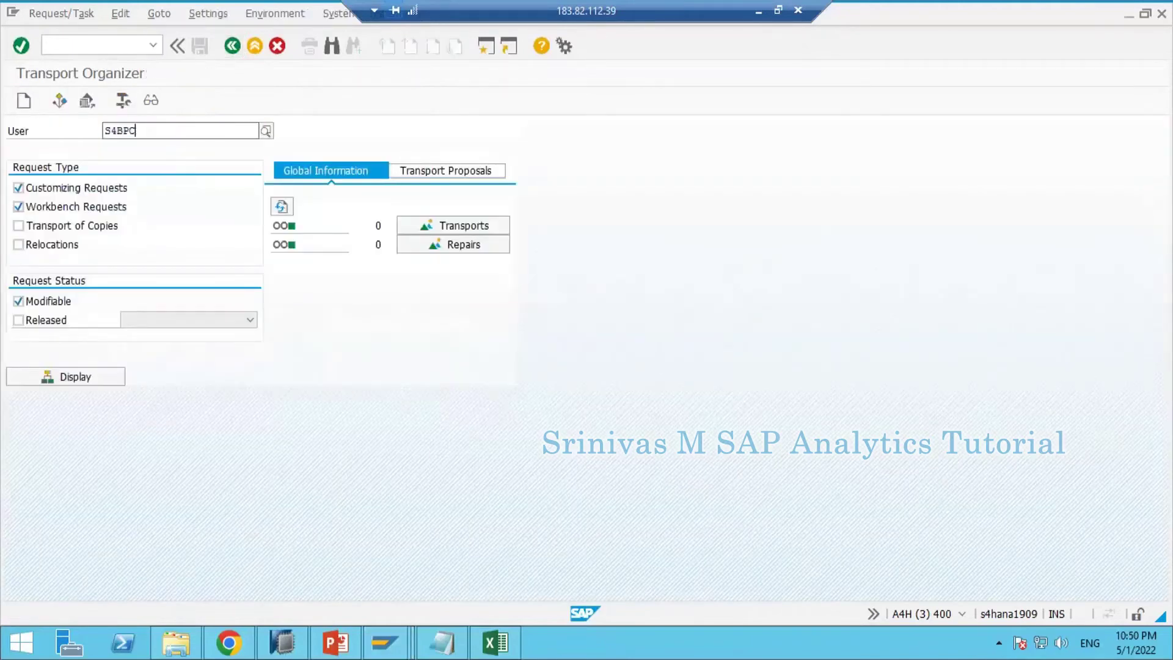
text(3)
key(Return)
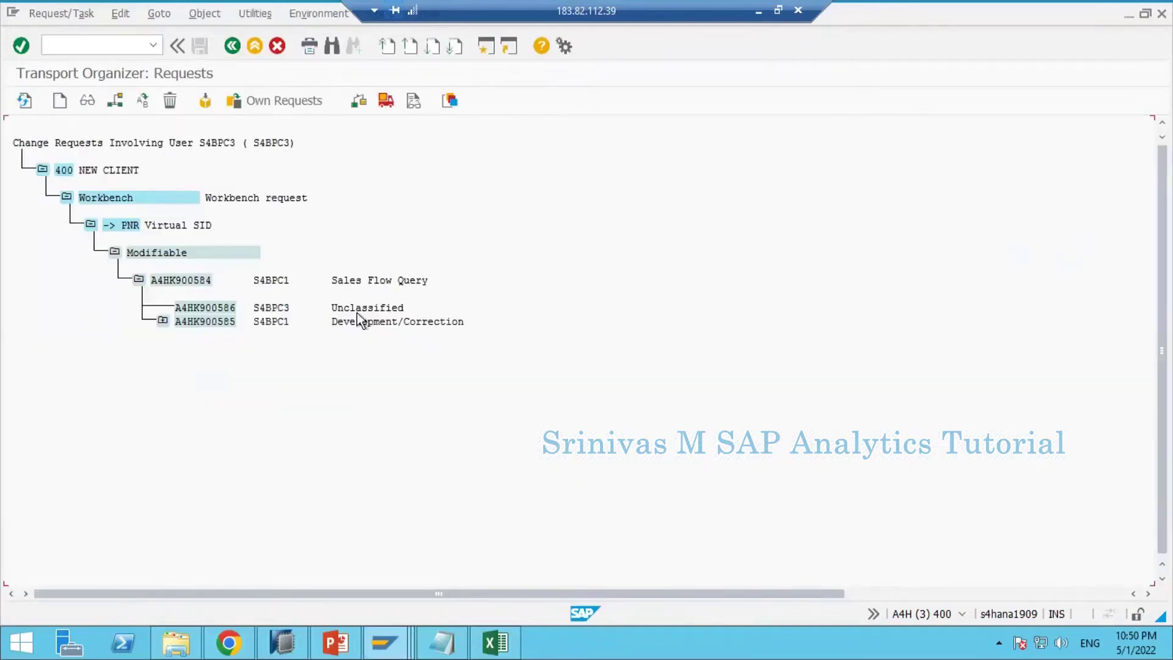
click(181, 281)
click(232, 46)
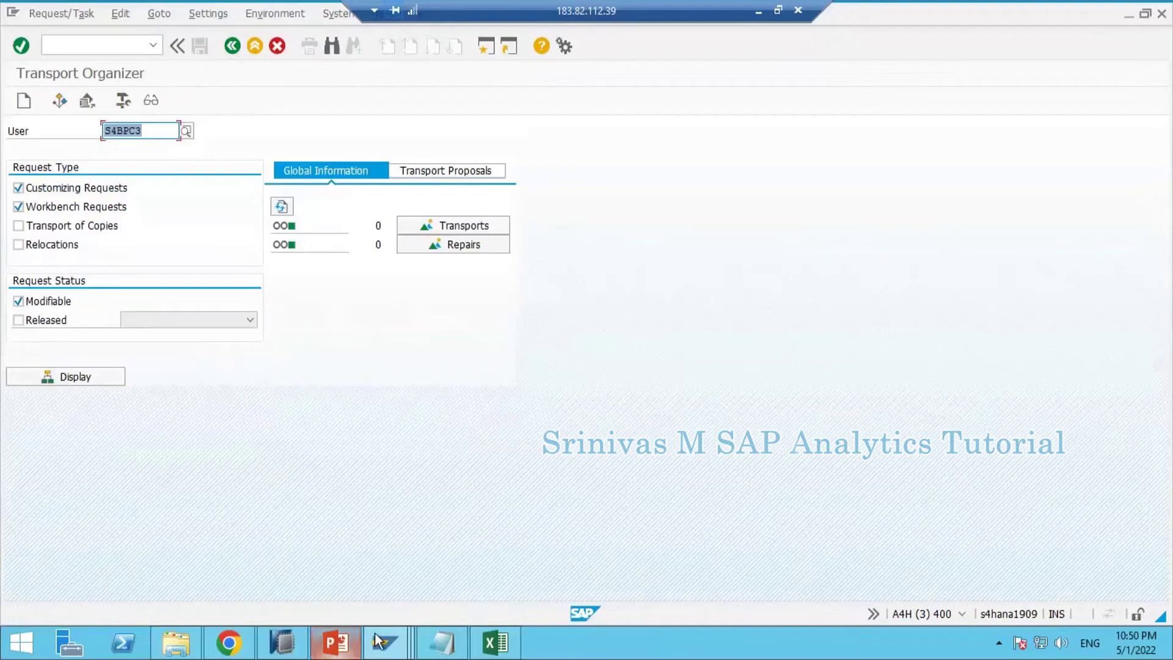
In the other Transport Organizer session, expand tasks A4HK900581 and A4HK900579 to examine their InfoObjects and BW DataSource
mouse_move(380, 638)
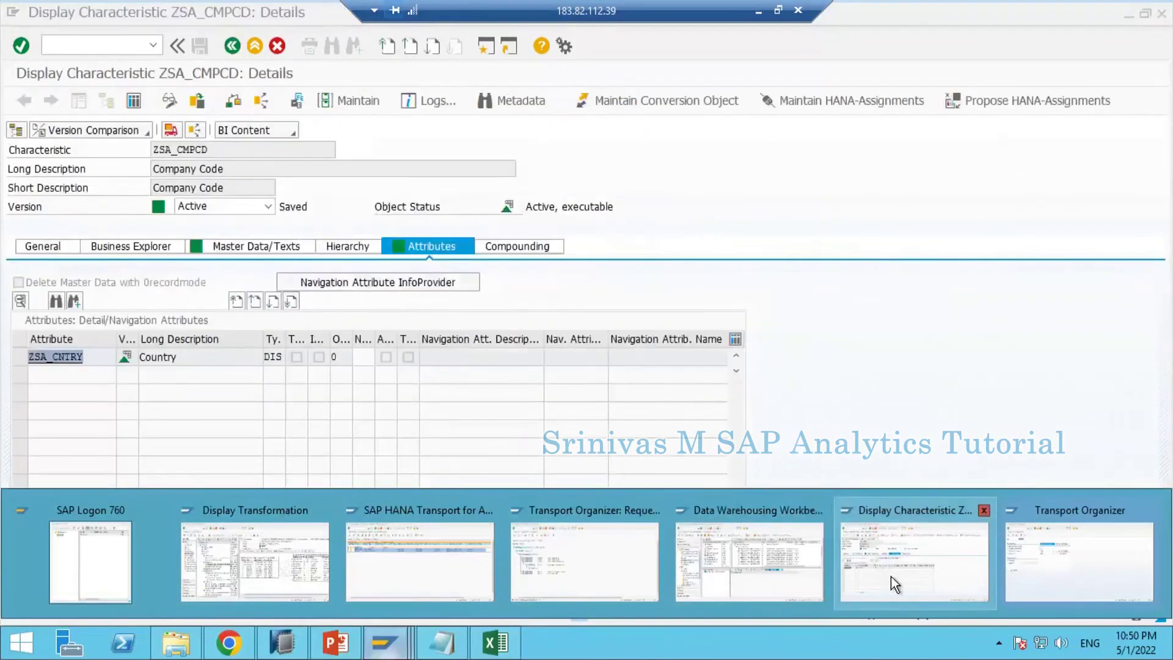
click(603, 577)
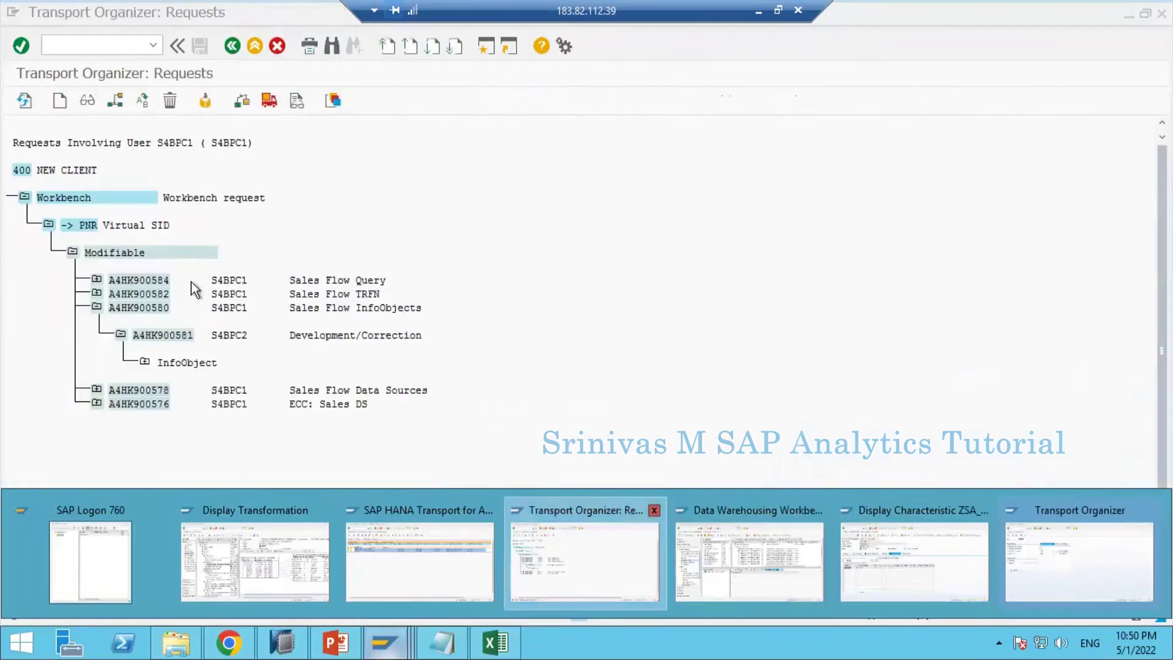
click(96, 307)
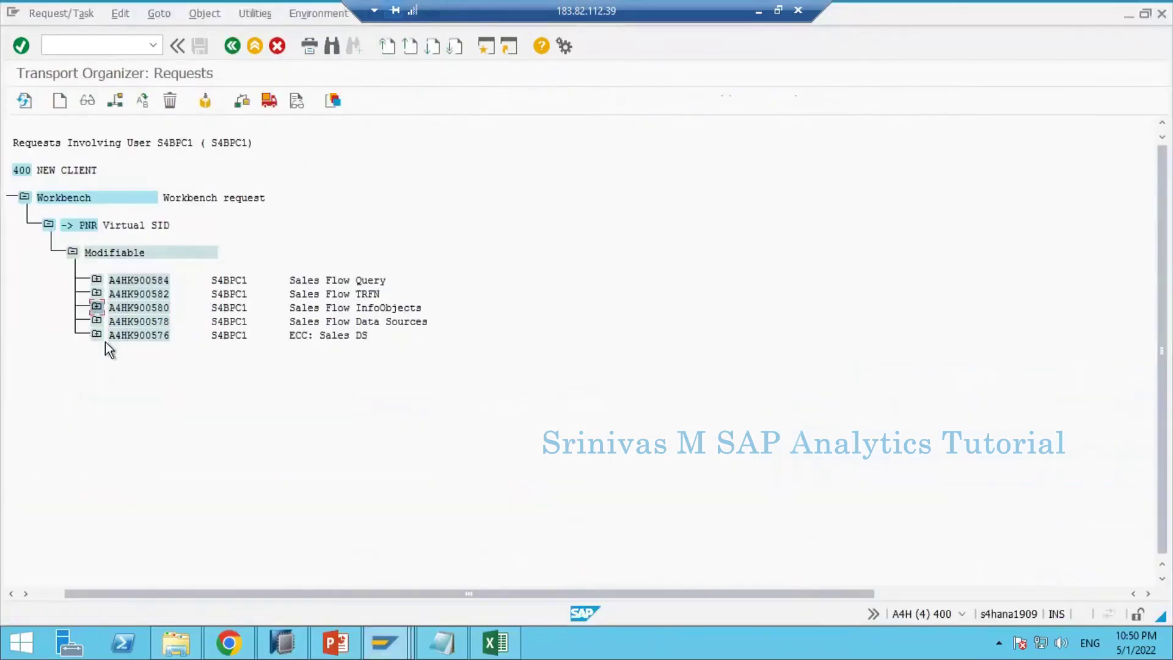
click(97, 321)
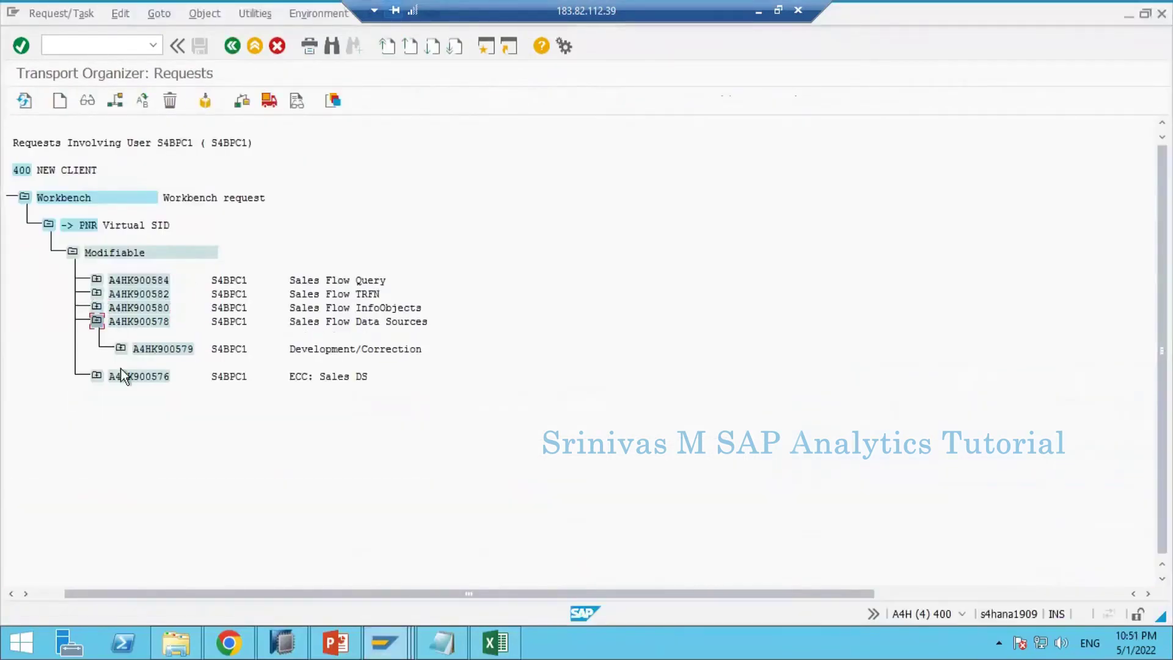
click(96, 307)
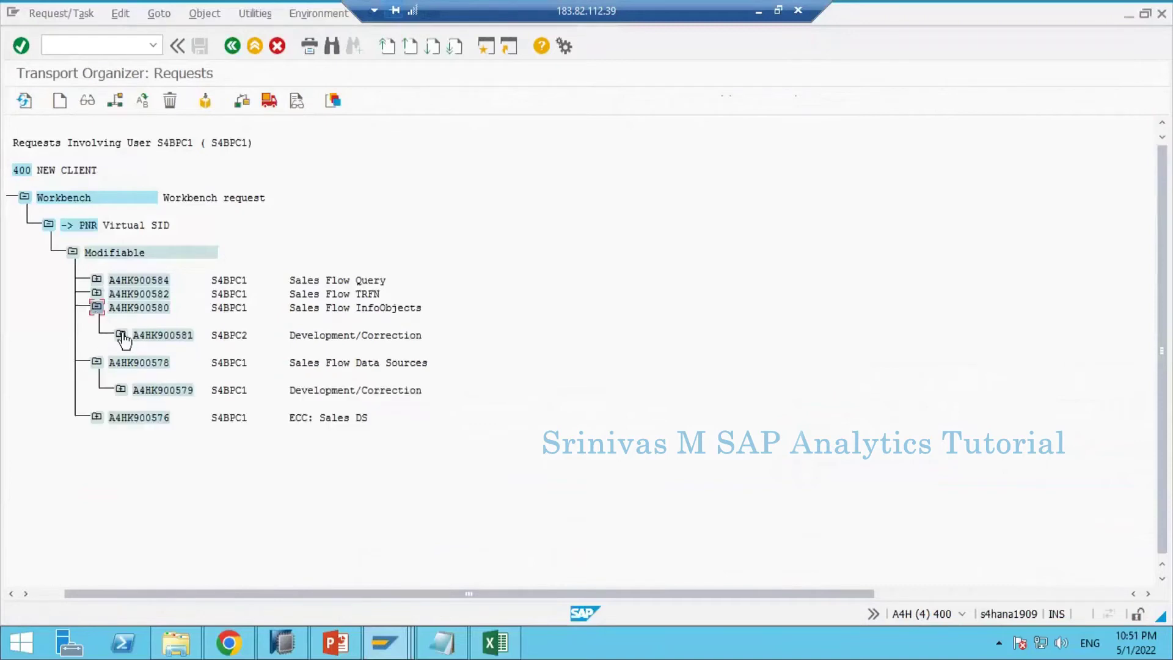
click(121, 334)
click(121, 418)
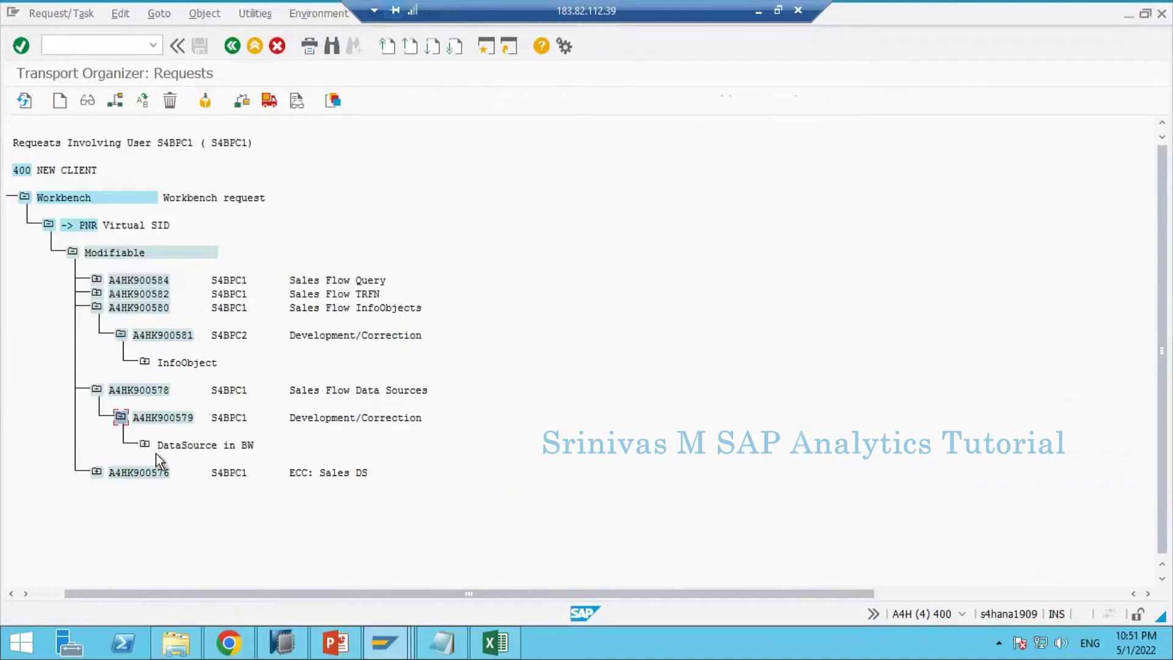
click(146, 445)
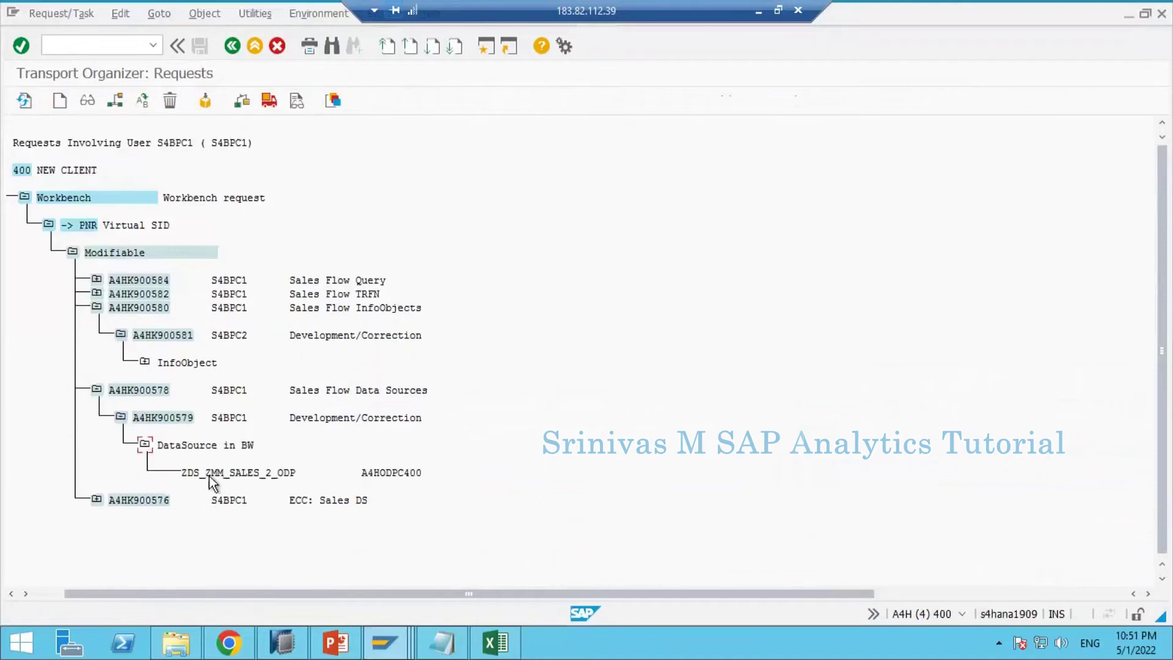
click(209, 474)
click(145, 362)
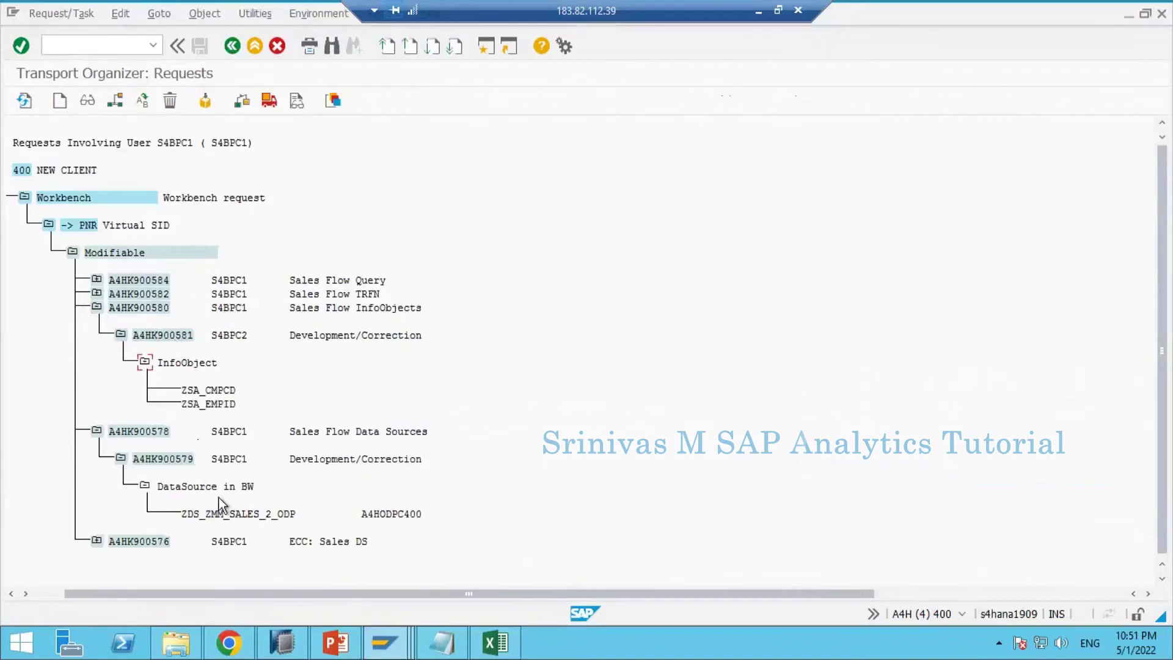
Copy the DataSource name ZDS_ZMM_SALES_2_ODP from task A4HK900579 and switch to the Data Warehousing Workbench session
click(194, 512)
key(ctrl+y)
drag(181, 510, 302, 524)
key(ctrl+c)
mouse_move(394, 634)
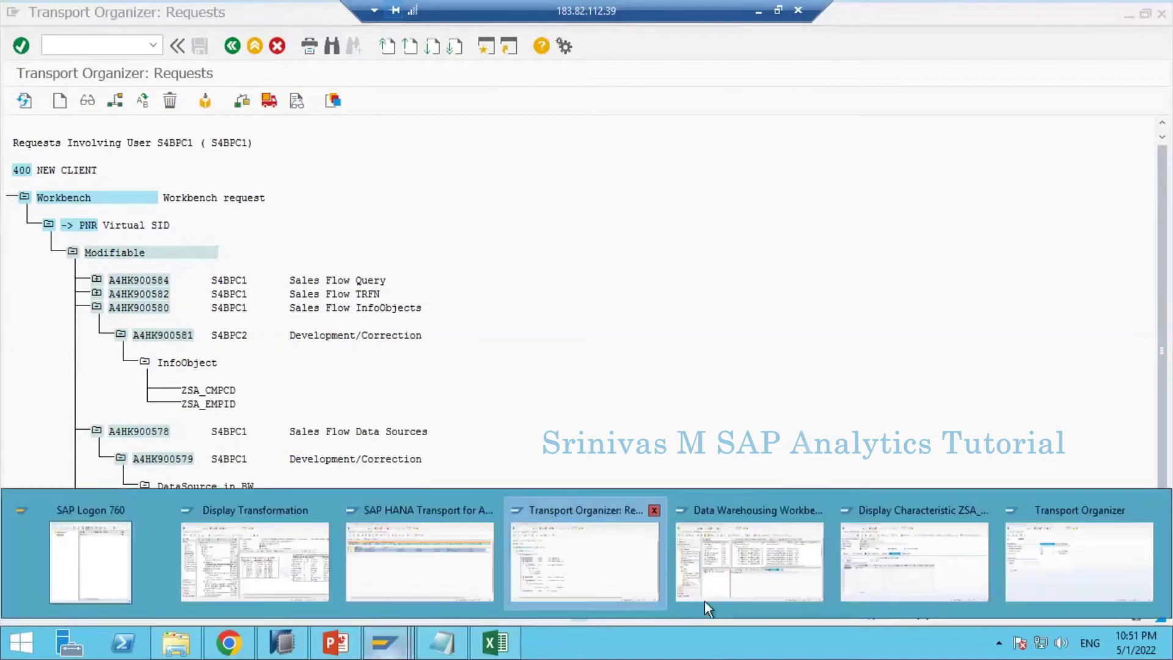
click(743, 592)
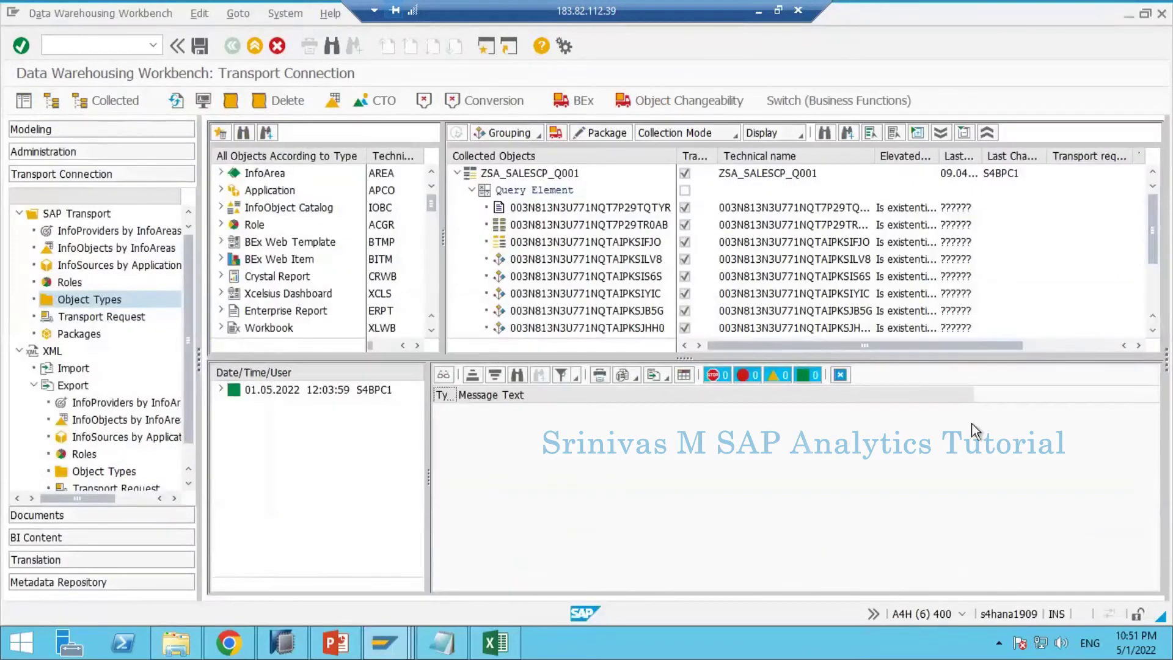
Close the message log and clear query ZSA_SALESCP_Q001 from the collected objects
click(840, 374)
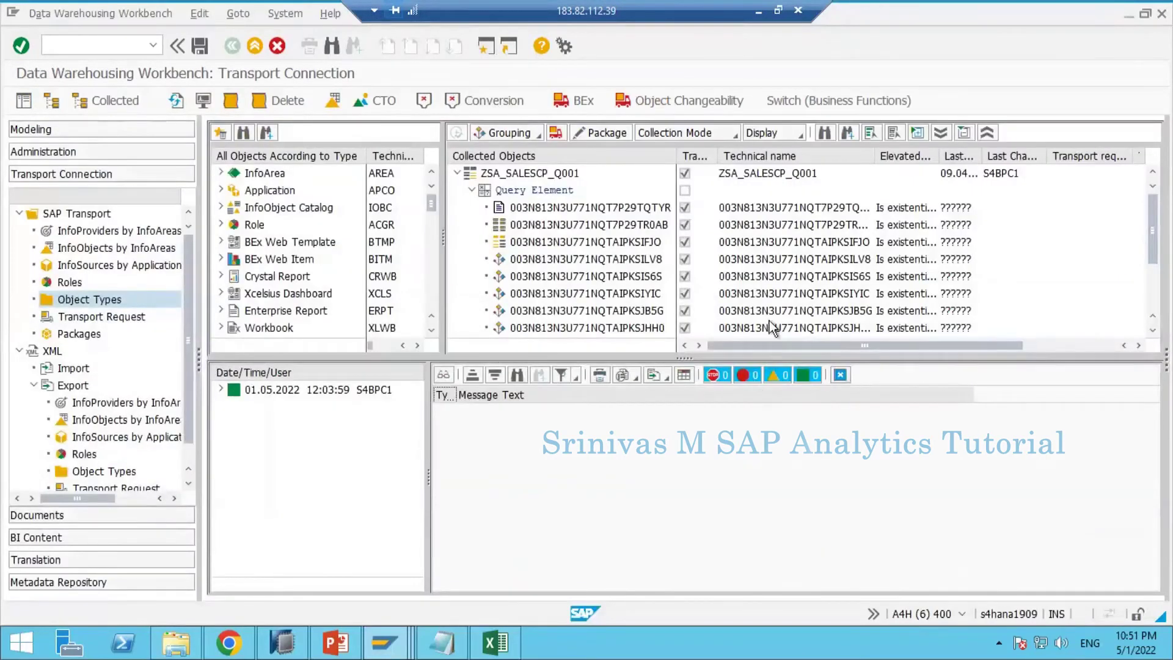
double_click(470, 172)
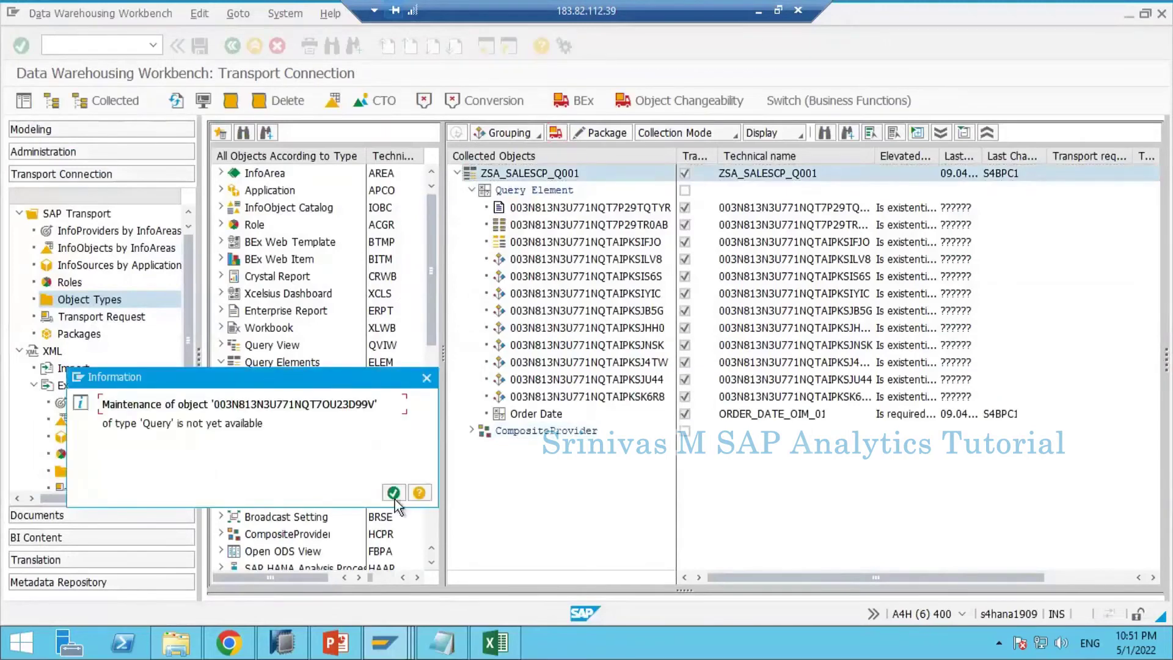
click(393, 492)
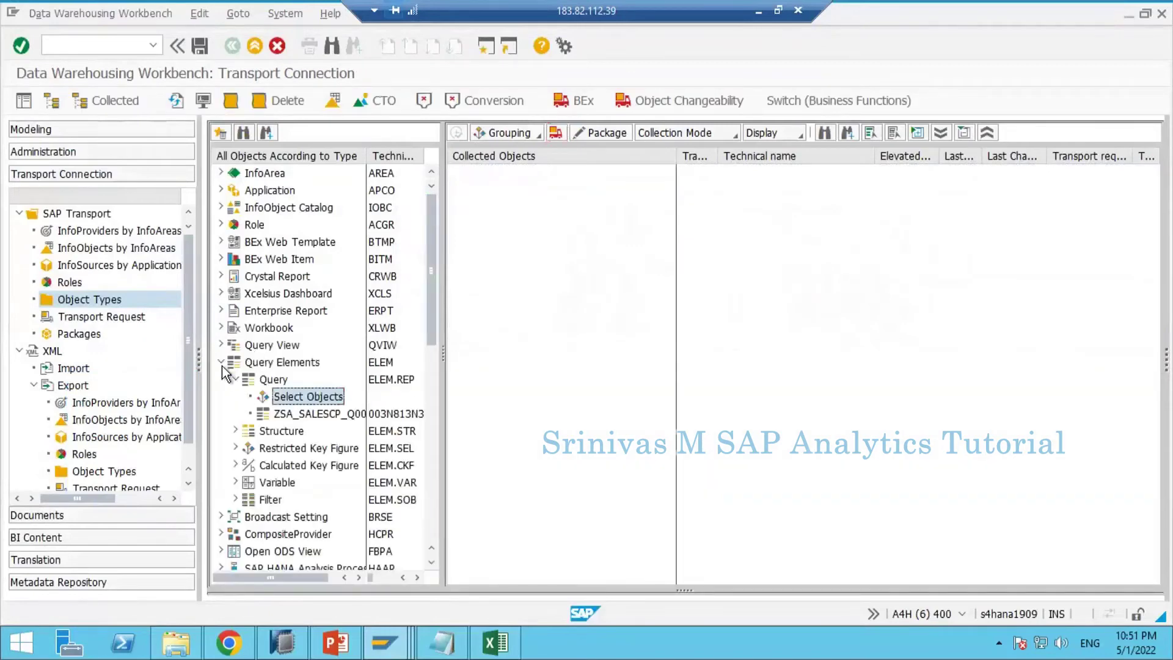
Collapse the Query Elements type and open the object selection for the DataSource type
click(221, 362)
scroll(276, 417, down, 3)
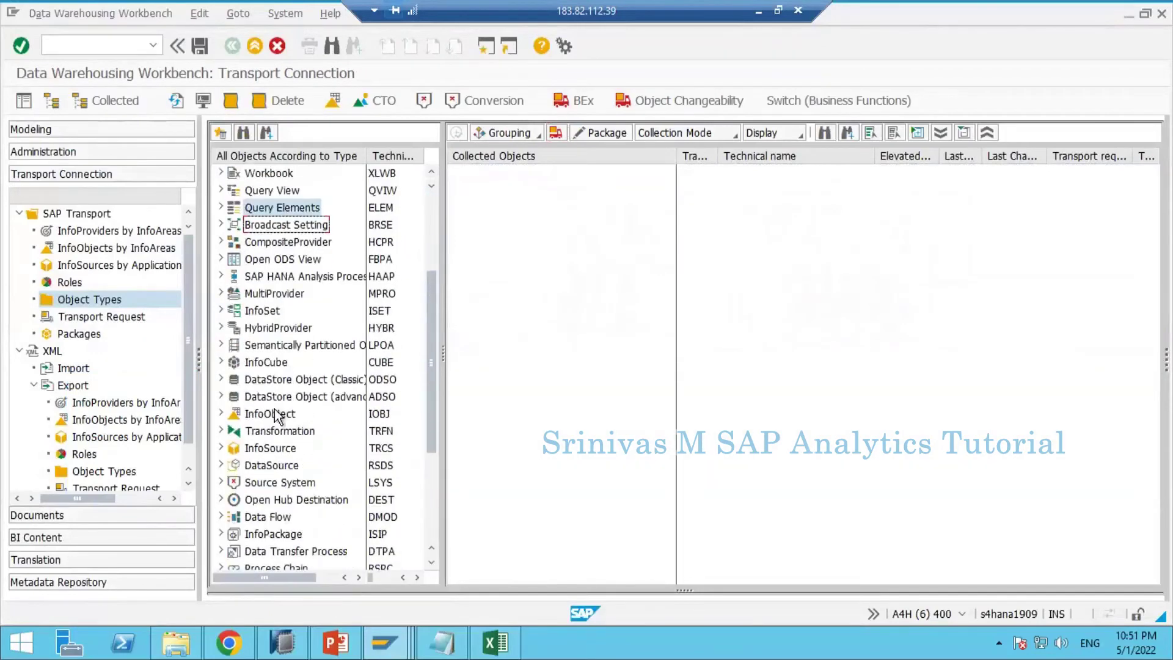
scroll(276, 418, down, 3)
click(221, 310)
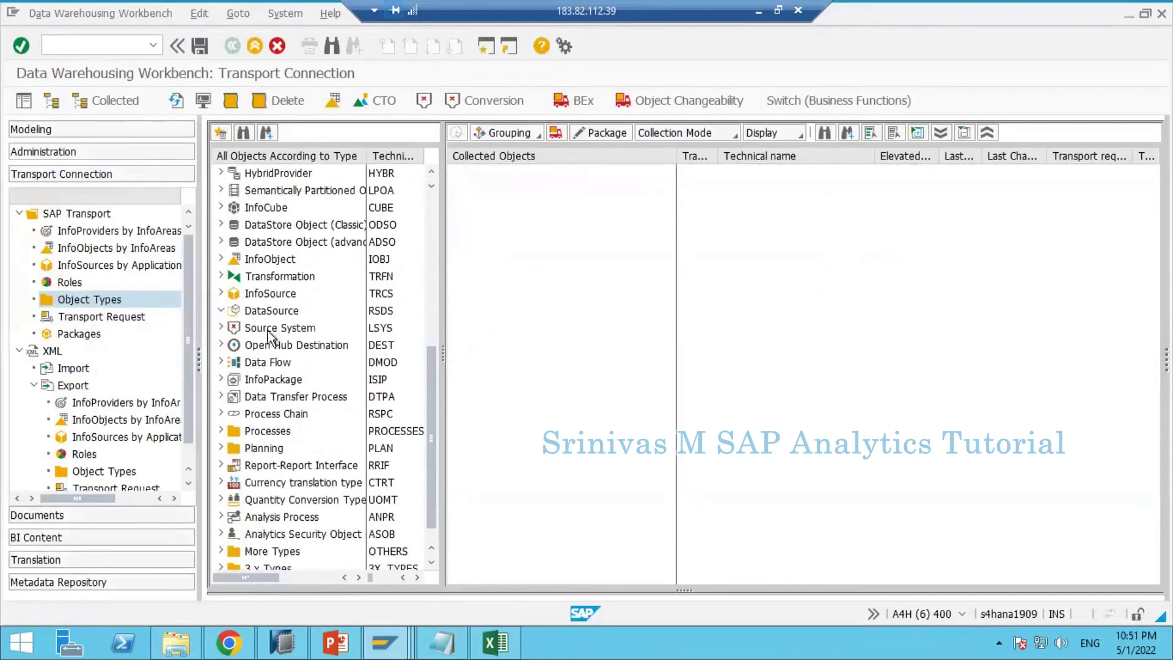
double_click(269, 329)
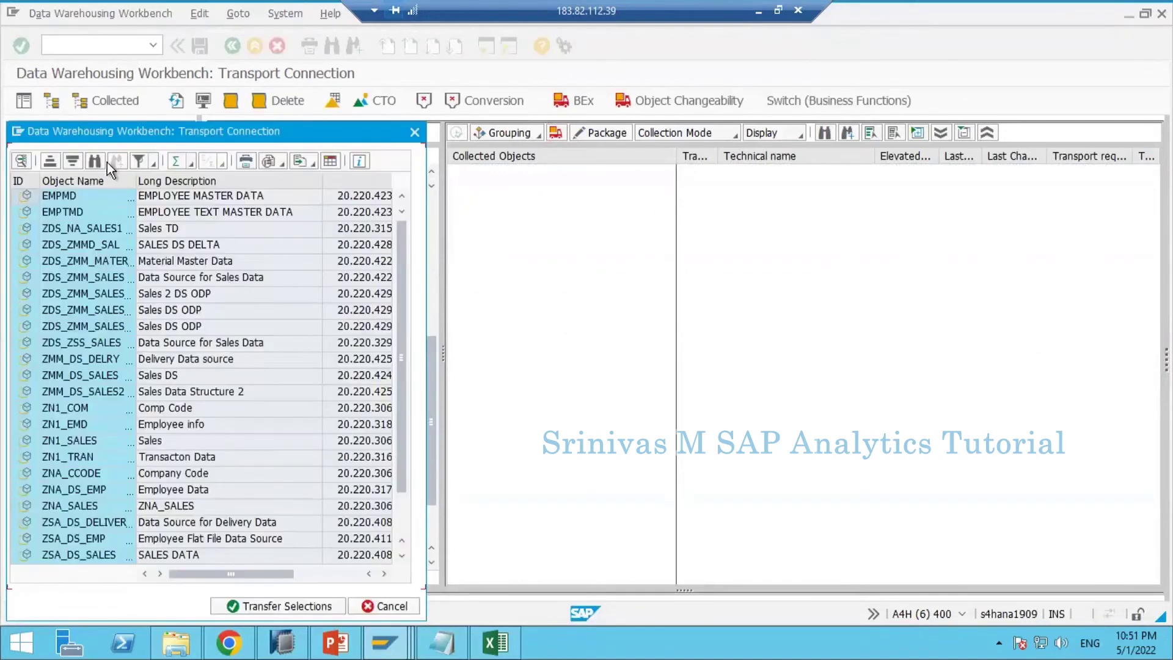
Find DataSource ZDS_ZMM_SALES_2_ODP in the selection list and transfer it to the collected objects
click(98, 163)
key(ctrl+v)
key(Return)
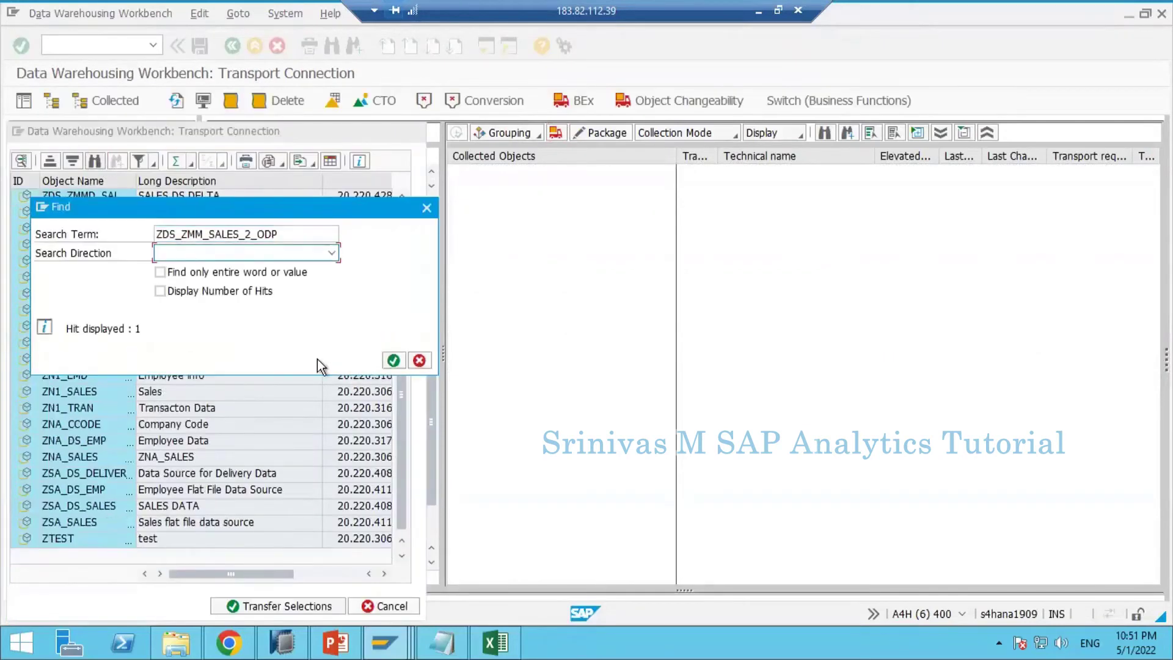
key(Escape)
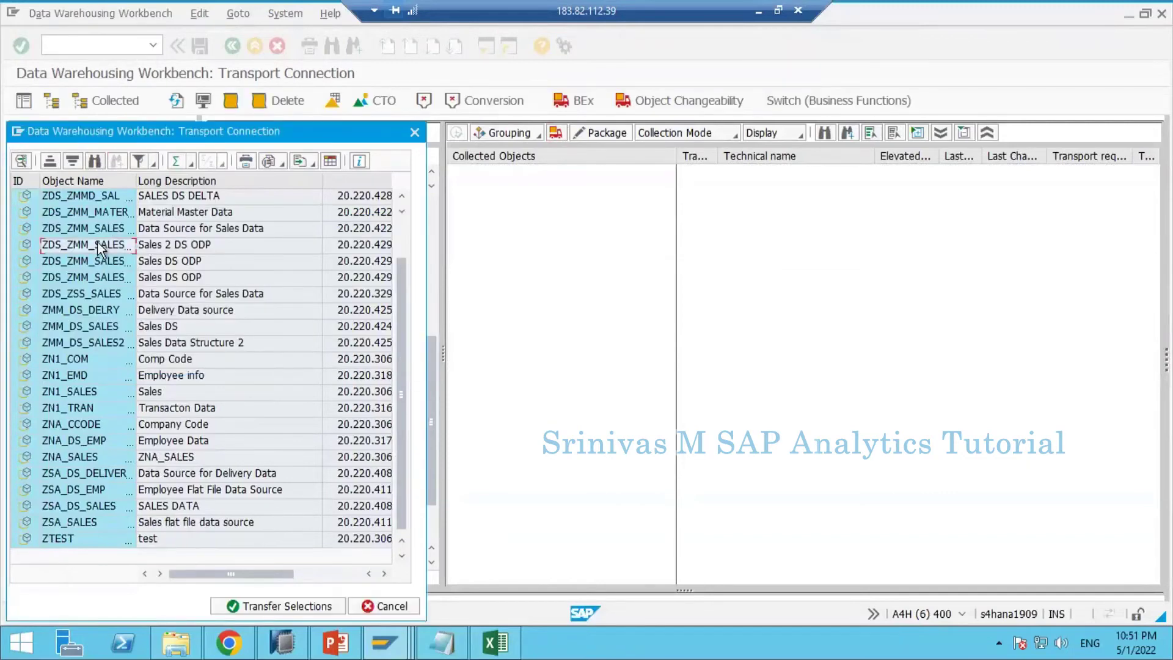
double_click(98, 245)
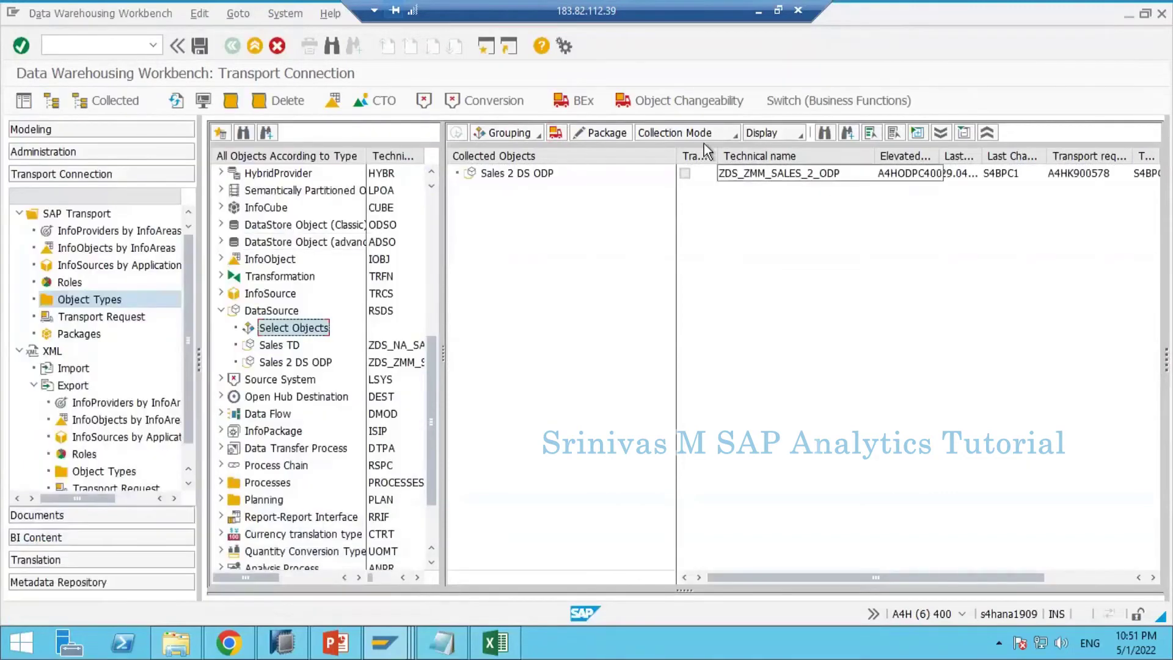
Narrow the object name column and check which transport request the collected DataSource is assigned to
drag(639, 158, 619, 157)
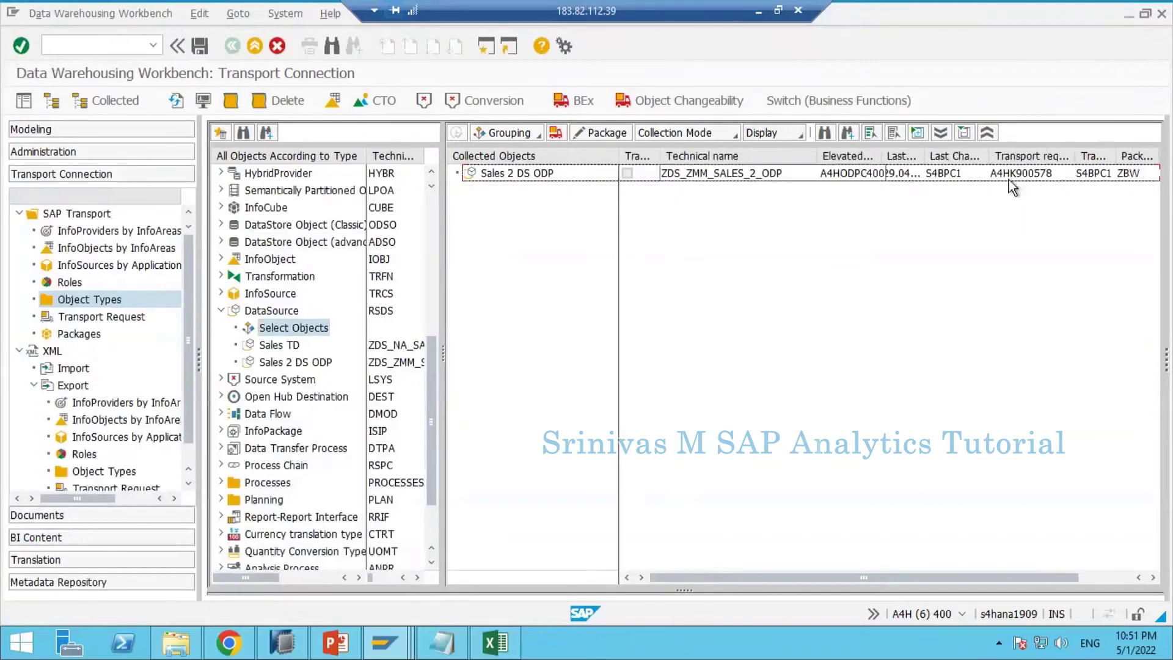
click(999, 176)
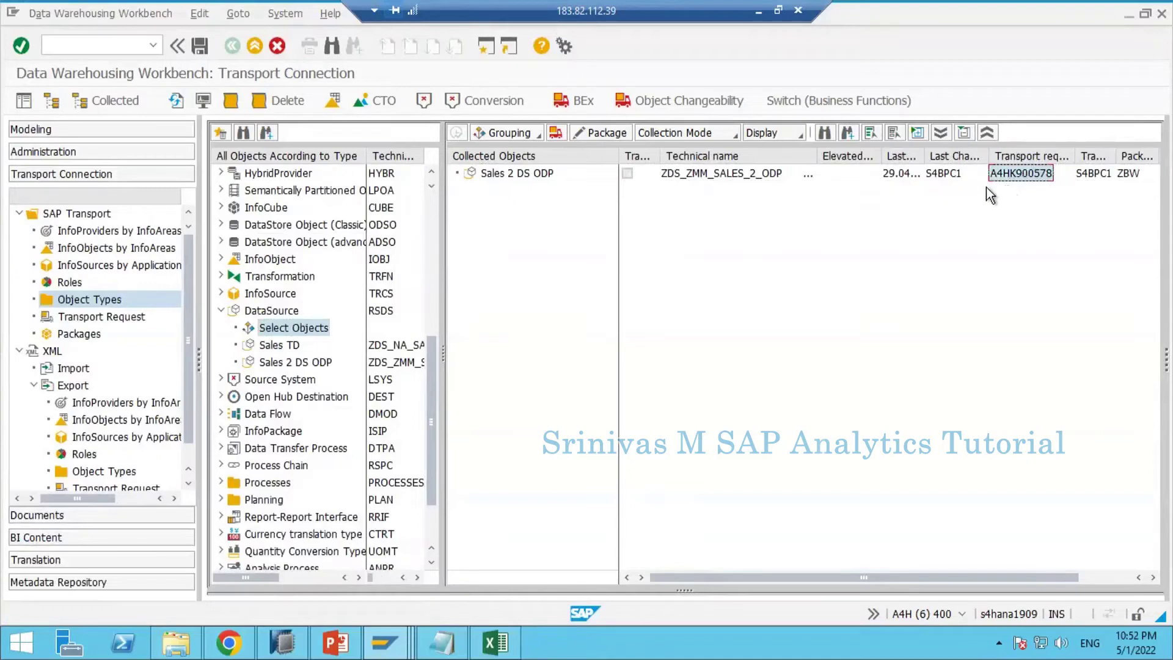
click(534, 177)
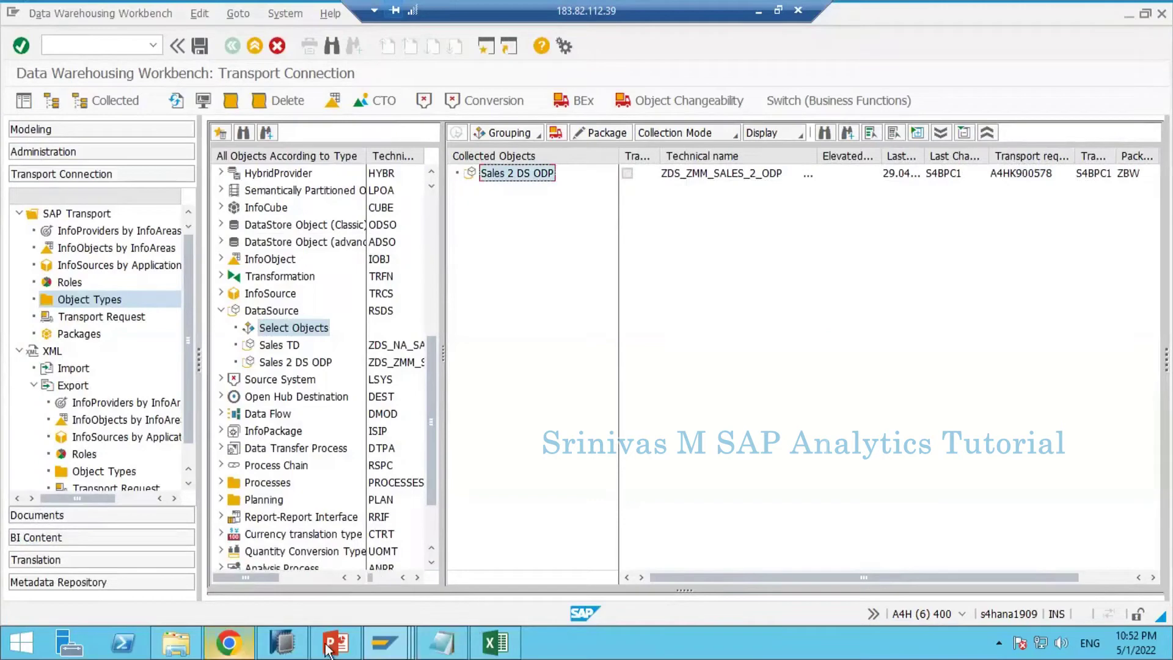
Switch to the Transport Organizer requests session and locate the DataSource ZDS_ZMM_SALES_2_ODP under task A4HK900579
click(385, 643)
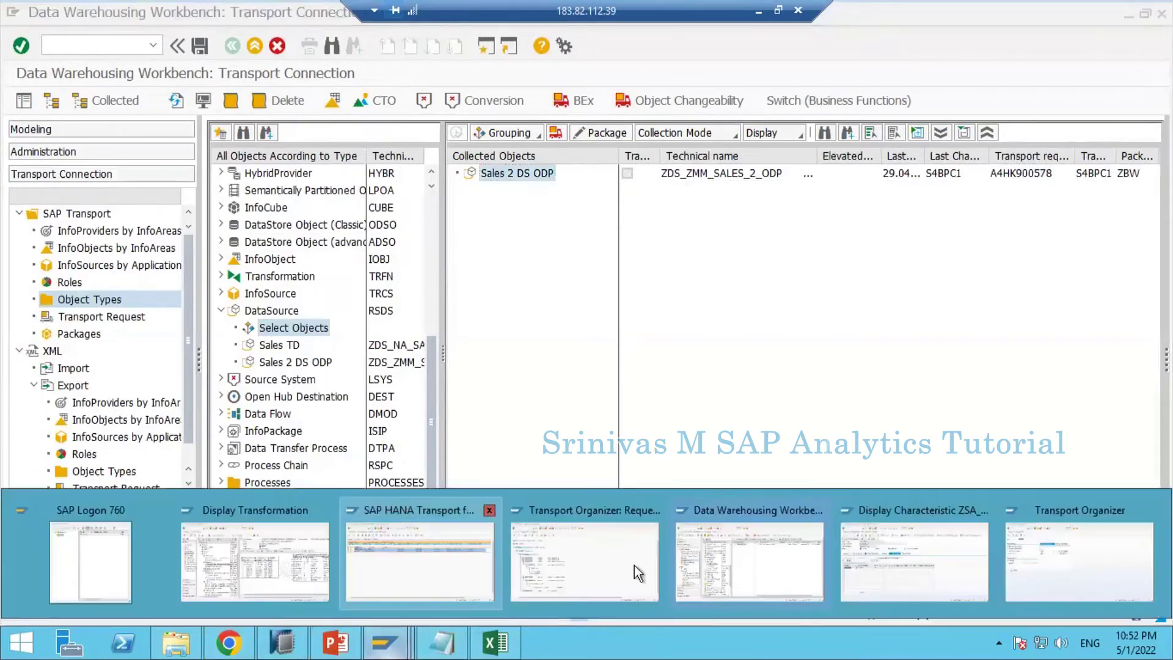
click(617, 583)
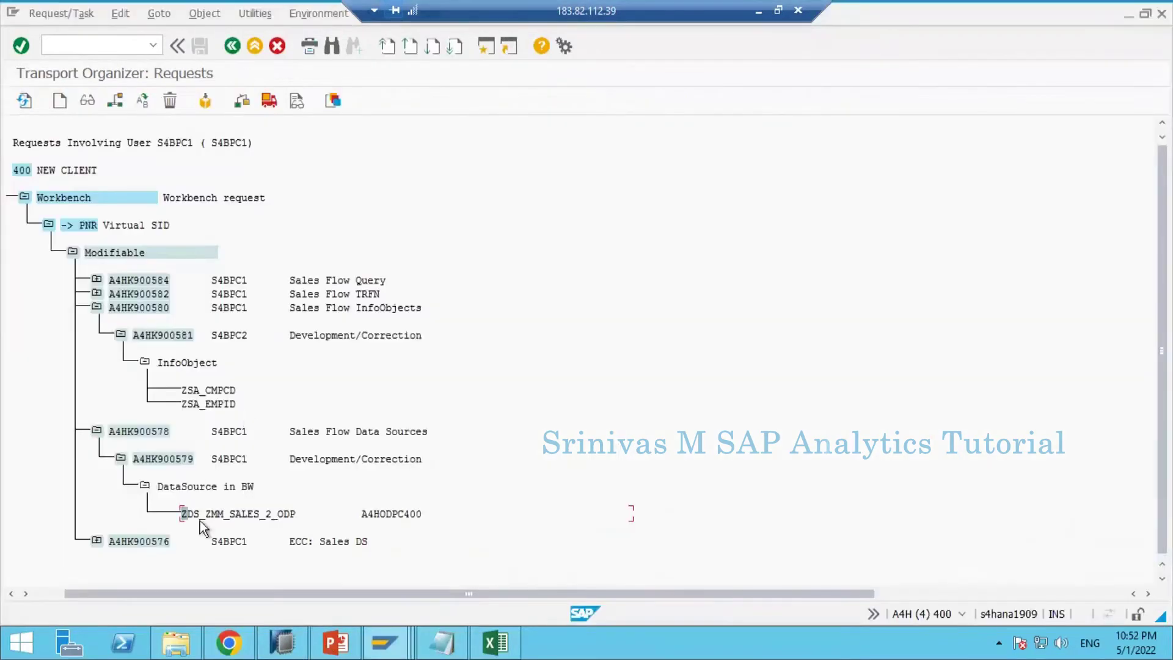
click(247, 515)
click(164, 336)
right_click(215, 515)
key(Escape)
right_click(223, 516)
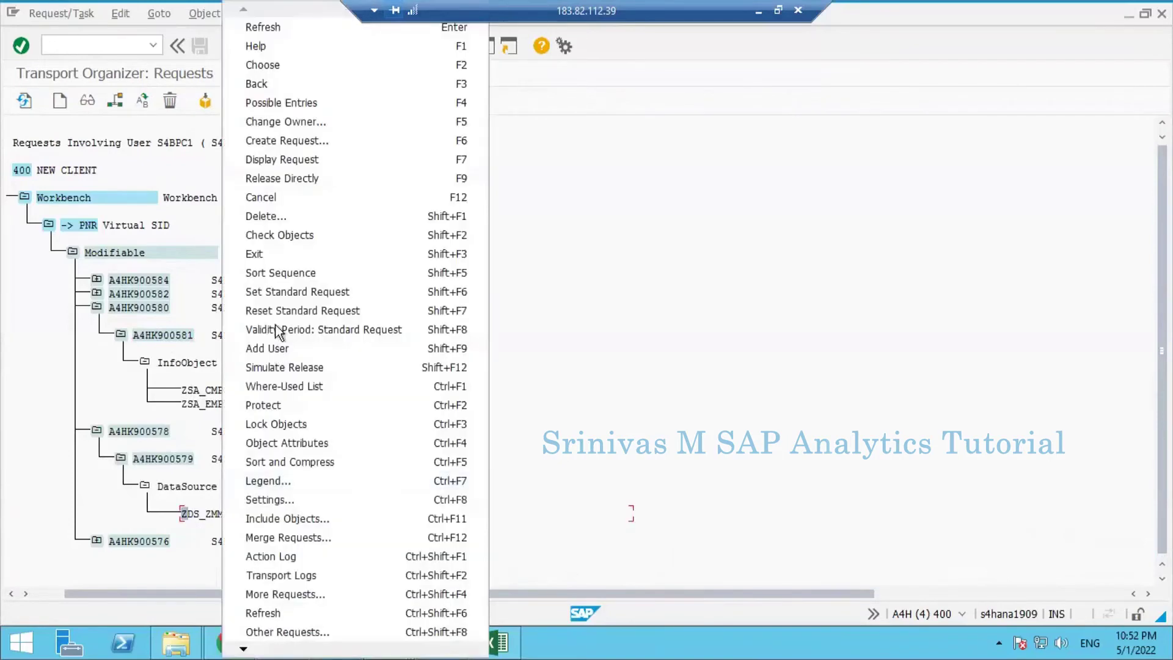
click(283, 218)
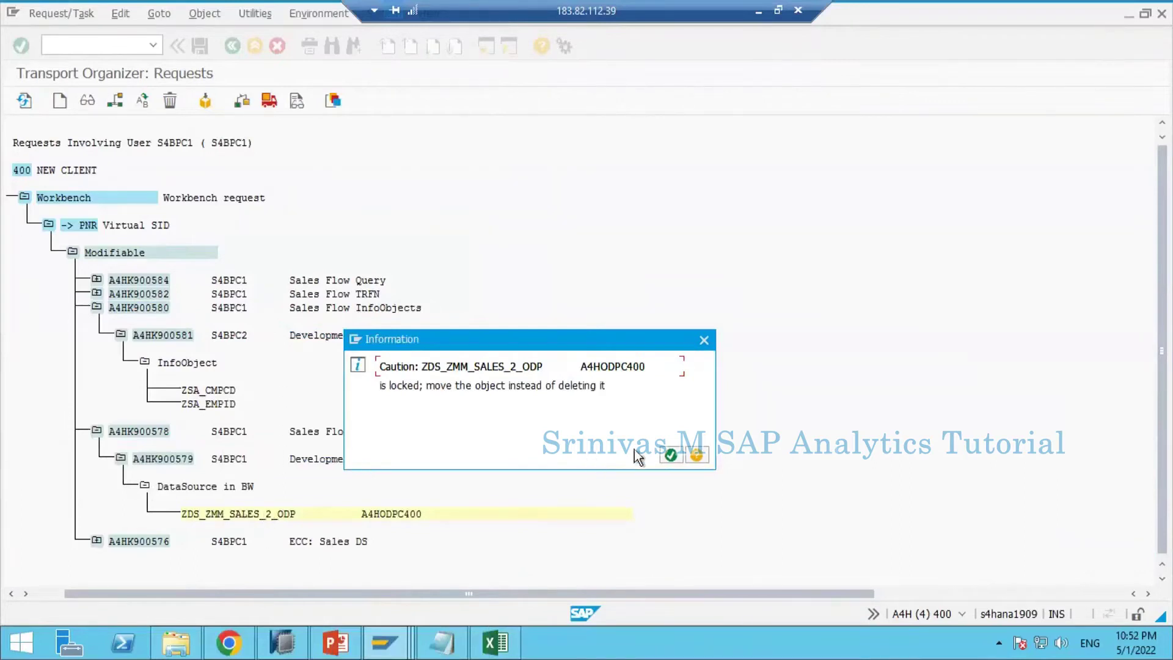
click(670, 454)
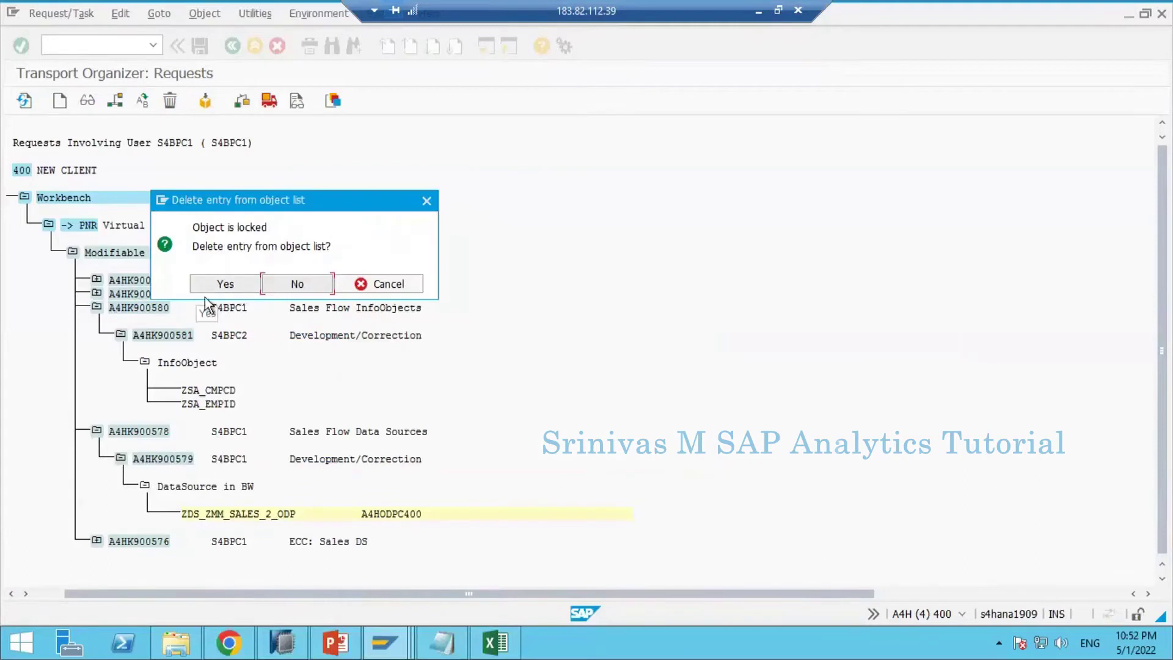
click(375, 285)
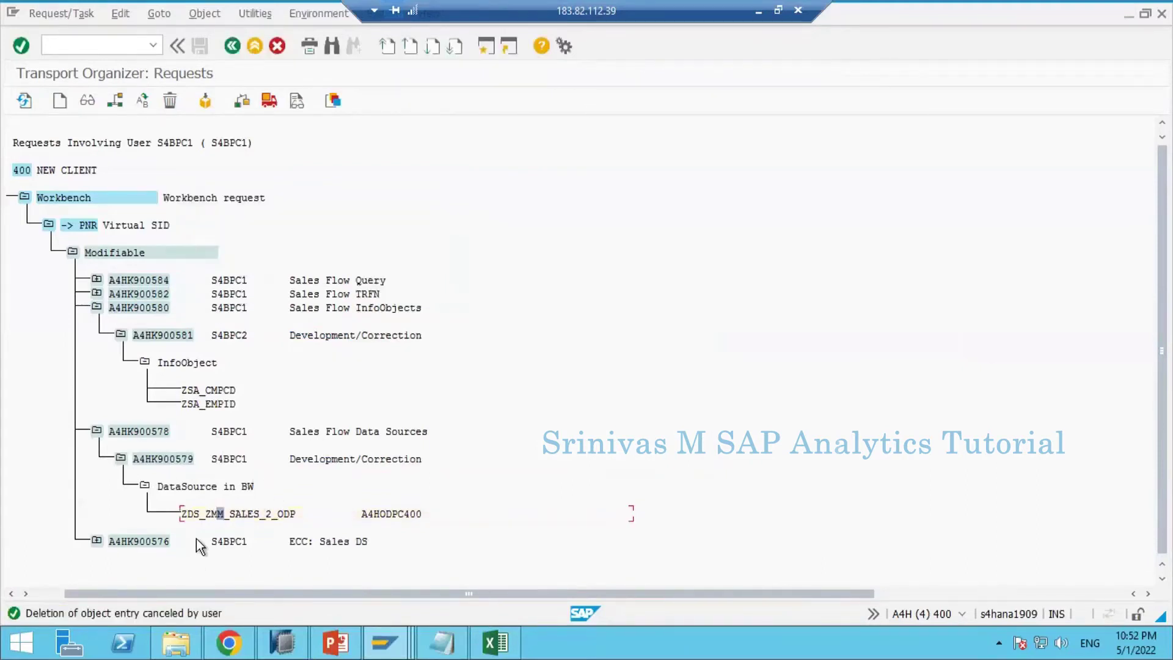
Expand the Sales Flow TRFN request A4HK900582 and its task A4HK900583 to examine the transformations
click(96, 293)
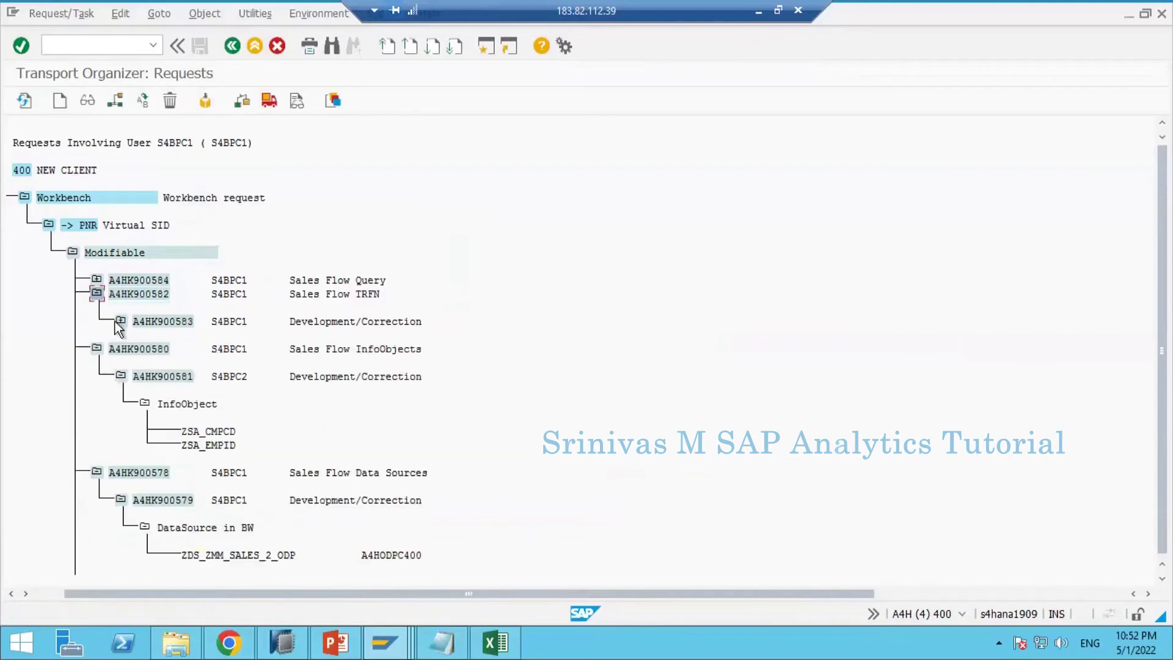
click(120, 322)
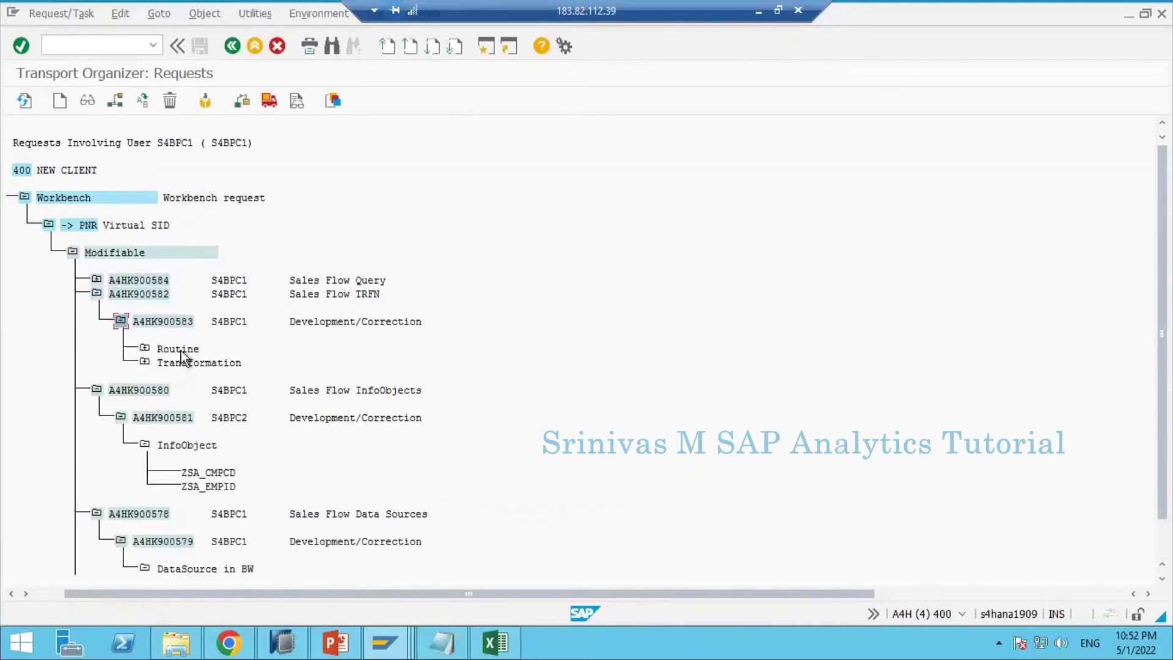
click(146, 363)
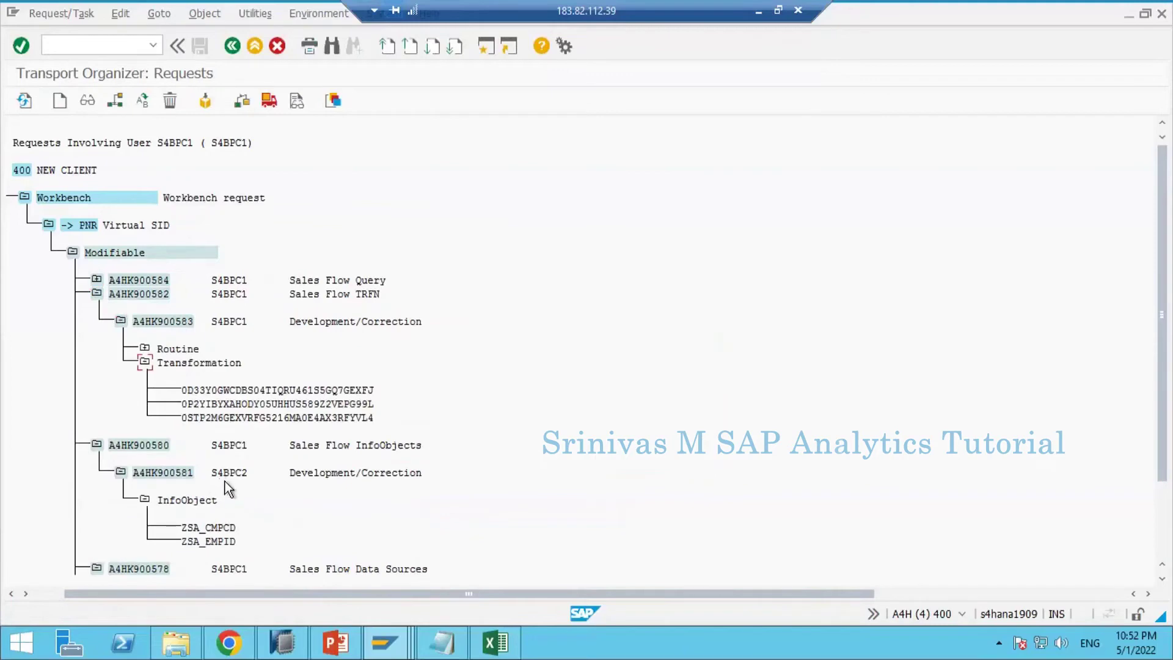
Delete the locked DataSource entry ZDS_ZMM_SALES_2_ODP from the object list of task A4HK900579 and confirm the deletion
scroll(258, 496, down, 3)
scroll(242, 546, down, 2)
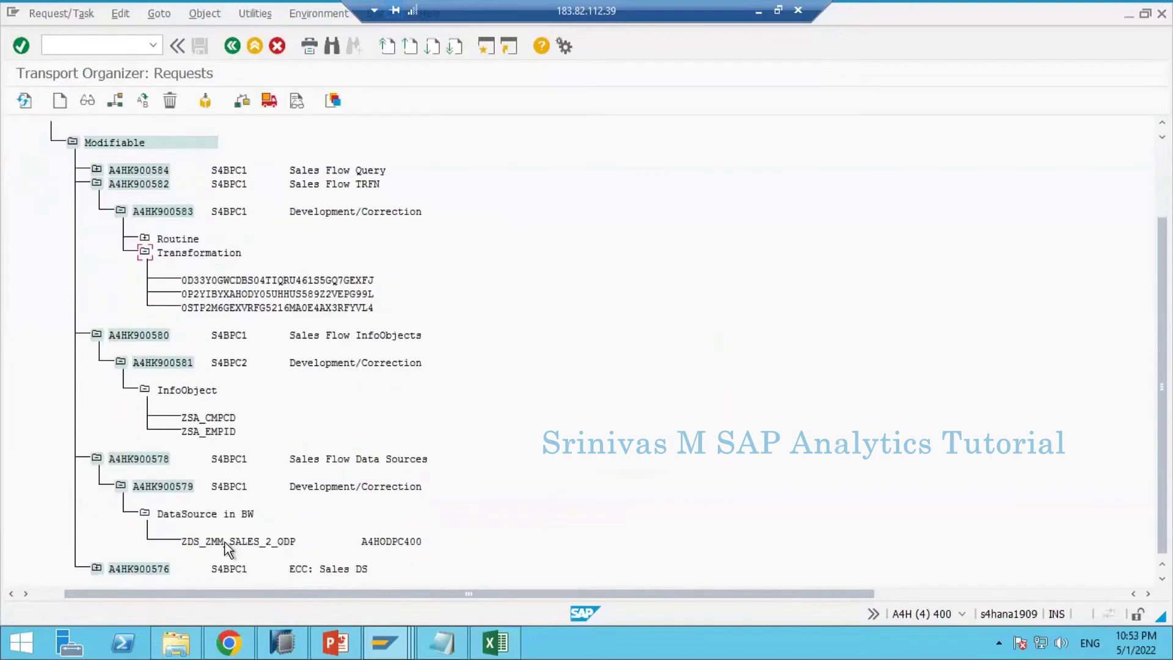
right_click(230, 546)
click(306, 218)
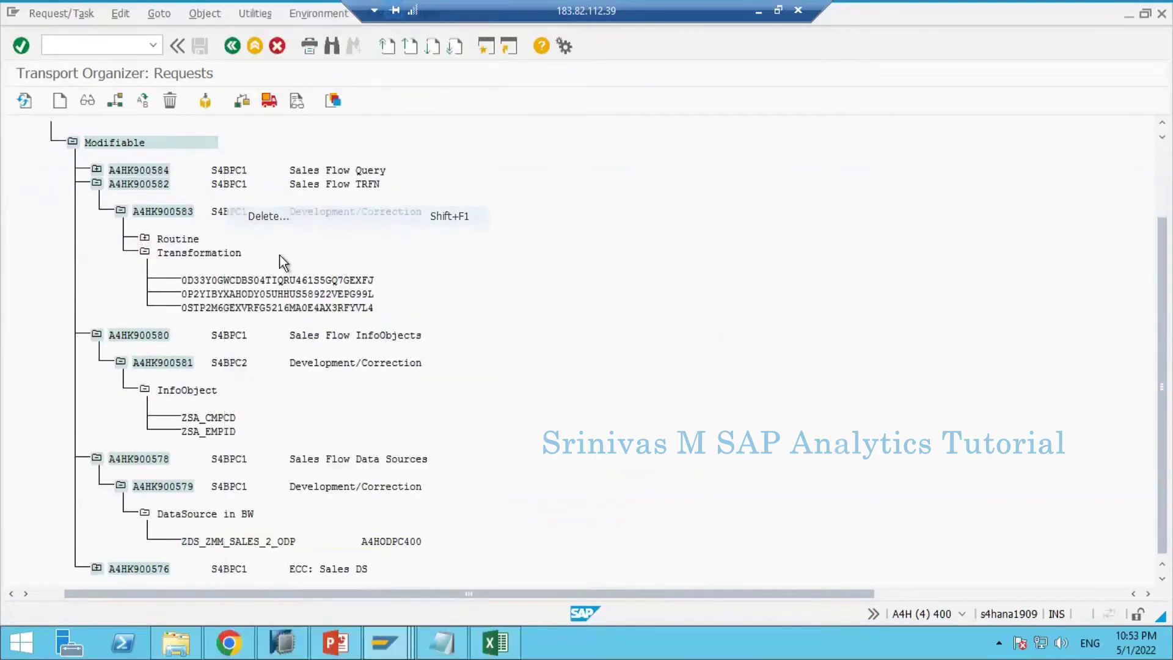
click(394, 426)
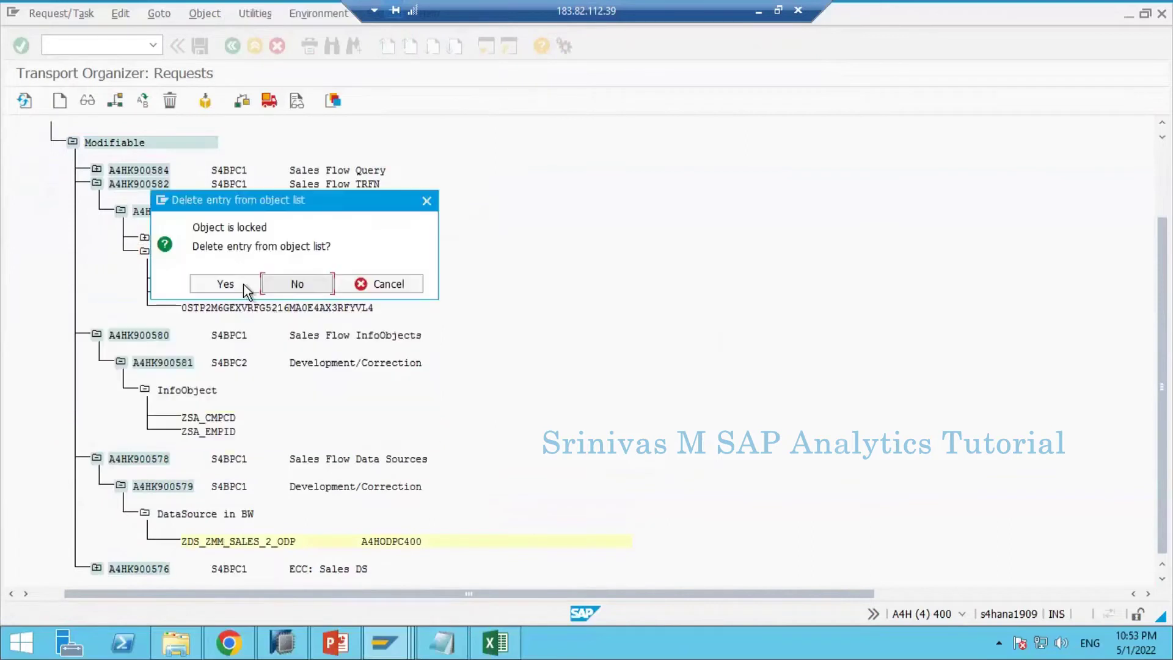
click(205, 282)
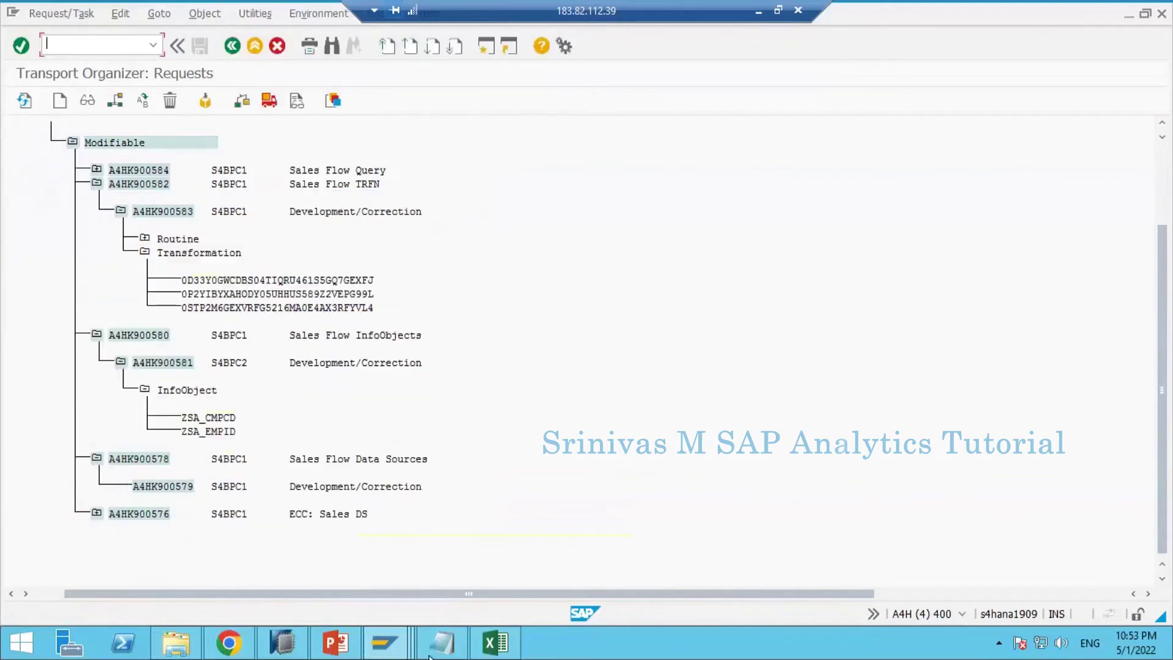
Switch to the Data Warehousing Workbench session and refresh the transport data of the collected DataSource
click(395, 639)
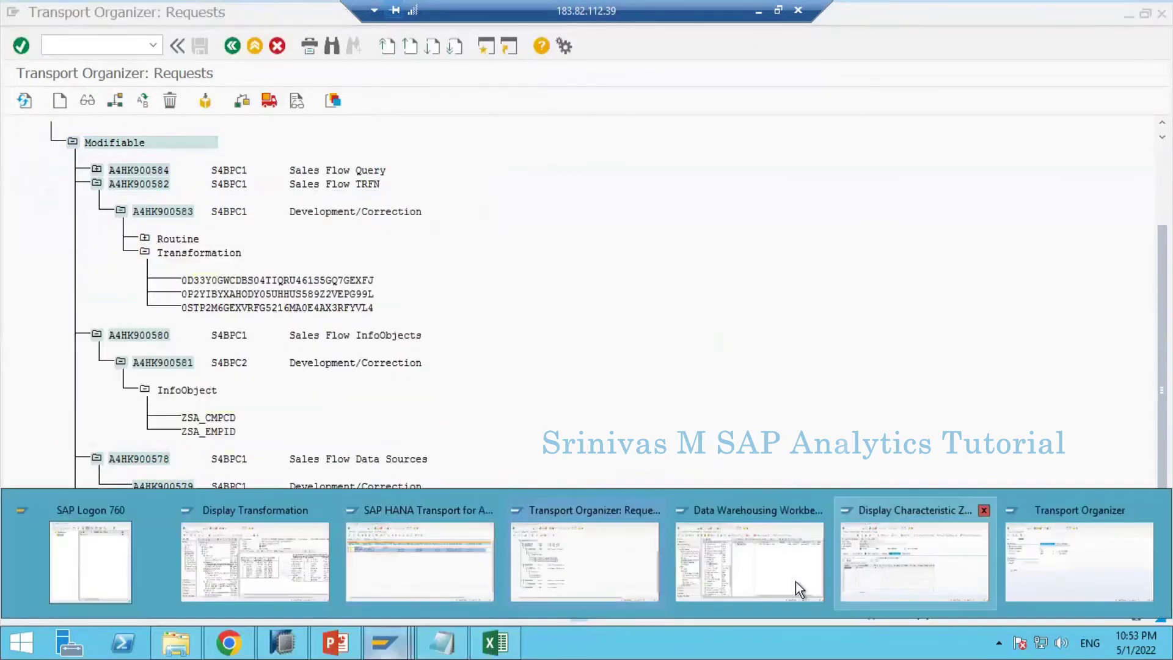
click(779, 565)
click(117, 101)
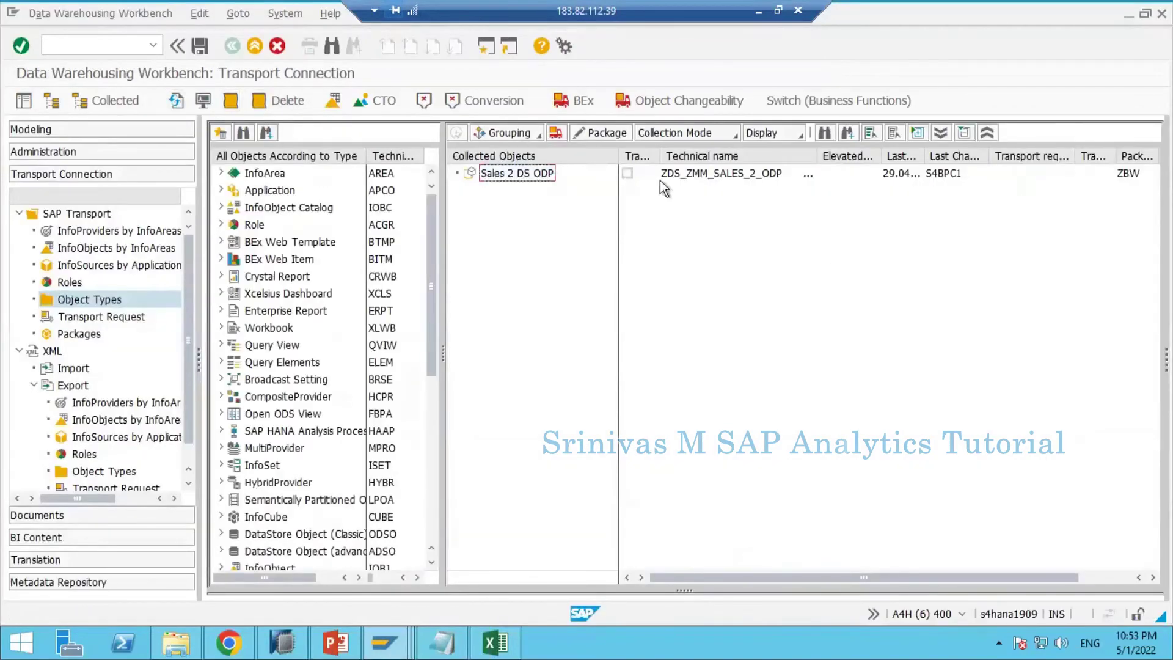
Mark the Sales 2 DS ODP DataSource for transport and assign it to request A4HK900580, Sales Flow InfoObjects, in a new task
click(627, 173)
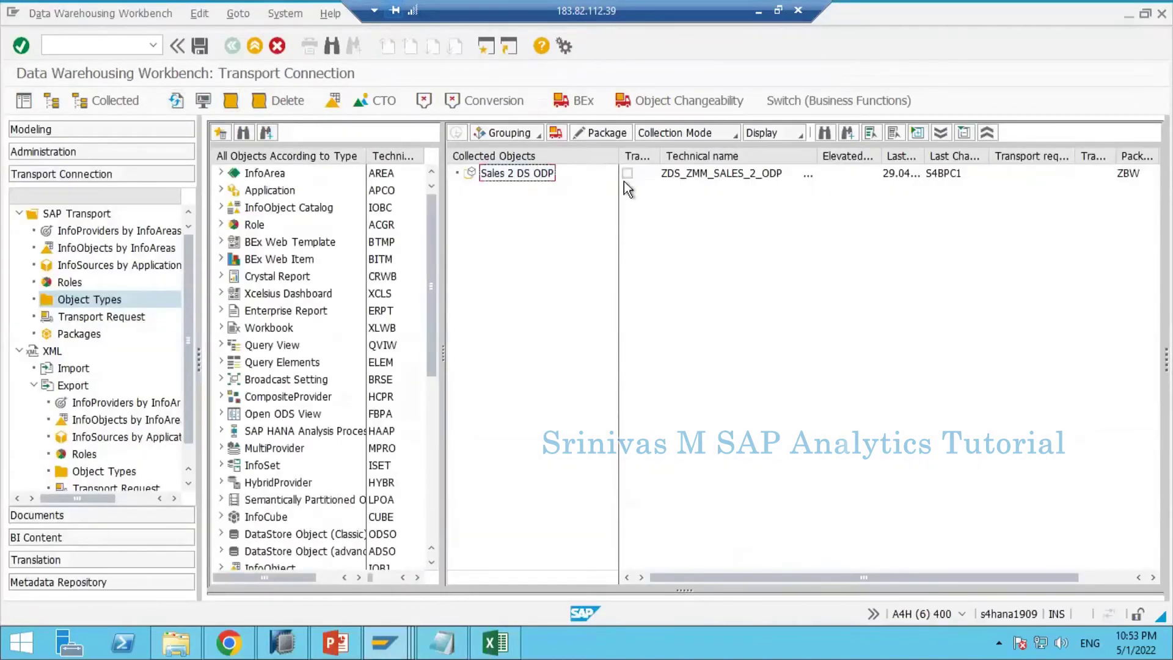
click(558, 132)
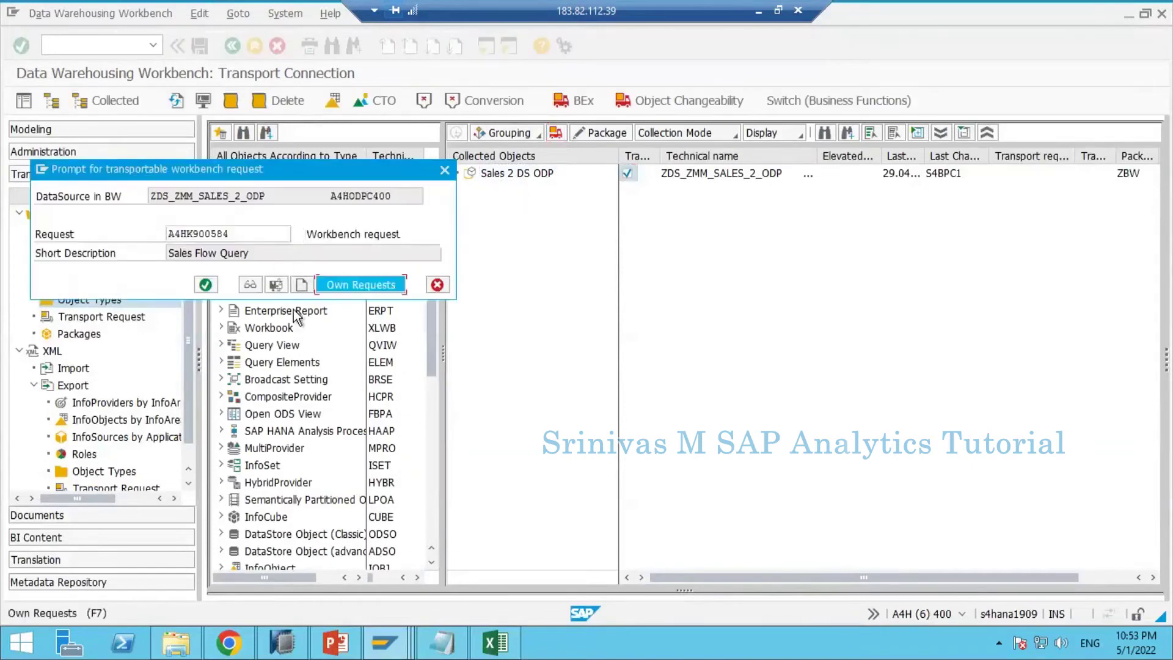
key(F7)
double_click(361, 314)
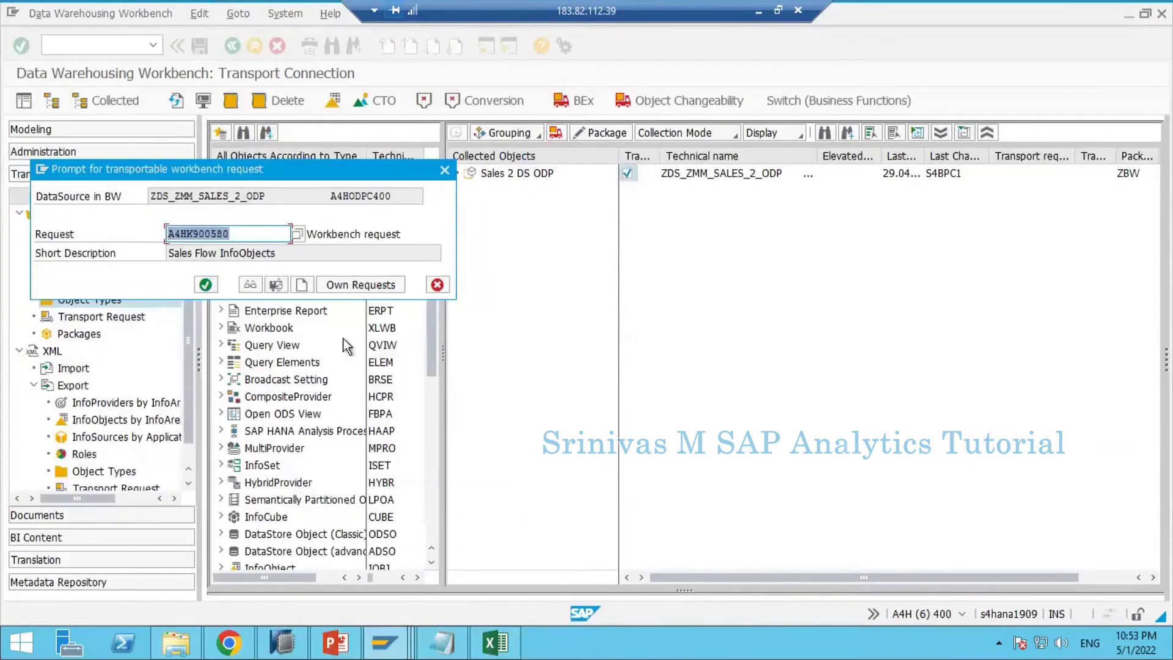
click(206, 286)
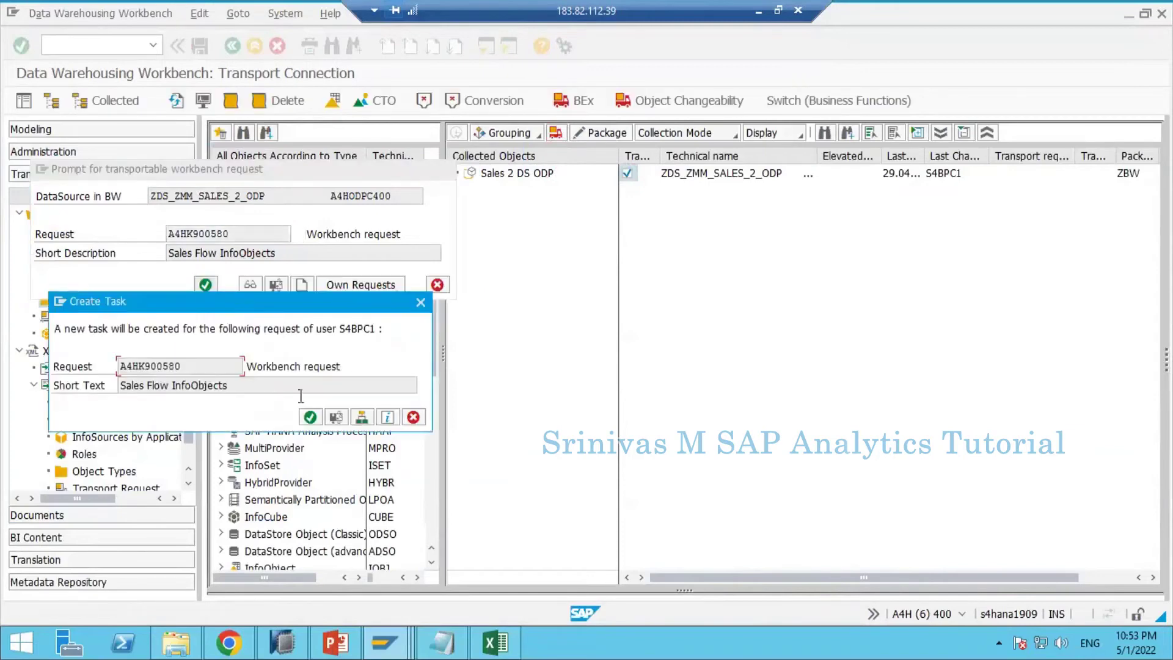
click(309, 416)
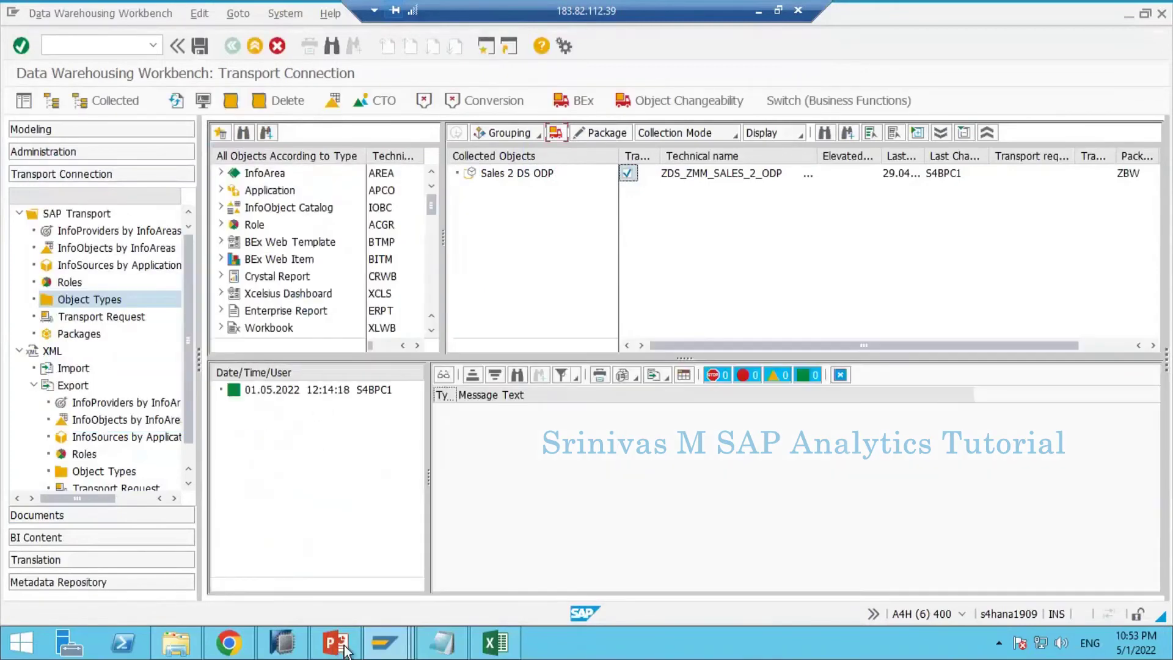
Switch to the Transport Organizer requests session, refresh it, and expand task A4HK900587 down to its BW DataSource
mouse_move(385, 643)
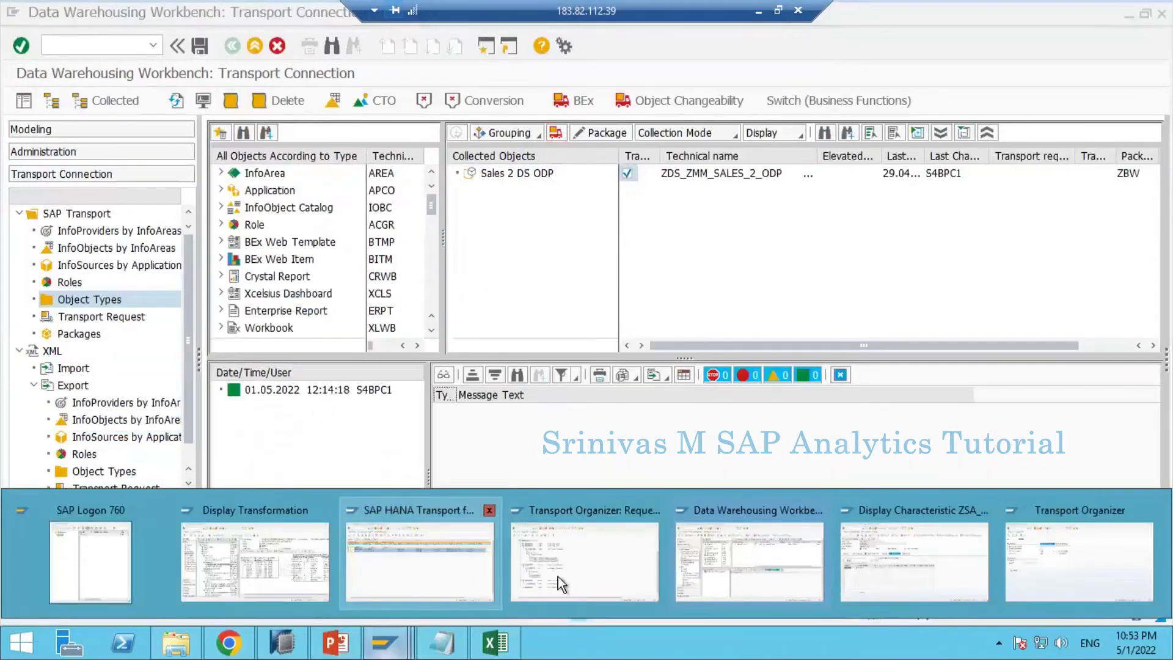
click(515, 502)
click(25, 100)
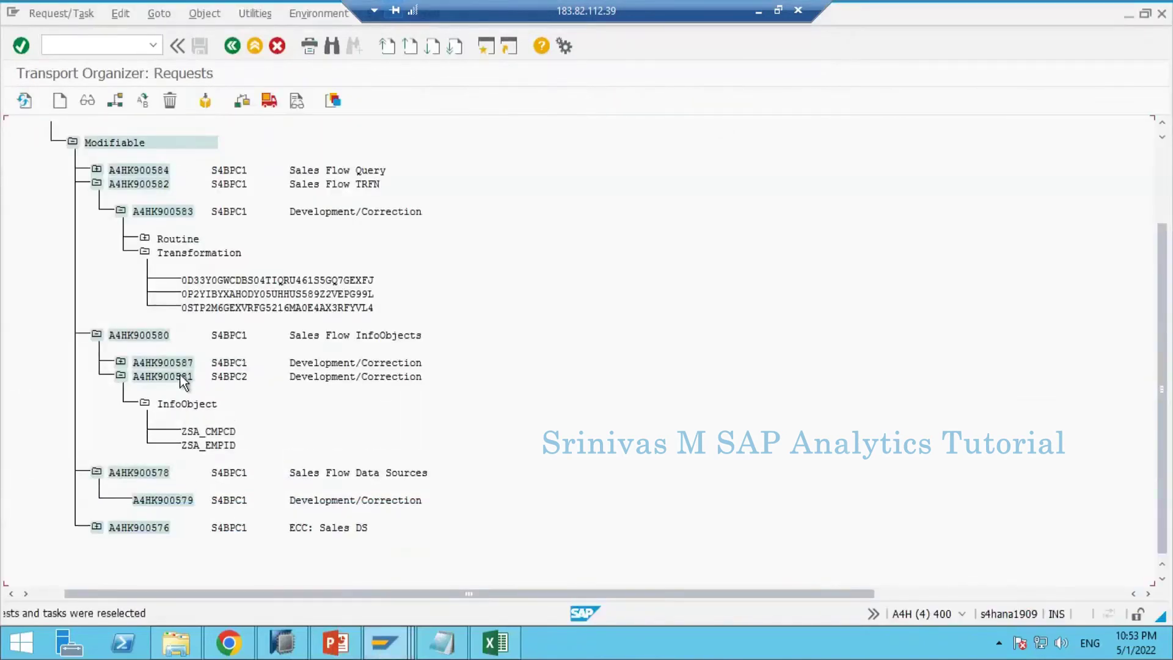
click(120, 361)
click(144, 389)
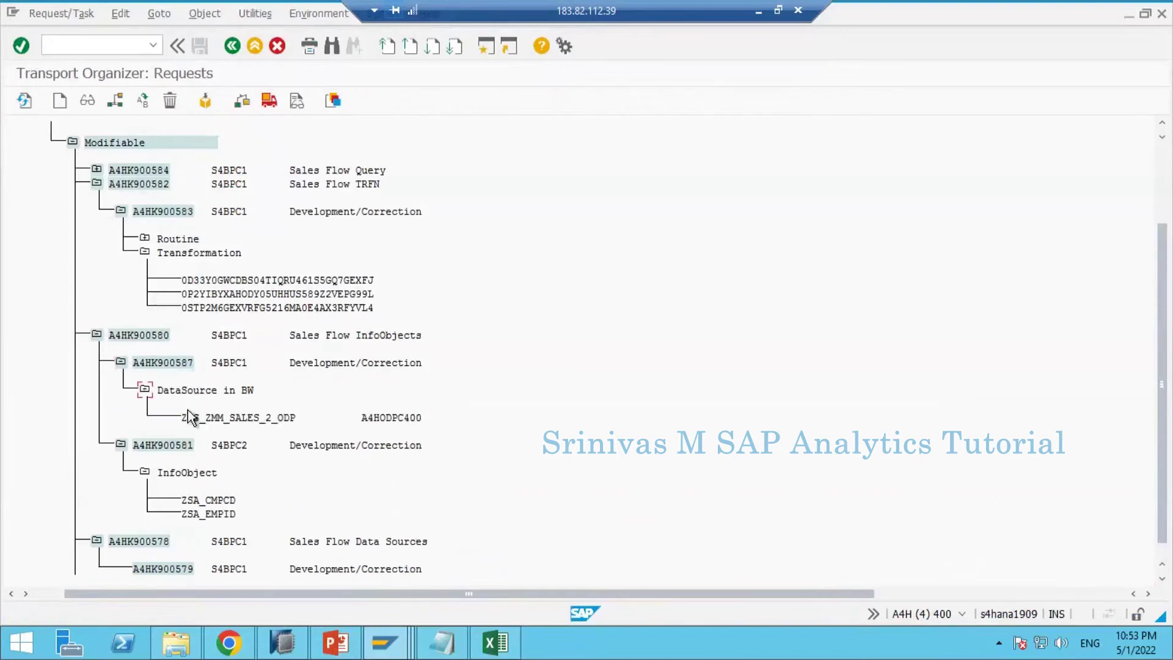
Review the routines and transformations under task A4HK900583 and the contents of request A4HK900580 in the request tree
click(121, 362)
click(96, 334)
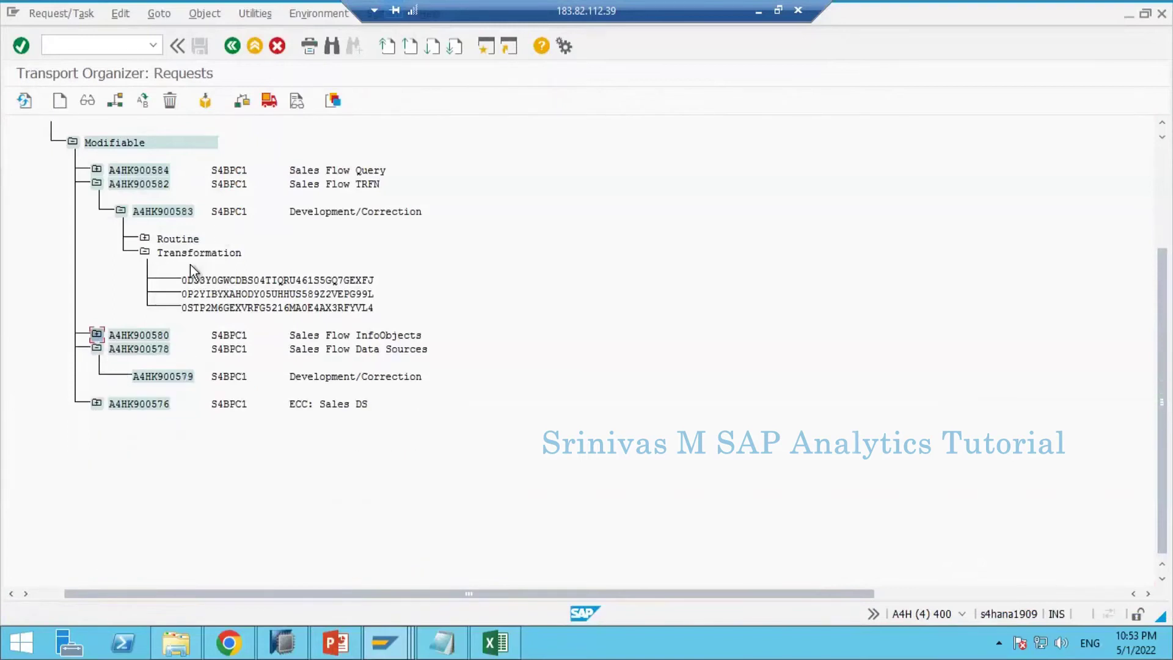
click(145, 240)
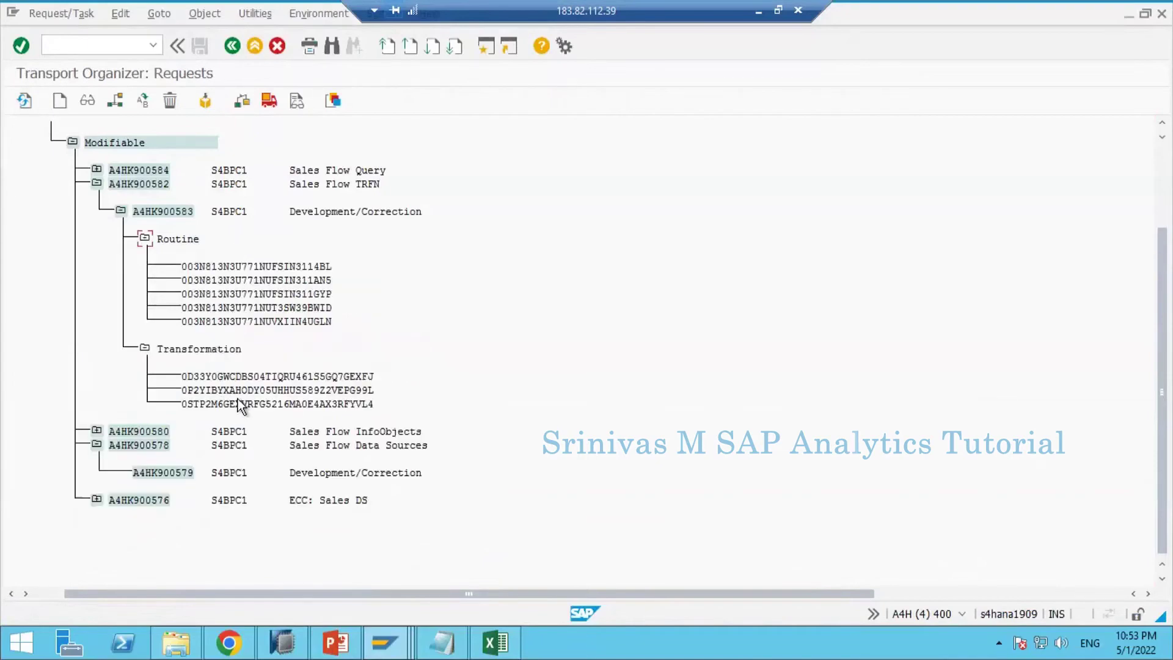
right_click(240, 406)
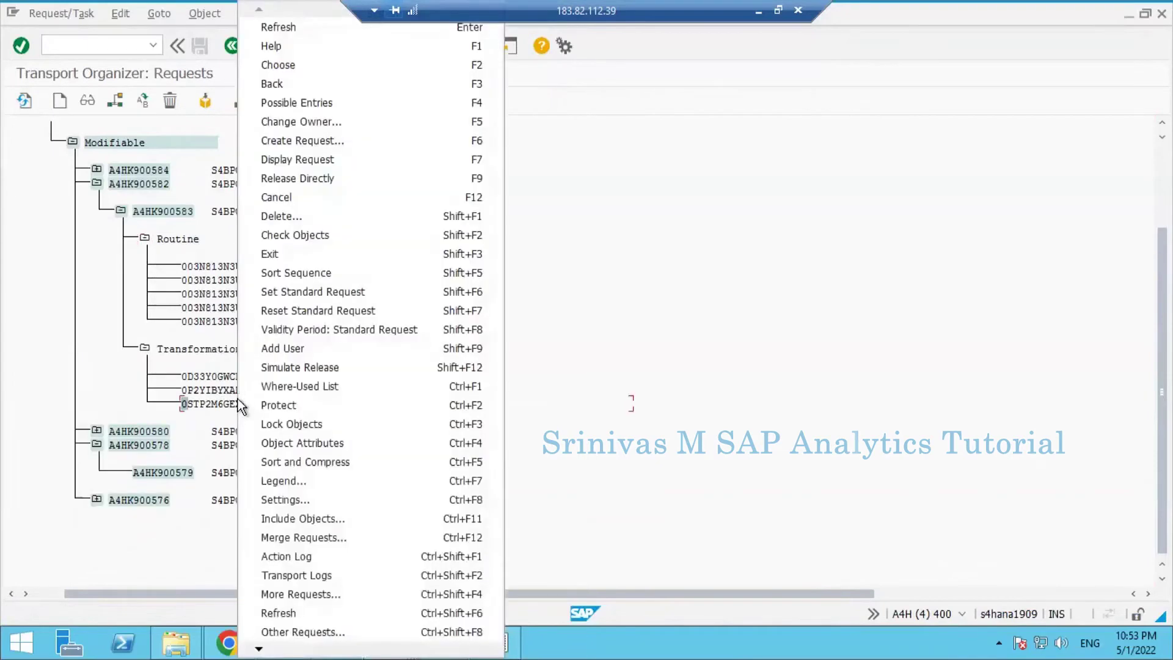
click(211, 300)
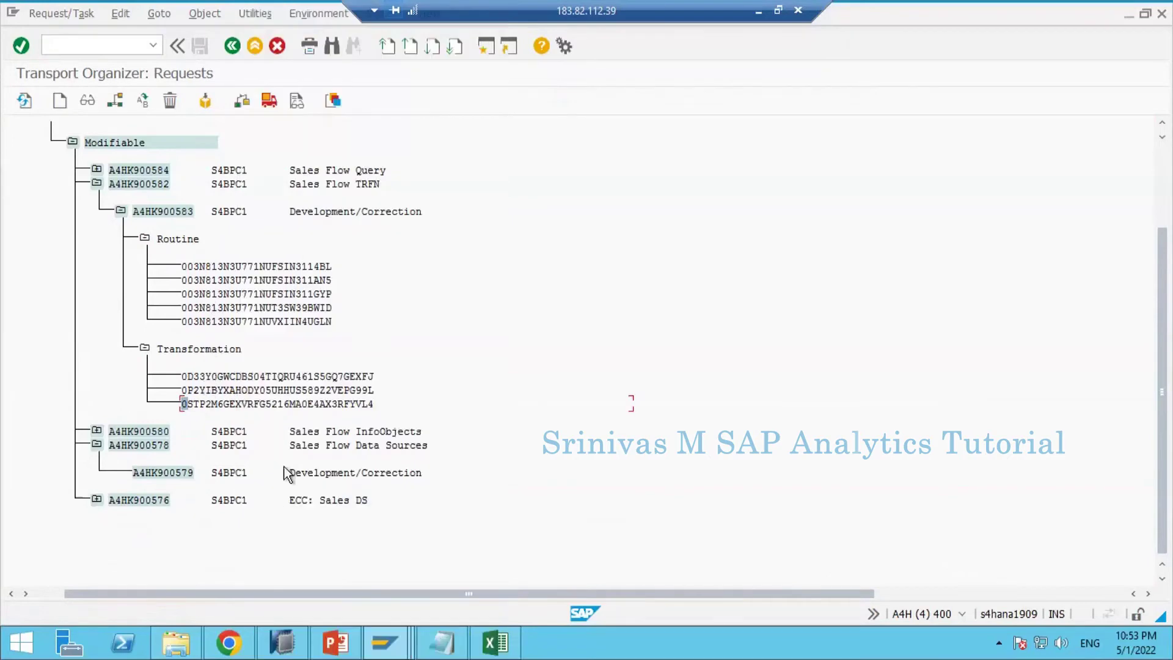
click(97, 430)
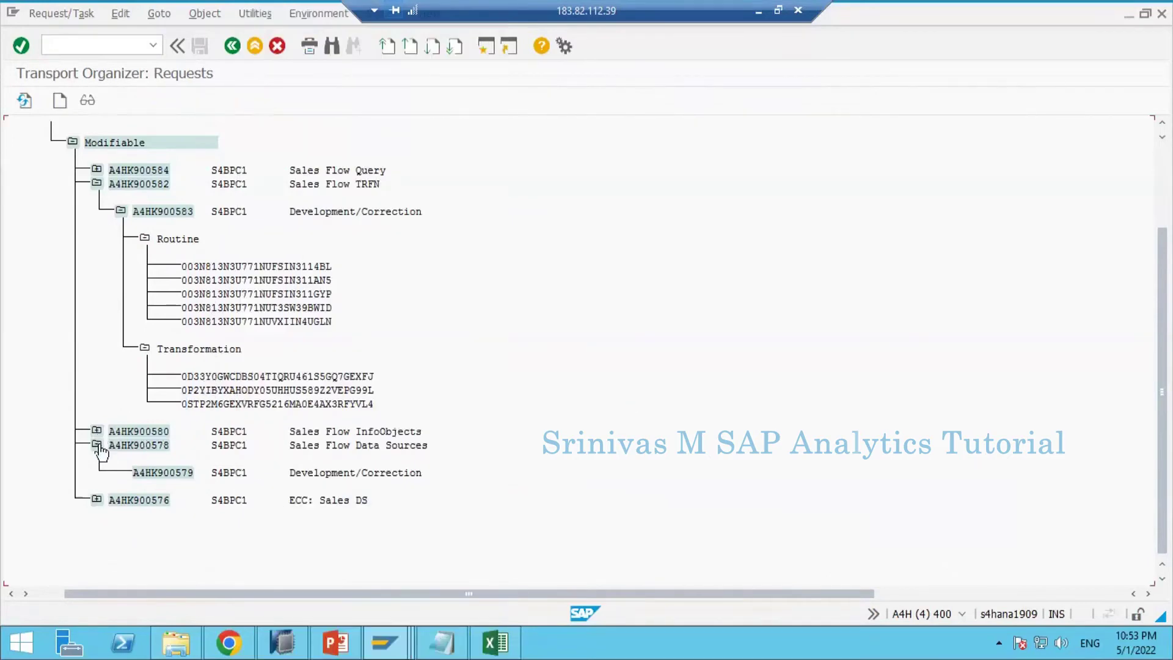
click(120, 459)
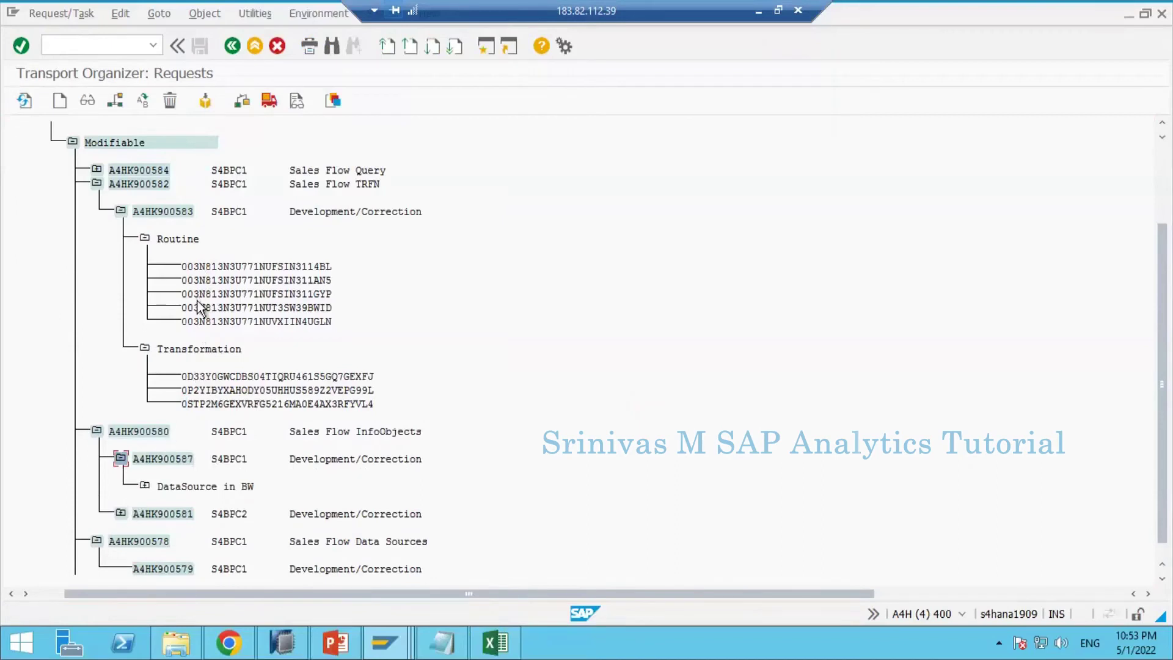
click(121, 211)
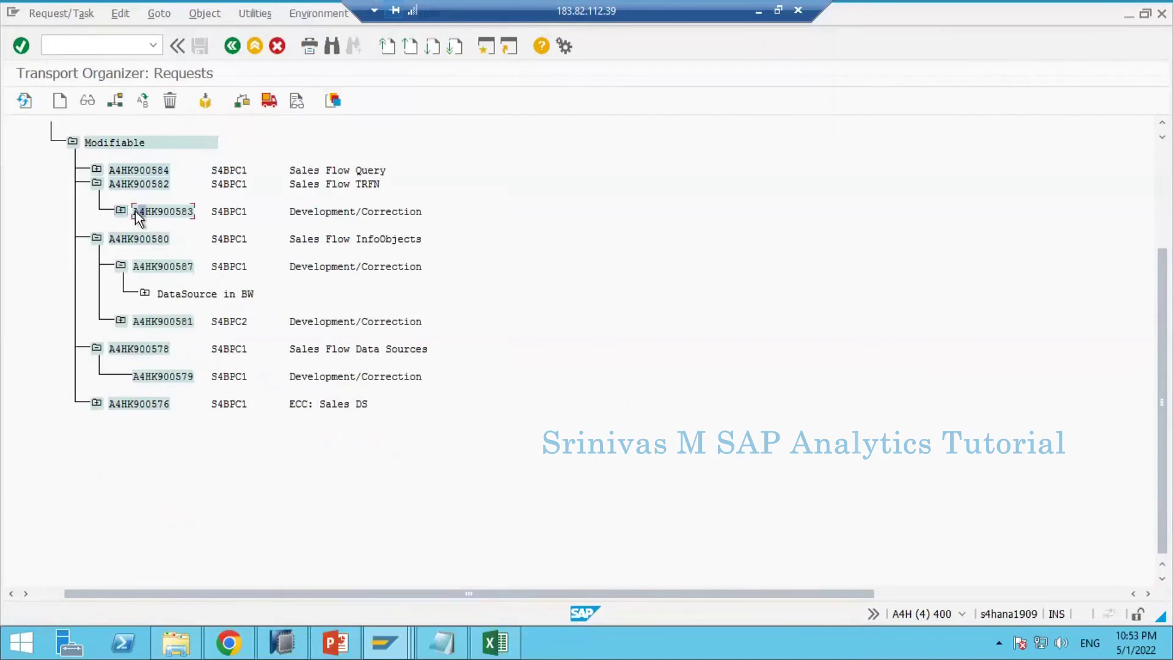
click(122, 211)
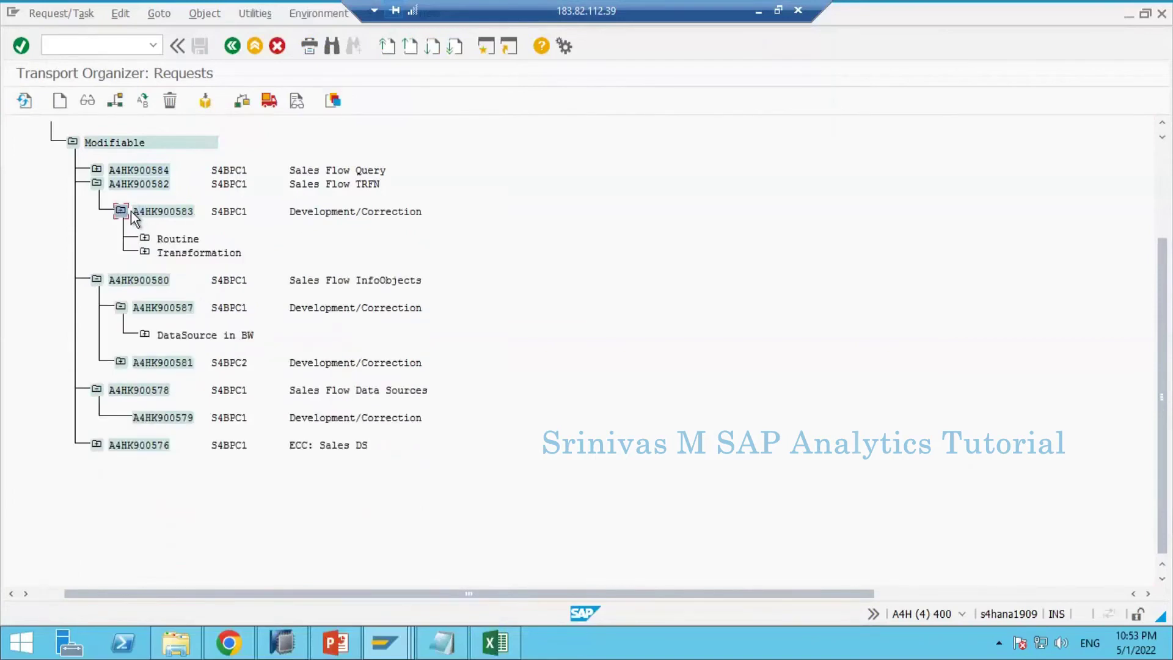
Copy the task number A4HK900583 and try to open a transaction in an additional session
click(137, 214)
drag(133, 214, 190, 227)
key(ctrl+c)
click(89, 47)
text(/os)
text(e80)
key(Return)
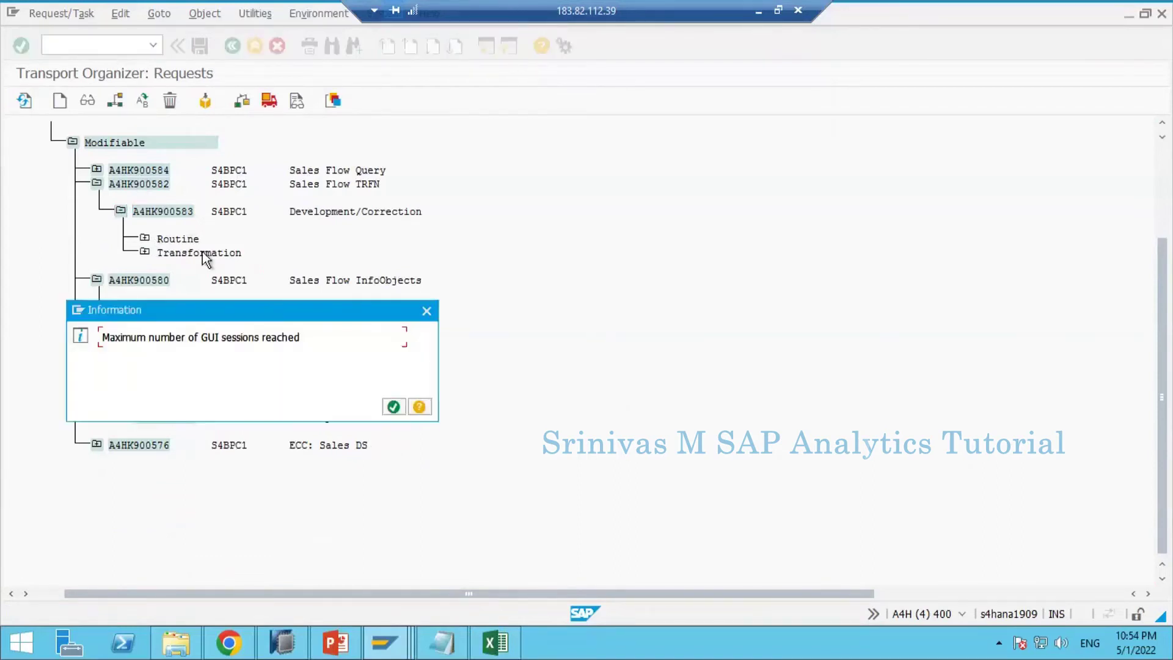
key(Return)
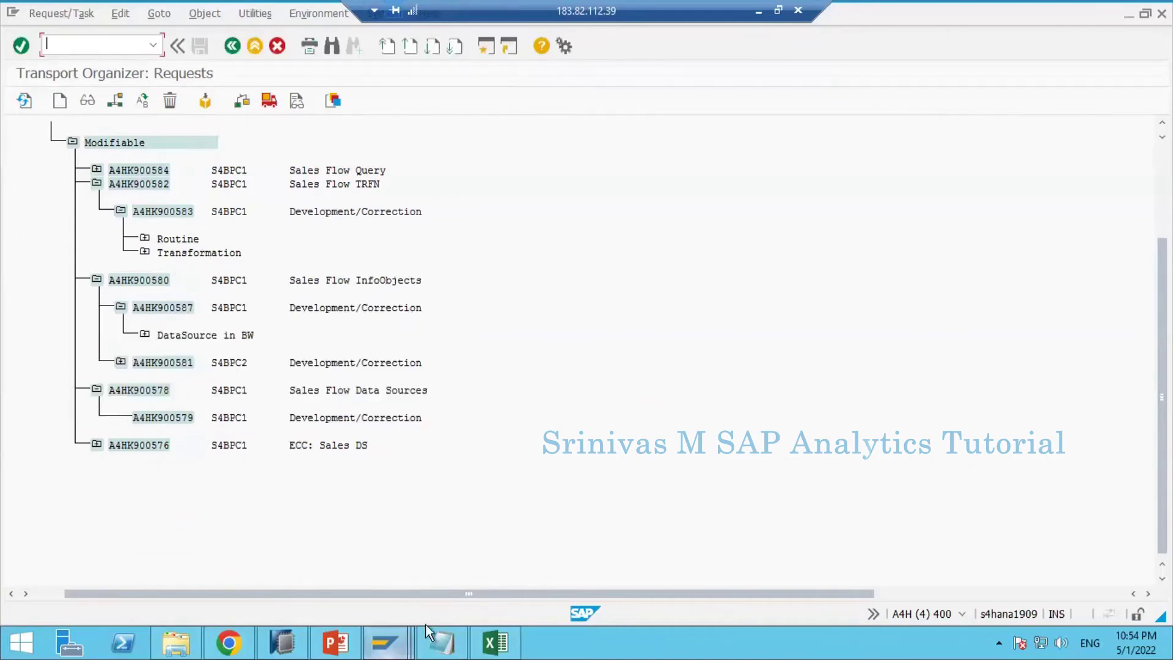
Switch to the Display Characteristic ZSA_CMPCD session and start transaction SE03 in it
click(385, 642)
click(882, 572)
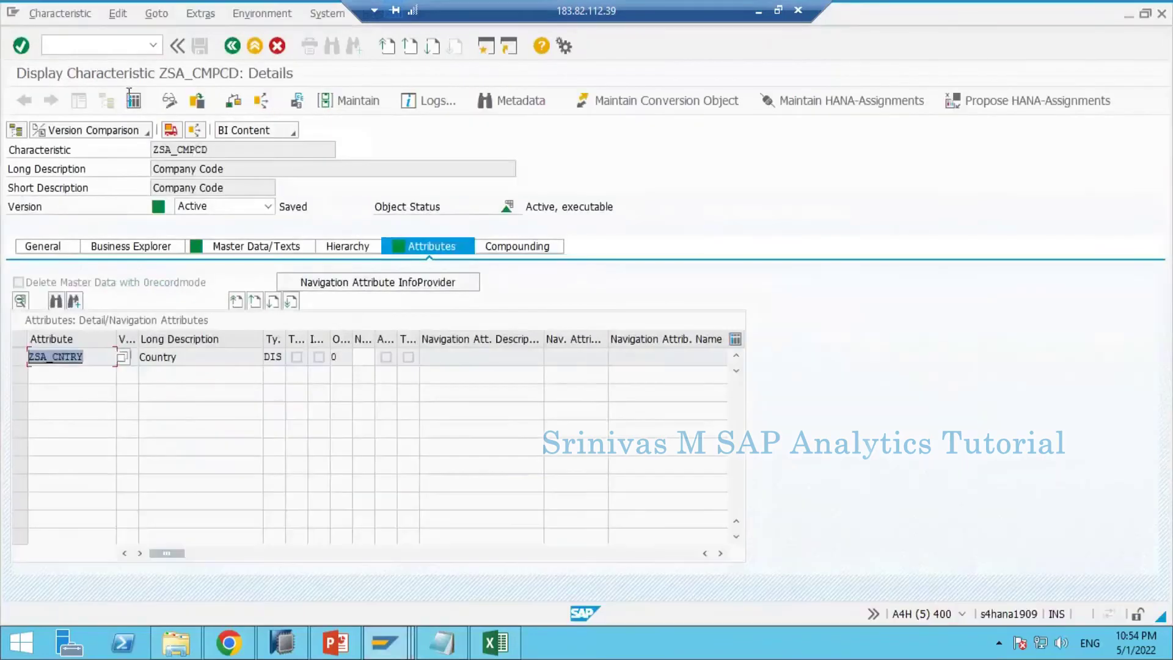
click(80, 45)
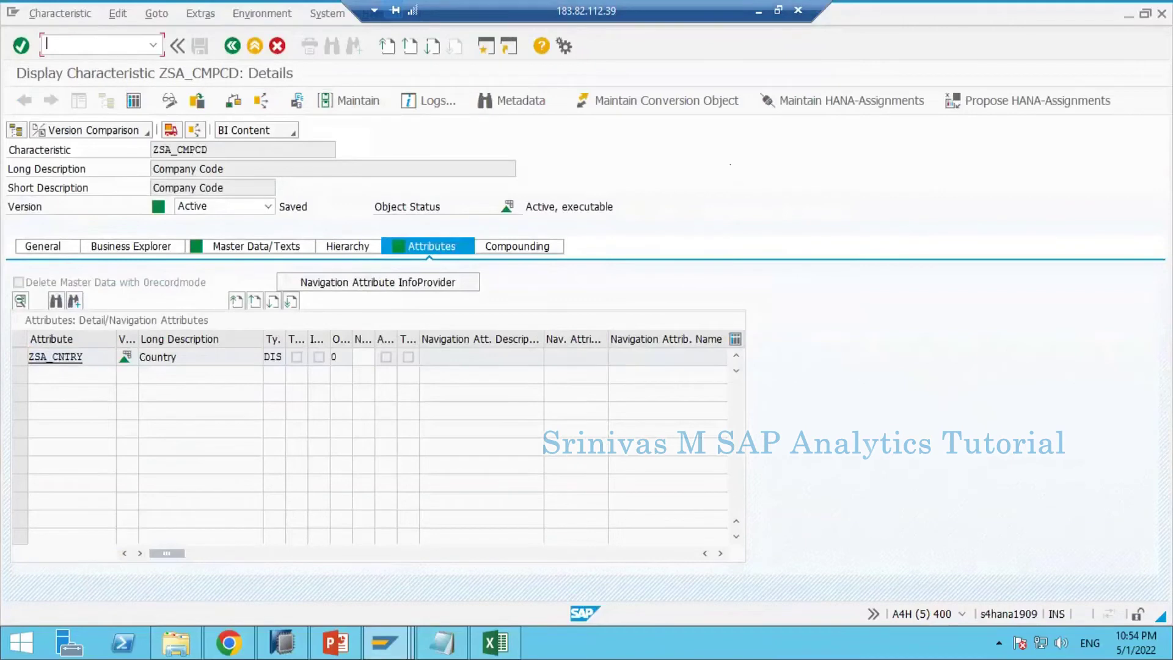
text(/nse03)
key(Return)
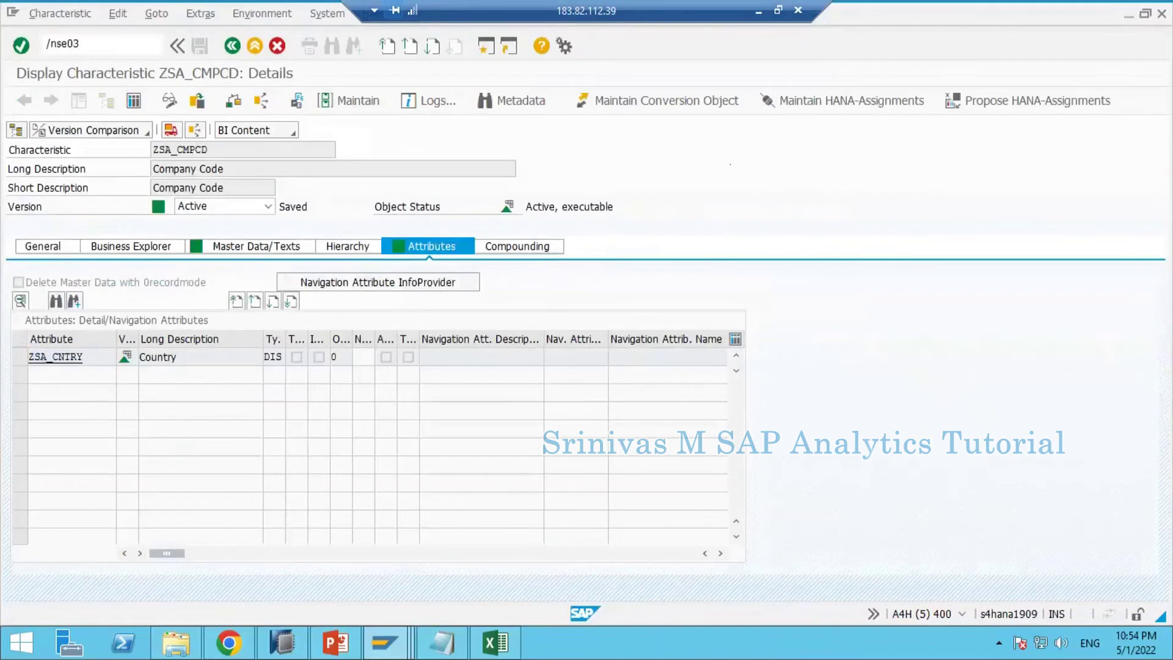
click(702, 203)
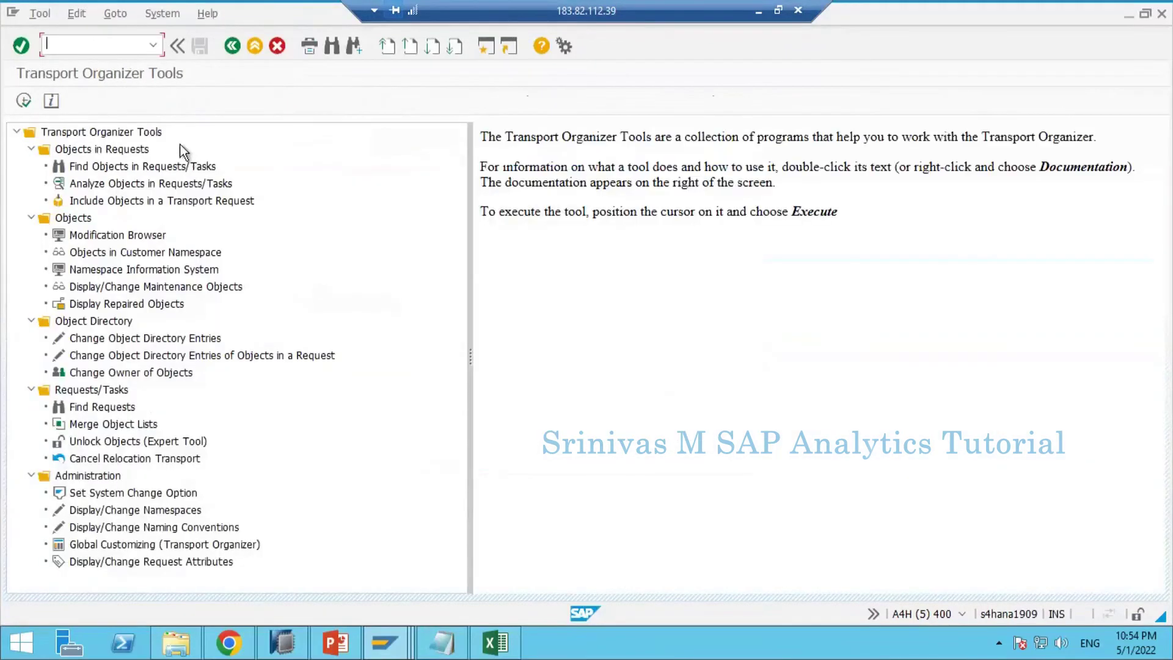
Open the Unlock Objects (Expert Tool) and enter A4HK900583 as the request/task
click(90, 446)
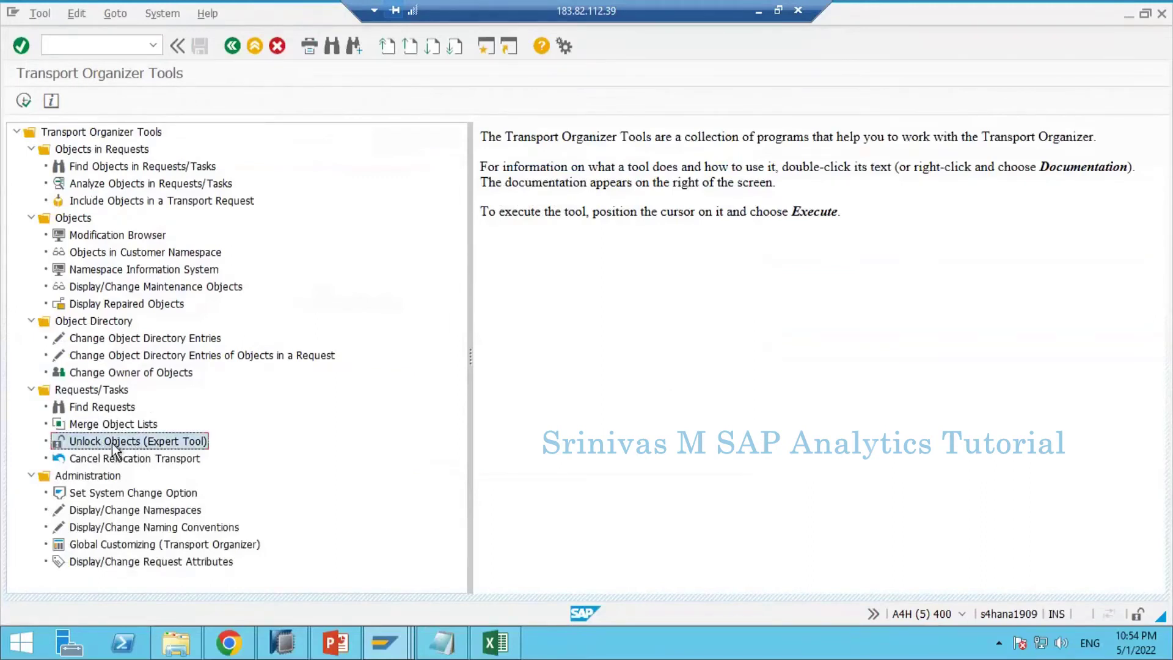
double_click(114, 444)
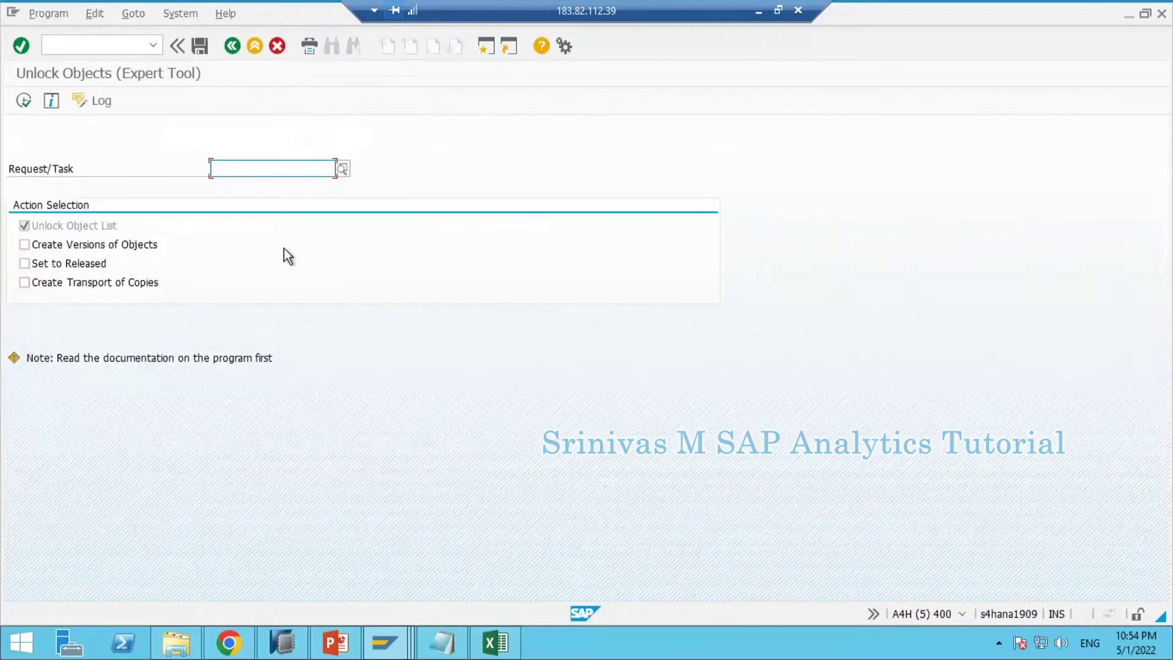
key(ctrl+v)
Switch to the Transport Organizer requests session and check the lock status of the objects in task A4HK900583
key(alt+Tab)
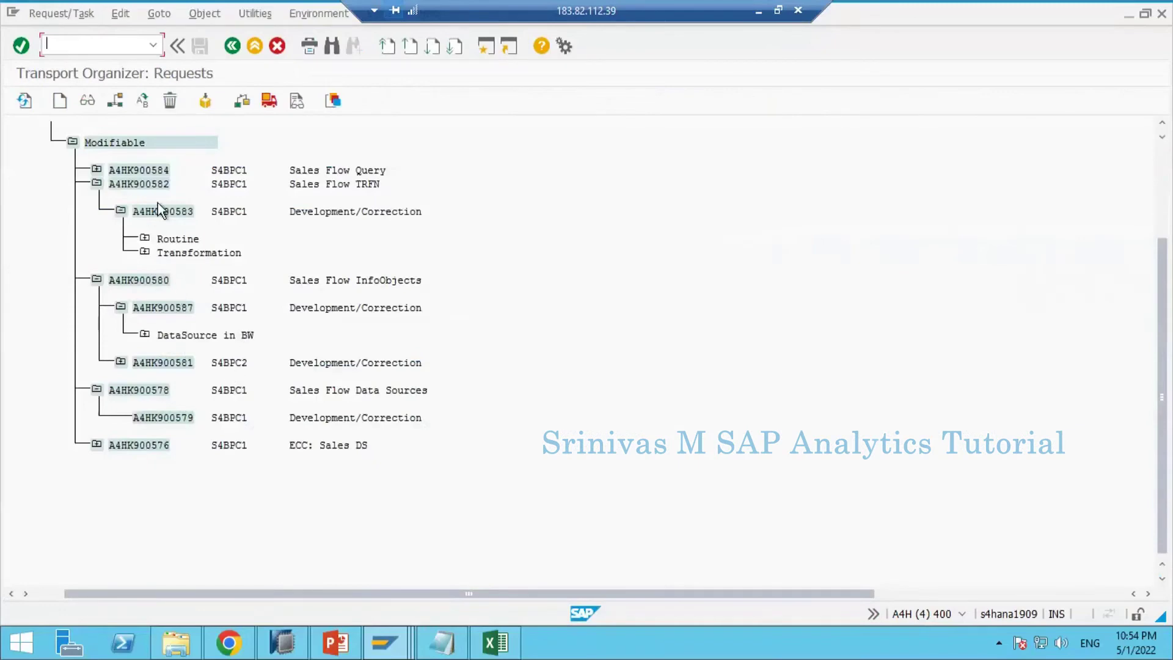
click(152, 207)
double_click(155, 209)
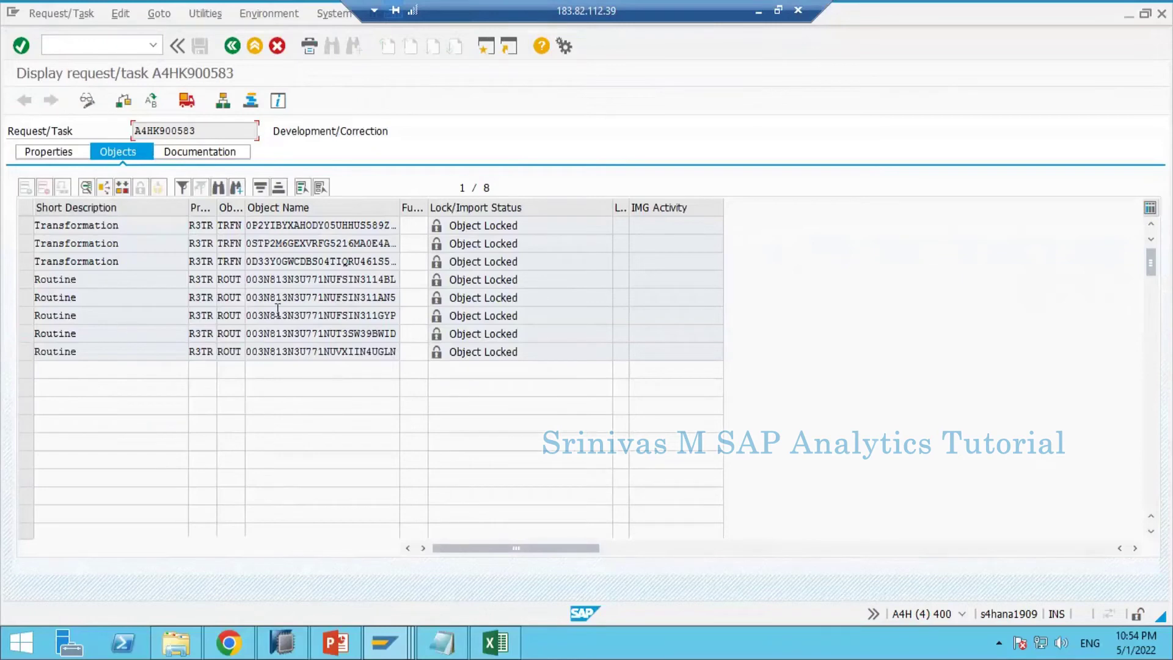
click(250, 322)
key(F3)
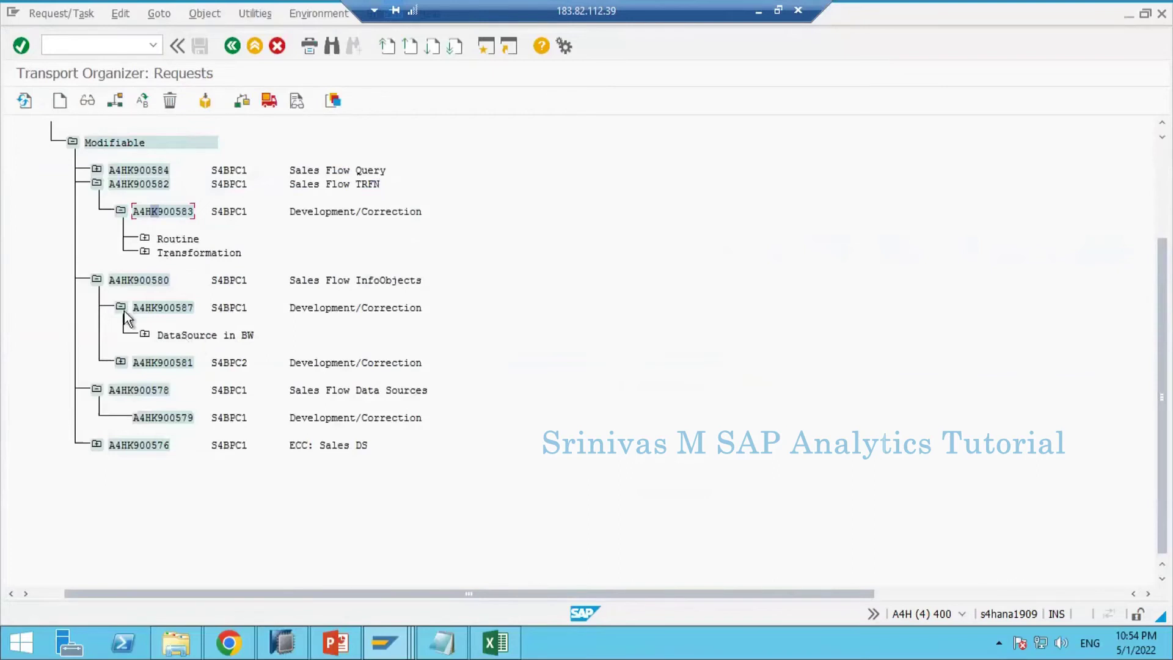
Return to the unlock tool, unlock the object list of task A4HK900583, and confirm the unlocking
key(alt+Tab)
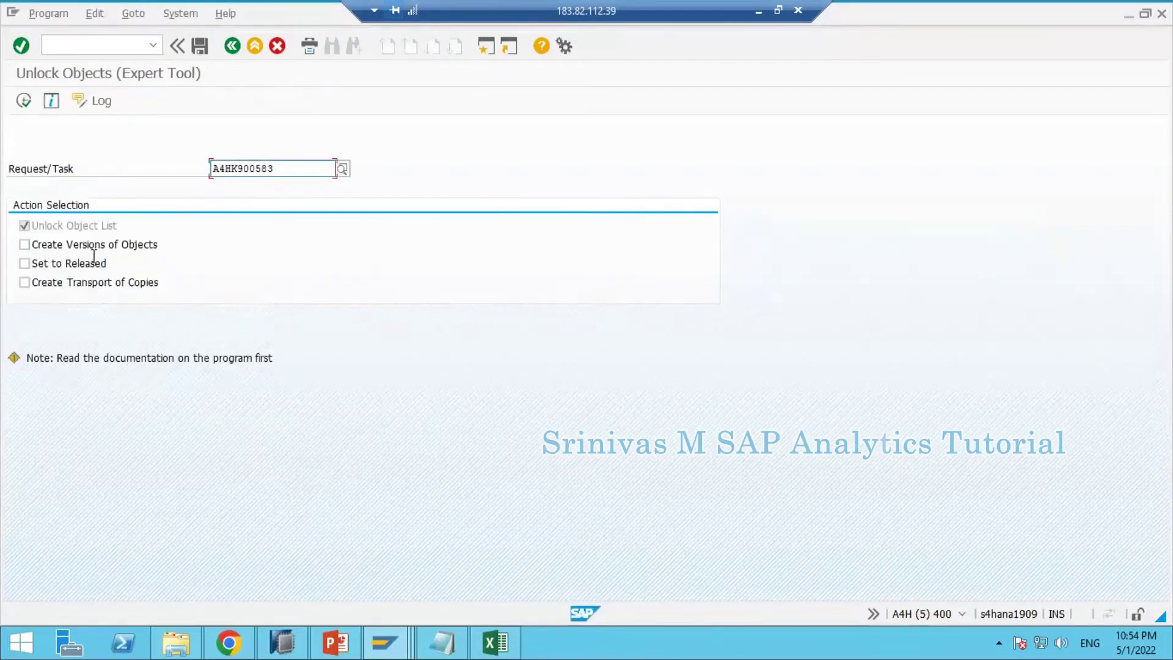
click(250, 165)
click(29, 104)
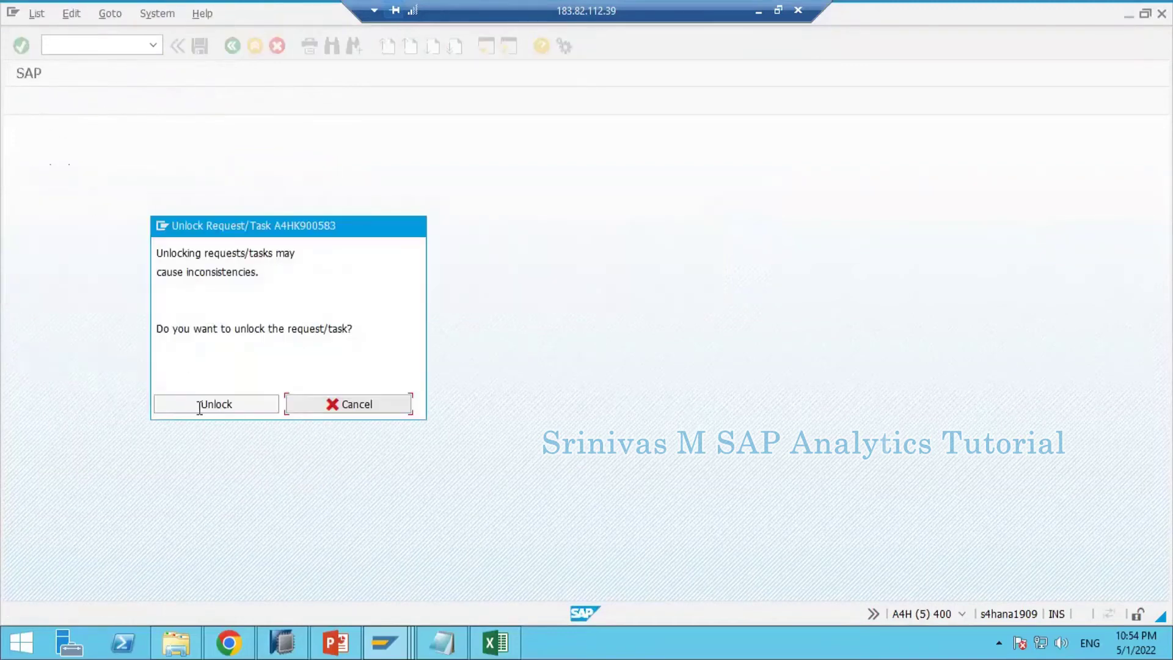
click(206, 406)
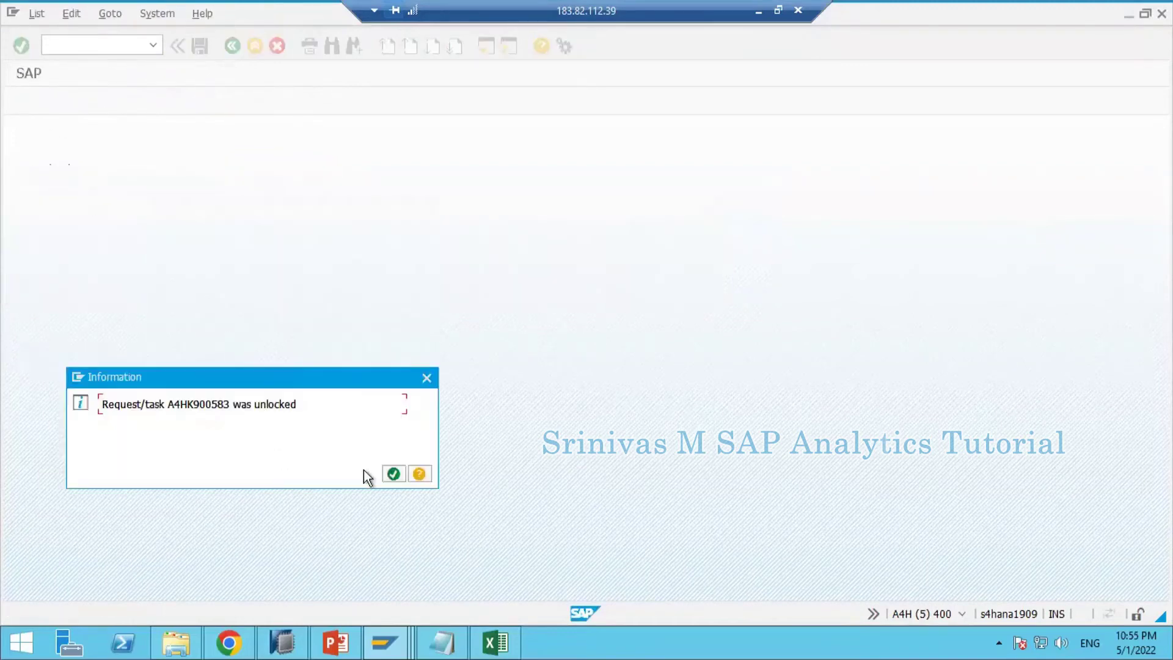
click(392, 474)
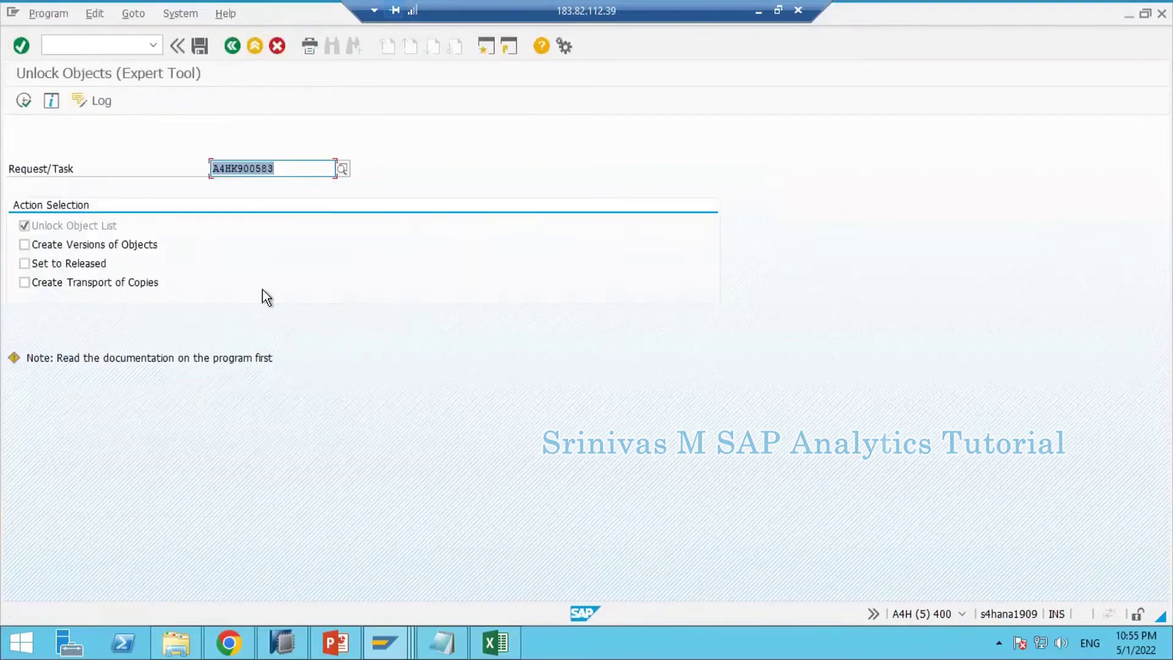
Recheck the lock status of the objects in task A4HK900583 from the request tree
key(F3)
double_click(171, 216)
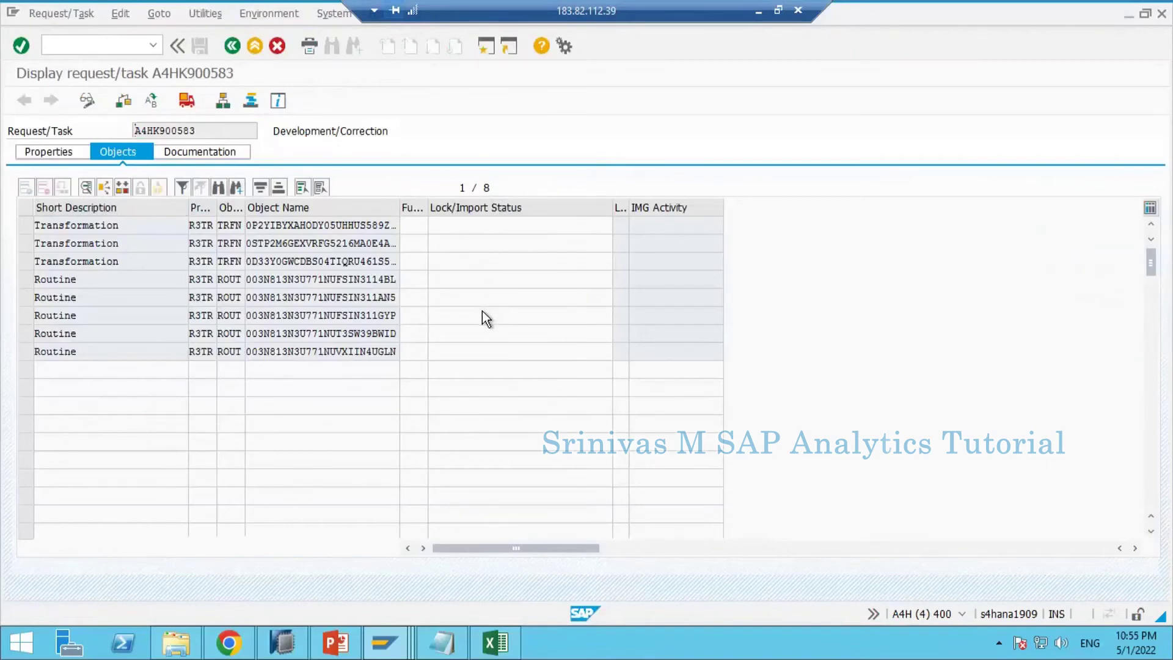
key(F3)
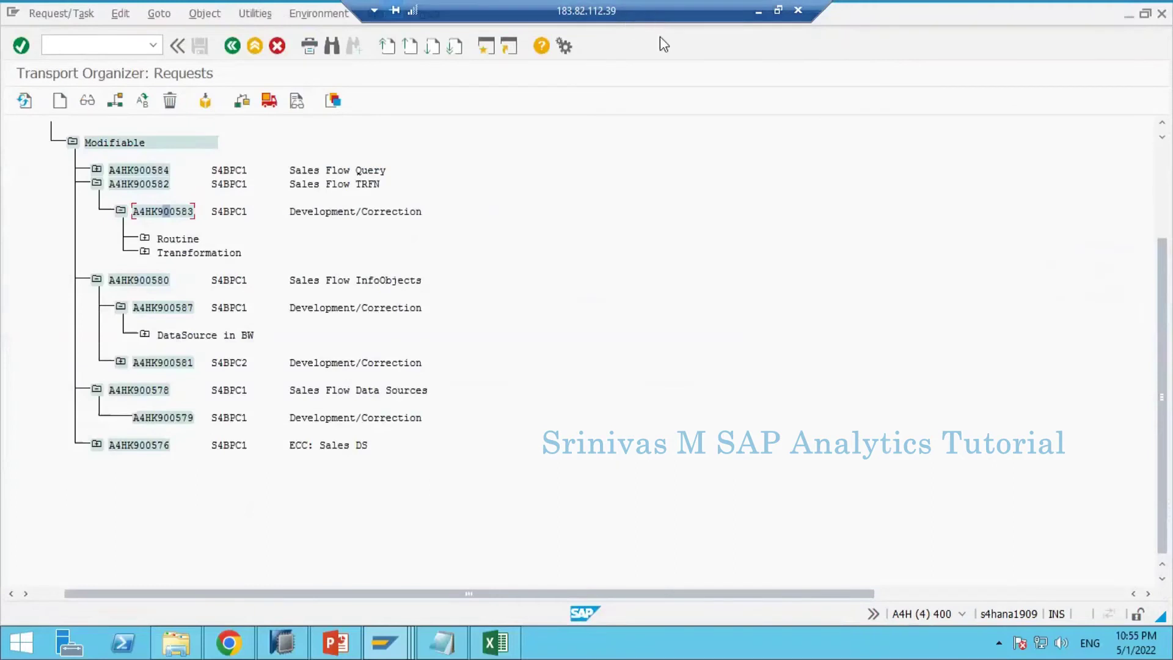
Expand the transformations of task A4HK900583 and copy their three technical names as a block selection
click(364, 253)
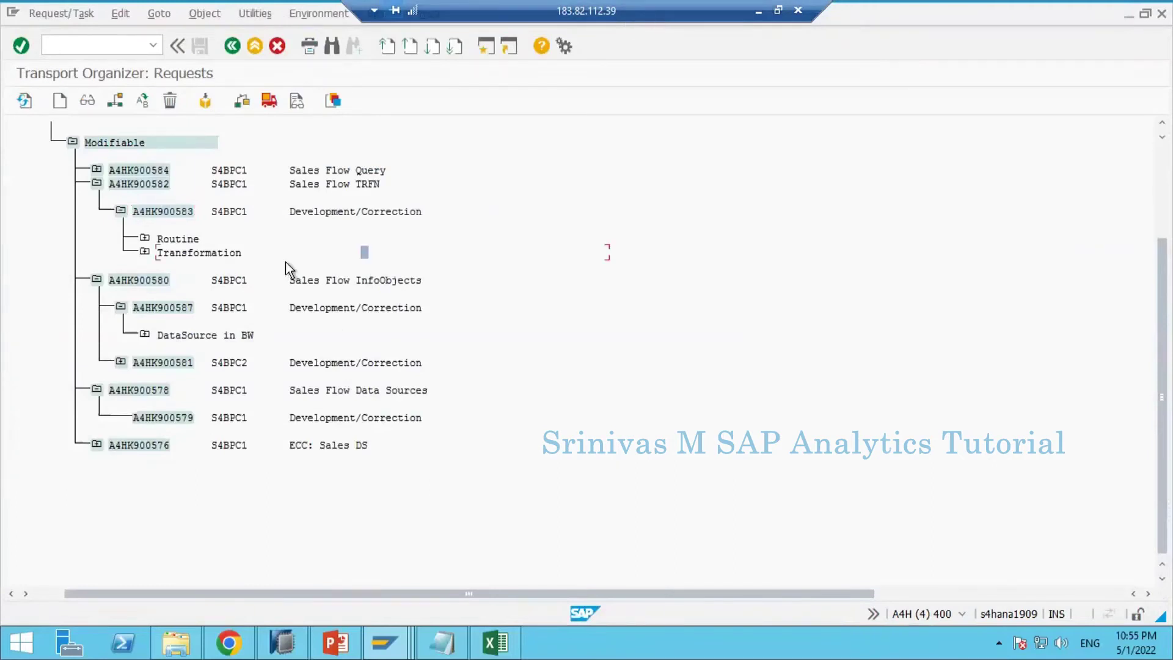
click(145, 252)
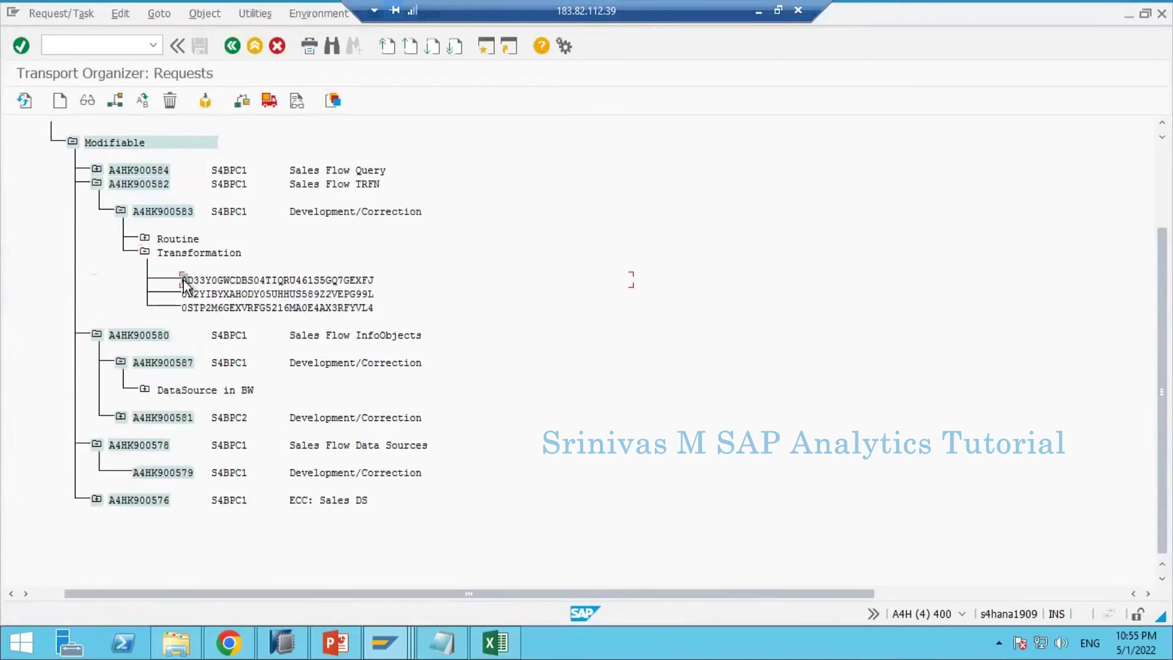
key(ctrl+y)
drag(323, 315, 388, 314)
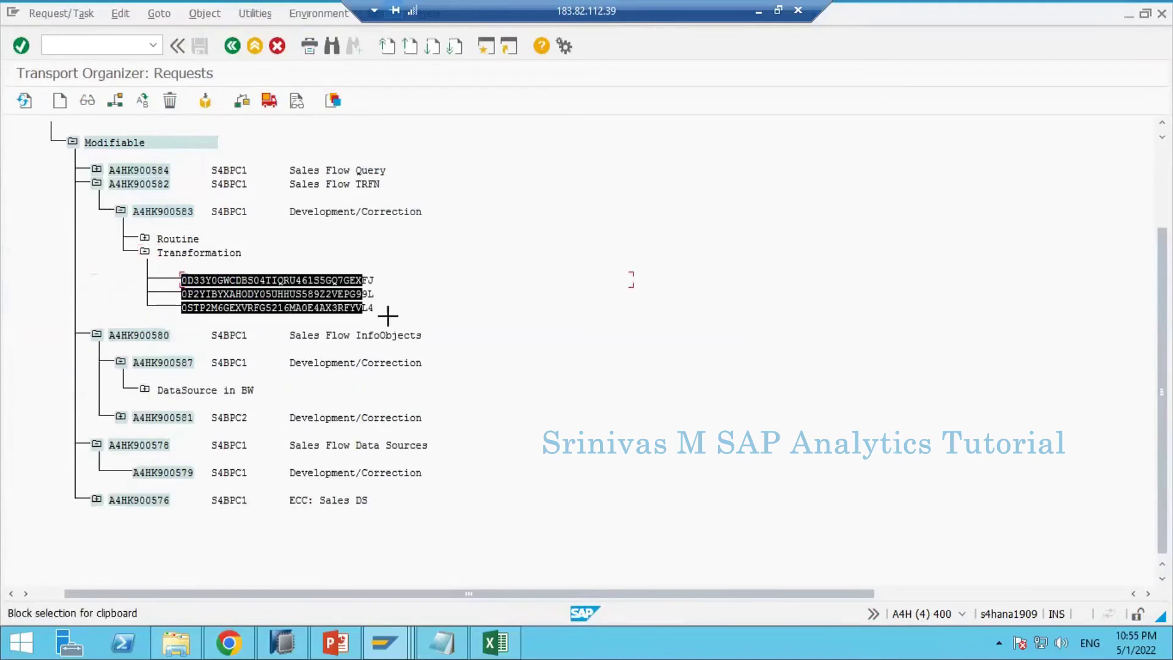
key(ctrl+c)
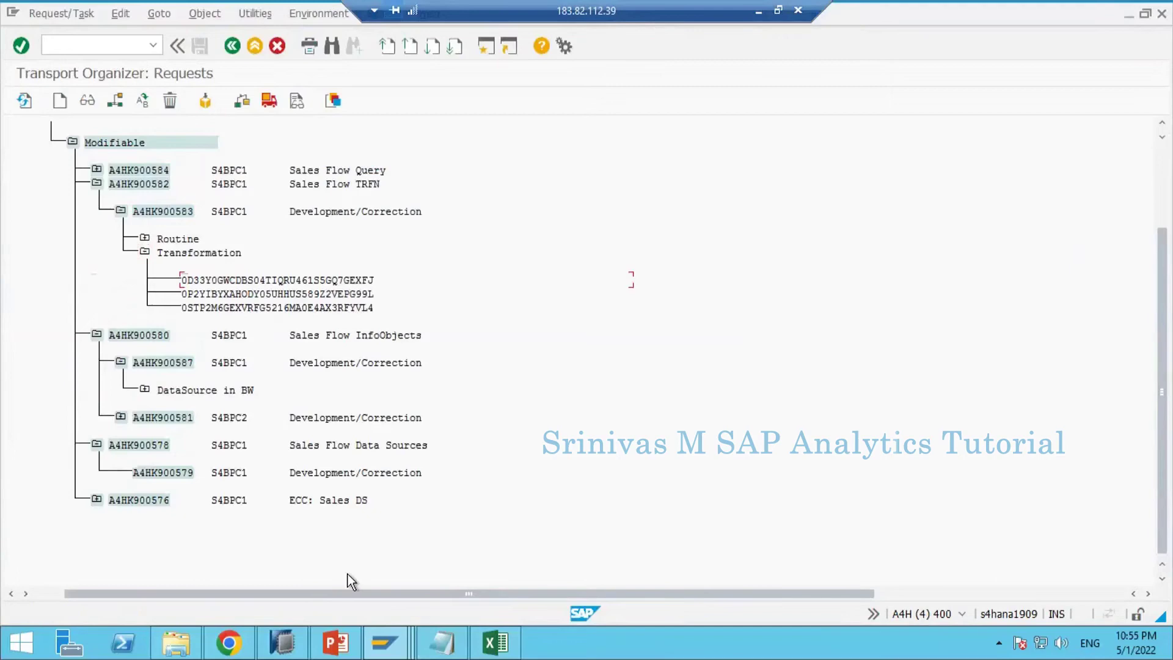
Switch to the Data Warehousing Workbench session and clear Sales 2 DS ODP from the collected objects, closing the message log
click(385, 642)
click(734, 577)
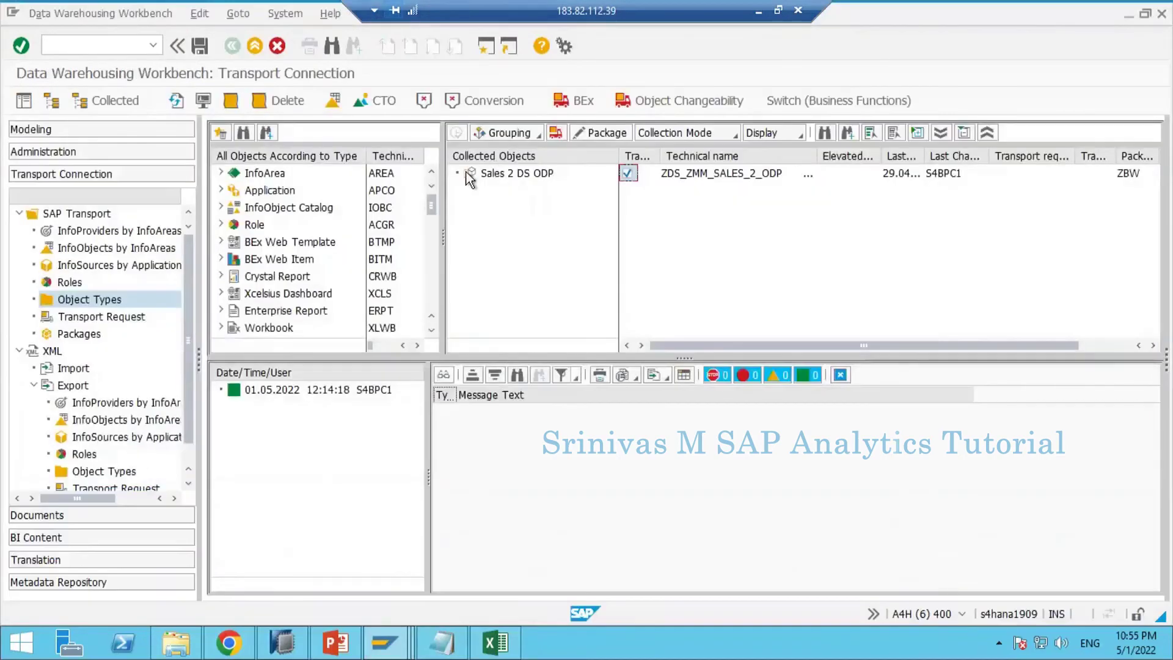
drag(468, 173, 270, 190)
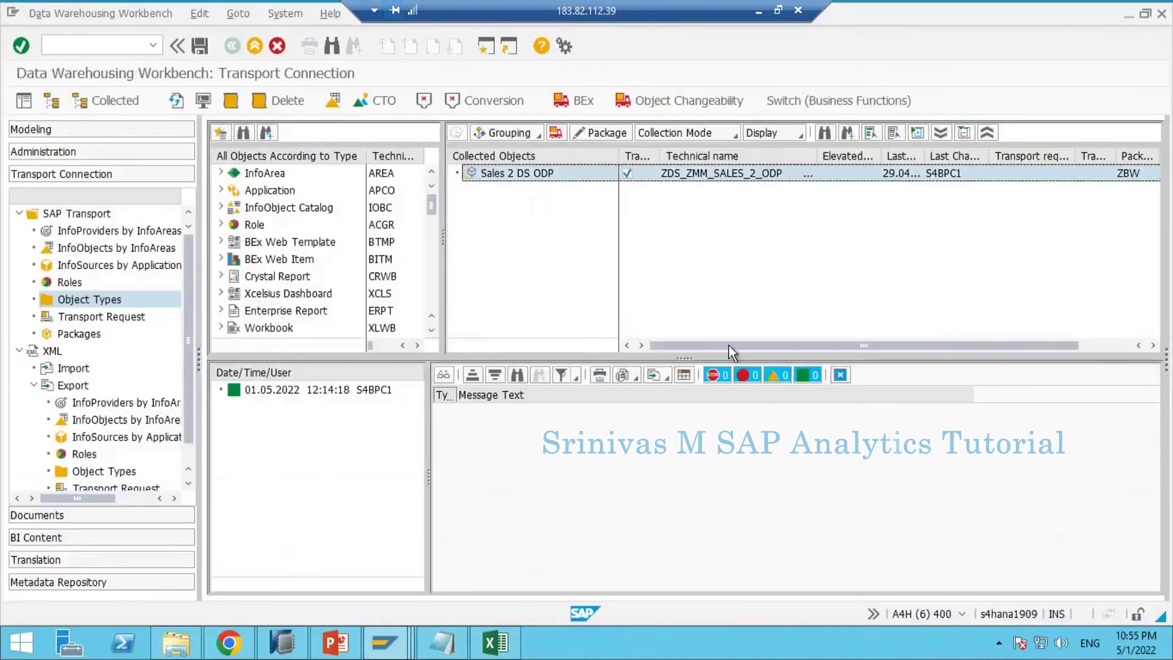
click(840, 375)
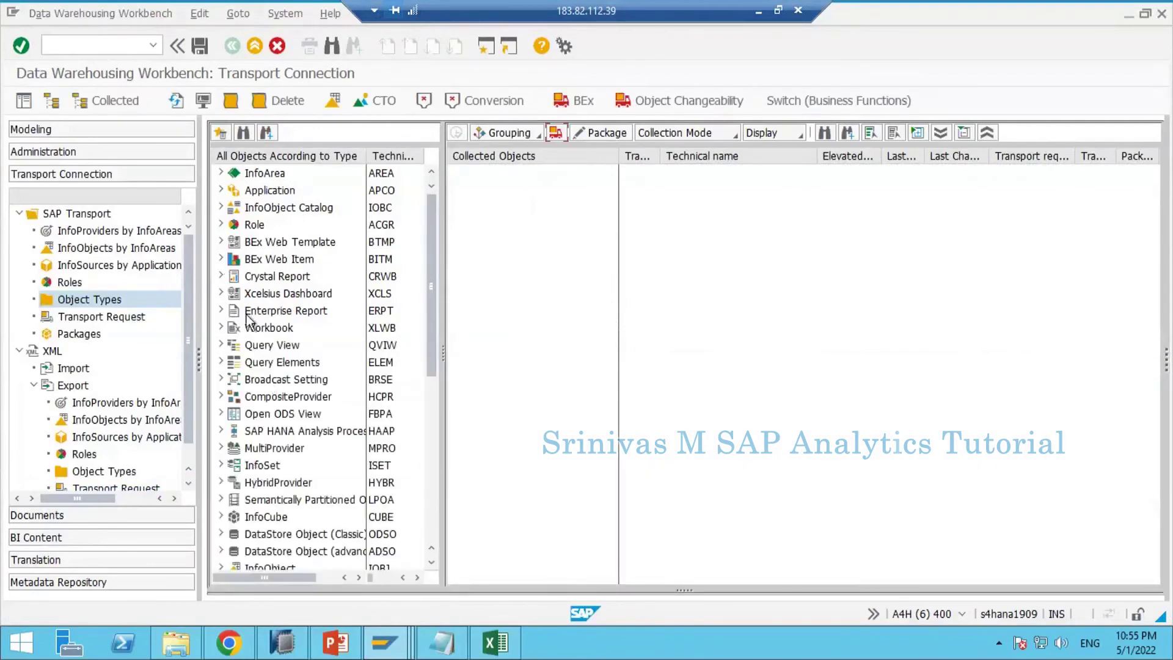
Expand the Transformation object type and open its object selection list
click(257, 346)
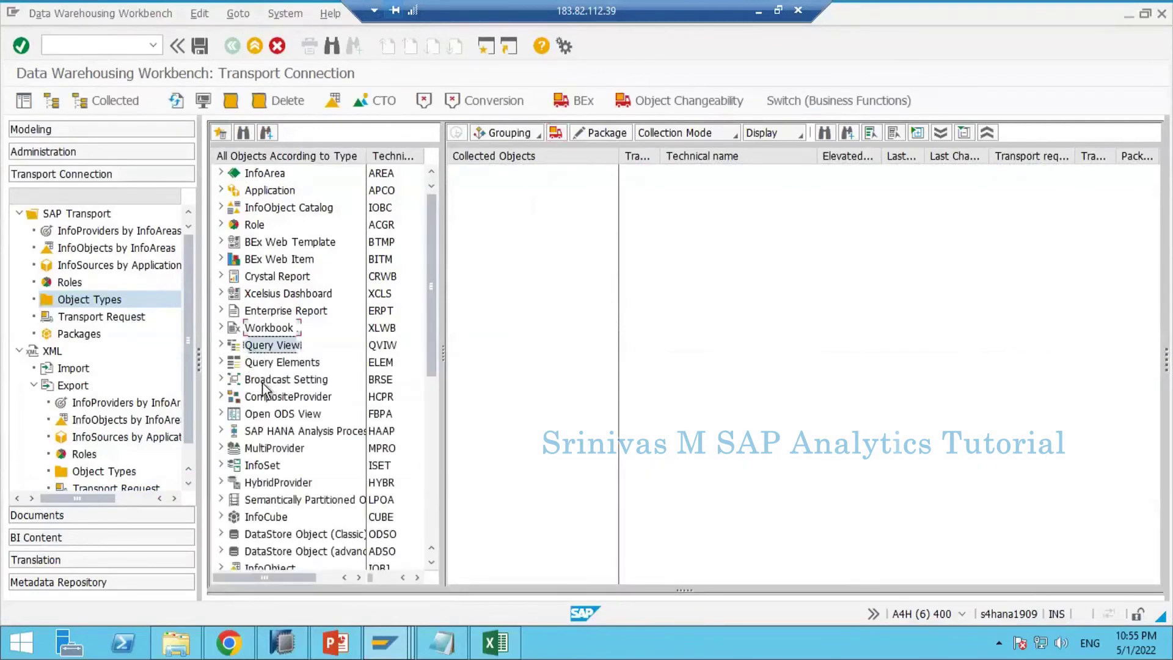
scroll(261, 427, down, 2)
scroll(261, 428, down, 1)
click(221, 447)
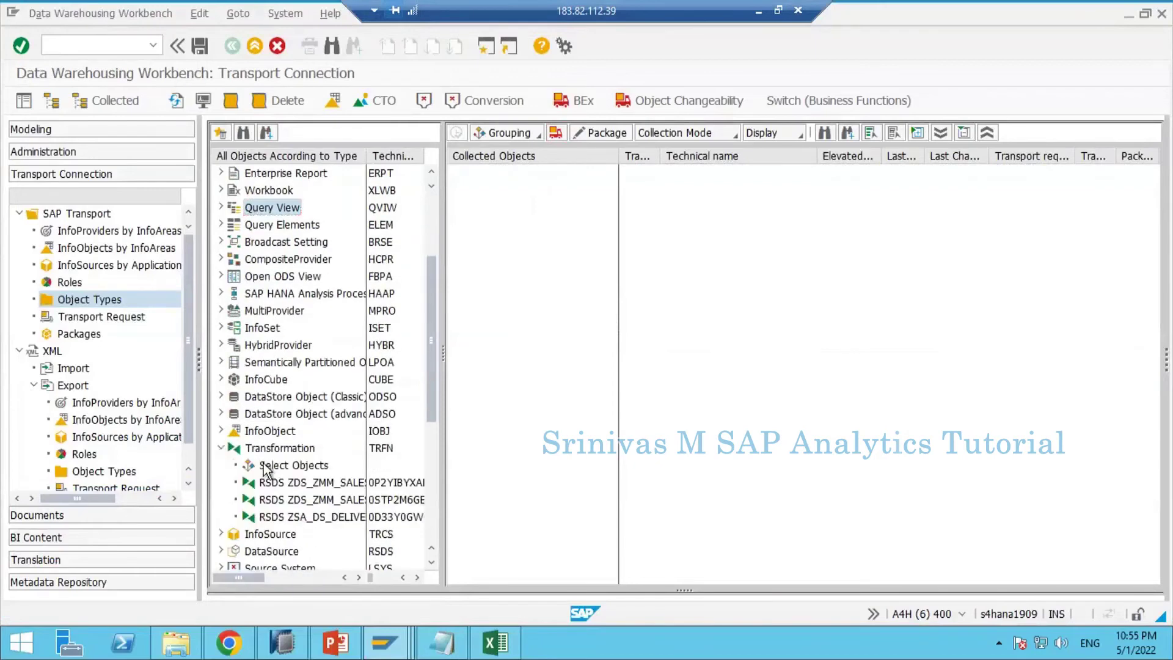
double_click(280, 467)
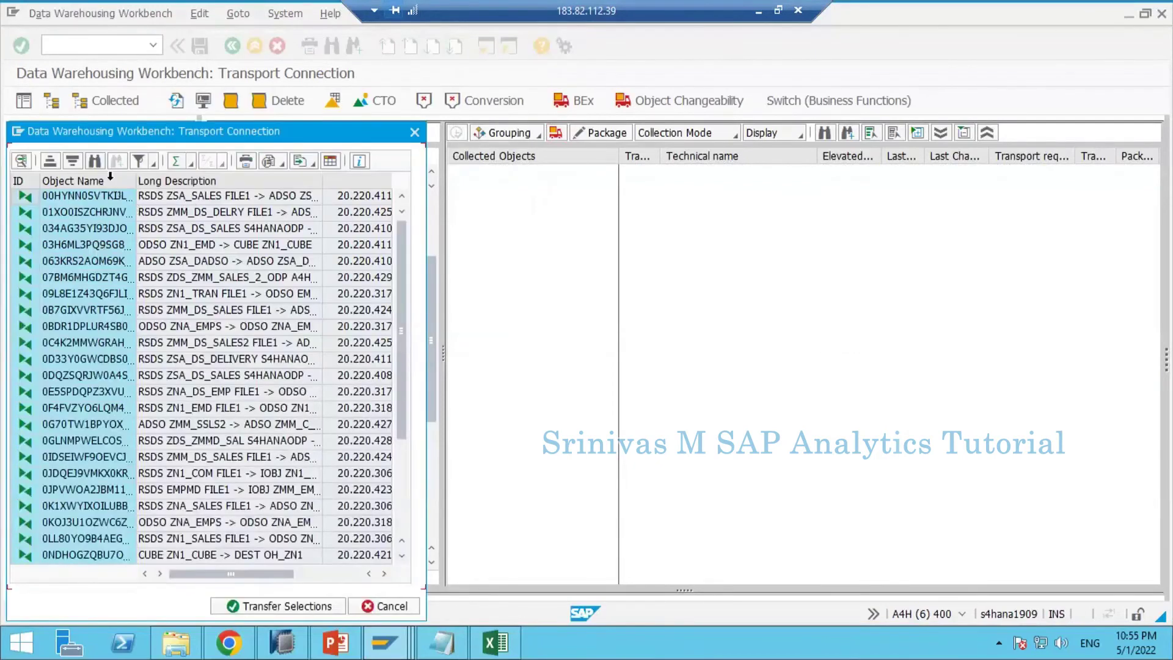
Filter the transformation list by object name, using the three copied technical names as single values
click(148, 166)
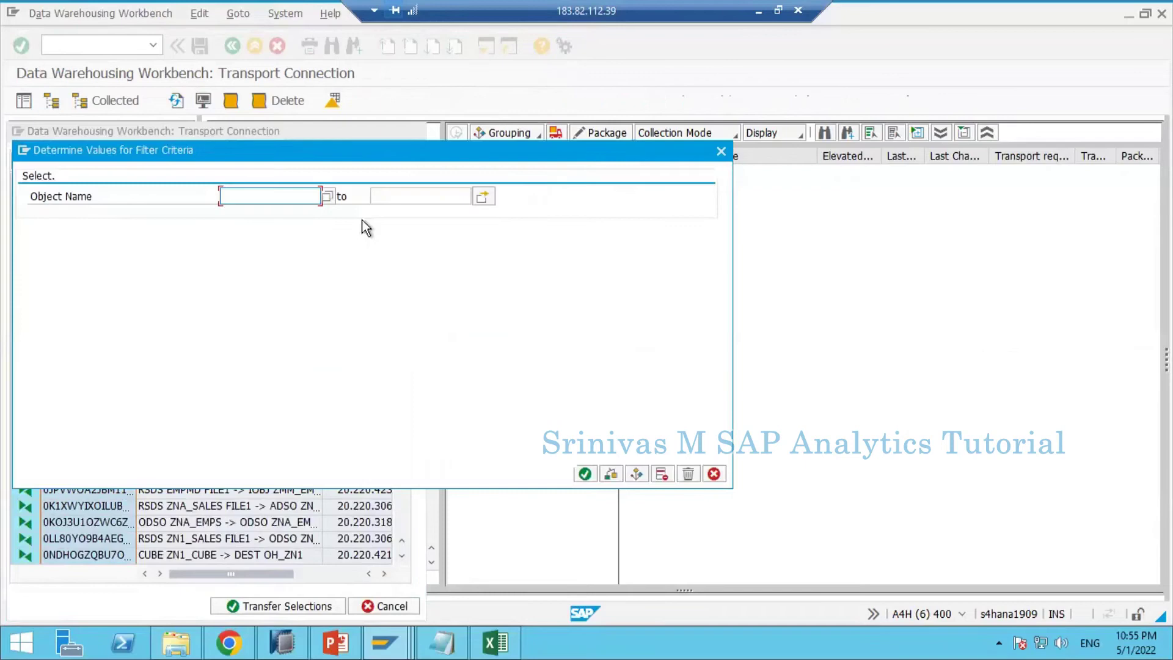
click(480, 196)
click(541, 435)
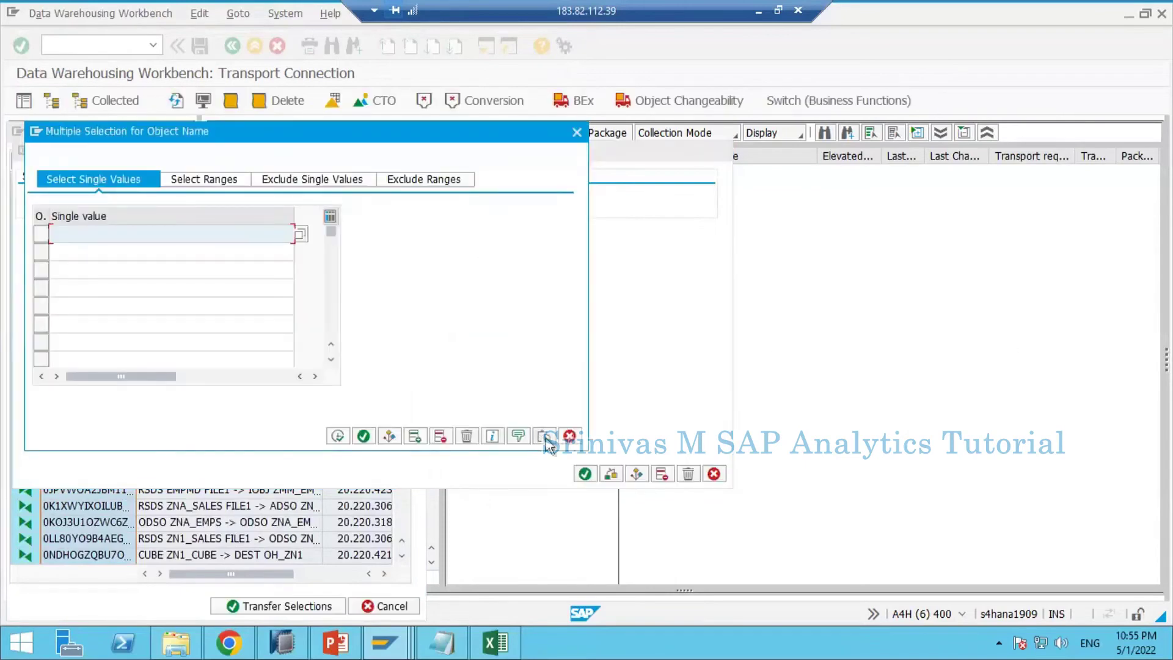
click(337, 436)
click(582, 474)
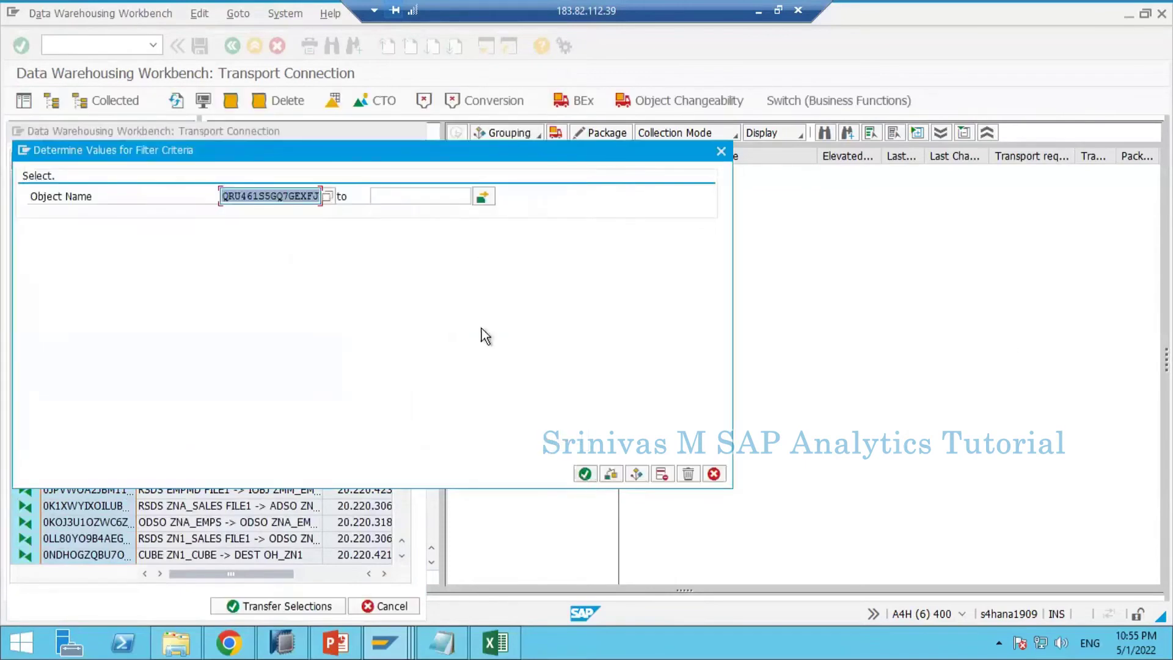
Transfer the three filtered transformations to the collected objects and mark each of them for transport
drag(107, 194, 108, 229)
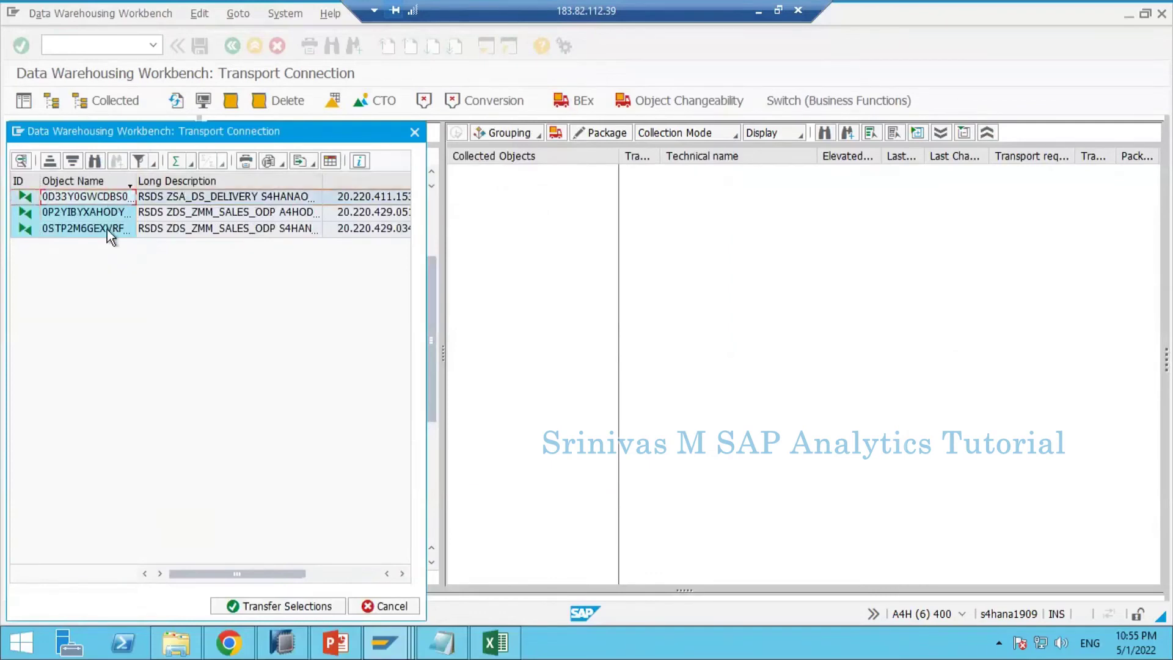
click(274, 607)
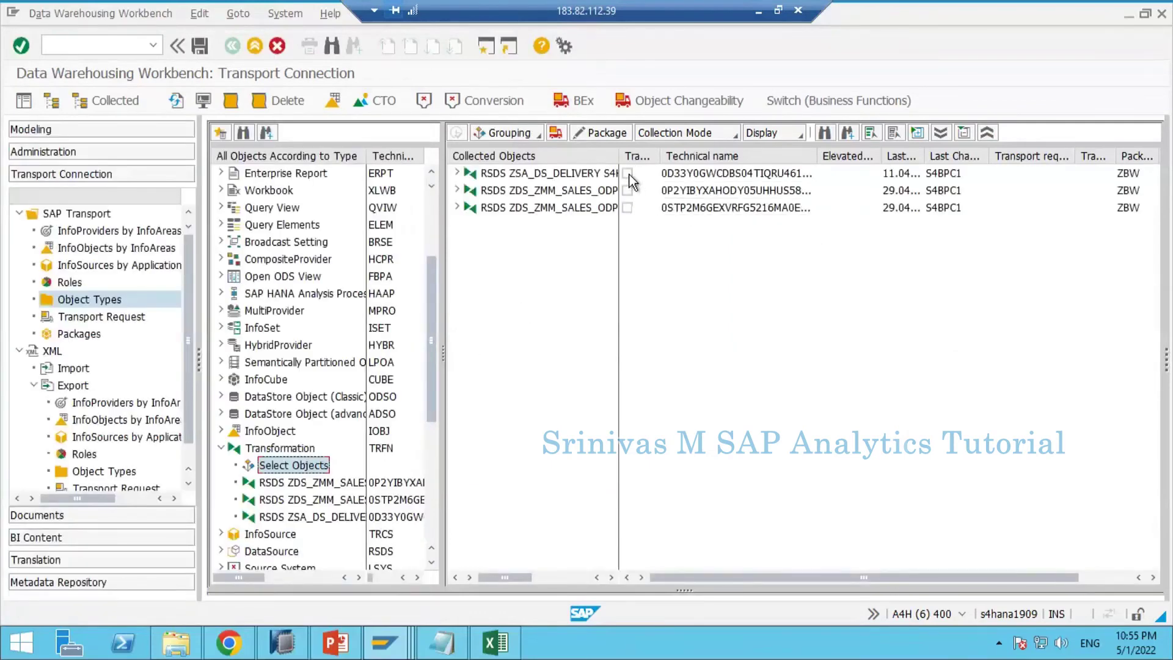
click(628, 174)
click(627, 190)
click(627, 207)
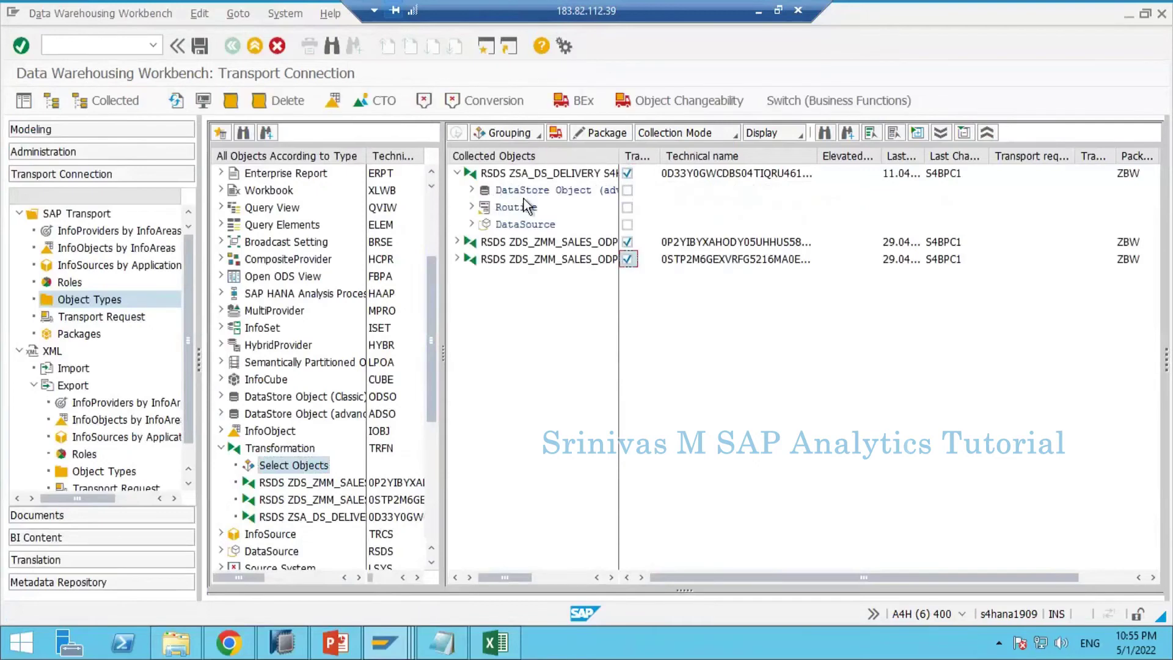
Under the RSDS ZSA_DS_DELIVERY transformation, exclude the DataStore Object and DataSource groups from transport and include everything below Routine
right_click(527, 193)
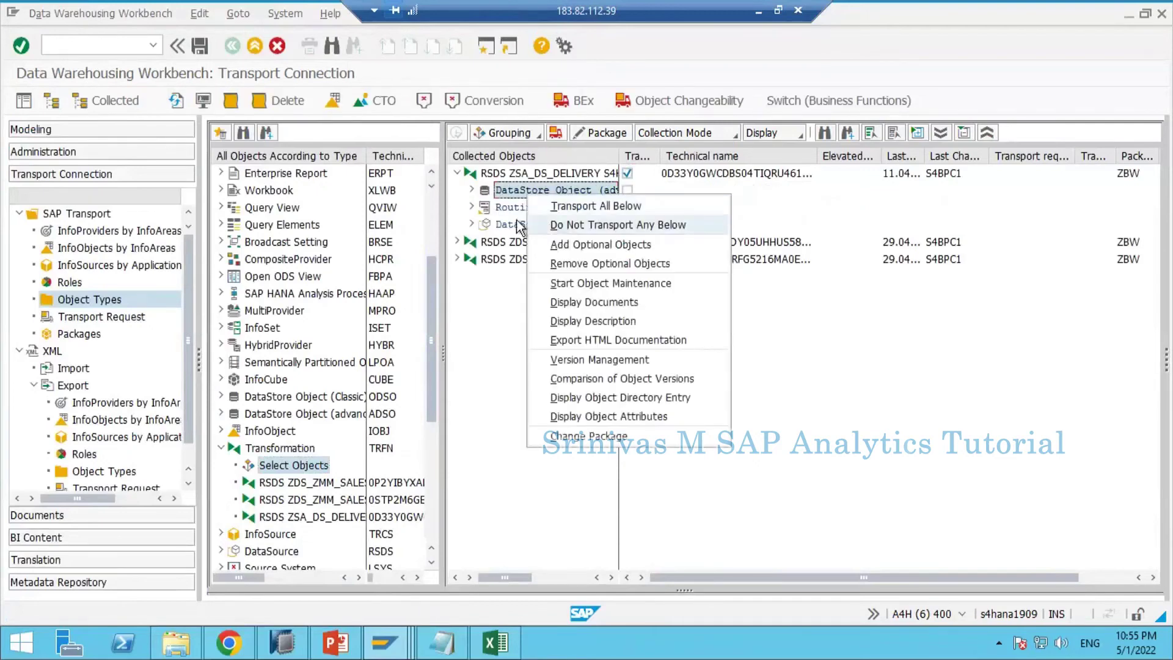
click(561, 226)
click(512, 221)
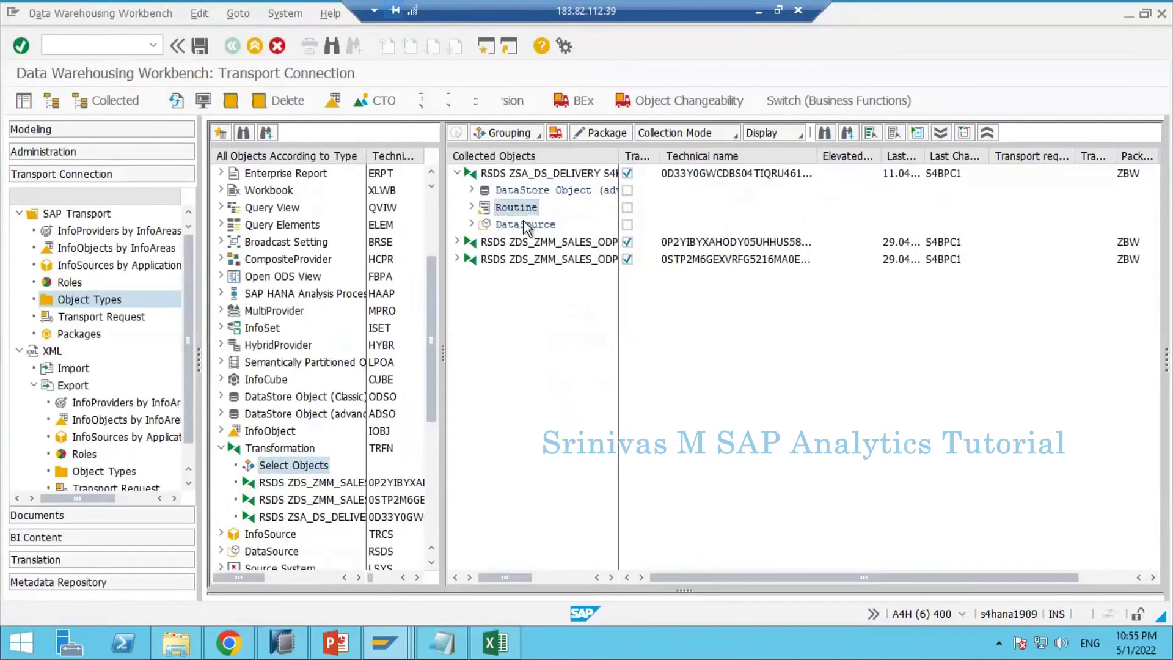
right_click(499, 208)
click(538, 215)
right_click(527, 233)
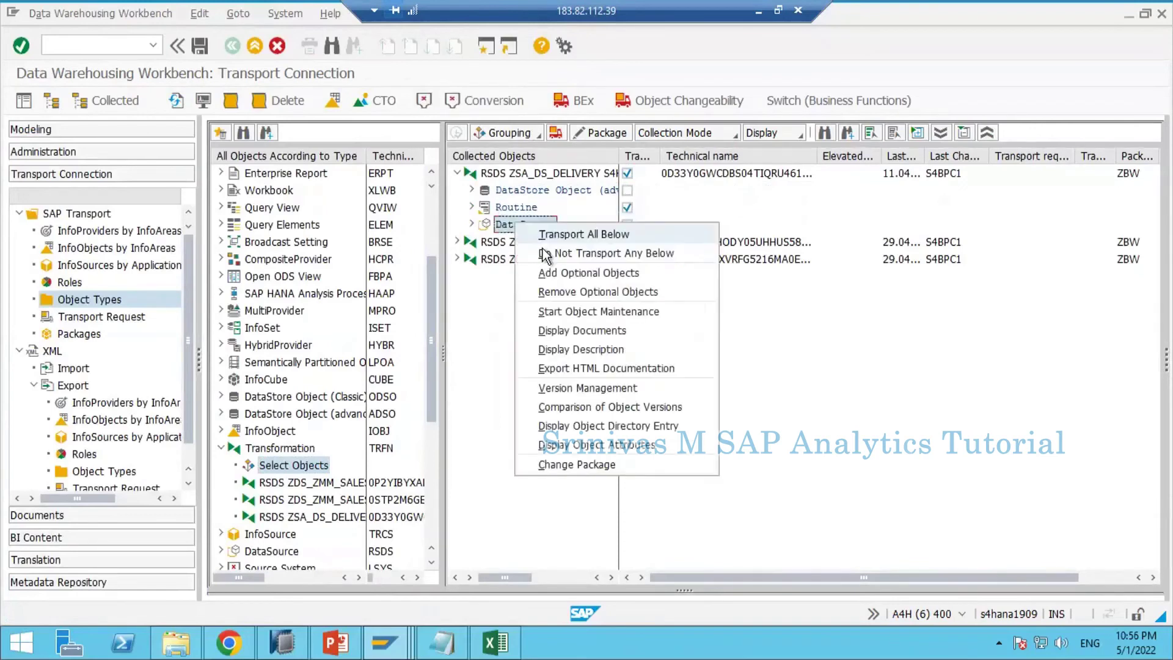
click(540, 254)
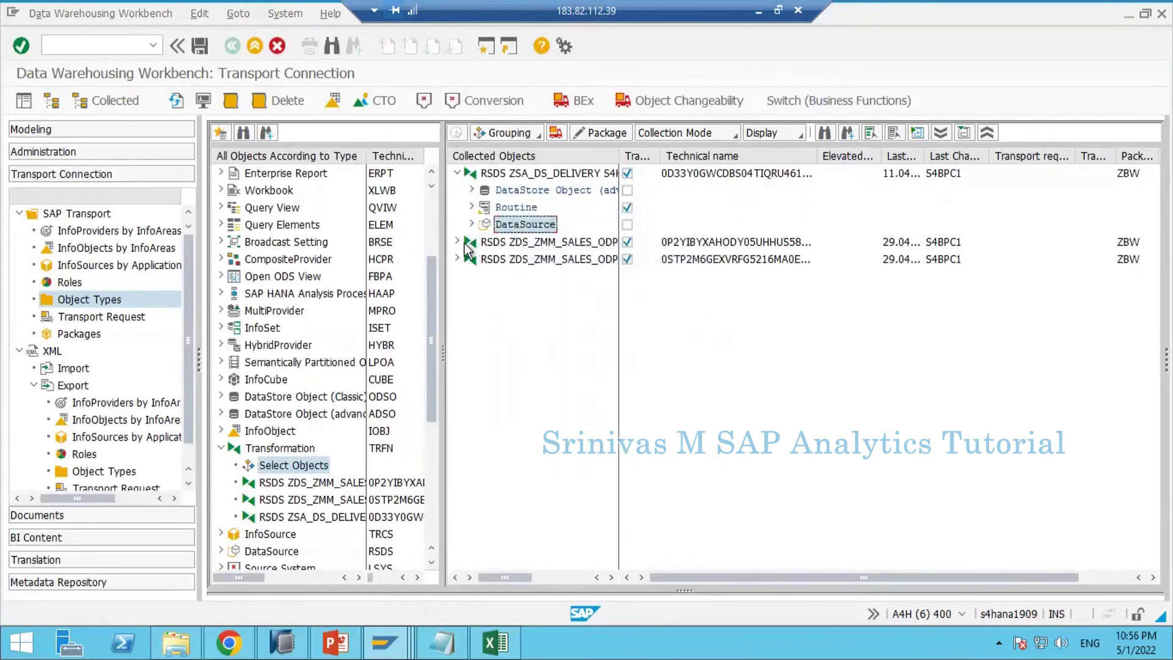
Expand the collected transformation starting 0P2YIBYXAHODY and exclude its Sales ADSO and Sales DS ODP from transport
right_click(513, 223)
click(487, 259)
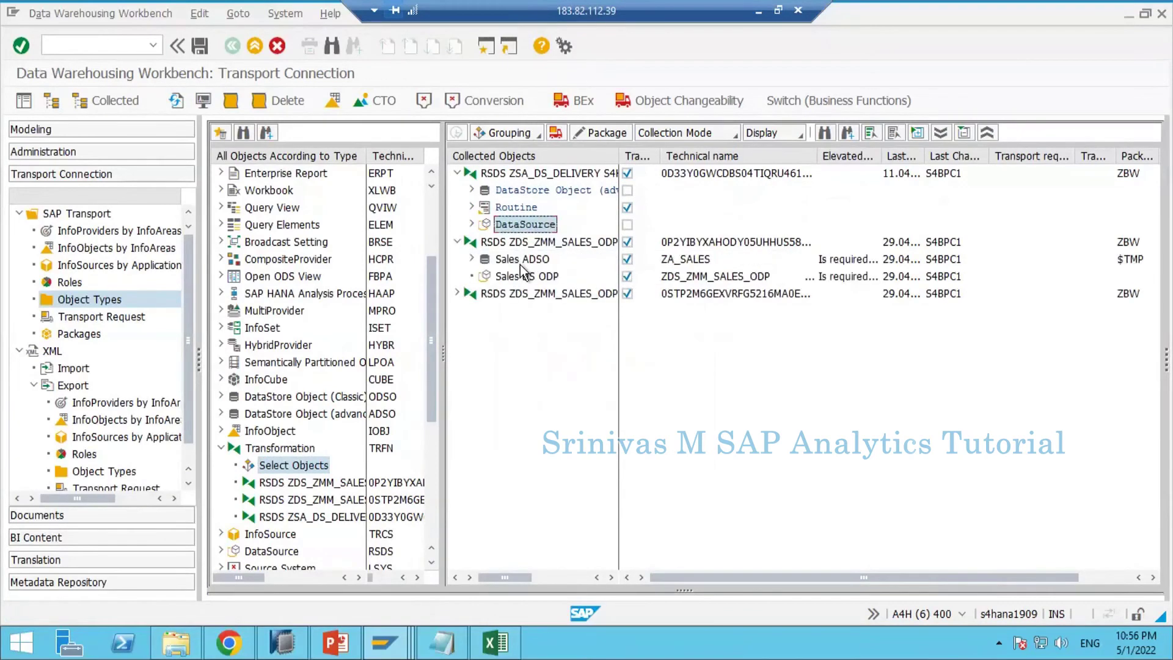
right_click(519, 262)
click(545, 297)
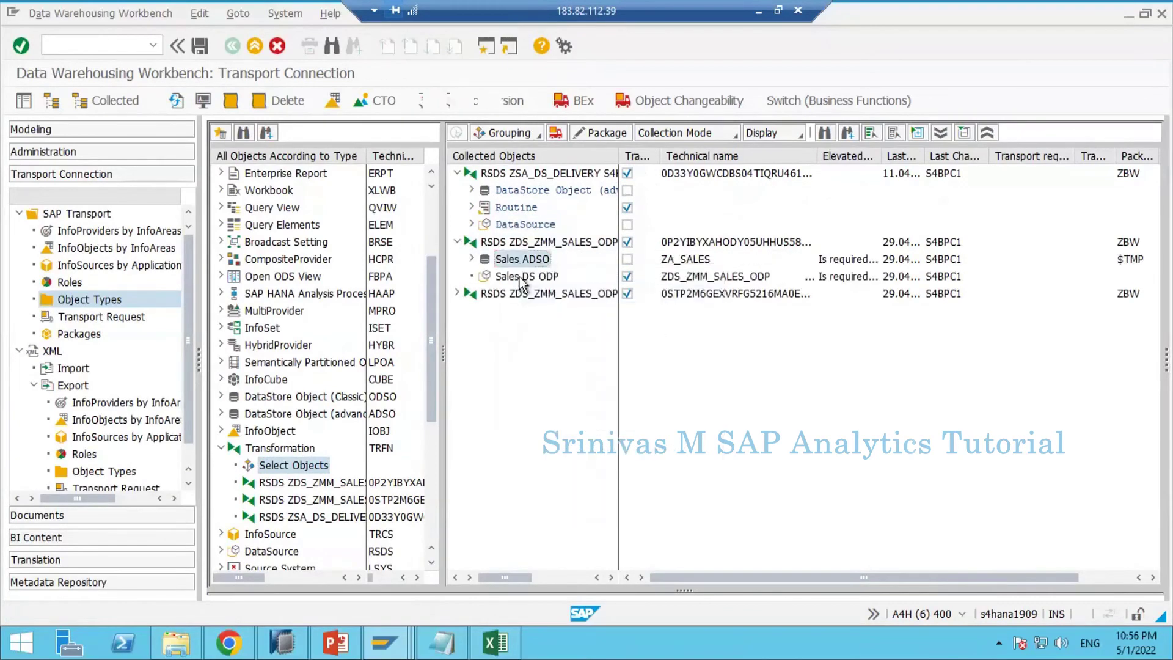
right_click(520, 277)
click(548, 308)
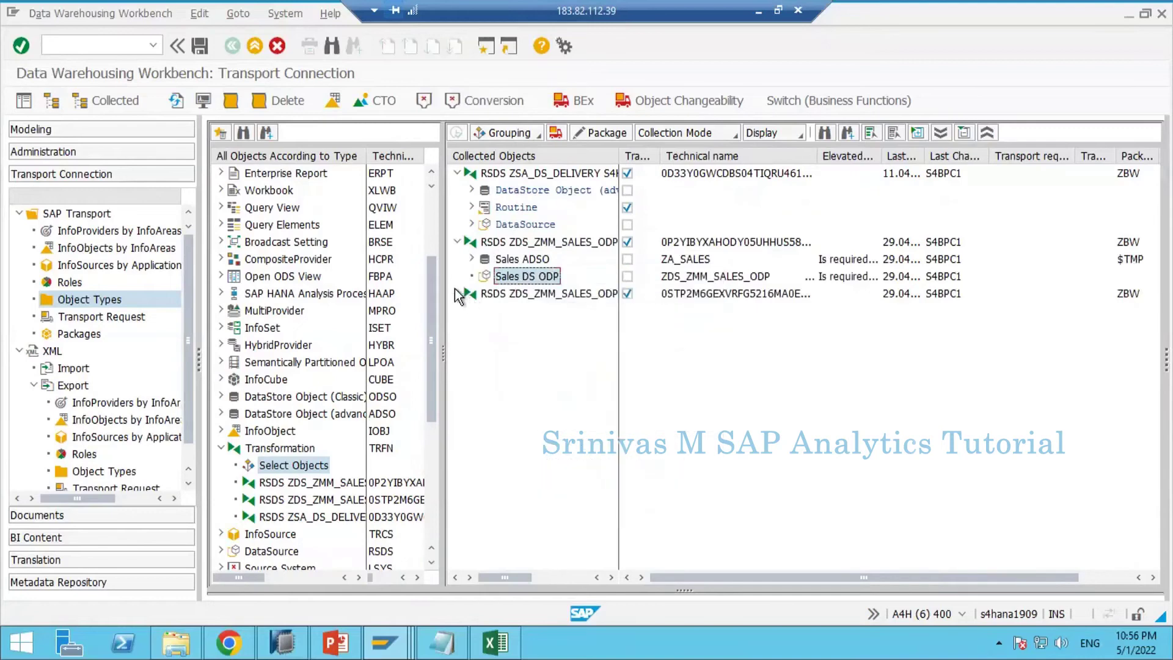
Expand the collected transformation starting 0STP2M6GEXVRFG and exclude its Sales ADSO and Sales DS ODP from transport
click(457, 294)
right_click(529, 313)
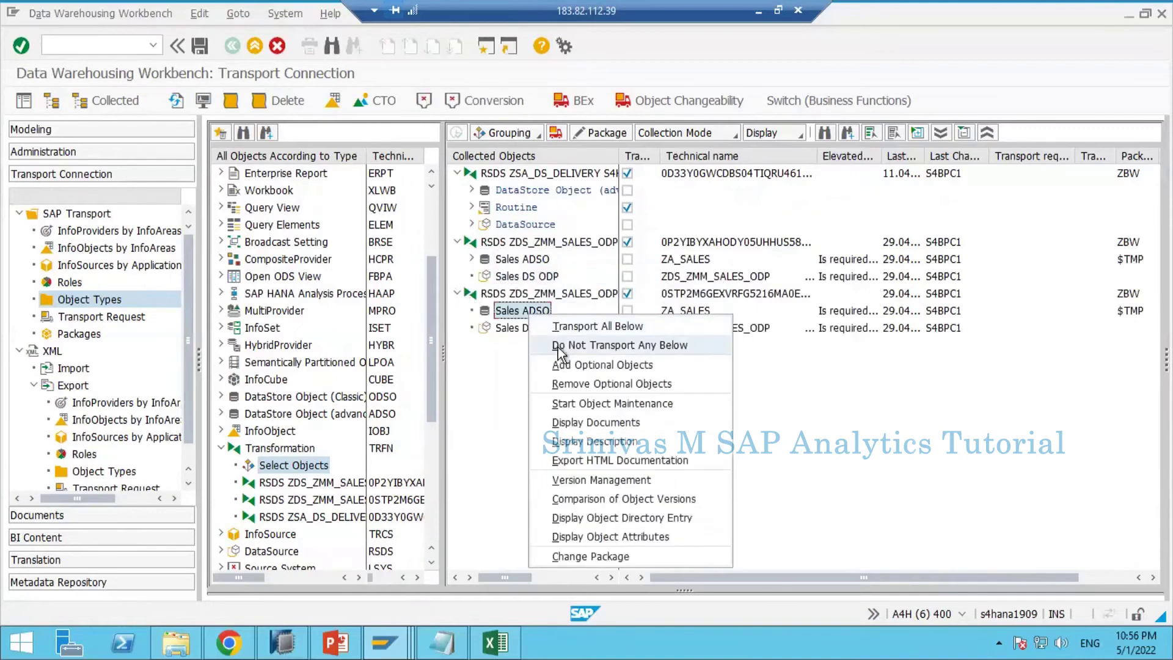
click(499, 330)
right_click(492, 317)
click(499, 328)
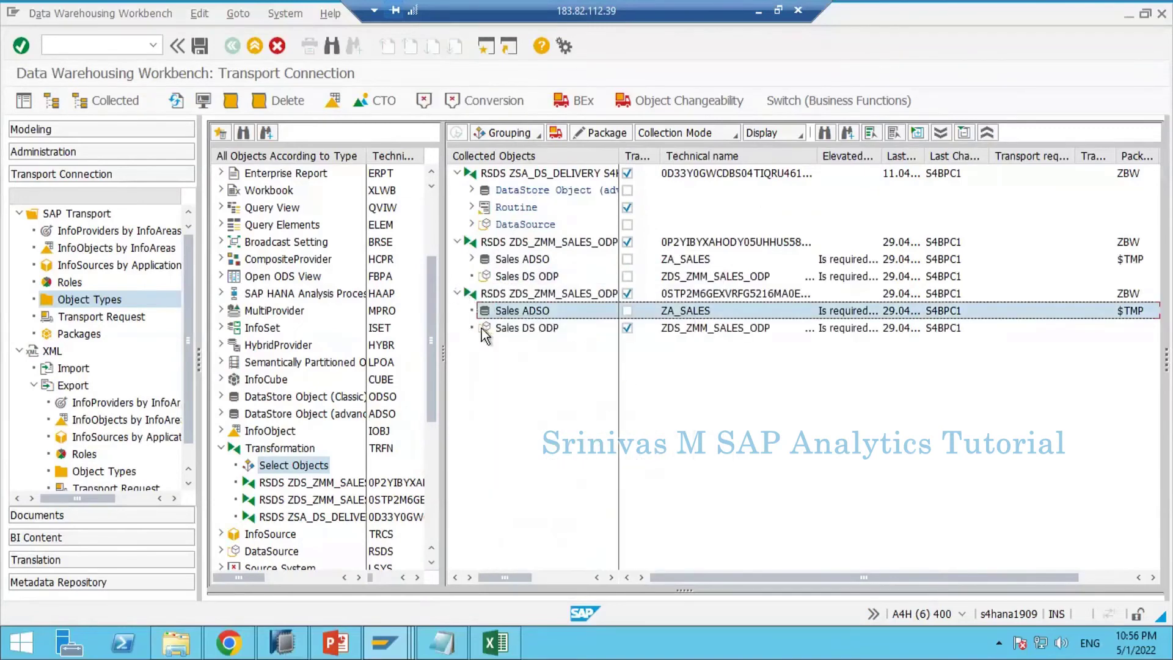
right_click(507, 327)
click(541, 358)
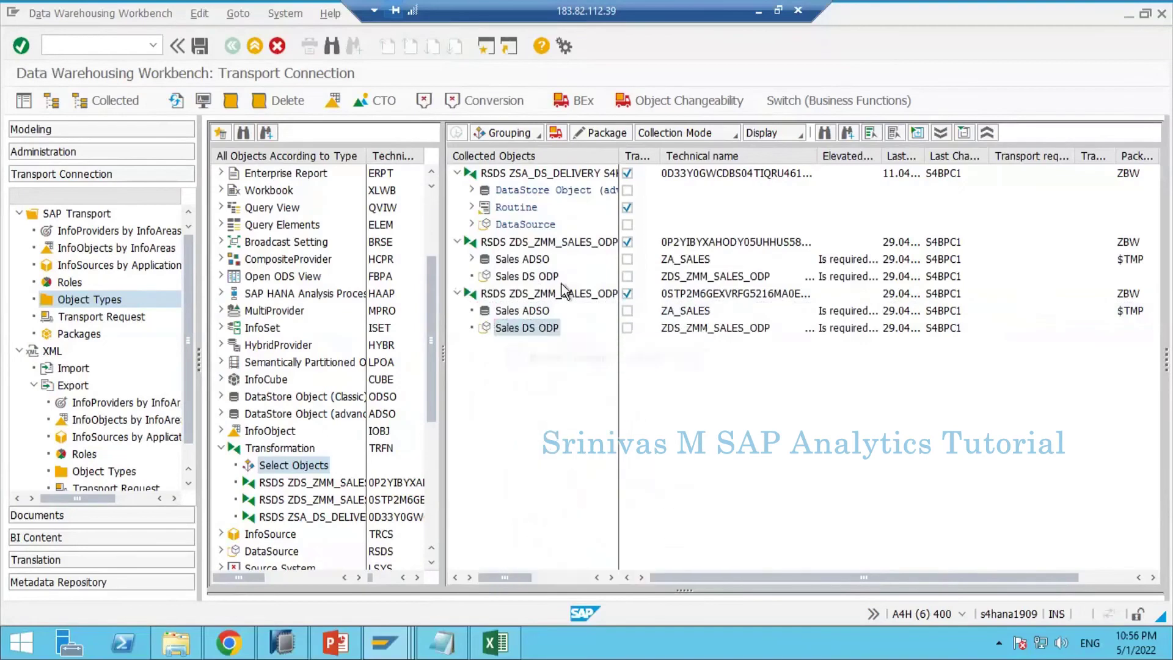
Transport the collected transformations into the existing workbench request A4HK900580, Sales Flow InfoObjects
click(557, 134)
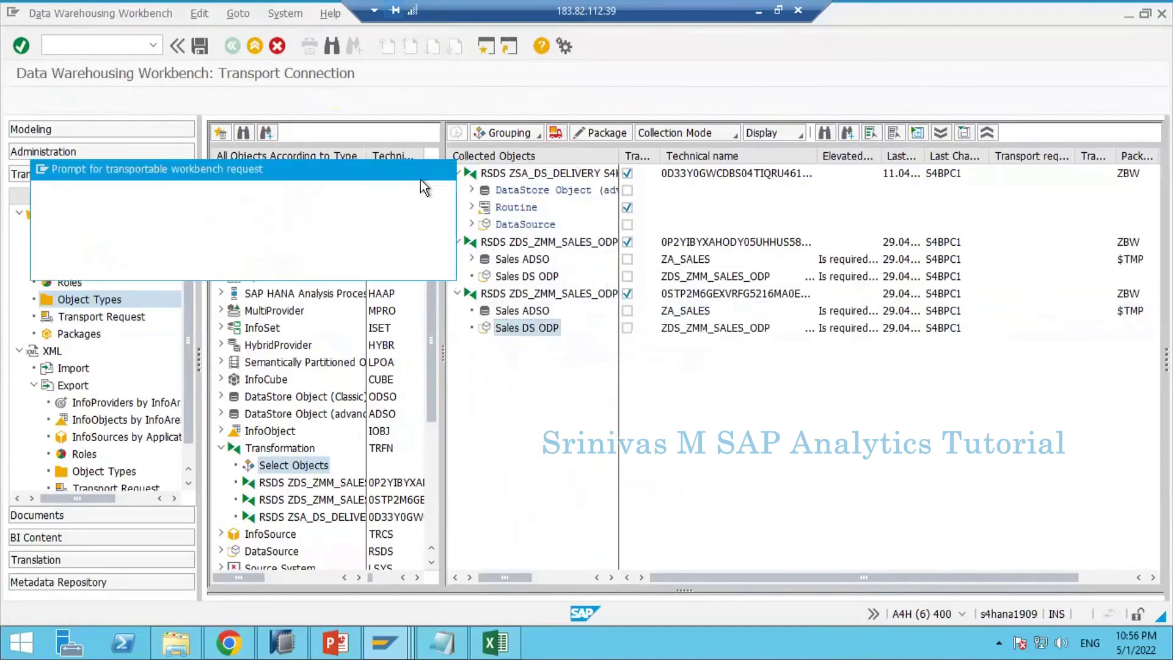
click(340, 267)
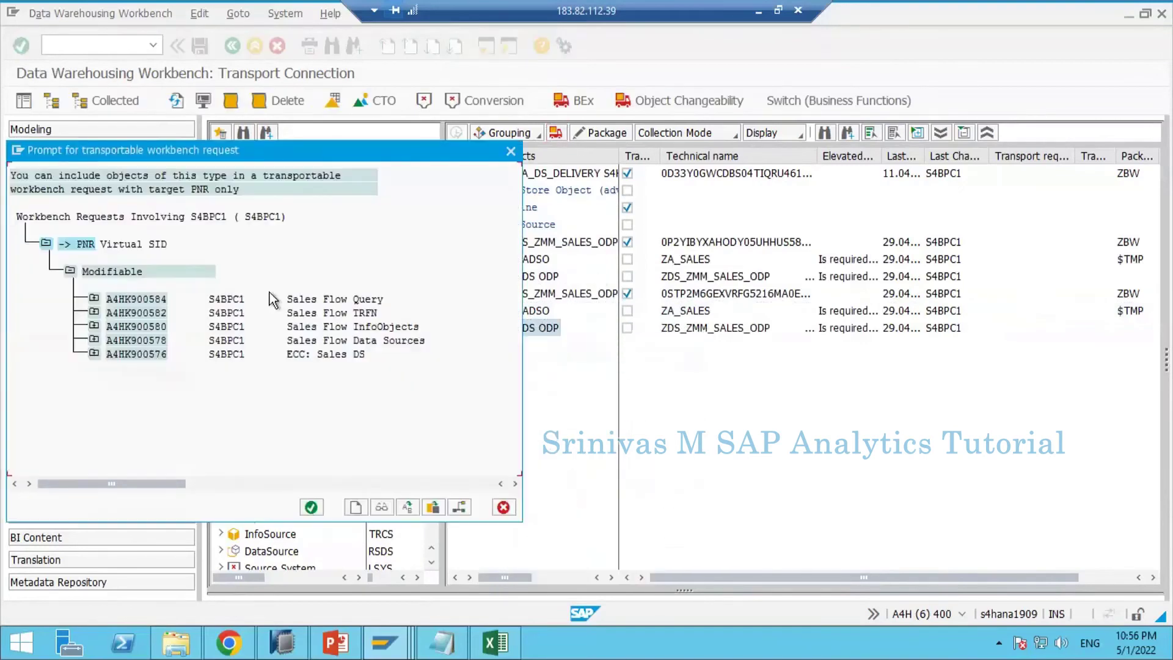
double_click(264, 287)
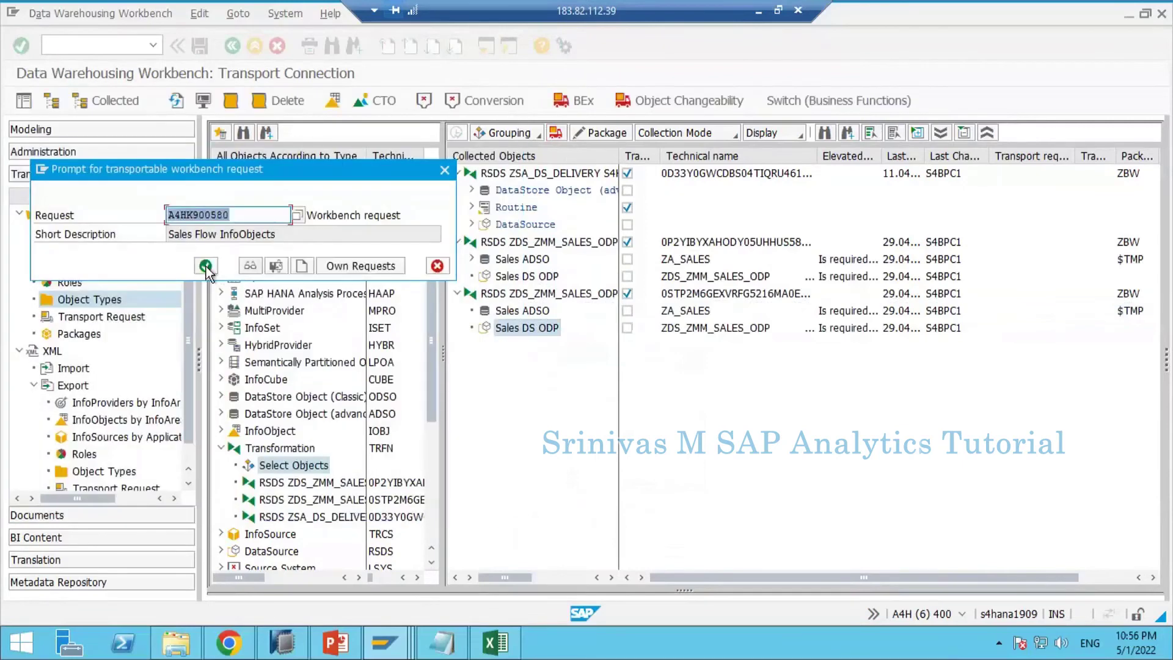
click(212, 267)
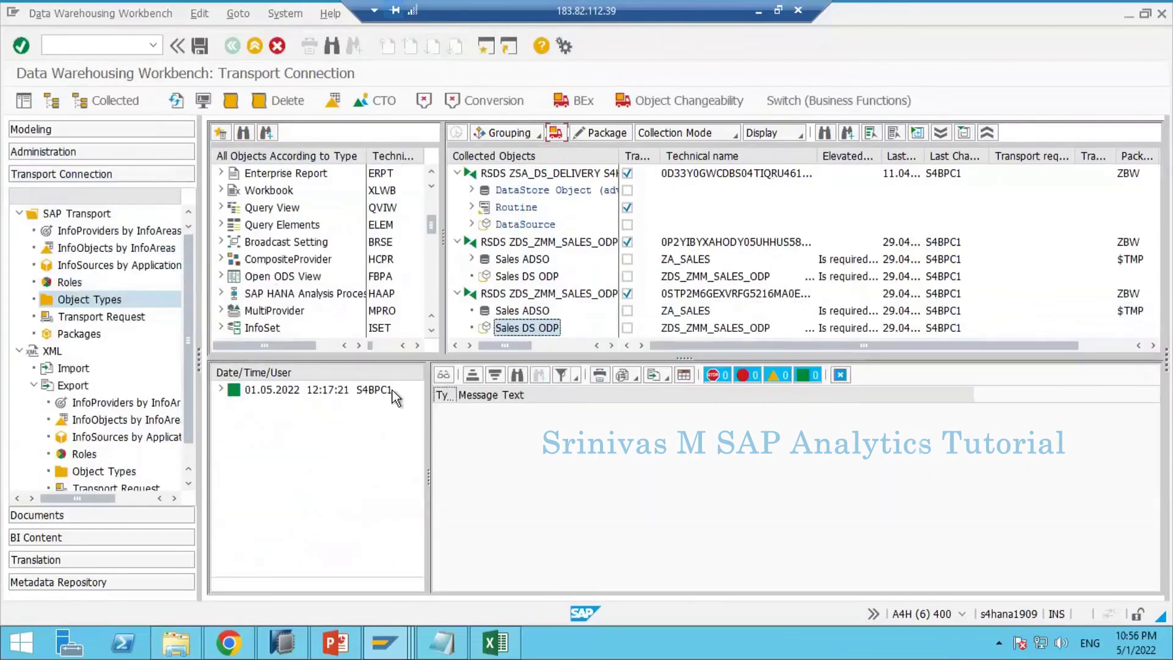
Refresh the Transport Organizer request tree and check the transformations and routines in task A4HK900587, collapsing requests A4HK900582 and A4HK900580
key(alt+Tab)
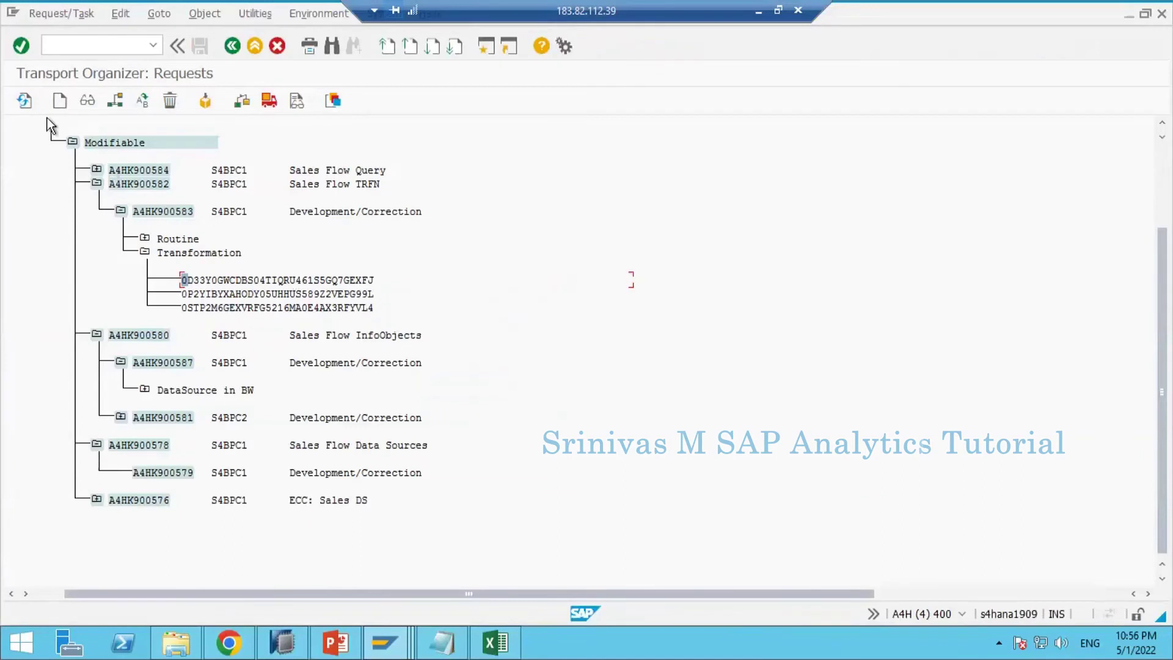
click(25, 100)
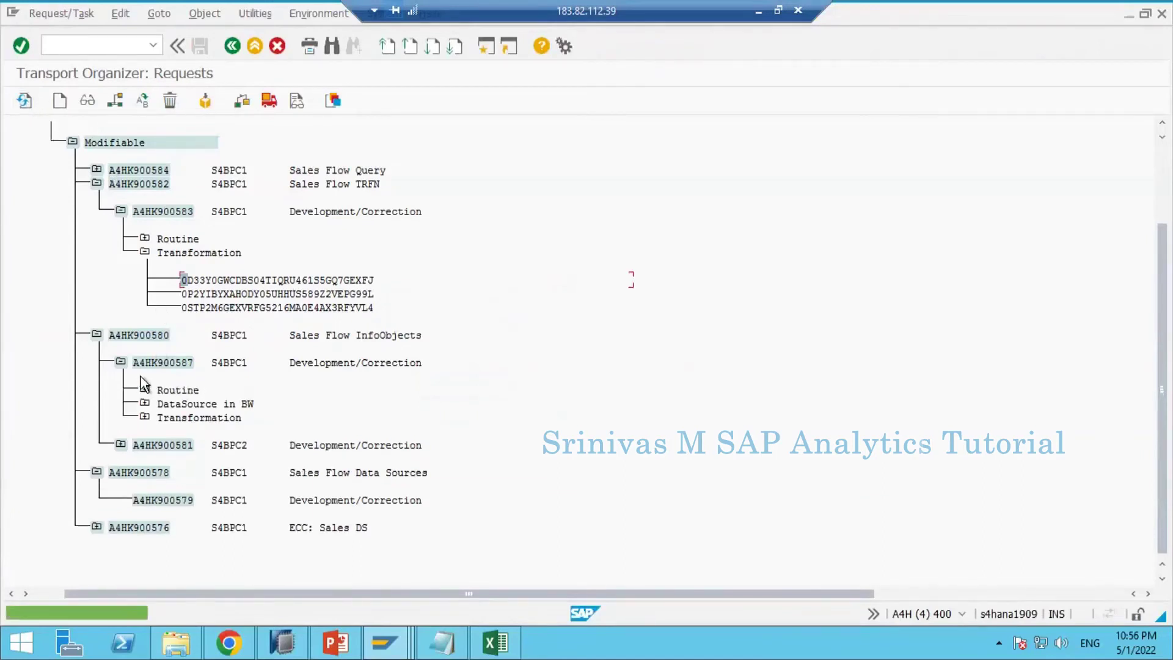
click(97, 184)
click(144, 280)
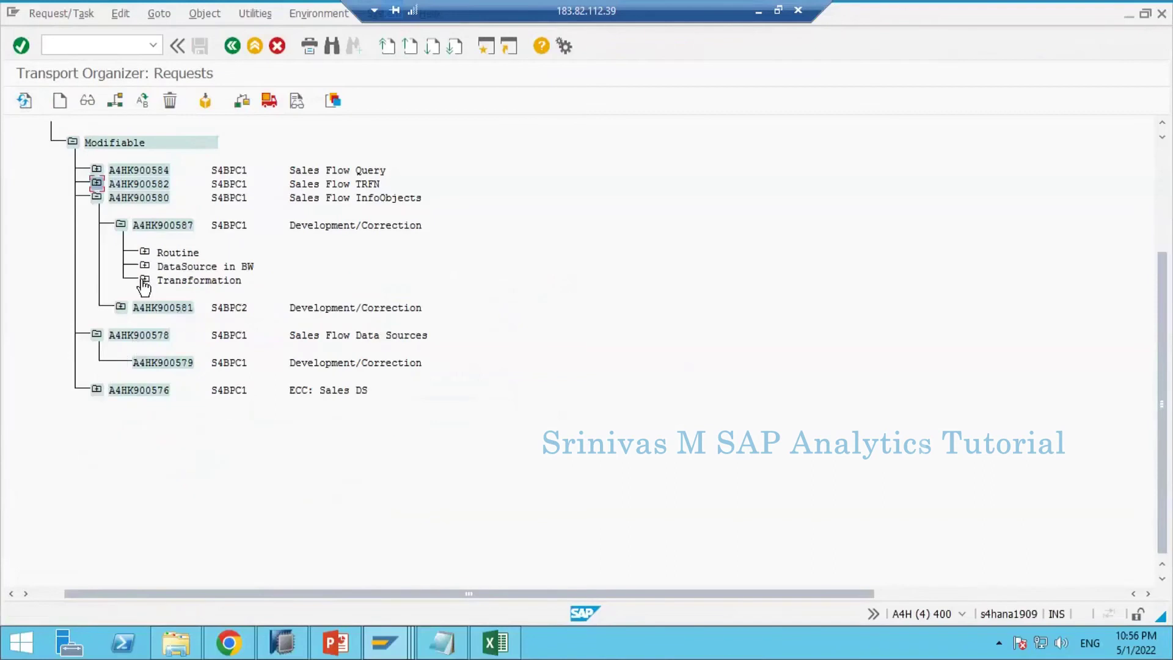
click(145, 252)
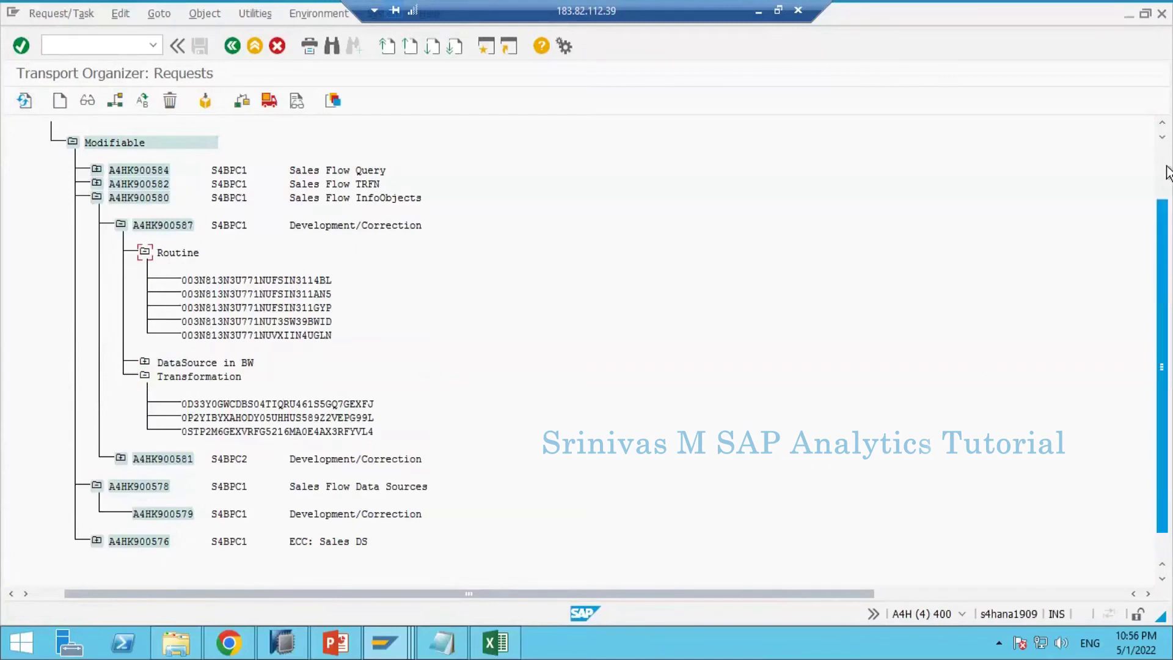
scroll(125, 237, up, 3)
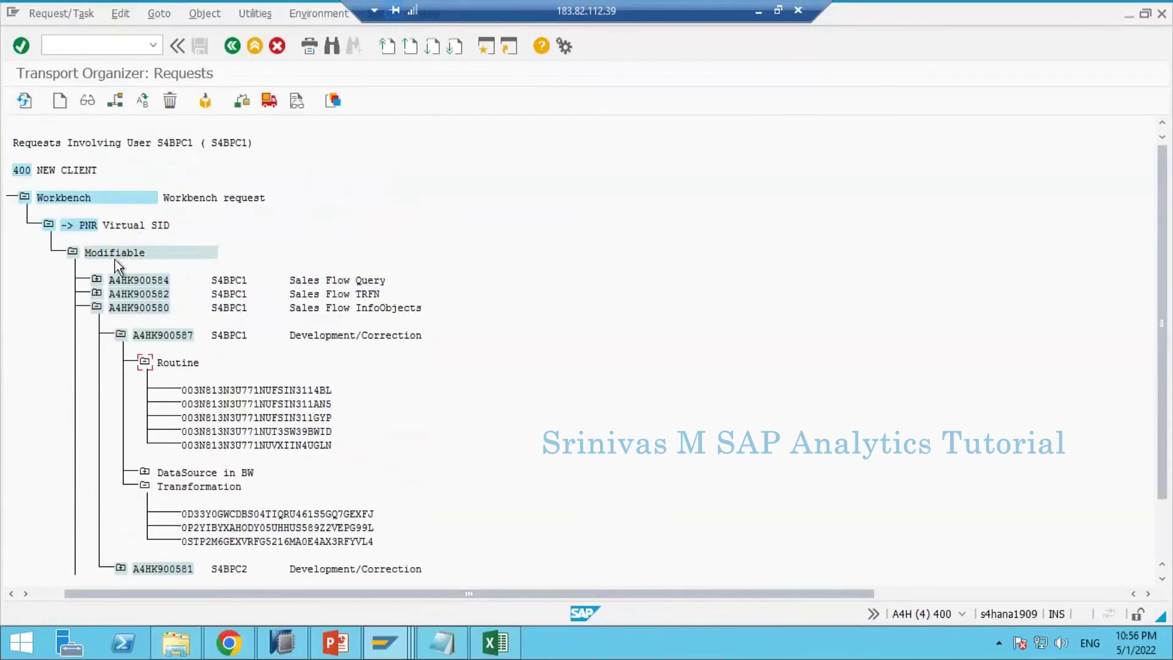
click(96, 307)
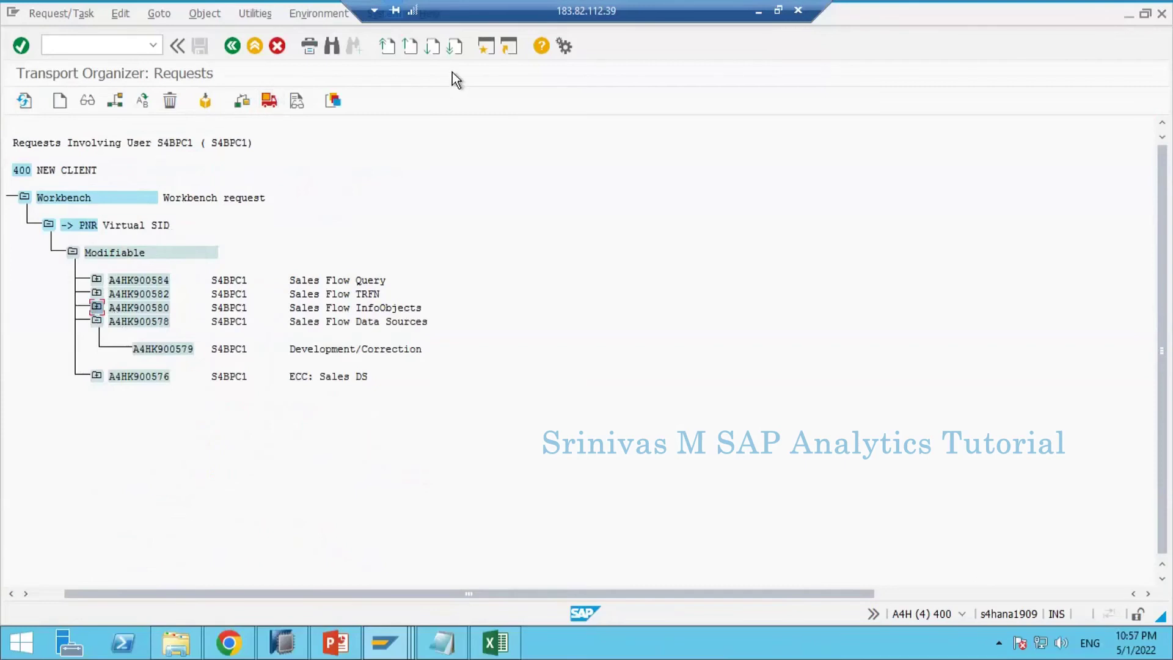
Try to open transaction STMS in a new session
click(89, 45)
text(/ostms)
key(Return)
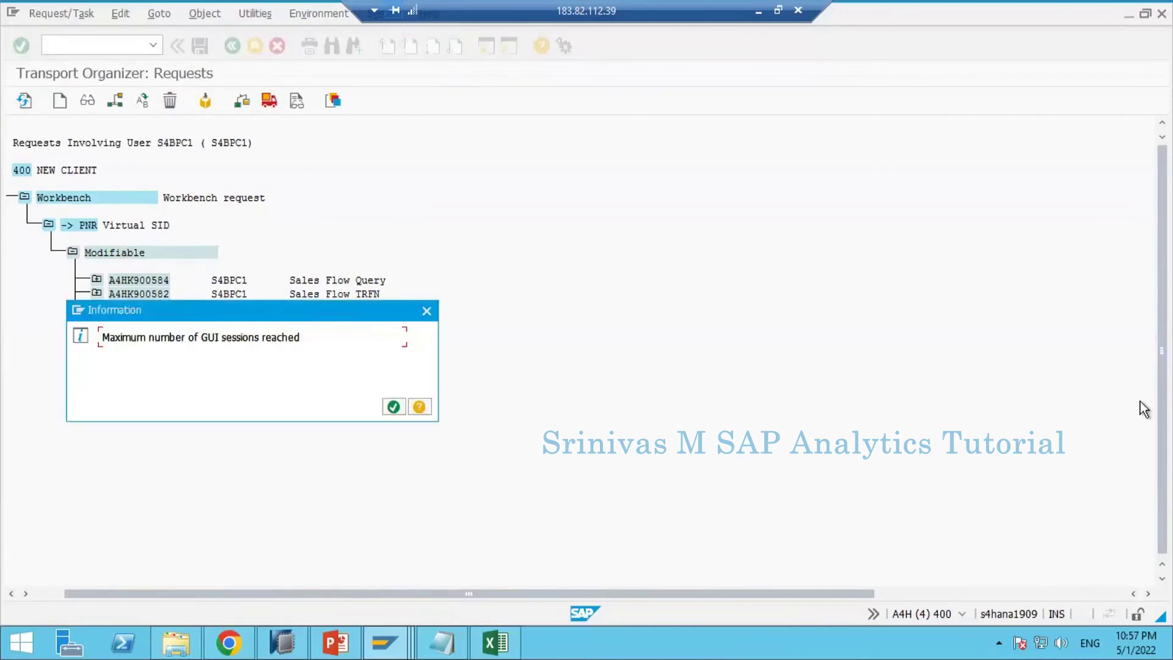
key(Return)
Open transaction STMS in the current session and display the transport routes between A4H and PNR enlarged
text(/n)
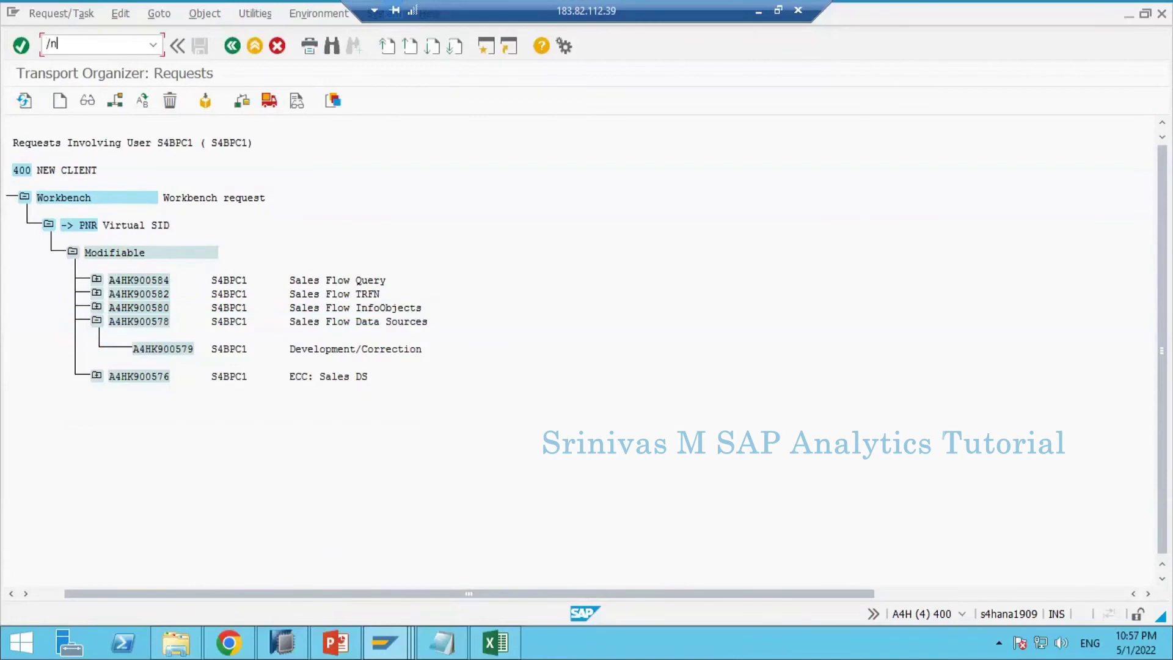
text(stms)
key(Return)
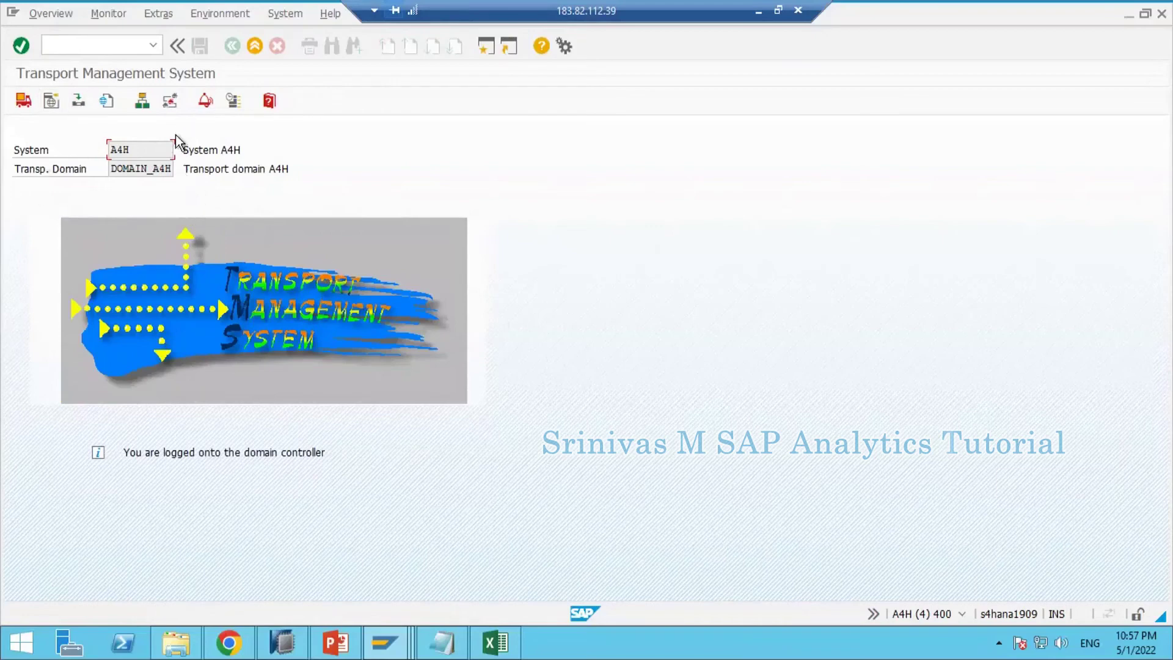
click(167, 104)
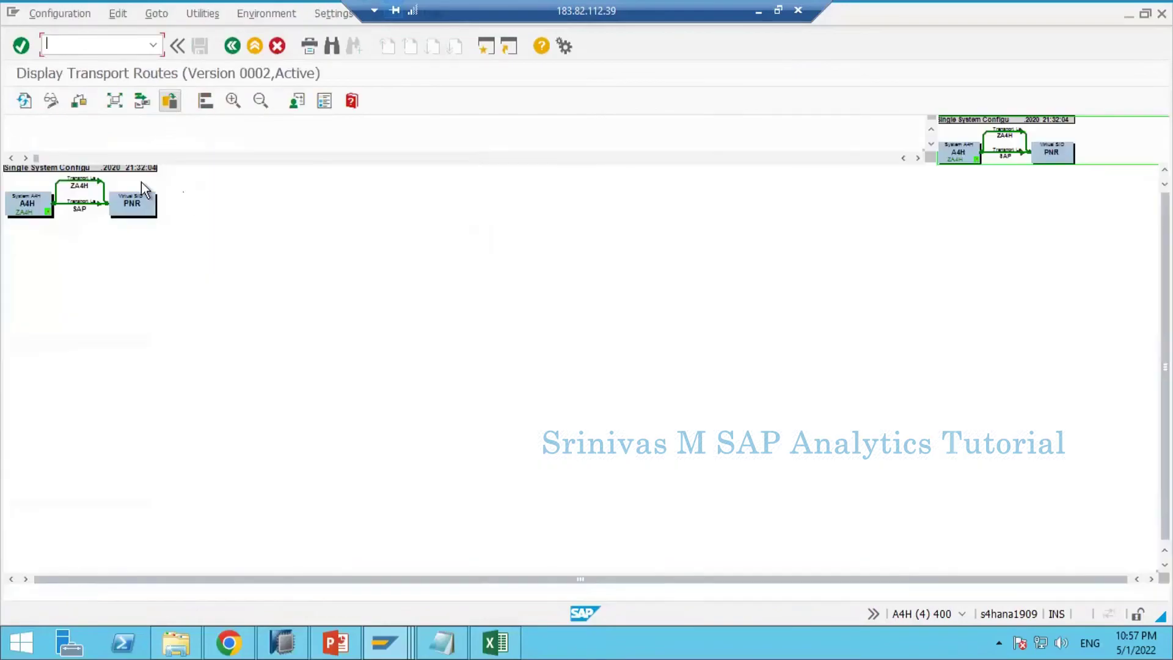
click(233, 101)
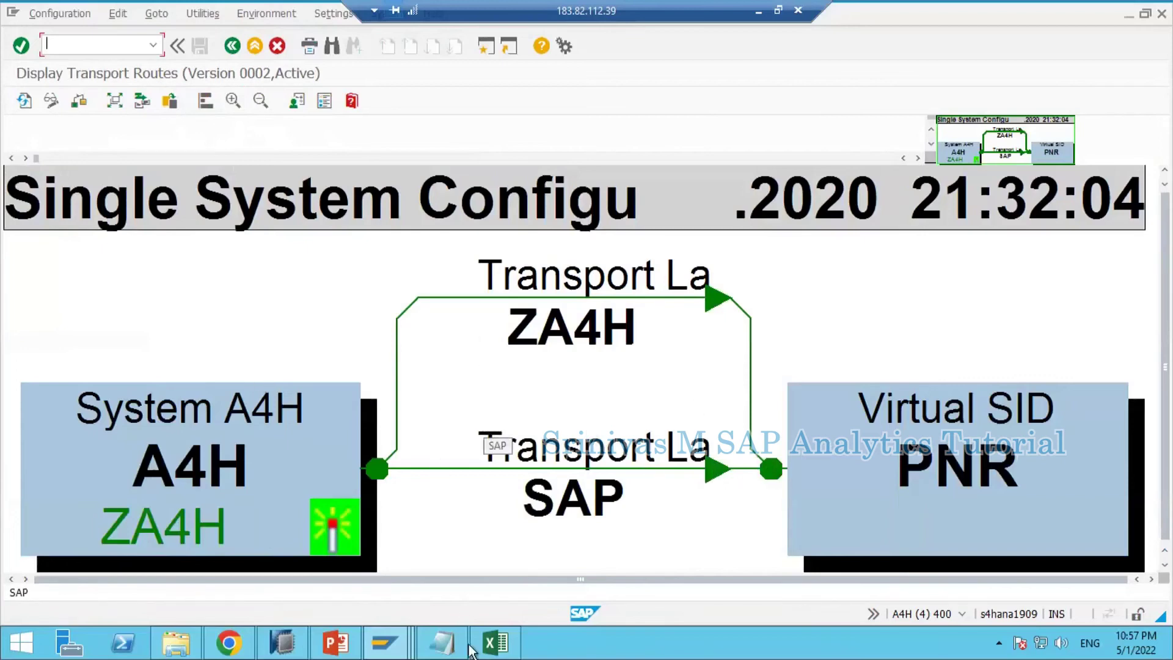
Switch to the Excel notes and review the BW landscape in K4:O13, the Source cell and the BW DEV cell
click(492, 645)
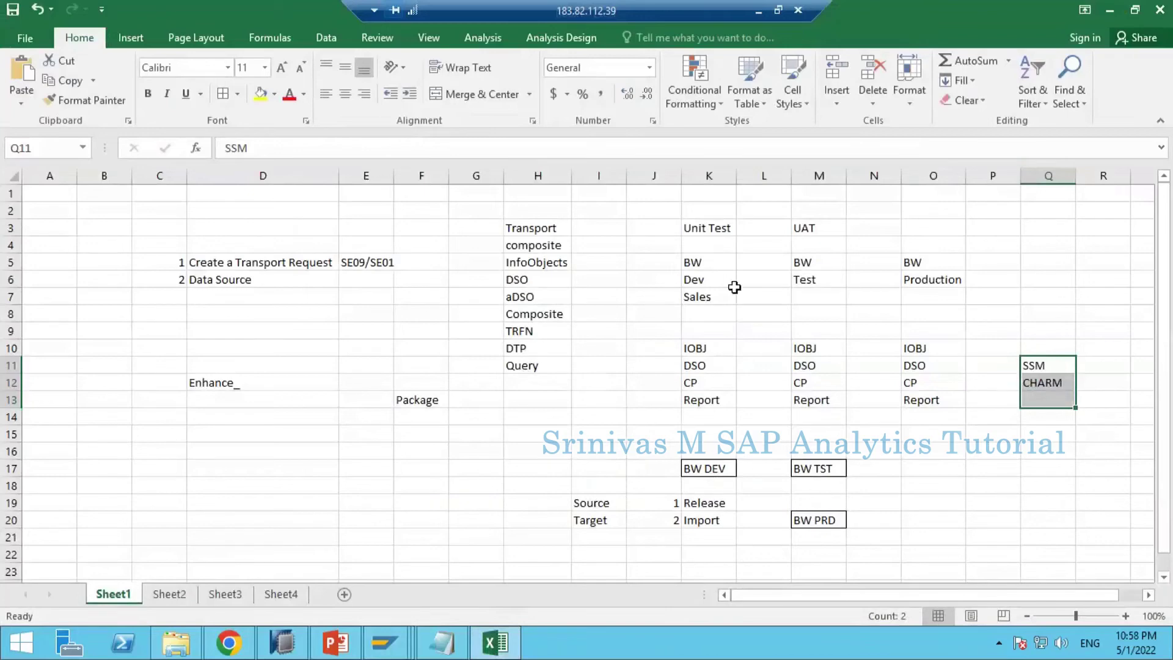
mouse_move(709, 245)
mouse_down()
mouse_move(733, 284)
mouse_move(950, 422)
mouse_move(927, 395)
mouse_up()
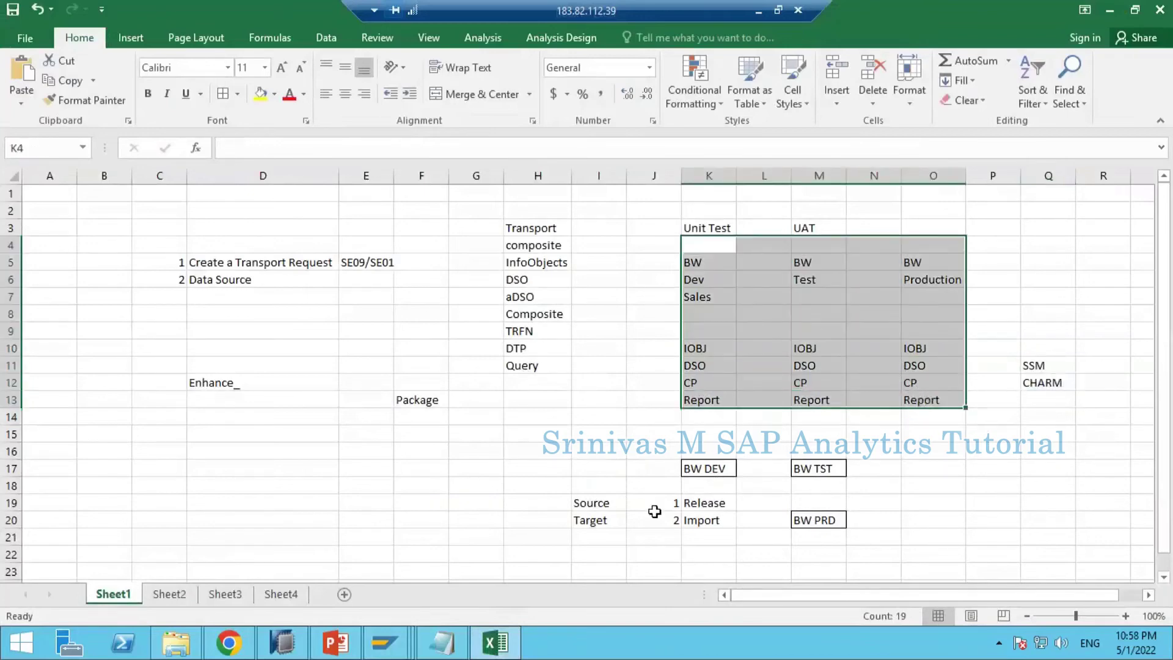
click(622, 507)
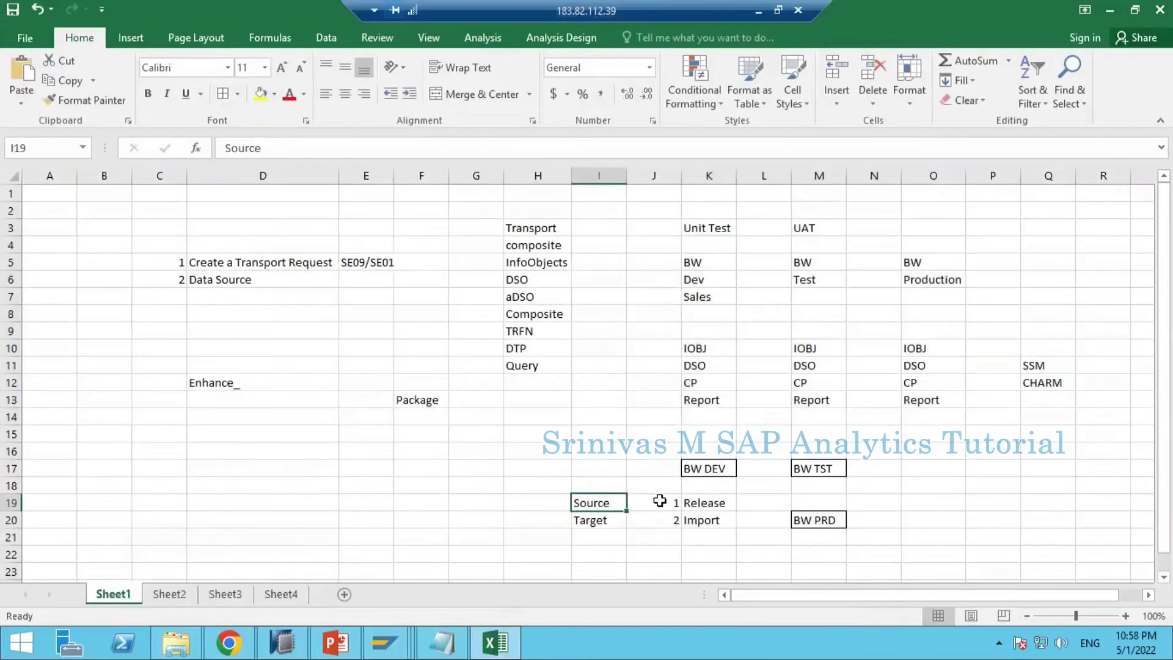
click(715, 468)
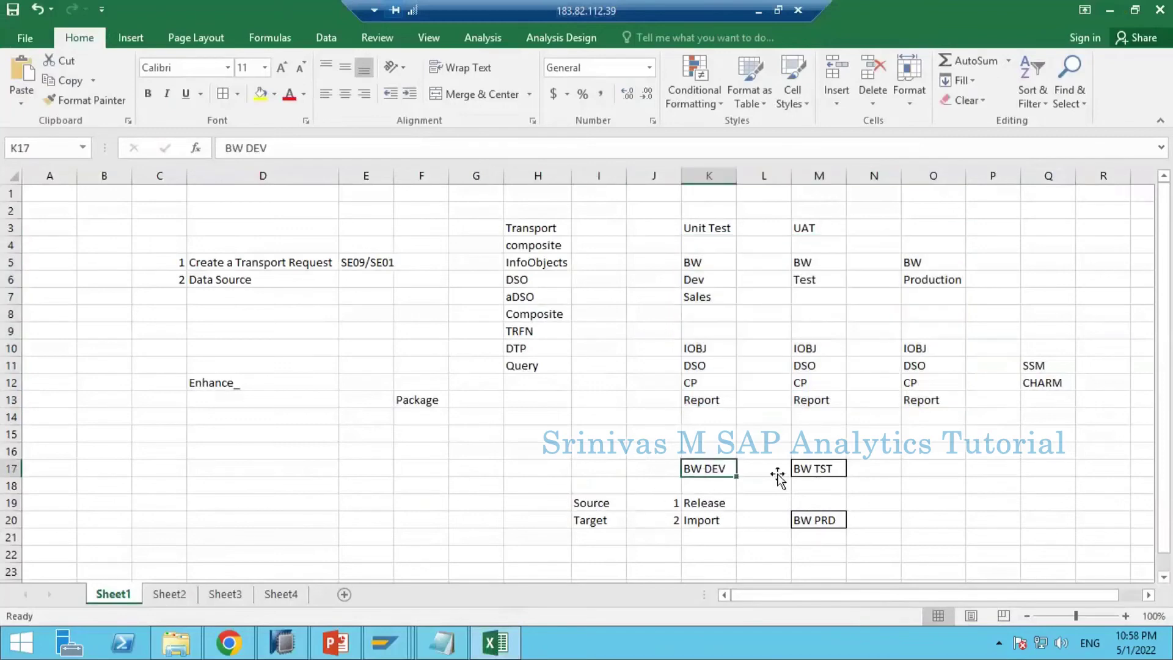
Review the BW TST and BW PRD cells in the landscape notes
click(806, 469)
key(Left)
key(Left)
click(804, 518)
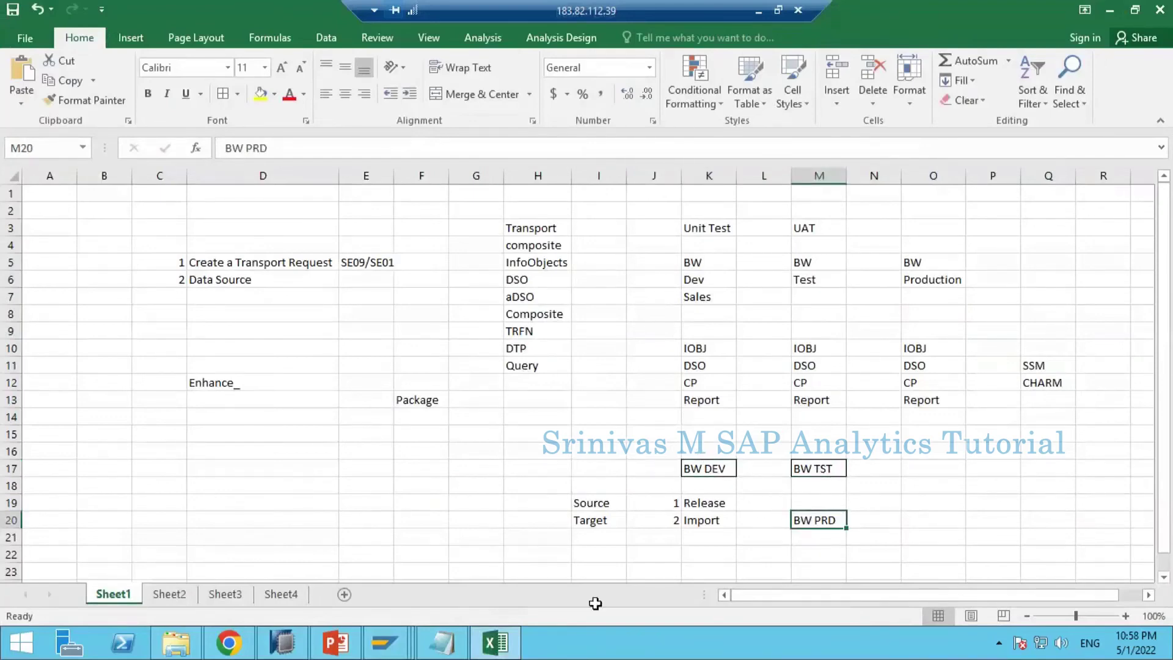
Switch back to the SAP transport routes session and exit the Transport Management System to SAP Easy Access
click(385, 641)
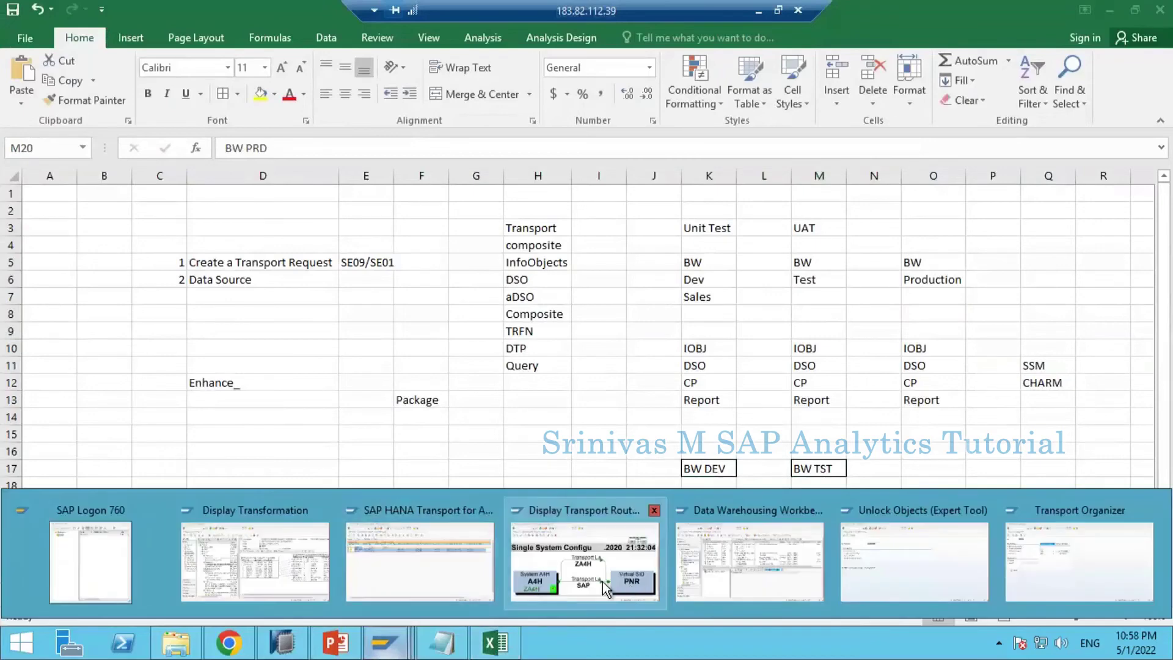
click(582, 553)
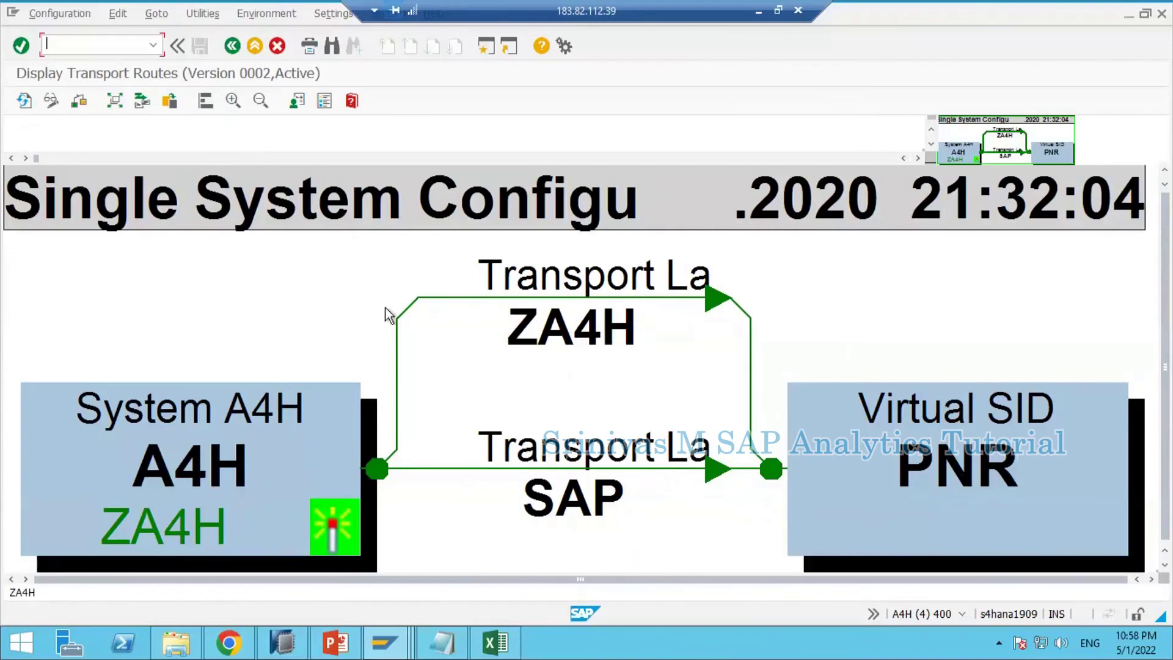
click(250, 49)
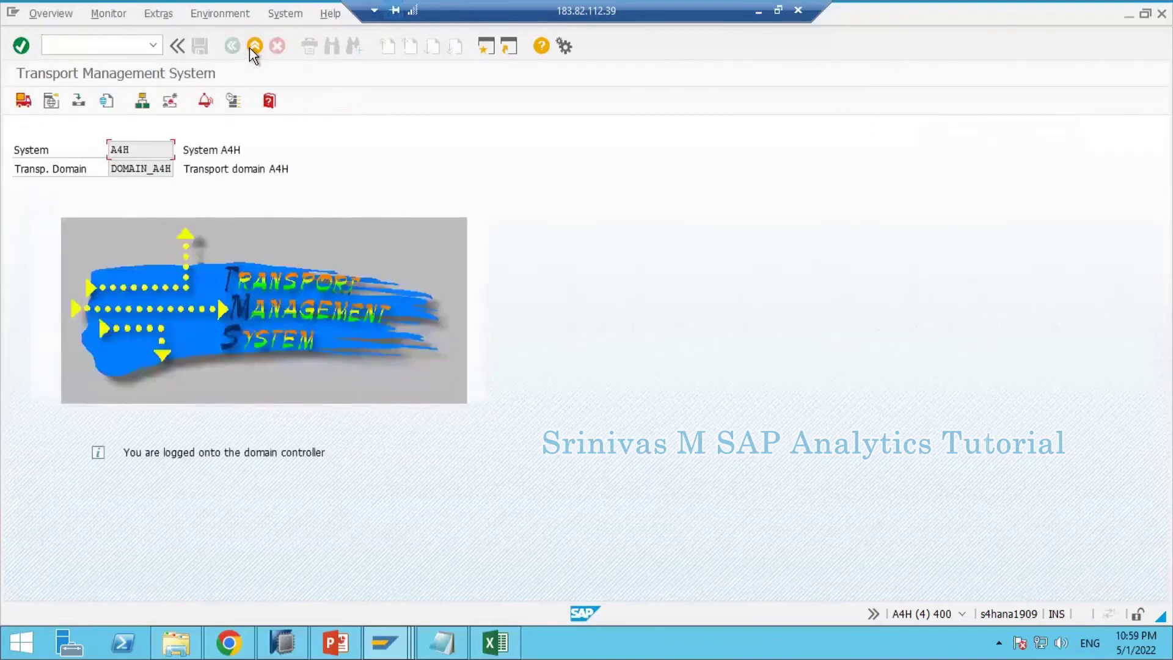
click(250, 49)
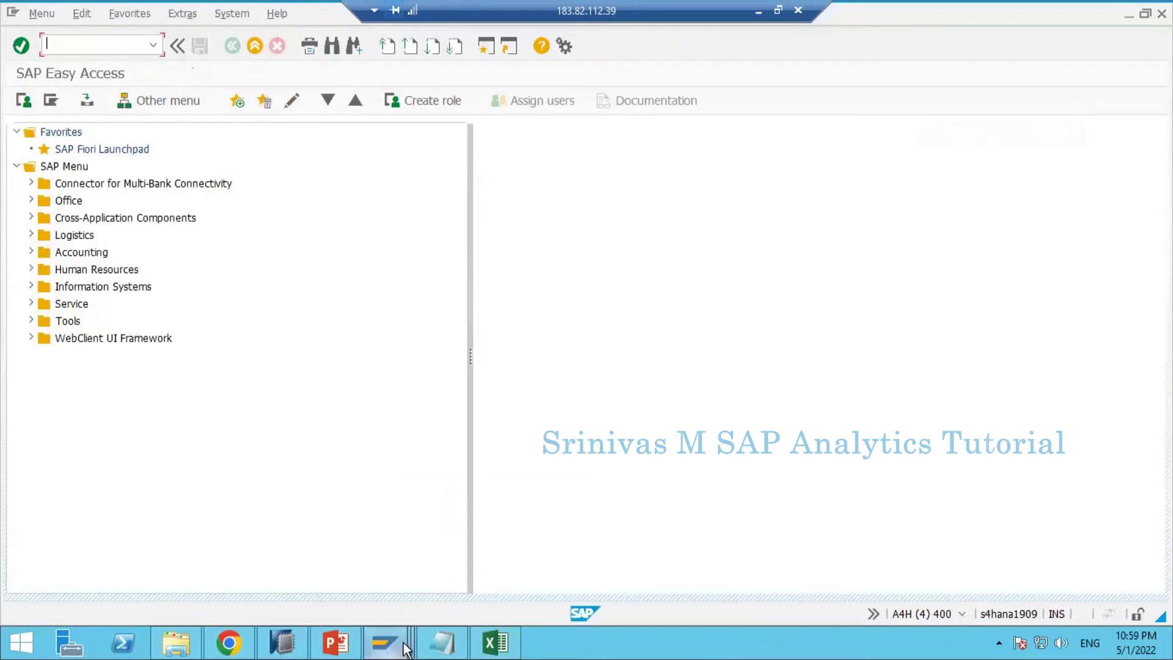
Switch to the SAP HANA Transport for ABAP session, exit to SAP Easy Access and restart transaction SCTS_HTA
mouse_move(390, 646)
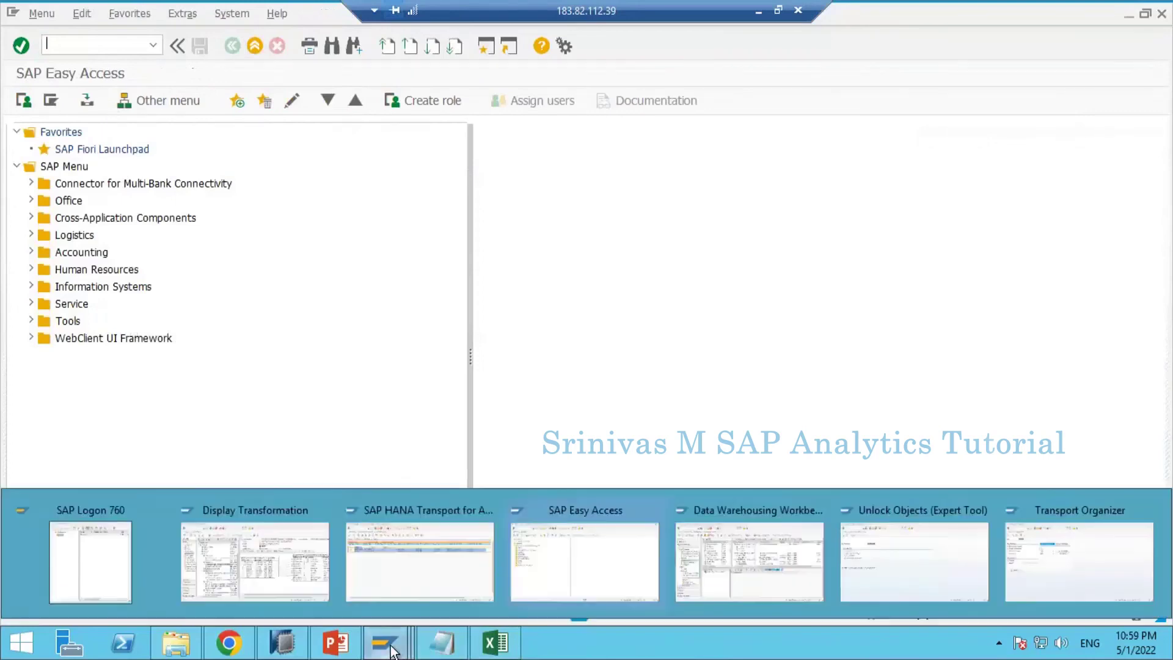
click(418, 583)
click(250, 45)
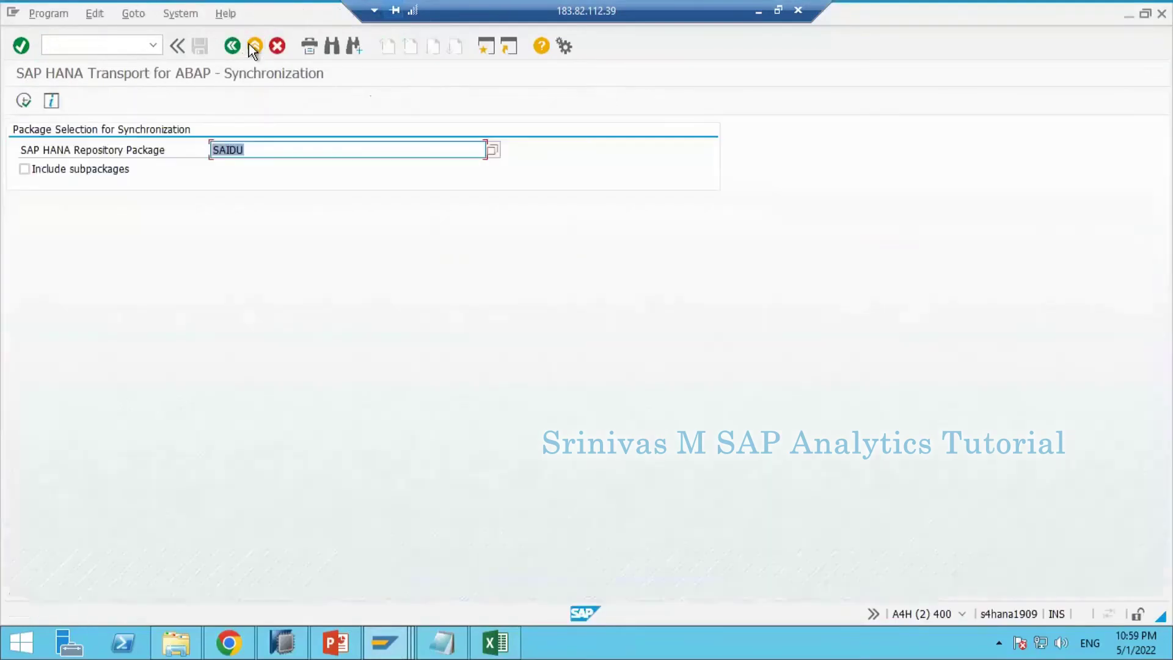
click(251, 45)
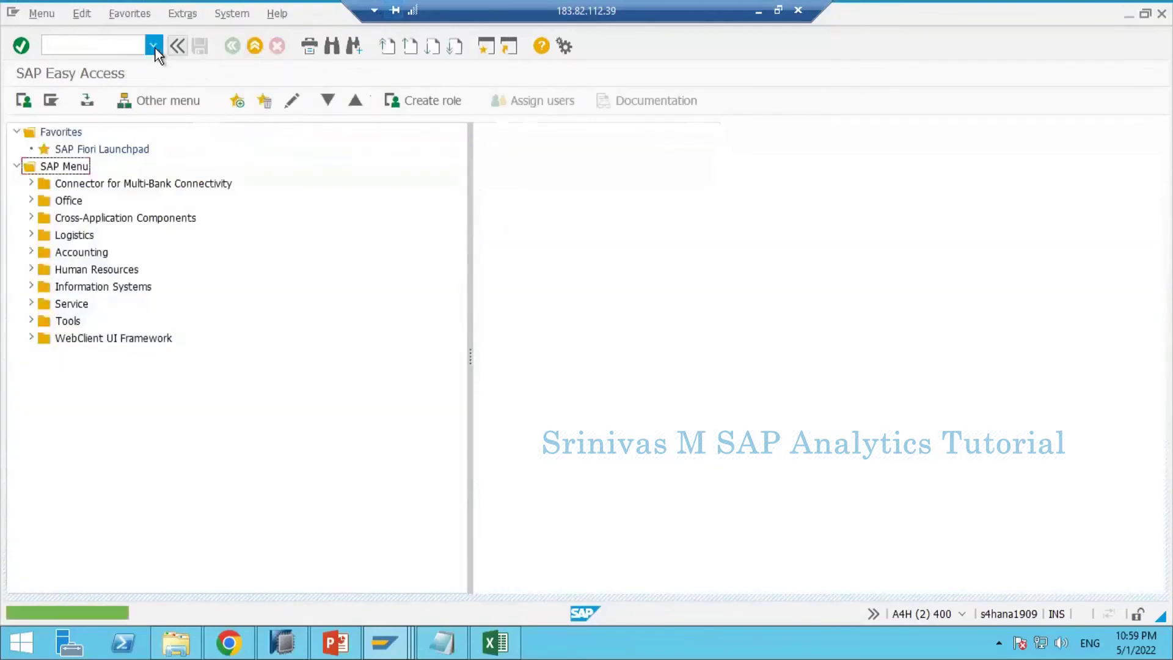
click(153, 45)
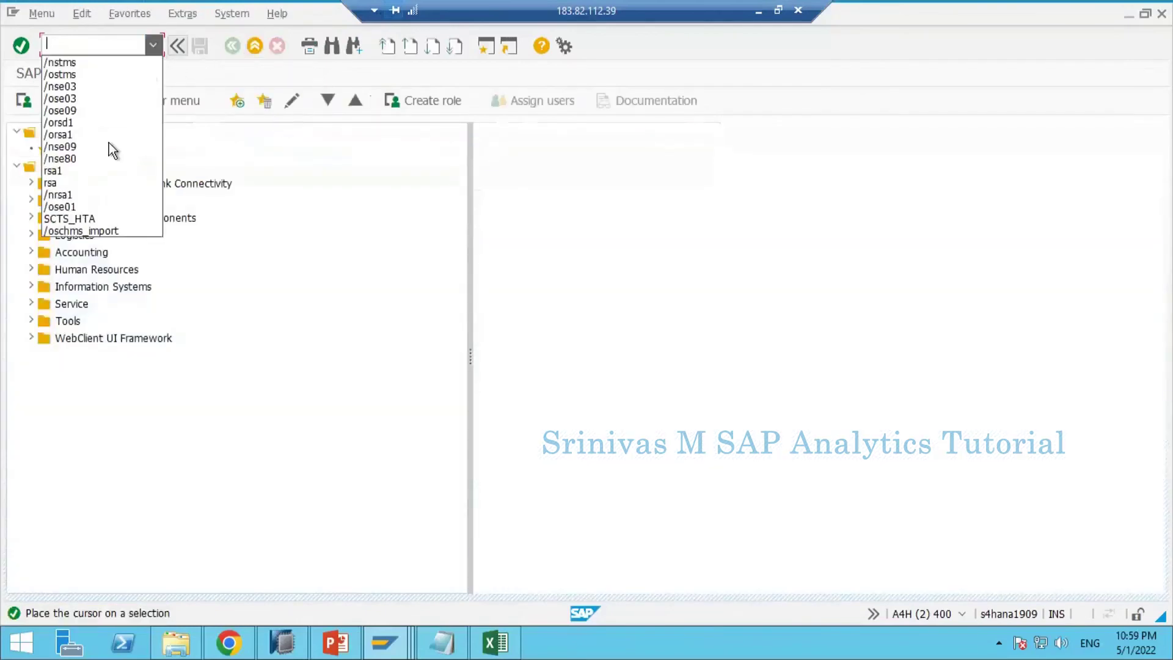
click(64, 219)
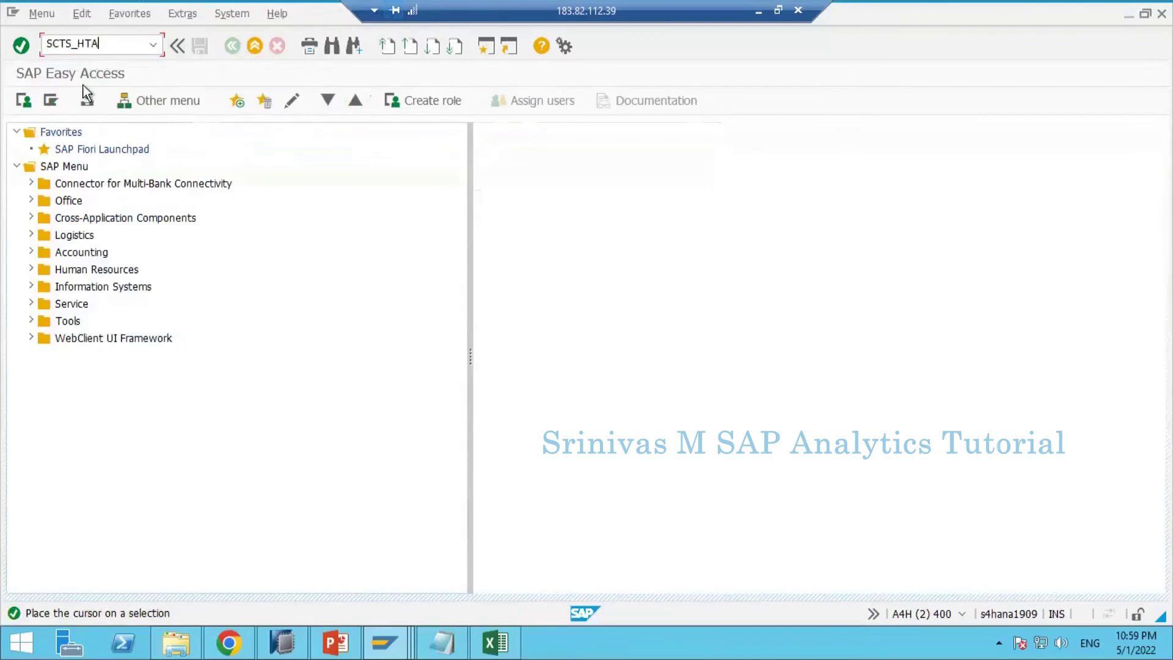
key(Return)
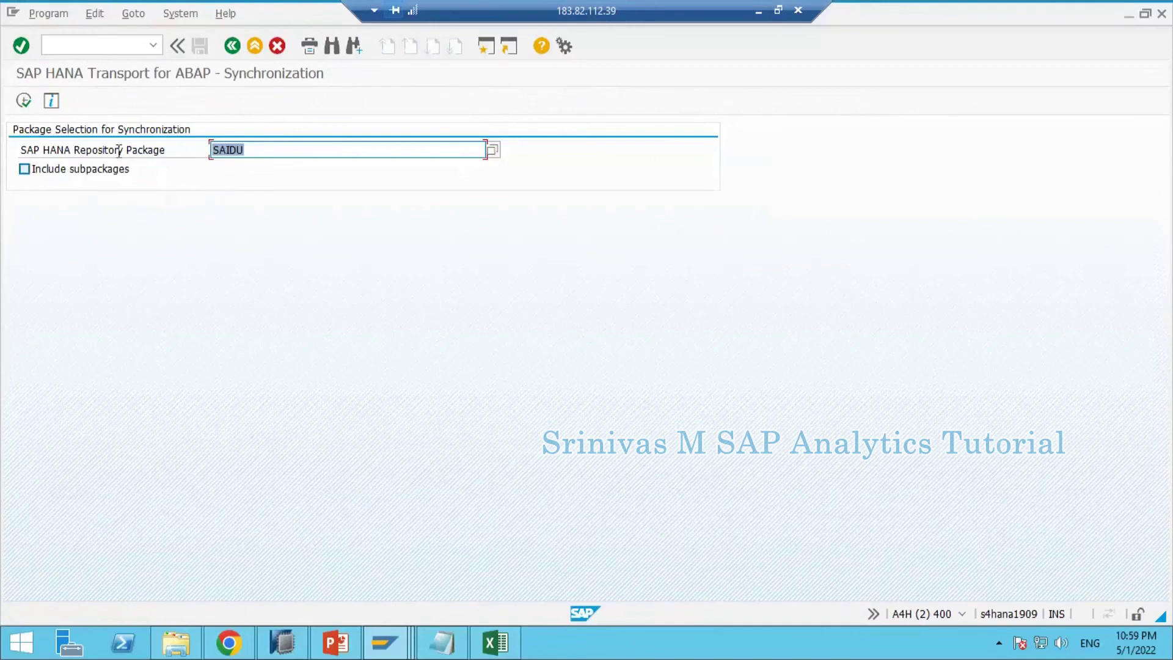
Clear the SAP HANA repository package, check package SAIDU in HANA Studio, and enter SAIDU as the package to synchronize
key(BackSpace)
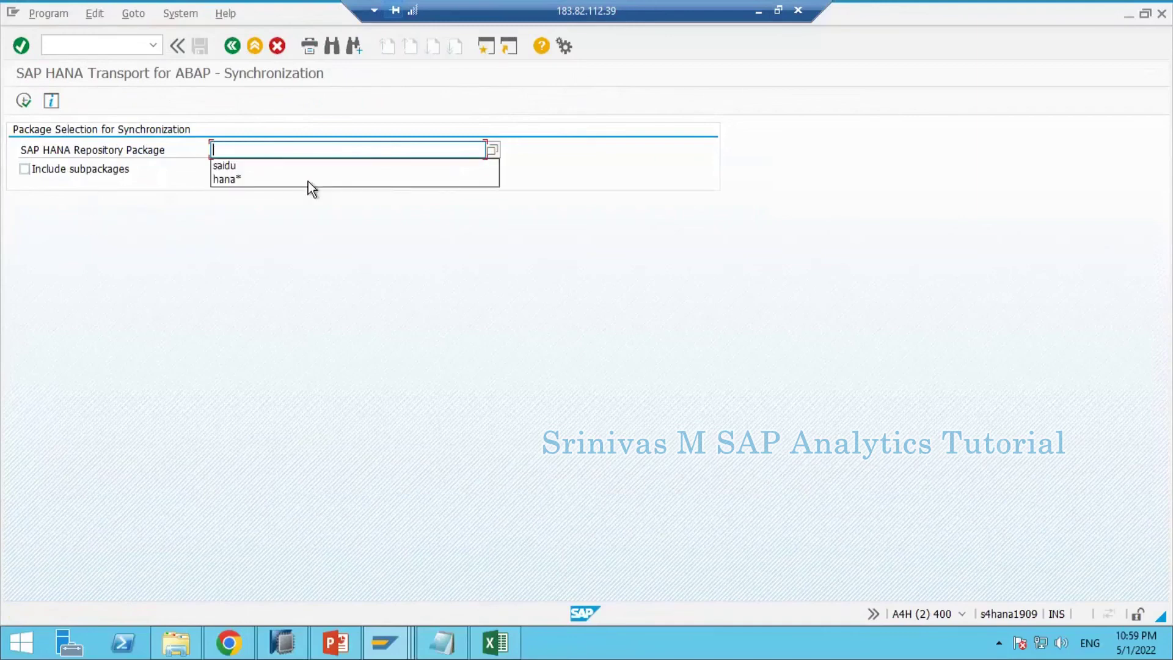
key(Escape)
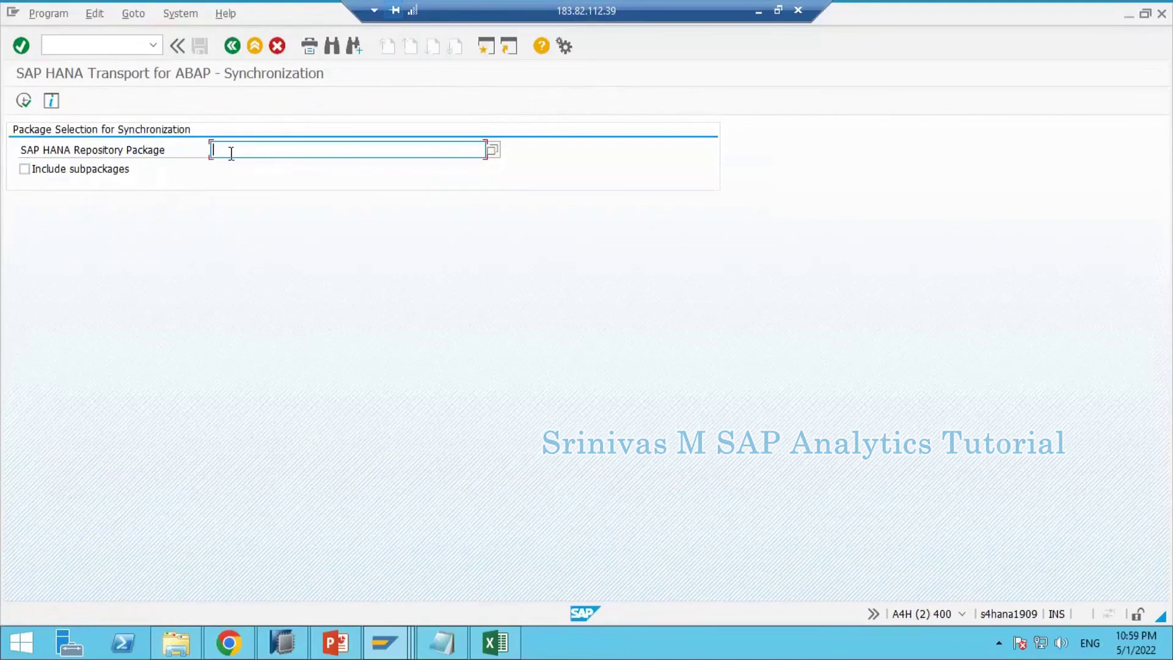
click(281, 643)
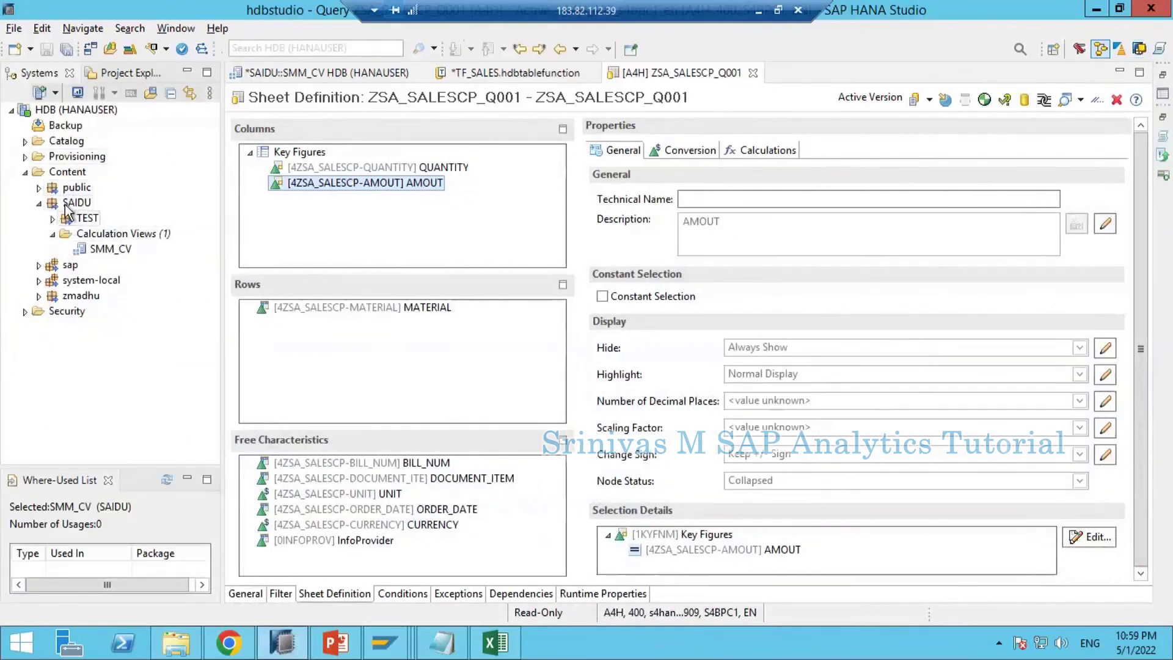
click(71, 206)
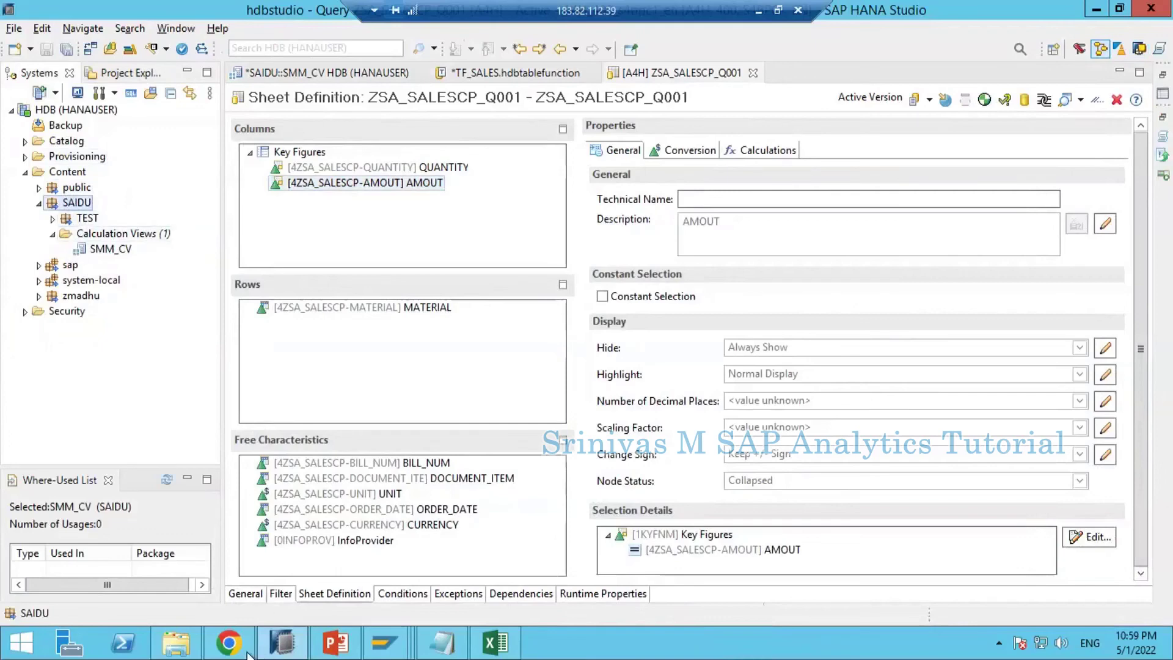
key(alt+Tab)
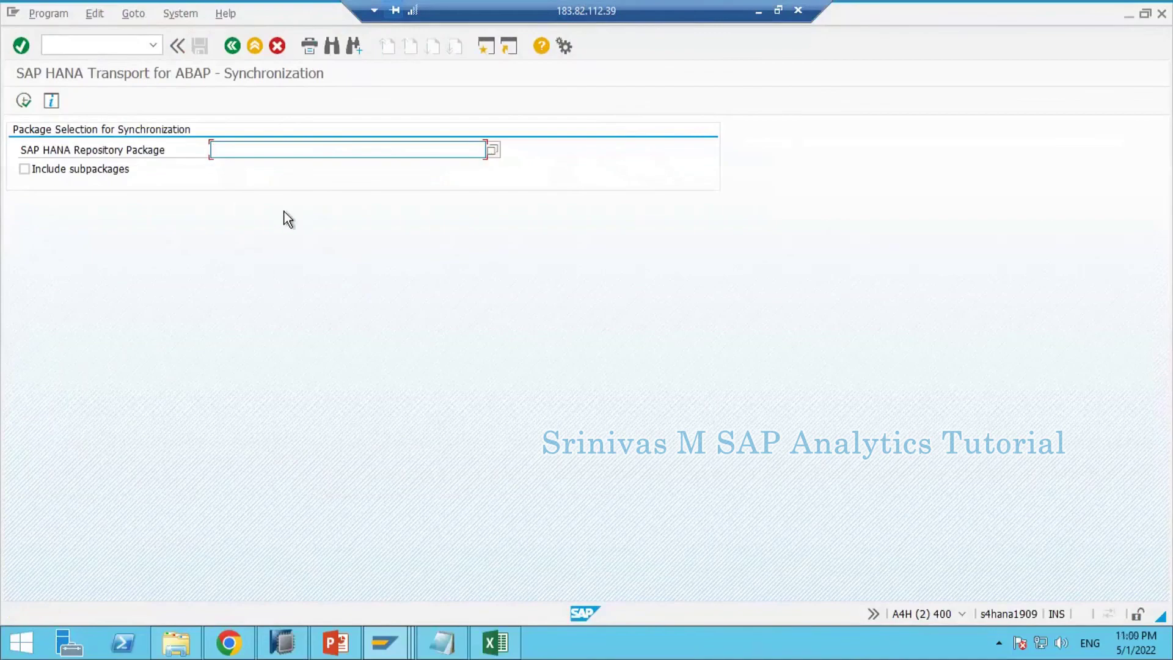
text(SAIDU)
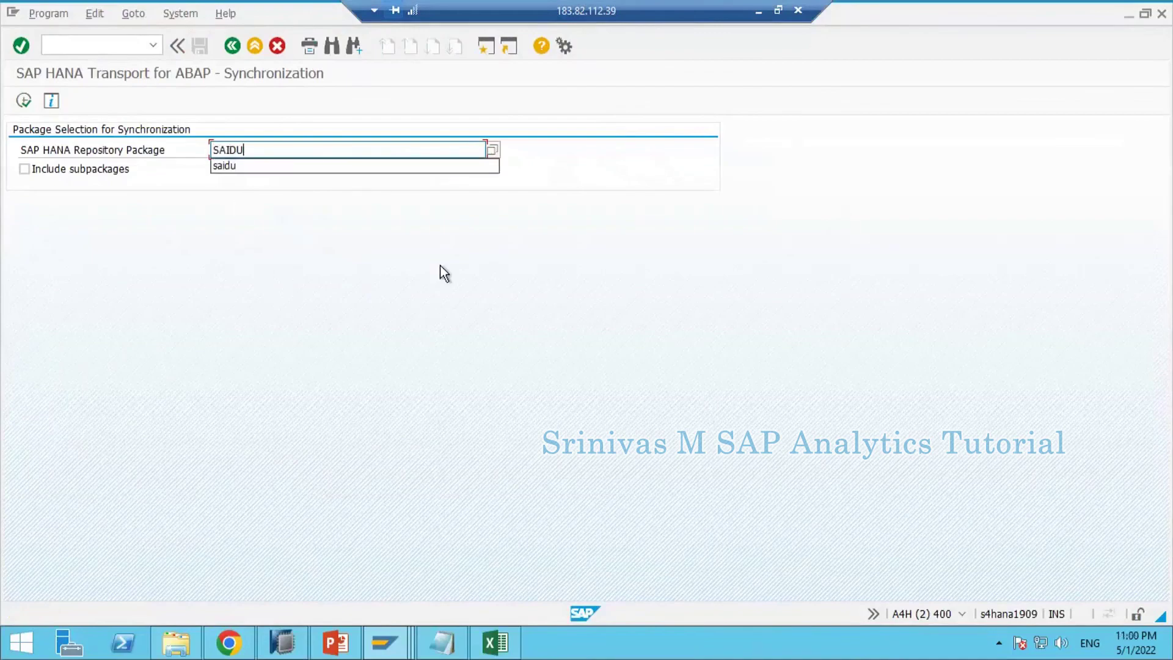
In HANA Studio, expand subpackage TEST of SAIDU to its calculation view SMM_CV_2 and collapse the neighbouring Calculation Views folder
key(alt+Tab)
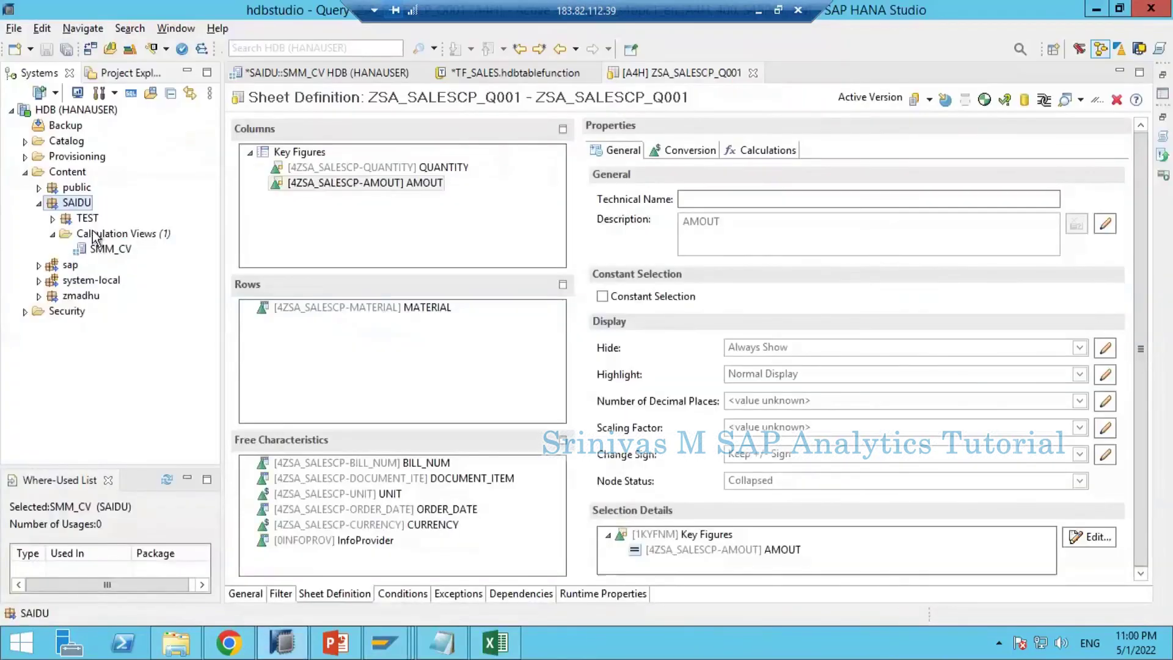
click(53, 219)
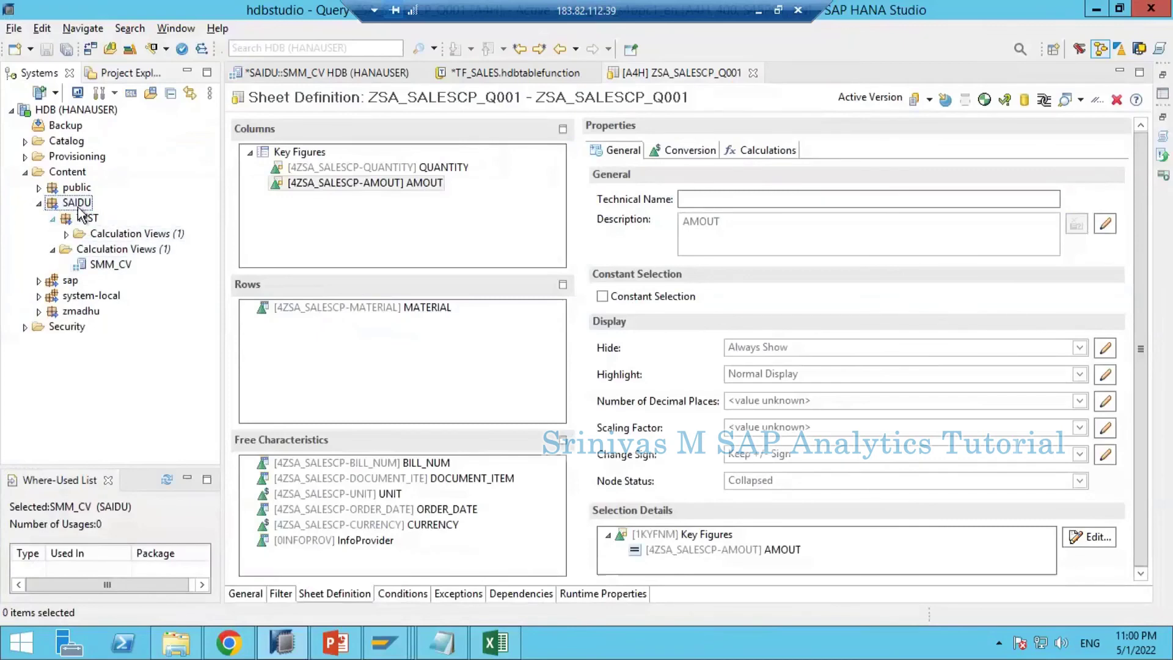
click(87, 218)
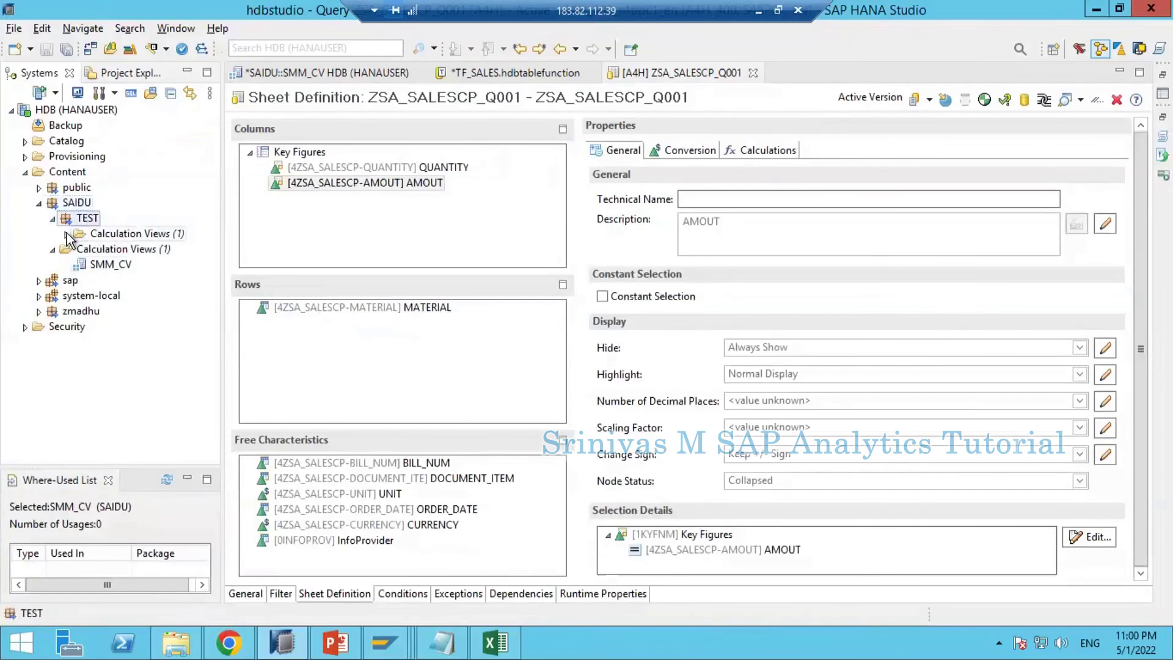
click(66, 234)
click(130, 249)
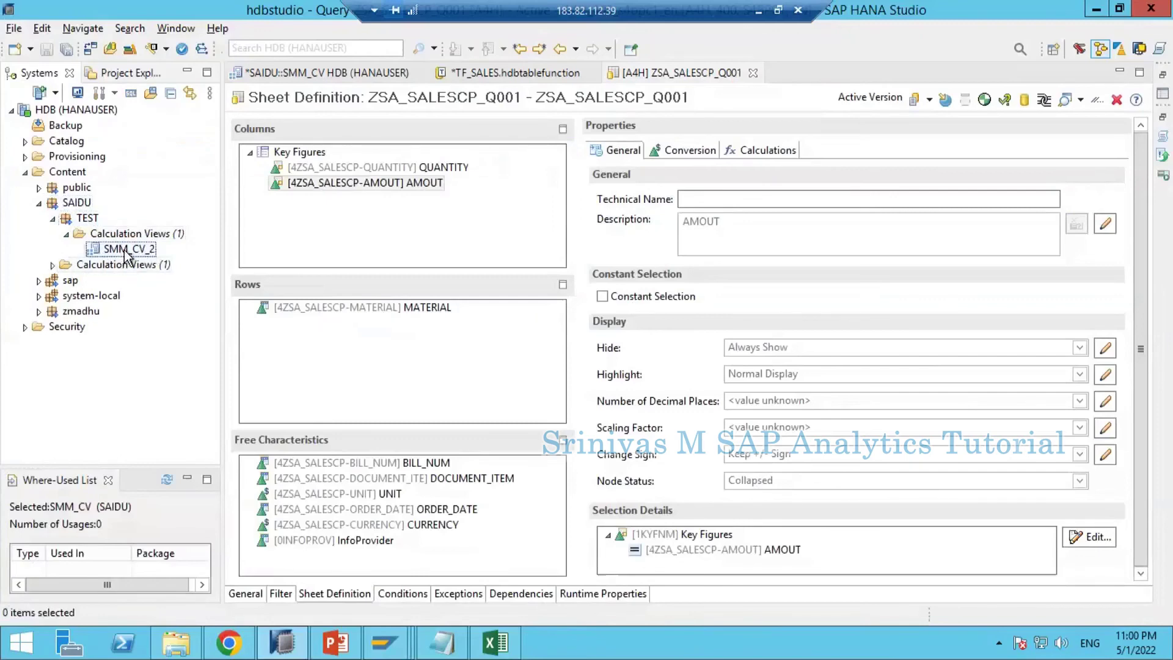
click(53, 264)
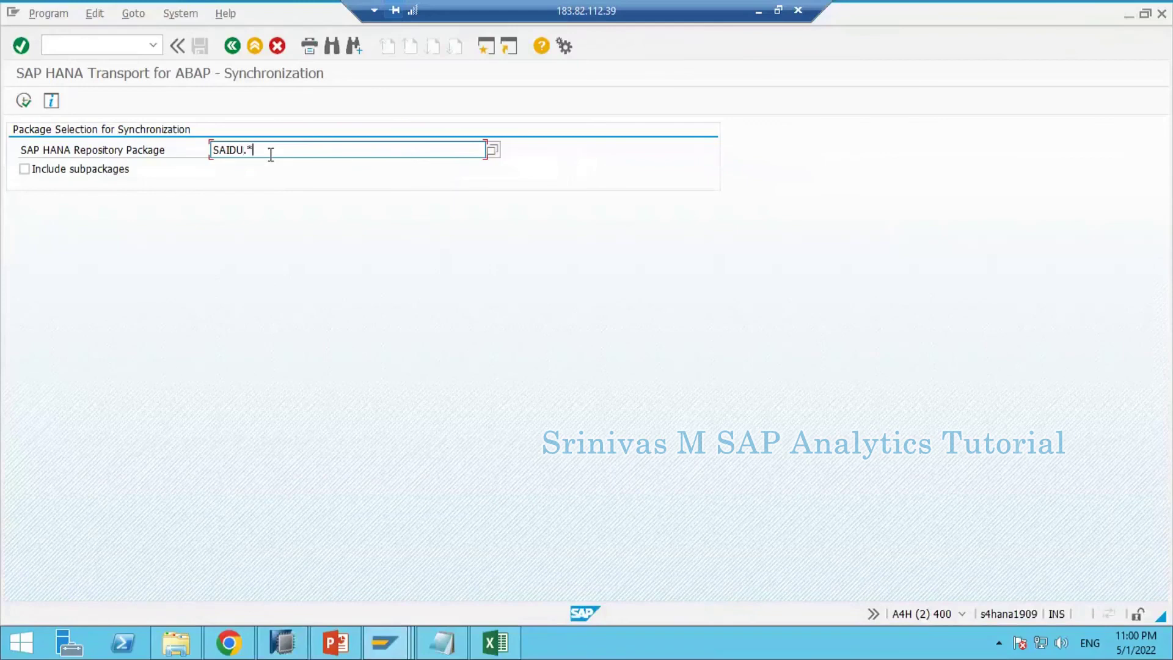
Look up repository packages matching SAIDU.*, choose SAIDU.TEST, and compare it with calculation view SMM_CV_2 in HANA Studio
key(F4)
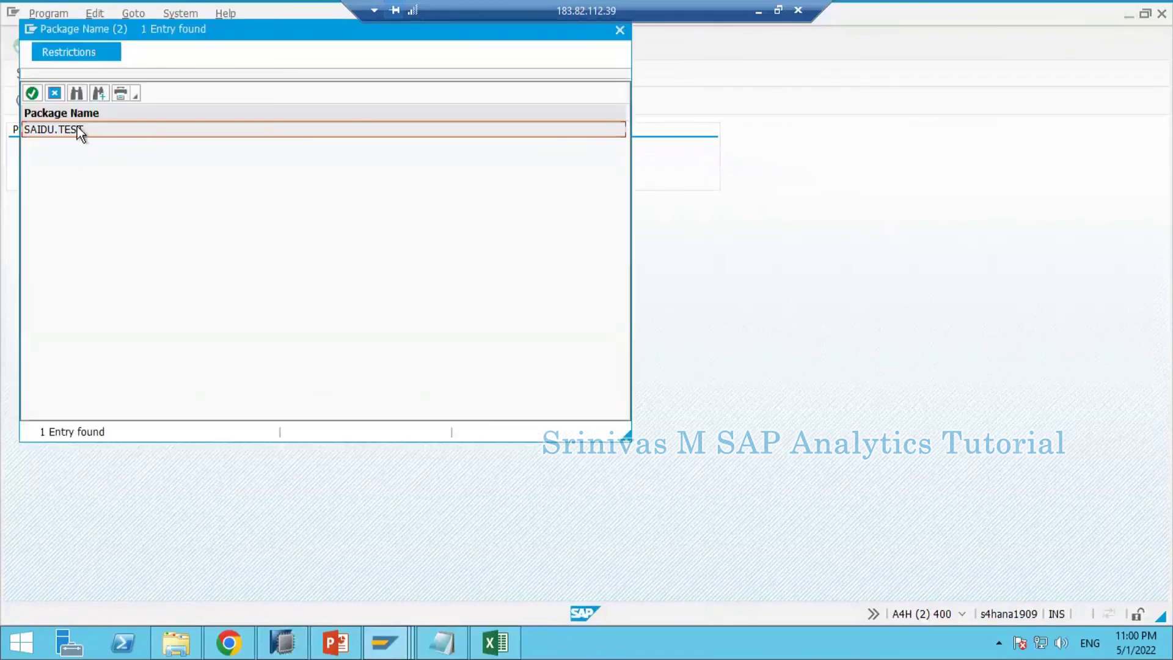
double_click(77, 127)
drag(291, 154, 192, 152)
key(alt+Tab)
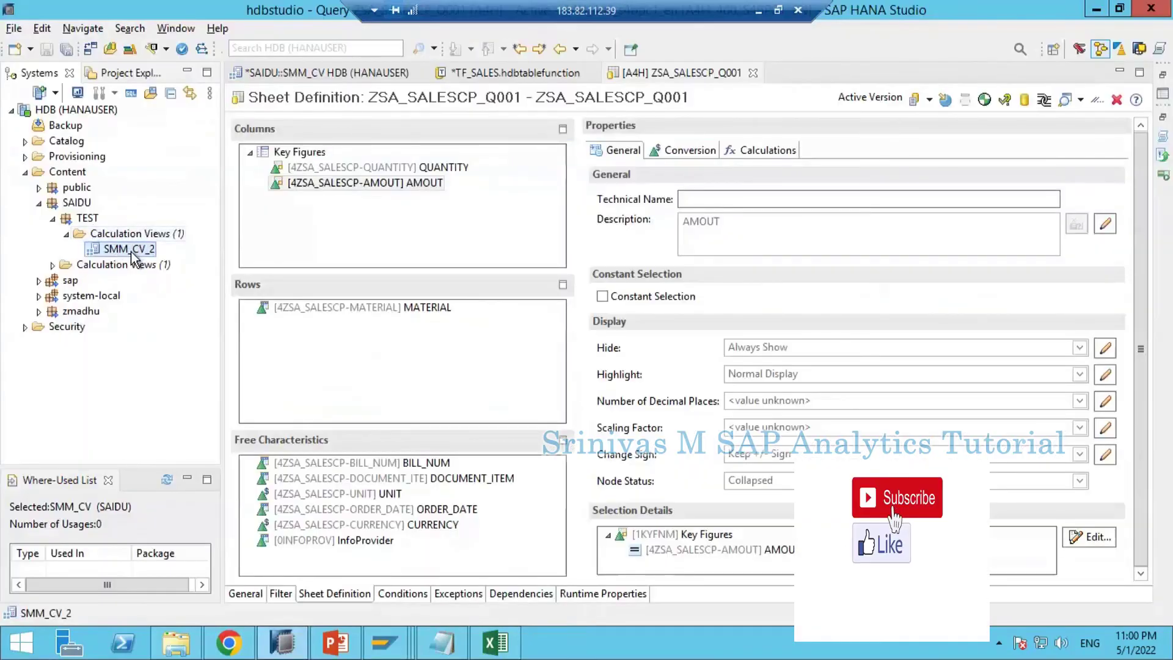
key(alt+Tab)
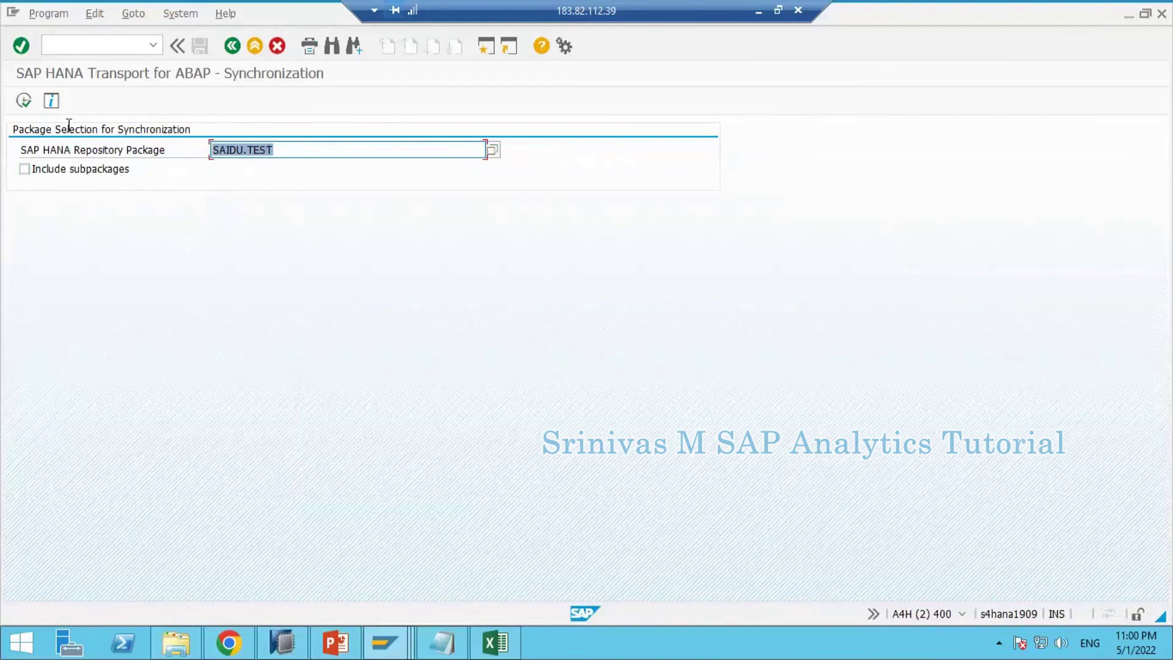
List the objects of package SAIDU.TEST and start synchronizing the package with its calculation view SMM_CV_2 selected
click(24, 100)
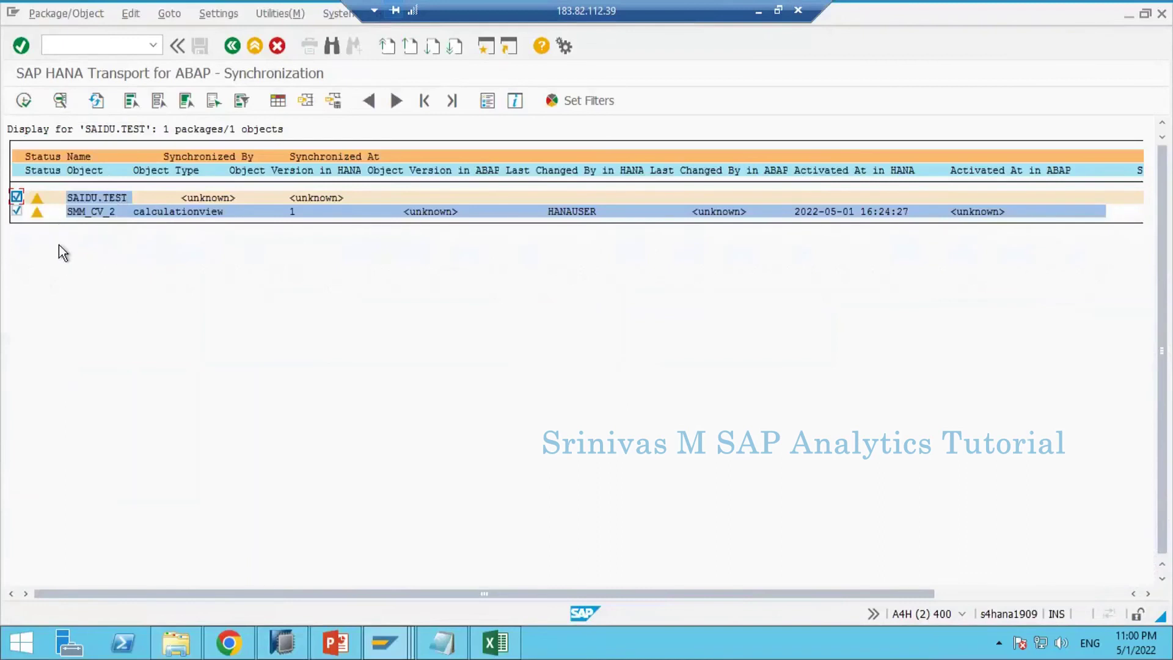
click(17, 211)
click(17, 197)
click(16, 198)
click(23, 100)
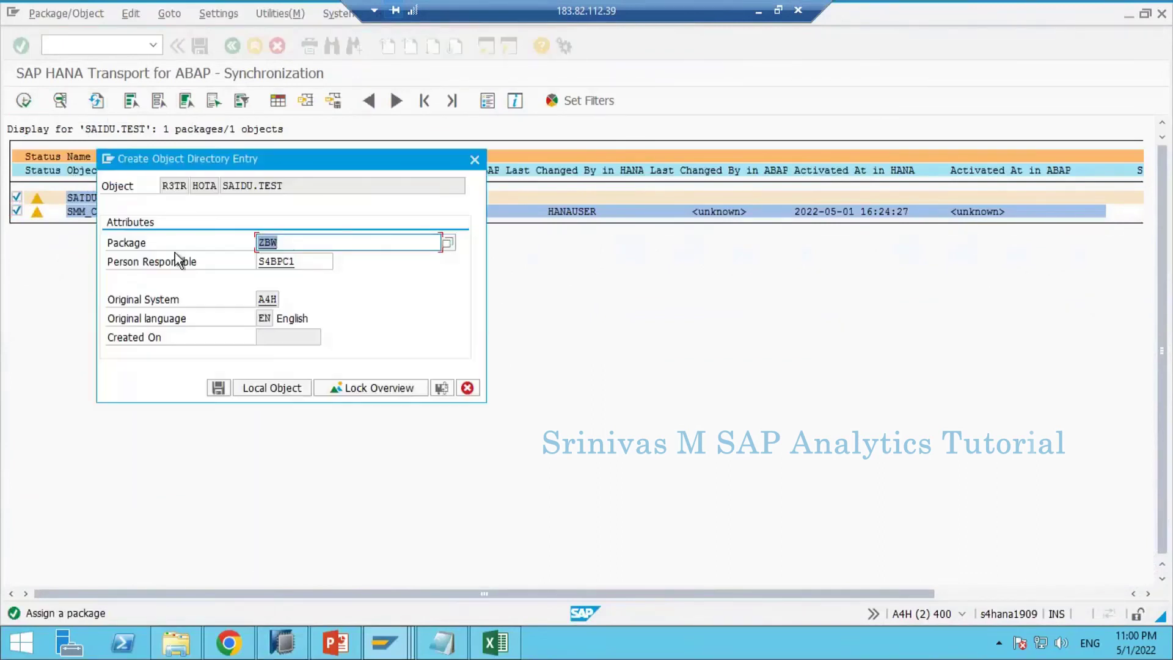
Assign SAIDU.TEST to package ZBW and record it in a new workbench request described as CVs with target PNR
click(219, 390)
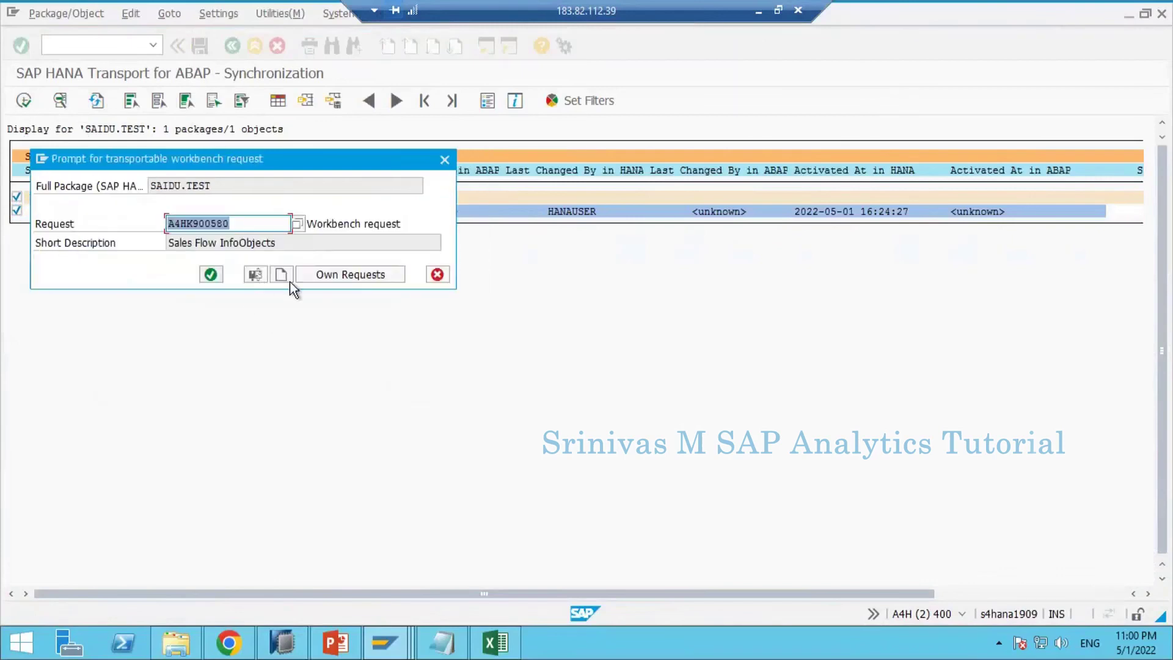
click(281, 275)
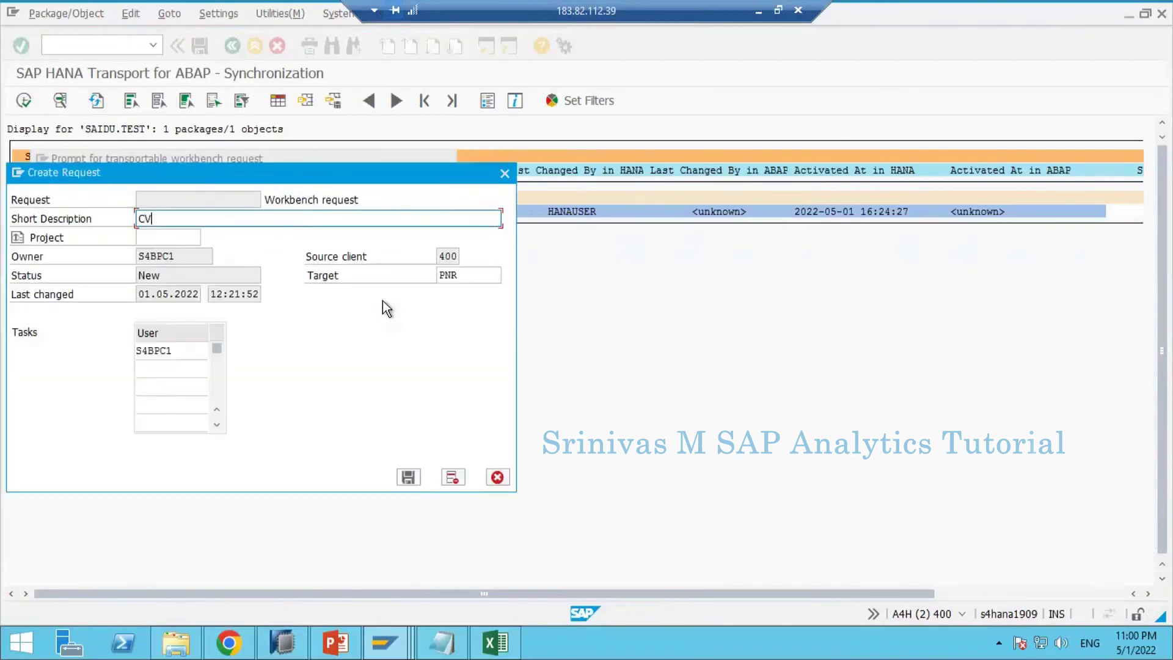
click(408, 477)
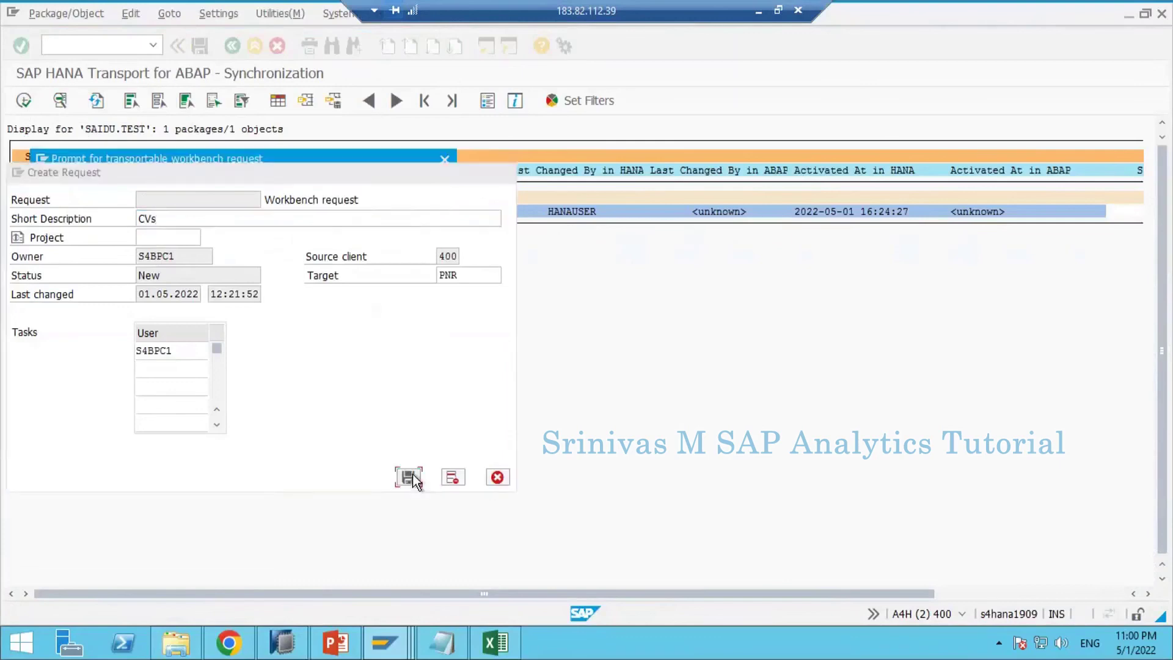
click(210, 275)
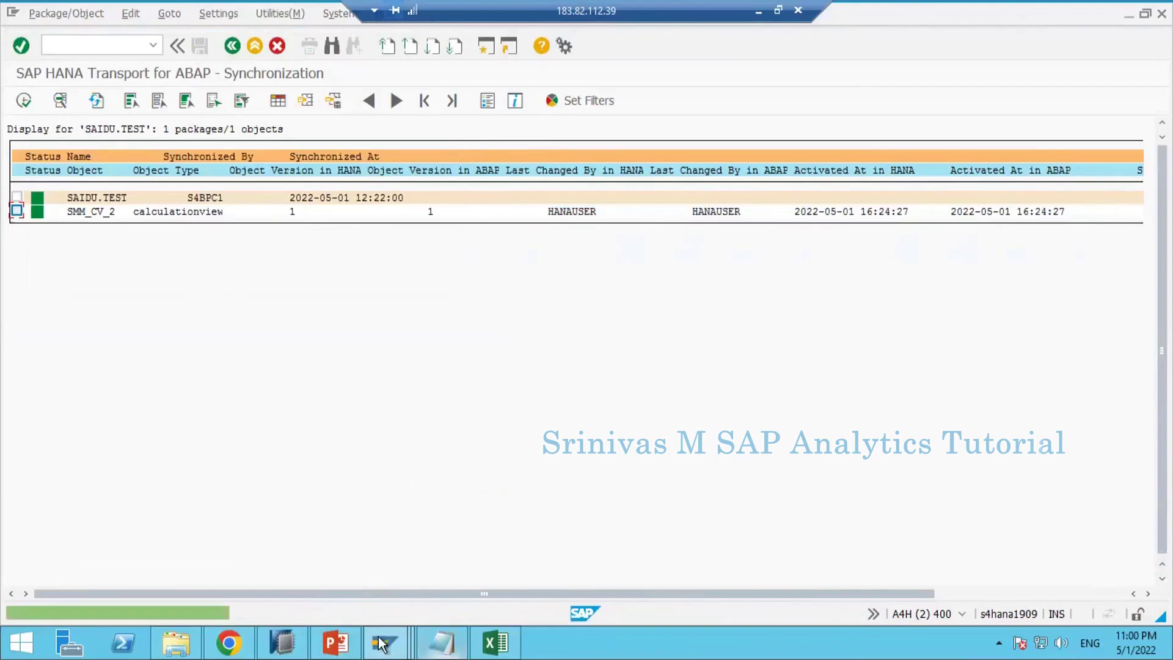
Switch to the Transport Organizer session
mouse_move(385, 641)
mouse_move(621, 569)
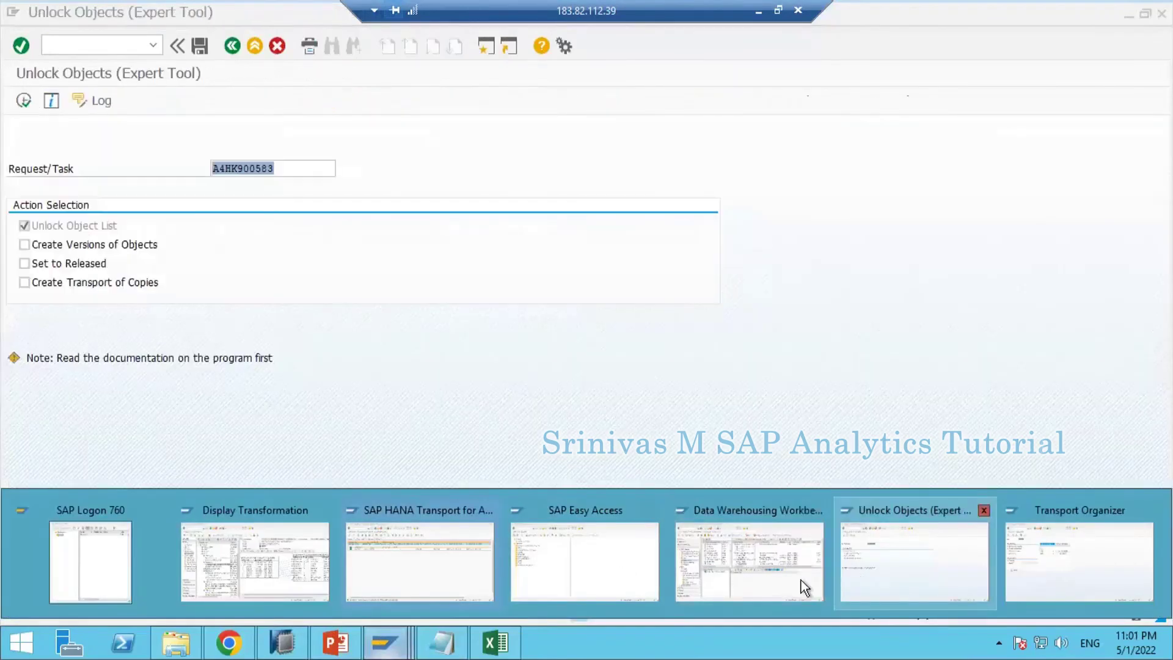
mouse_move(929, 577)
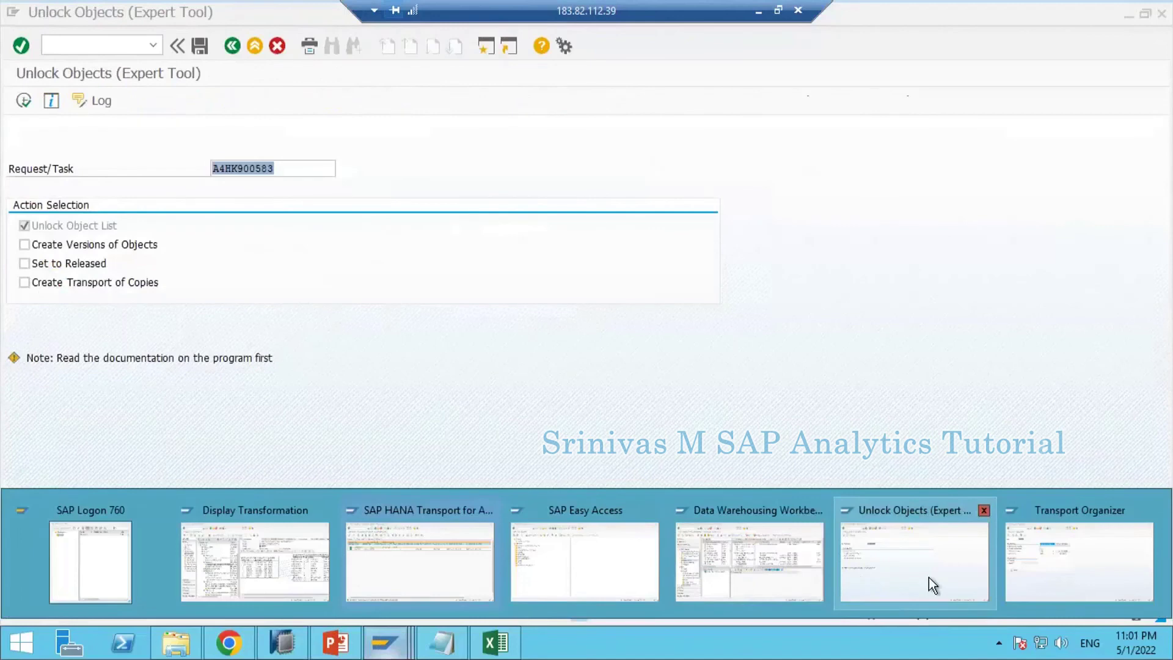
click(1113, 570)
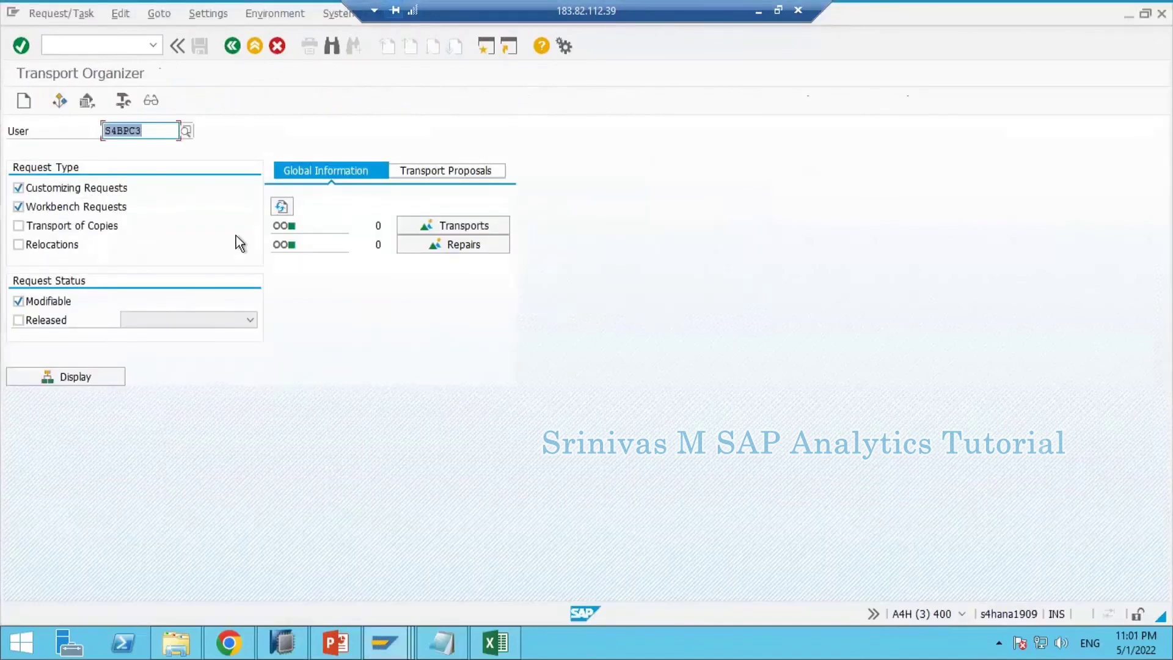
key(End)
key(BackSpace)
key(BackSpace)
text(1)
key(Return)
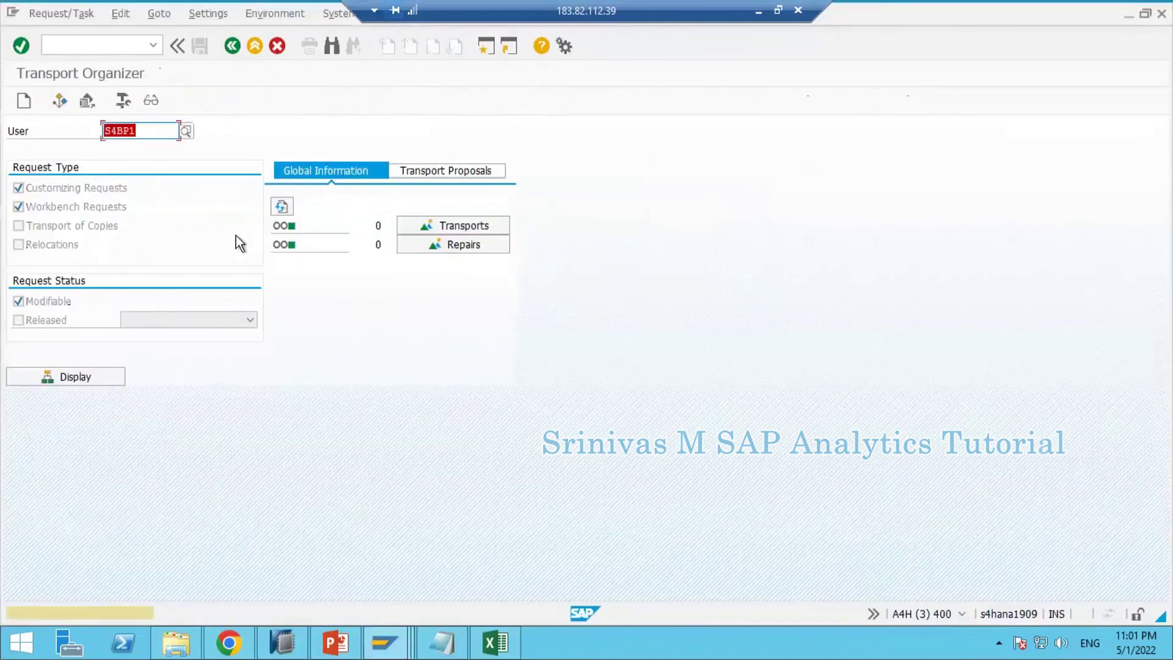
Set the user to S4BPC1 and display that user's modifiable change requests
key(BackSpace)
key(Down)
key(Down)
key(Down)
key(Down)
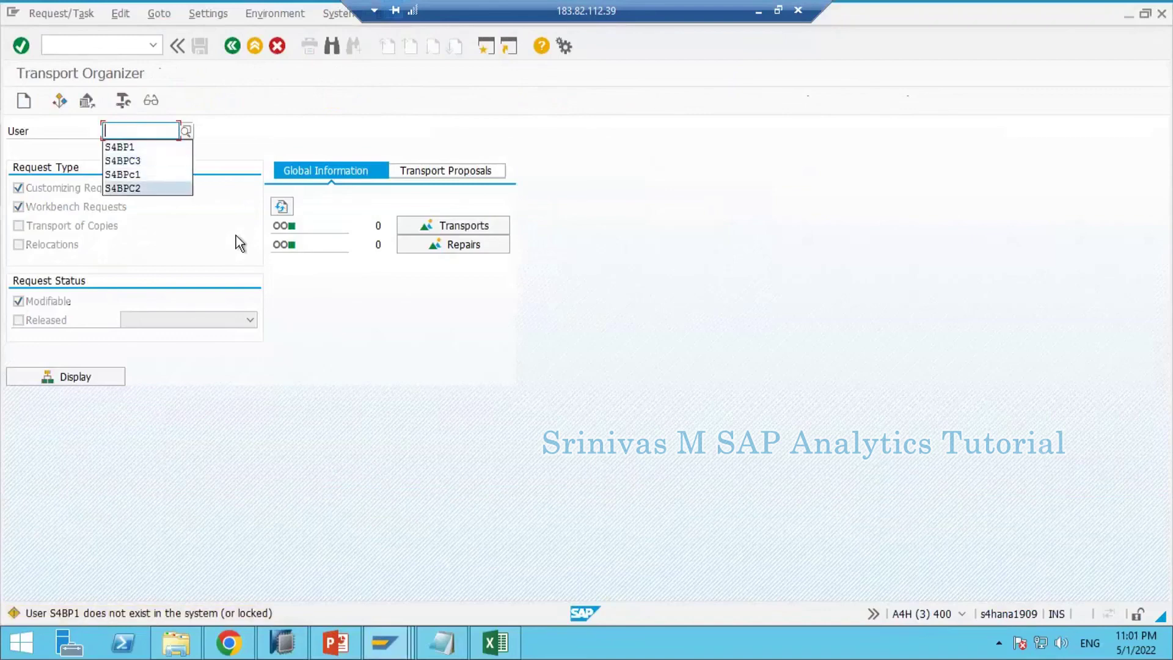
key(Up)
key(Return)
key(Return)
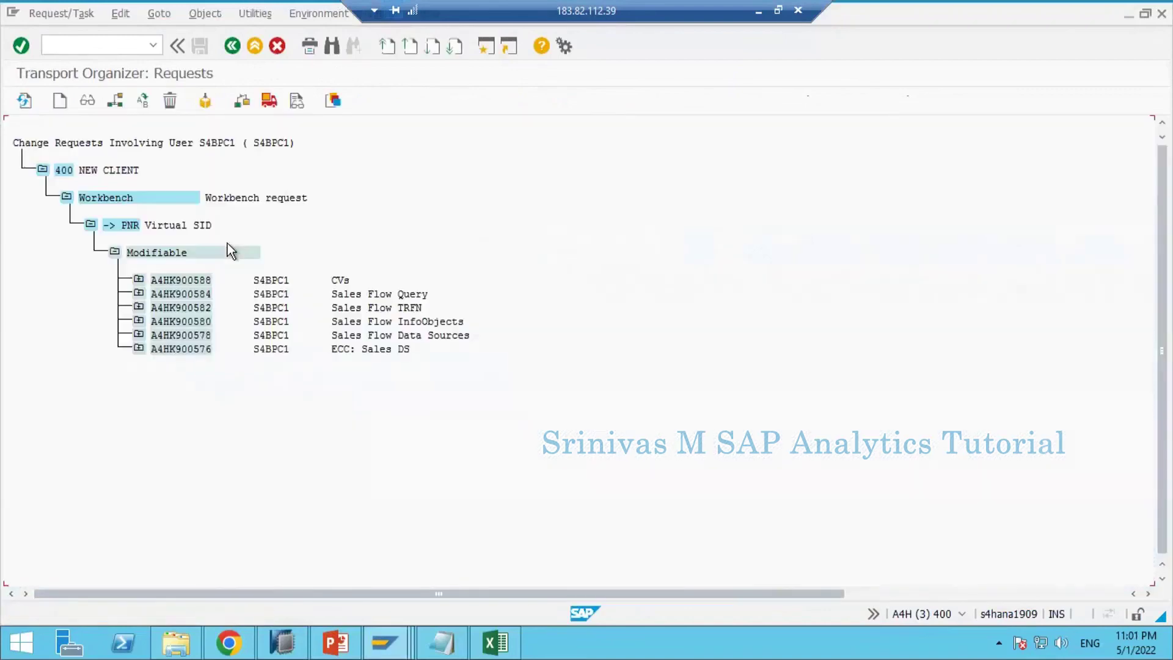
Expand the CVs request and its Development/Correction task down to the contents of the Full Package entry
click(137, 281)
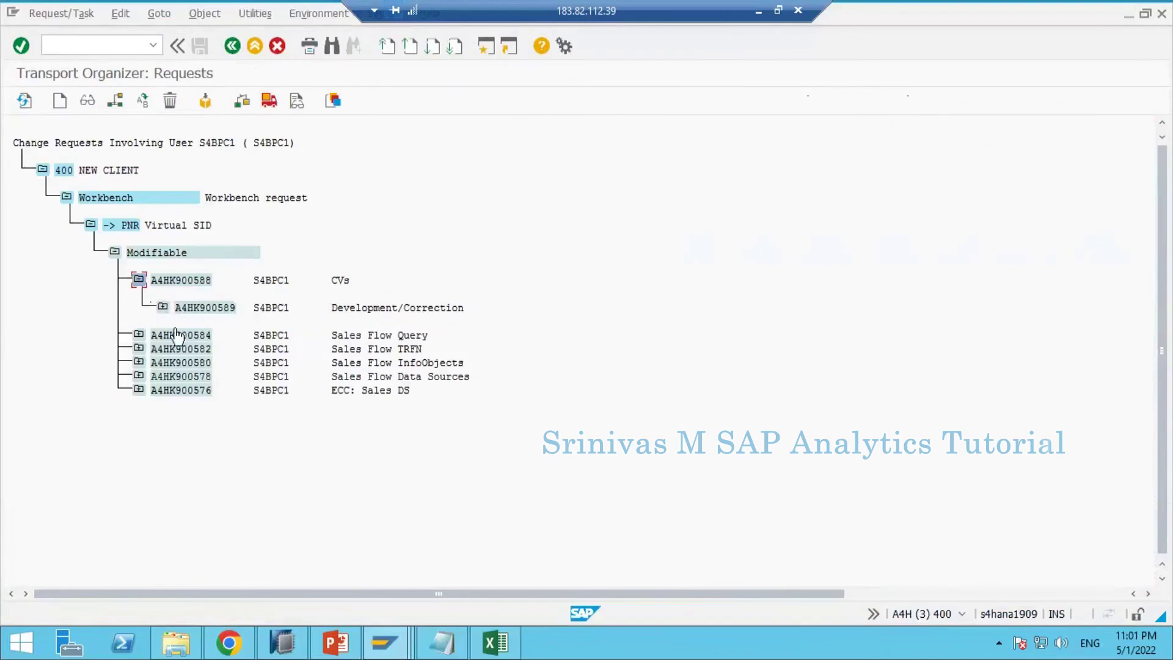
click(162, 307)
click(186, 334)
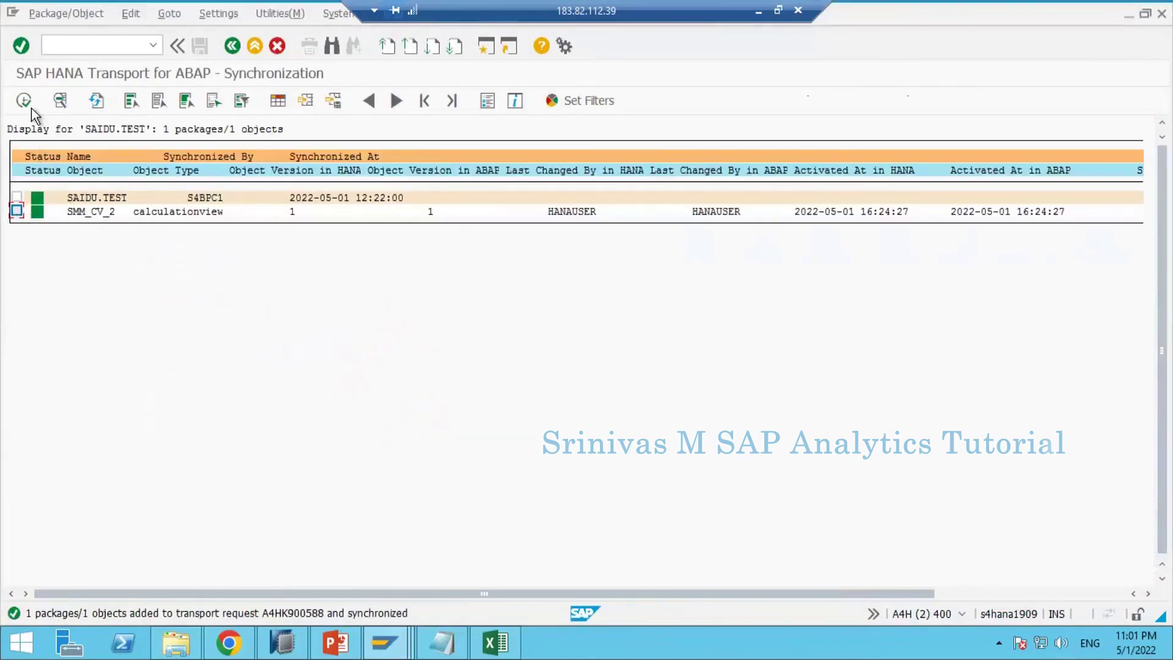
Back in the HANA synchronization session, refresh the SAIDU.TEST list, select calculation view SMM_CV_2 and synchronize it again
click(96, 103)
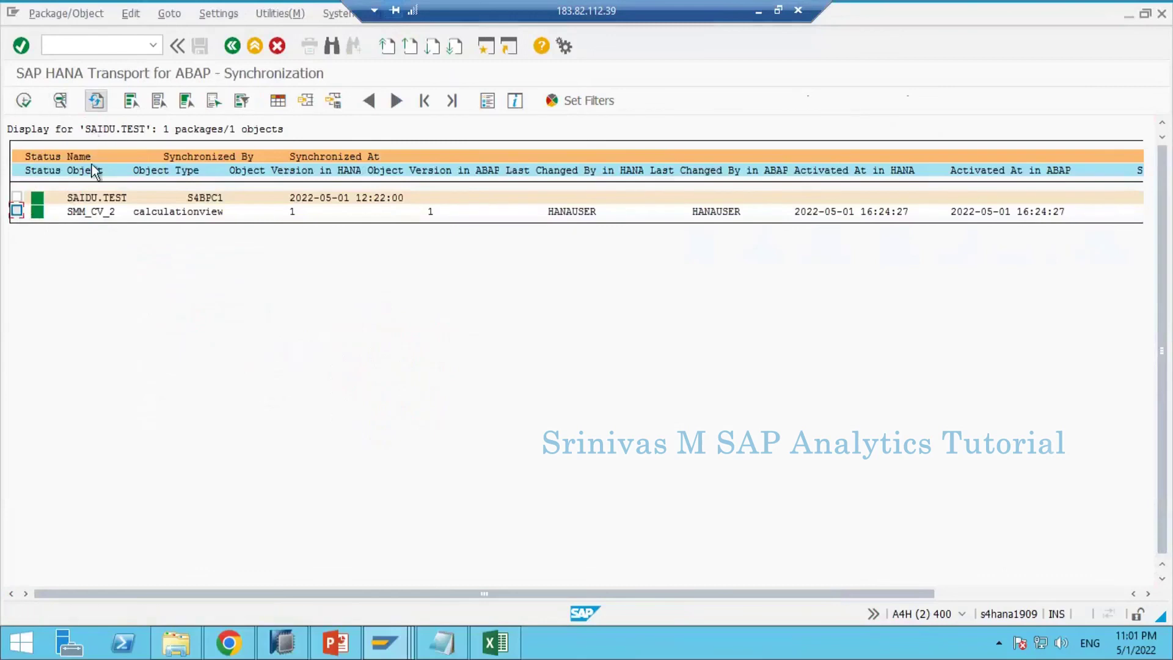
click(19, 210)
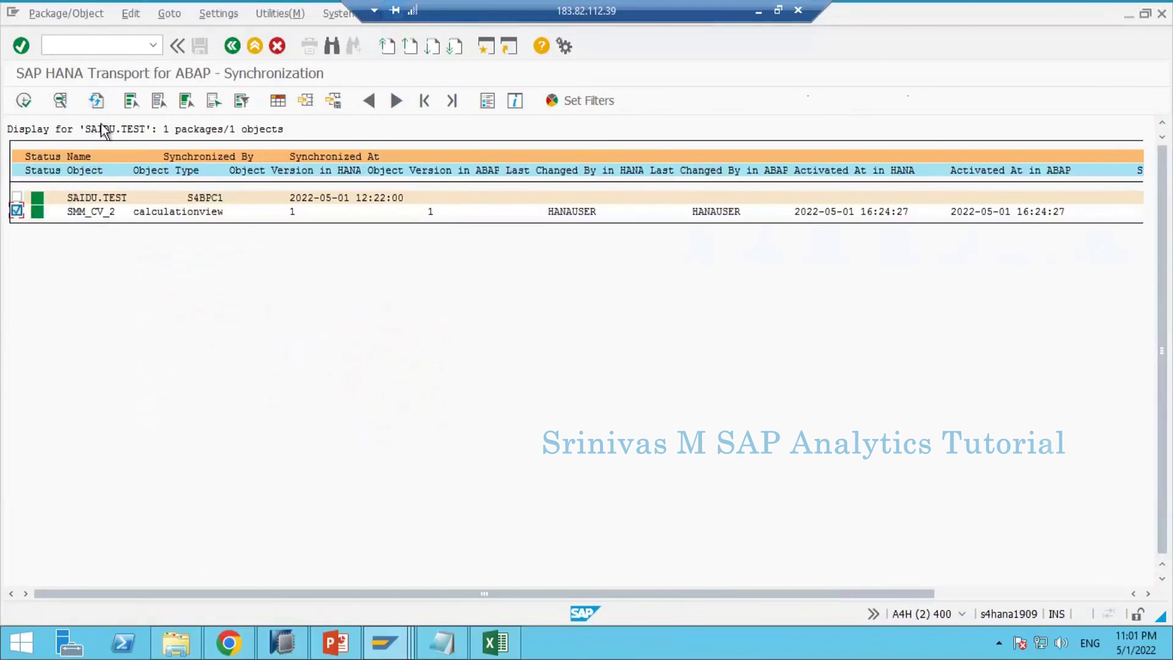
click(23, 100)
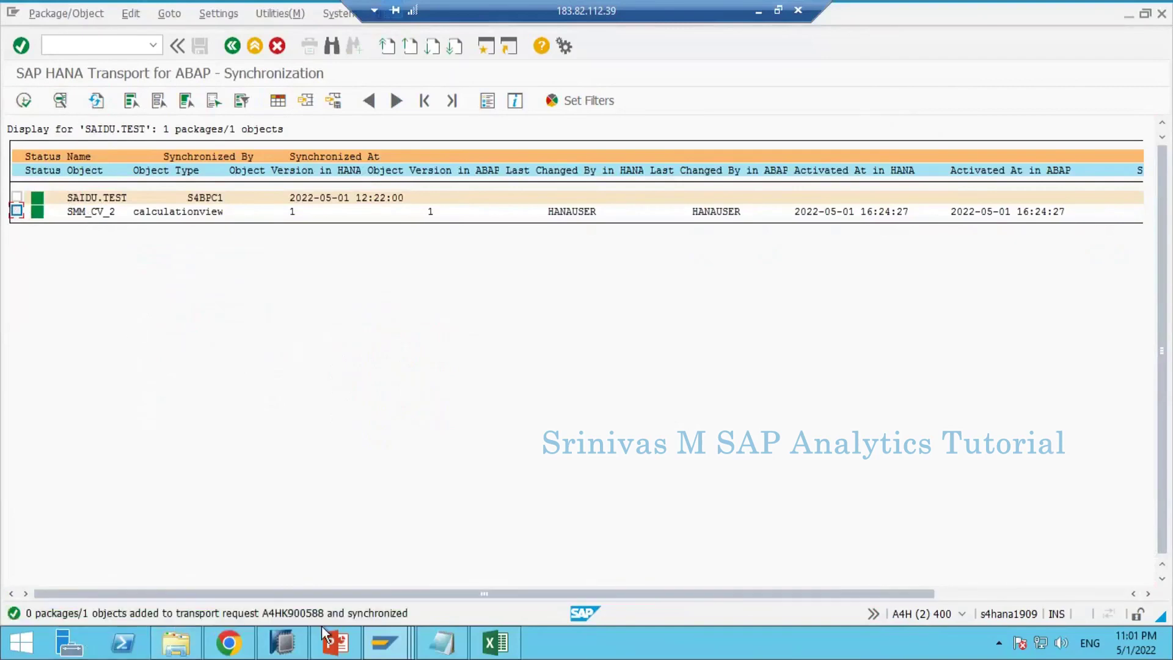
Refresh the change requests in the Transport Organizer and inspect the objects recorded in the CVs request and its Development/Correction task
key(alt+Tab)
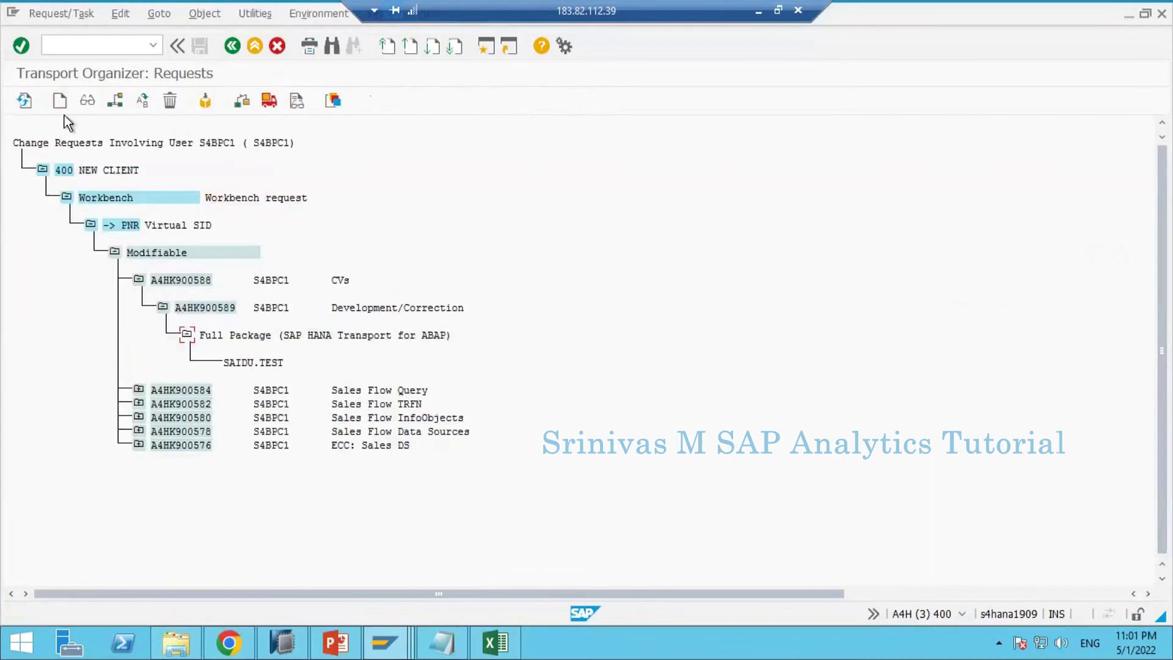
click(24, 101)
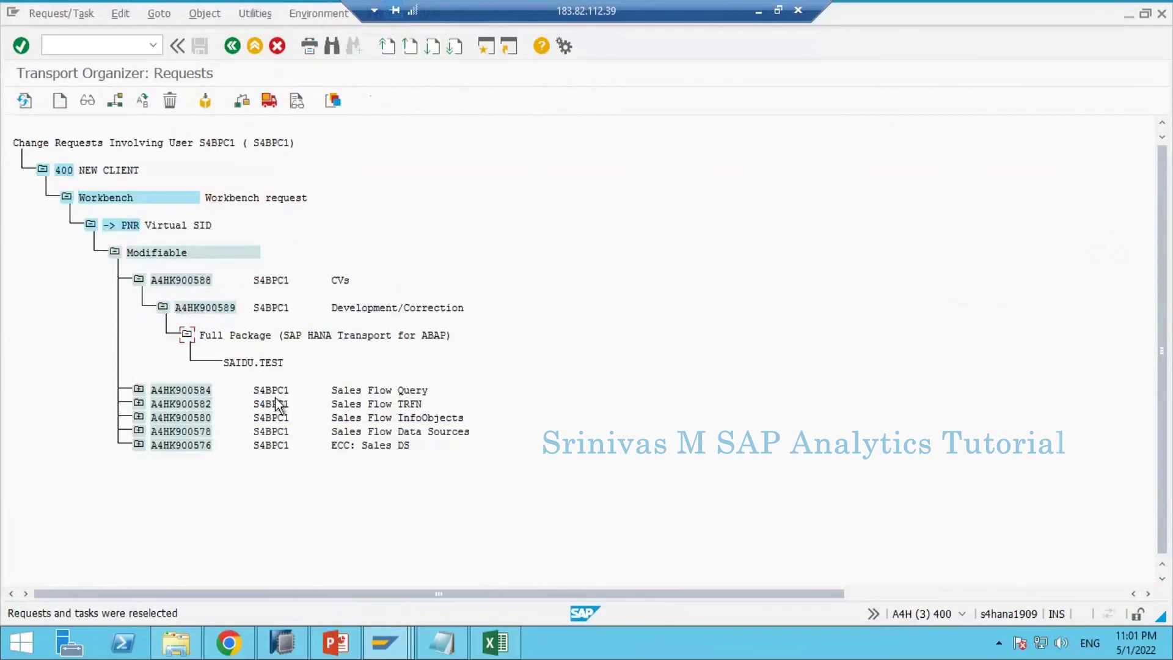
double_click(178, 281)
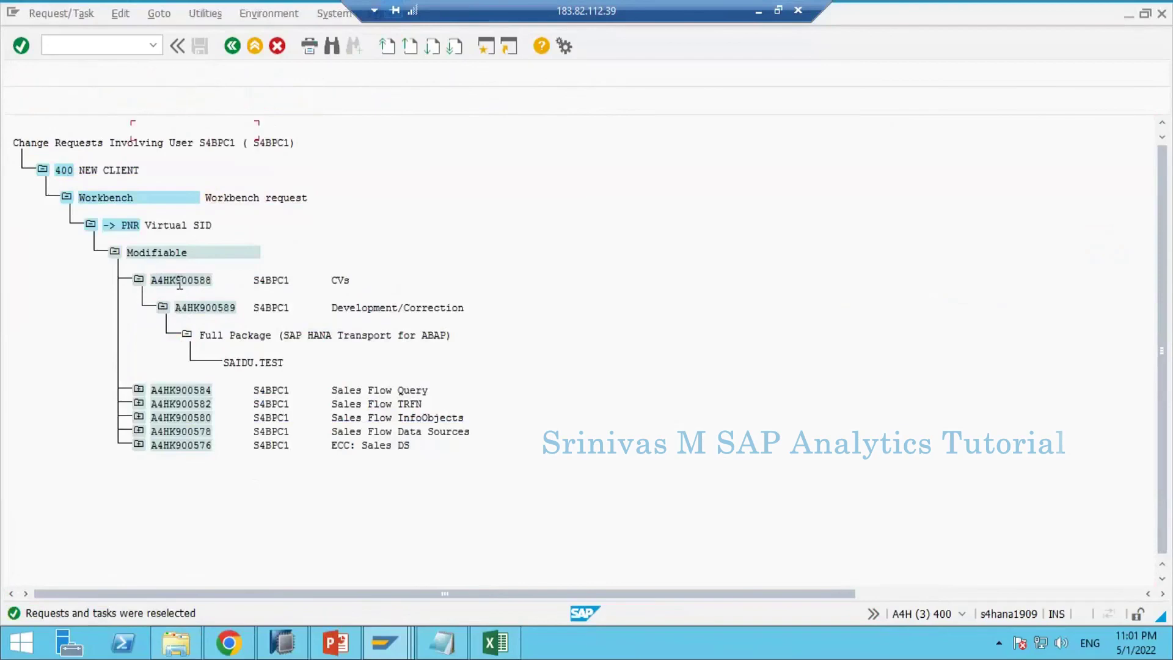
key(F3)
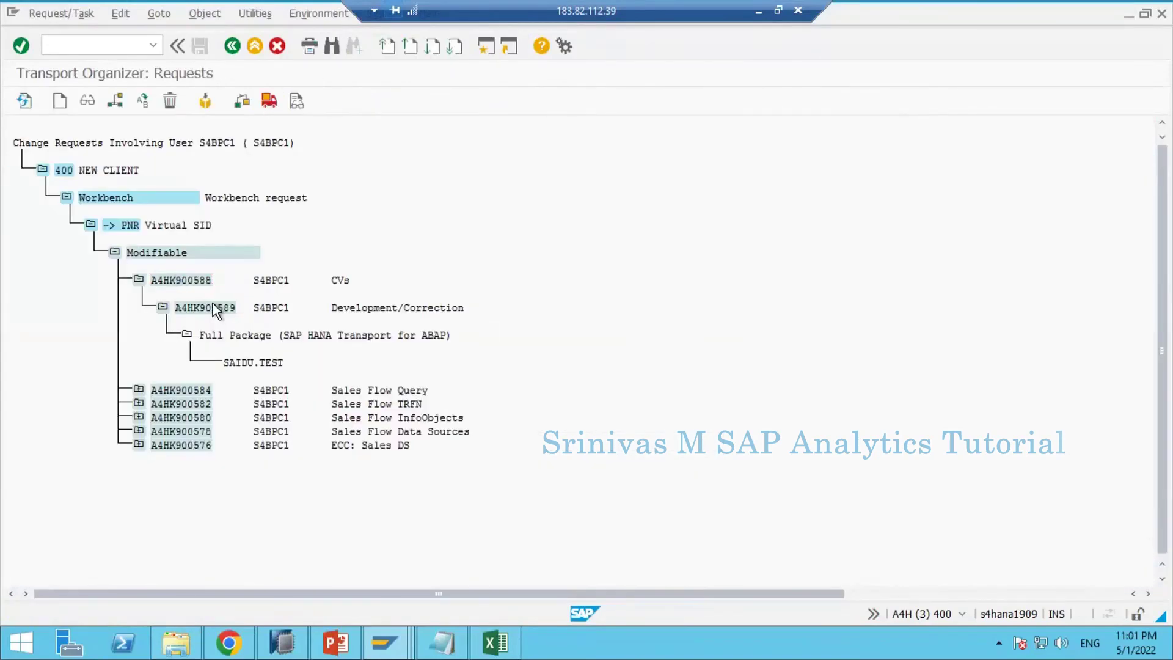
double_click(213, 303)
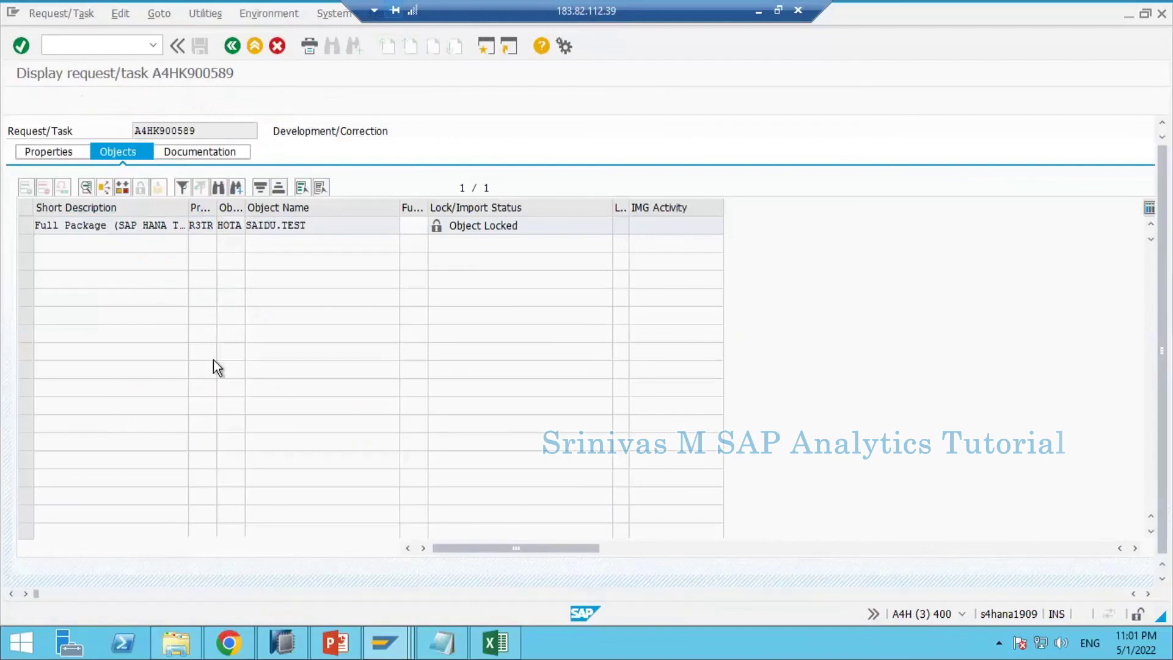
key(F3)
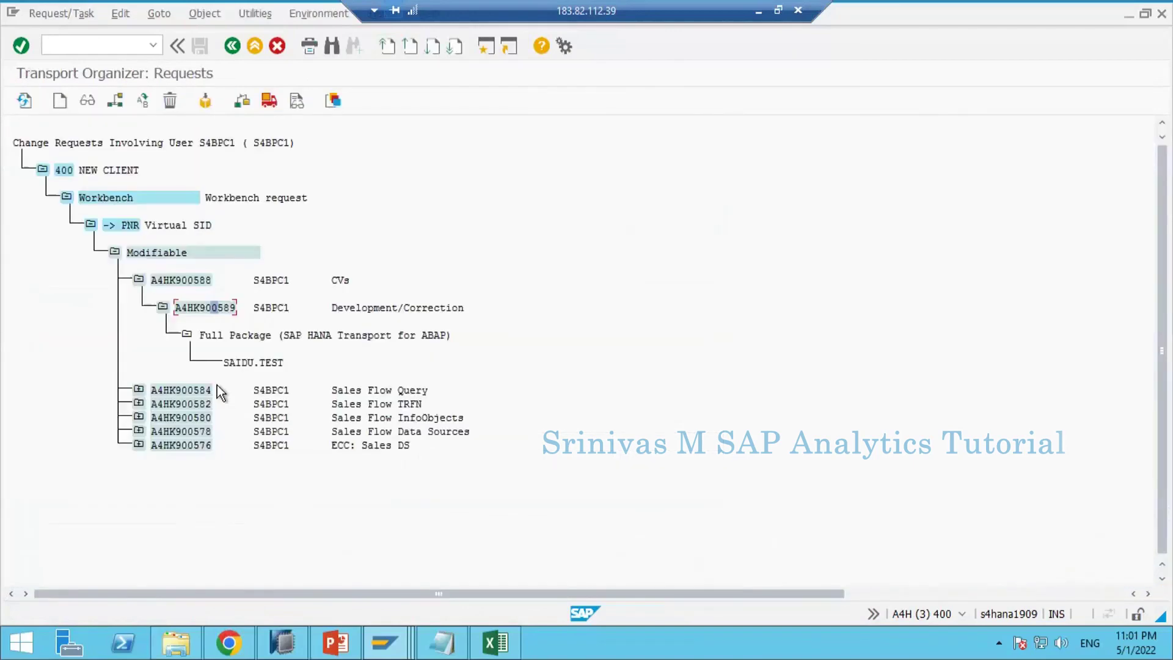
double_click(219, 335)
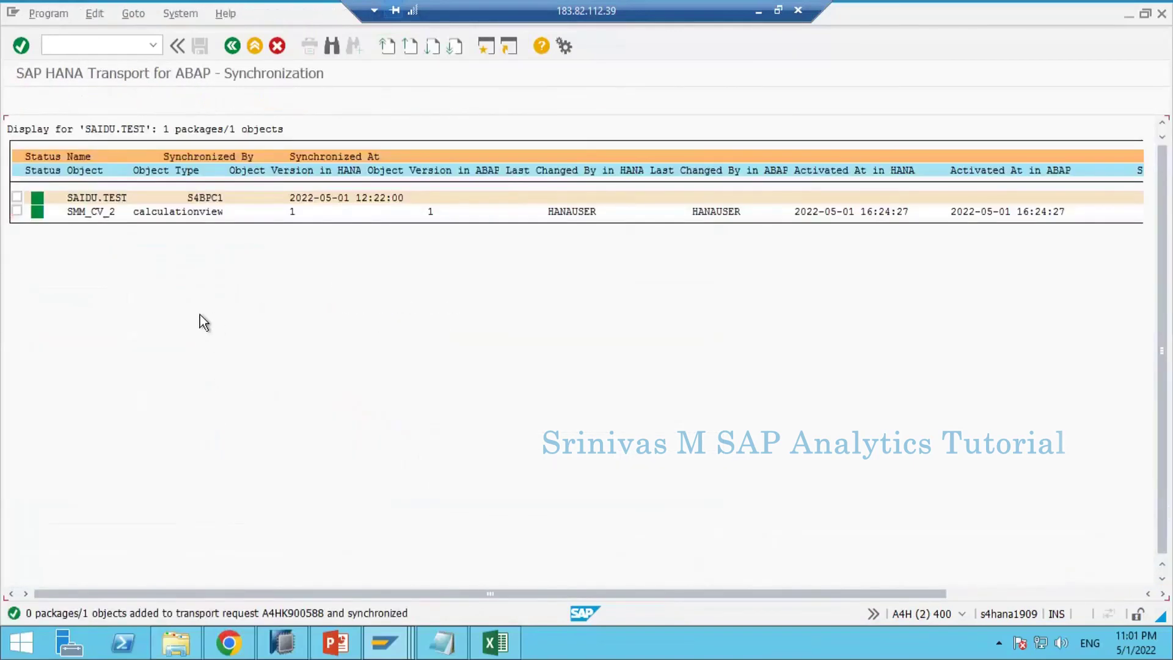
Return to the HANA synchronization package selection, set the repository package to SAIDU and list its objects
key(F3)
key(BackSpace)
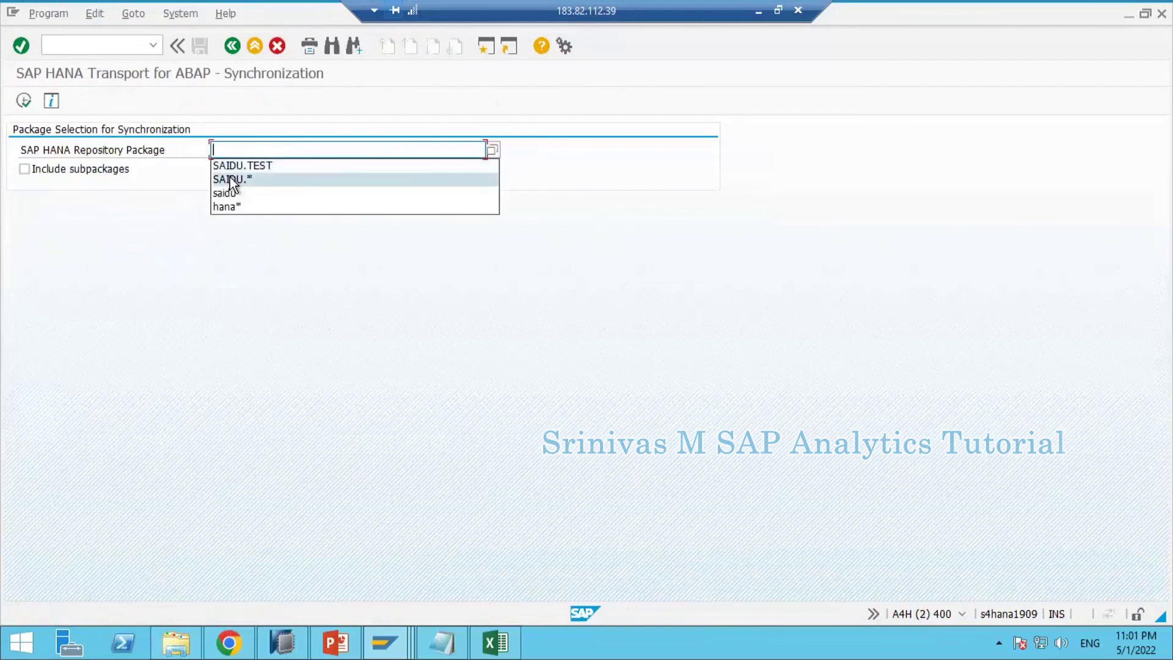
click(232, 179)
key(BackSpace)
key(BackSpace)
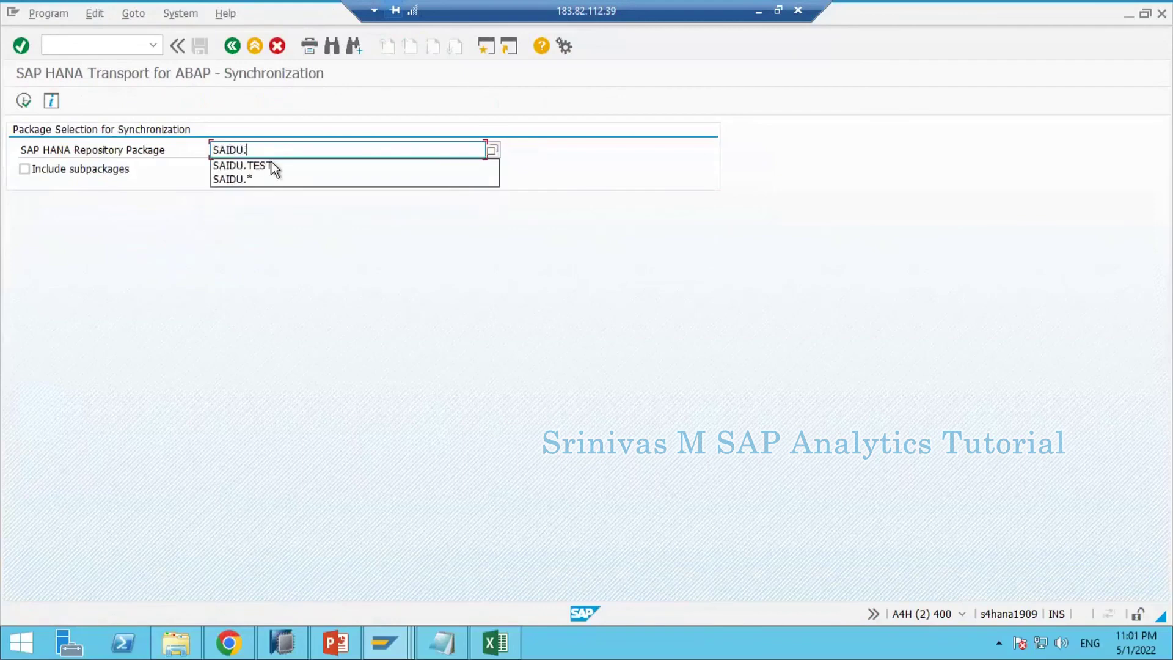
key(Down)
key(Return)
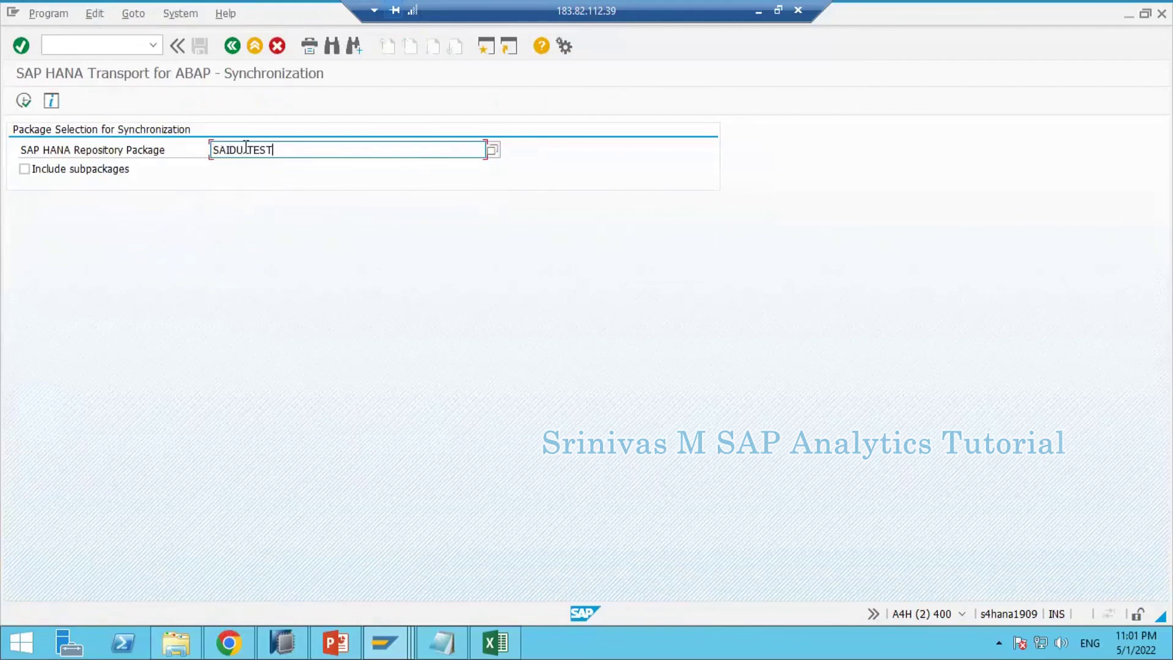
drag(245, 149, 539, 136)
key(Delete)
key(shift+Home)
click(23, 101)
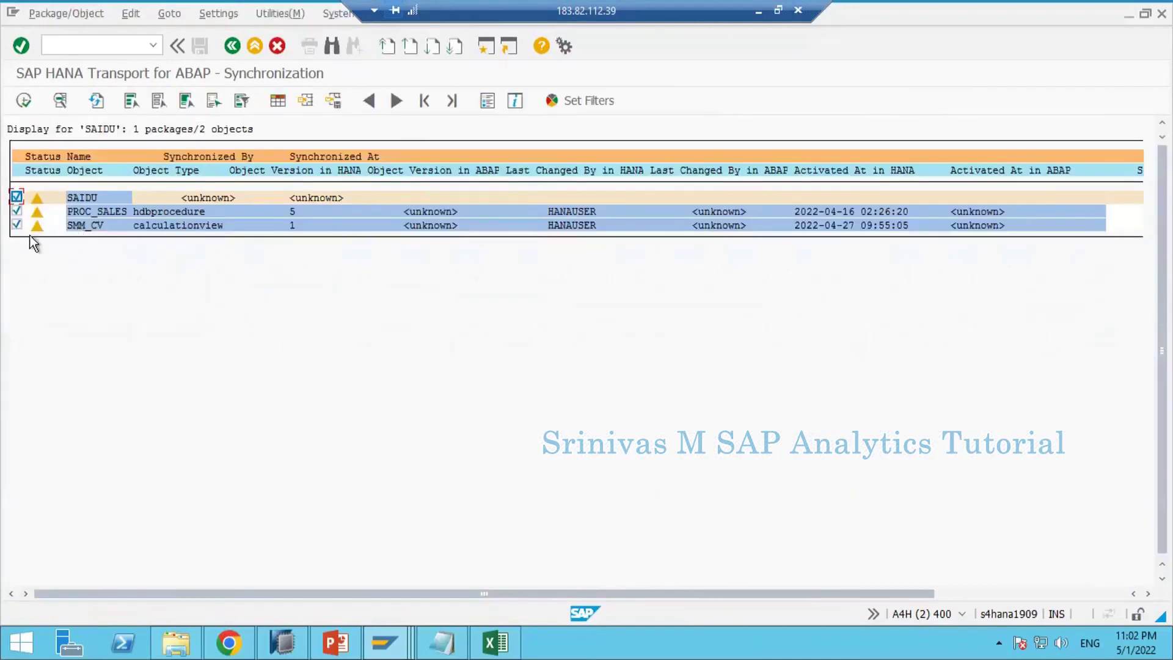
Exclude procedure PROC_SALES and synchronize package SAIDU with calculation view SMM_CV, assigning it to package ZBW and the existing CVs request
click(17, 211)
click(26, 104)
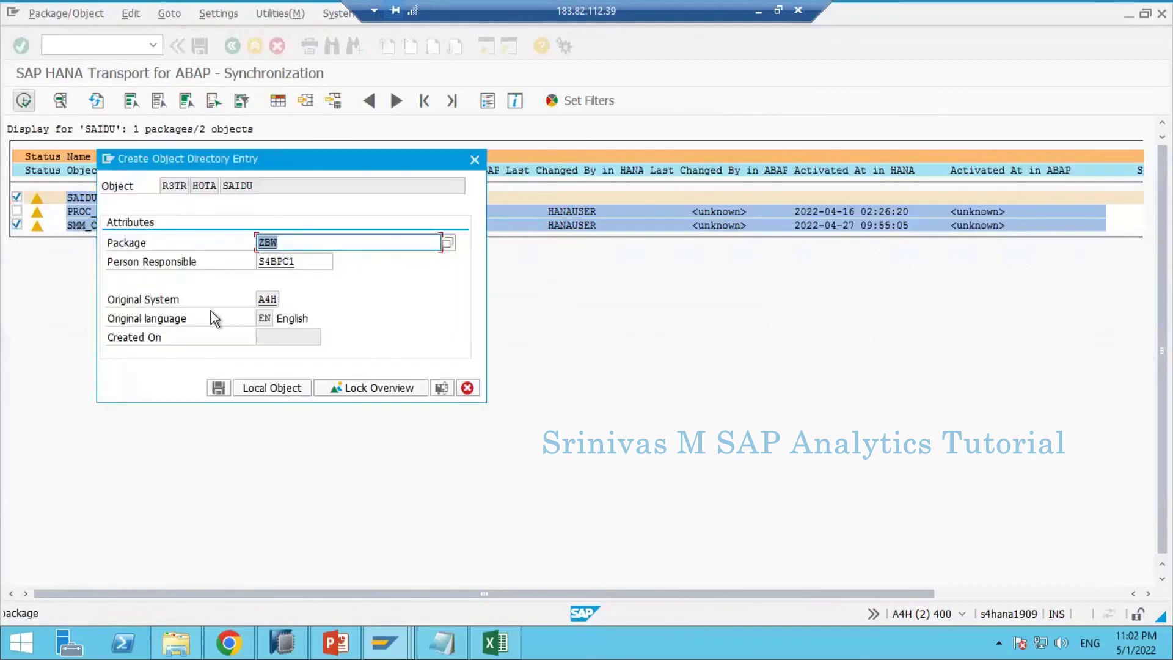
click(217, 387)
click(211, 274)
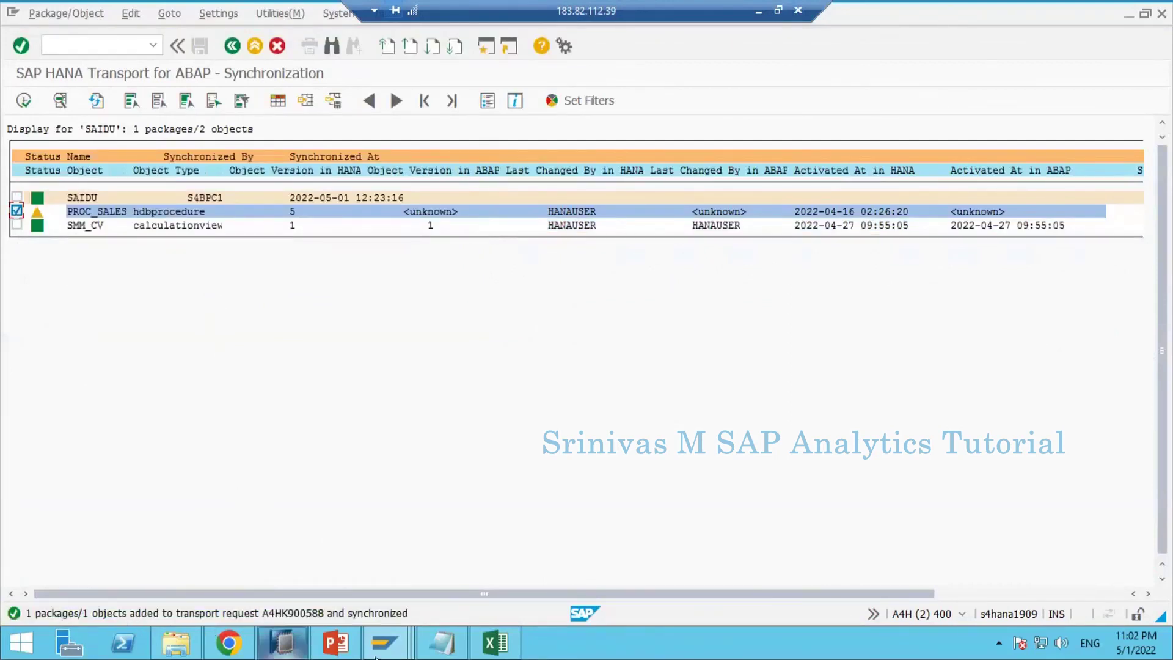
Refresh the Transport Organizer requests and examine the Single Object and Package Metadata entries in the CVs task
mouse_move(385, 642)
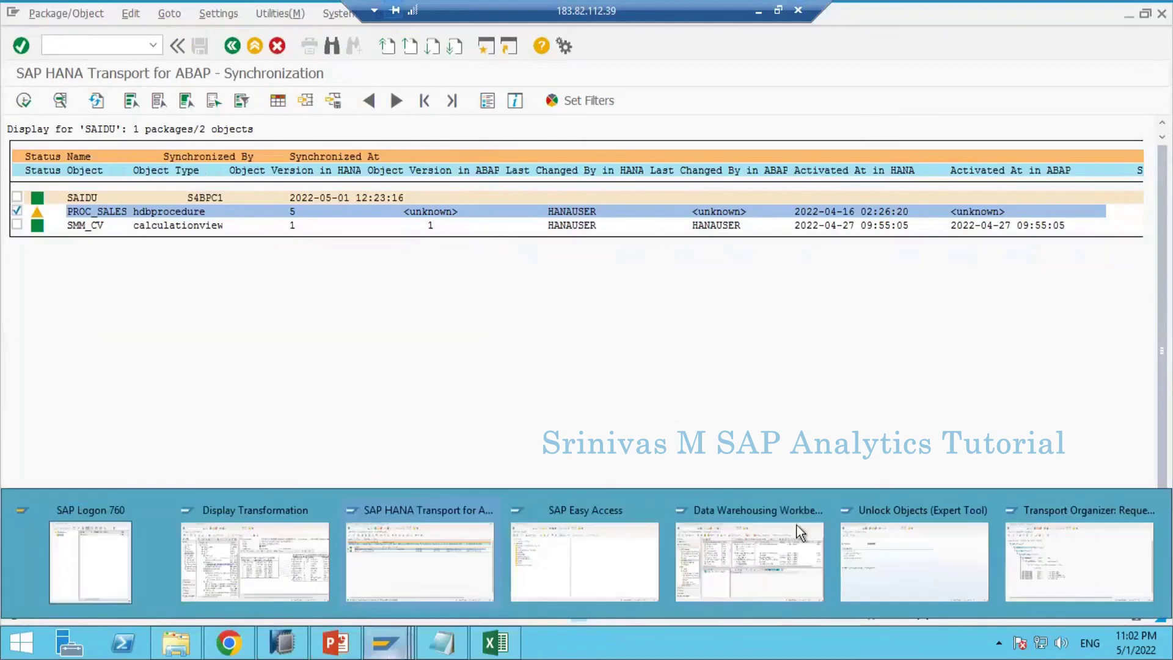
click(1079, 559)
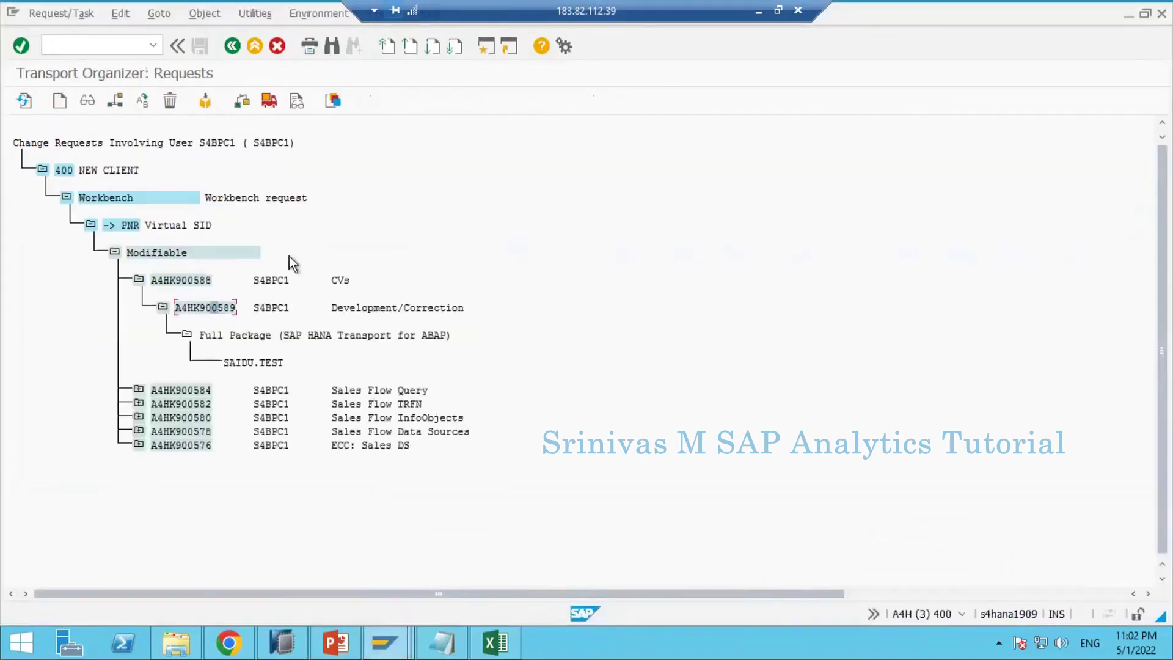
click(25, 99)
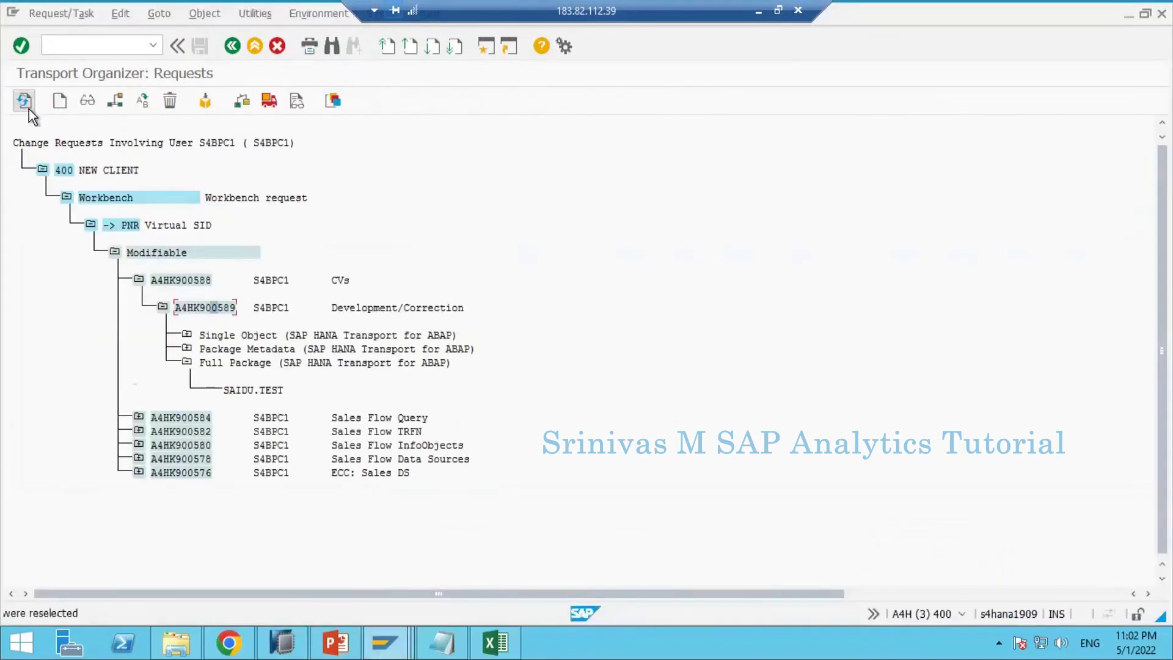
click(187, 349)
click(186, 335)
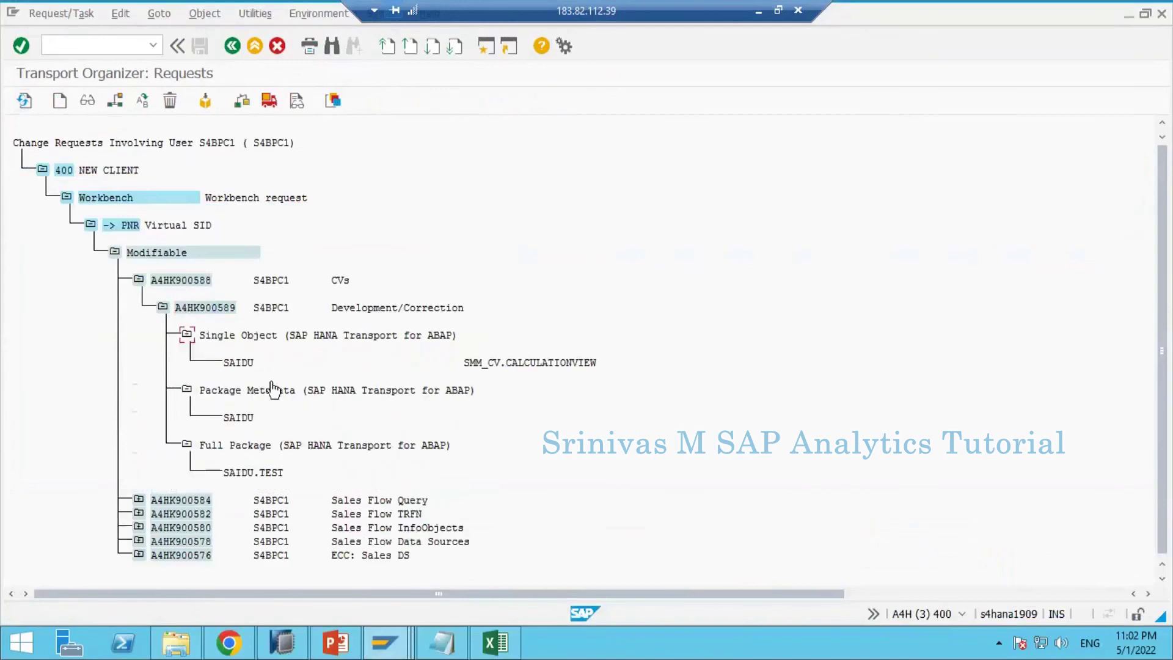
click(234, 363)
click(163, 307)
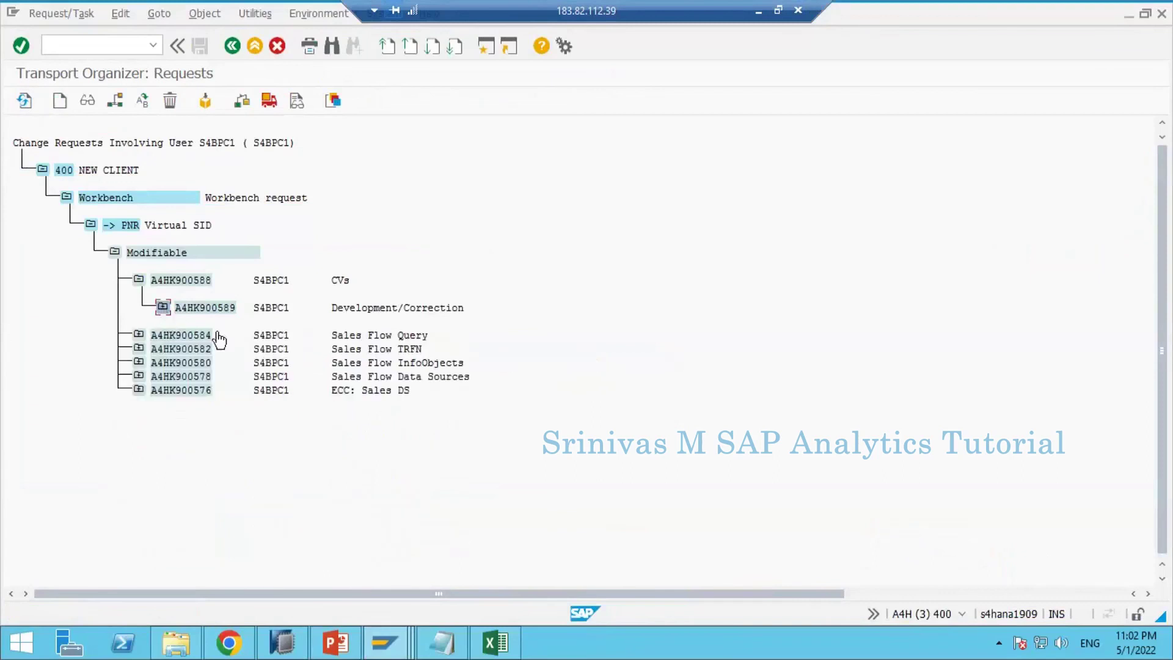
click(164, 308)
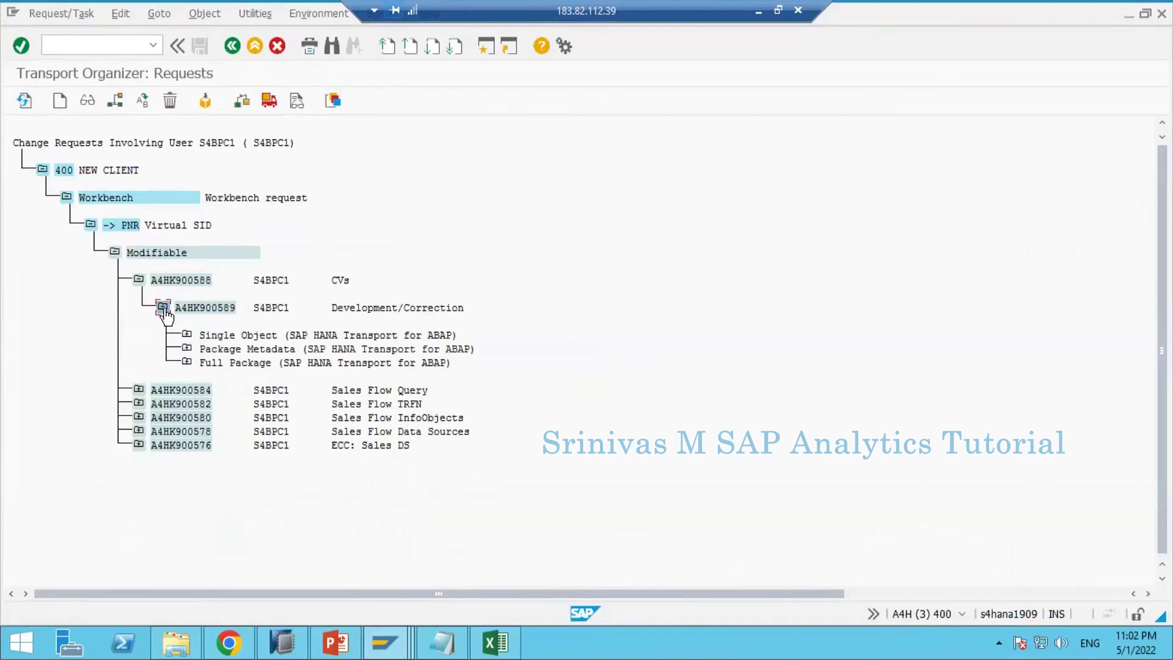